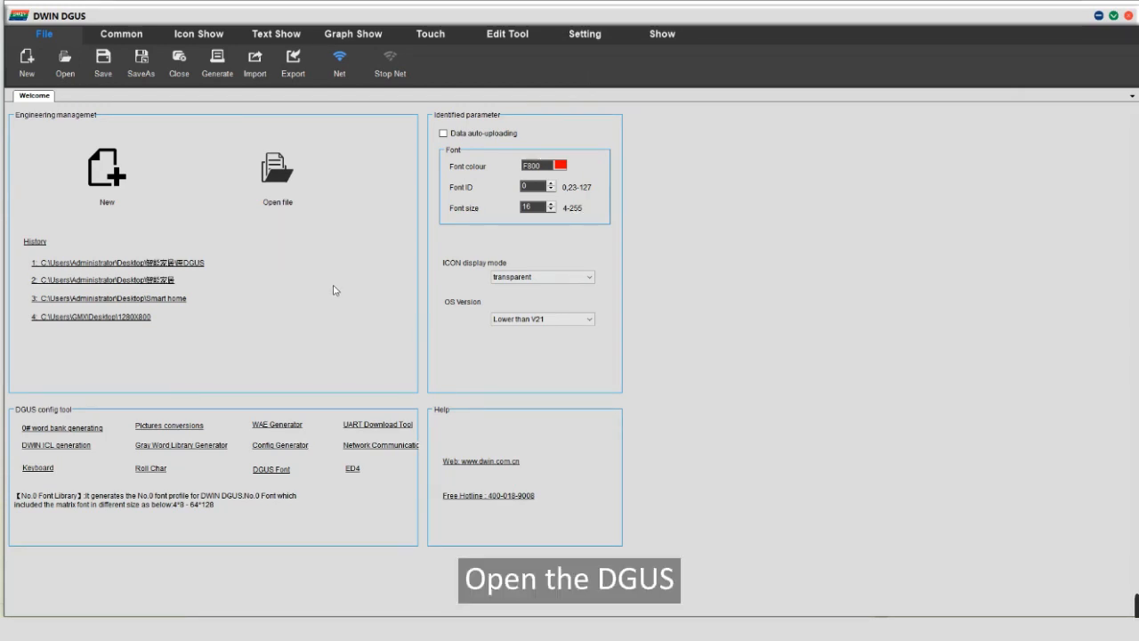
Create a new project with 480X480 resolution in the DGUS-smart home folder on the desktop.
click(107, 195)
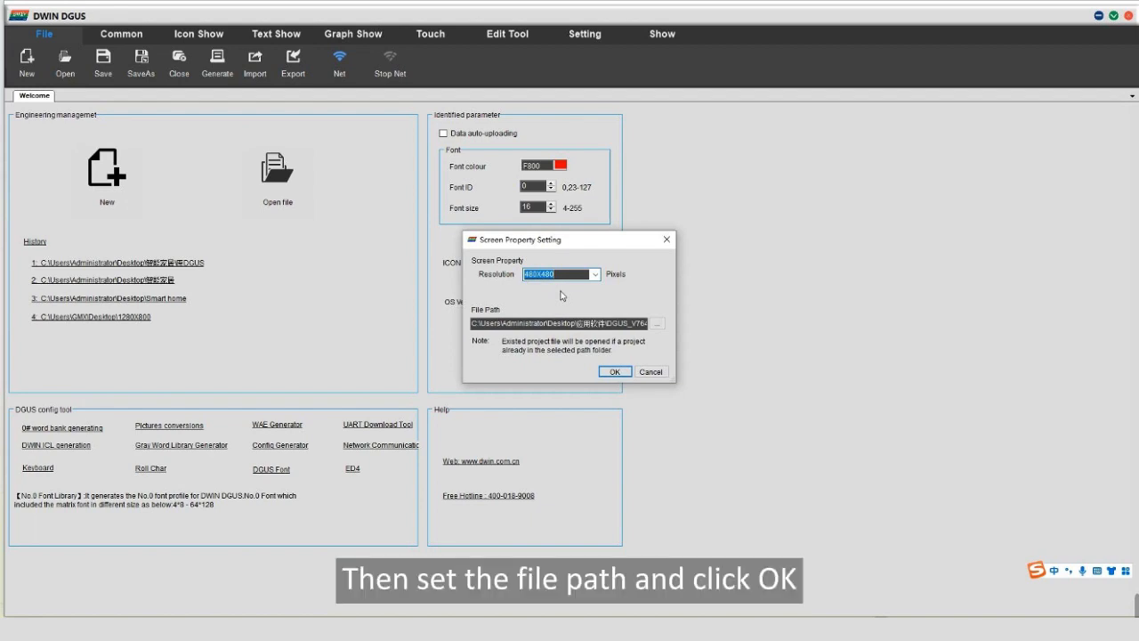
click(659, 324)
click(534, 263)
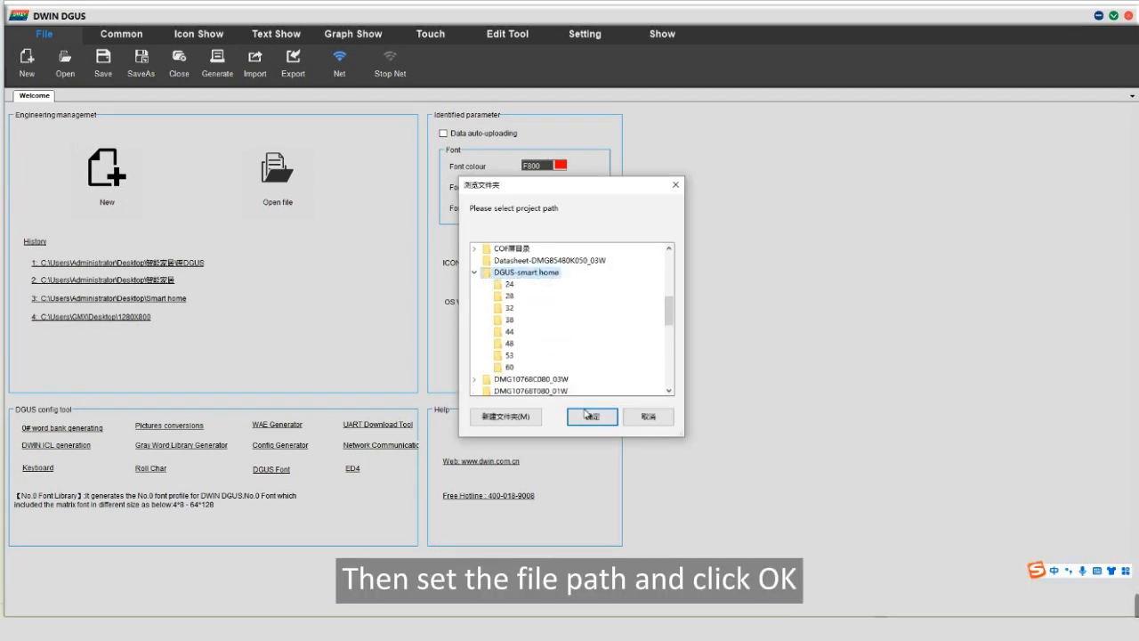
click(602, 418)
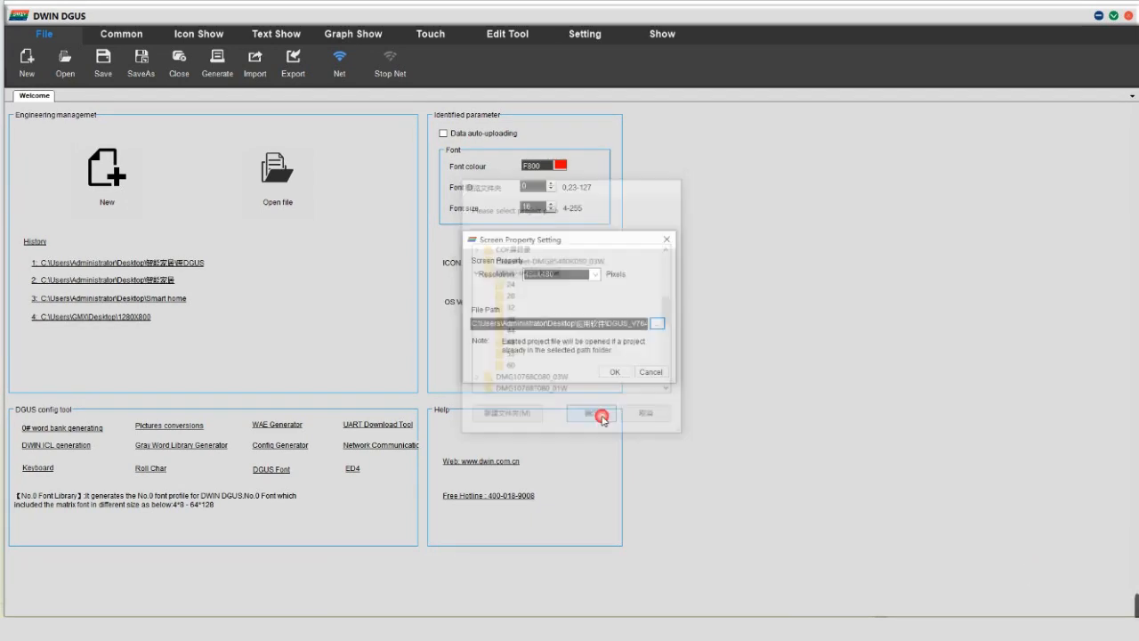
click(615, 372)
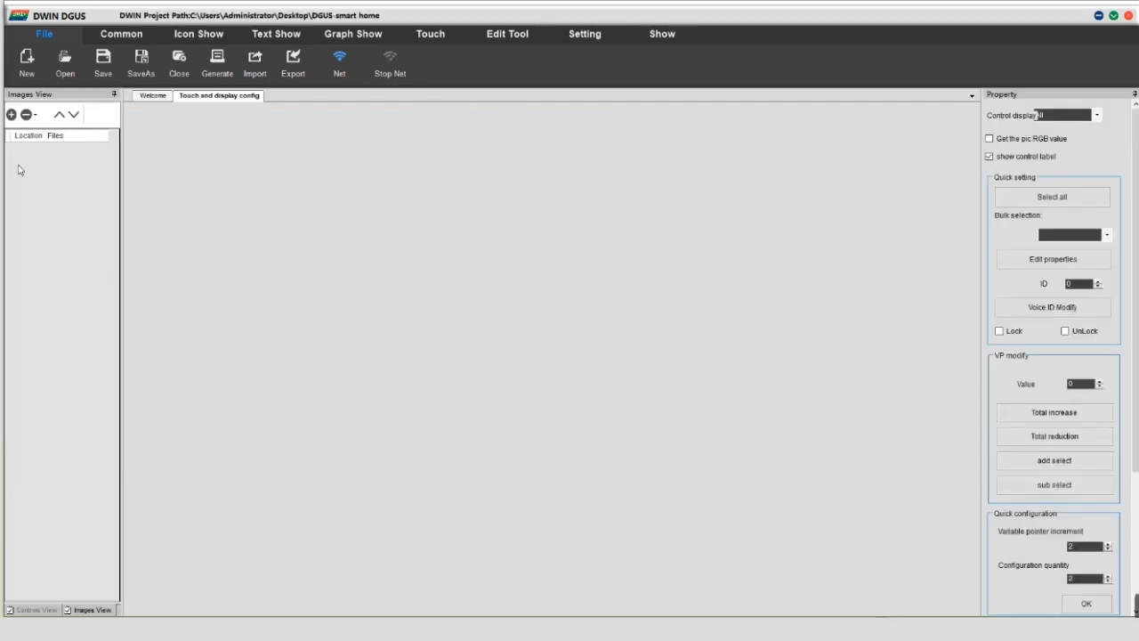
Add all background images from the project's 32 folder to the image list.
click(11, 115)
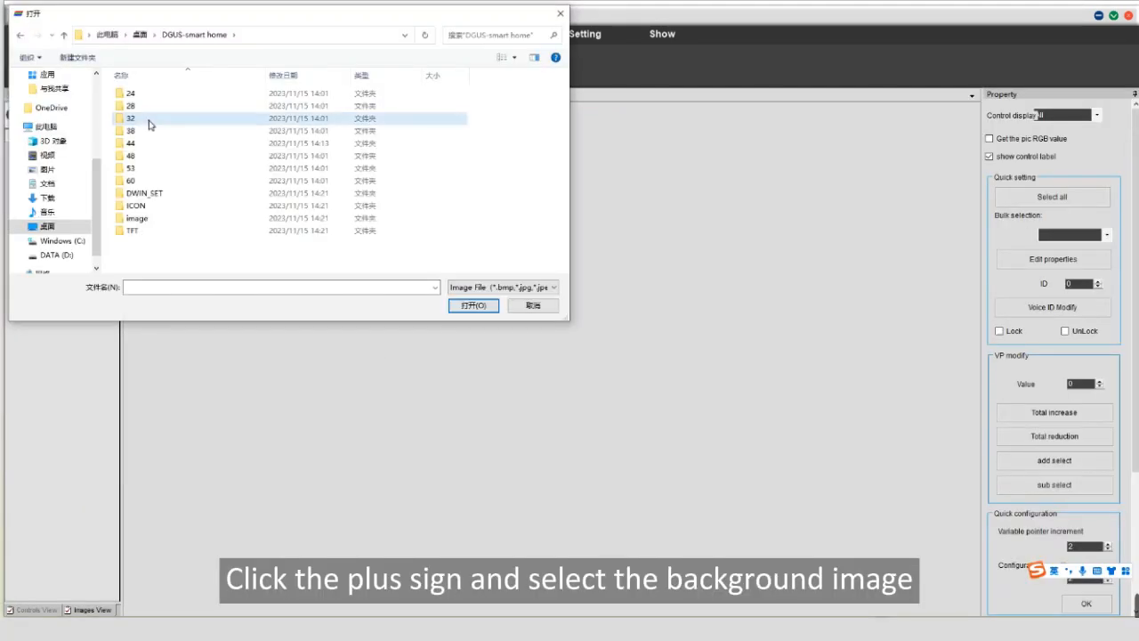
double_click(149, 119)
key(ctrl+a)
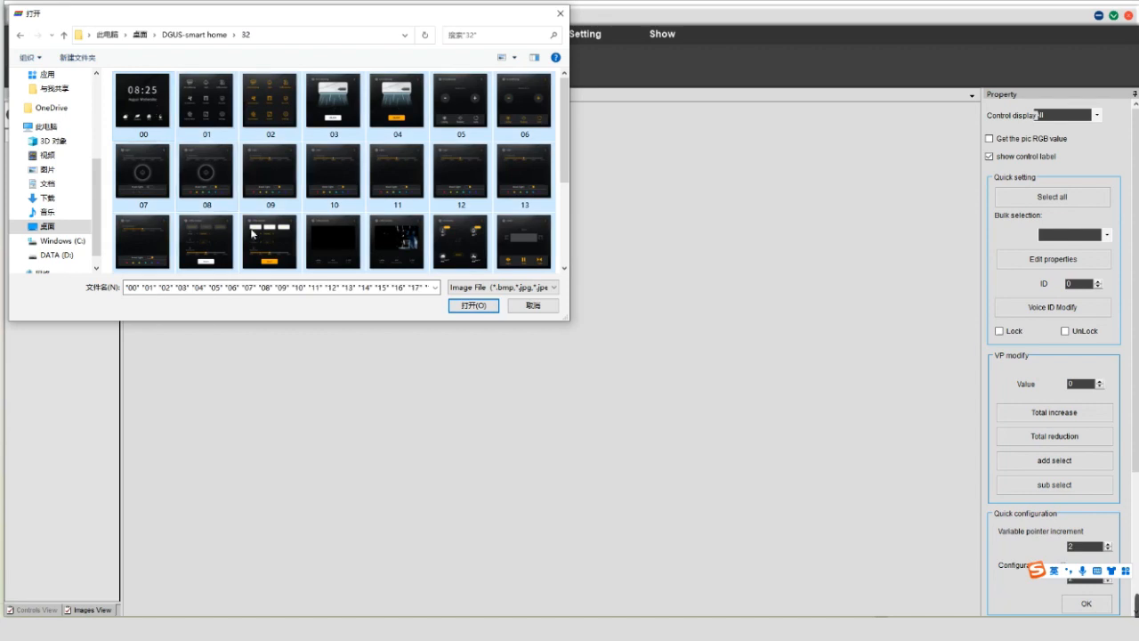
click(466, 308)
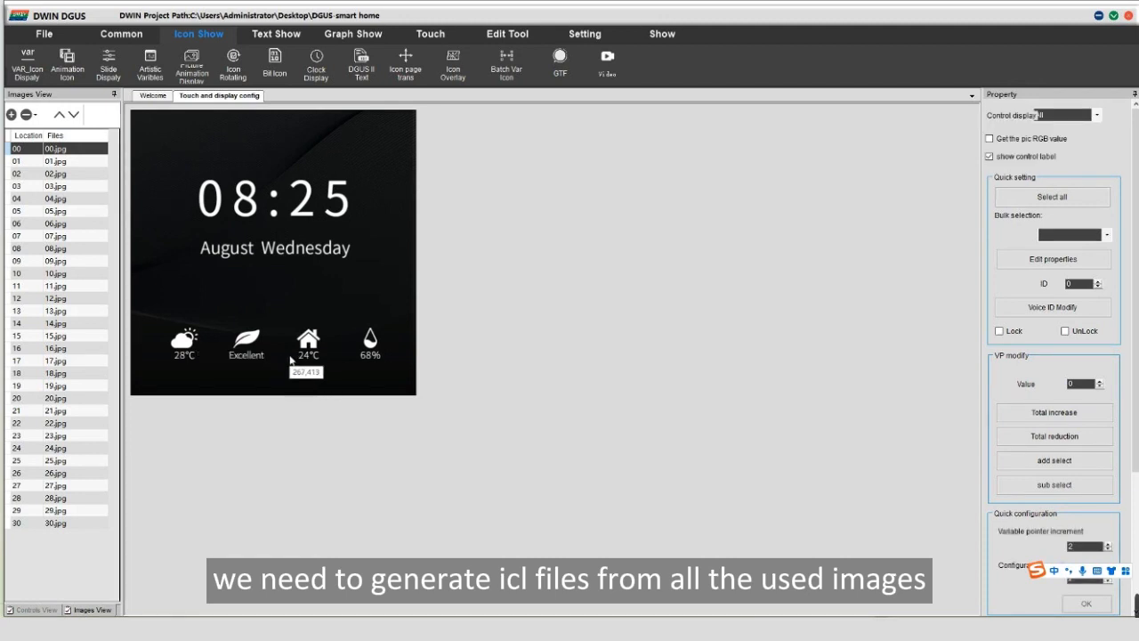
Open the DWIN ICL generation tool and load the pictures from the project's 24 folder.
click(153, 95)
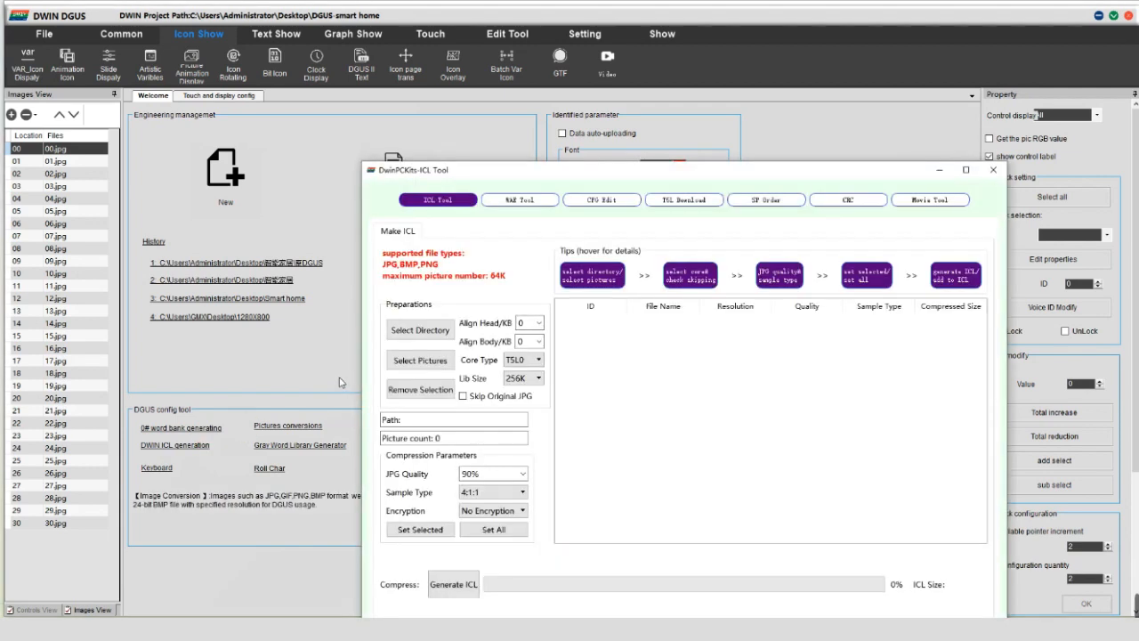
click(417, 331)
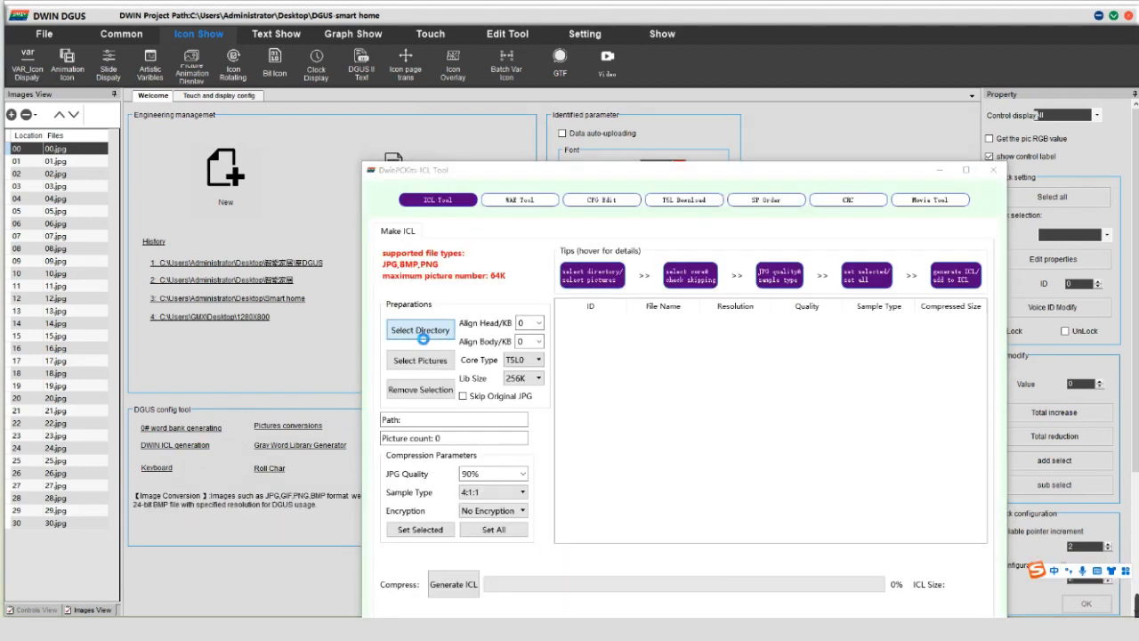
click(672, 305)
double_click(672, 306)
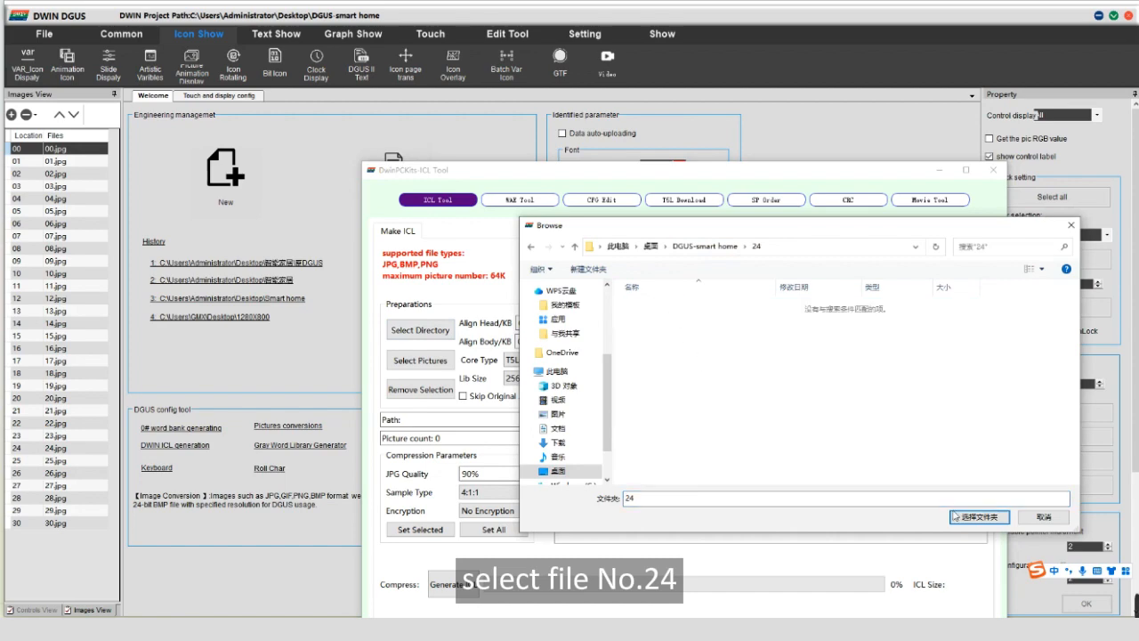
click(978, 517)
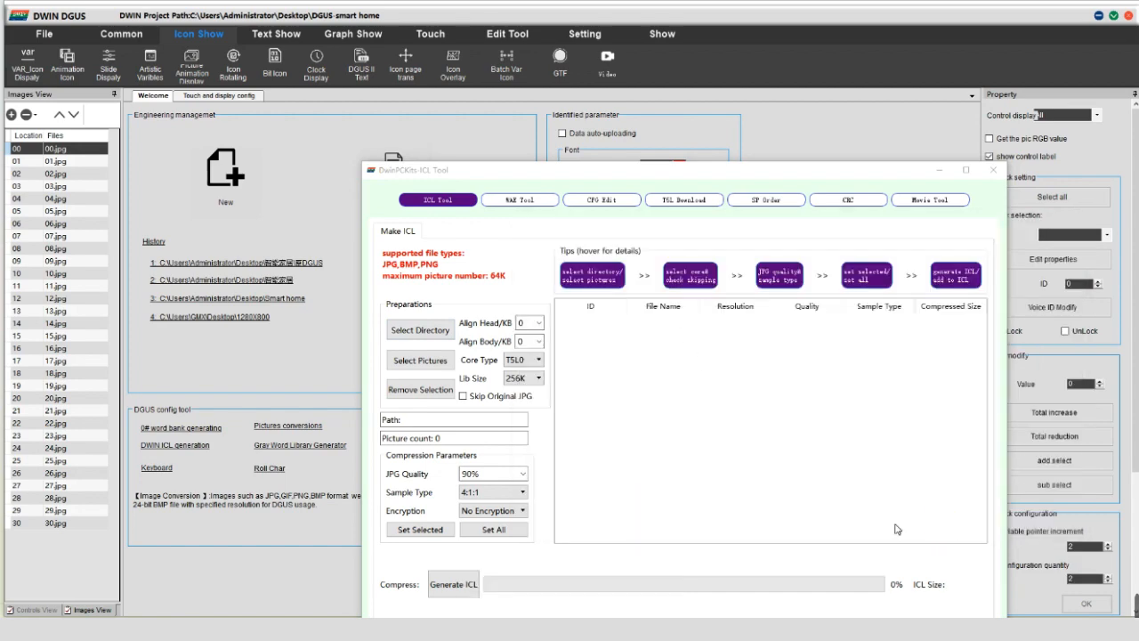
Generate the ICL file from the loaded pictures and save it as 24 in the DWIN_SET folder.
click(454, 586)
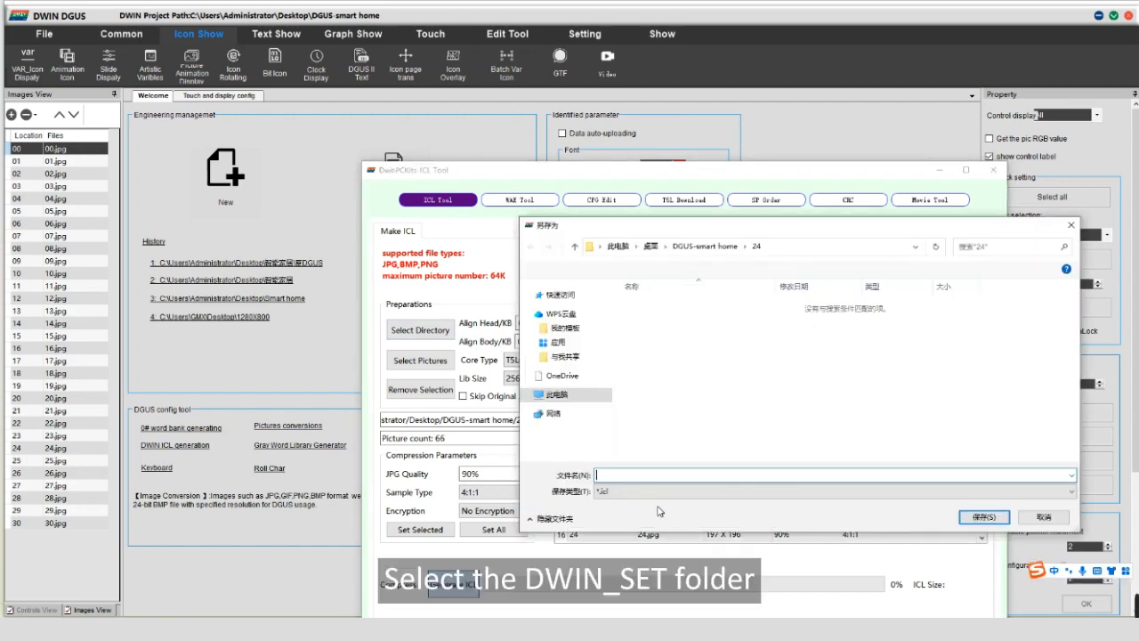
click(705, 245)
click(660, 409)
double_click(661, 408)
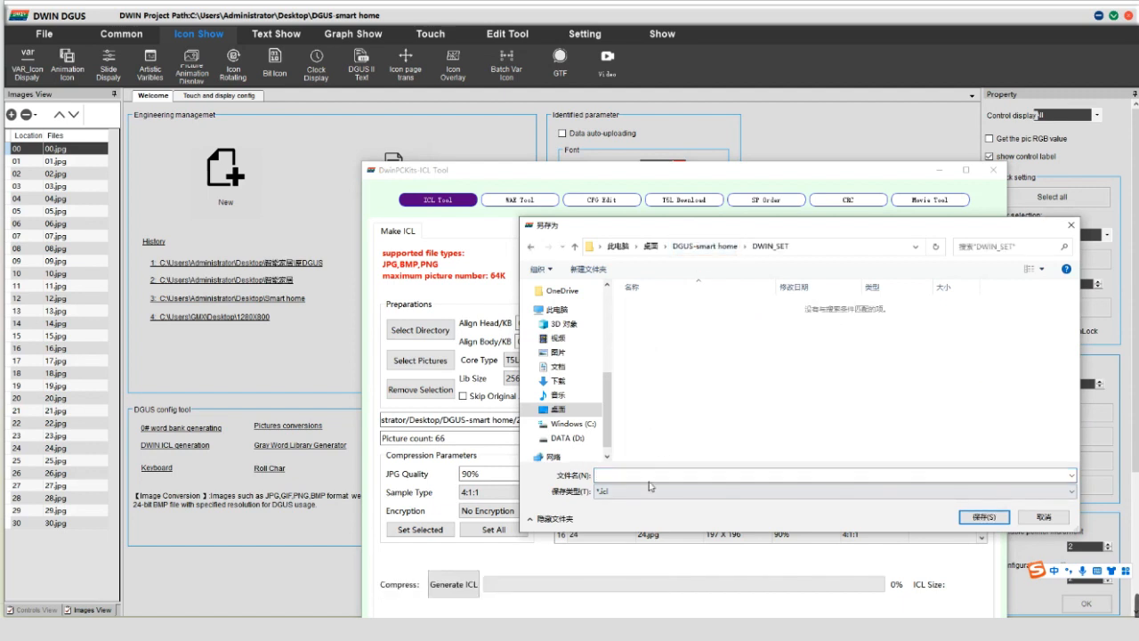
click(655, 477)
text(24)
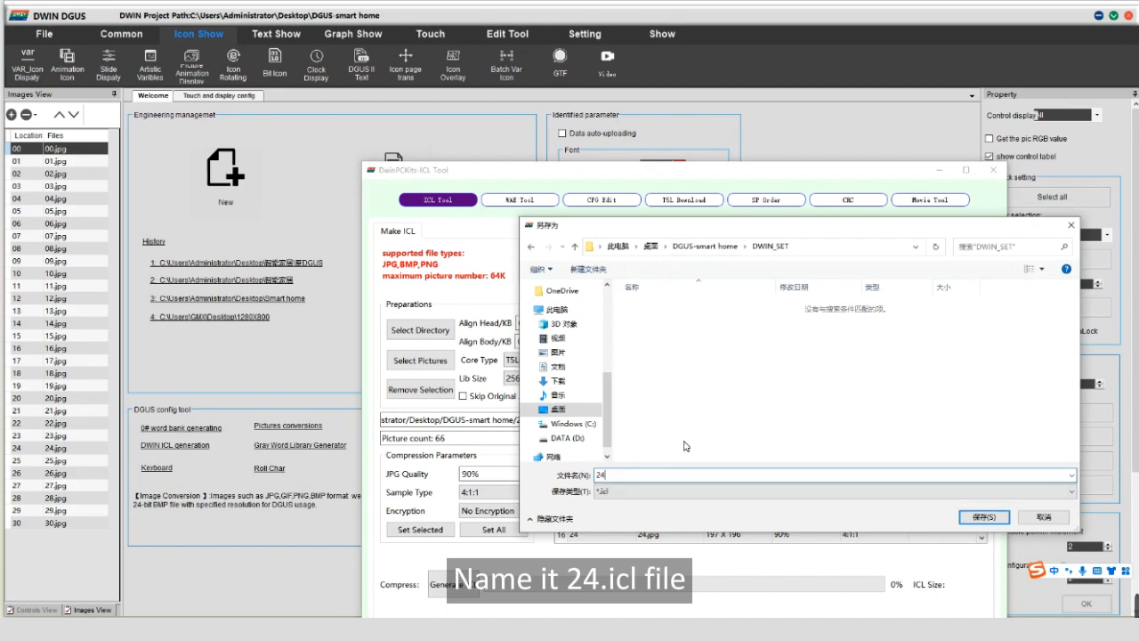
click(985, 516)
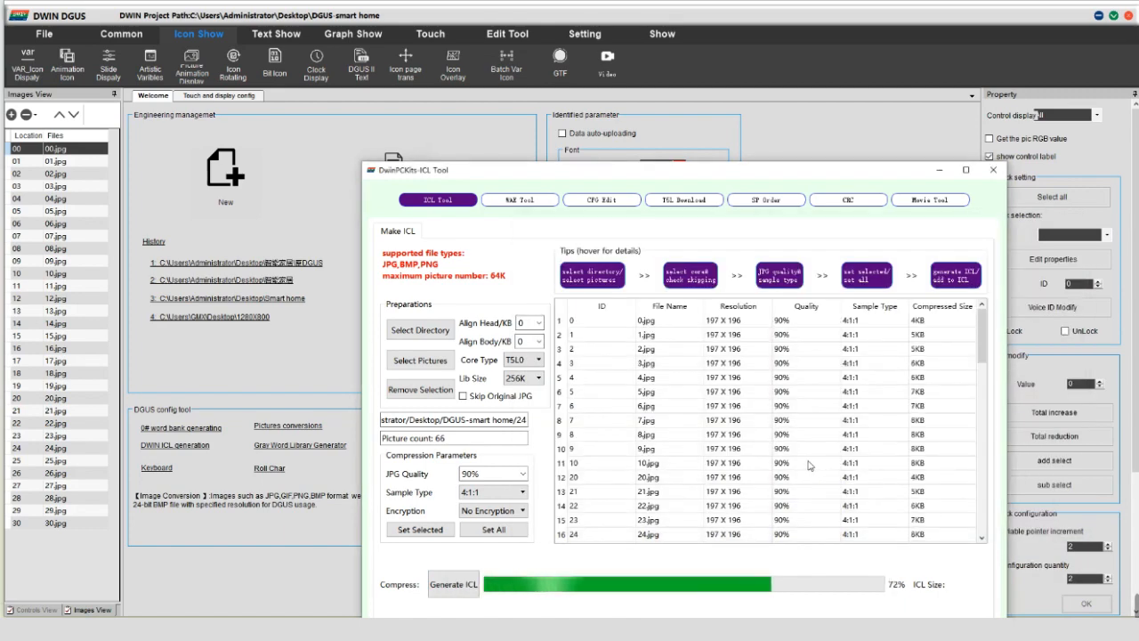
click(722, 427)
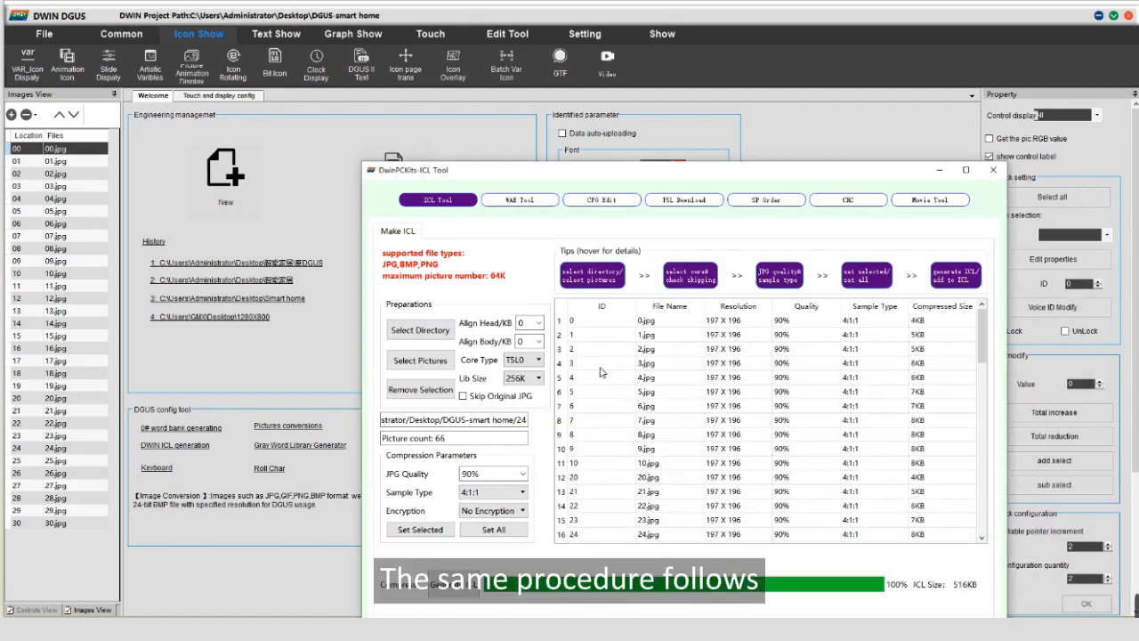
Load the pictures from the project's 28 folder into the ICL tool.
click(417, 329)
click(705, 246)
click(665, 318)
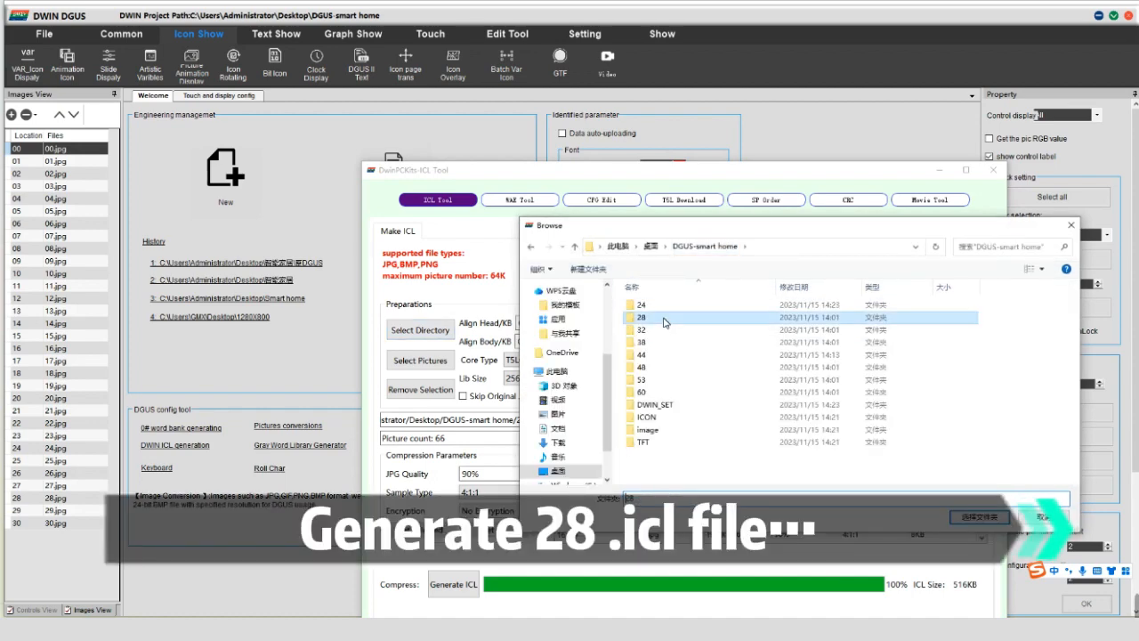
click(979, 517)
Generate the ICL file for the 28 folder's pictures and save it as 28 in DWIN_SET.
click(453, 585)
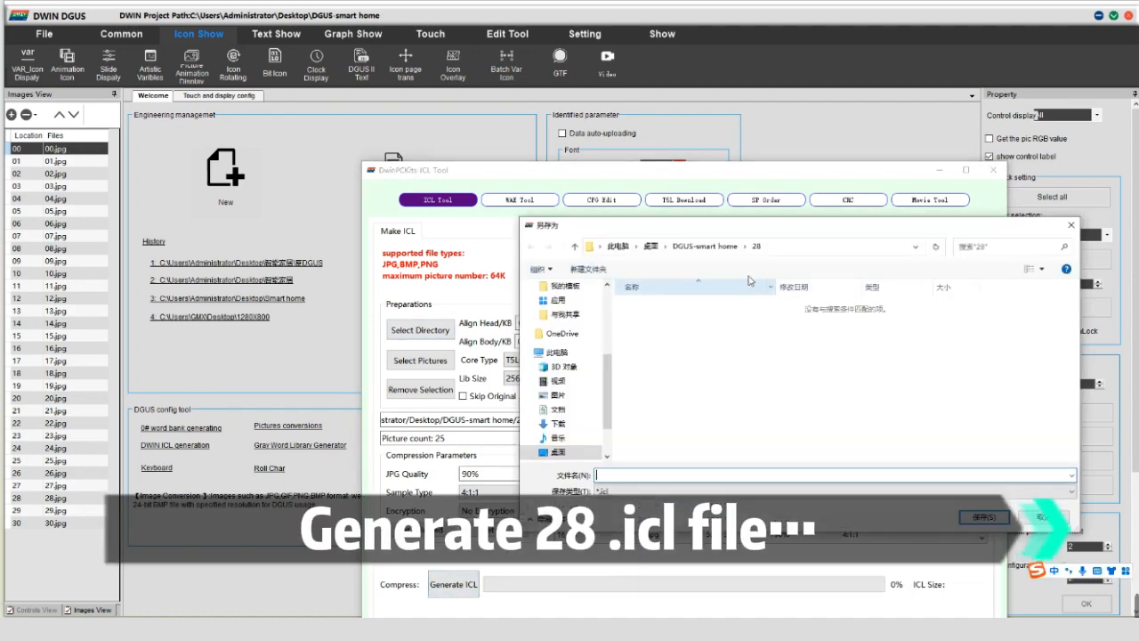
click(705, 246)
double_click(682, 330)
click(649, 475)
text(28)
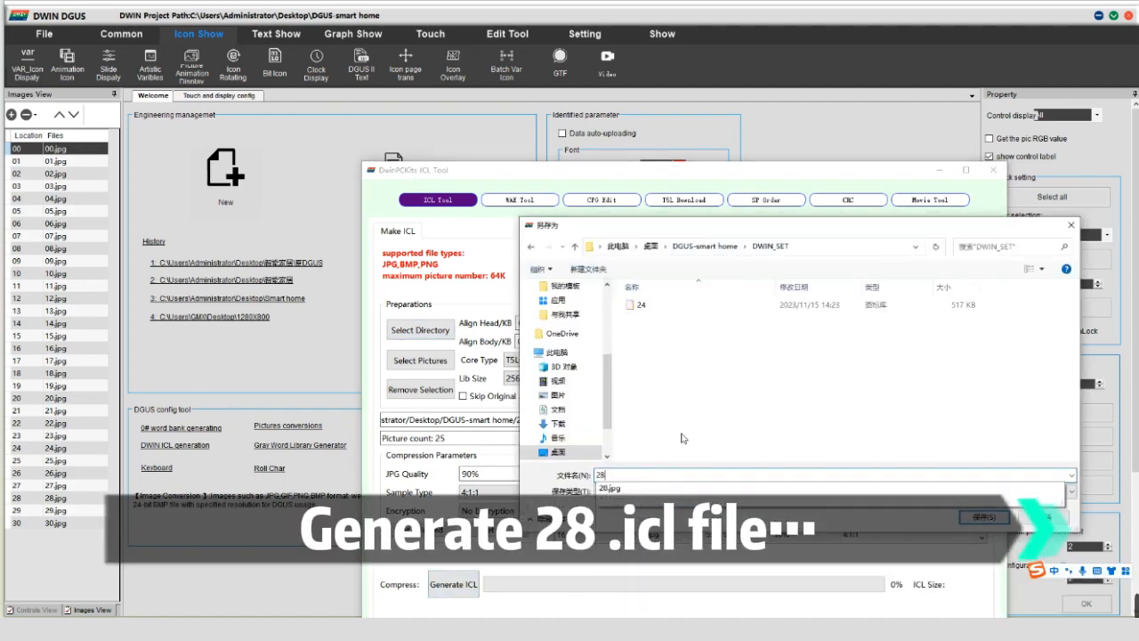
key(Return)
key(Return)
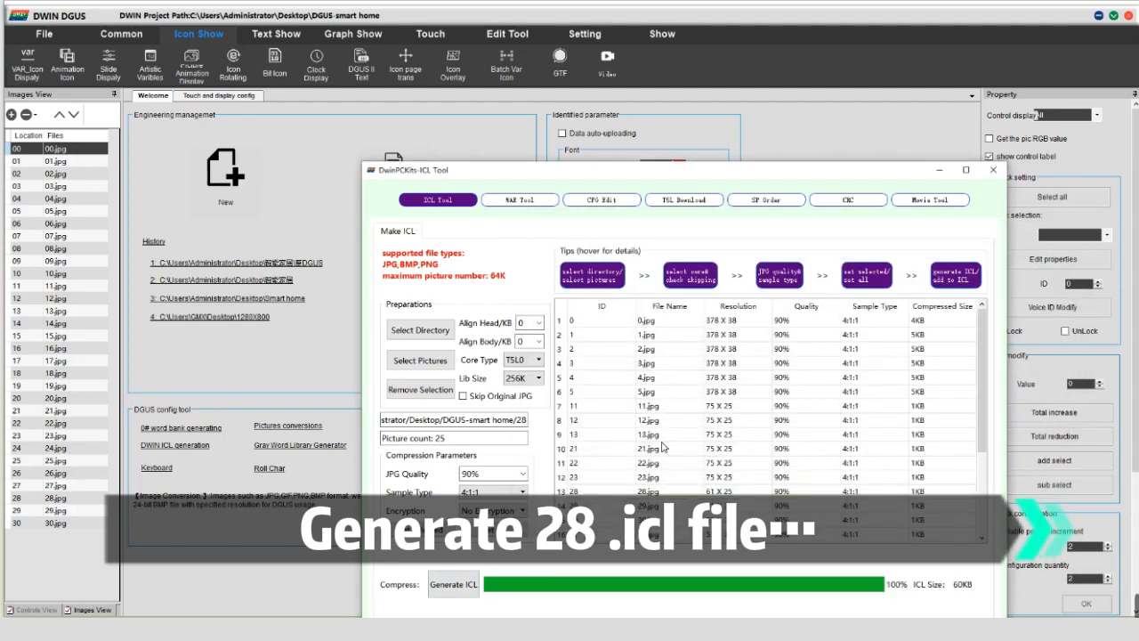
Load the background images from the project's 32 folder into the ICL tool.
click(422, 330)
click(705, 245)
double_click(675, 339)
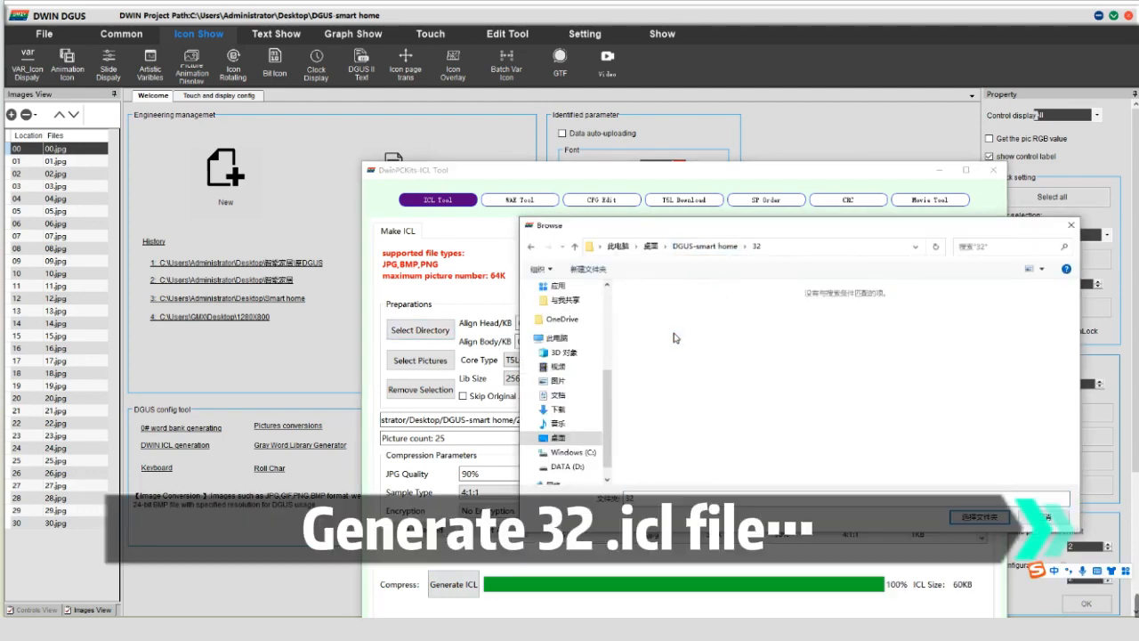
click(976, 517)
Generate the ICL file for the background images and save it as 32 in DWIN_SET.
click(454, 585)
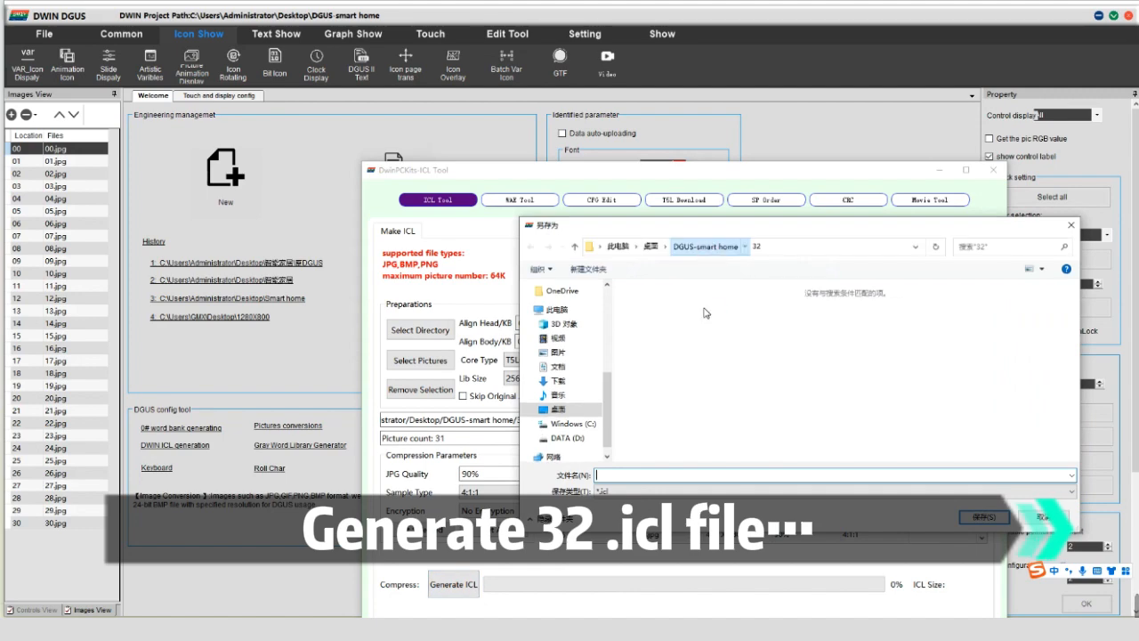
click(705, 246)
double_click(664, 404)
click(666, 474)
text(32)
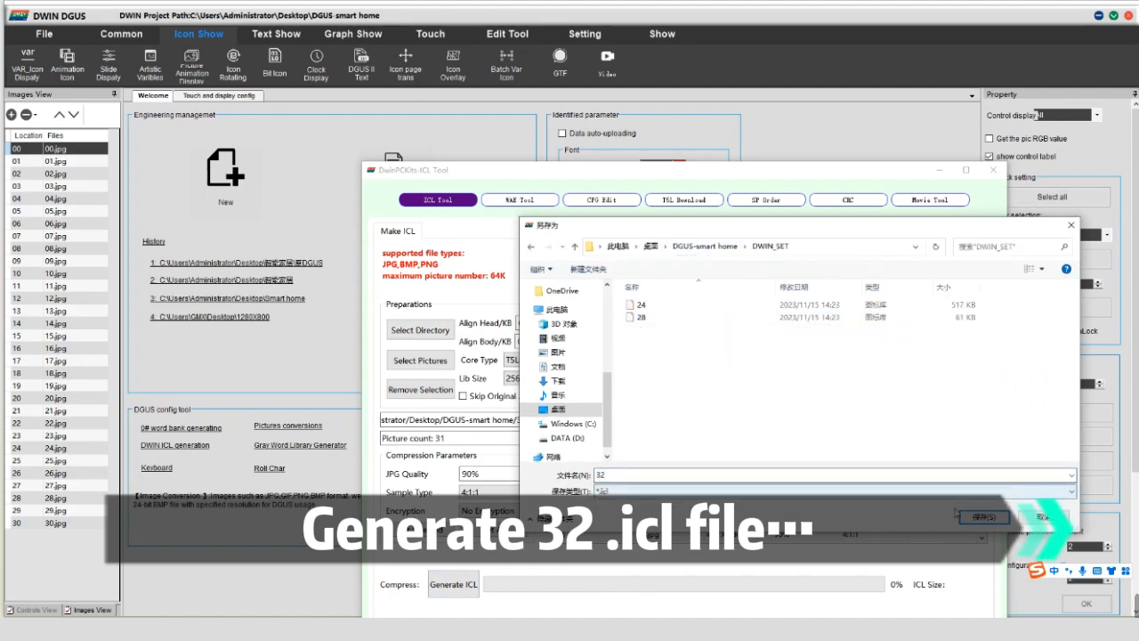
key(Return)
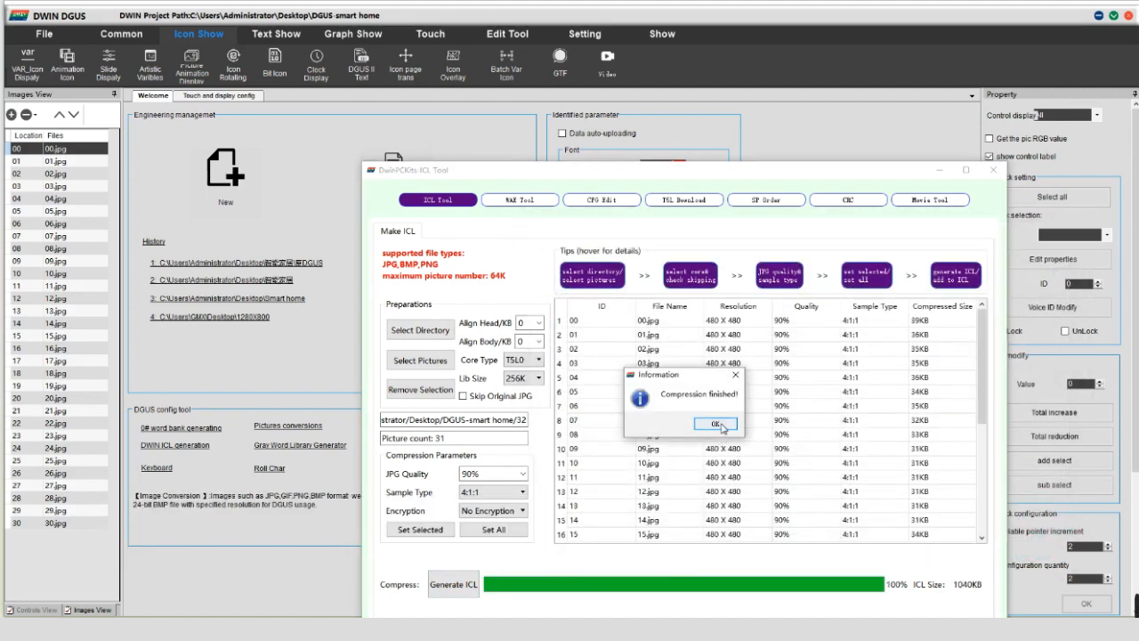
click(719, 426)
Load the pictures from the project's 38 folder into the ICL tool.
click(420, 330)
click(704, 246)
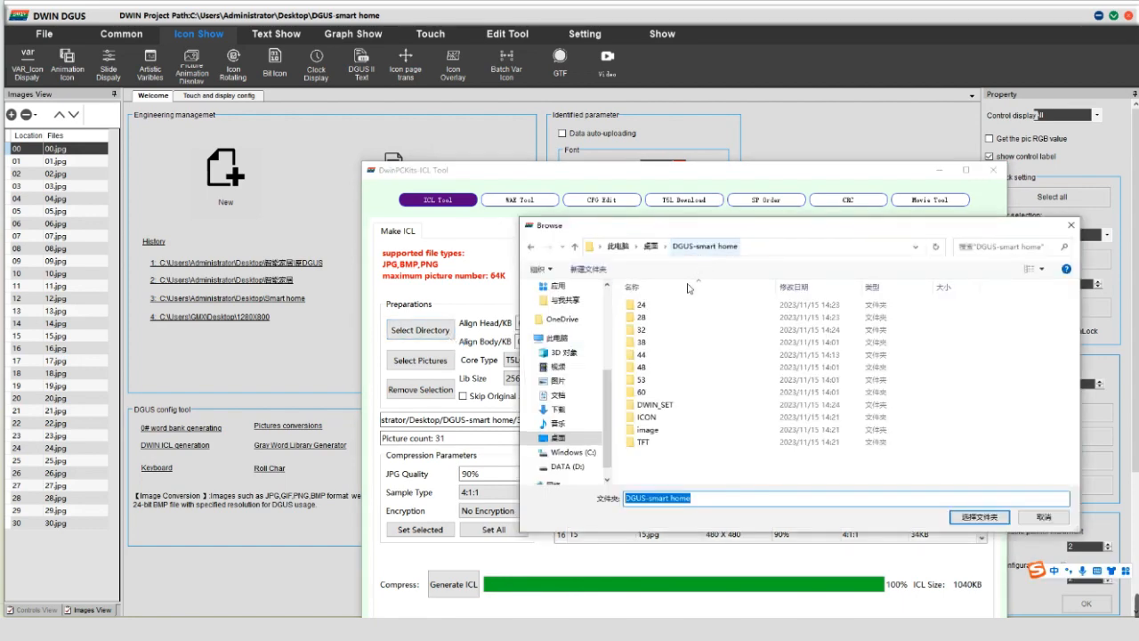
double_click(647, 345)
click(979, 517)
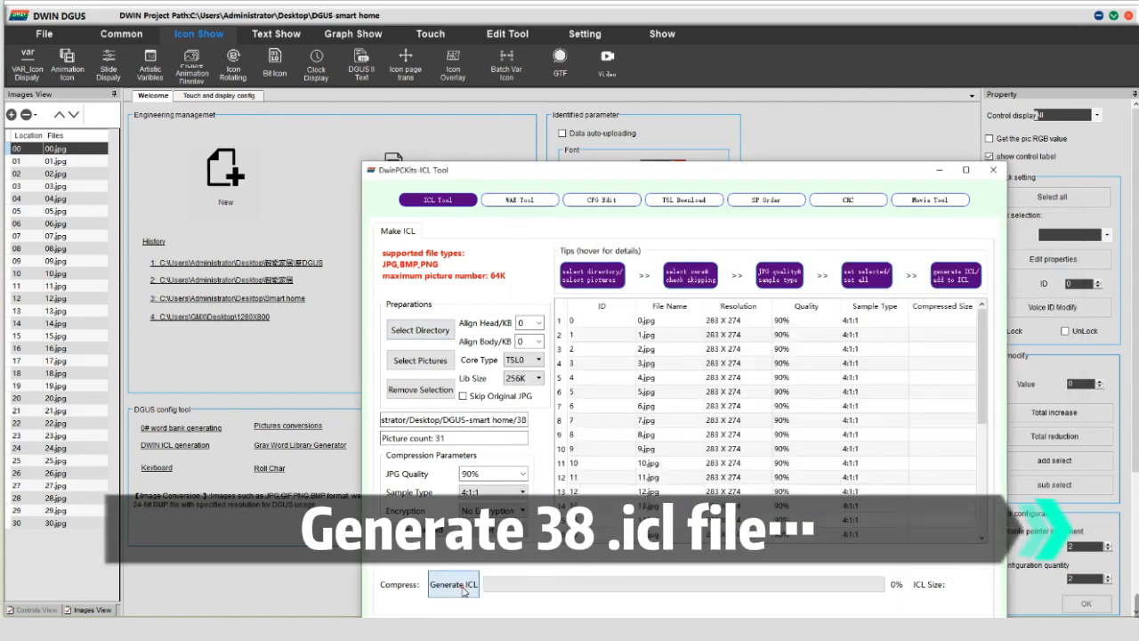
Generate the ICL file for the 38 folder's pictures and save it as 38 in DWIN_SET.
click(464, 591)
click(715, 247)
double_click(679, 404)
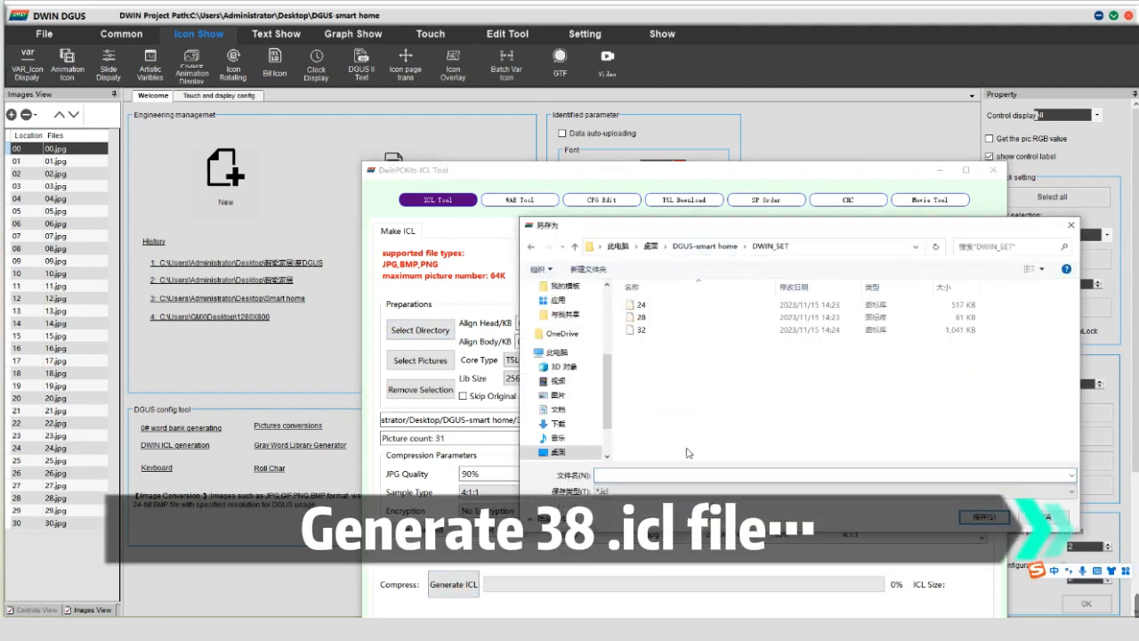
click(697, 475)
text(38)
click(982, 517)
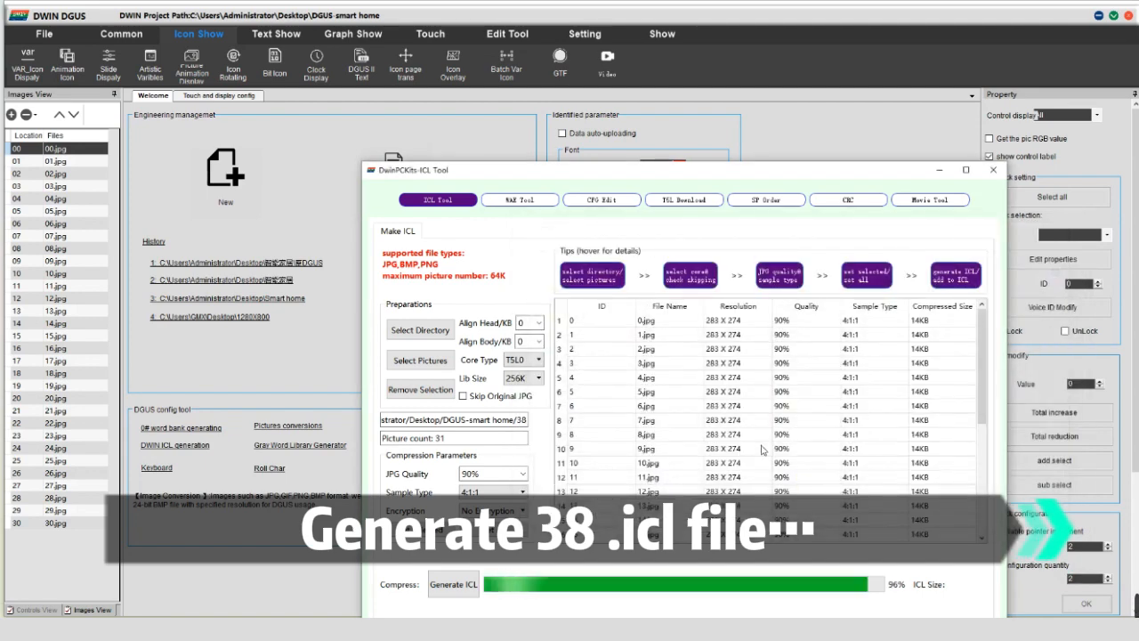
Load the pictures from the project's 44 folder into the ICL tool.
click(420, 329)
click(700, 252)
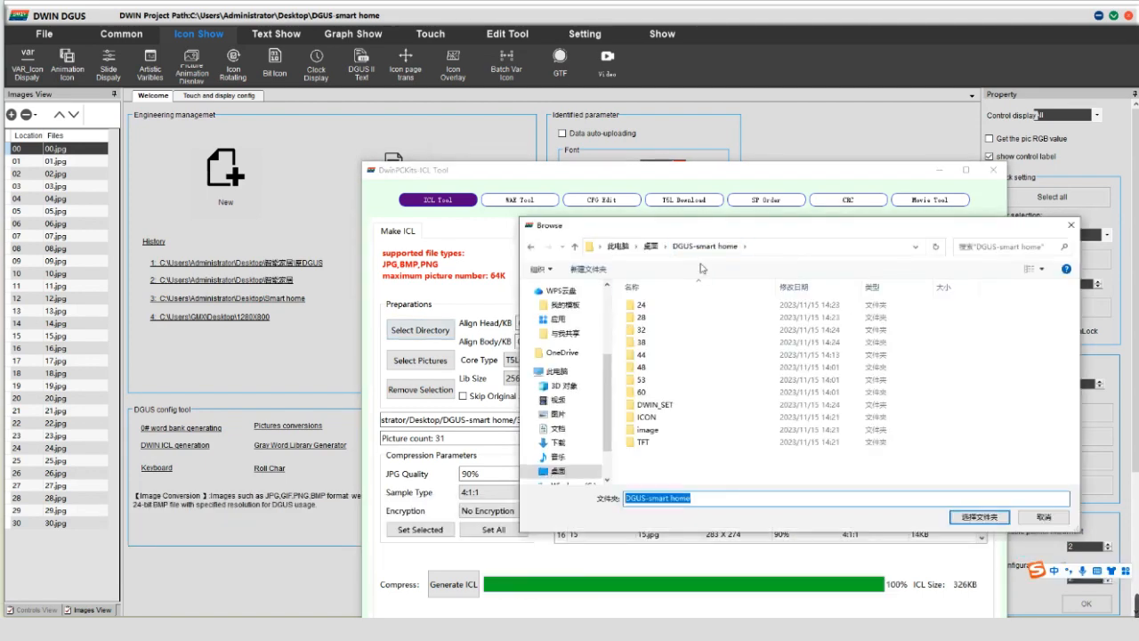
double_click(641, 359)
click(978, 516)
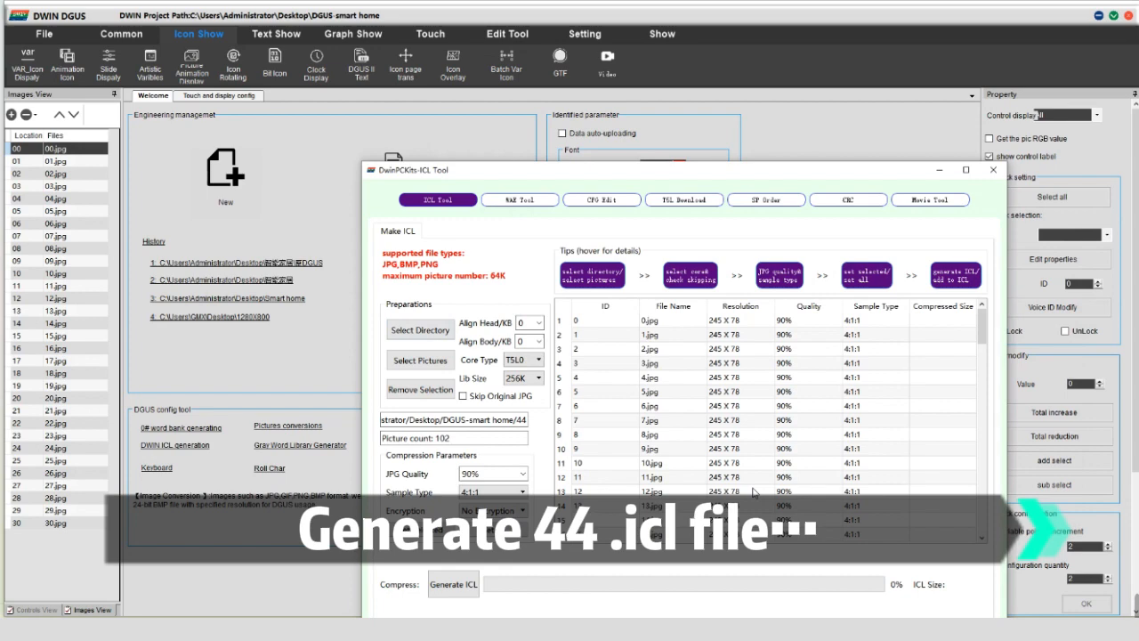
Generate the ICL file for the 44 folder's pictures and save it as 44 in DWIN_SET.
click(472, 585)
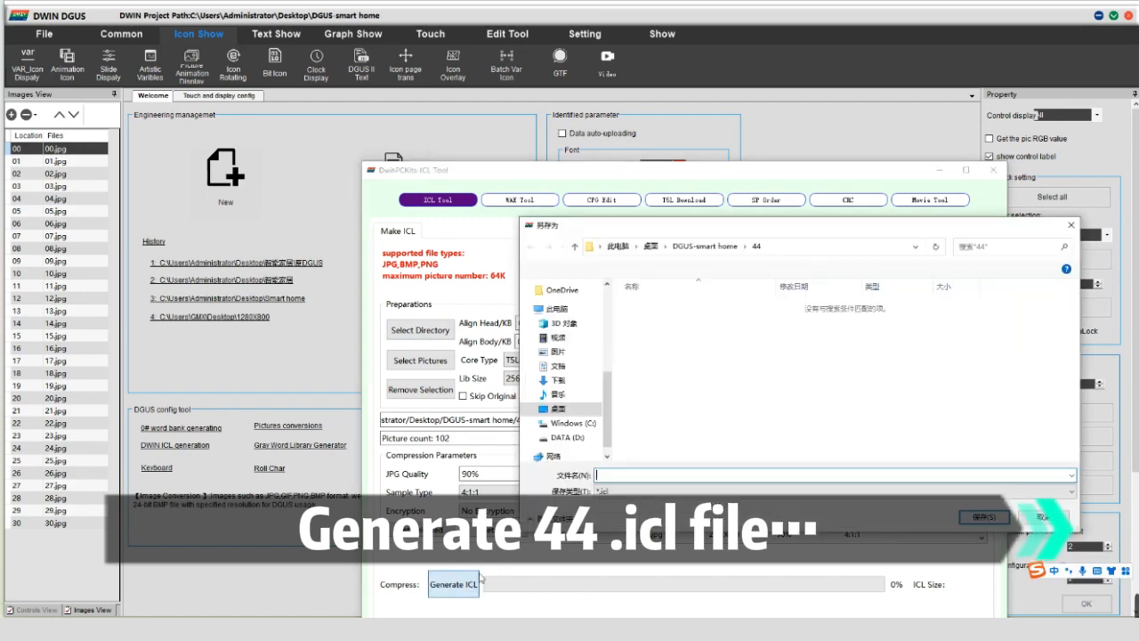
click(728, 252)
double_click(645, 401)
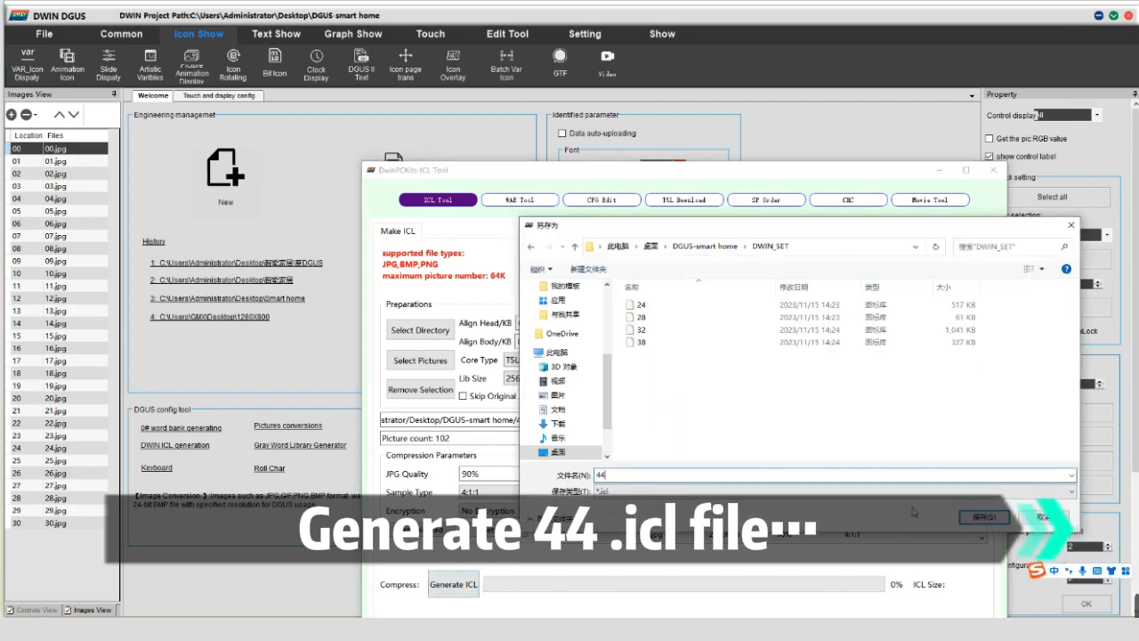
click(984, 516)
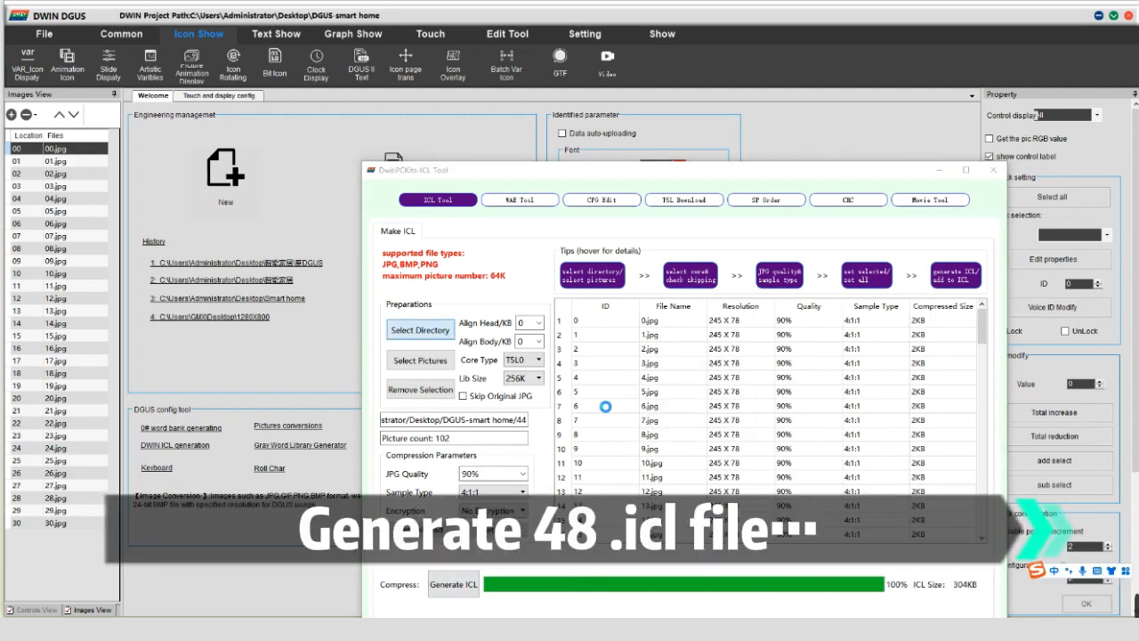
Load the pictures from the project's 48 folder into the ICL tool.
click(717, 249)
double_click(648, 370)
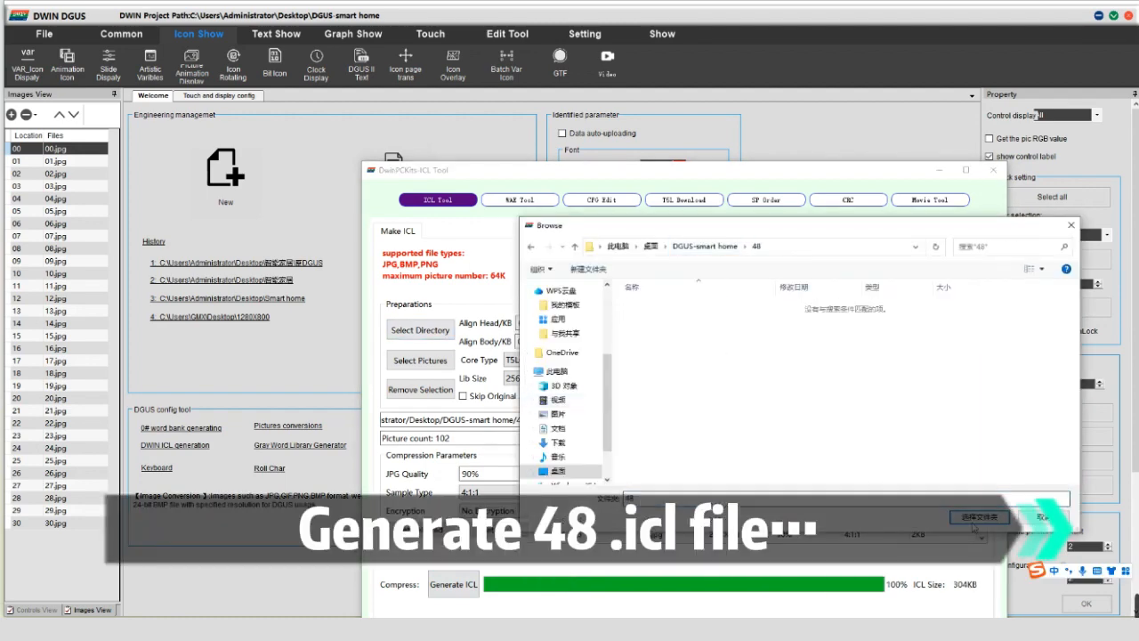
click(972, 523)
Generate the ICL file for the 48 folder's pictures and save it as 48 in DWIN_SET.
click(467, 584)
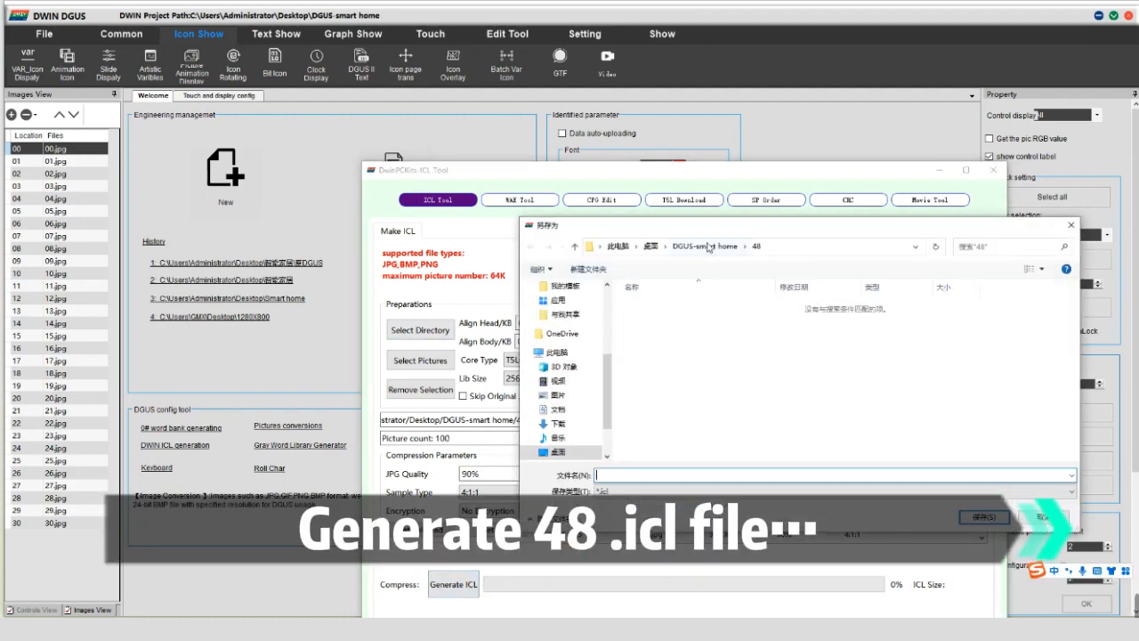
click(676, 409)
double_click(677, 410)
click(702, 476)
text(48)
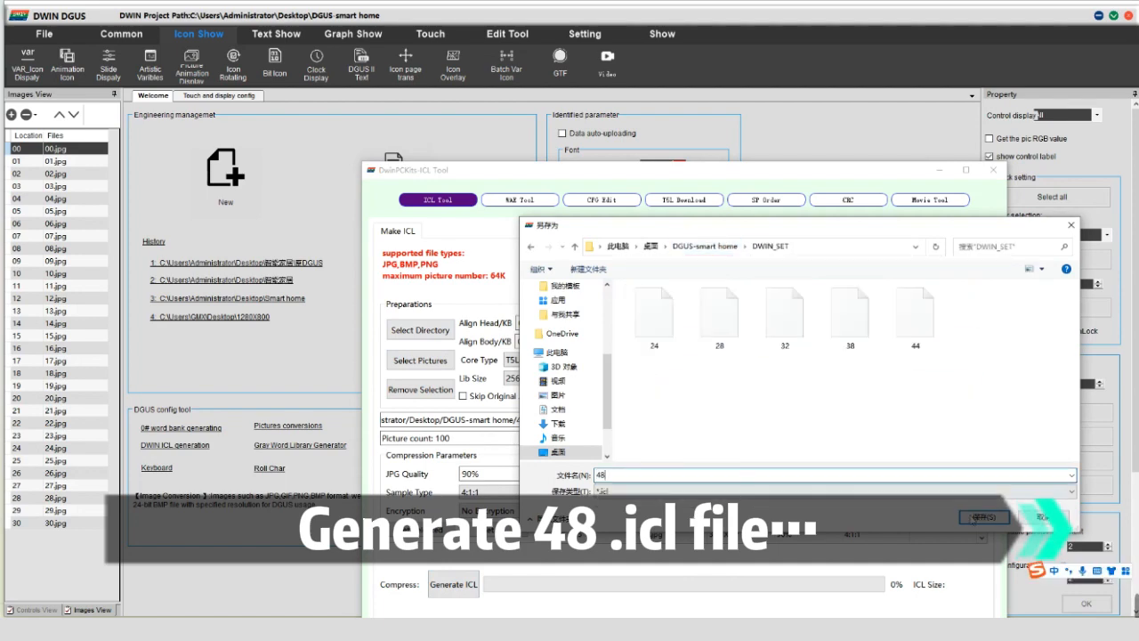
click(977, 517)
click(716, 429)
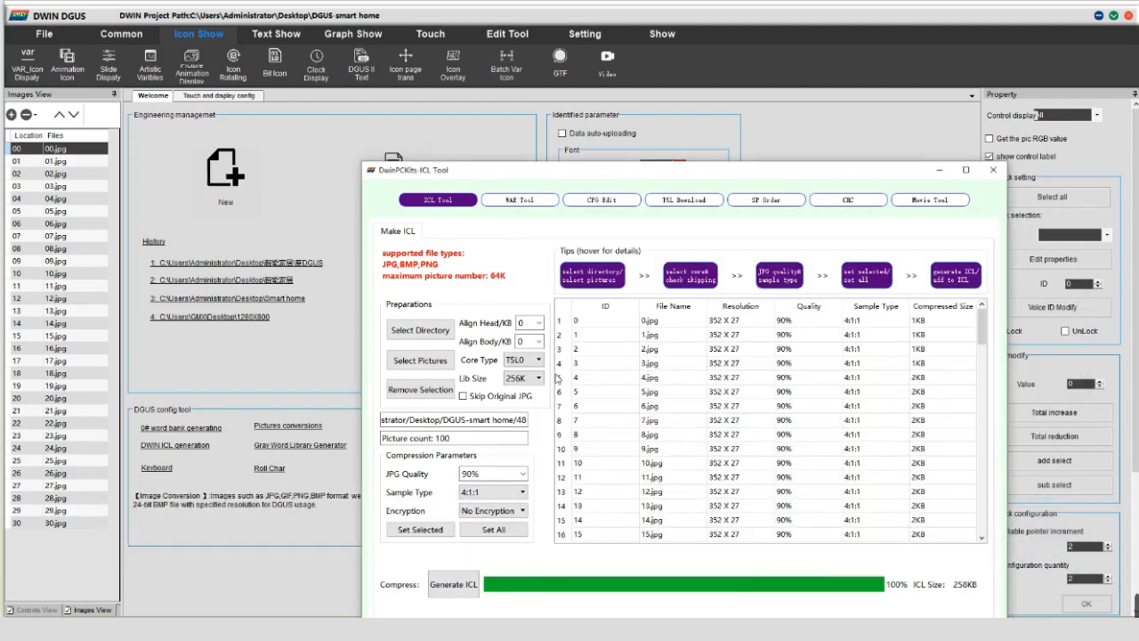
Load the pictures from the project's 53 folder into the ICL tool.
click(420, 330)
click(708, 245)
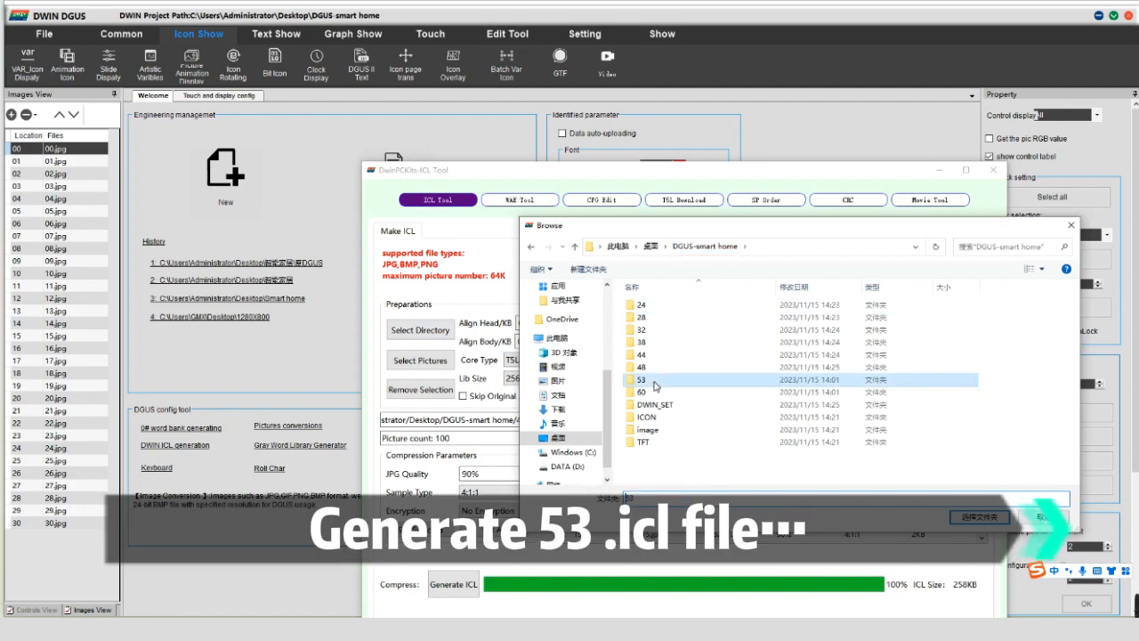
double_click(656, 386)
click(980, 517)
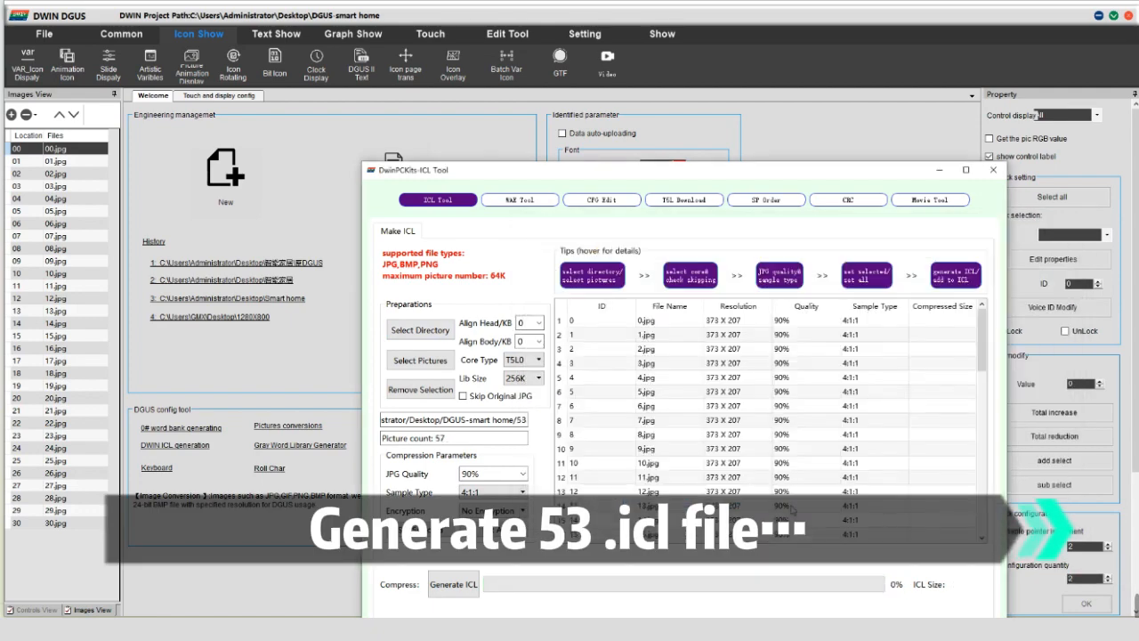
Generate the ICL file for the 53 folder's pictures and save it as 53 in DWIN_SET.
click(451, 587)
click(737, 257)
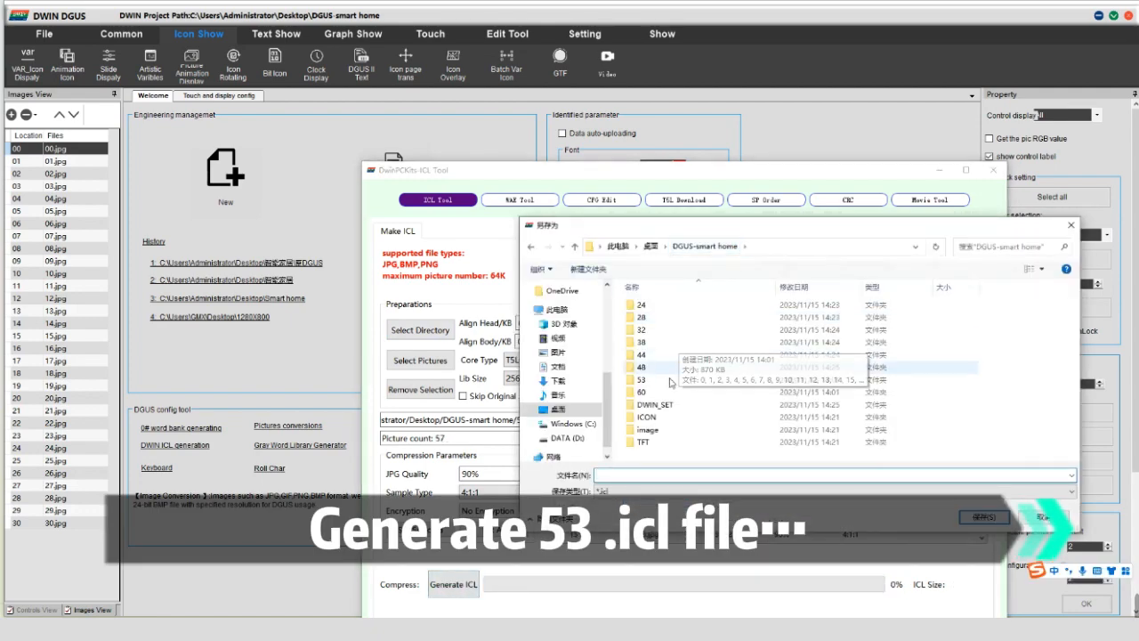
double_click(656, 400)
click(757, 481)
text(53)
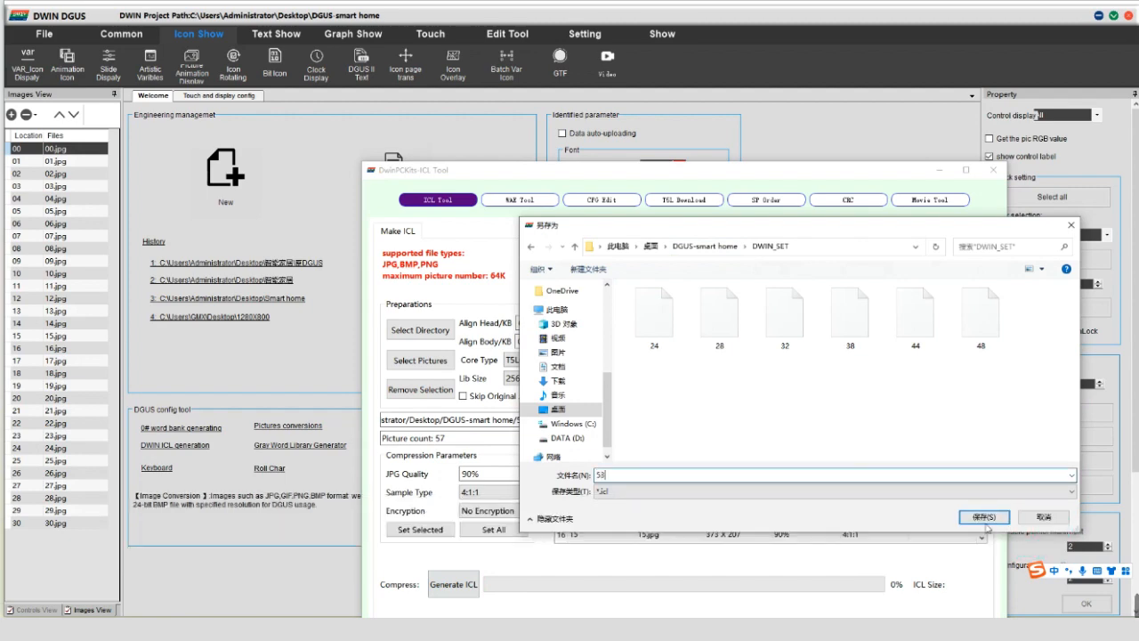
click(985, 519)
click(720, 425)
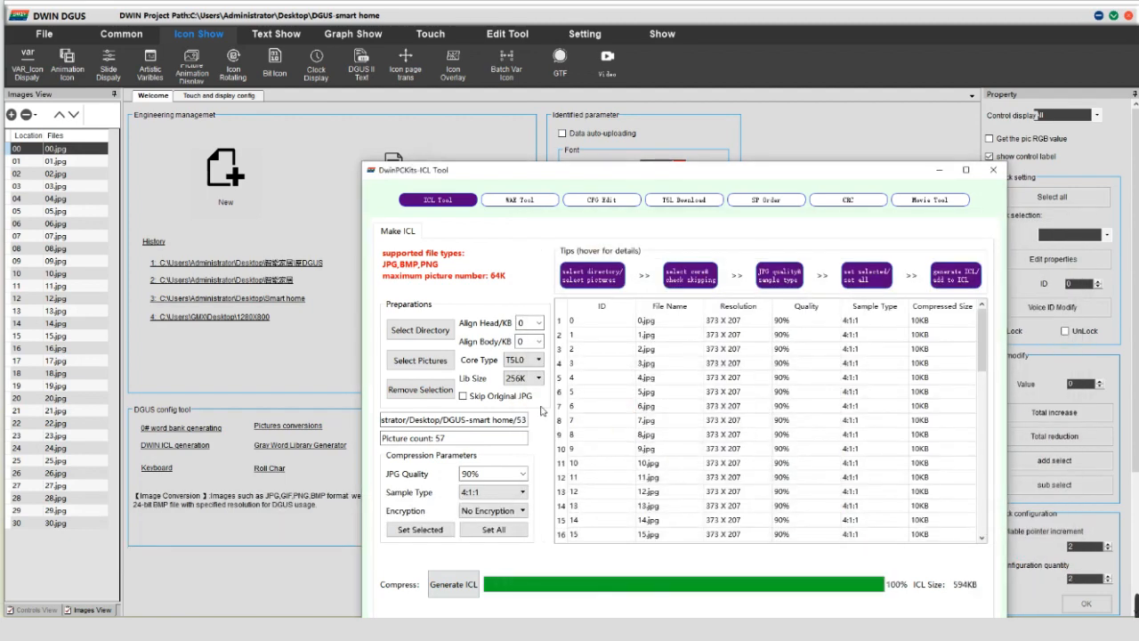
Load the pictures from the project's 60 folder into the ICL tool.
click(445, 333)
click(705, 247)
click(659, 393)
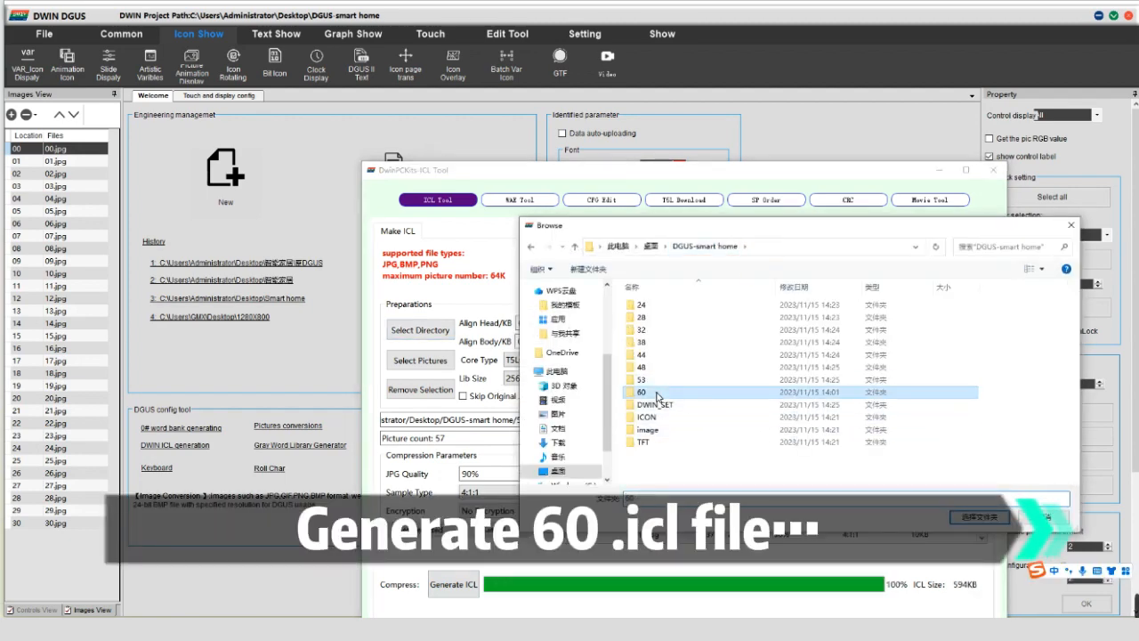
click(979, 516)
Generate the ICL file for the 60 folder's pictures, save it as 60 in DWIN_SET, and close the ICL tool.
click(454, 585)
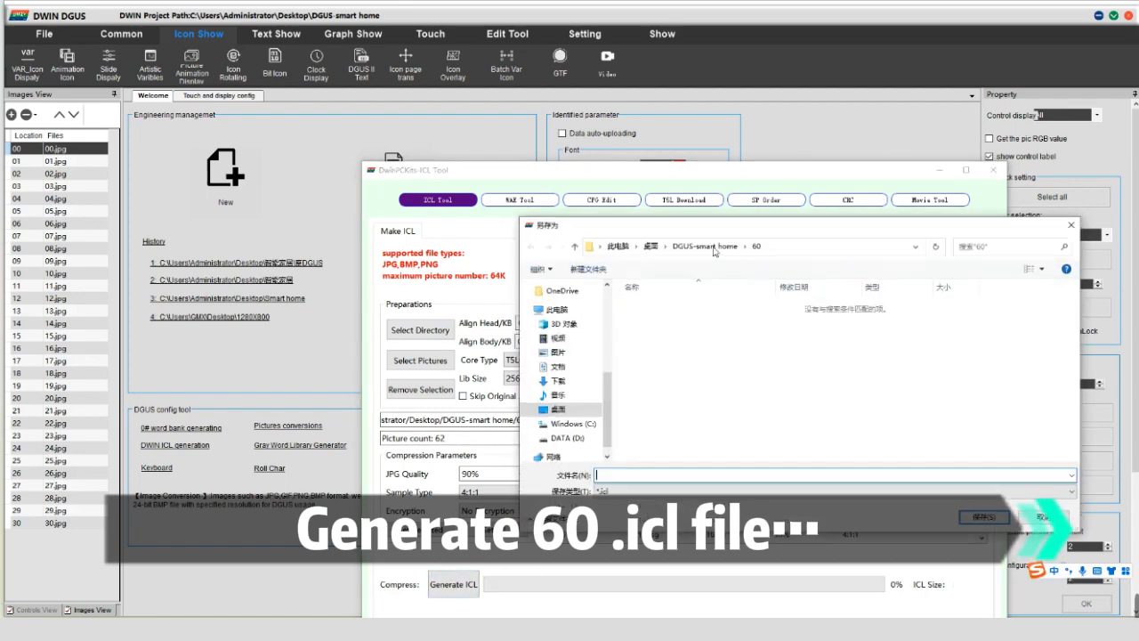
click(714, 249)
double_click(678, 414)
text(60)
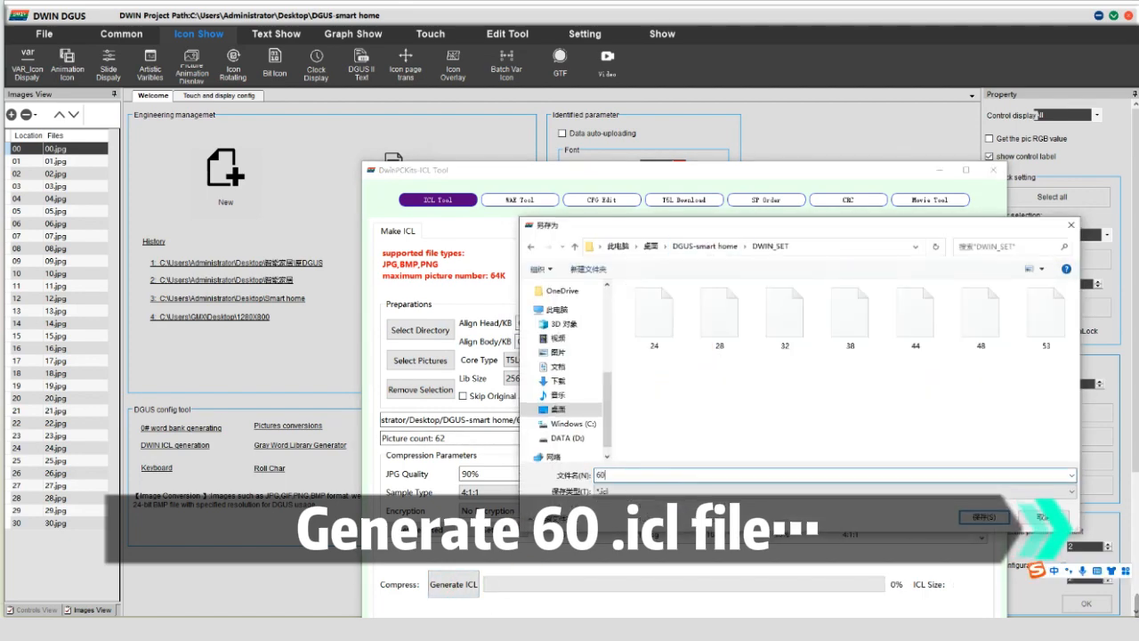
click(983, 516)
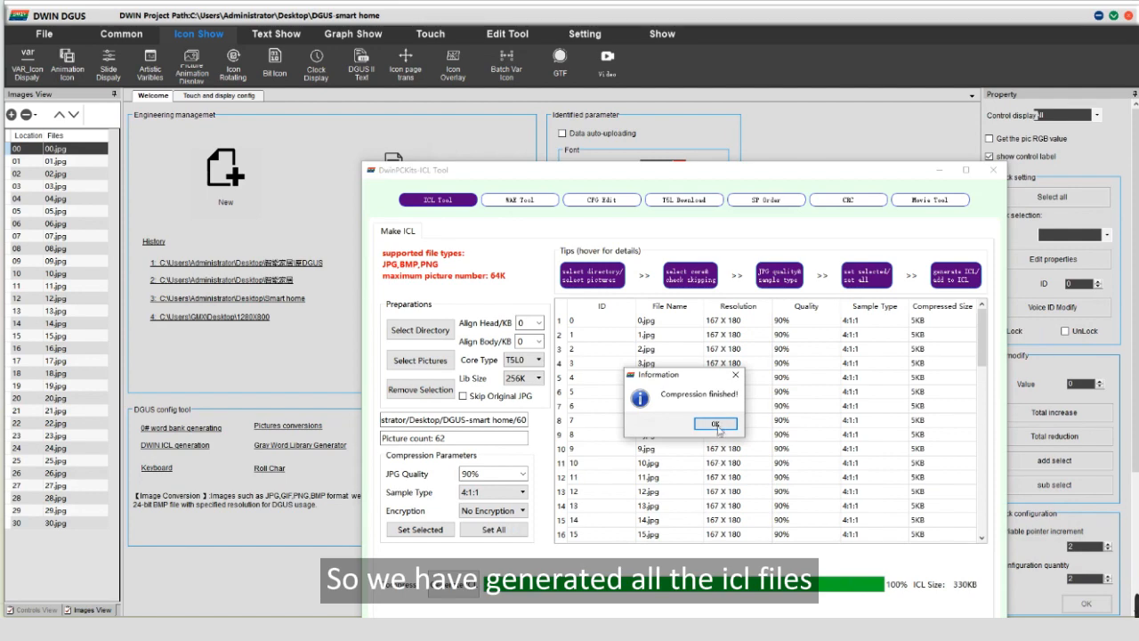
click(717, 426)
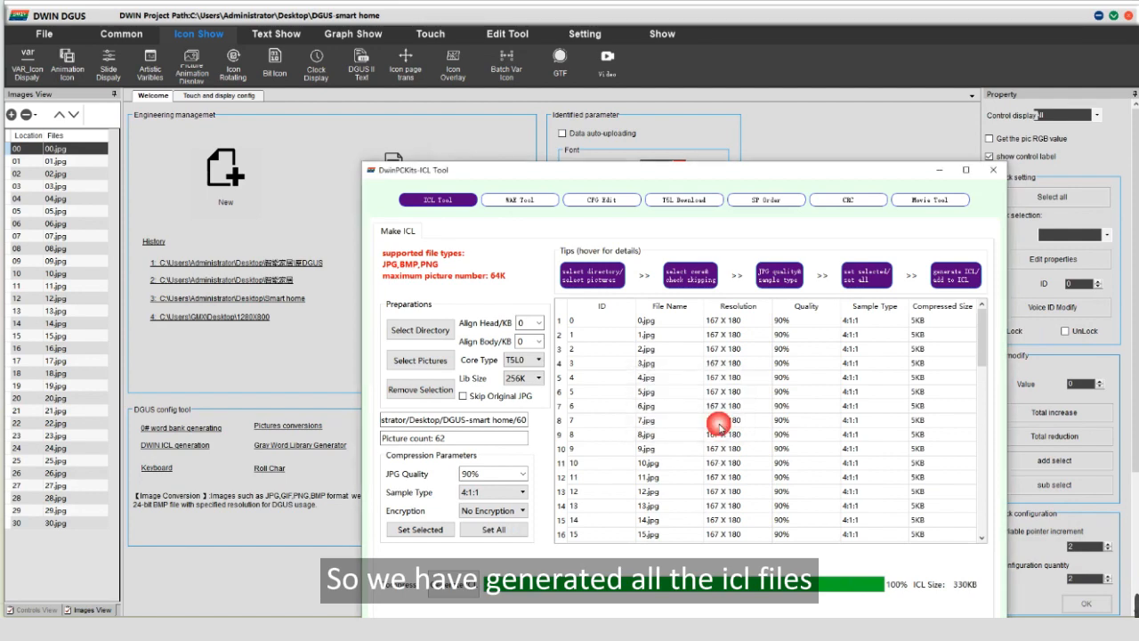
click(993, 170)
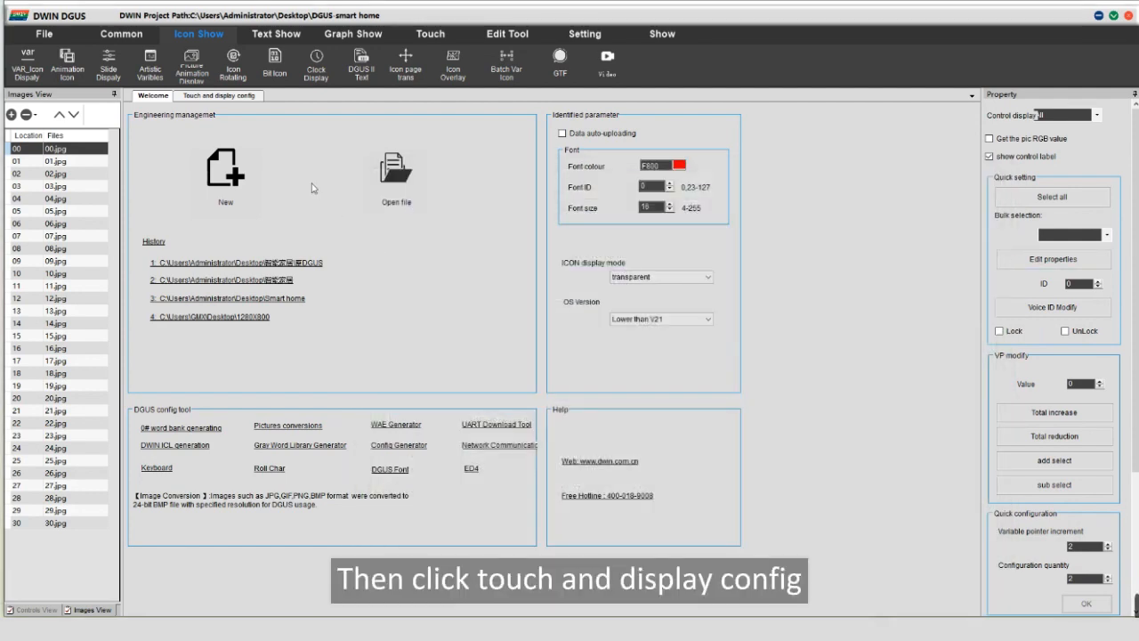
Draw an animation icon about 63 by 52 over the home page's weather symbol, with VP address 1000 and stop value 1.
click(223, 96)
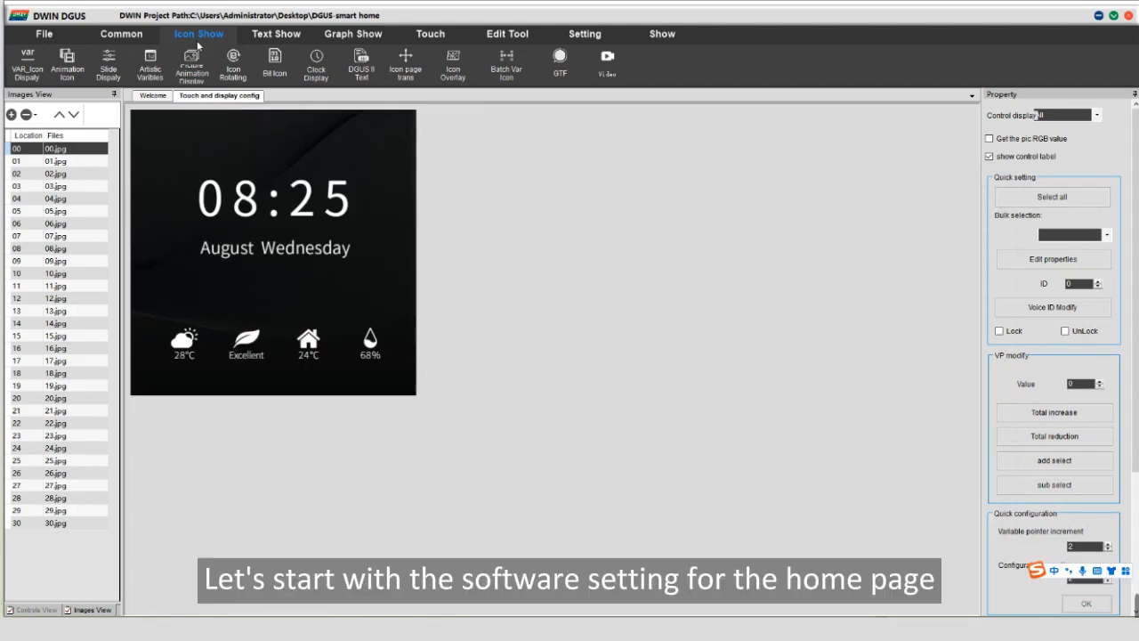
click(68, 63)
drag(165, 321, 206, 357)
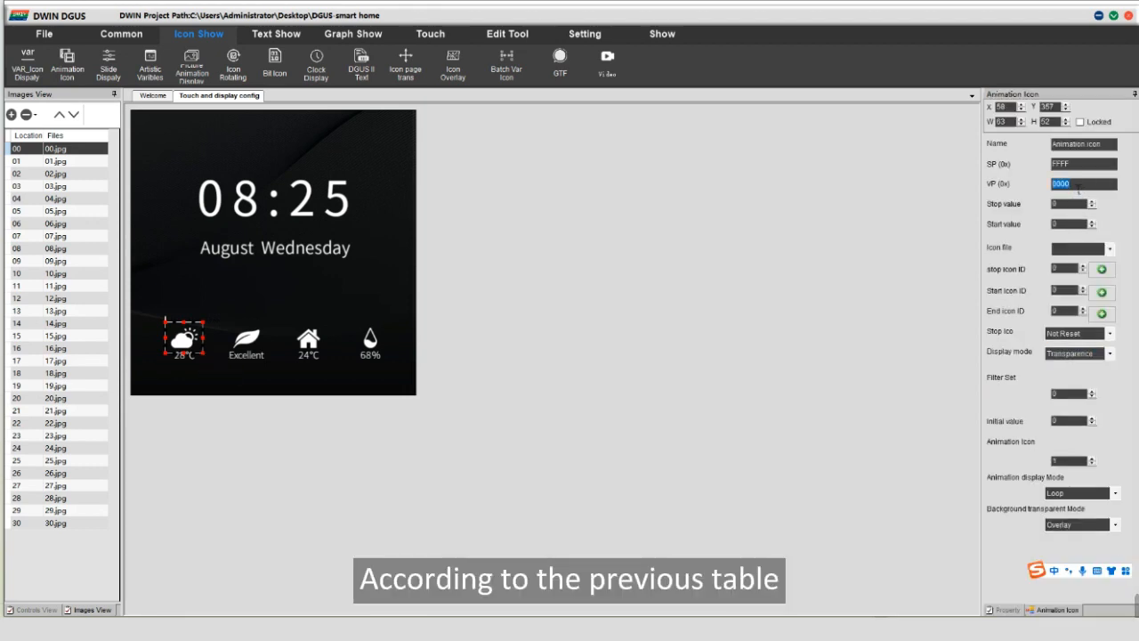
text(1)
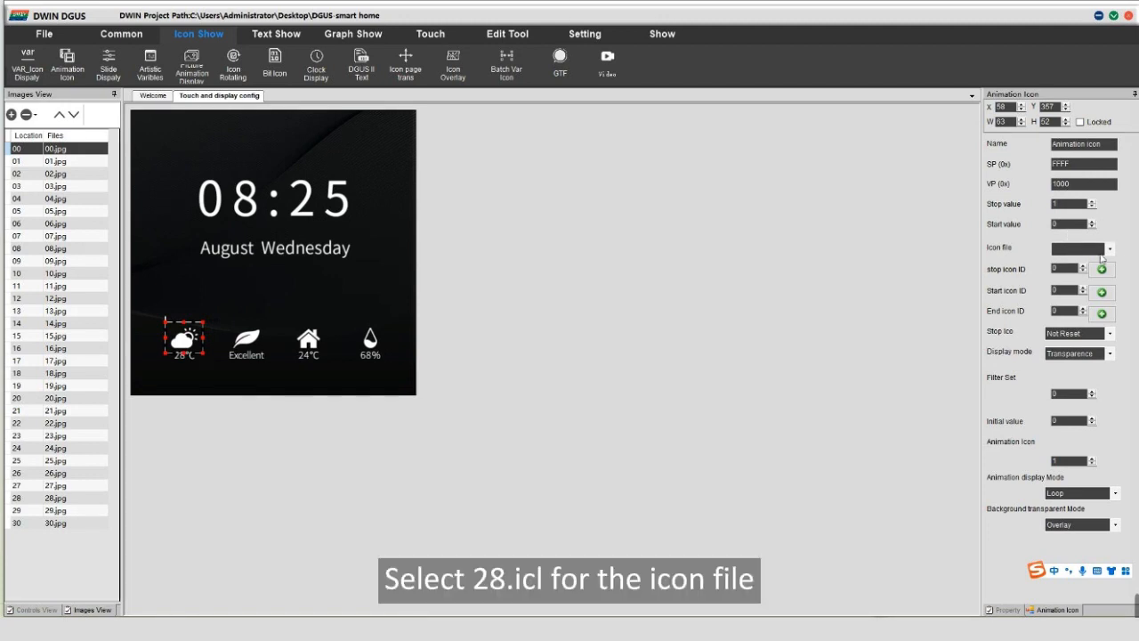
Assign icon file 28.icl to the weather animation icon, with stop icon ID 30, start icon ID 30 and end icon ID 31.
click(1111, 251)
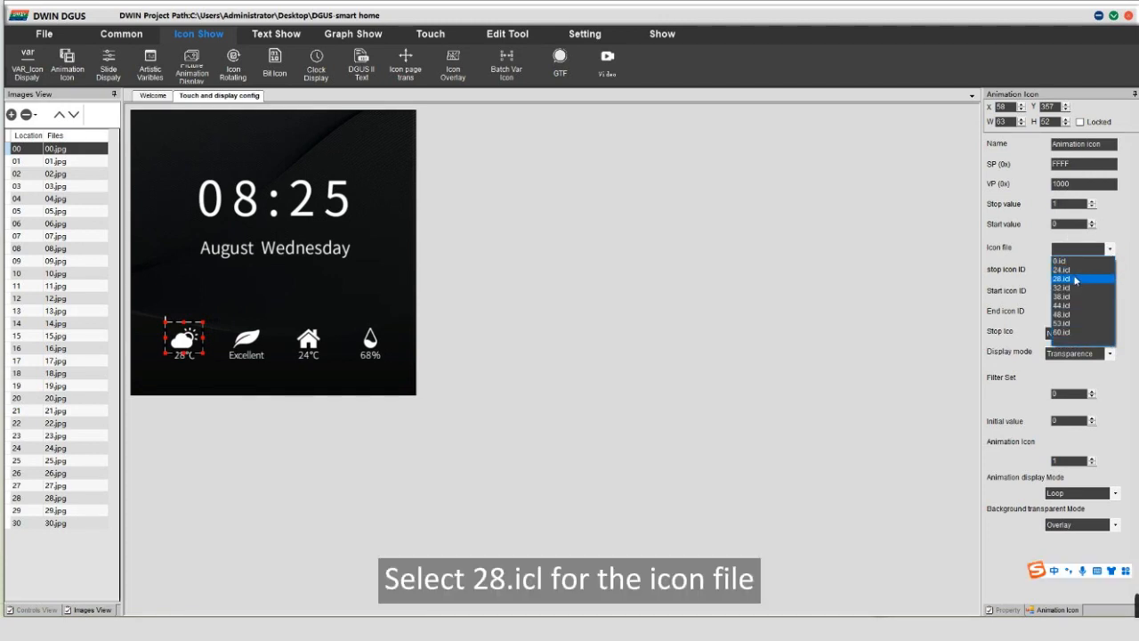
click(1077, 279)
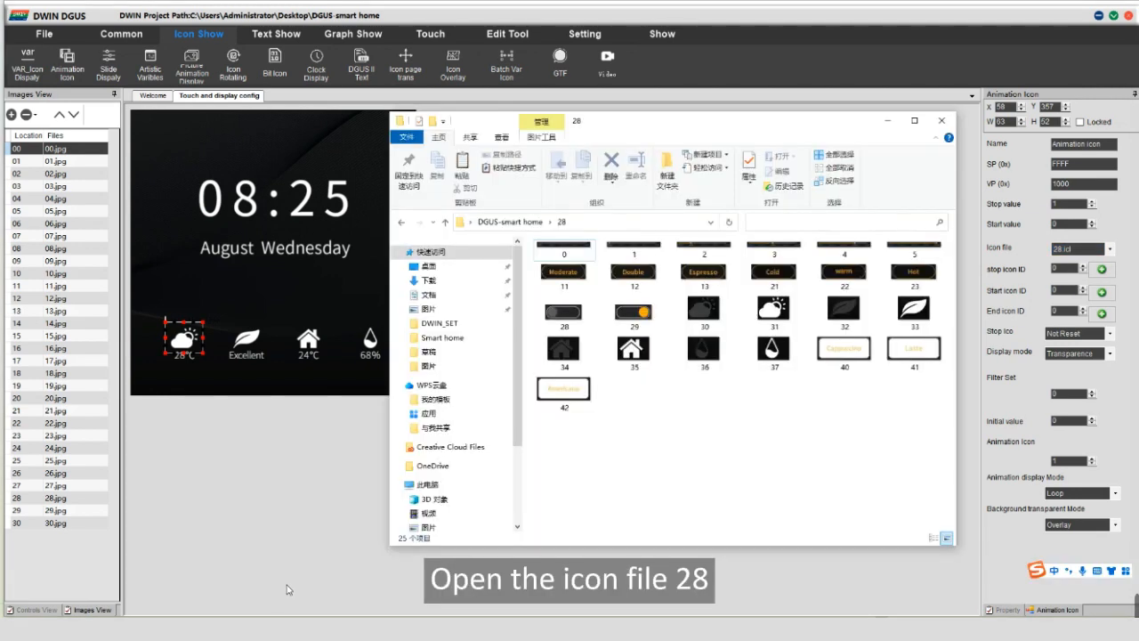
click(887, 124)
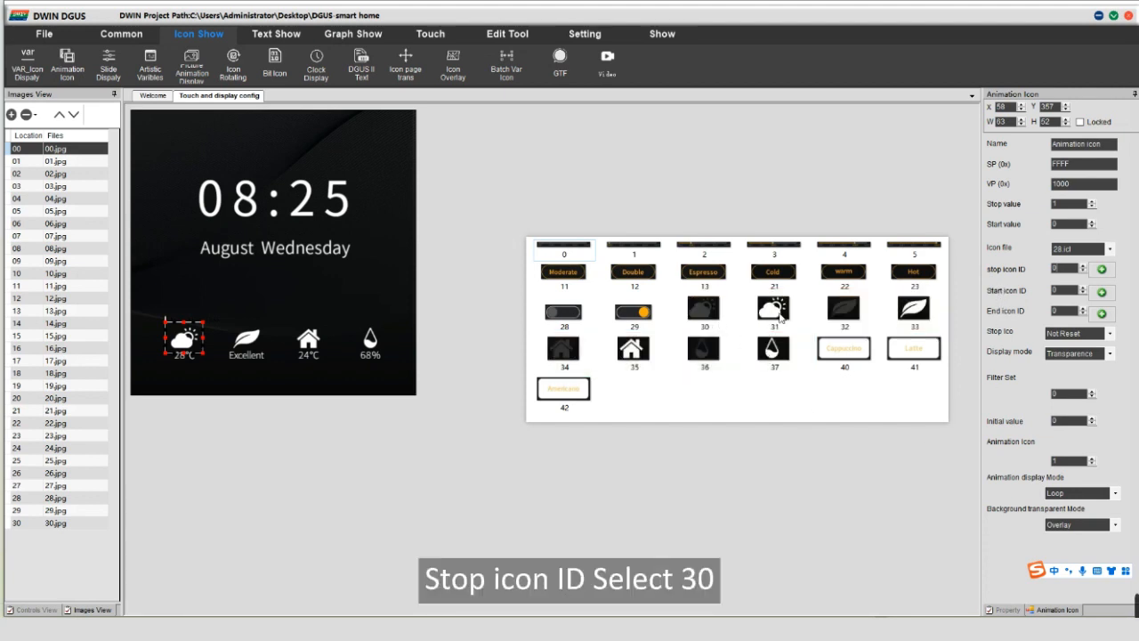
double_click(1055, 268)
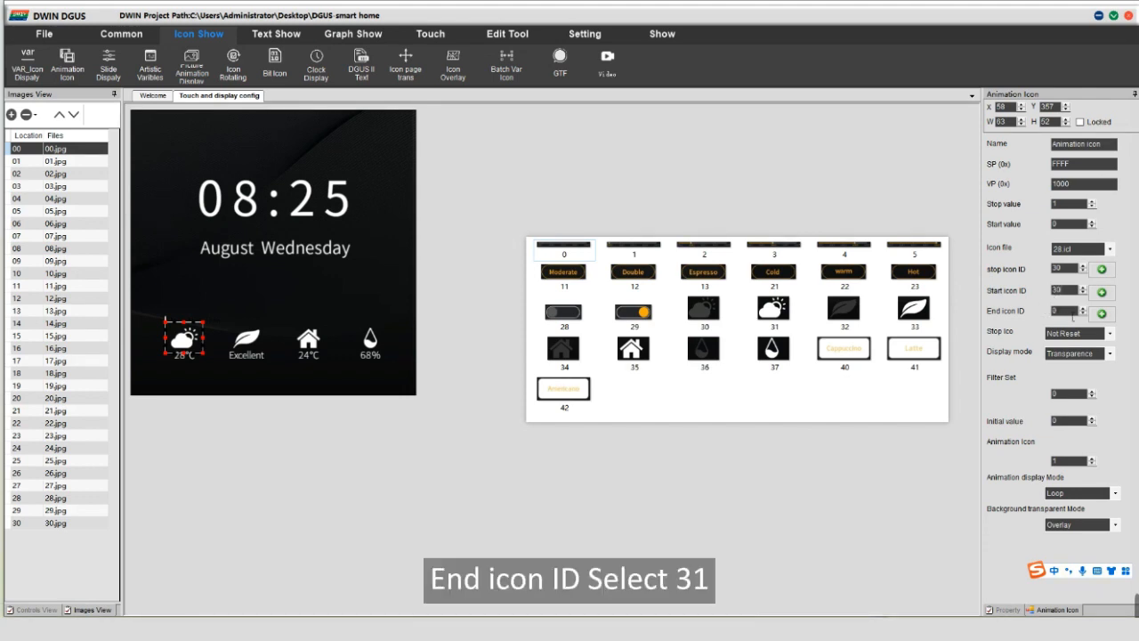
double_click(1055, 311)
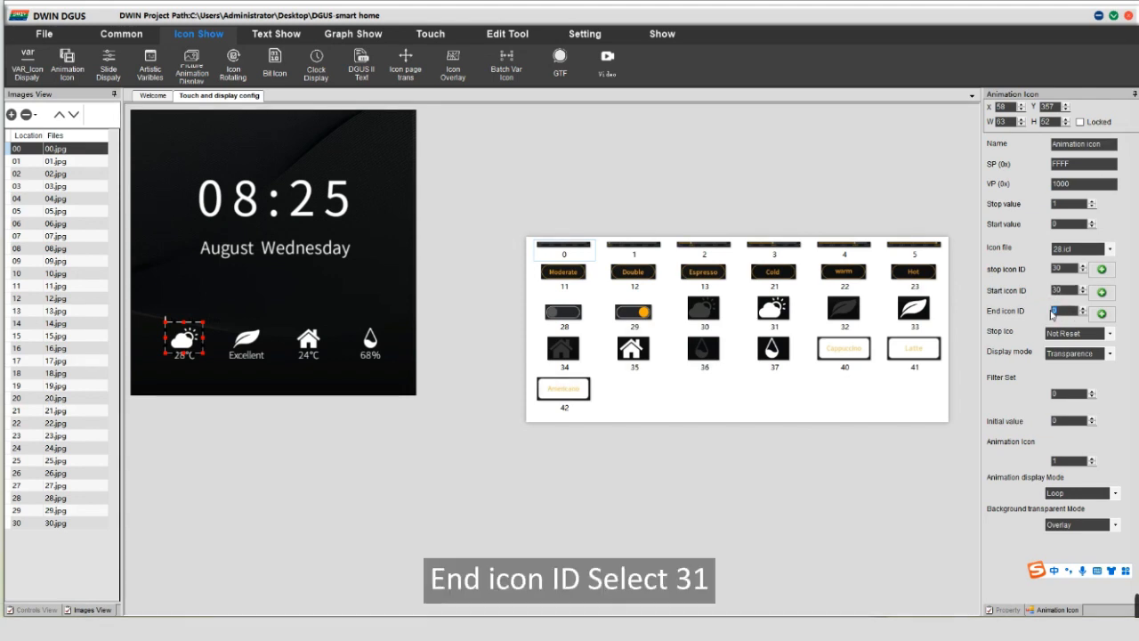
click(1065, 425)
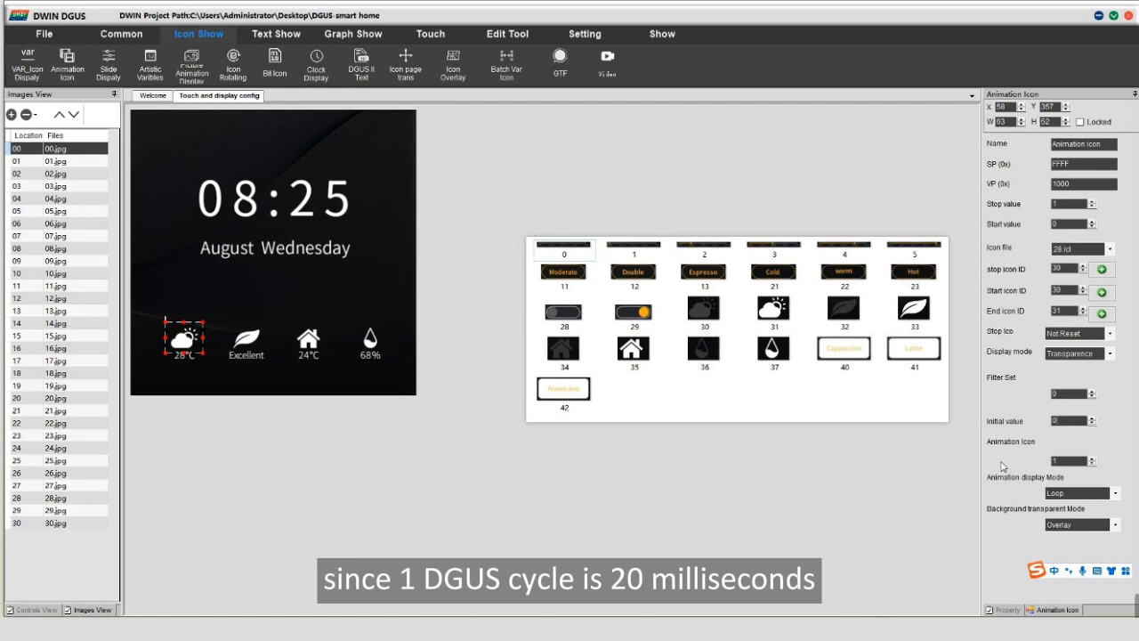
Set the weather icon's animation interval to 50 and its display mode to Background display.
double_click(1054, 459)
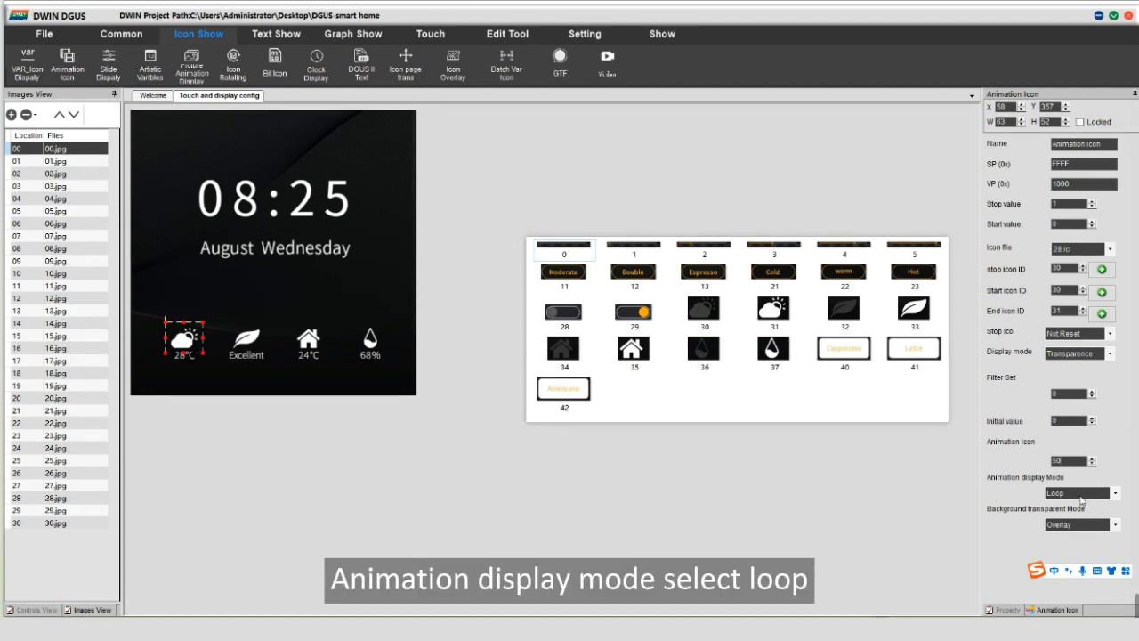
click(1103, 353)
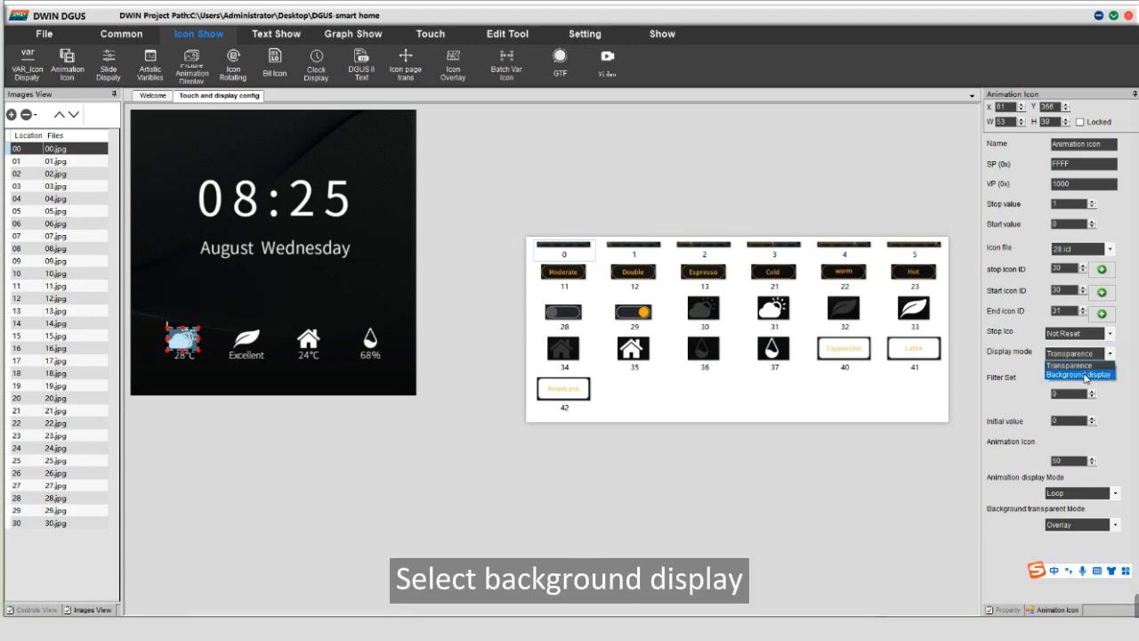
click(1086, 375)
Copy the weather animation icon three times and place the copies over the leaf, house and water drop symbols.
click(186, 346)
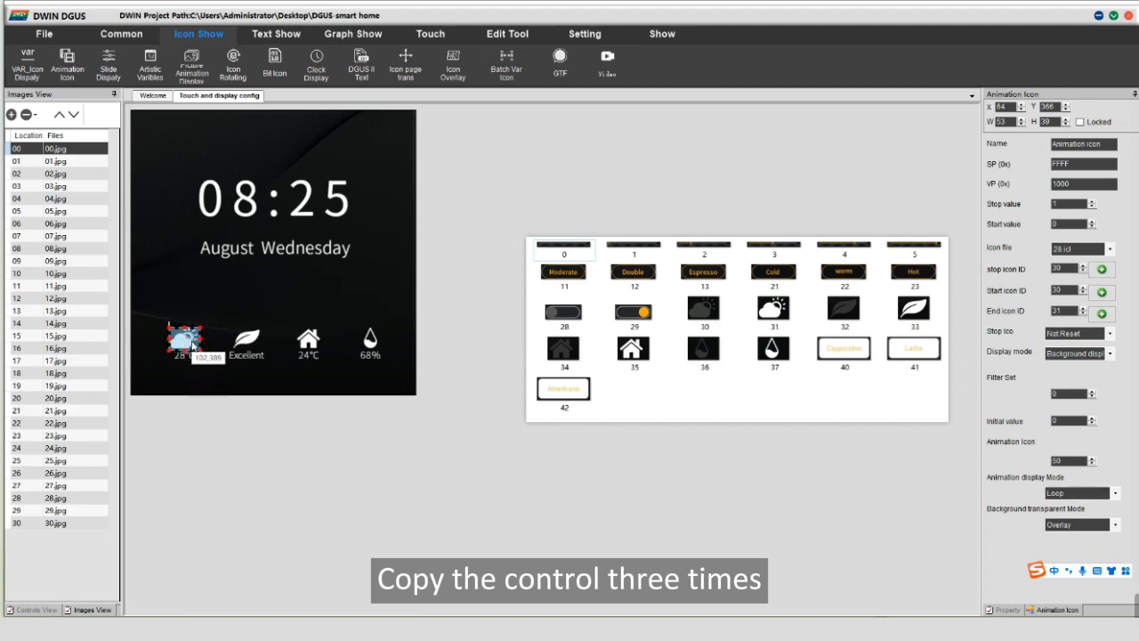
key(ctrl+v)
drag(192, 345, 375, 345)
key(ctrl+v)
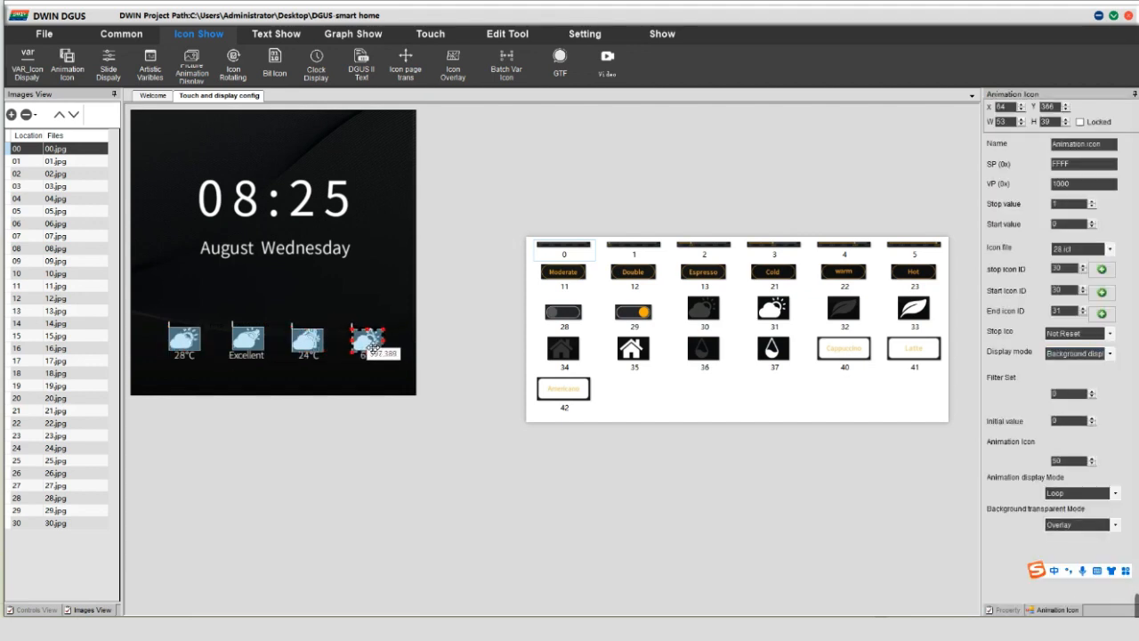
Configure the leaf symbol's animation icon with VP address 1002, stop icon ID 32, start icon ID 32 and end icon ID 33.
click(249, 350)
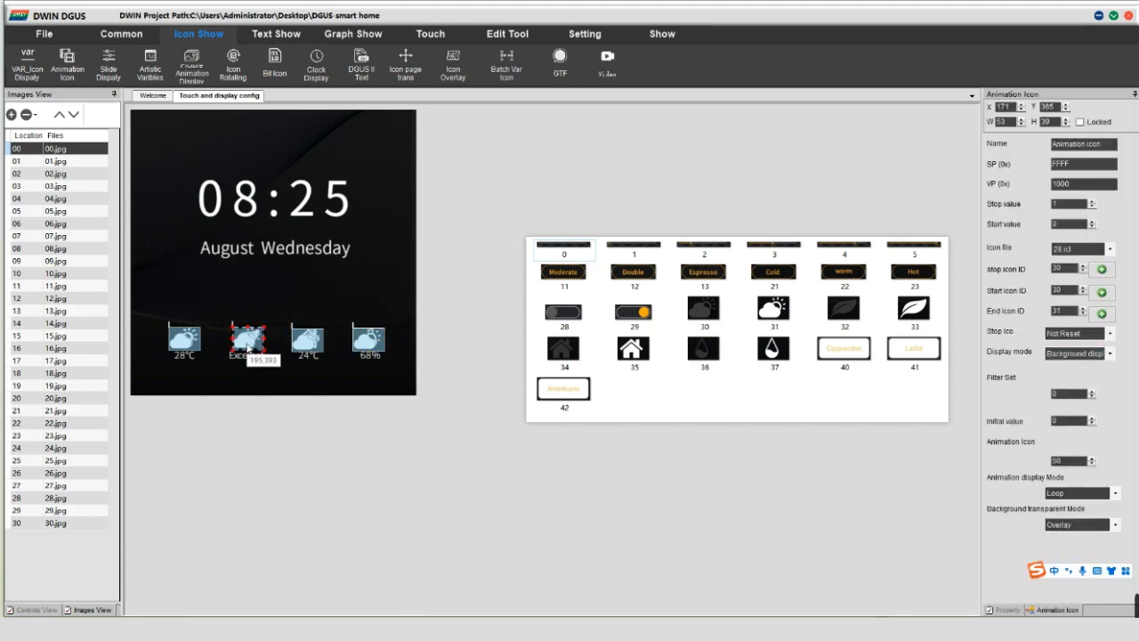
click(1077, 184)
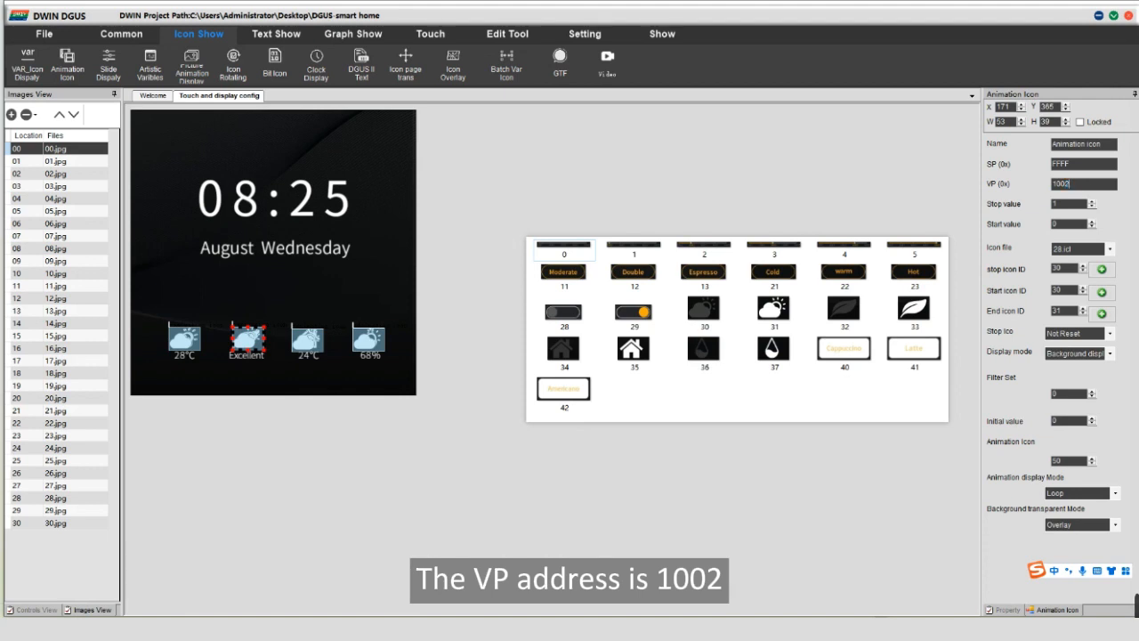
double_click(1058, 270)
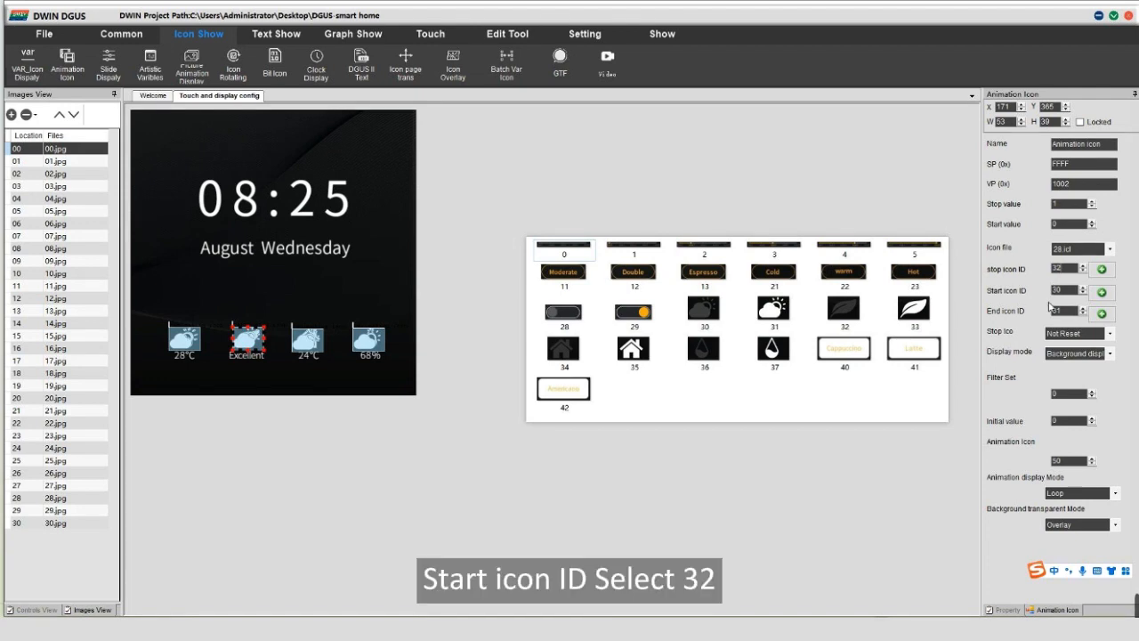
text(32)
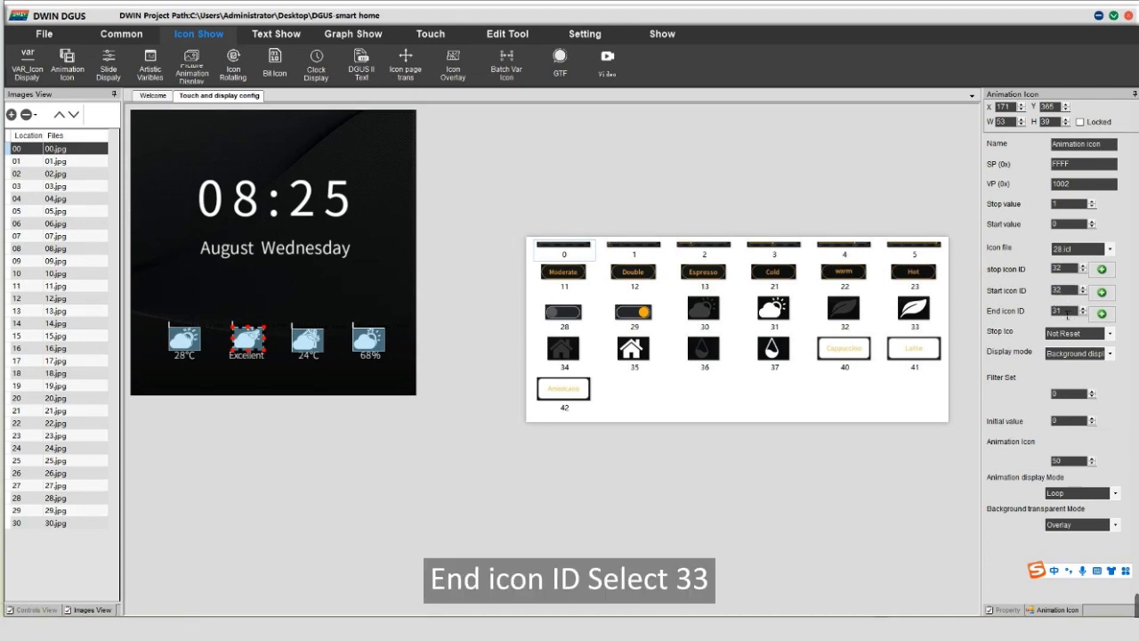
double_click(1064, 311)
text(33)
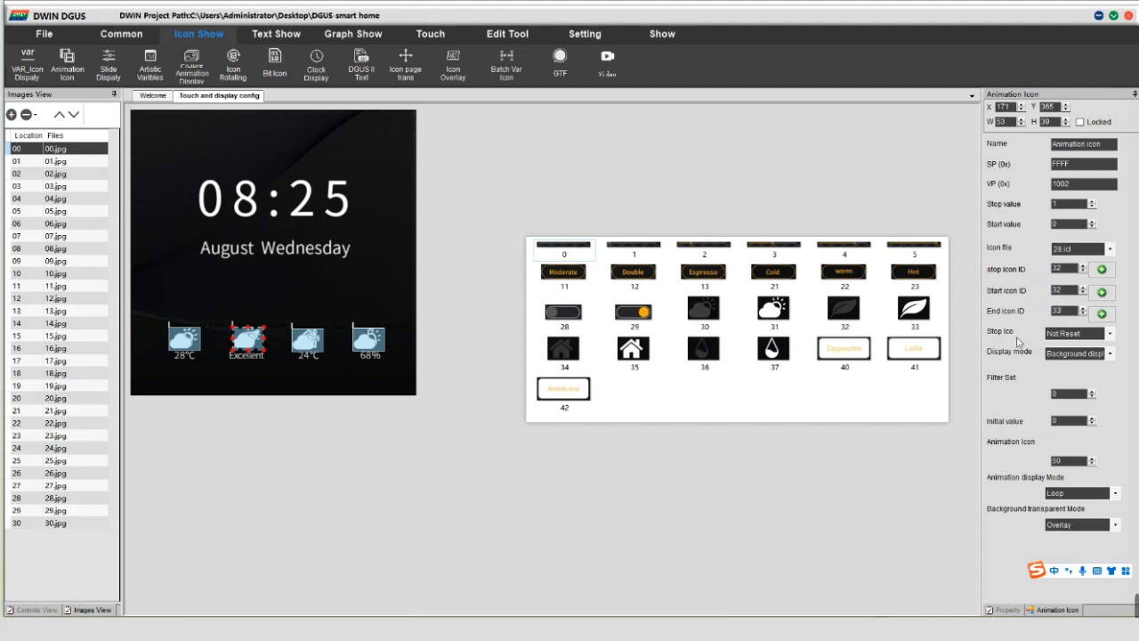
Configure the house symbol's animation icon with VP address 1004, stop icon ID 34, start icon ID 34 and end icon ID 35.
click(307, 339)
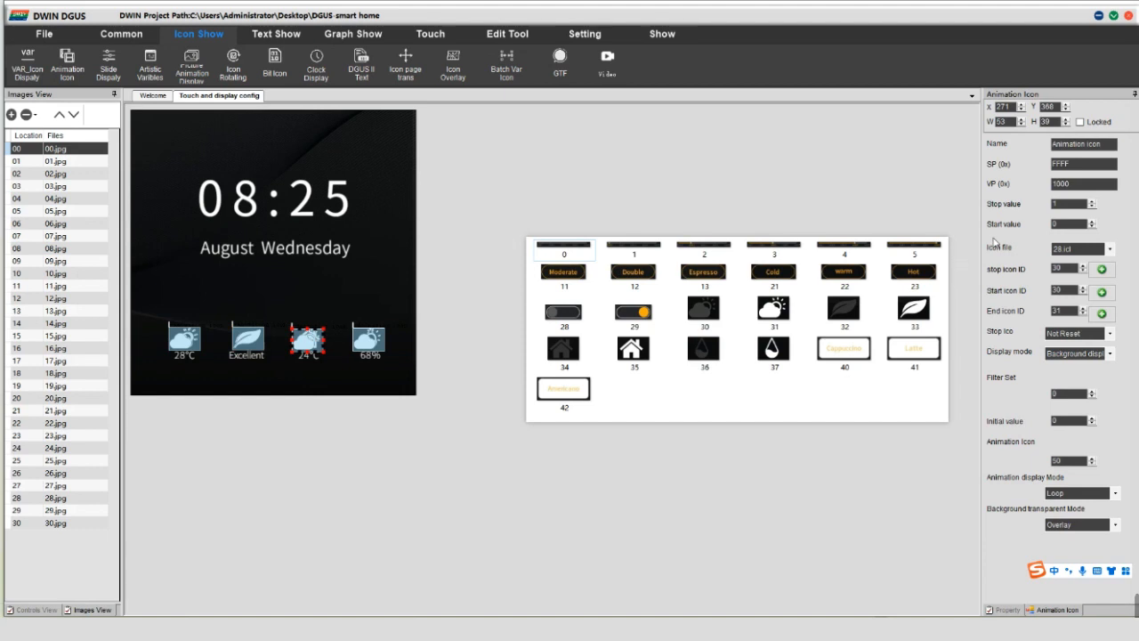
double_click(1069, 183)
text(1004)
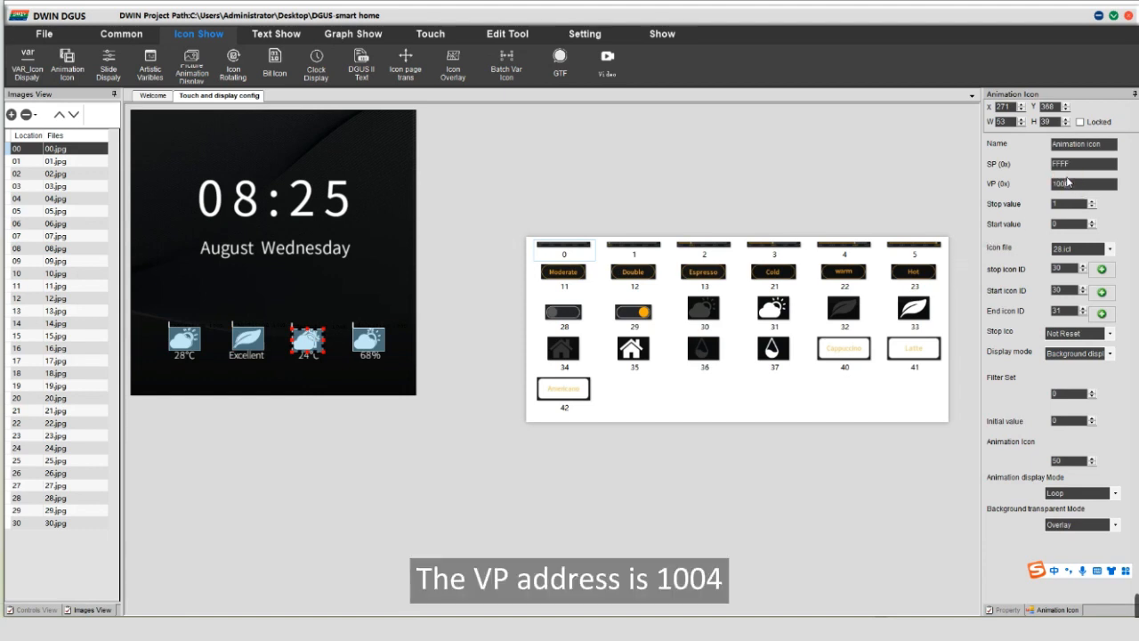
double_click(1076, 268)
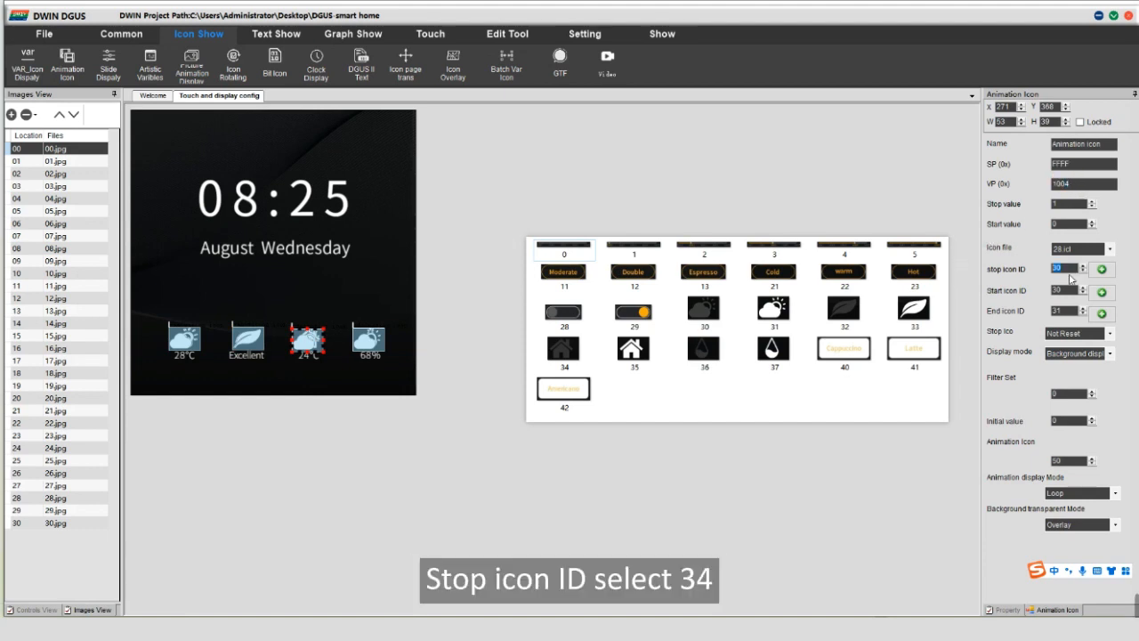
text(3)
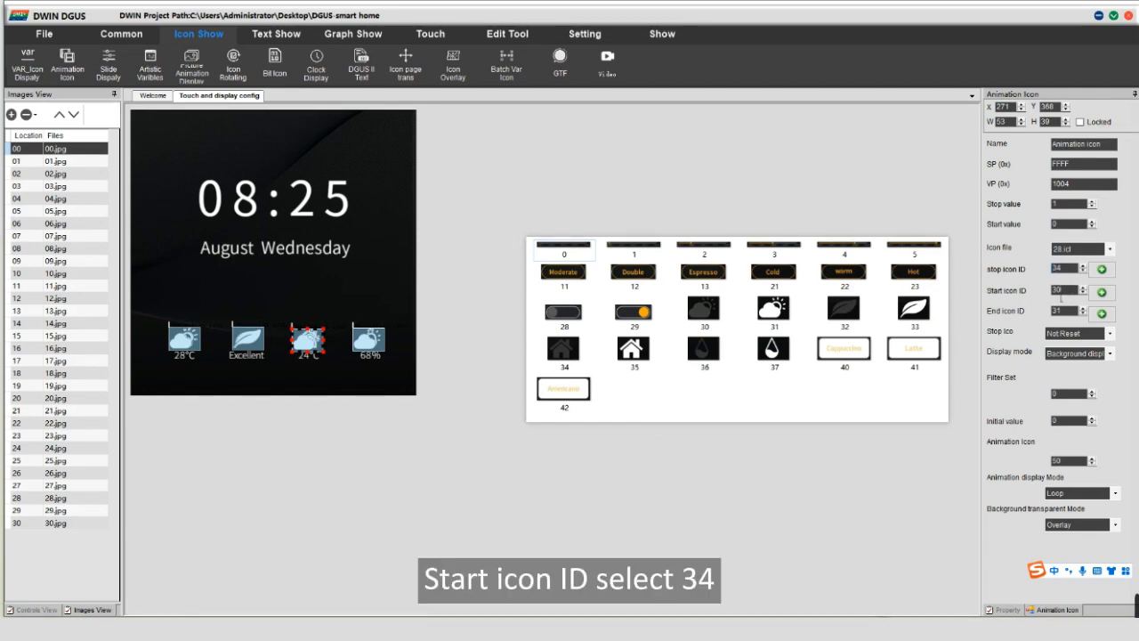
drag(1065, 290, 1047, 291)
text(34)
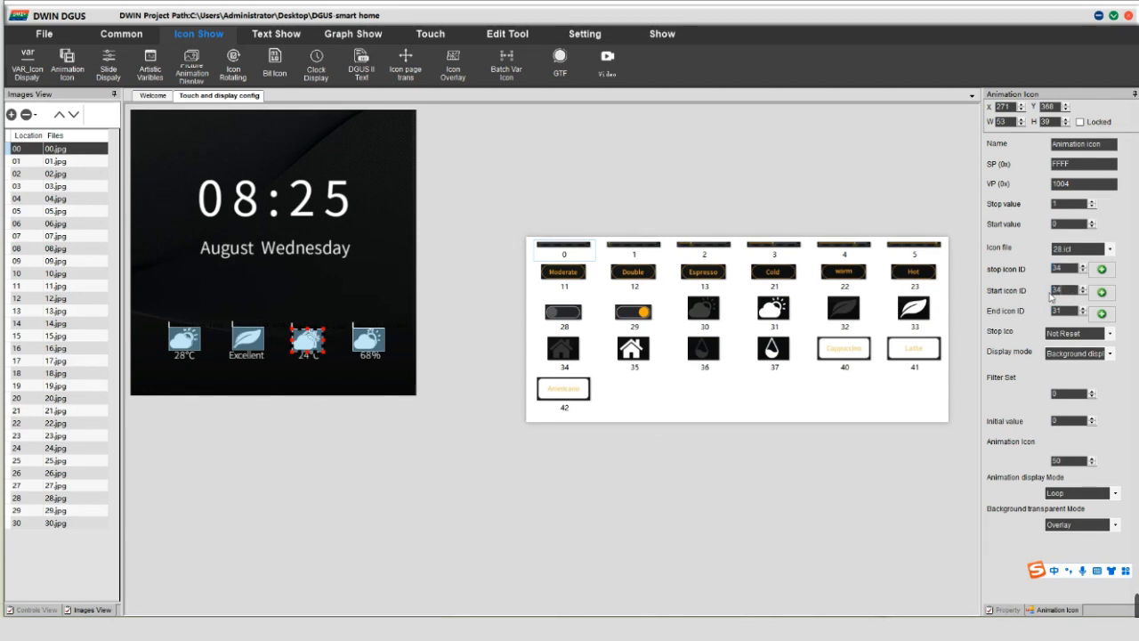
drag(1052, 311, 1068, 312)
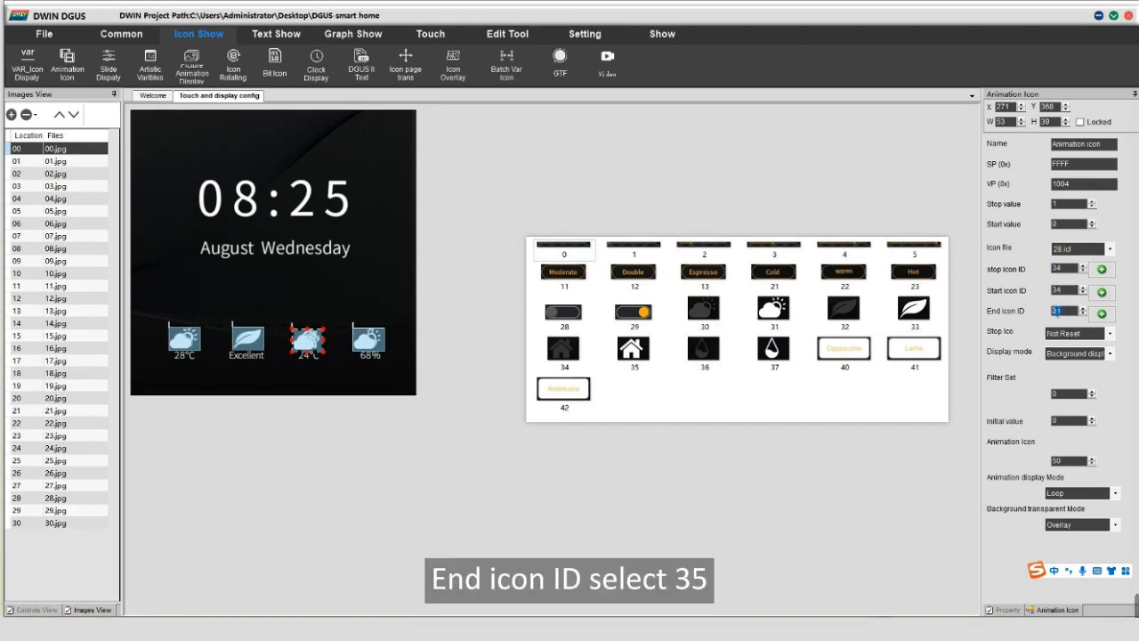
text(35)
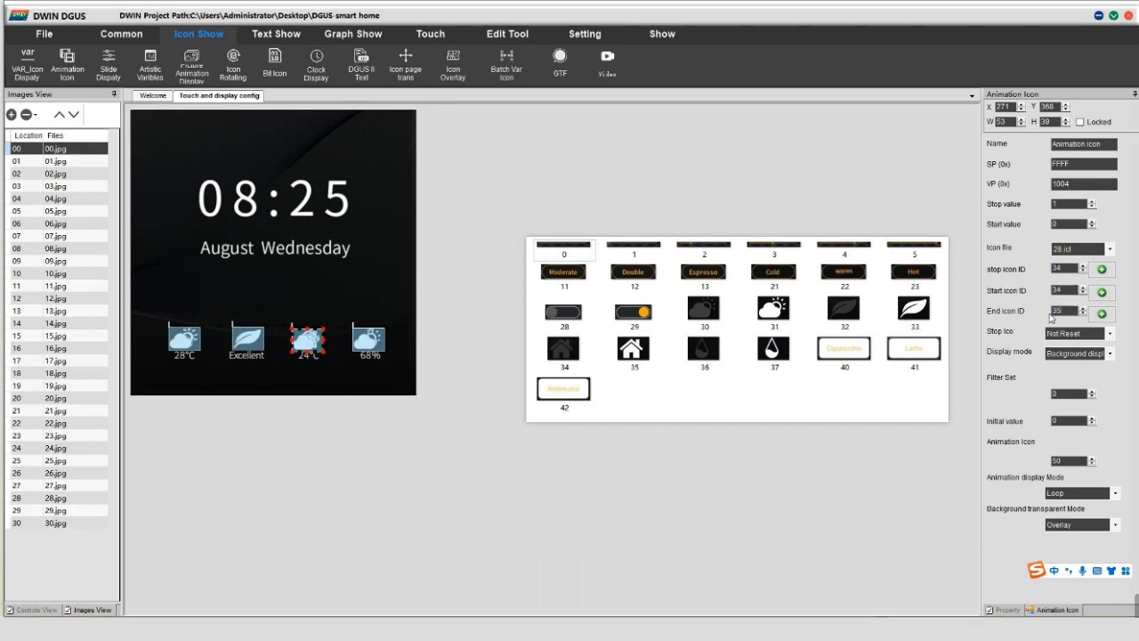
Configure the water drop symbol's animation icon with VP address 1006, stop icon ID 36, start icon ID 36 and end icon ID 37.
click(368, 340)
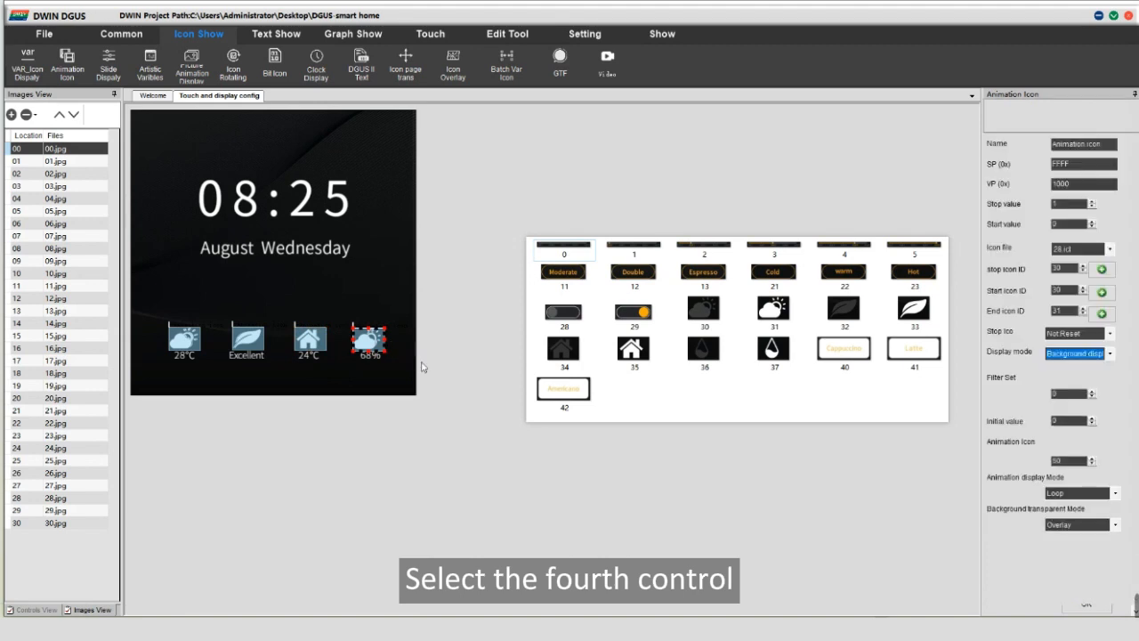
drag(1065, 184, 1072, 187)
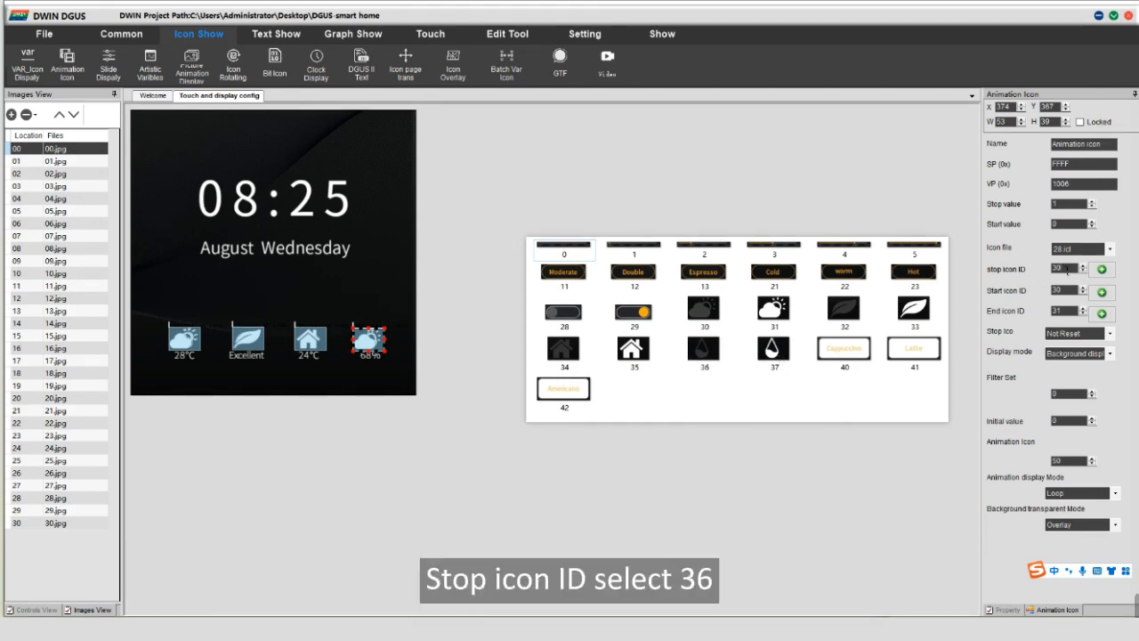
drag(1062, 269, 1057, 269)
text(6)
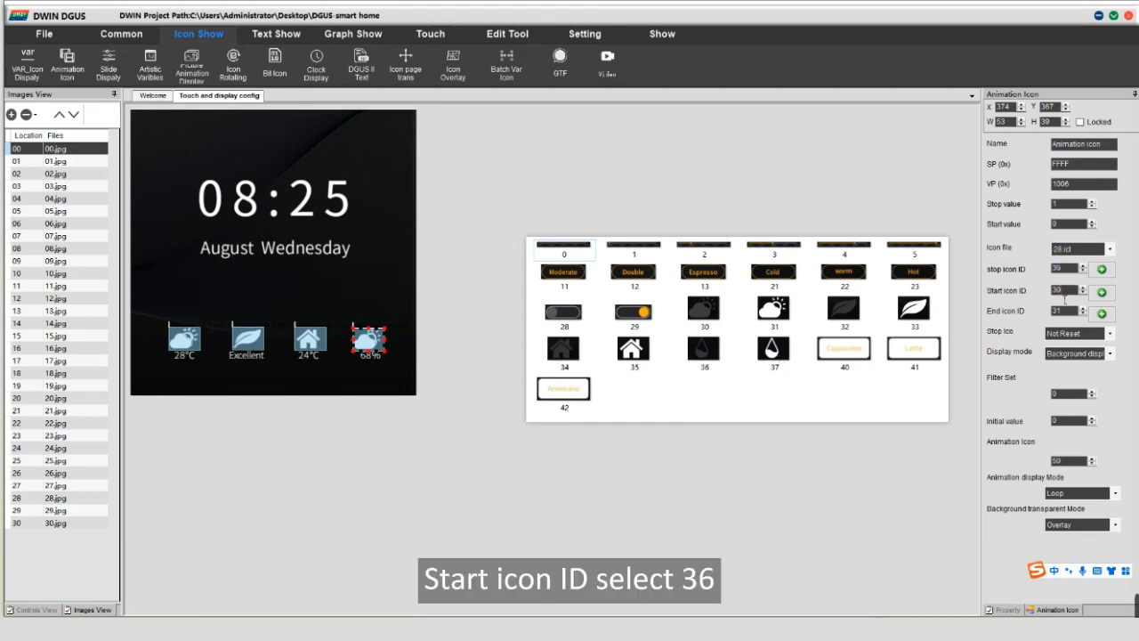
text(6)
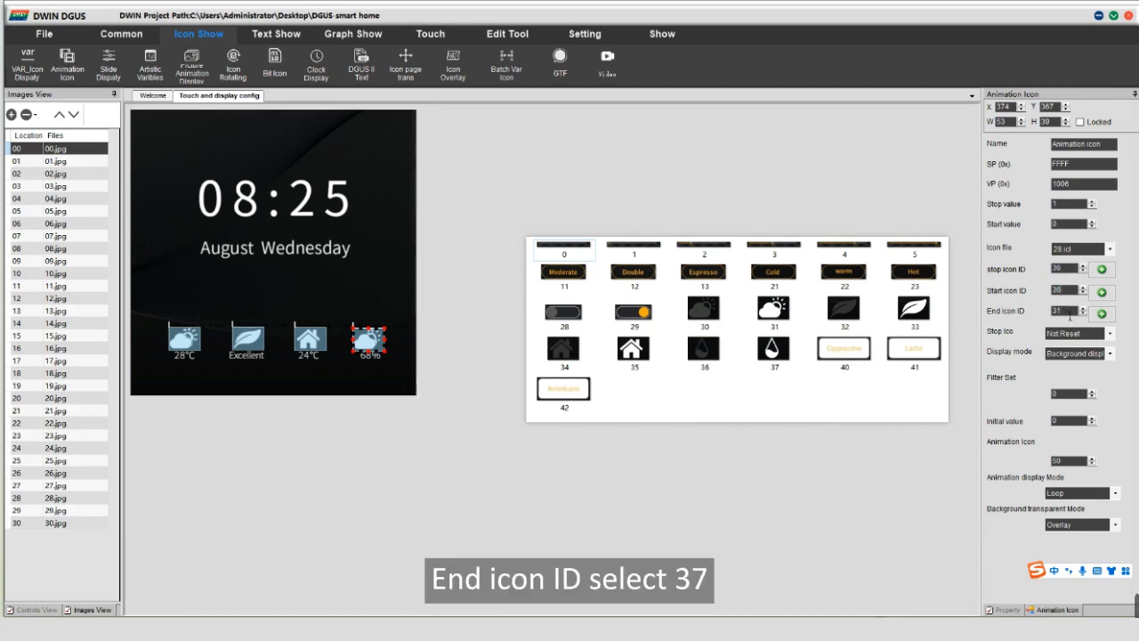
text(7)
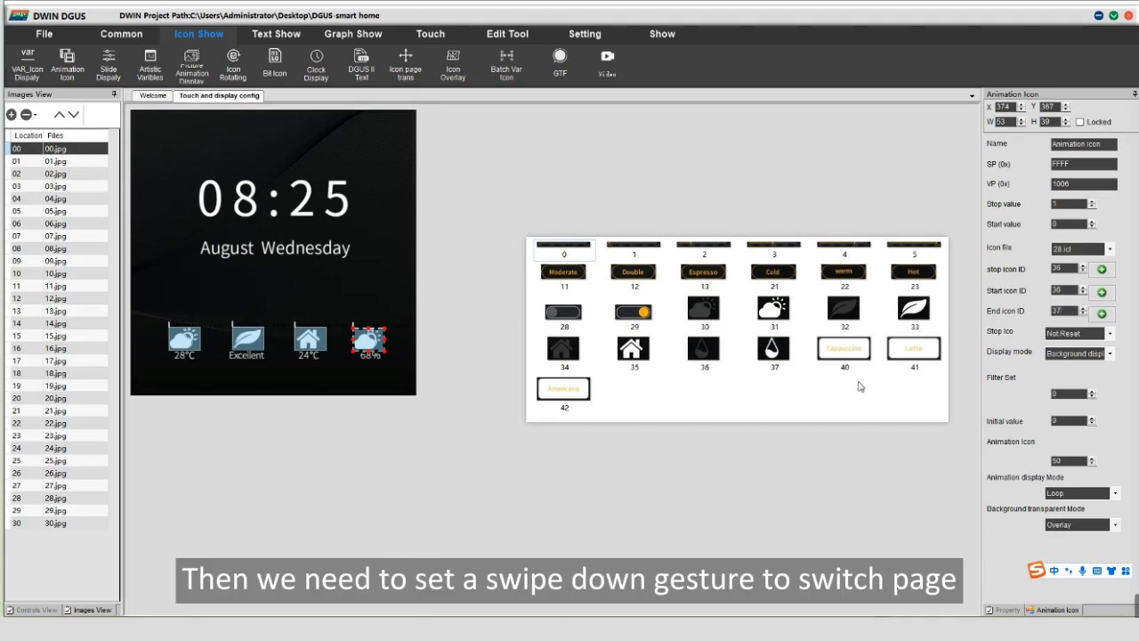
Draw a Page Sliding area about 477 by 66 pixels across the lower edge of page 00.
click(431, 36)
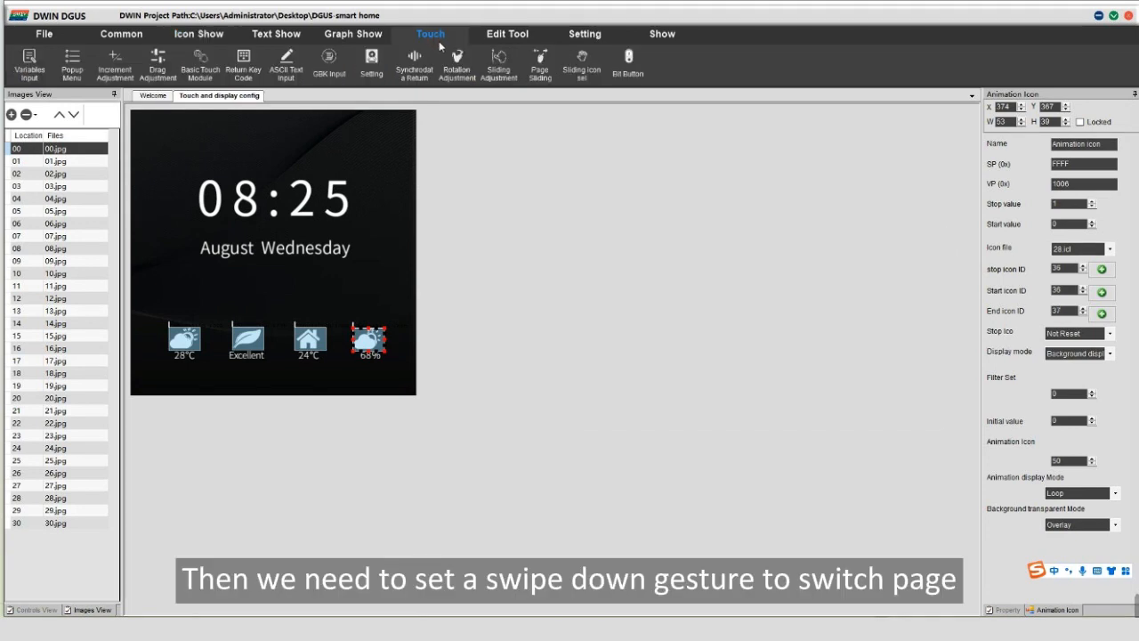
click(541, 67)
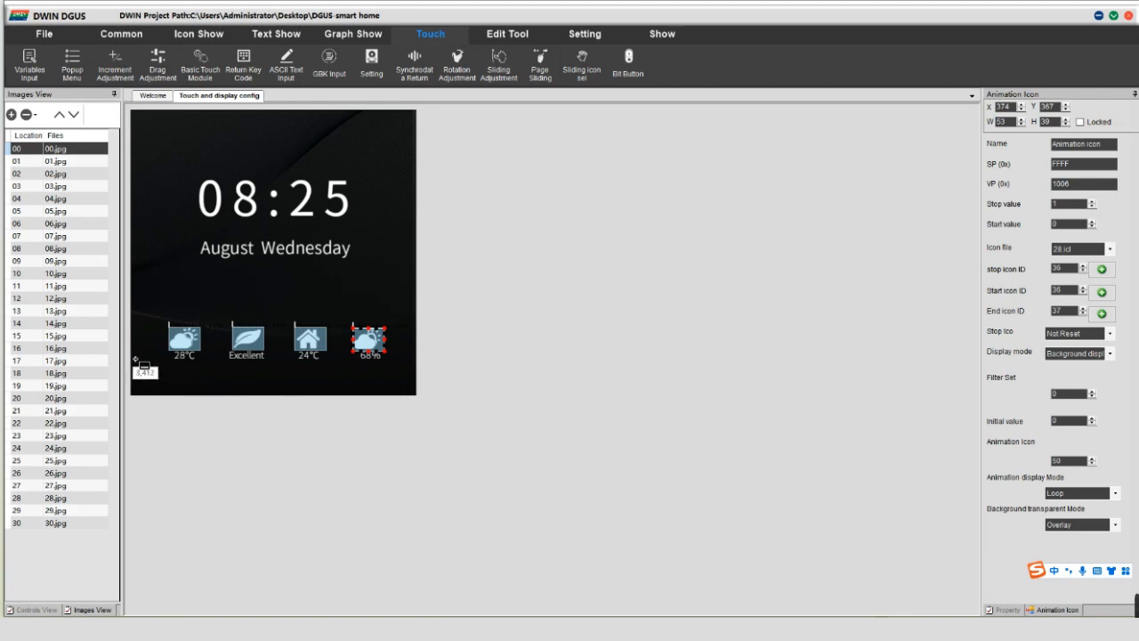
drag(135, 360, 422, 399)
click(331, 407)
Set the page 00 sliding area's next page to page 1 and its sliding mode to Vertical.
click(1037, 303)
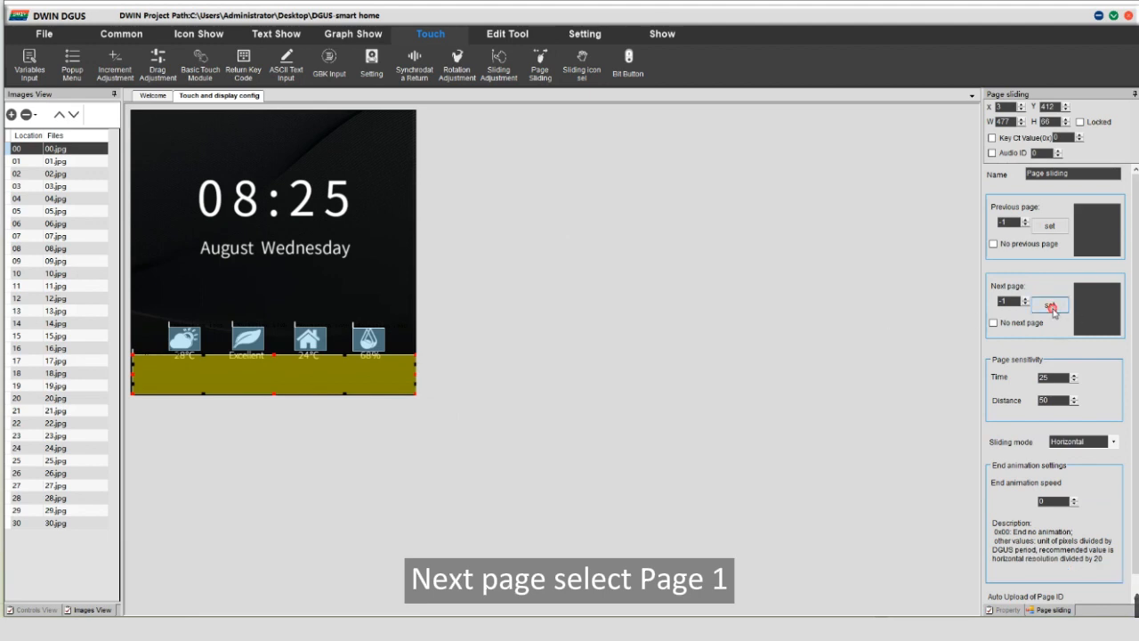
double_click(230, 191)
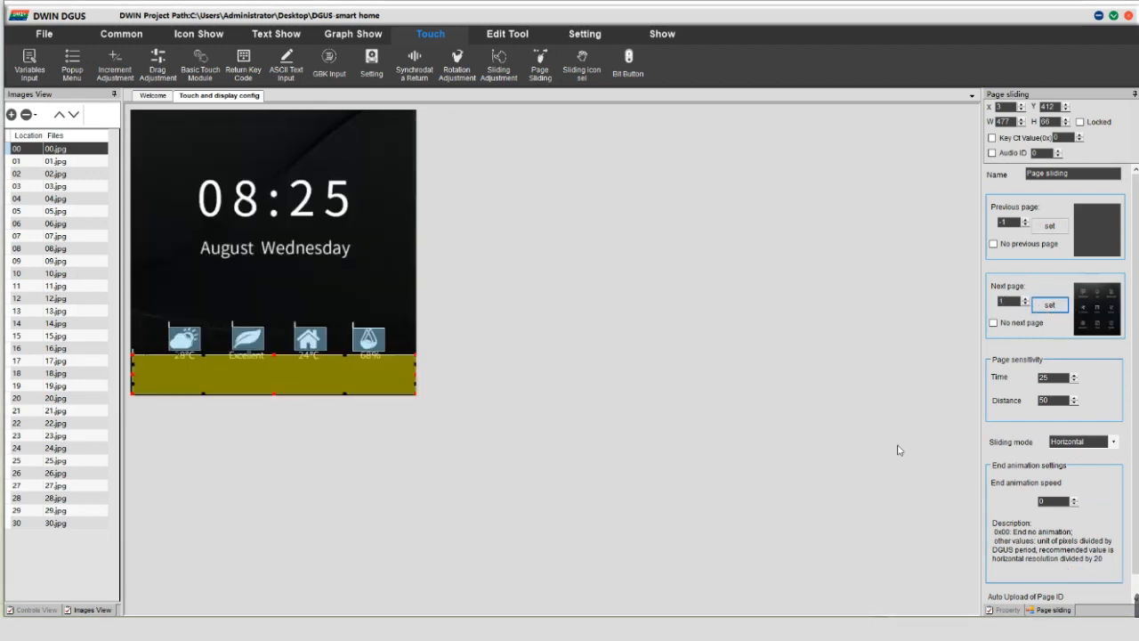
click(1112, 442)
click(1073, 461)
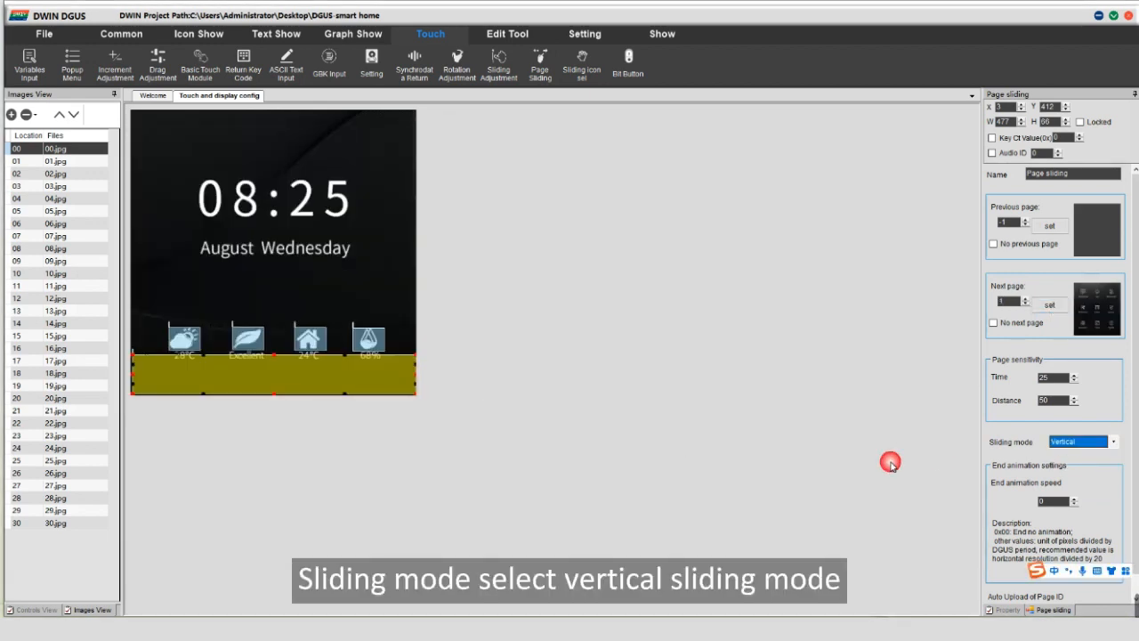
Draw a Page Sliding area about 480 by 48 pixels across the upper edge of page 01.
click(71, 162)
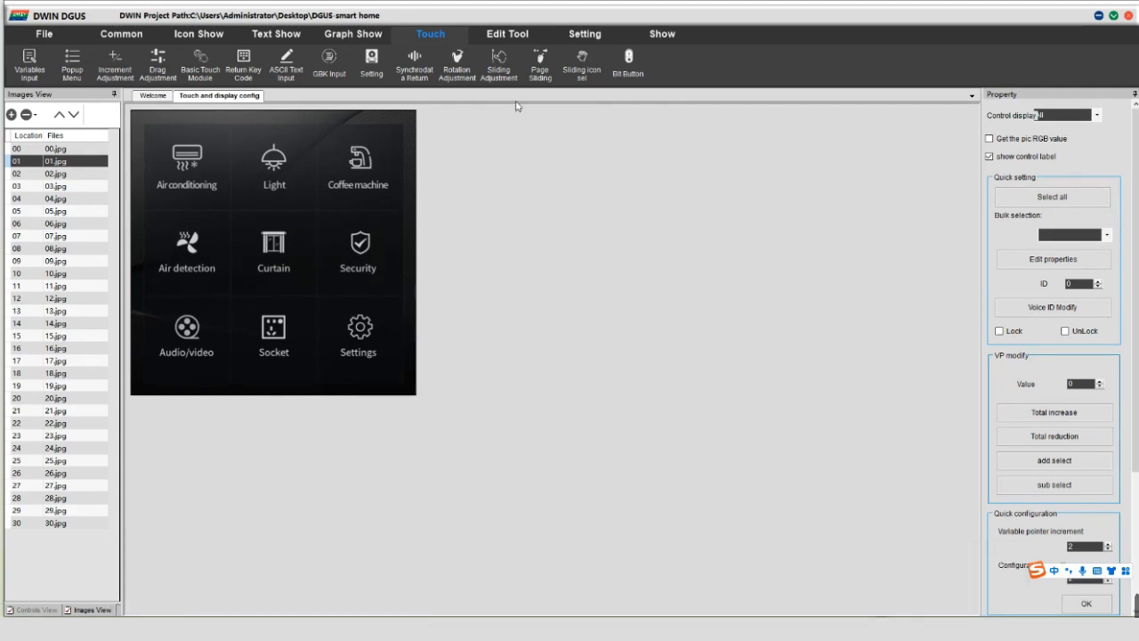
click(539, 64)
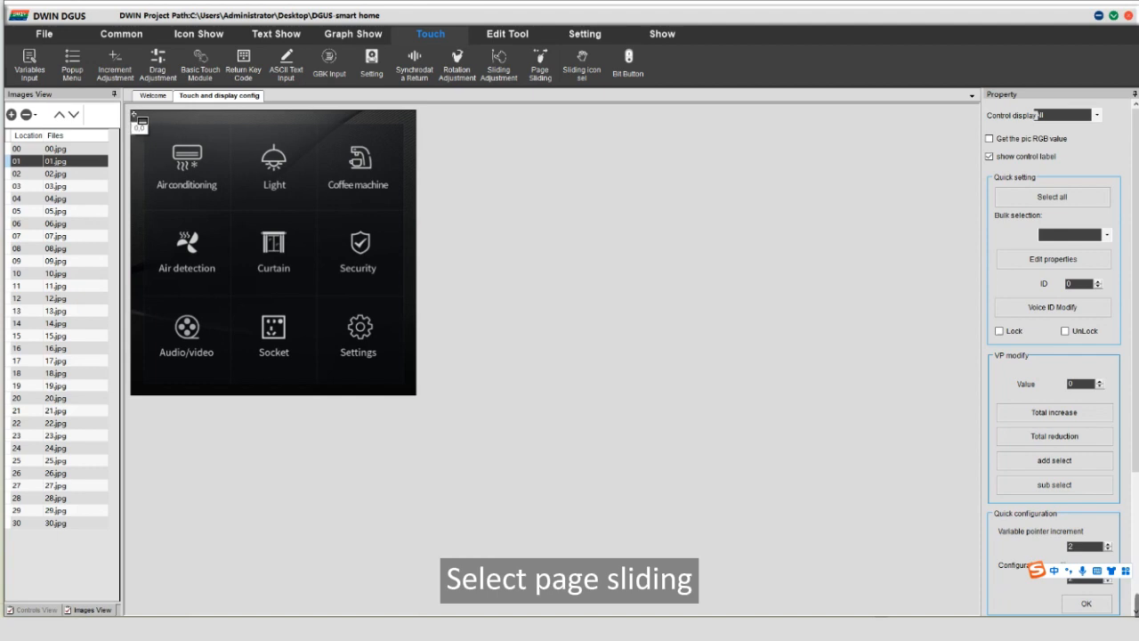
drag(131, 111, 426, 154)
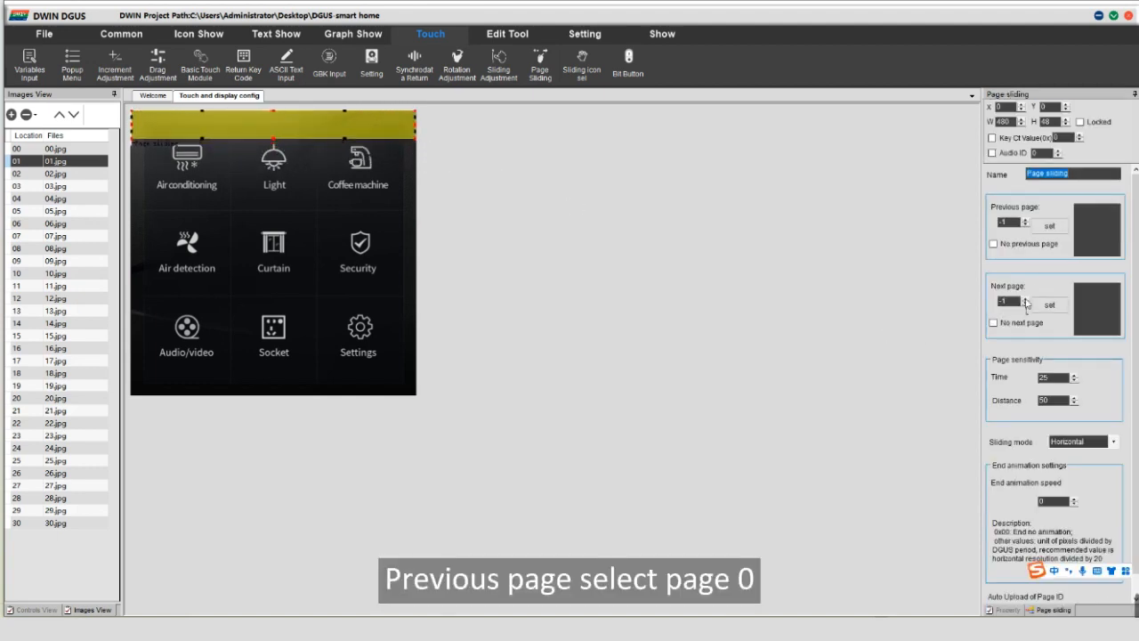
Set the page 01 sliding area's previous page to page 0 and its sliding mode to Vertical.
click(1049, 225)
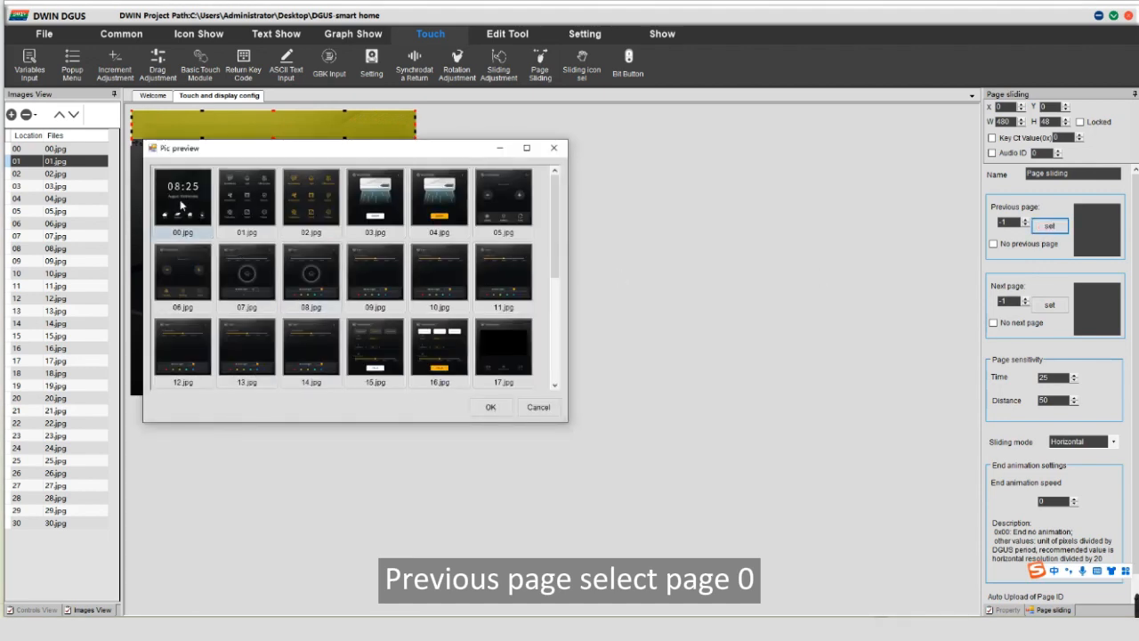
click(491, 407)
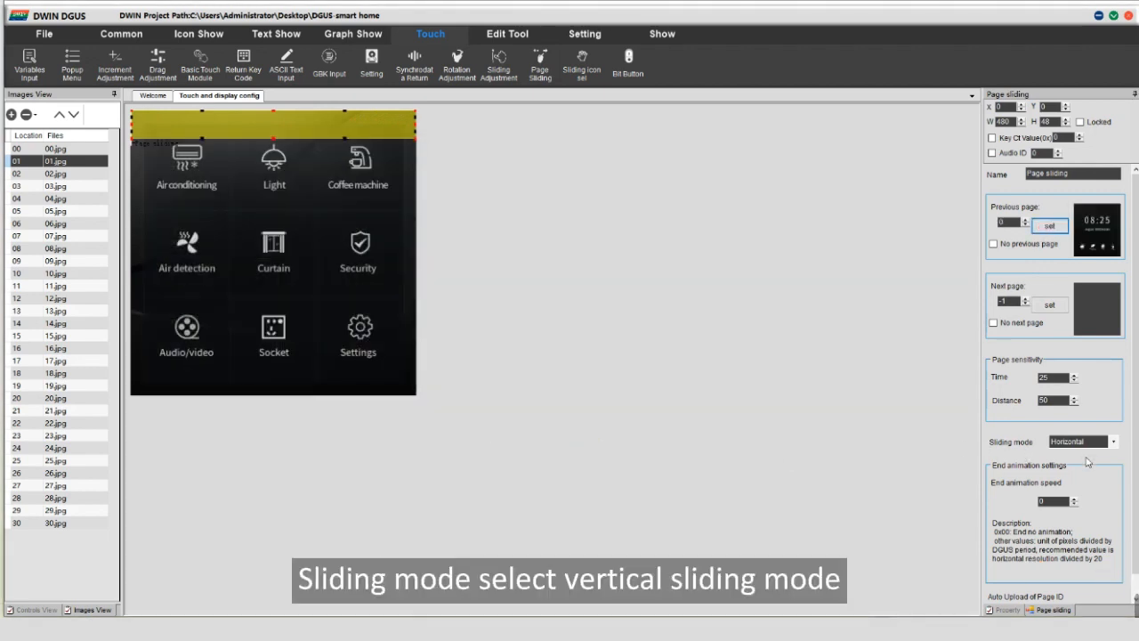
click(1113, 442)
click(1077, 464)
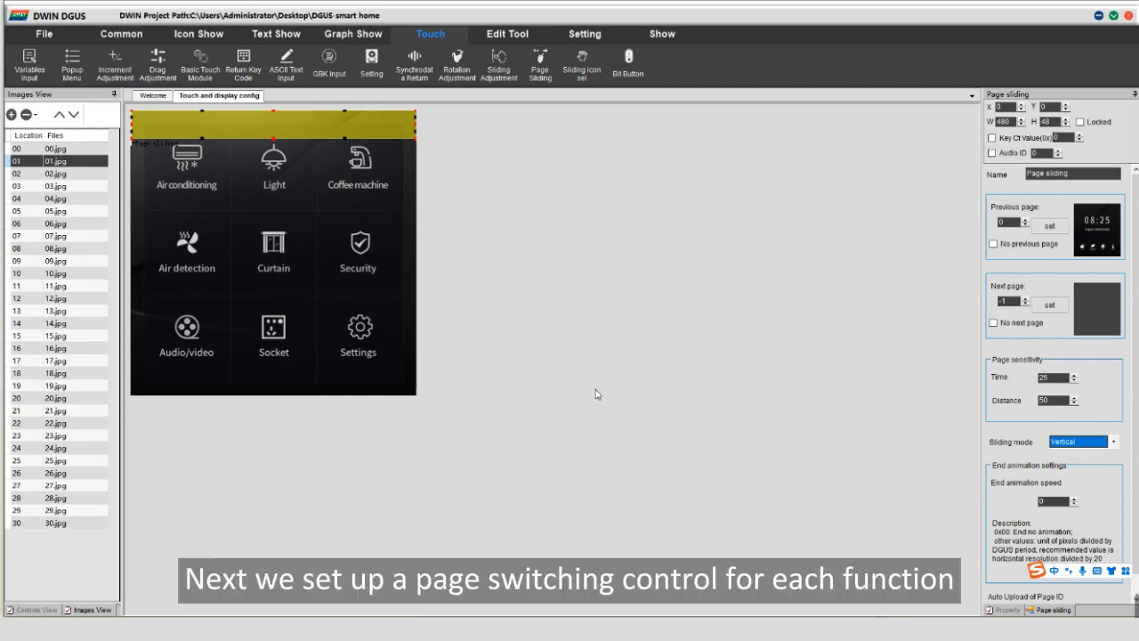
Draw a Basic Touch area about 118 by 94 pixels over Air conditioning and set its button effect to page 2.
click(199, 75)
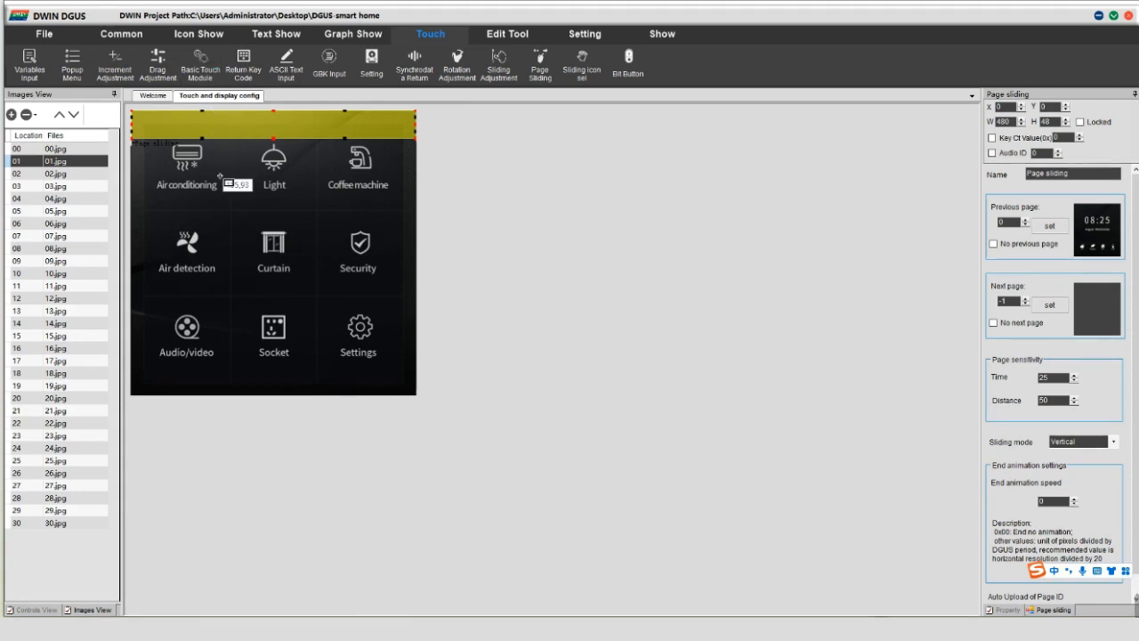
mouse_move(154, 145)
mouse_down()
mouse_move(167, 188)
mouse_move(224, 198)
mouse_up()
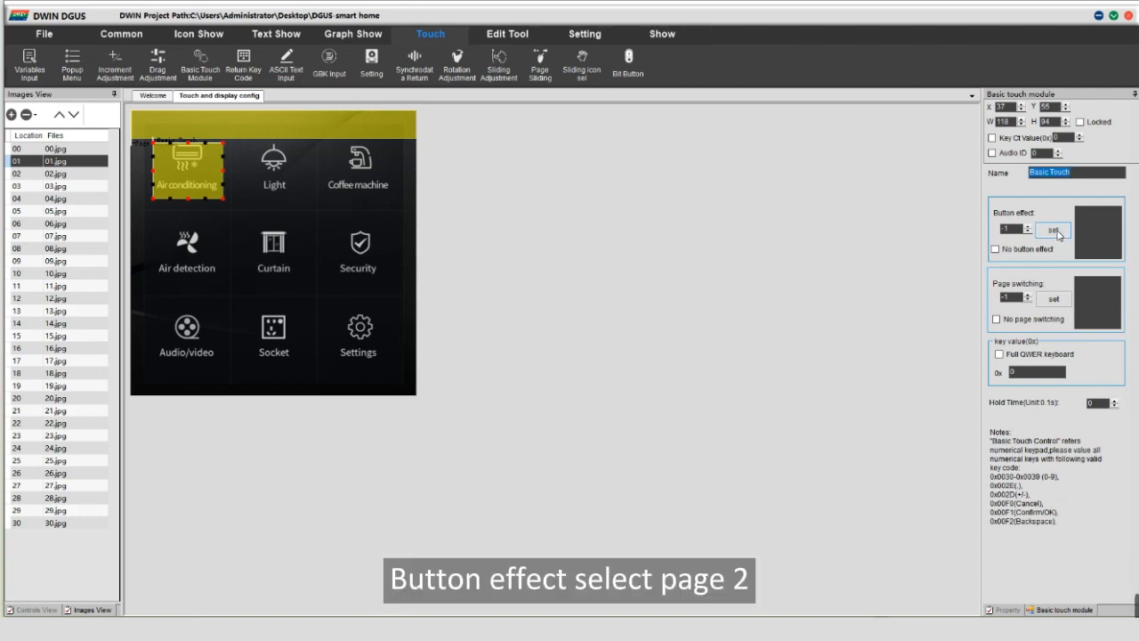
click(1055, 231)
click(205, 91)
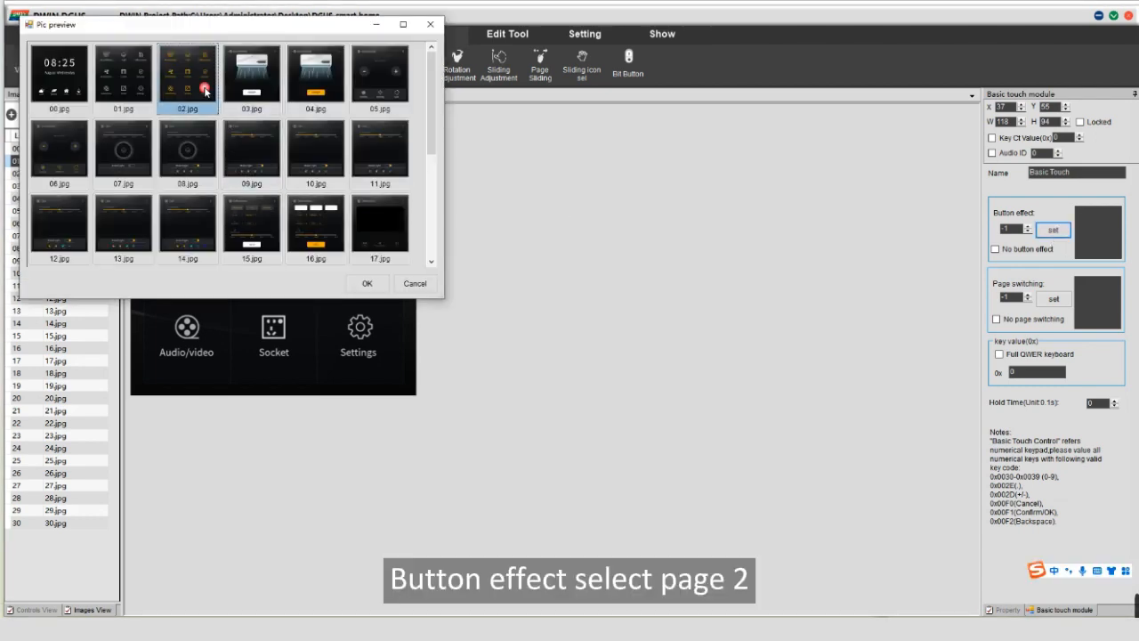
click(372, 284)
Set the Air conditioning touch area's page switching to page 3.
click(1054, 299)
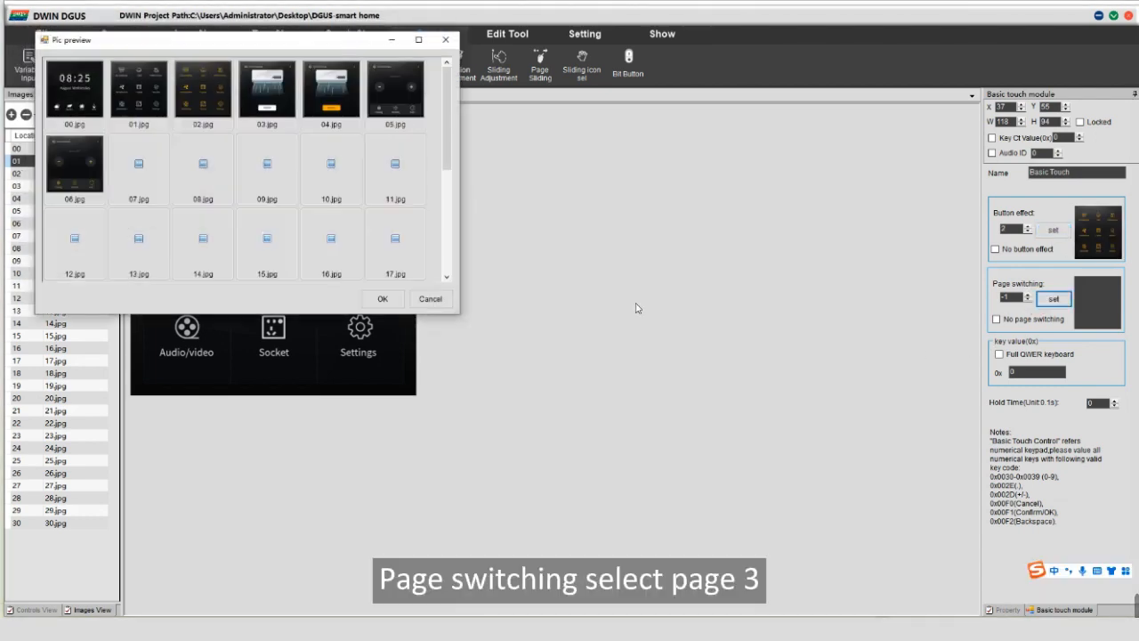
click(260, 106)
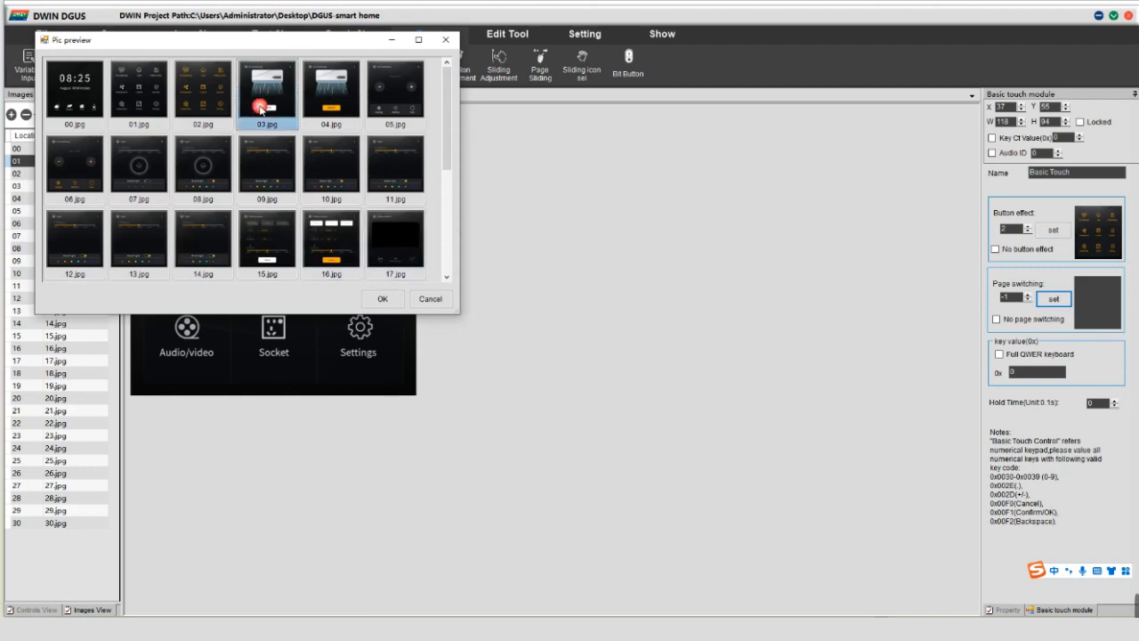
click(378, 299)
Copy the Air conditioning touch area so that copies cover the other eight function icons on page 01.
drag(199, 184, 287, 184)
drag(185, 164, 361, 163)
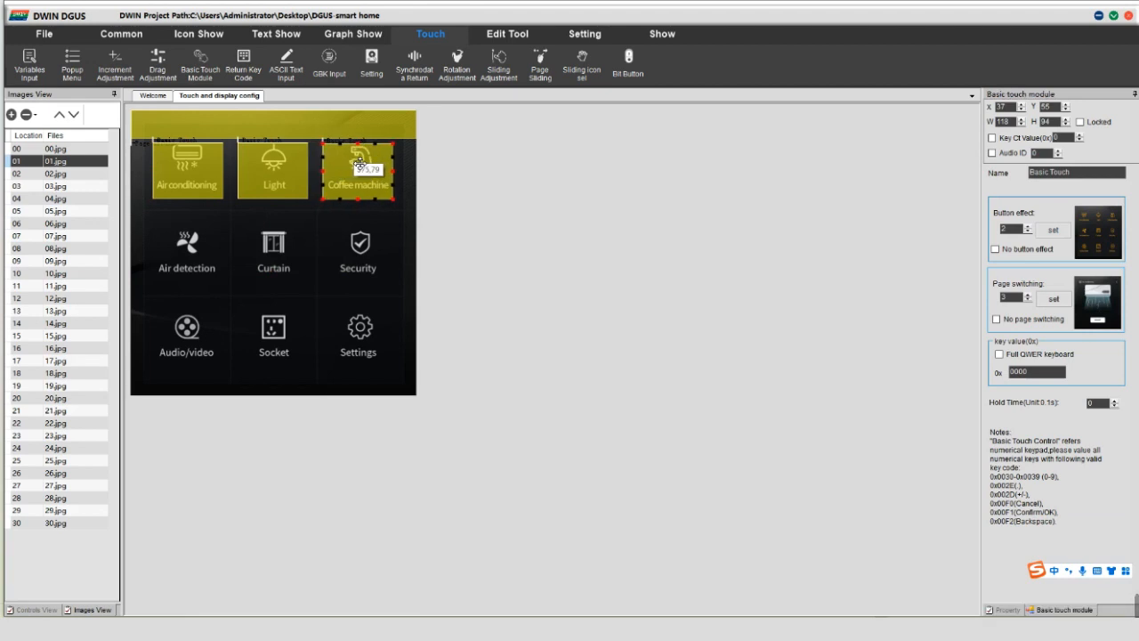
click(183, 181)
ctrl+click(270, 180)
ctrl+click(353, 177)
key(ctrl+c)
key(ctrl+v)
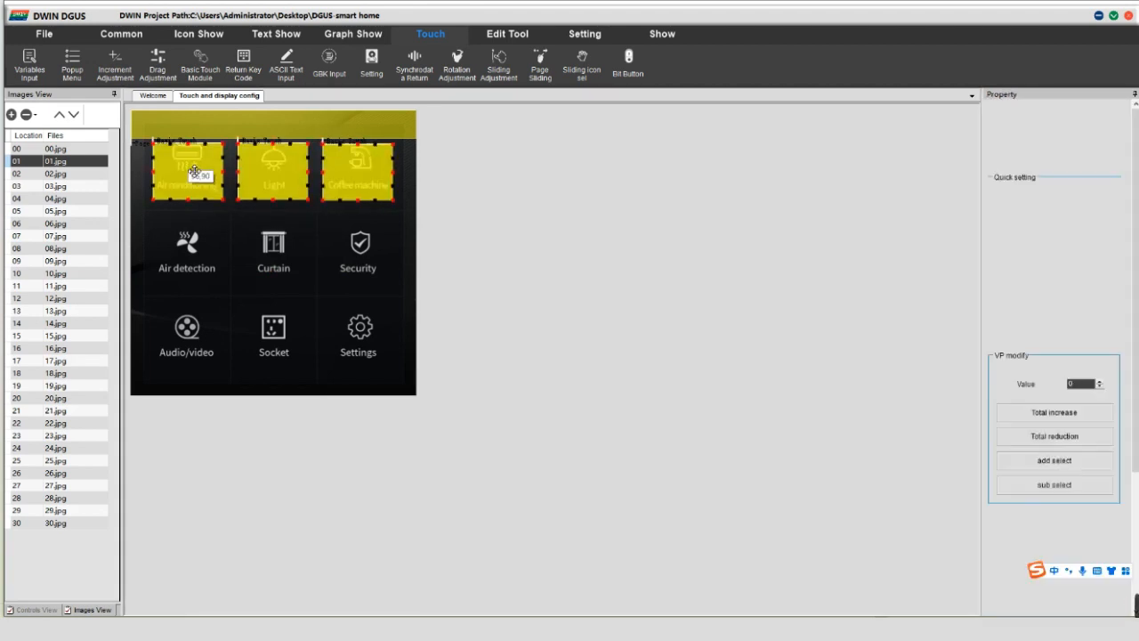
drag(189, 163, 191, 242)
key(ctrl+v)
drag(178, 171, 178, 338)
click(317, 296)
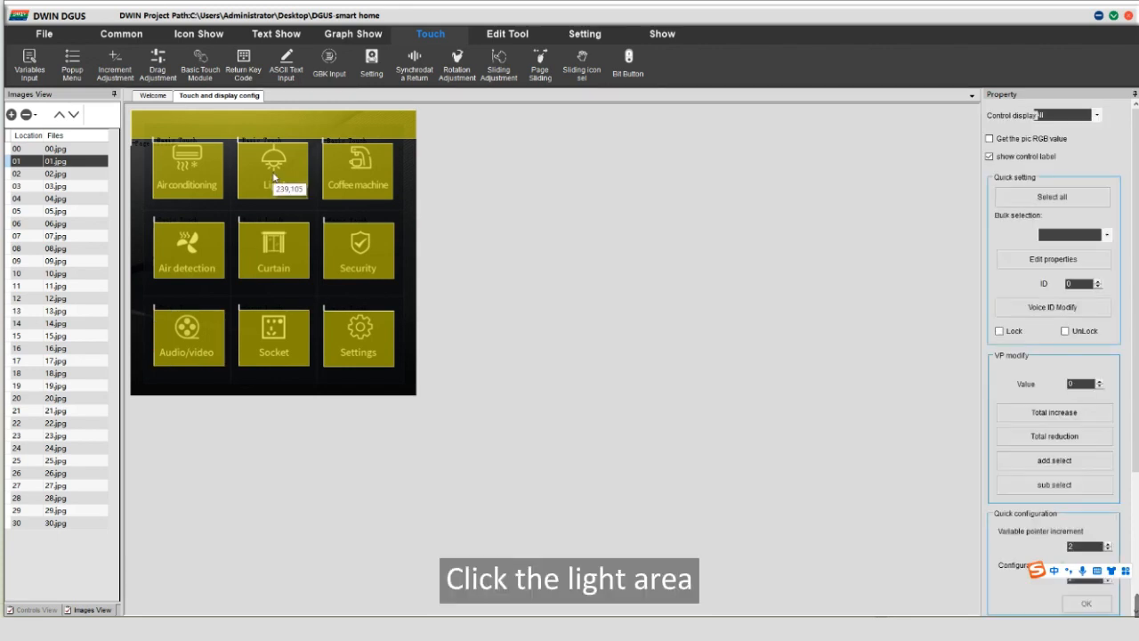
Set page switching to page 7 for the Light touch area and page 15 for the Coffee machine touch area.
click(273, 178)
click(1054, 298)
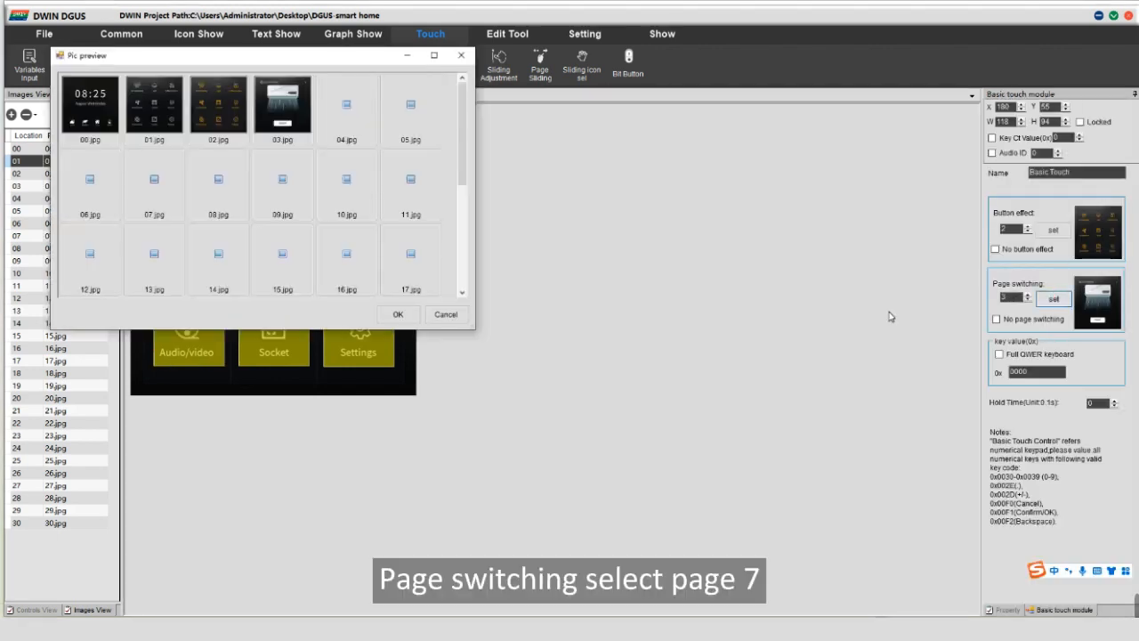
click(151, 183)
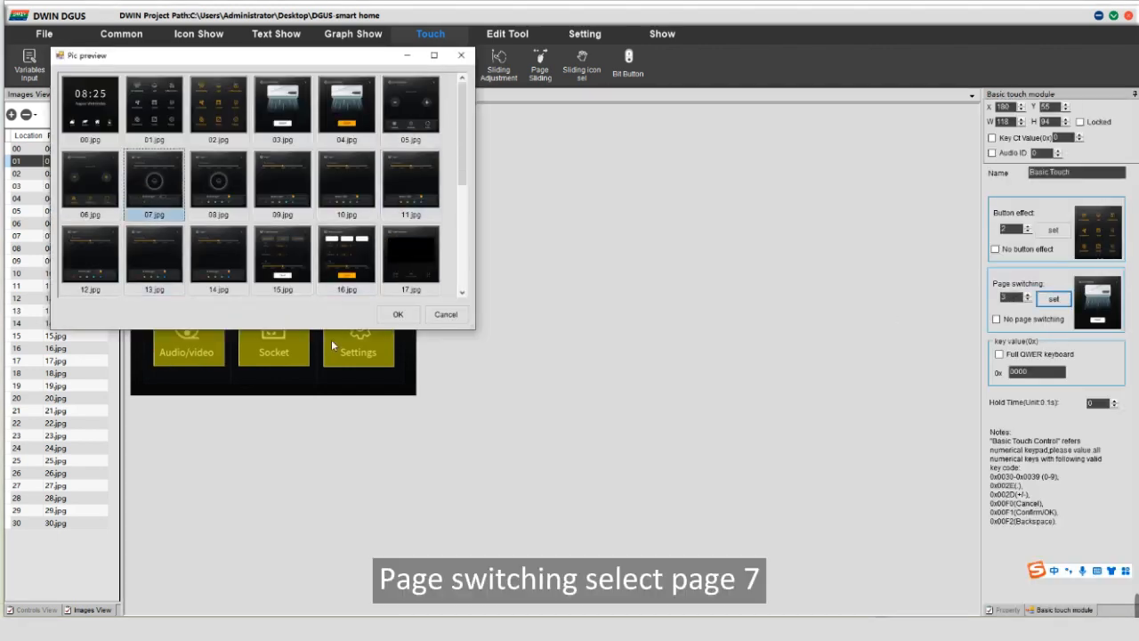
click(398, 314)
click(353, 169)
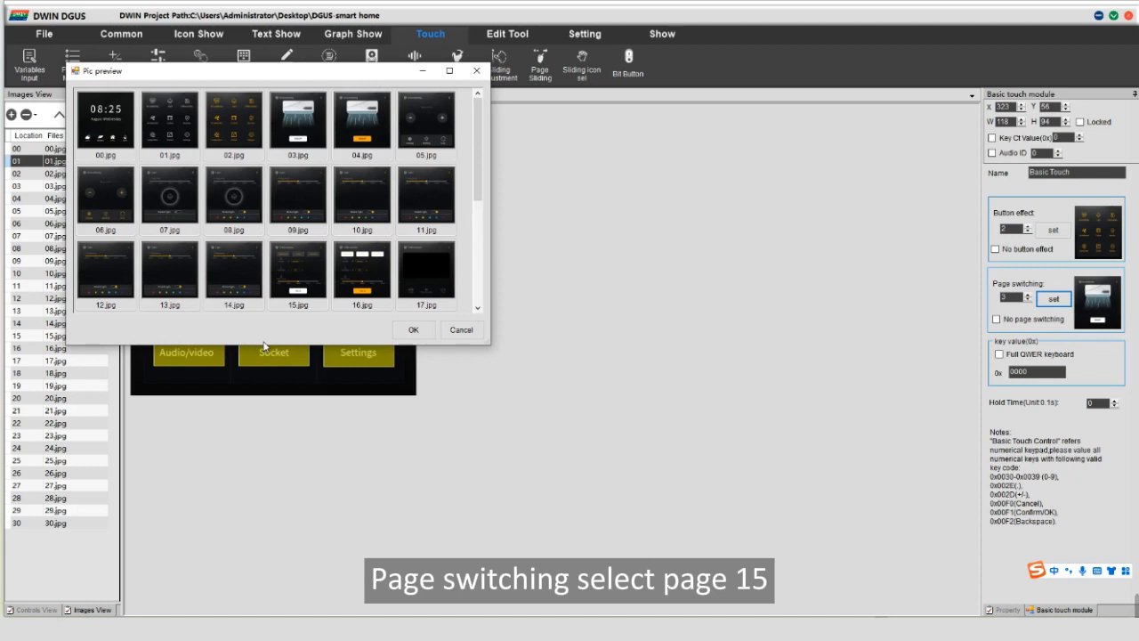
click(413, 329)
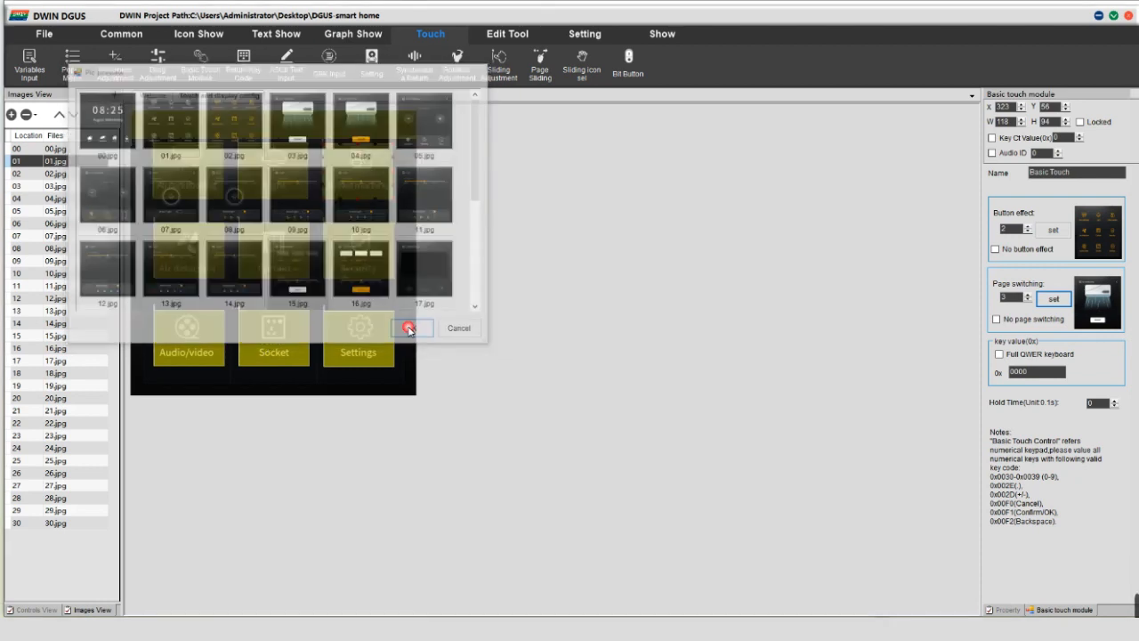
Set page switching to page 19 for the Air detection touch area and page 20 for the Curtain touch area.
click(210, 267)
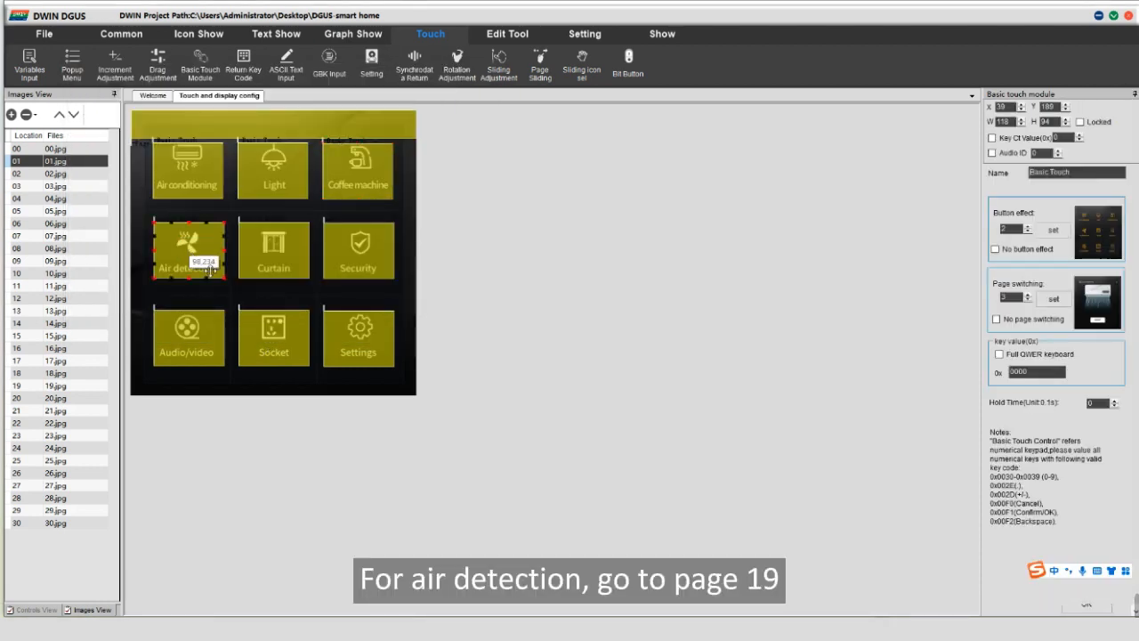
click(1053, 298)
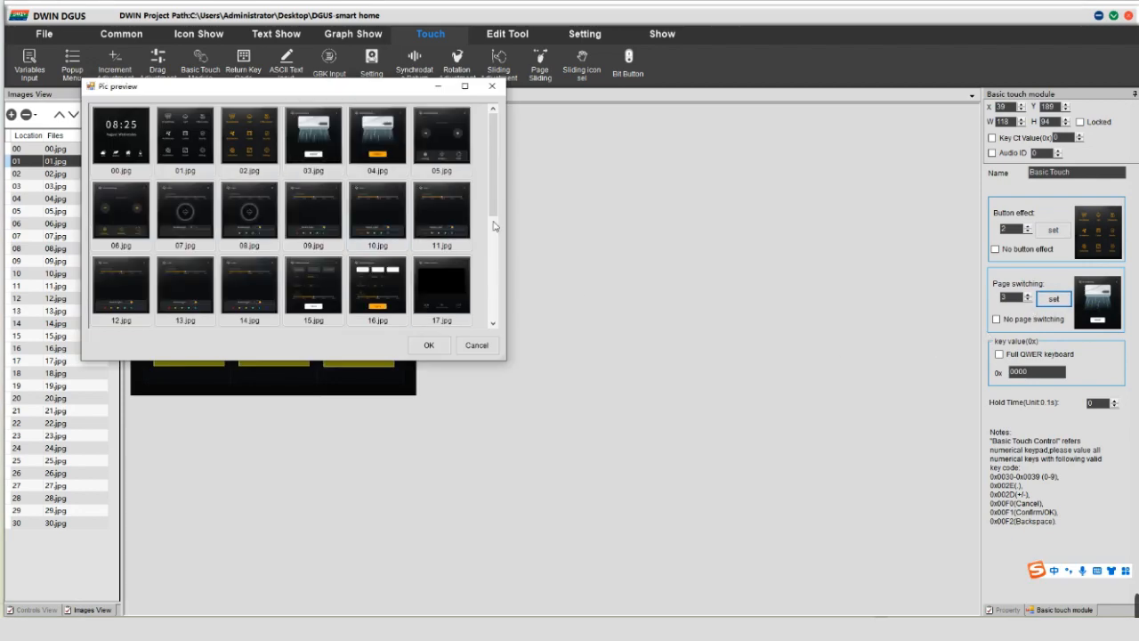
scroll(495, 226, down, 3)
click(209, 267)
click(429, 346)
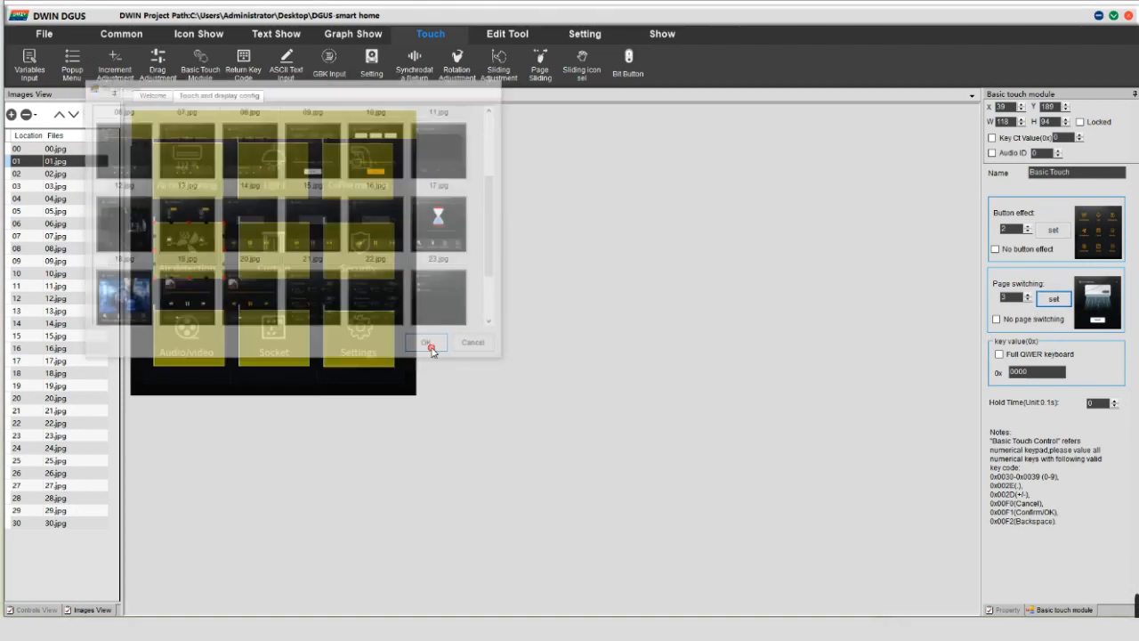
click(300, 272)
click(1054, 298)
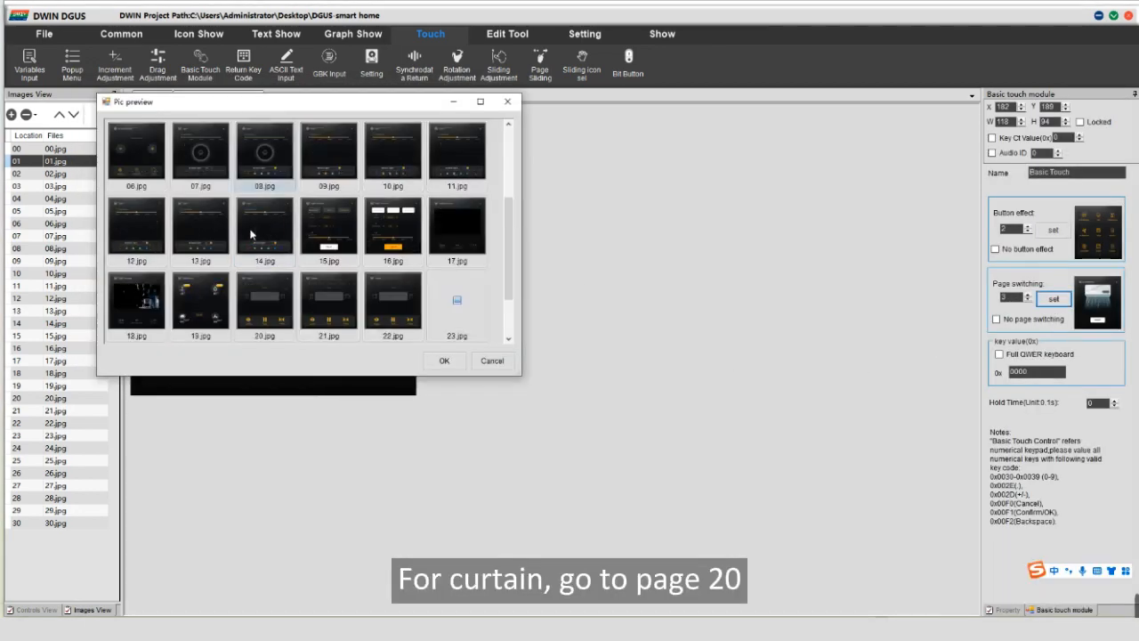
click(264, 301)
click(444, 360)
Set page switching to page 23 for the Security touch area and page 25 for the Audio/video touch area.
click(357, 252)
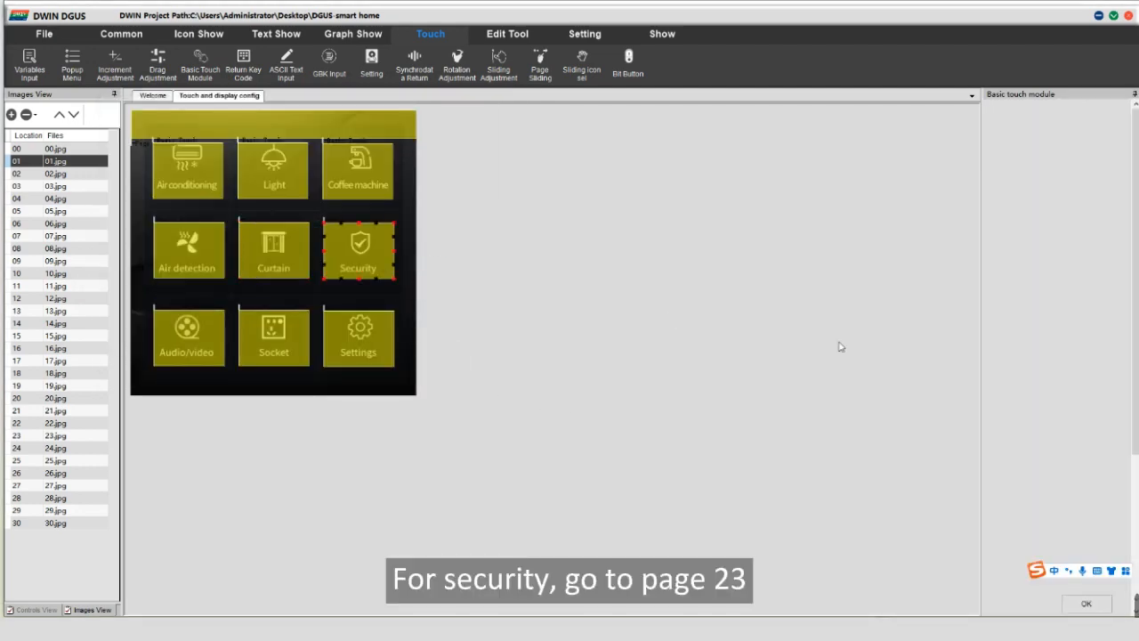
click(1053, 299)
scroll(463, 249, down, 3)
click(476, 247)
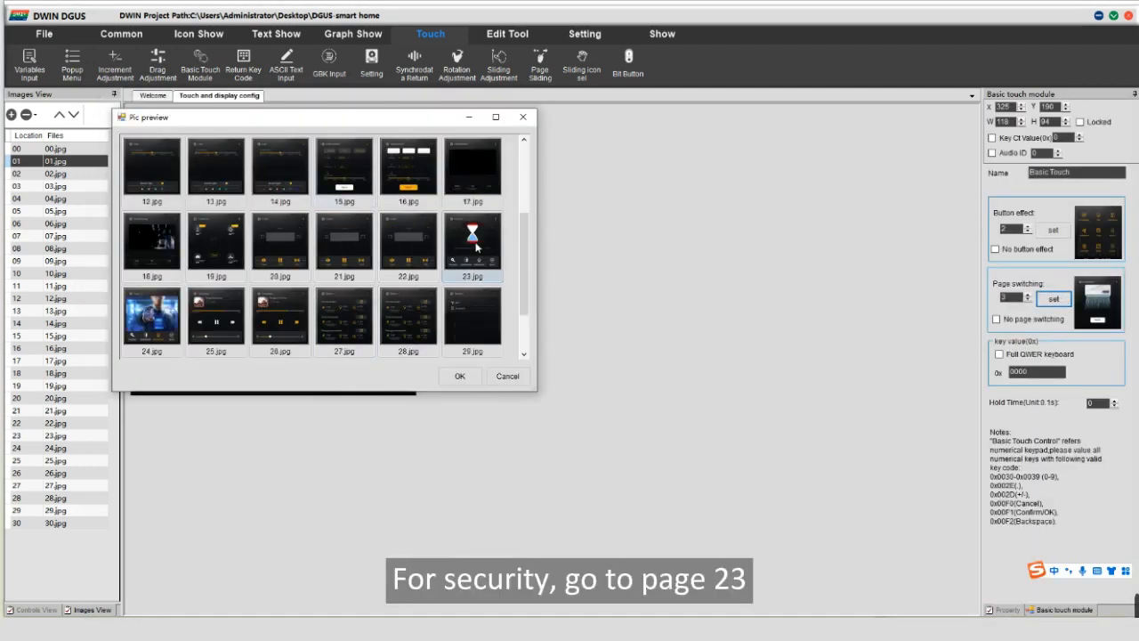
click(459, 376)
click(191, 374)
click(188, 355)
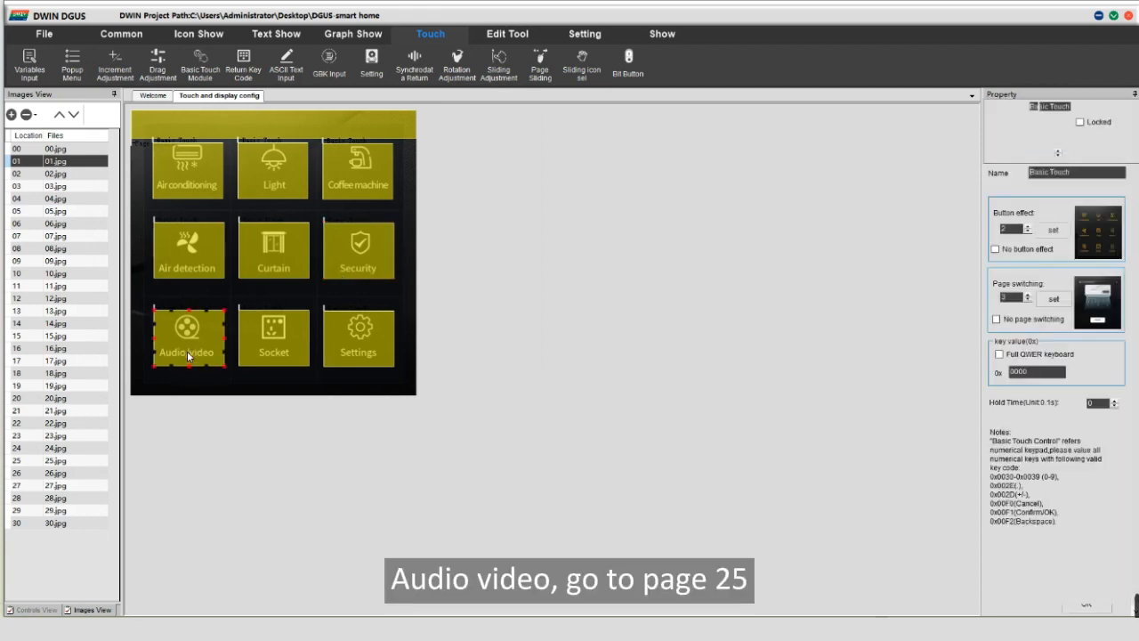
click(1054, 299)
scroll(365, 293, down, 5)
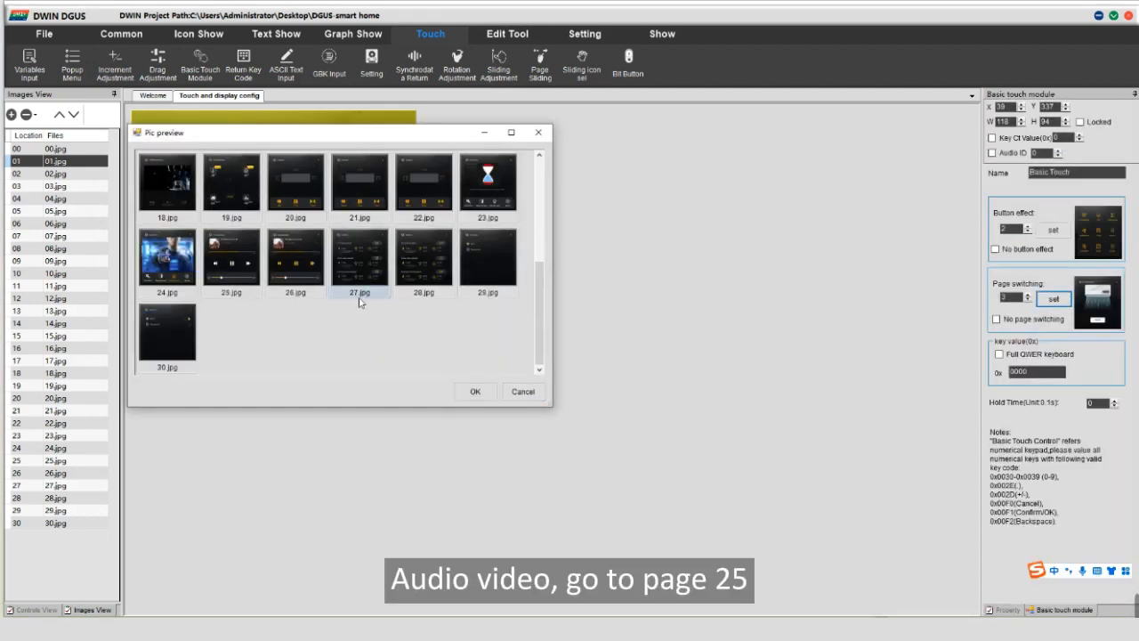
click(472, 391)
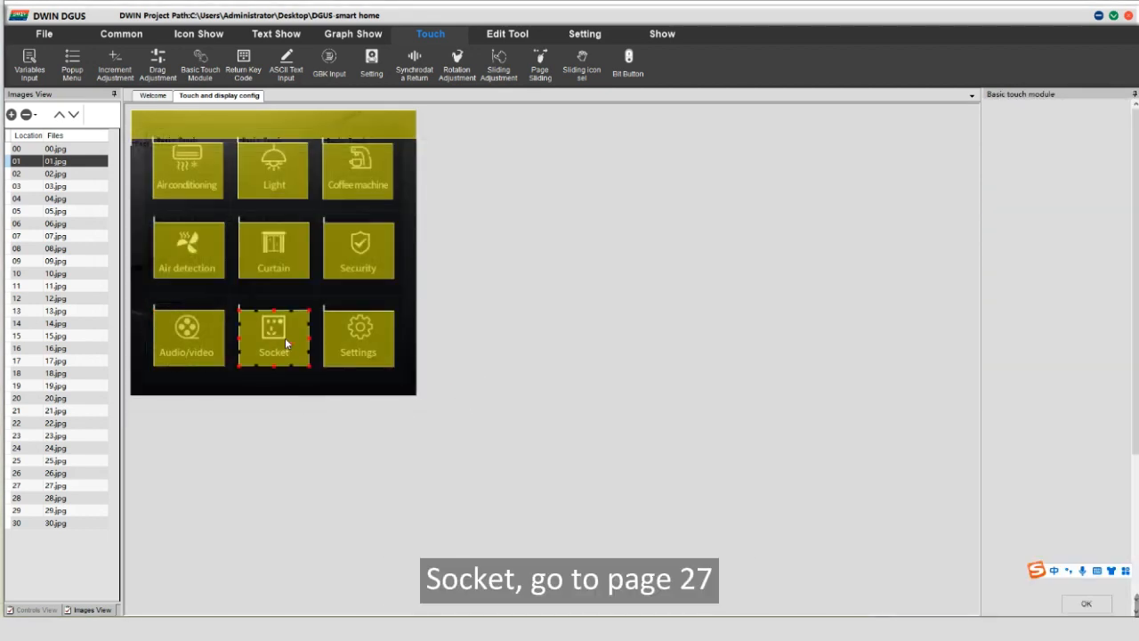
Set page switching to page 27 for the Socket touch area and page 29 for the Settings touch area.
click(288, 337)
click(1054, 298)
scroll(434, 326, down, 5)
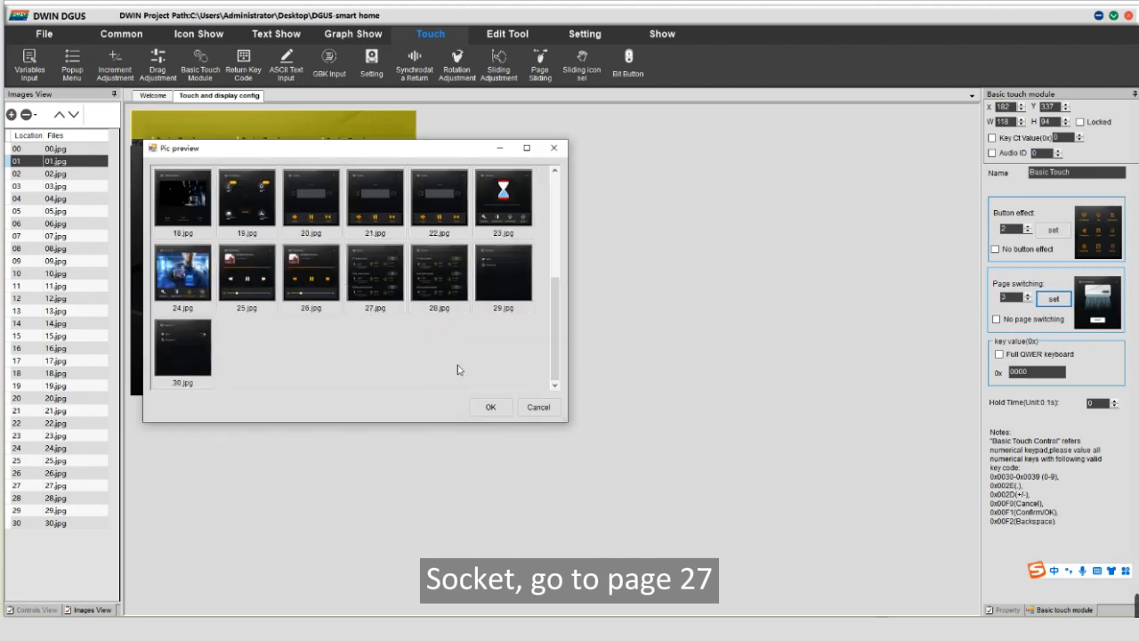
click(490, 407)
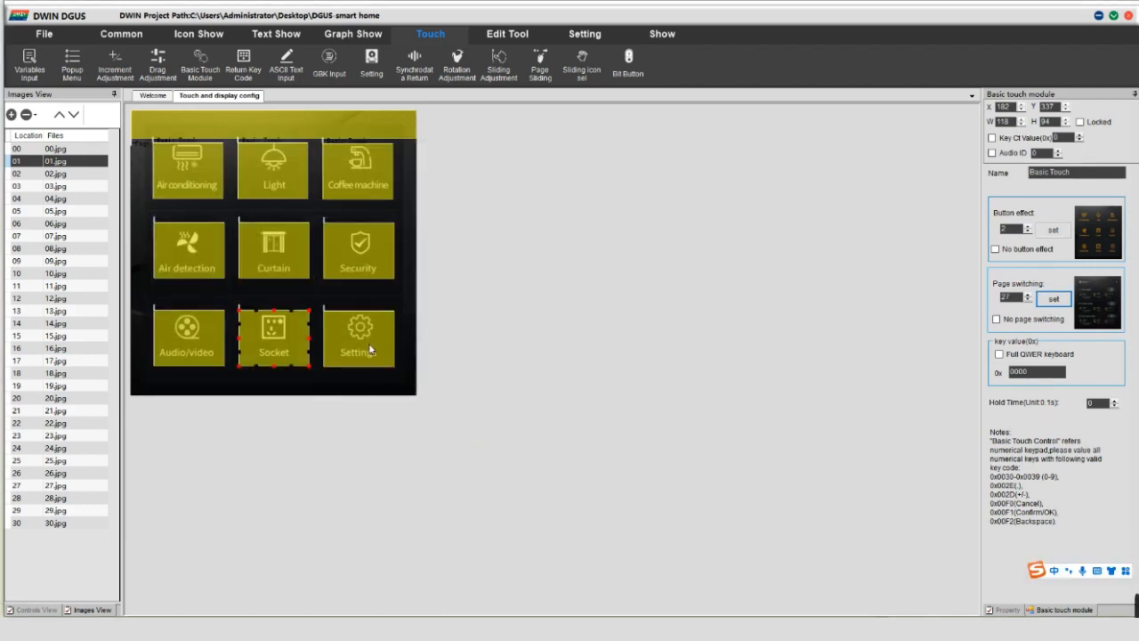
click(361, 342)
click(1054, 298)
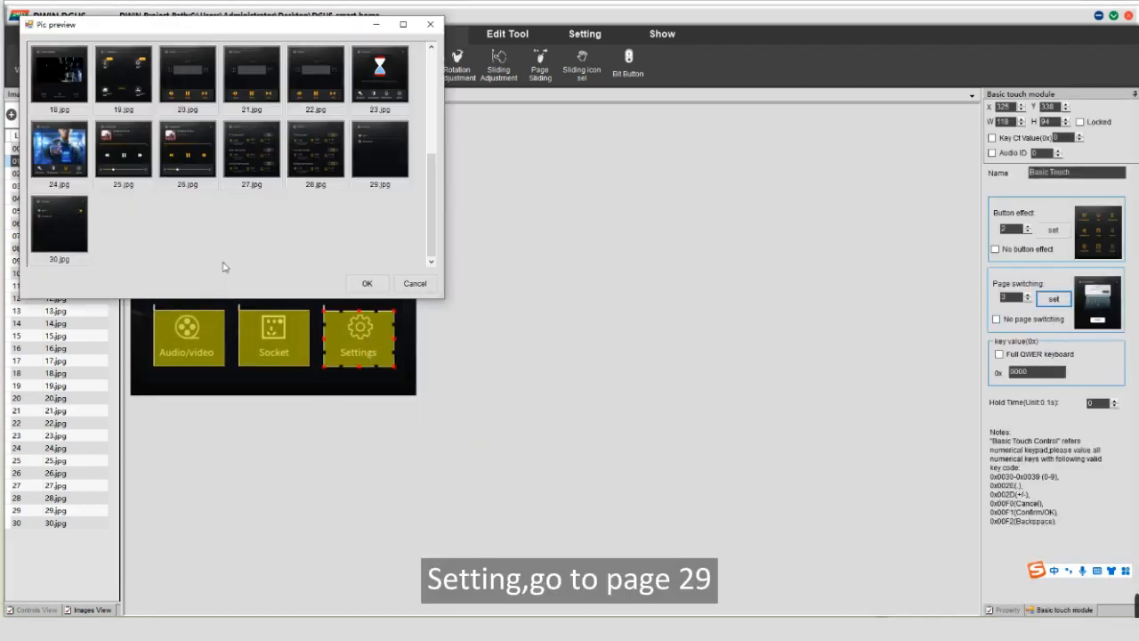
click(378, 154)
click(367, 283)
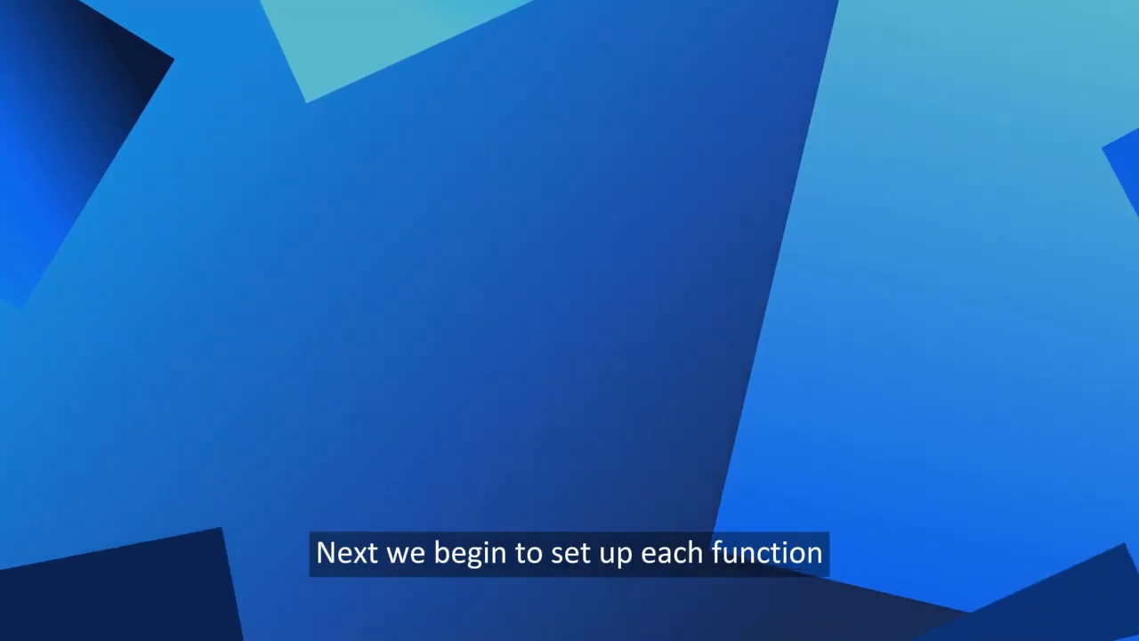
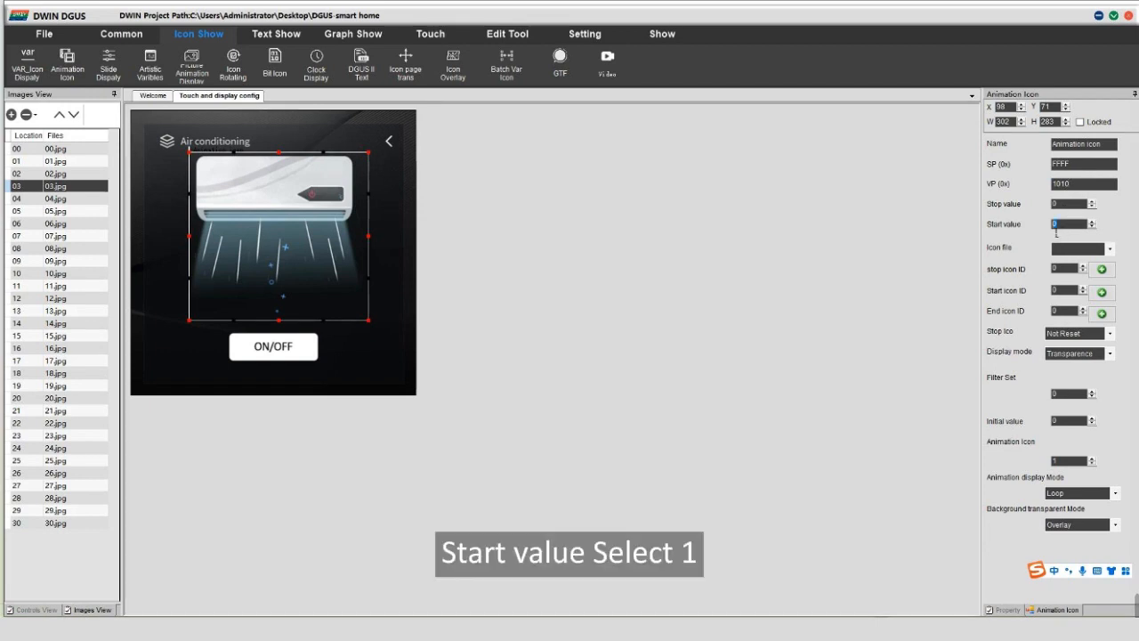
Give the air conditioner's animation icon start value 1, icon file 38.icl and end icon ID 20, checking the images in folder 38.
double_click(1054, 224)
text(1)
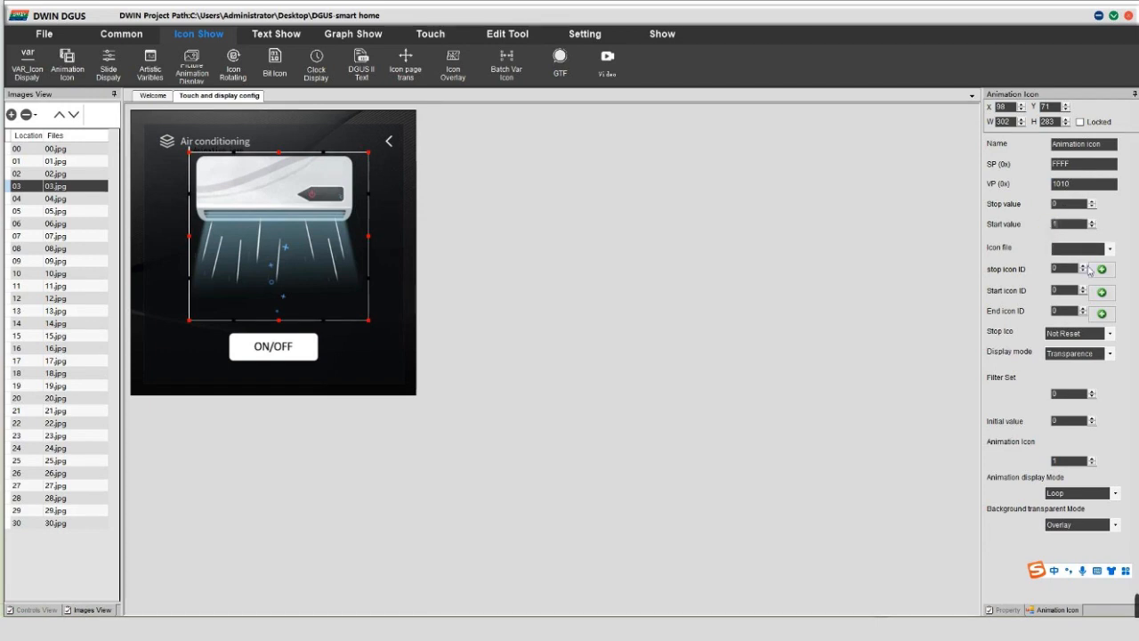
click(1112, 250)
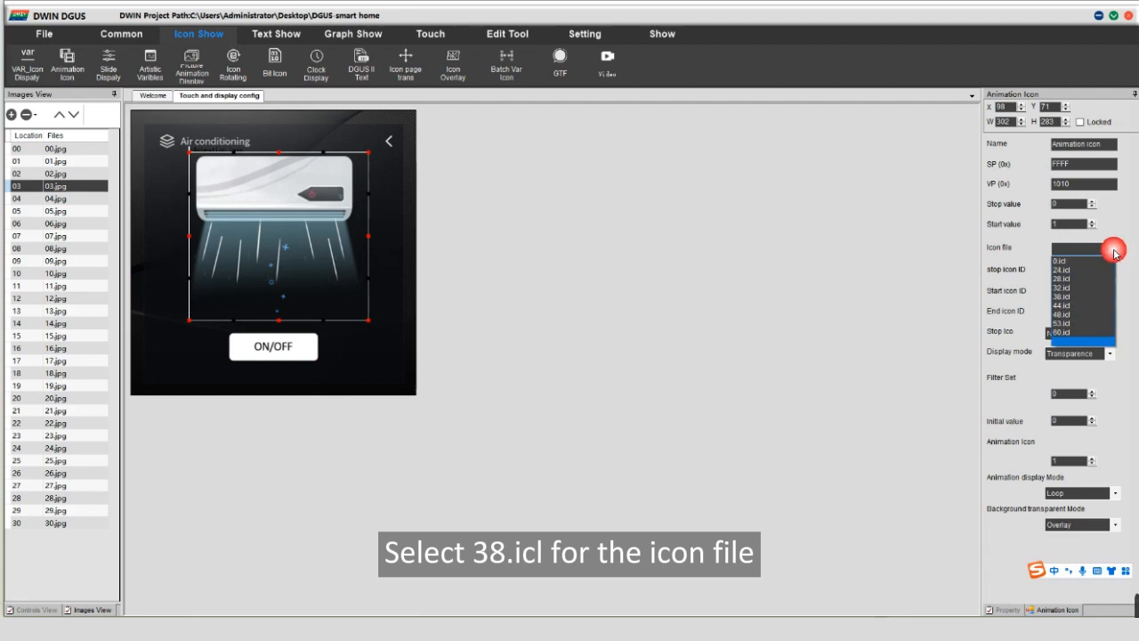
click(1065, 297)
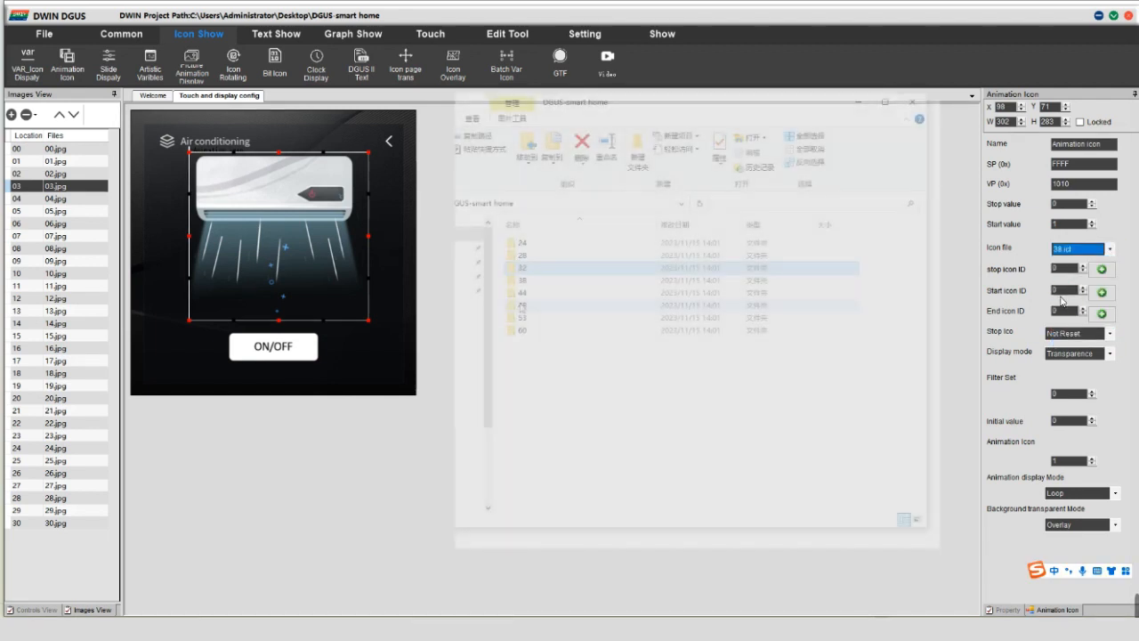
double_click(521, 283)
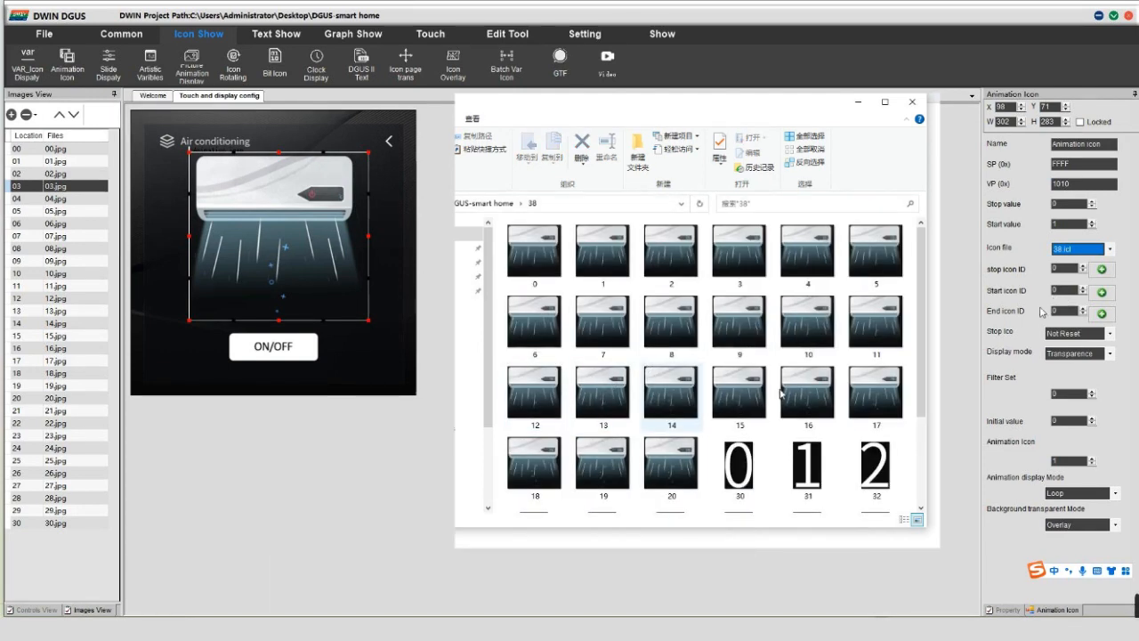
drag(1068, 313, 1050, 313)
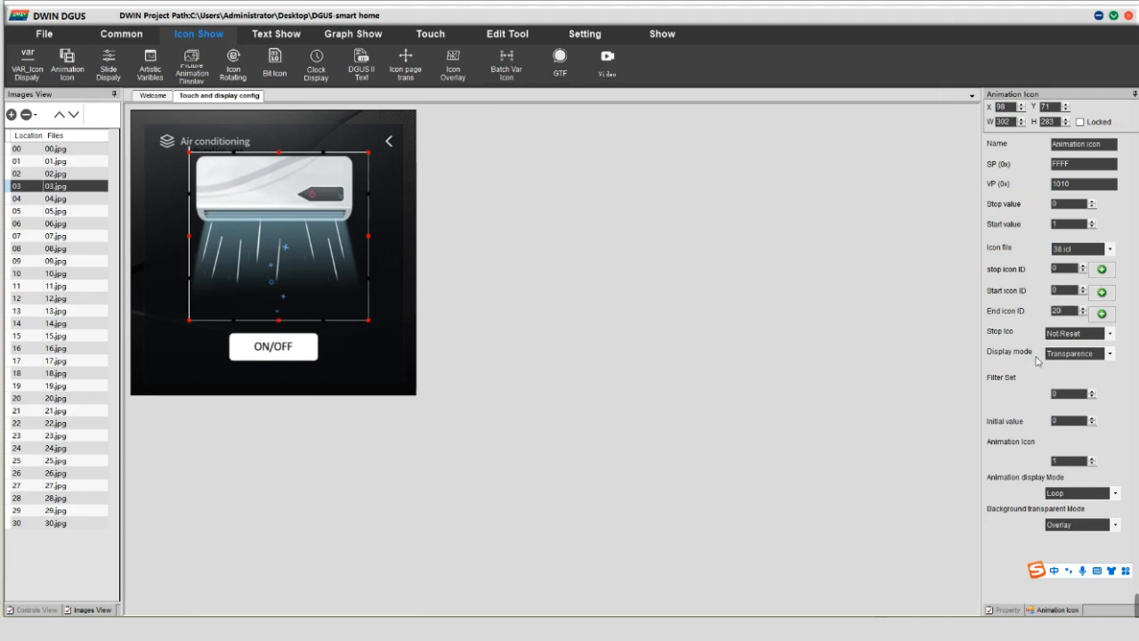
Set the air conditioner animation's display mode to background display and its Animation Icon value to 5.
click(1110, 355)
click(1095, 374)
click(1069, 466)
drag(1055, 468, 1048, 466)
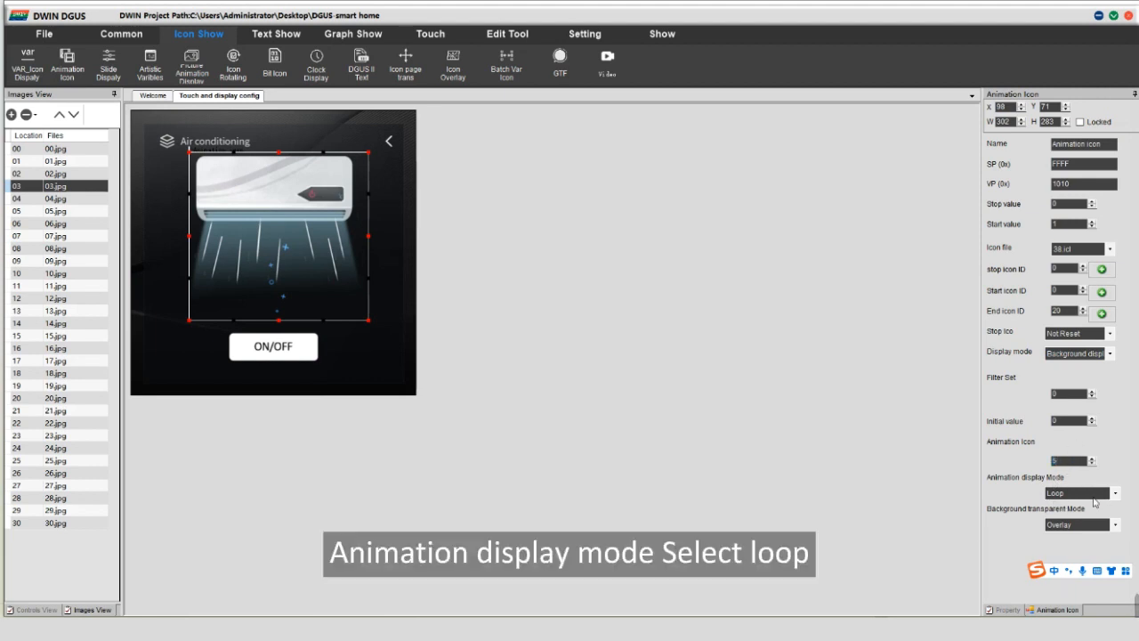
Draw an Increment Adjustment area about 155 by 49 pixels over the ON/OFF button and set its button effect to page 4.
click(431, 35)
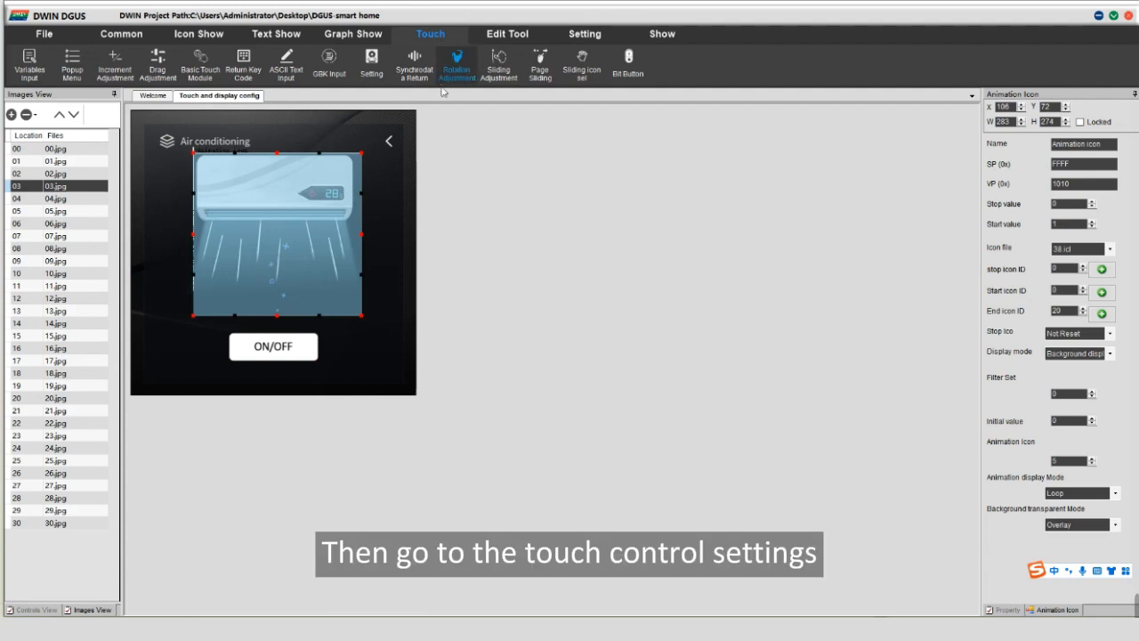
click(116, 69)
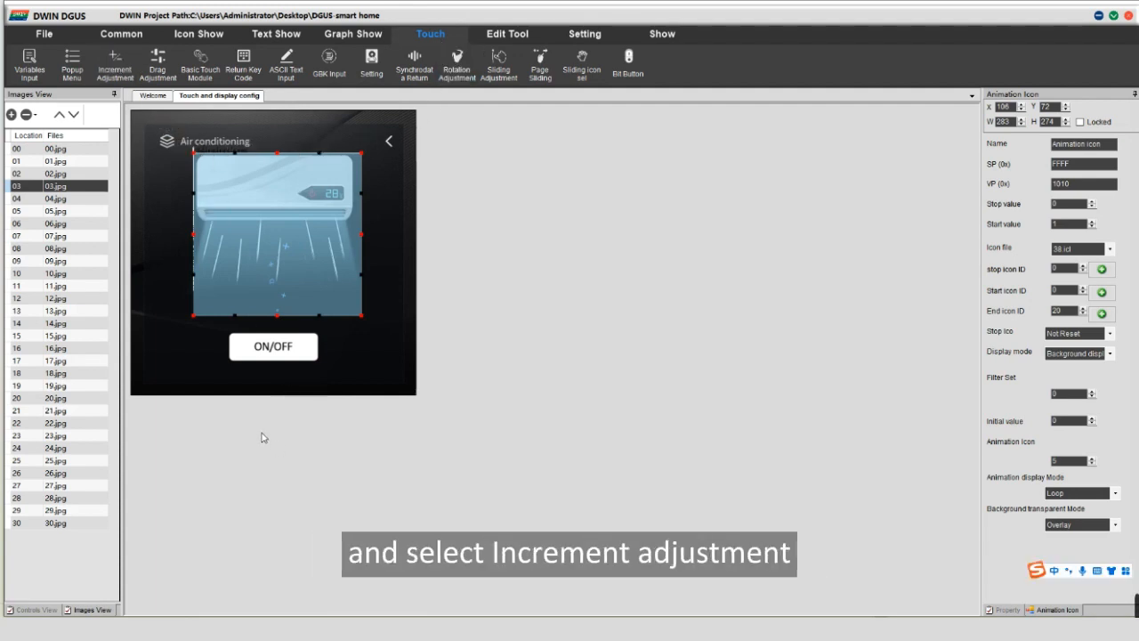
mouse_move(231, 336)
mouse_down()
mouse_move(248, 359)
mouse_move(322, 365)
mouse_up()
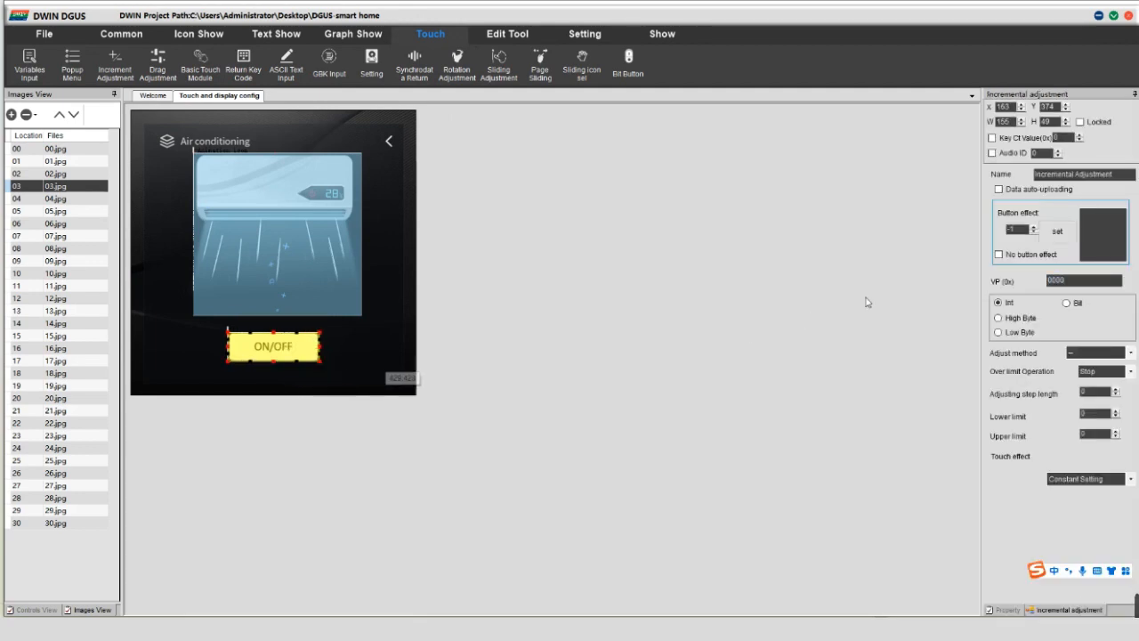
click(1058, 230)
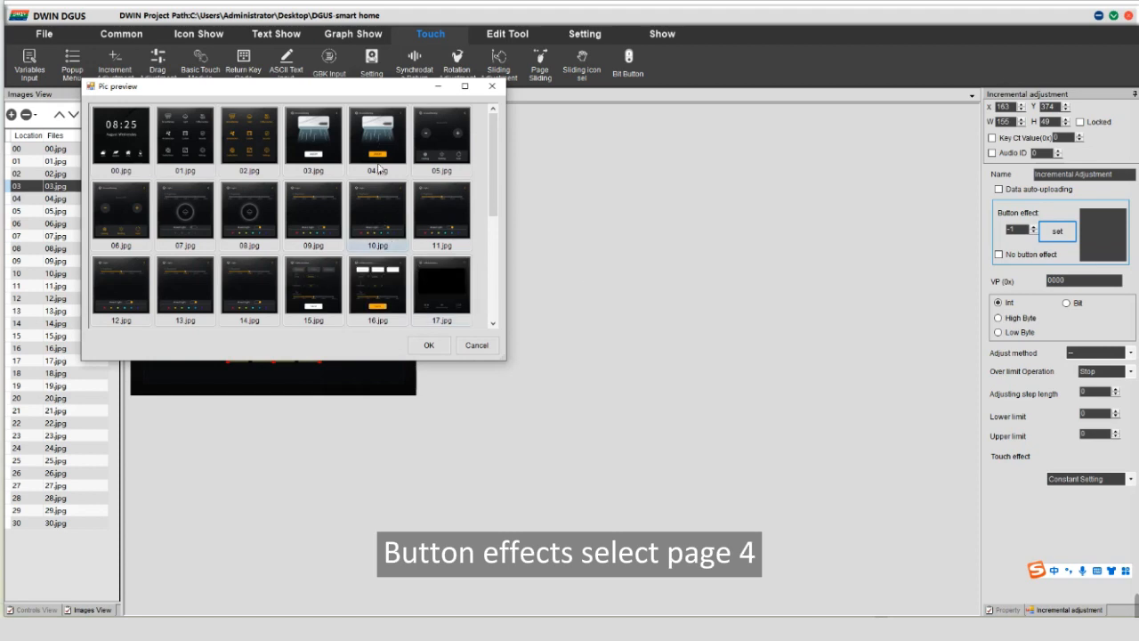
click(379, 142)
click(428, 345)
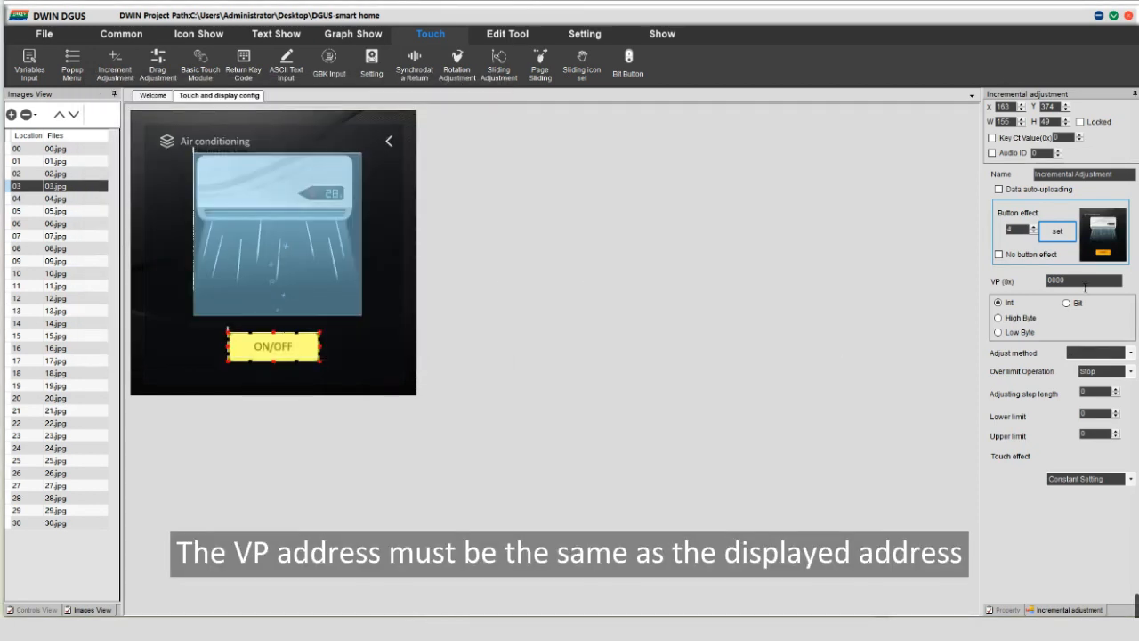
Set the ON/OFF incremental adjustment's VP address to 1010 and its adjust method to ++.
double_click(1055, 280)
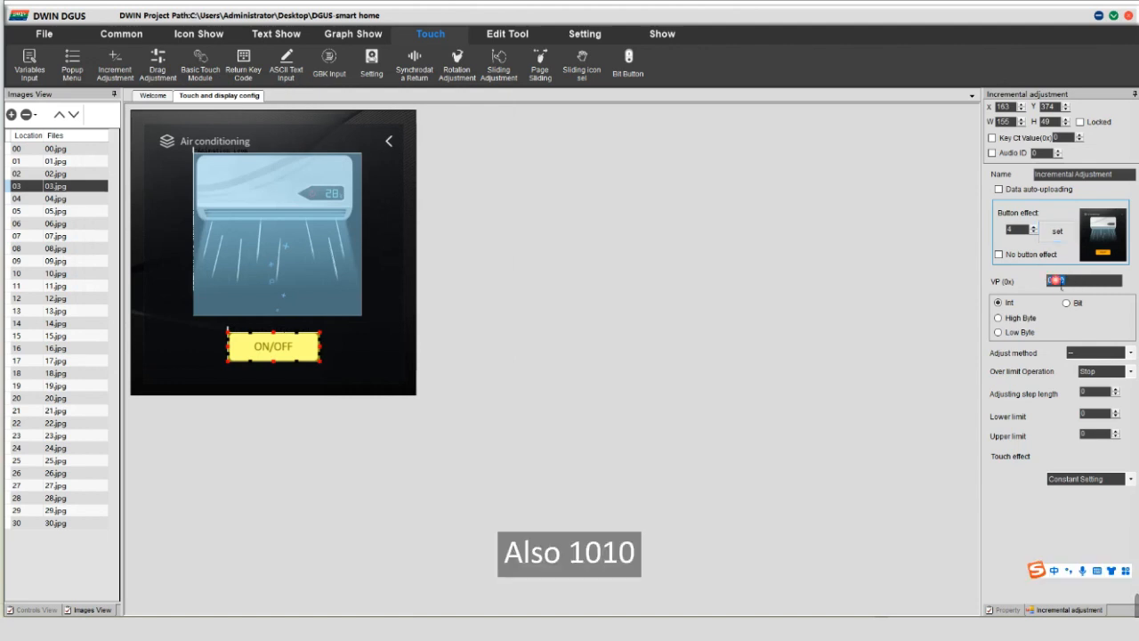
text(1010)
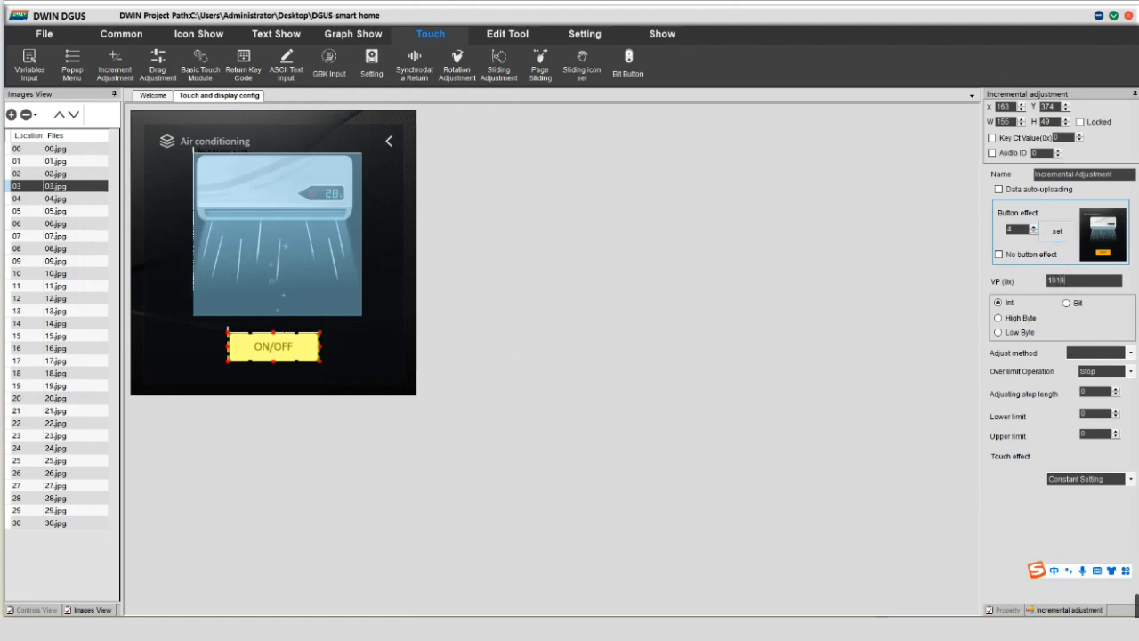
click(1131, 354)
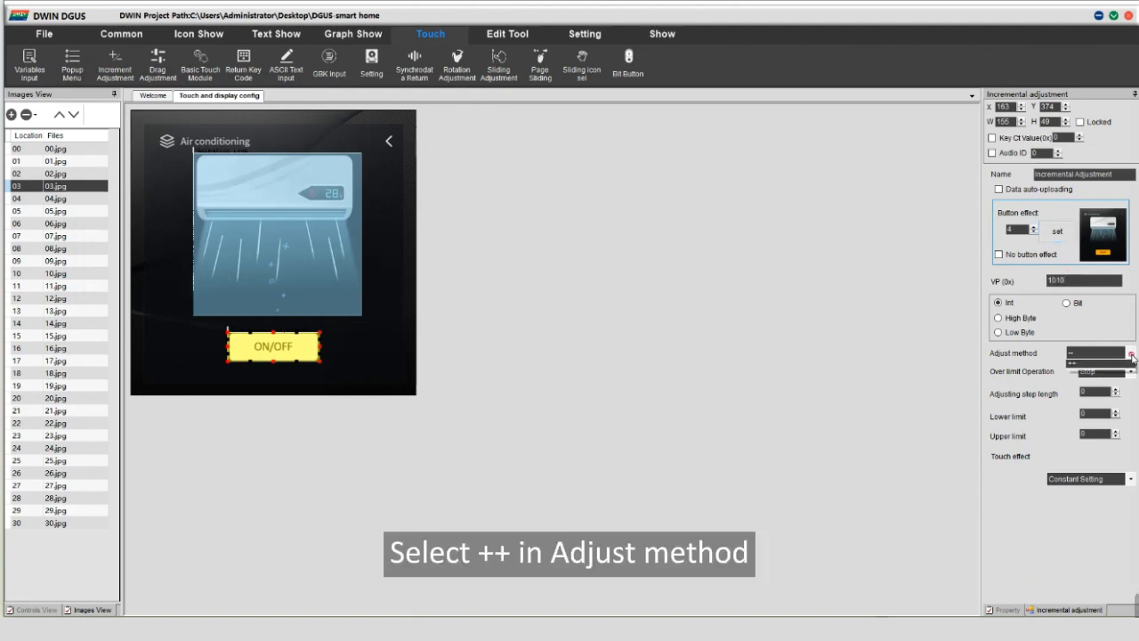
click(1068, 364)
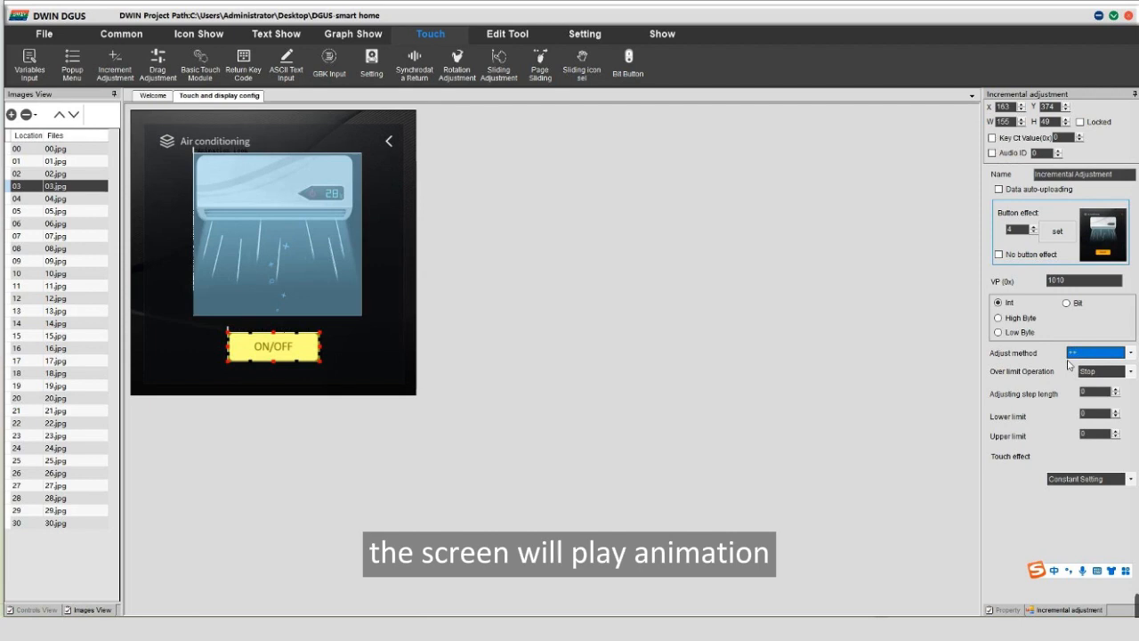
Set the ON/OFF adjustment's over limit operation to Cycle, with adjusting step length 1 and upper limit 1.
click(1132, 371)
click(1107, 393)
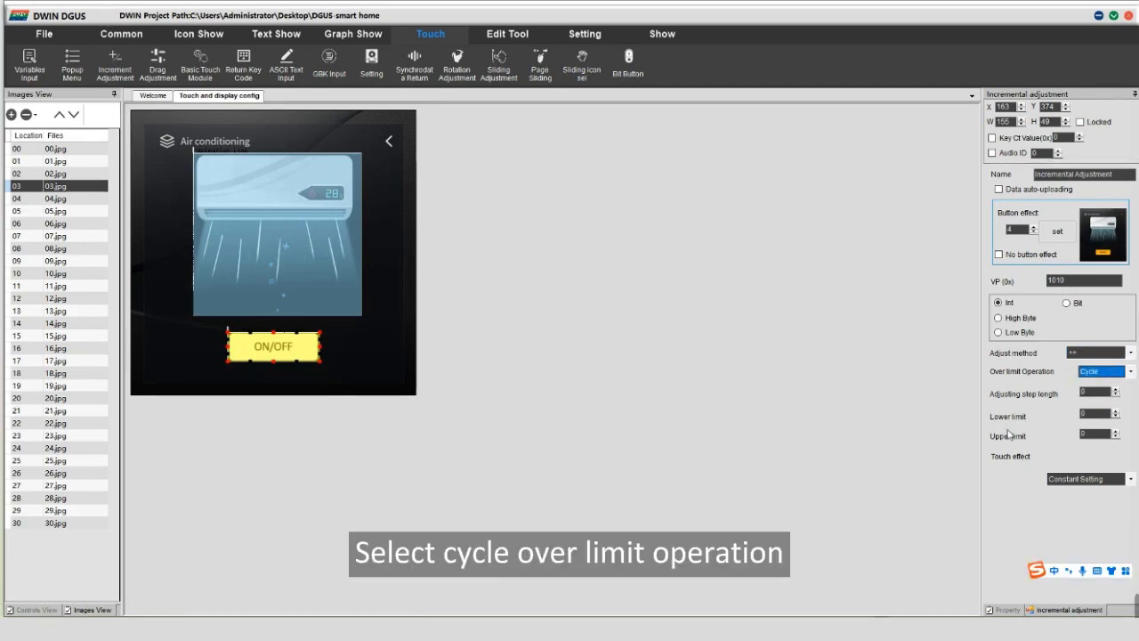
click(1096, 393)
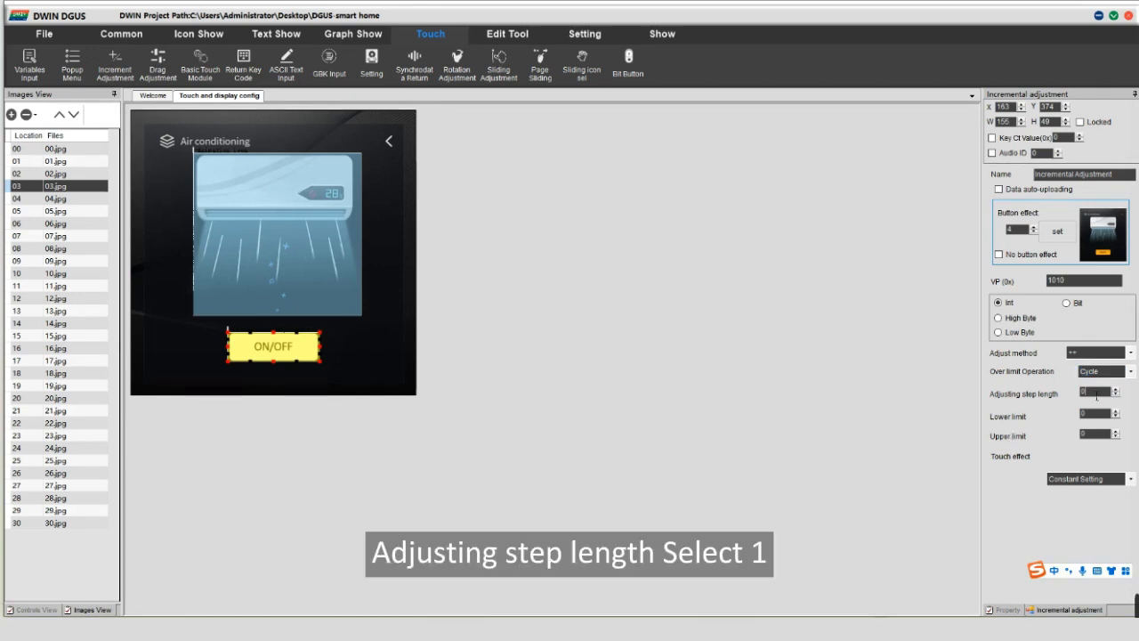
text(1)
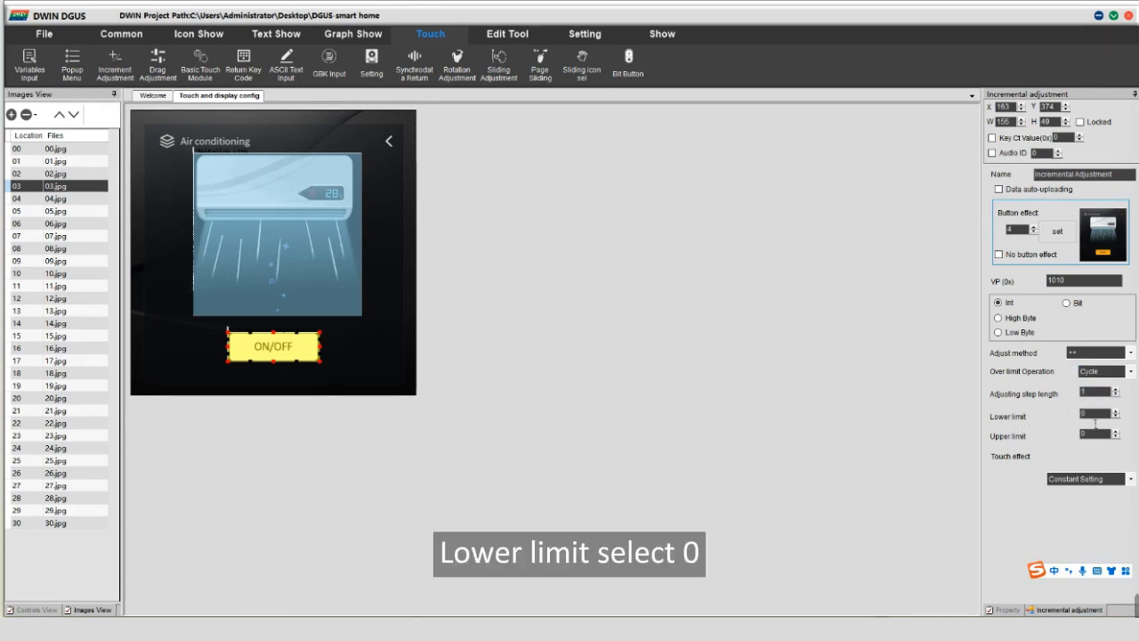
click(1097, 433)
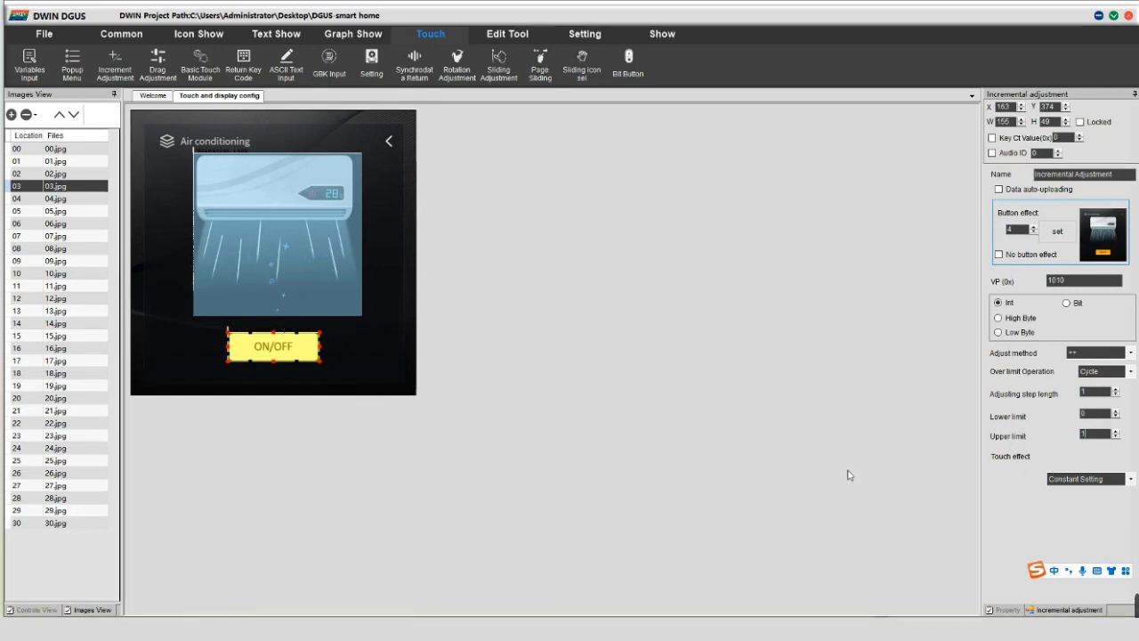
Draw a Basic Touch area about 287 by 110 pixels over the air conditioner unit and set its page switching to page 5.
click(295, 353)
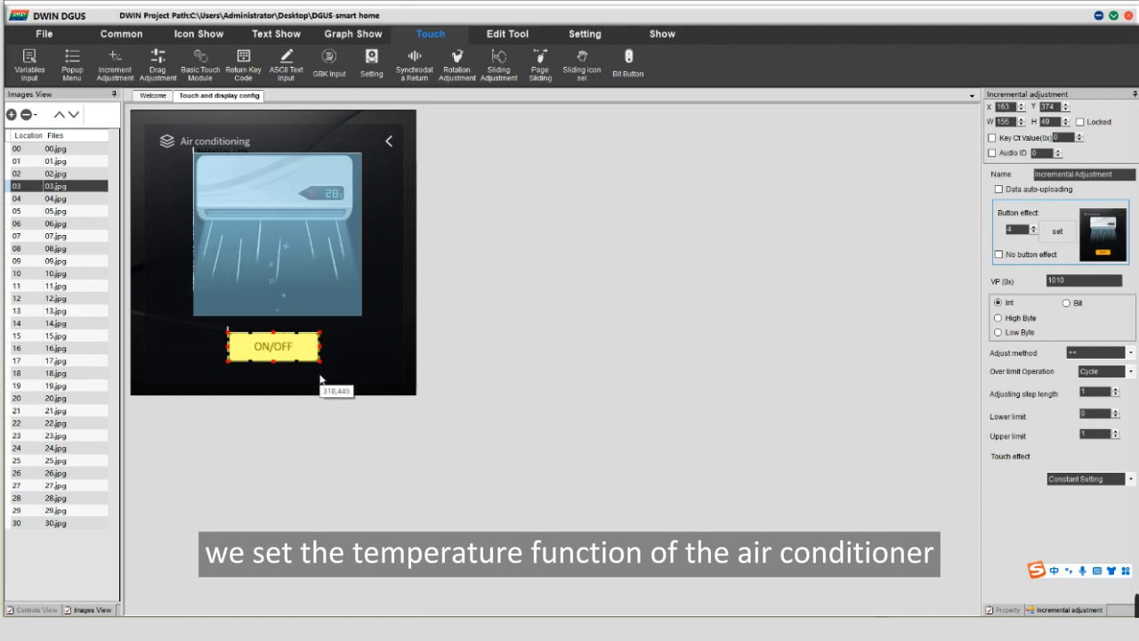
click(202, 63)
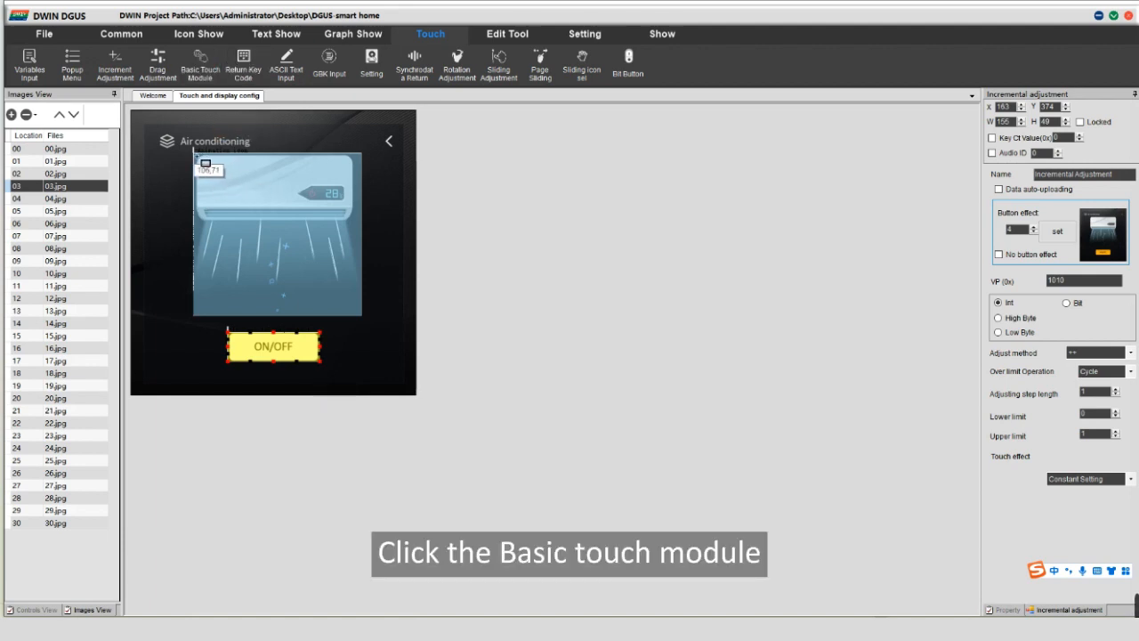
drag(194, 152, 365, 219)
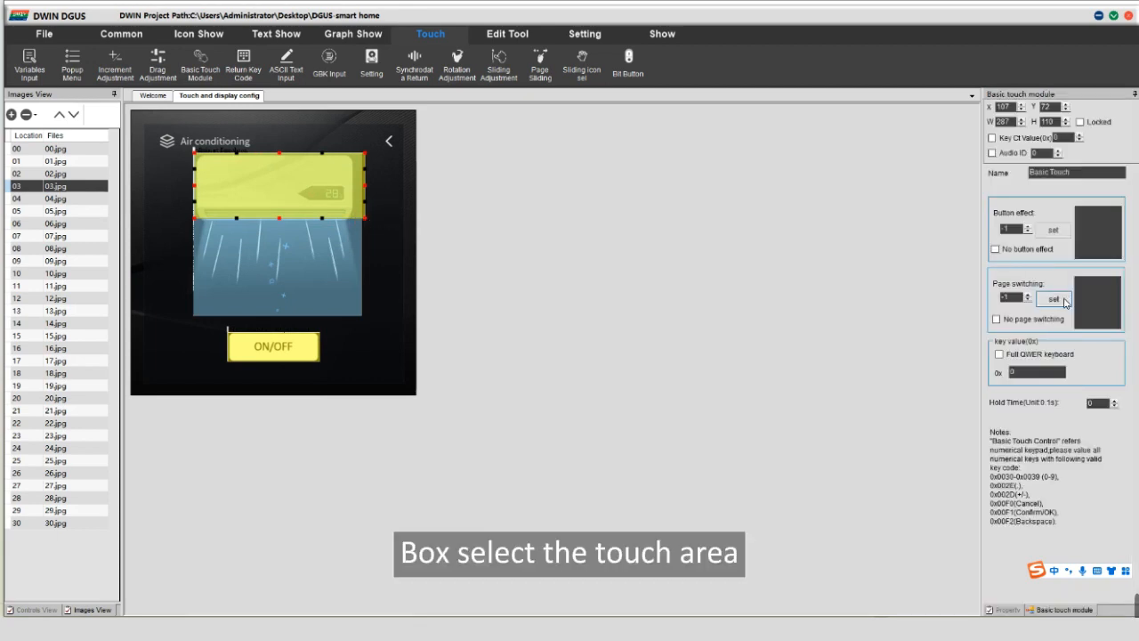
click(1065, 300)
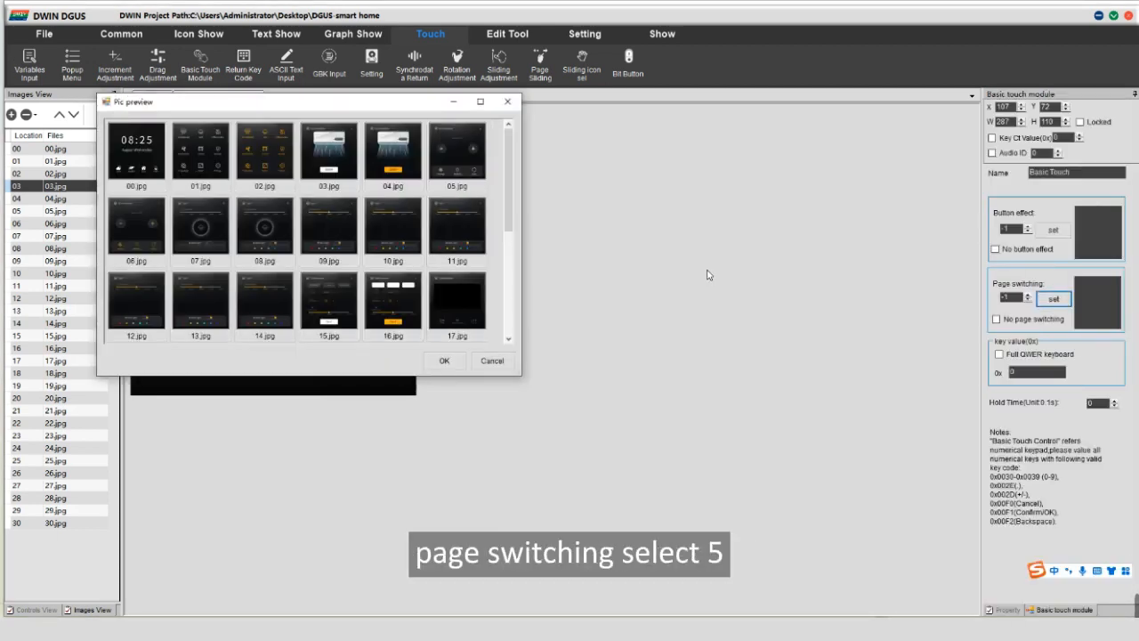
click(444, 362)
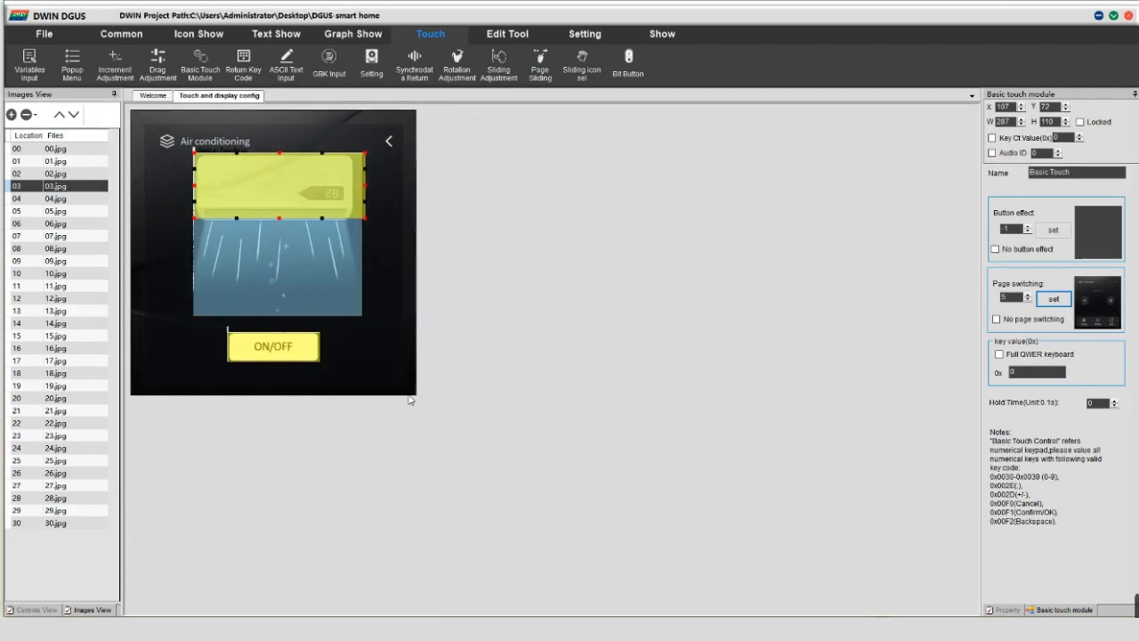
On page 05, draw a Basic Touch area about 82 by 82 pixels over the back arrow and set its page switching to page 3.
click(55, 212)
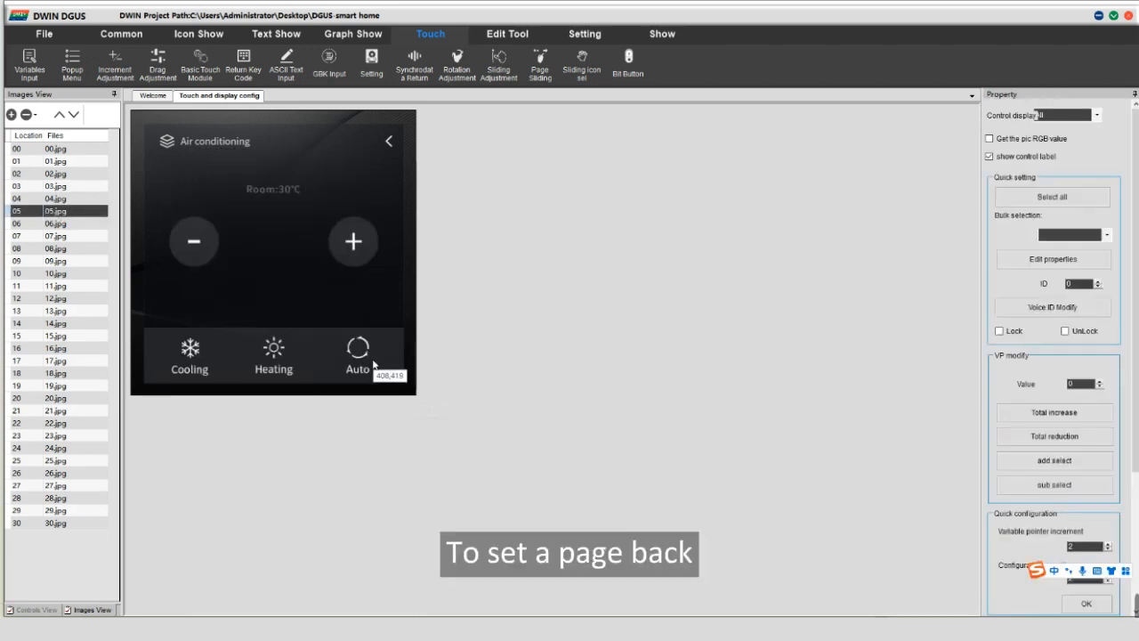
click(201, 64)
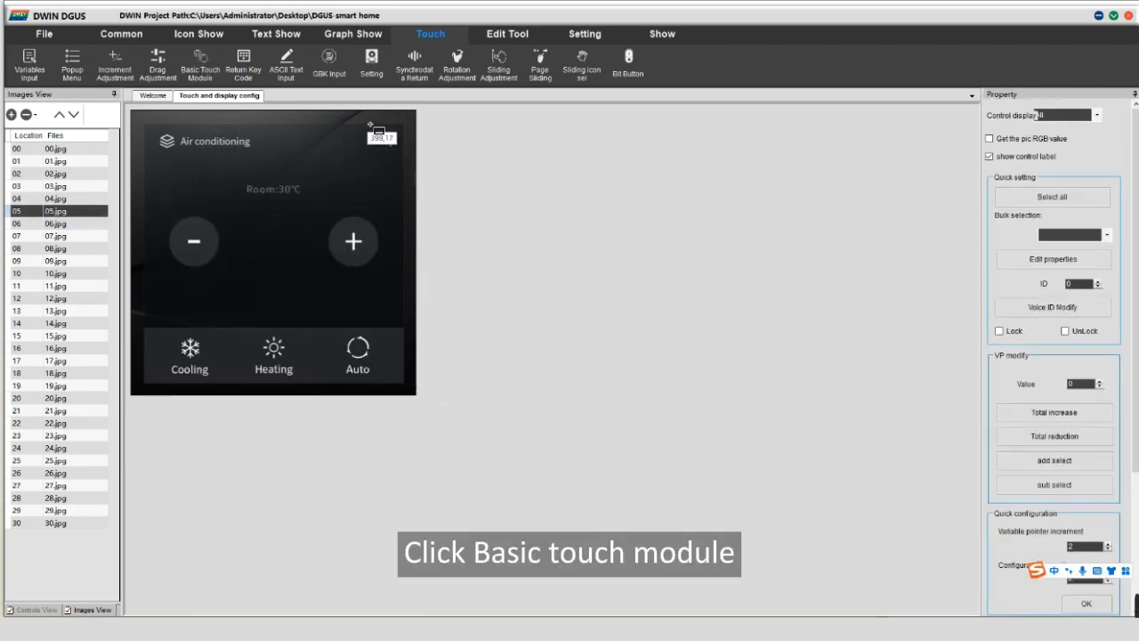
mouse_move(369, 114)
mouse_down()
mouse_move(418, 178)
mouse_move(415, 161)
mouse_up()
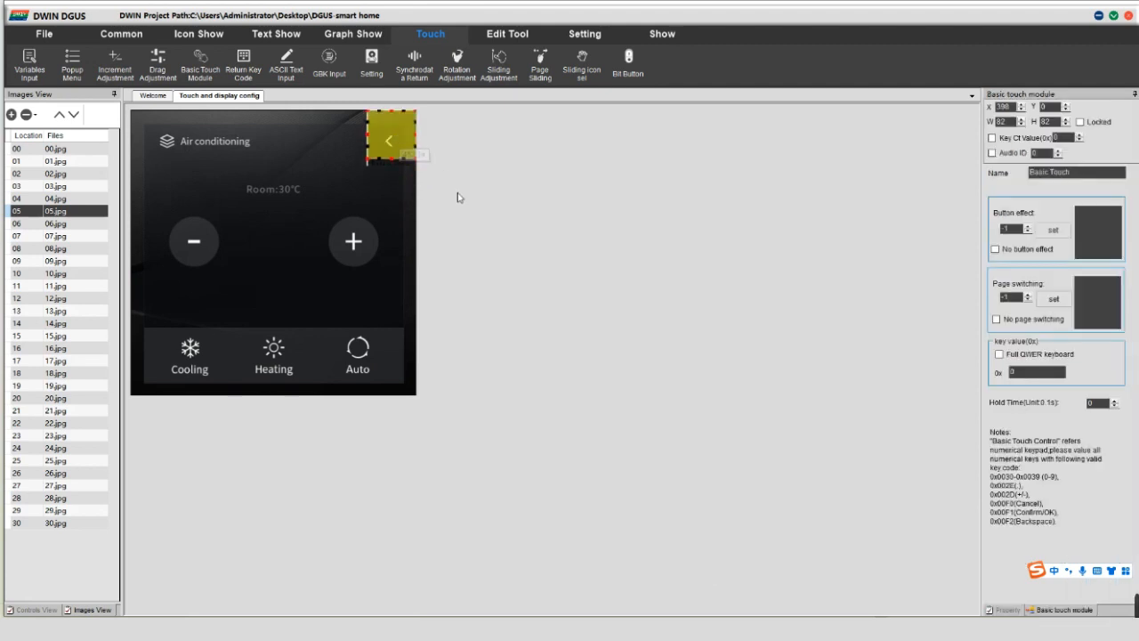
click(1054, 299)
click(353, 179)
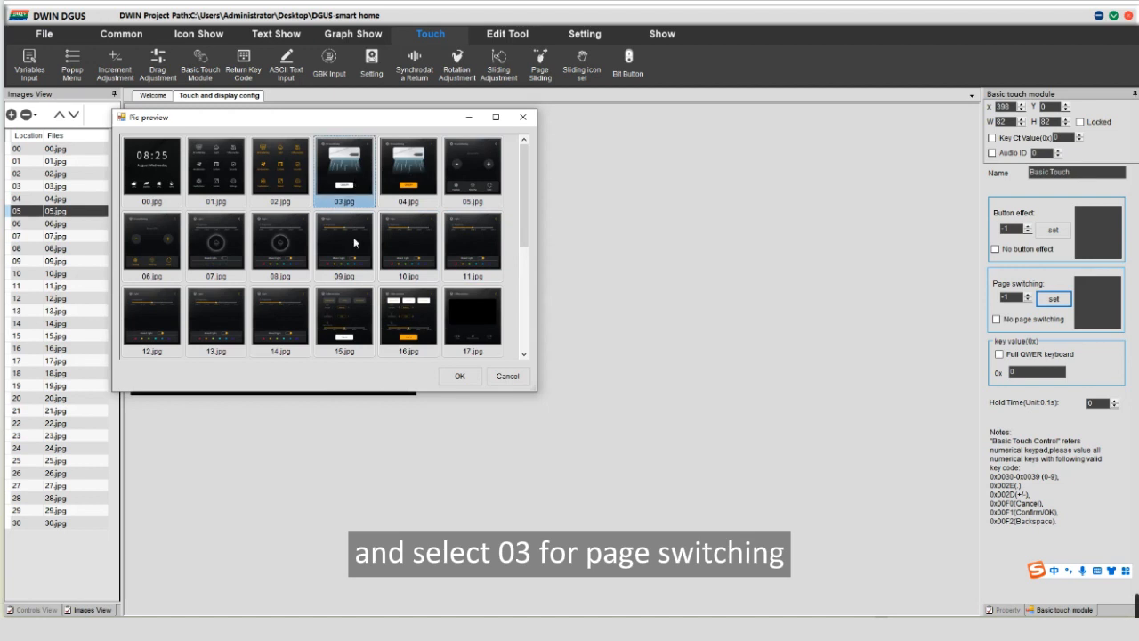
click(460, 376)
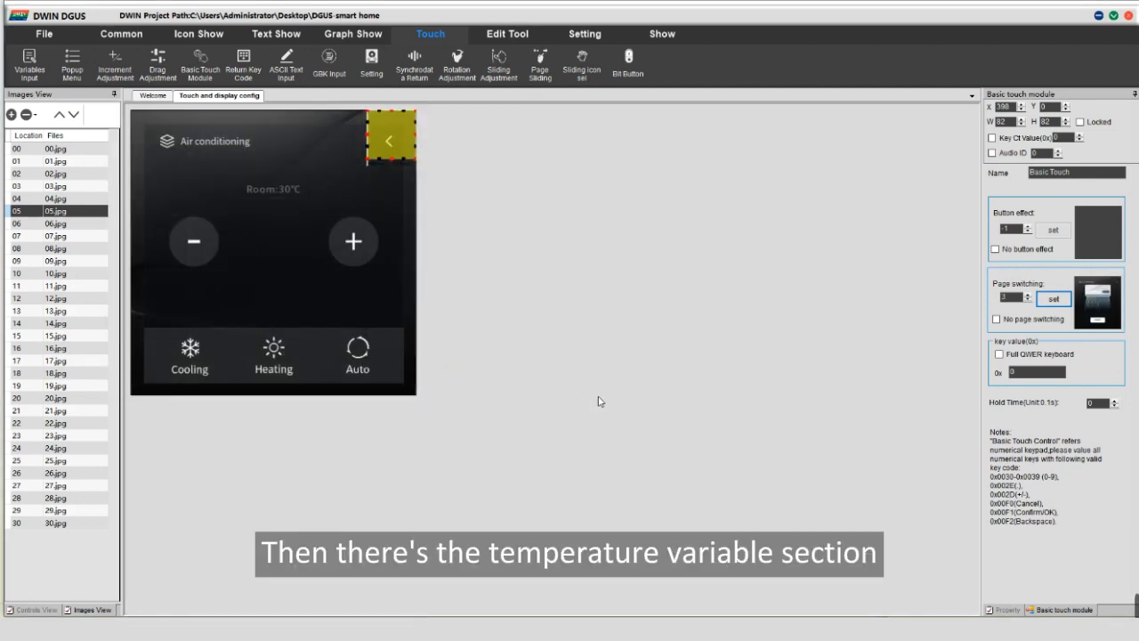
Draw an Artistic Variables display about 127 by 130 pixels between minus and plus, with VP address 1020 and icon file 38.icl.
click(198, 33)
click(147, 61)
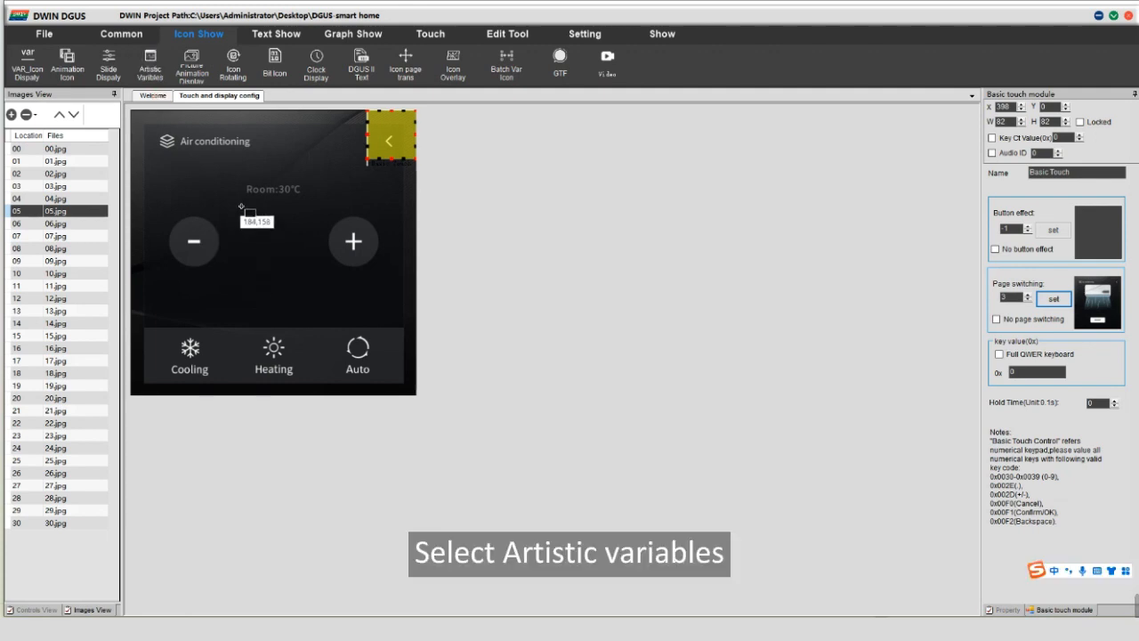
drag(240, 200, 317, 282)
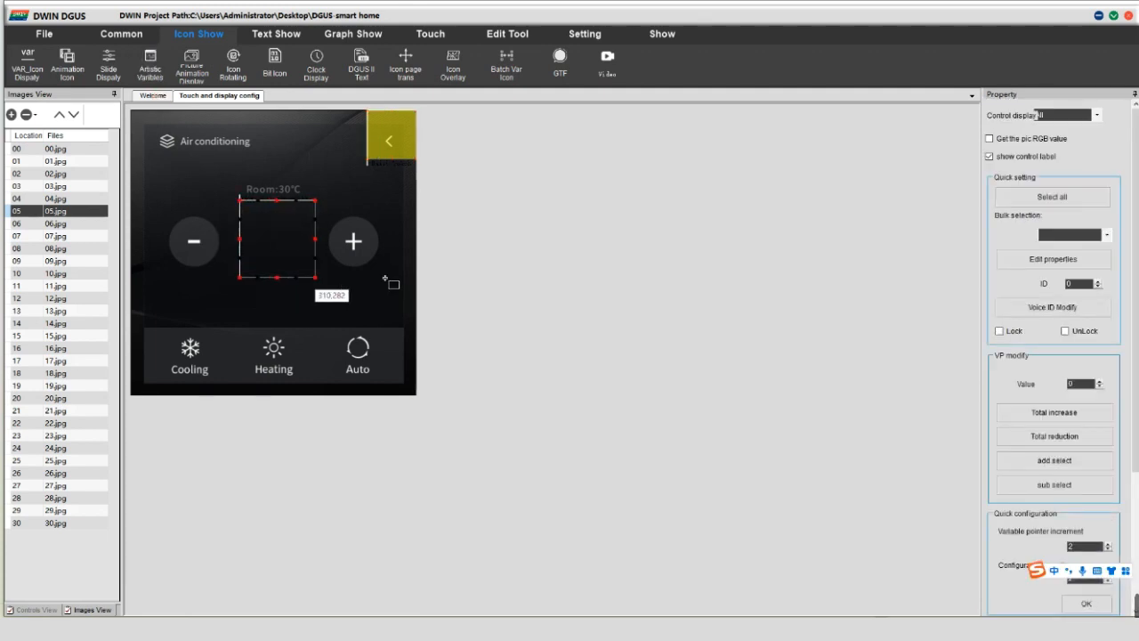
double_click(1066, 187)
text(1020)
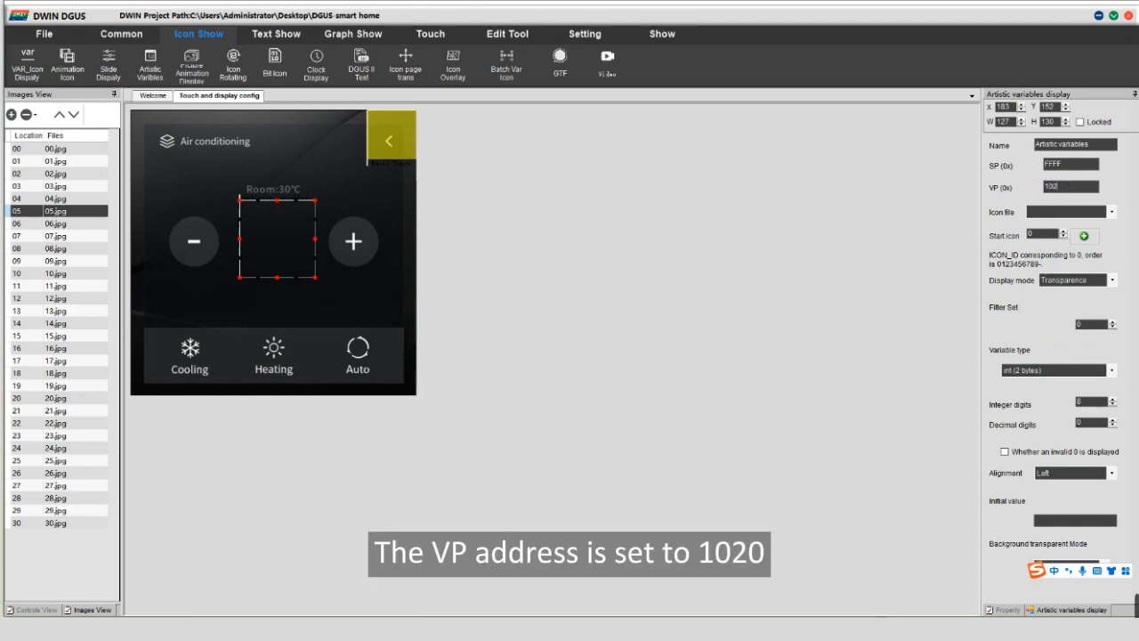
click(1112, 212)
click(1075, 260)
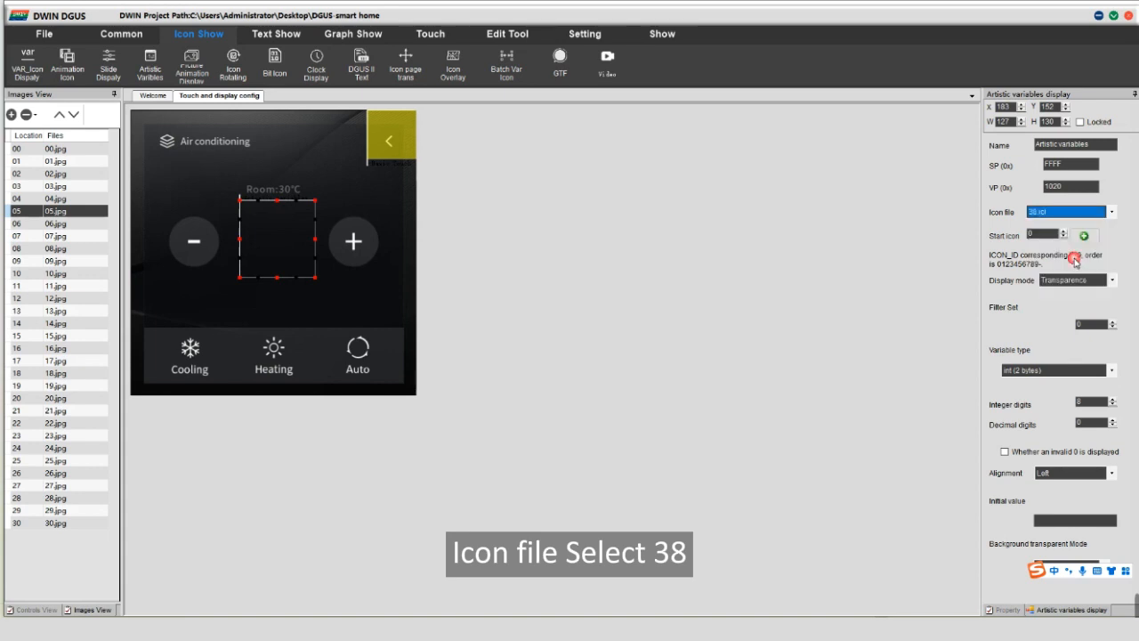
Check the digit icons in the project's 38 folder and set the temperature display's start icon to 30.
mouse_move(277, 628)
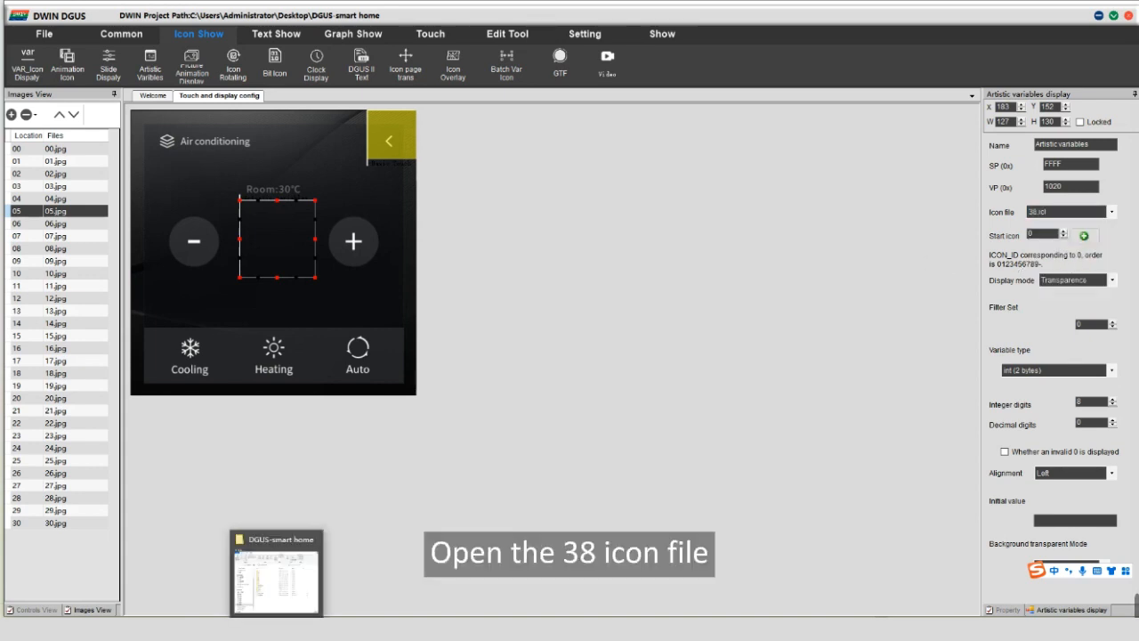
click(276, 603)
double_click(593, 320)
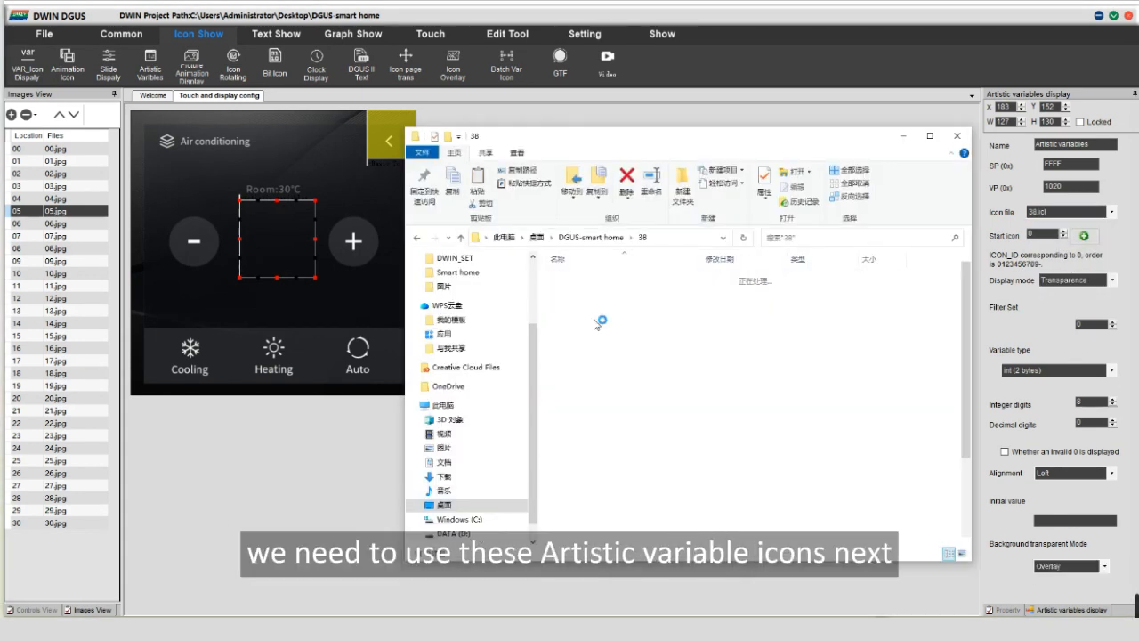
scroll(721, 379, down, 3)
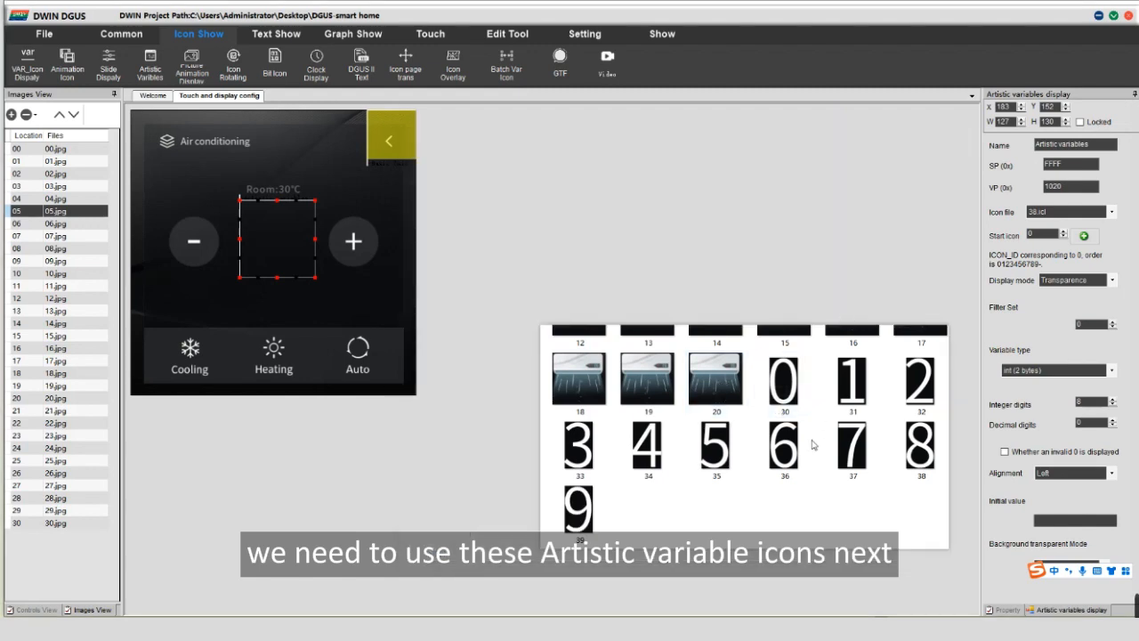
drag(809, 450, 792, 341)
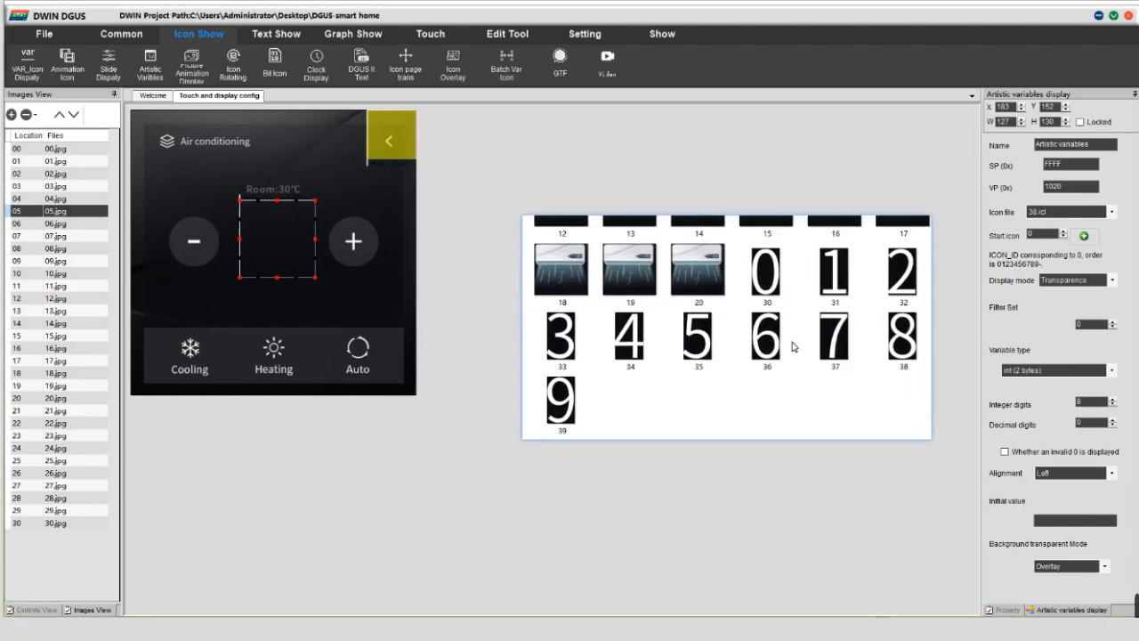
click(1084, 236)
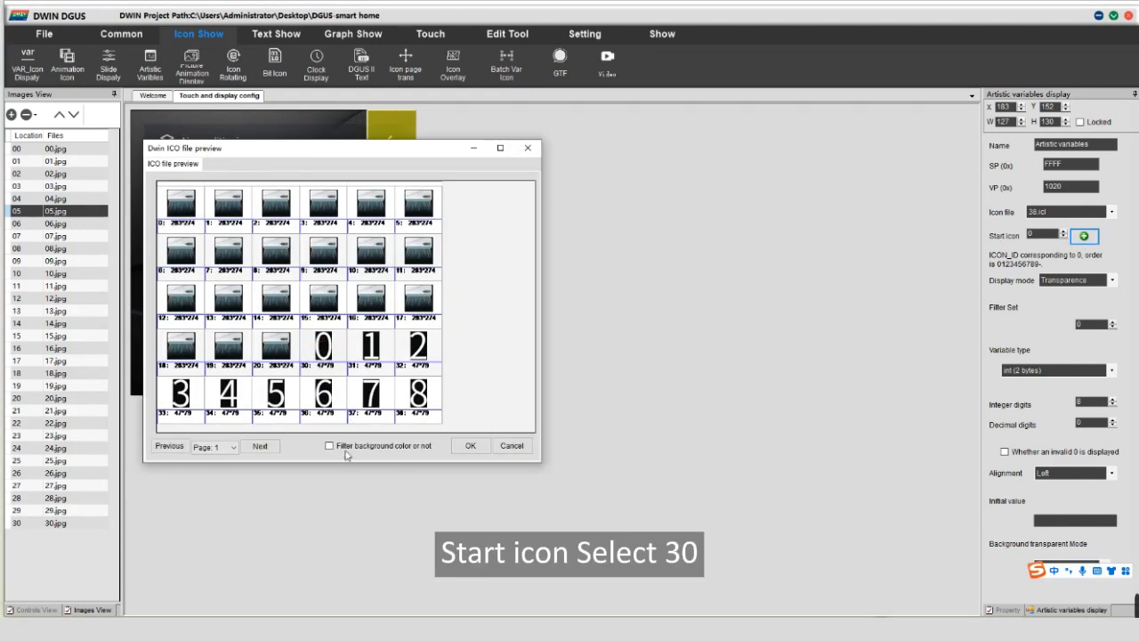
click(471, 445)
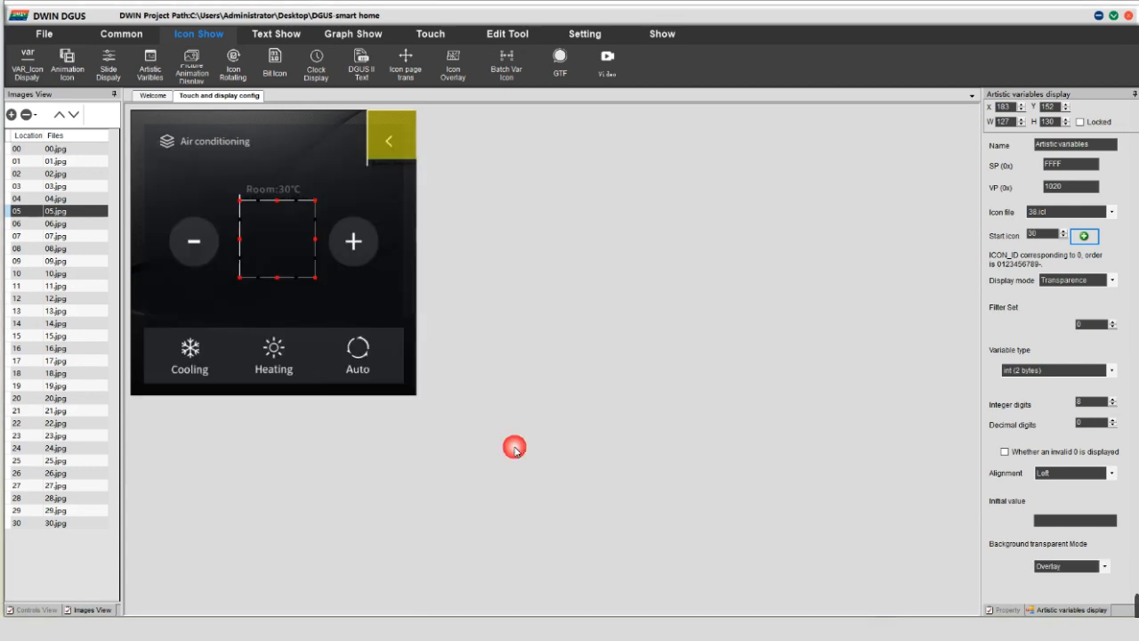
Set the temperature display's integer digits to 2 and its initial value to 18.
double_click(1081, 405)
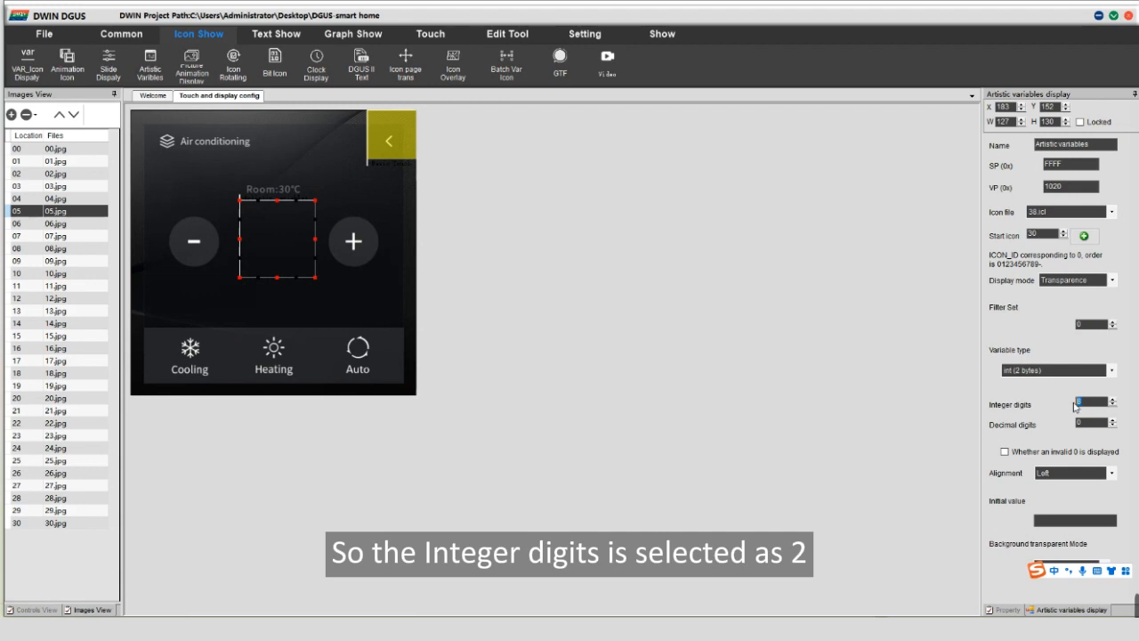
text(2)
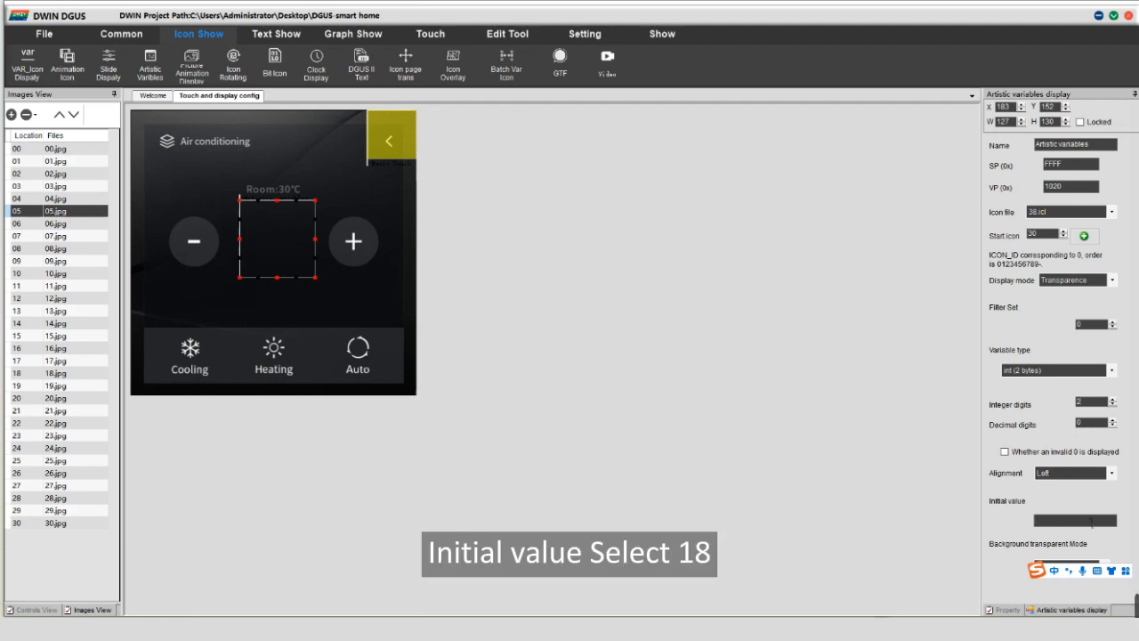
text(18)
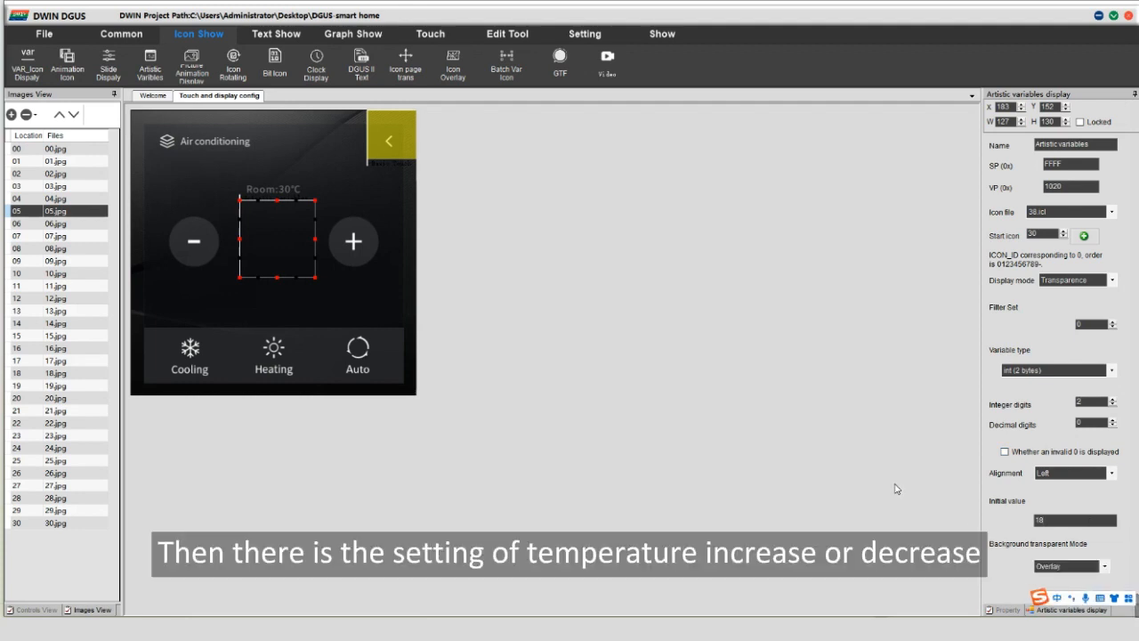
key(Return)
click(366, 307)
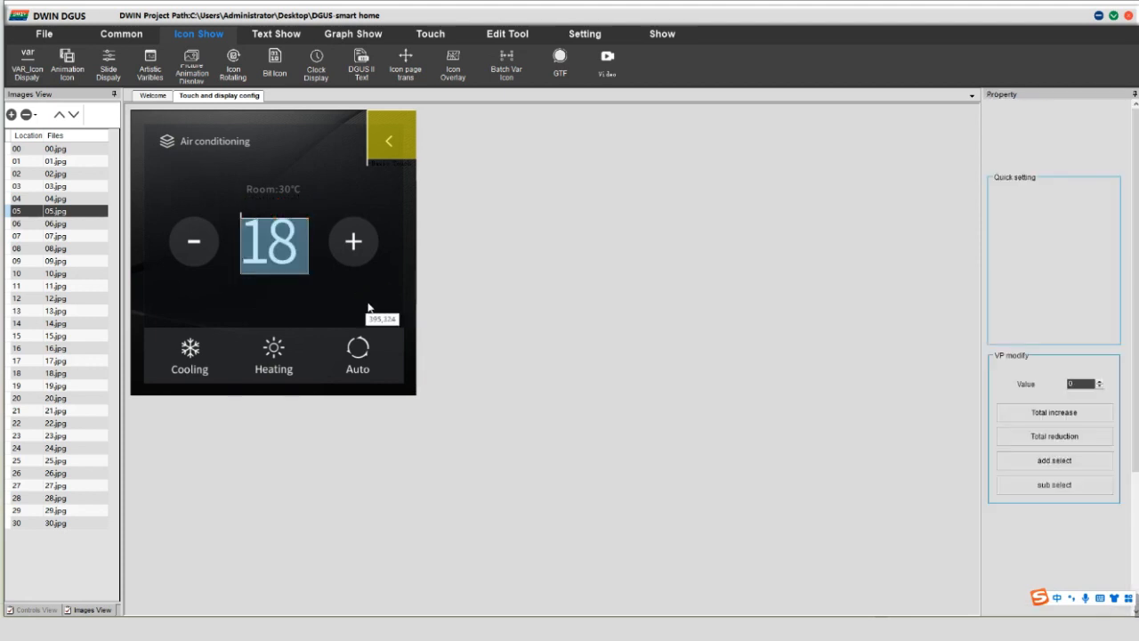
Draw an Increment Adjustment area about 104 by 103 pixels over the minus button and set its button effect to page 6.
click(425, 32)
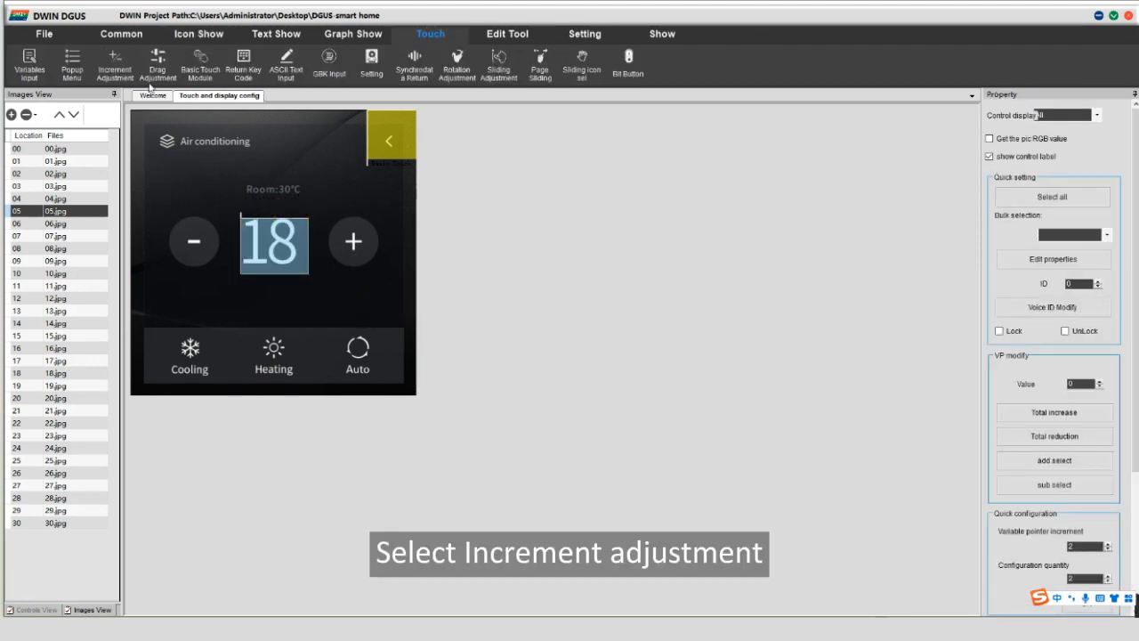
click(115, 62)
drag(165, 215, 222, 272)
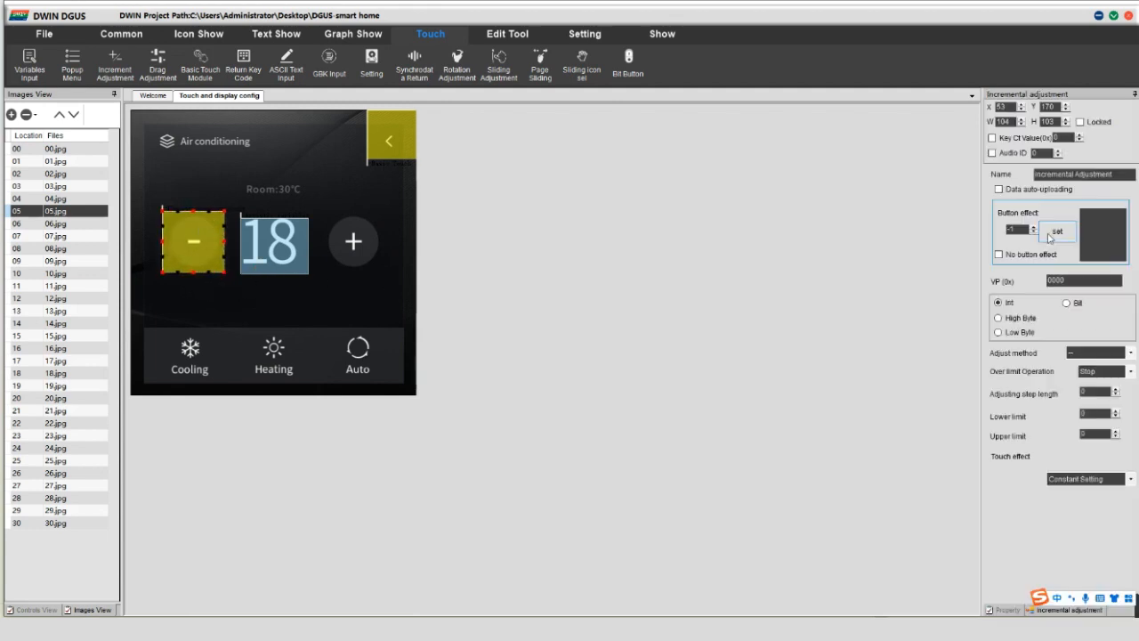
click(1057, 231)
click(53, 145)
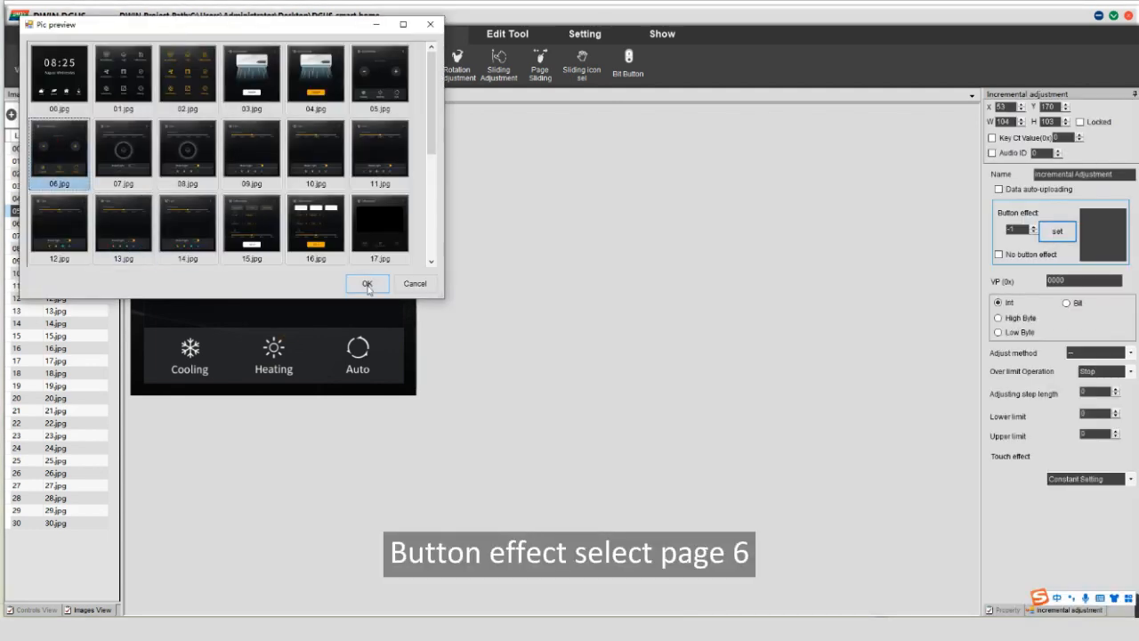
click(366, 283)
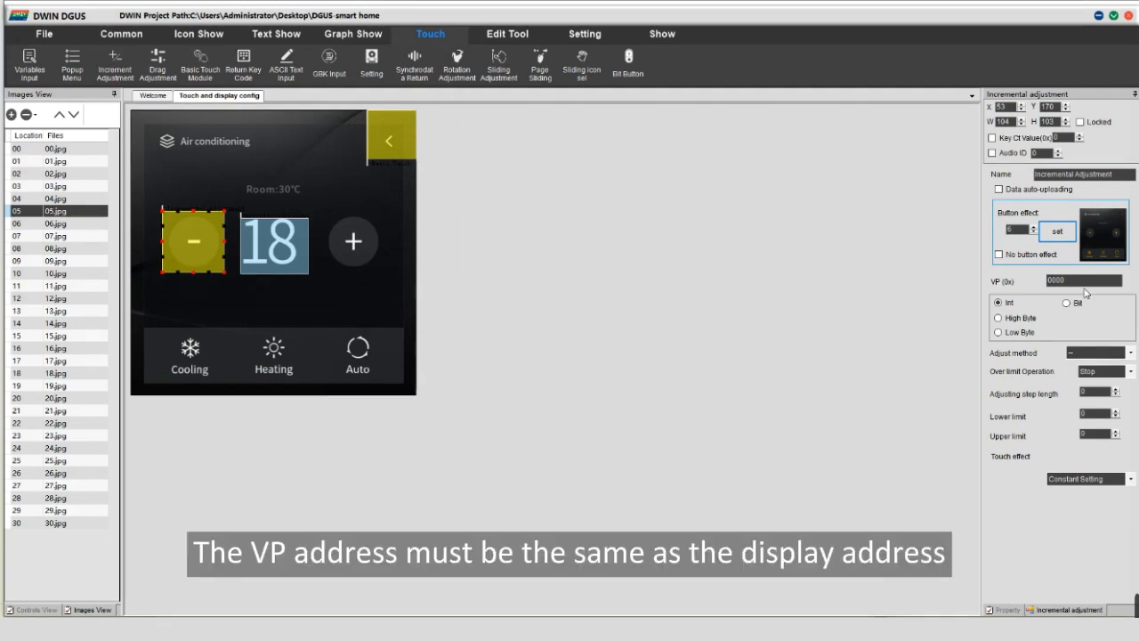
Set the minus adjustment's VP address to 1020, adjusting step length to 1, lower limit to 18 and upper limit to 31.
double_click(1057, 281)
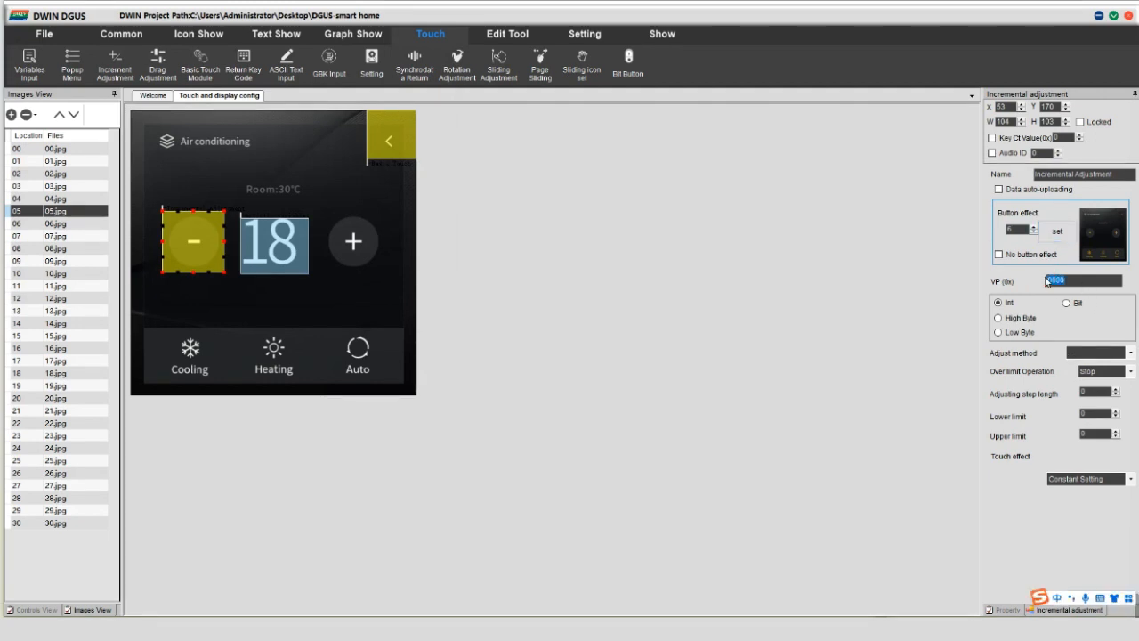
text(102)
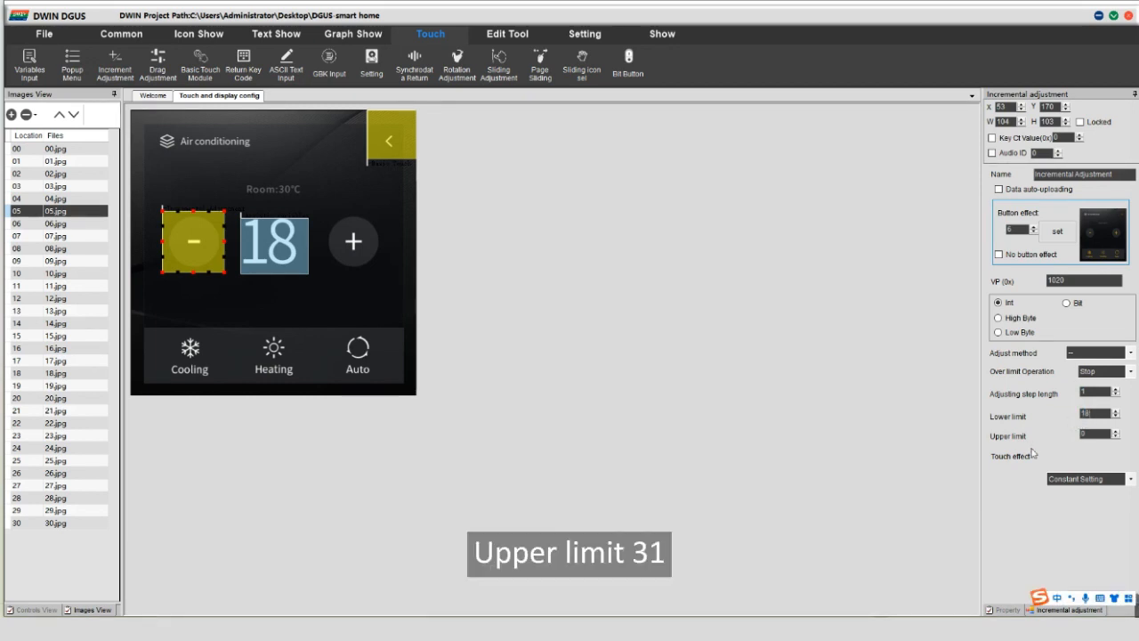
double_click(1082, 435)
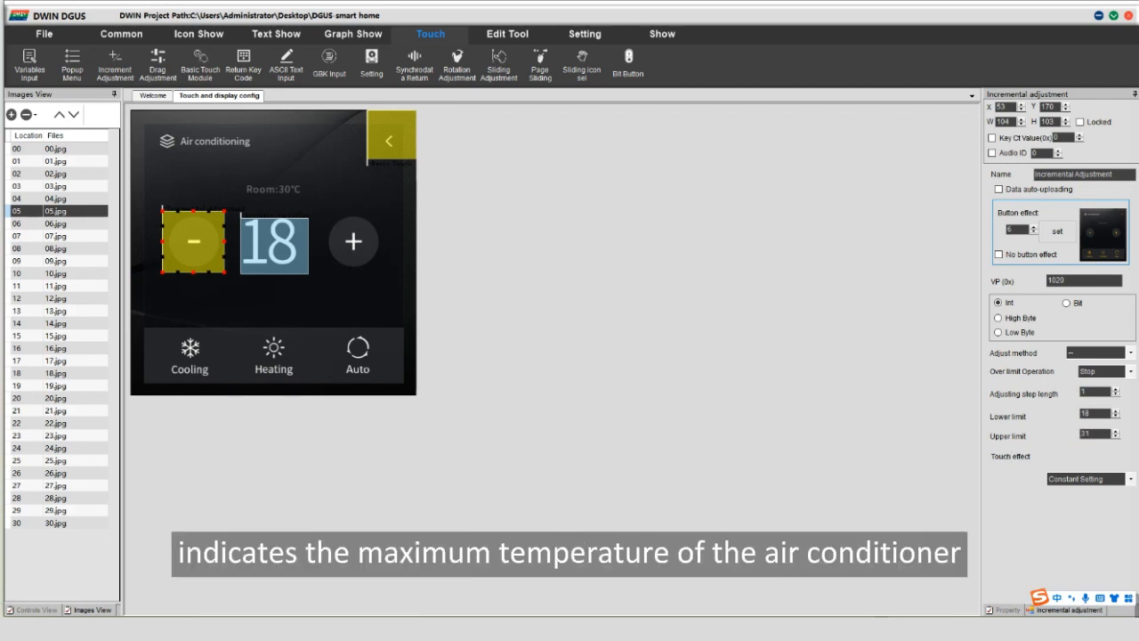
Copy the minus button's adjustment control onto the plus button and set the copy's adjust method to ++.
click(198, 249)
key(ctrl+c)
key(ctrl+v)
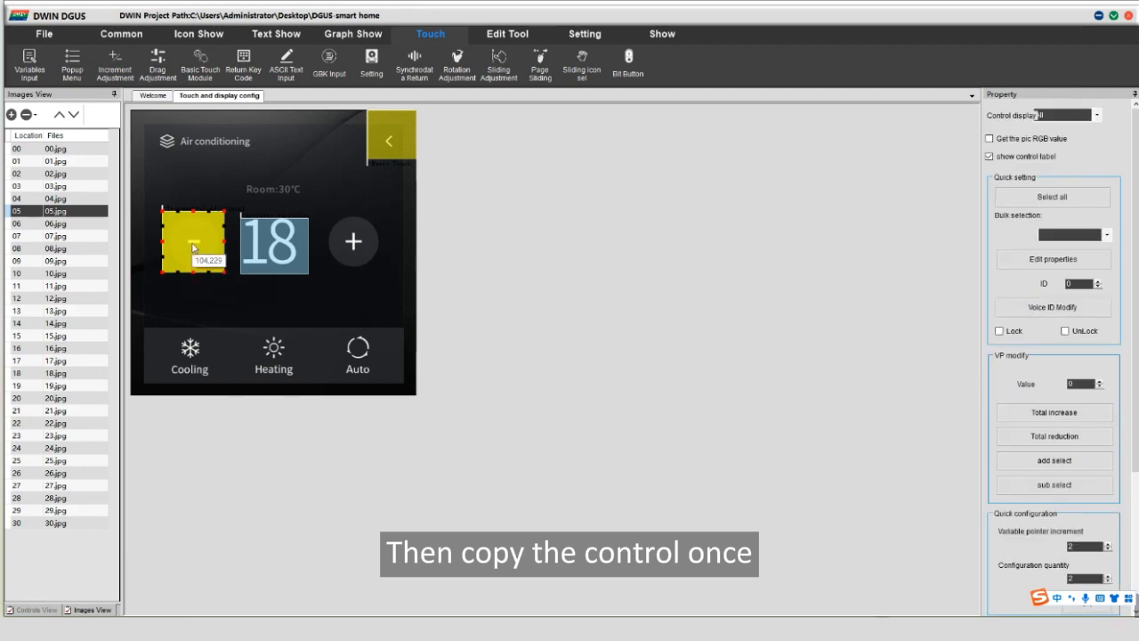
drag(194, 245, 376, 253)
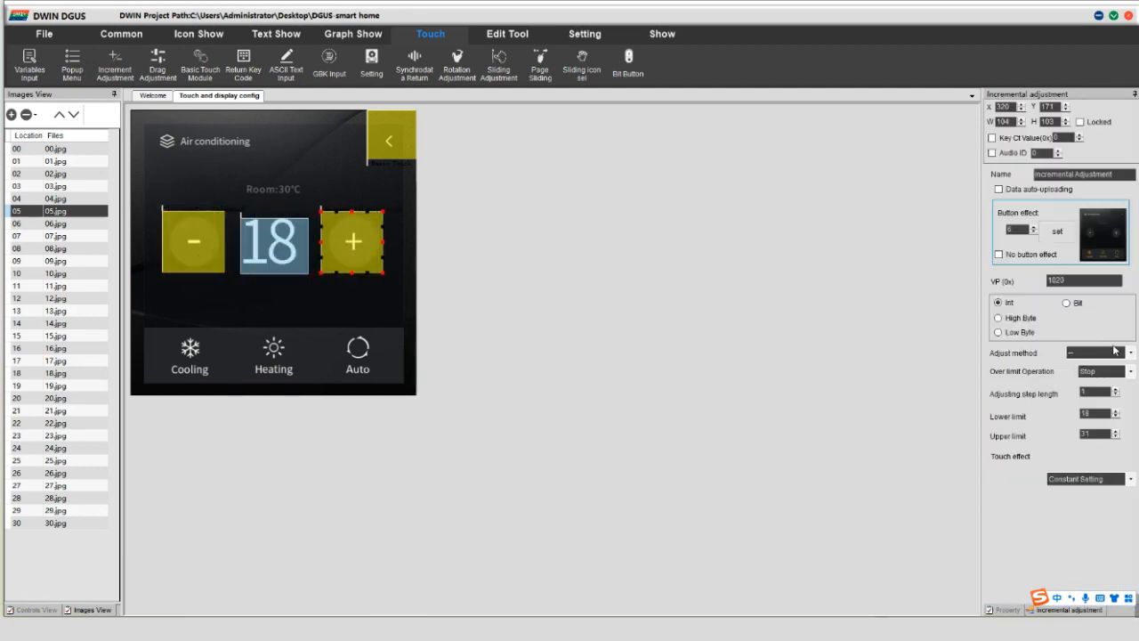
click(1131, 355)
click(1082, 378)
Draw a Basic Touch area about 98 by 76 pixels over the Cooling button and set its button effect to page 6.
click(200, 67)
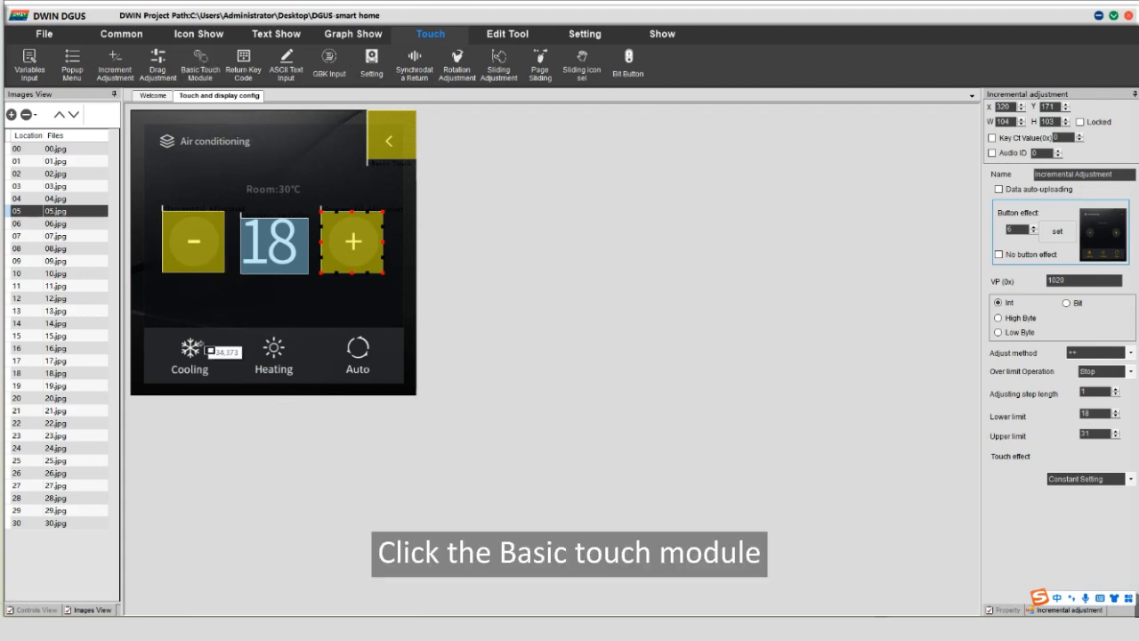
drag(164, 336, 221, 379)
click(1053, 230)
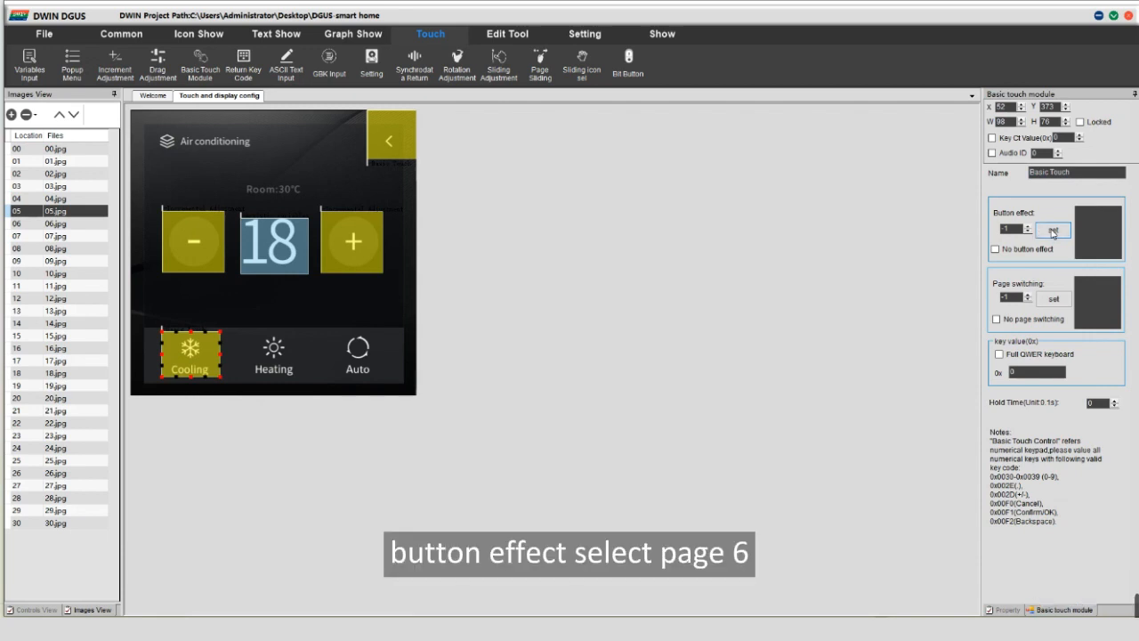
click(75, 151)
click(367, 284)
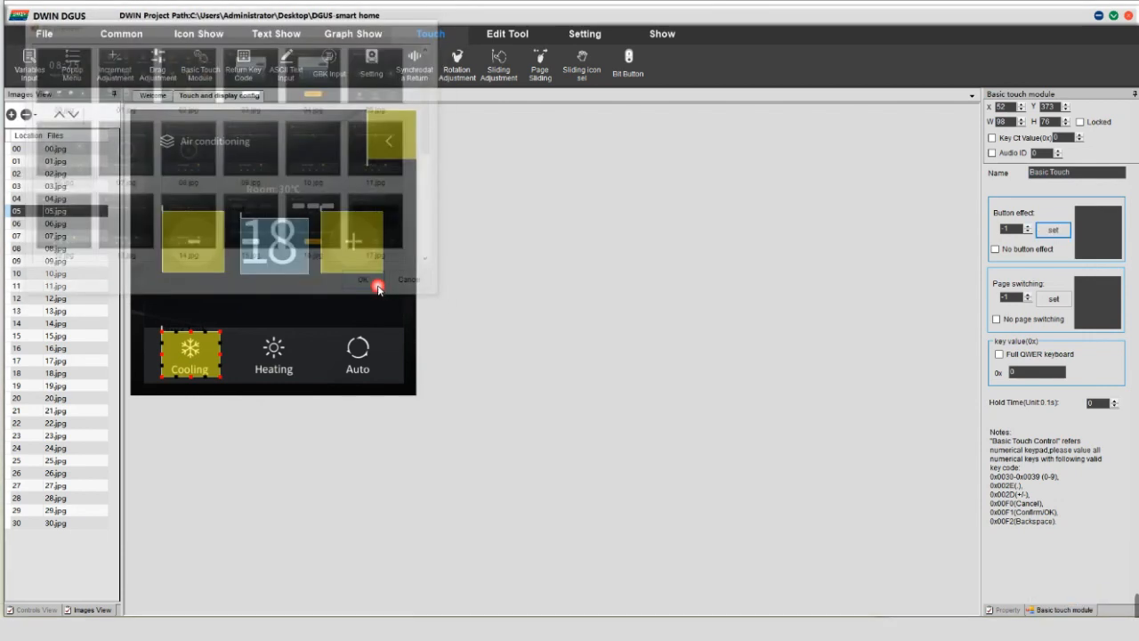
Copy the Cooling button's touch control onto the Heating and Auto buttons.
key(ctrl+v)
drag(195, 353, 276, 353)
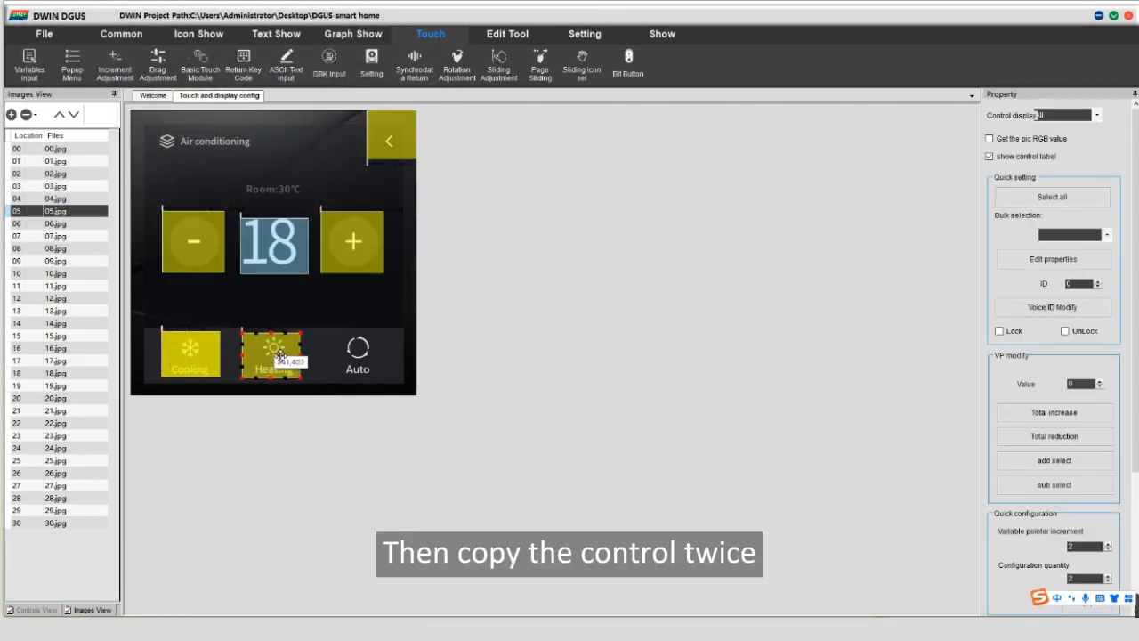
click(198, 364)
key(ctrl+v)
drag(197, 360, 363, 356)
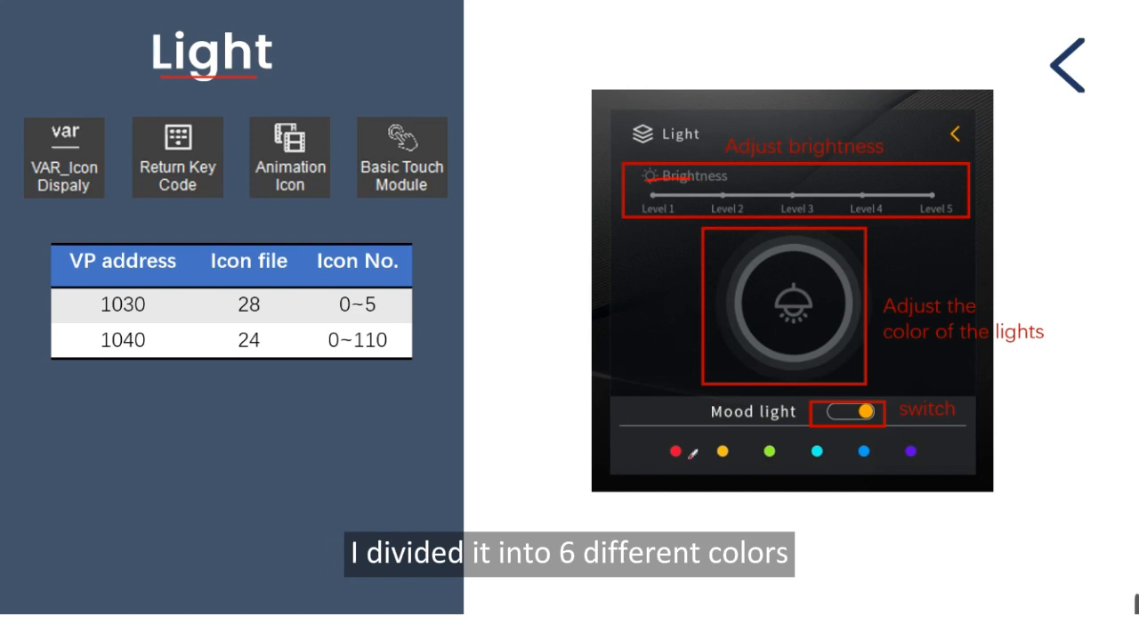
drag(685, 464, 890, 460)
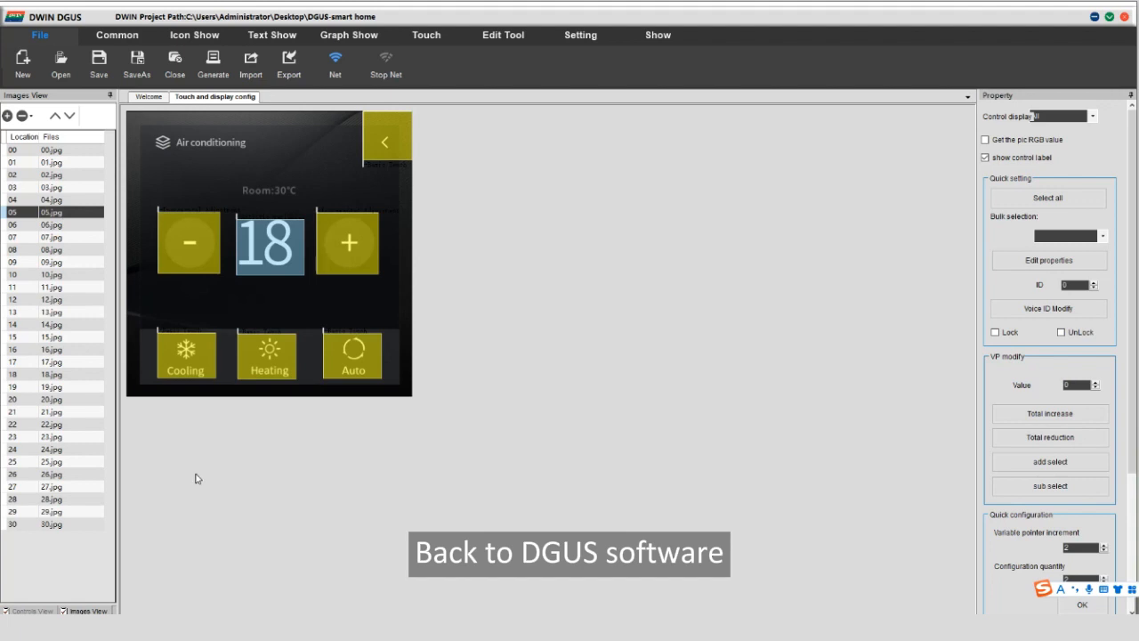
On page 07, draw a VAR Icon area about 380 by 42 pixels over the brightness level scale.
click(57, 239)
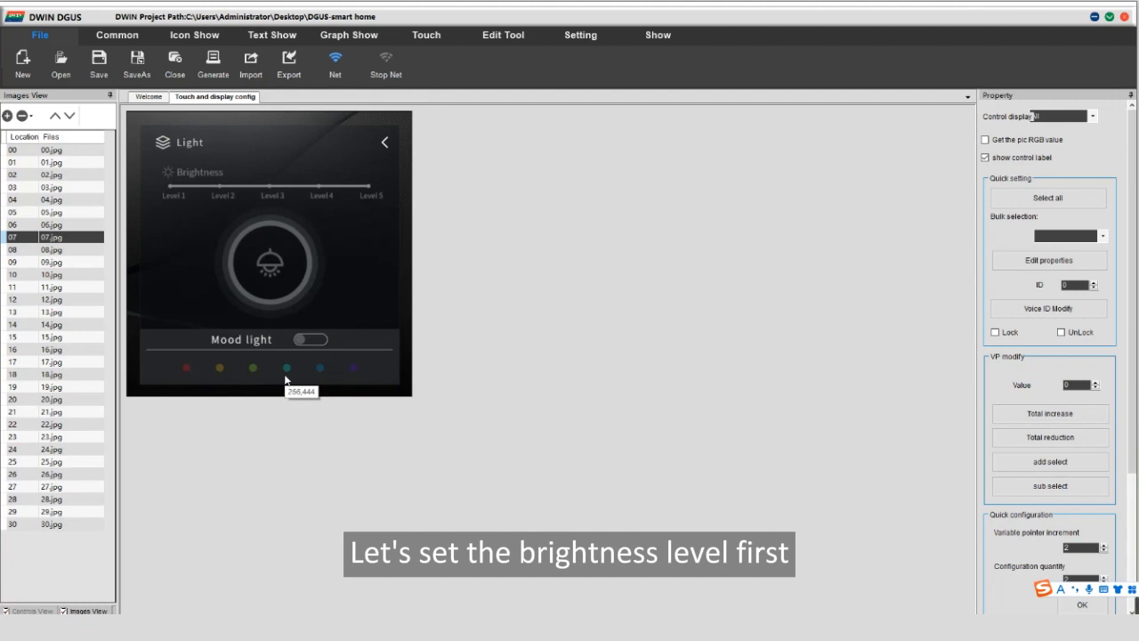
click(194, 35)
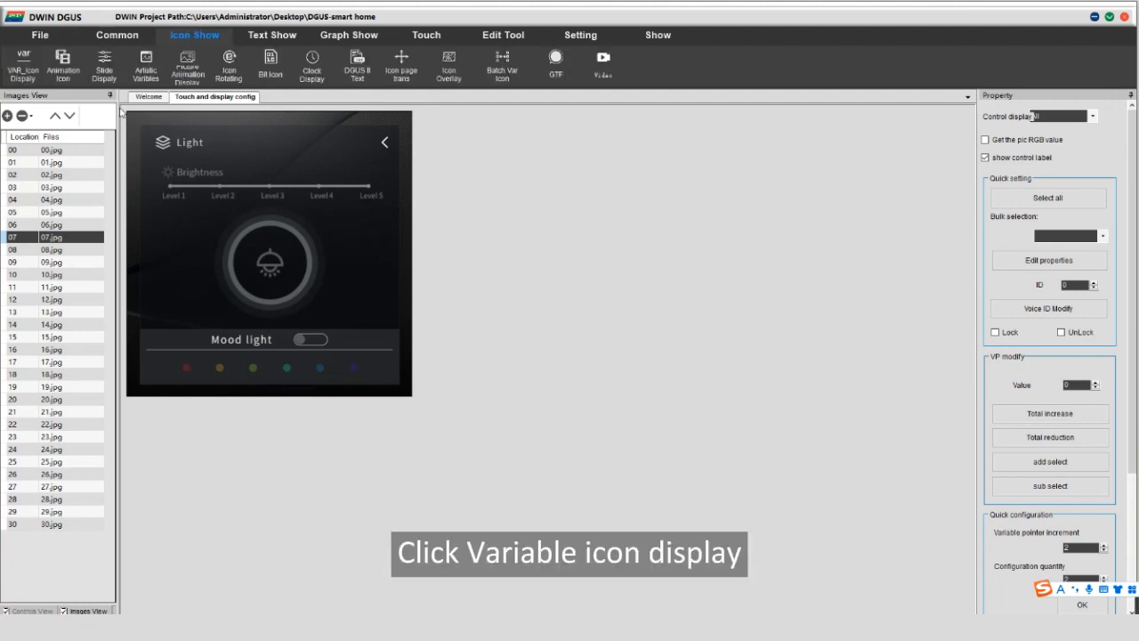
click(23, 67)
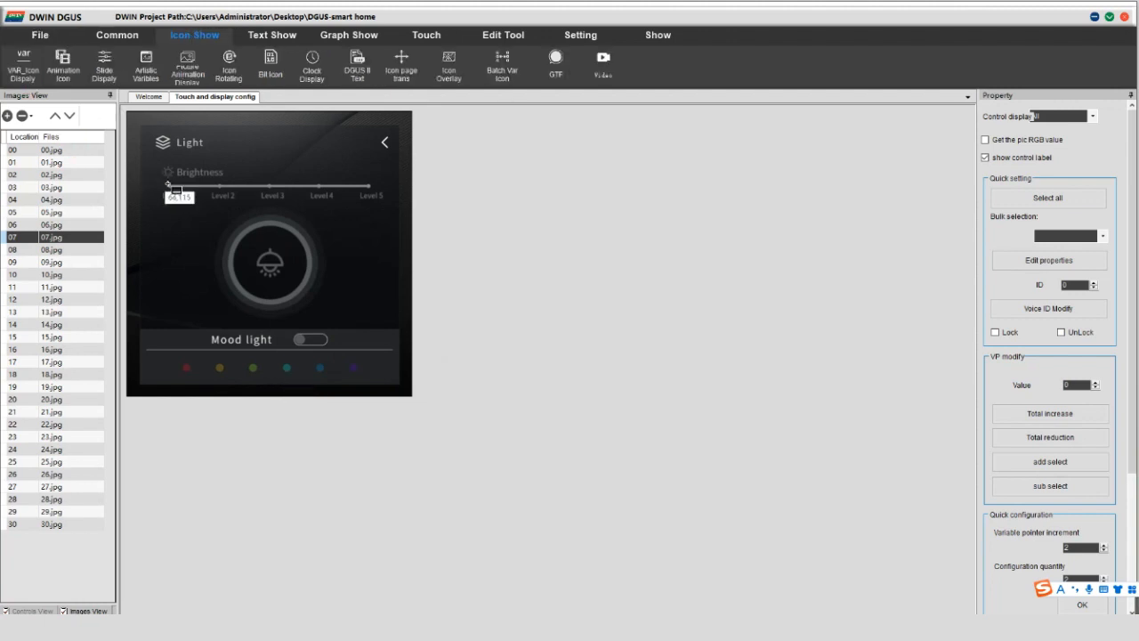
drag(167, 183, 377, 199)
Set the brightness icon's VP address to 1030 and its icon file to 28.icl.
double_click(1055, 187)
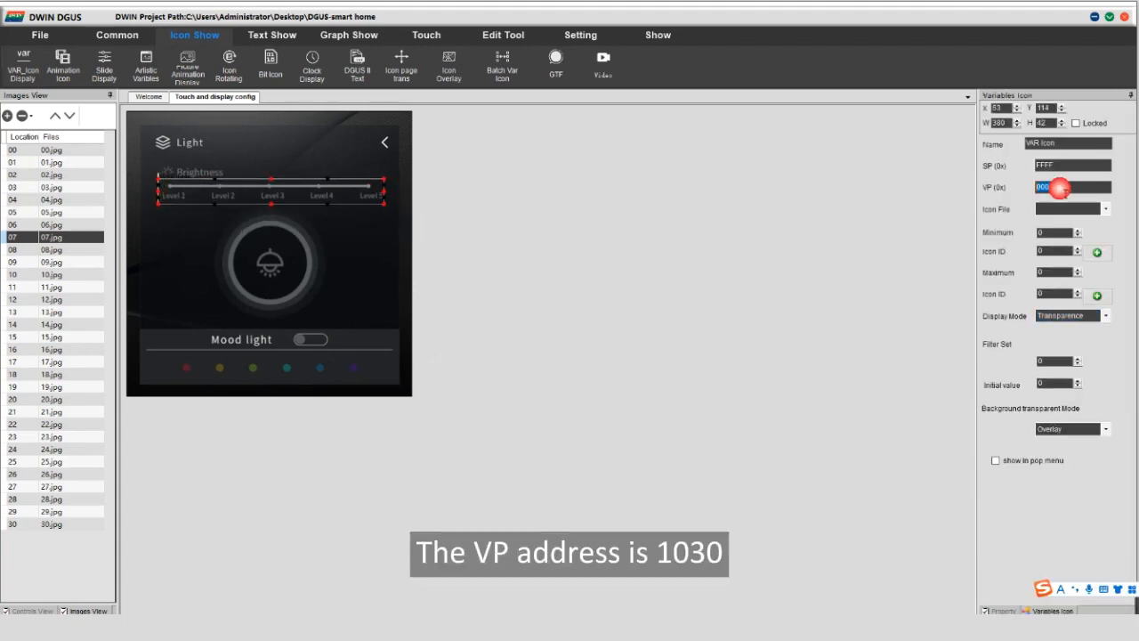
text(1030)
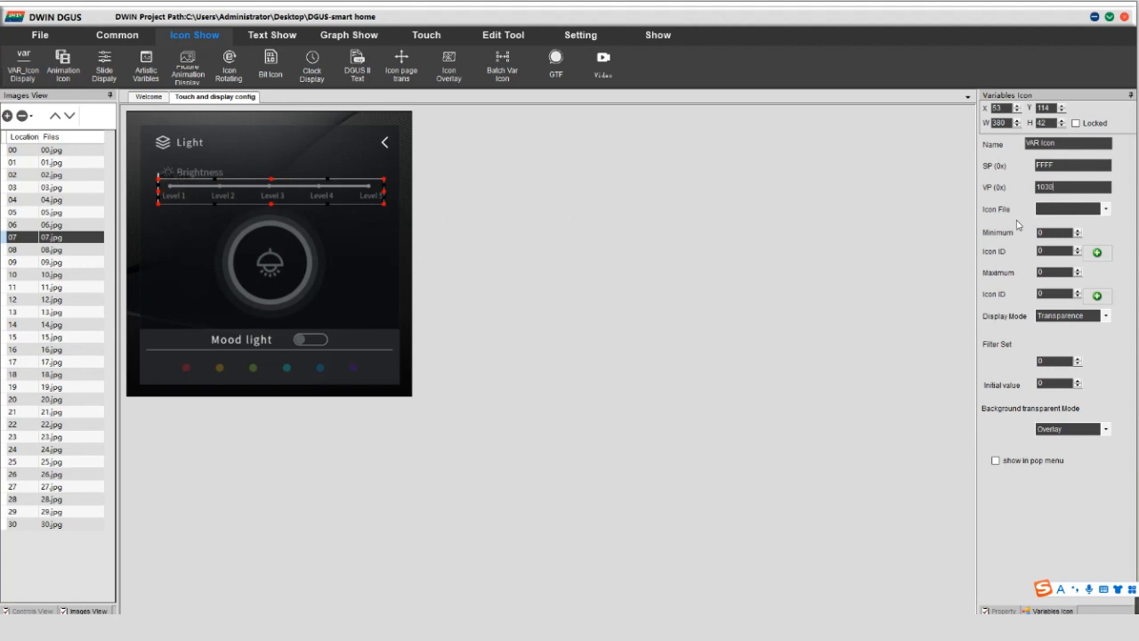
click(1075, 211)
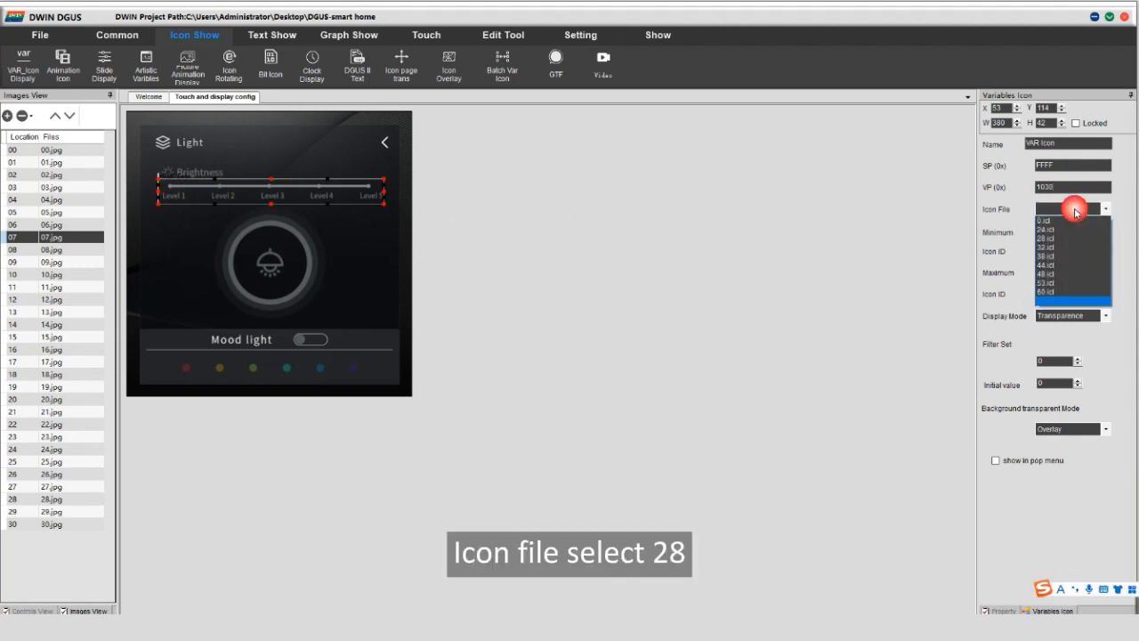
click(1053, 237)
Assign icon 0 to the brightness icon's minimum, set its maximum to 5 with icon 5, and choose the Show Background display mode.
click(187, 601)
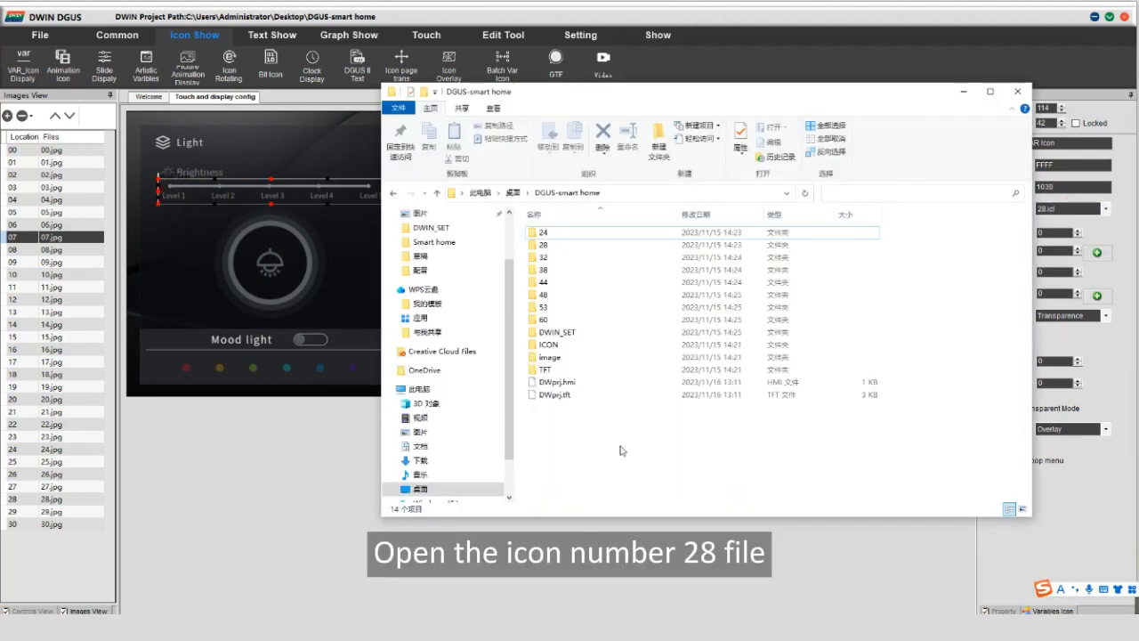
double_click(561, 252)
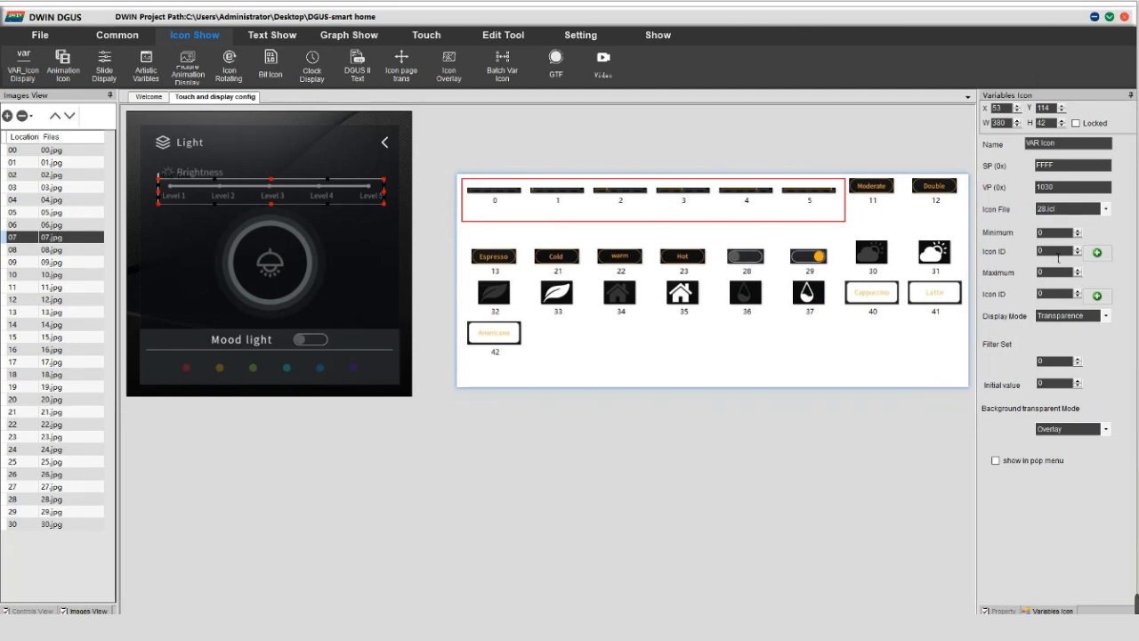
click(1097, 252)
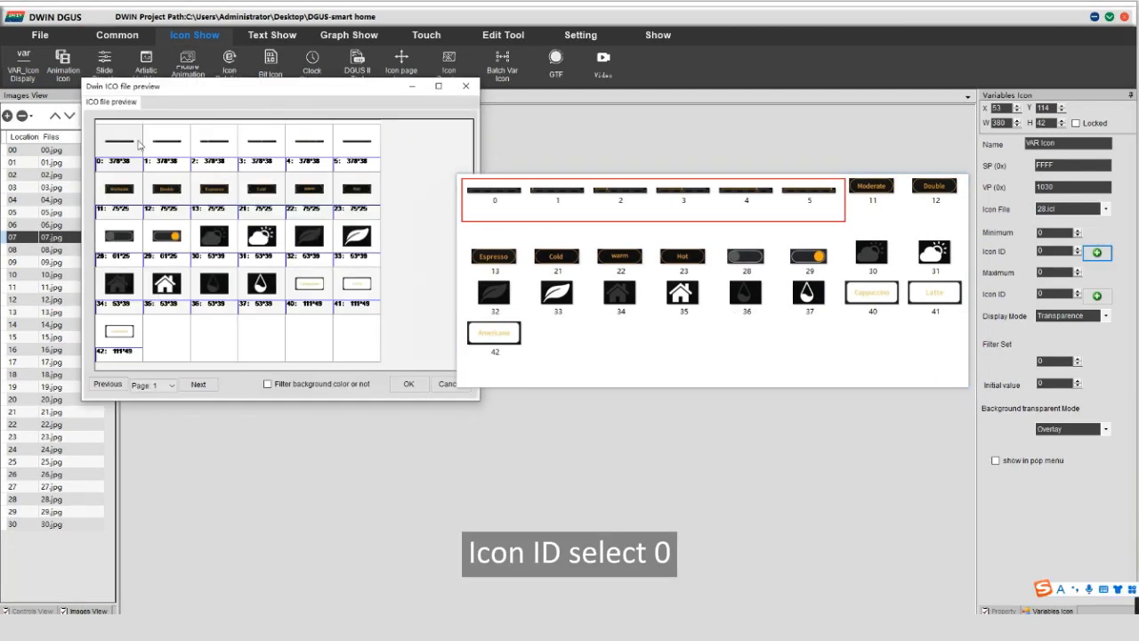
click(408, 384)
click(1041, 272)
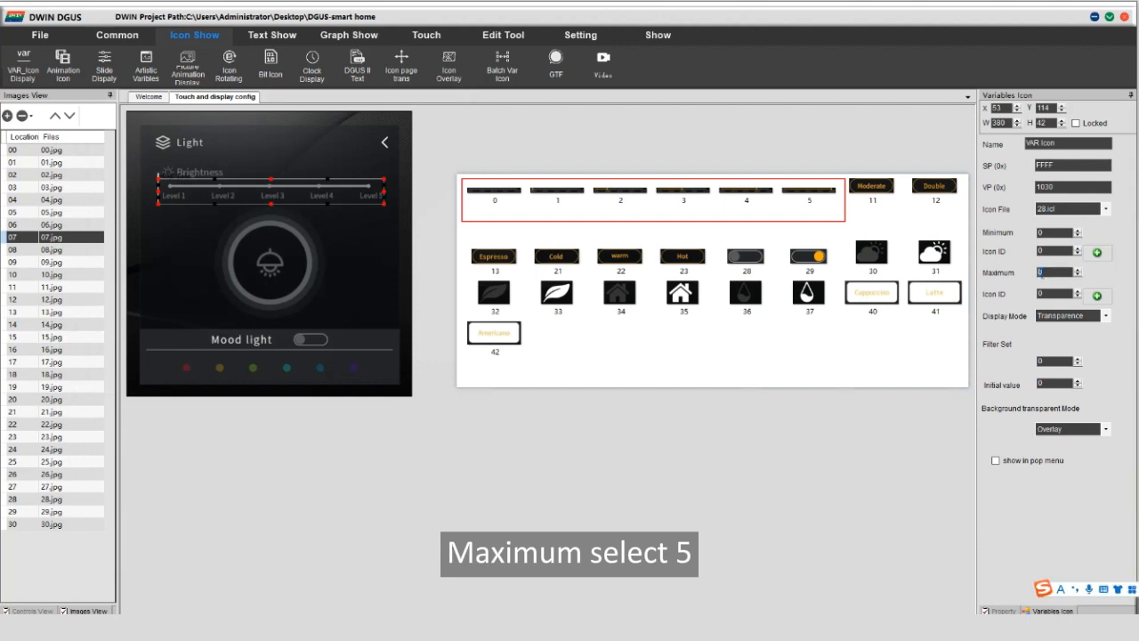
text(5)
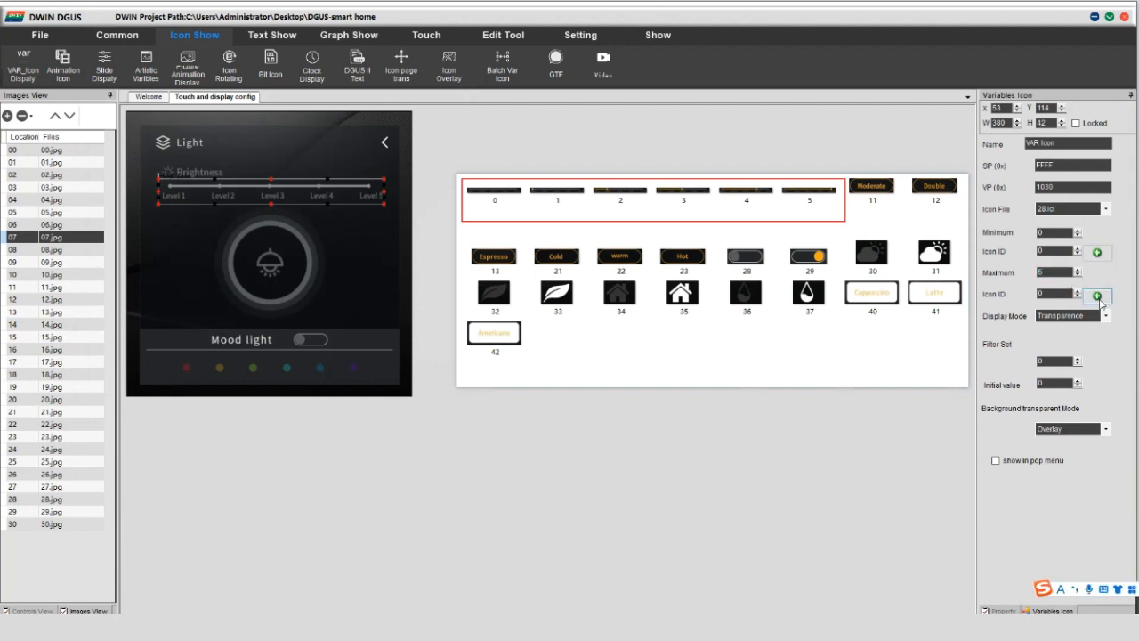
click(1097, 295)
click(424, 400)
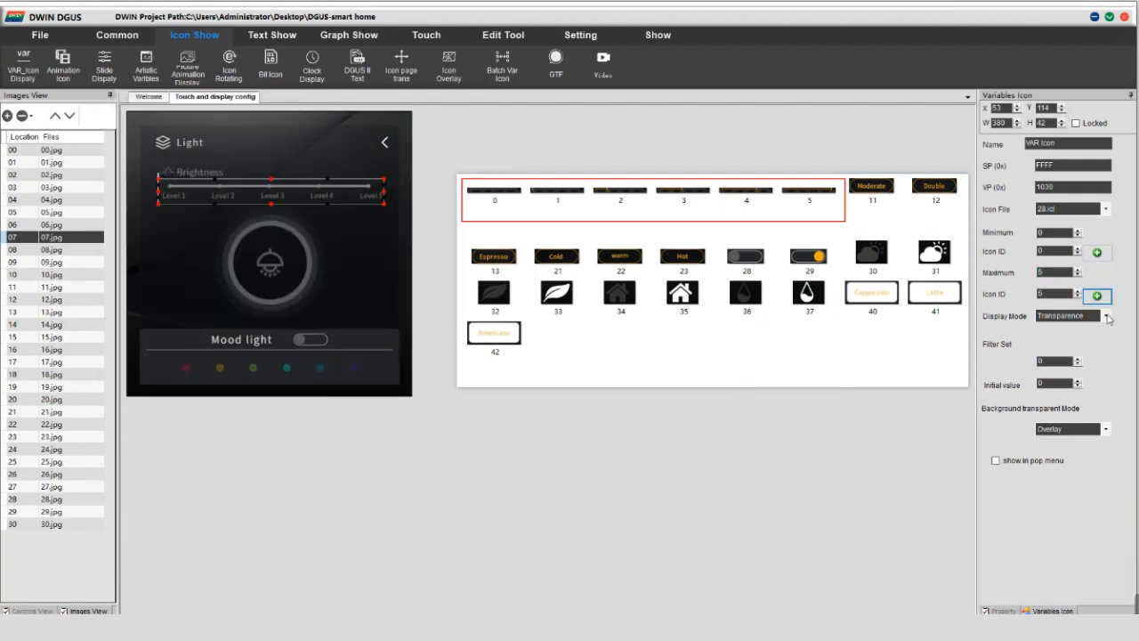
click(1068, 317)
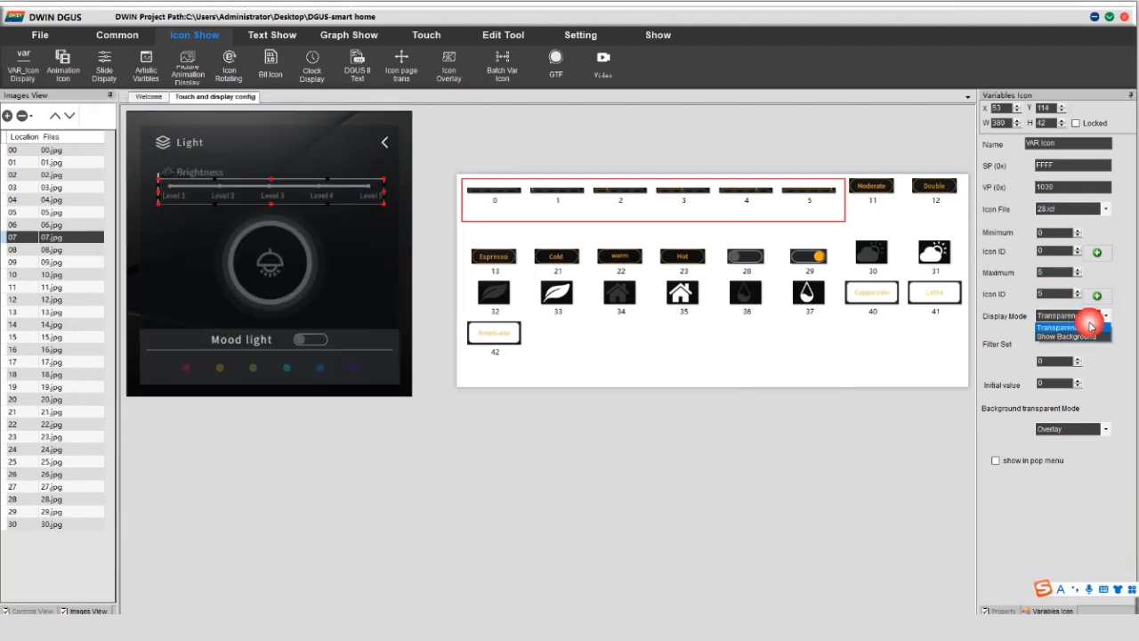
click(1046, 336)
Draw a Return Key Code area about 58 by 72 pixels over Level 1 with key value 0001 and VP address 1030.
click(427, 36)
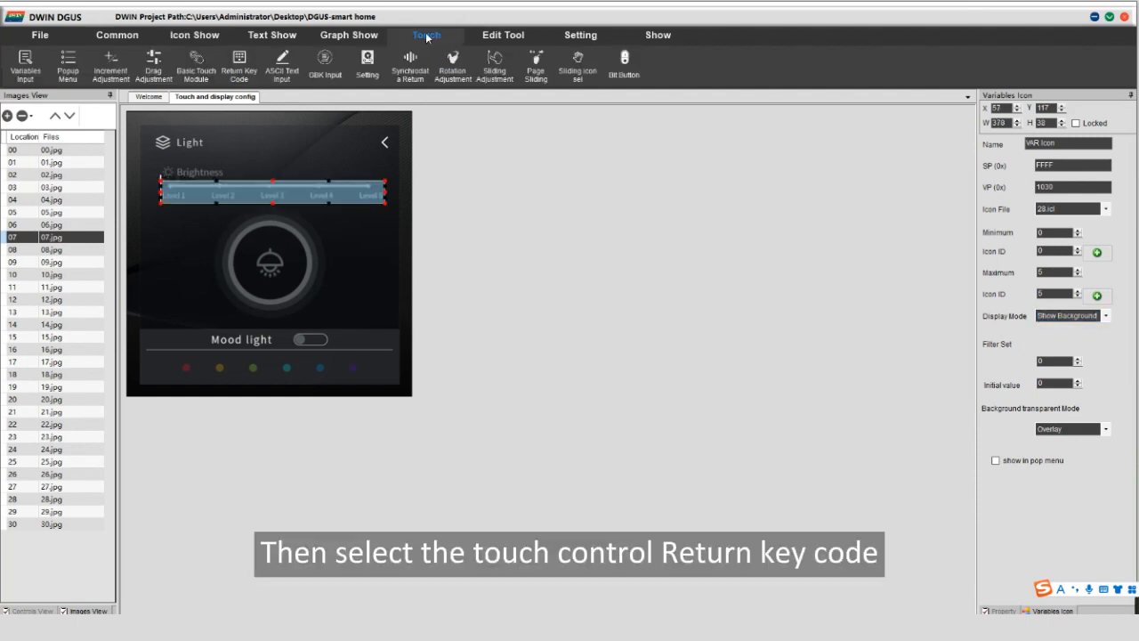
click(238, 64)
drag(158, 170, 195, 216)
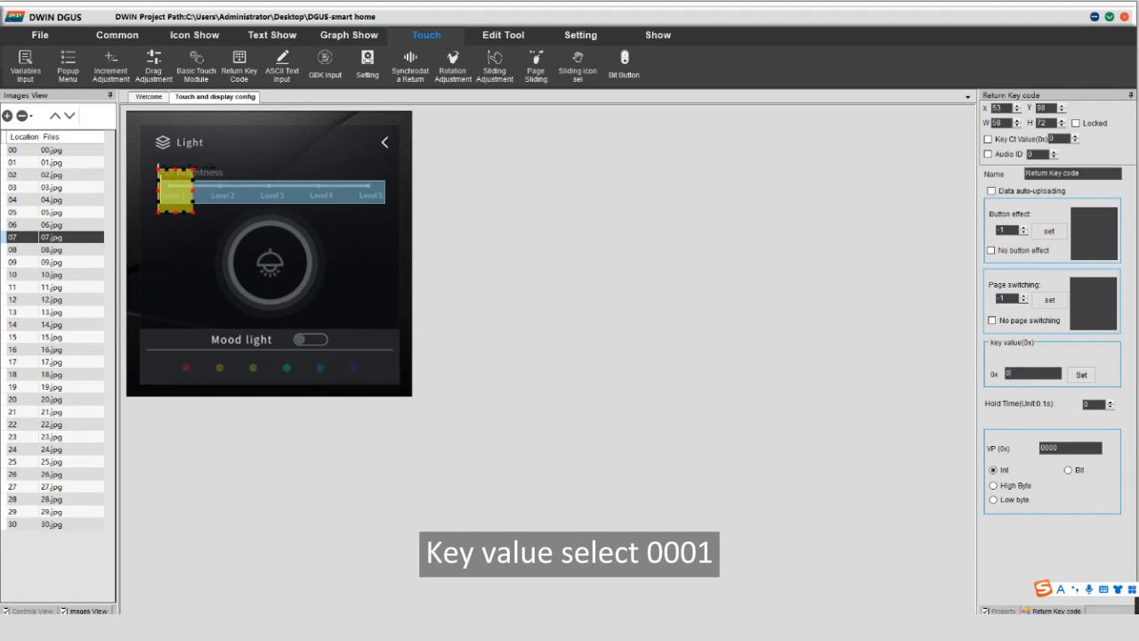
text(10)
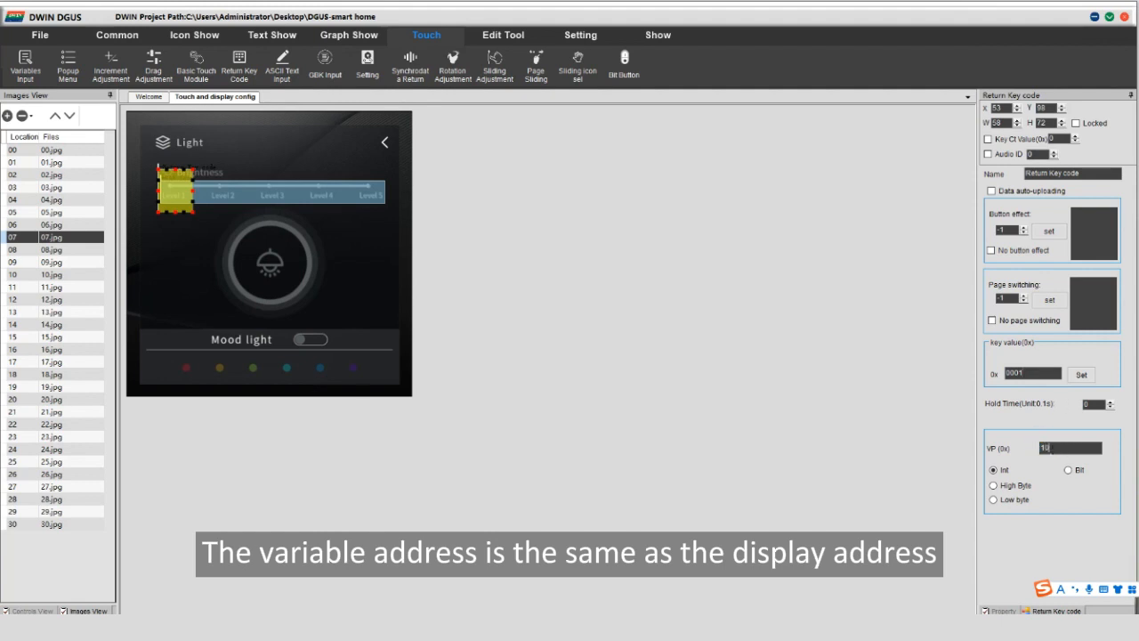
text(30)
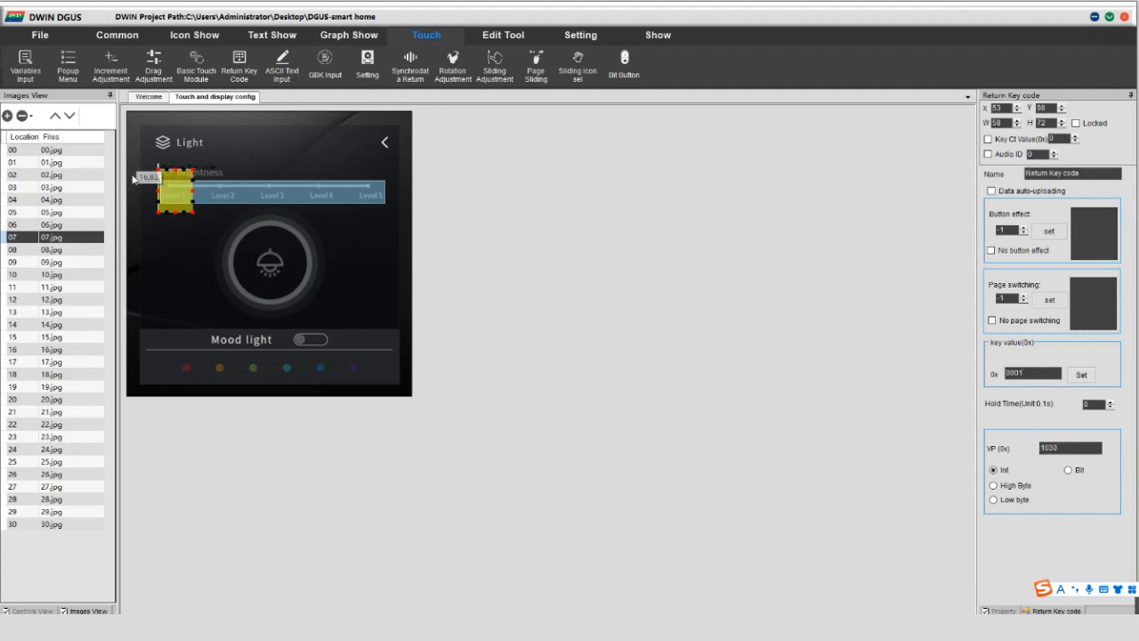
Copy the Level 1 key code control four times and place the copies over Levels 2, 3, 4 and 5.
click(187, 191)
key(ctrl+c)
key(ctrl+v)
key(ctrl+v)
key(ctrl+v)
key(ctrl+v)
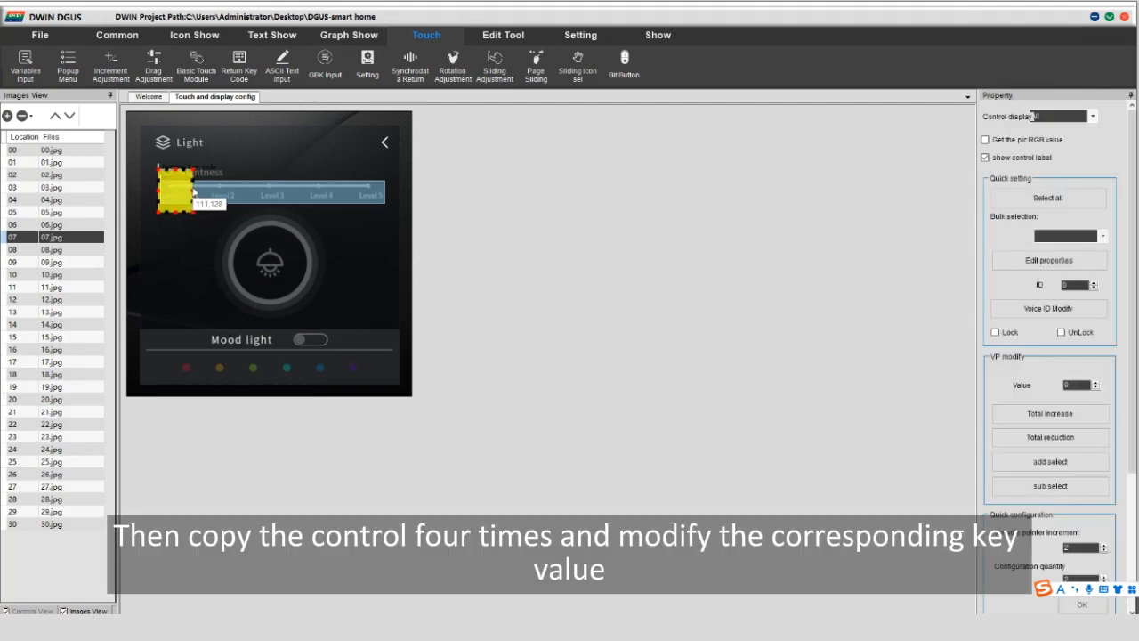
drag(178, 194, 379, 196)
click(174, 196)
Set the key value of the Level 2 control to 0002 and of the Level 3 control to 0003.
click(229, 191)
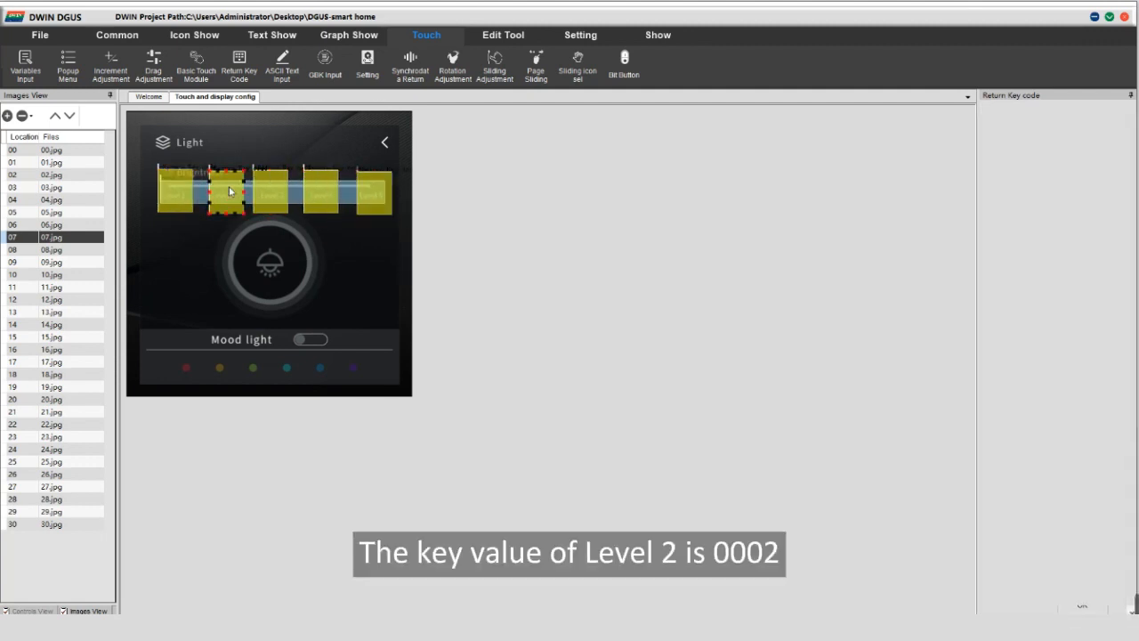
double_click(1035, 374)
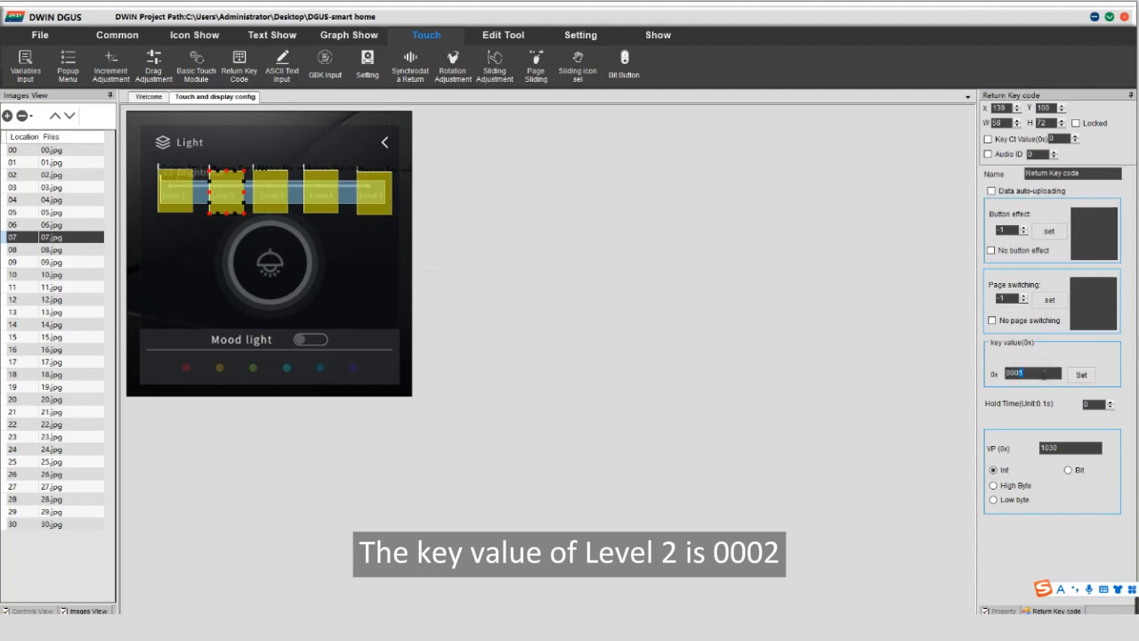
text(0002)
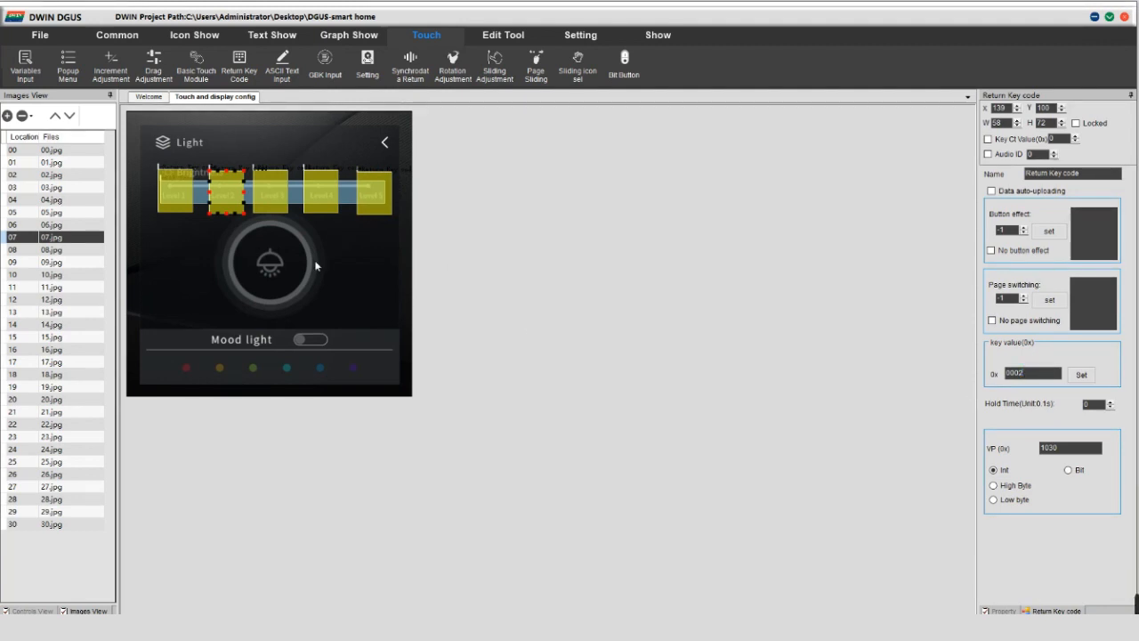
click(281, 194)
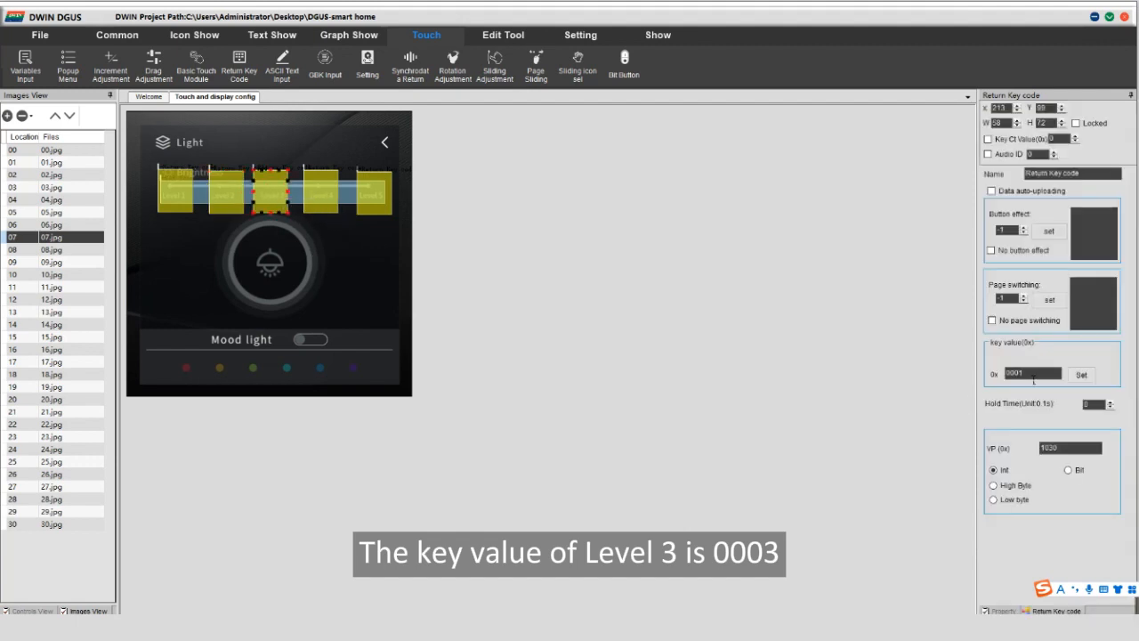
double_click(1025, 373)
text(0003)
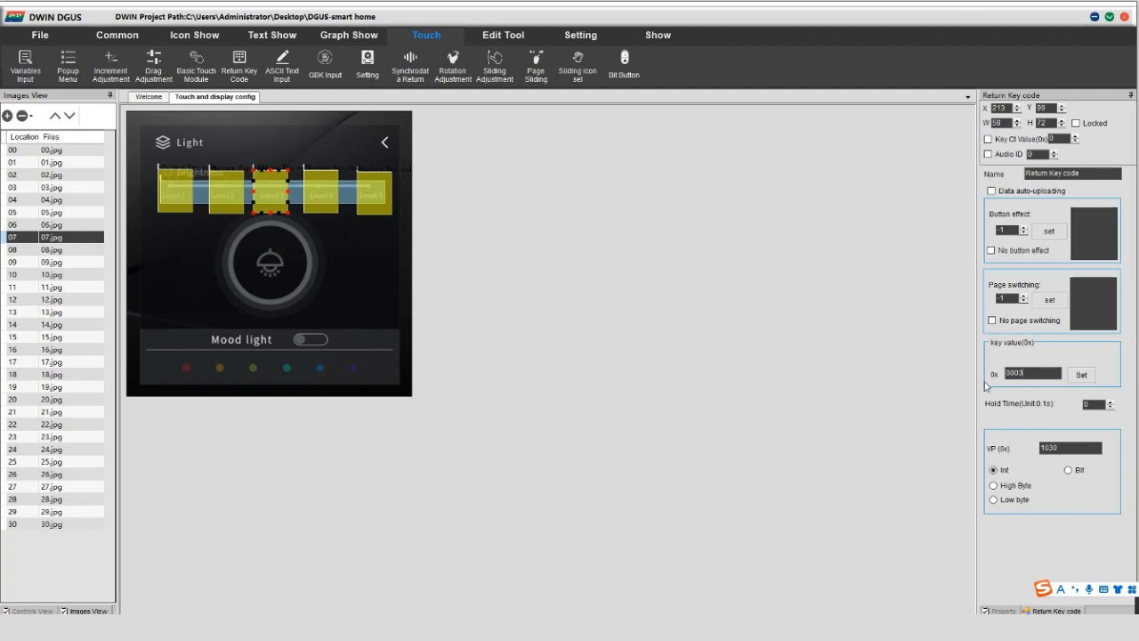
Change the key value of the Level 4 control and set the Level 5 control's key value to 0005.
click(326, 193)
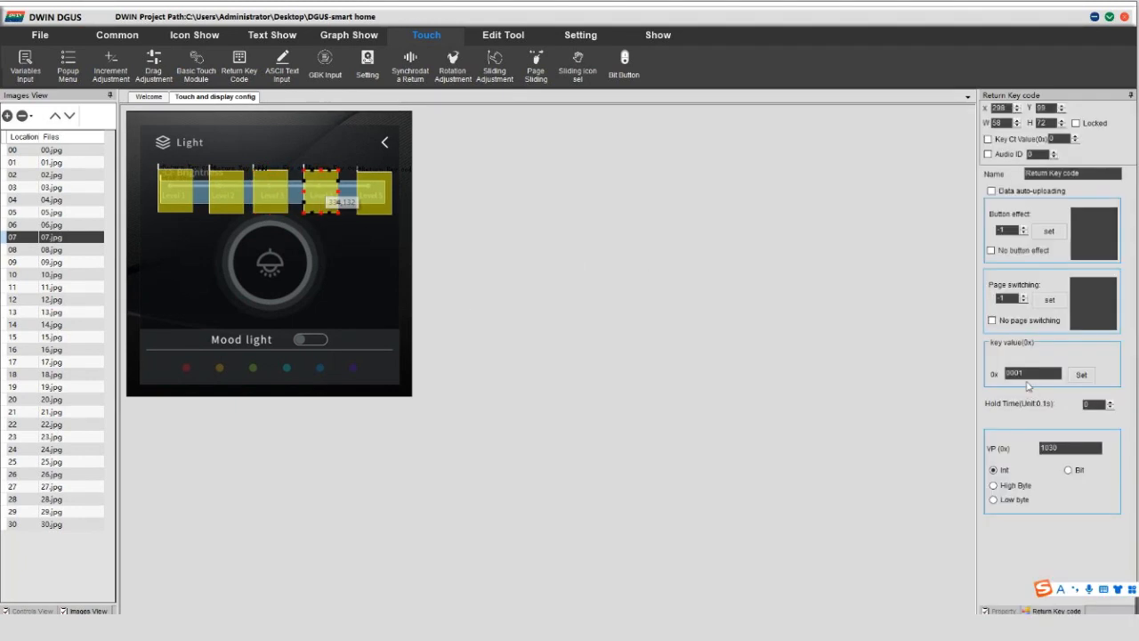
click(1024, 373)
click(372, 196)
text(5)
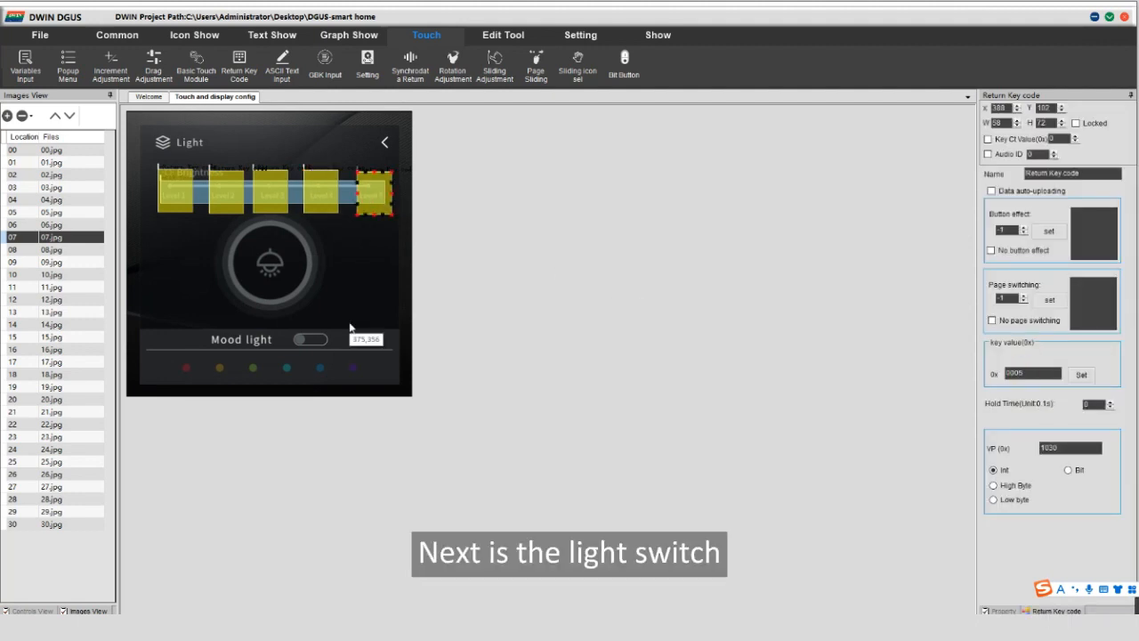
Draw a Basic Touch area about 83 by 41 pixels over the Mood light switch and set its page switching to page 8.
click(198, 69)
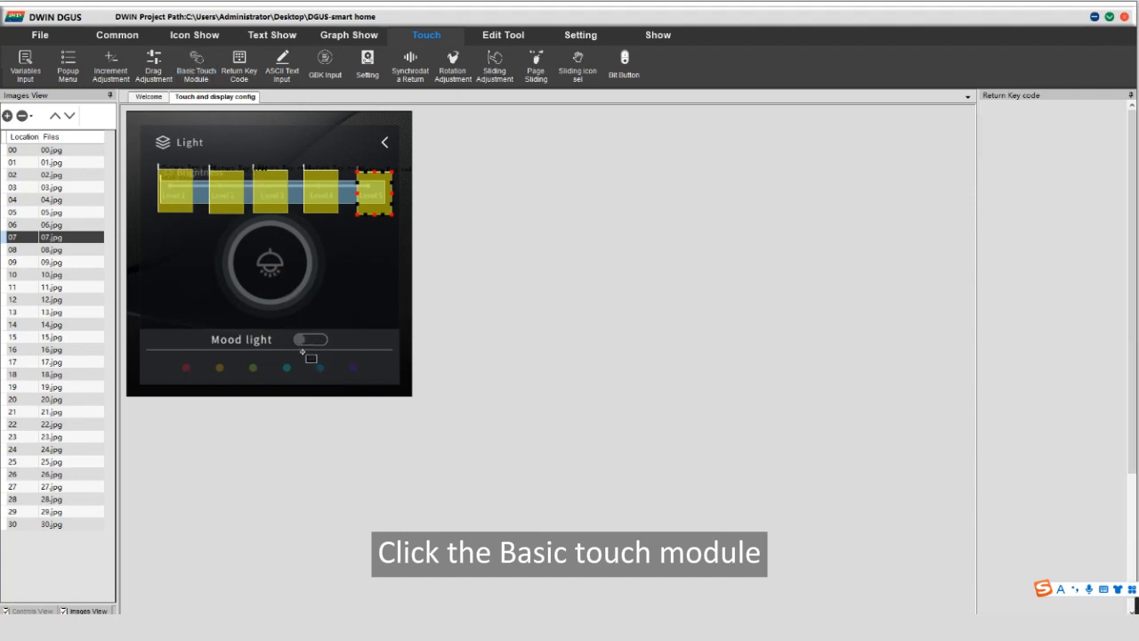
drag(287, 326, 340, 355)
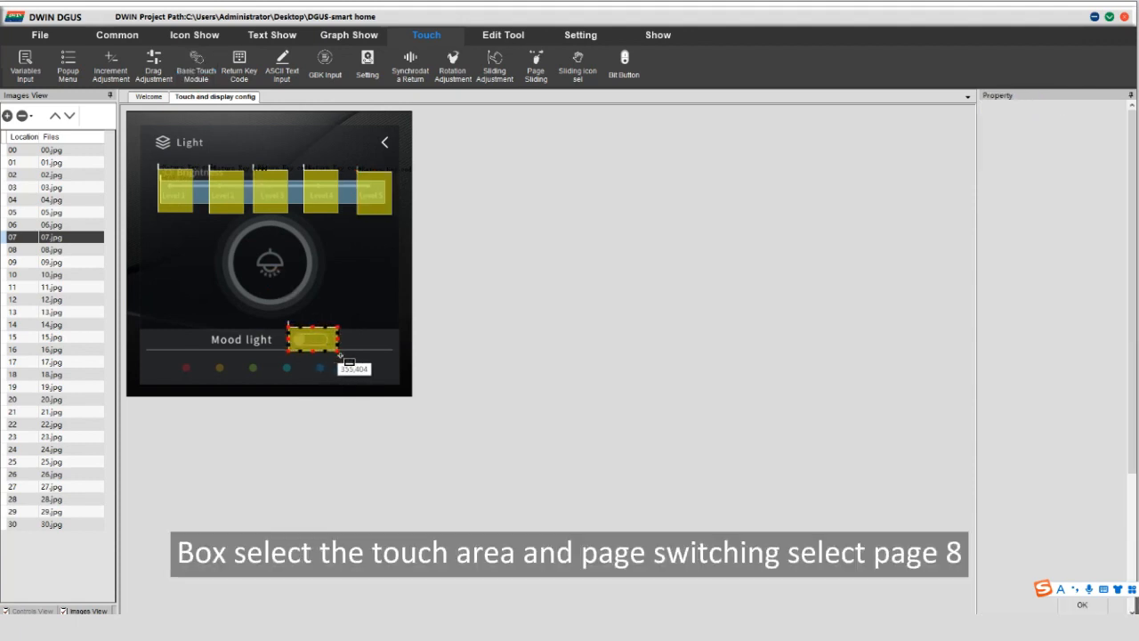
click(1049, 300)
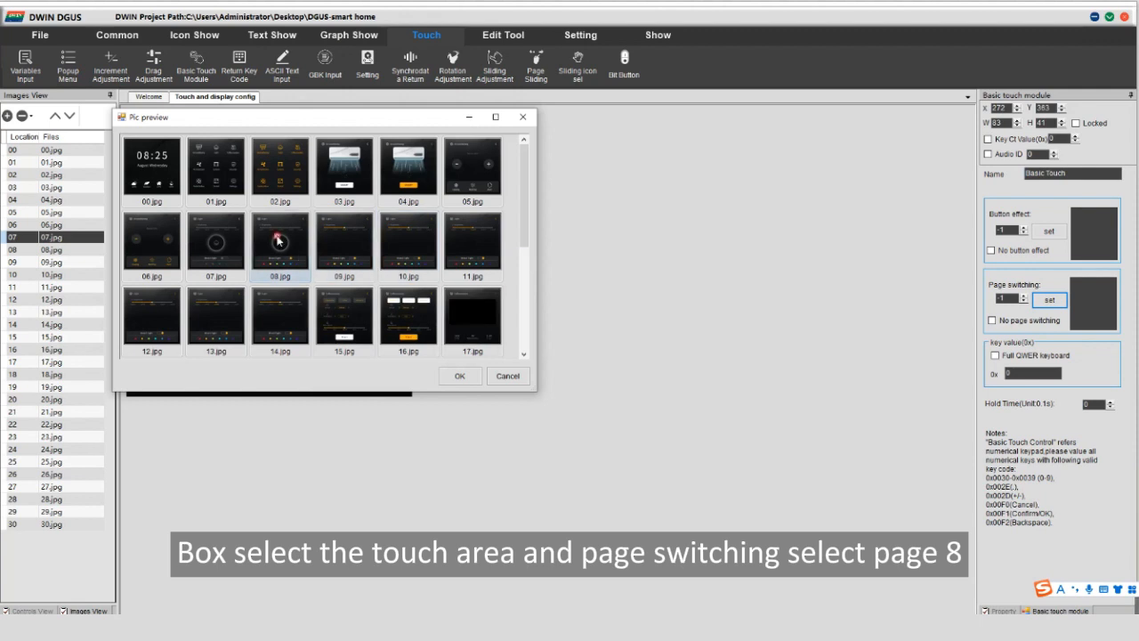
click(460, 376)
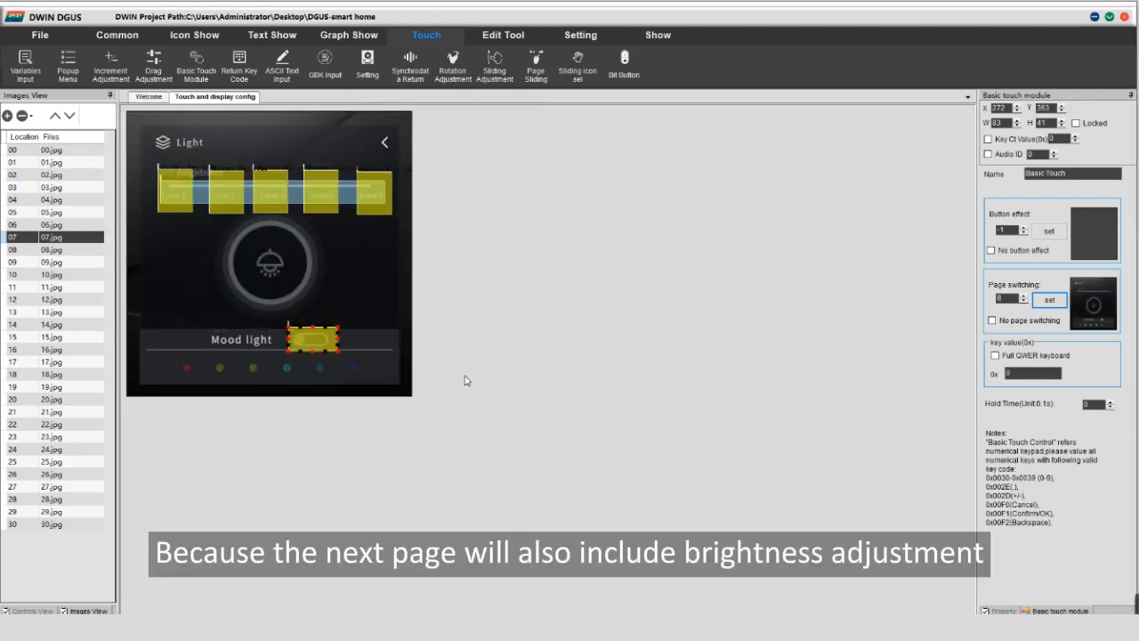
Copy the brightness display and the five level touch controls from page 07 to page 08.
click(540, 323)
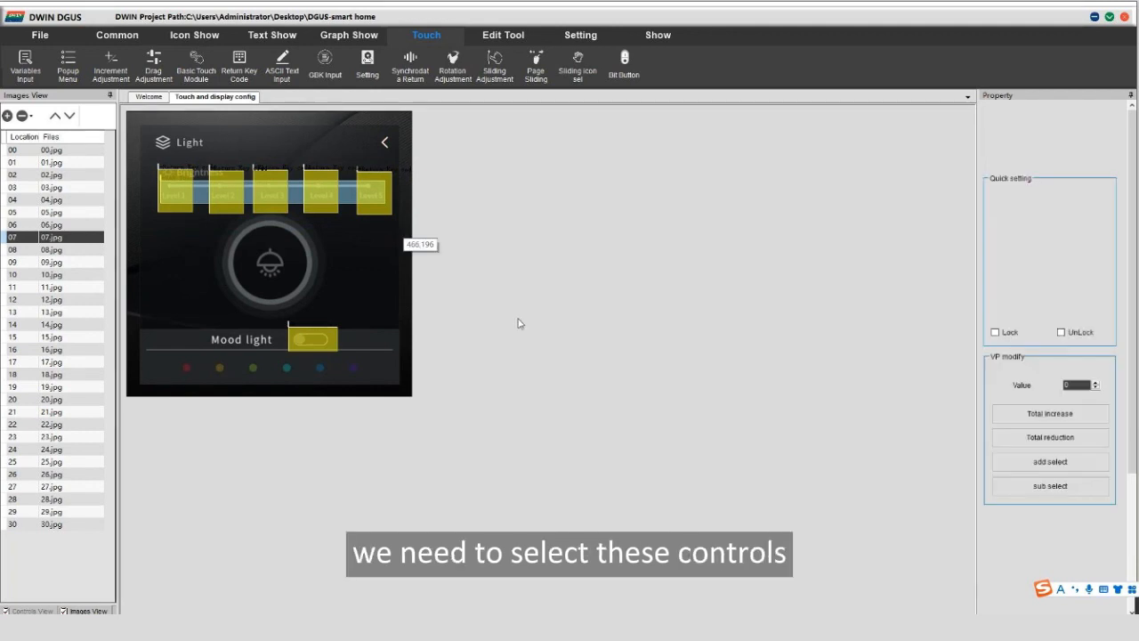
drag(164, 201, 399, 235)
click(69, 251)
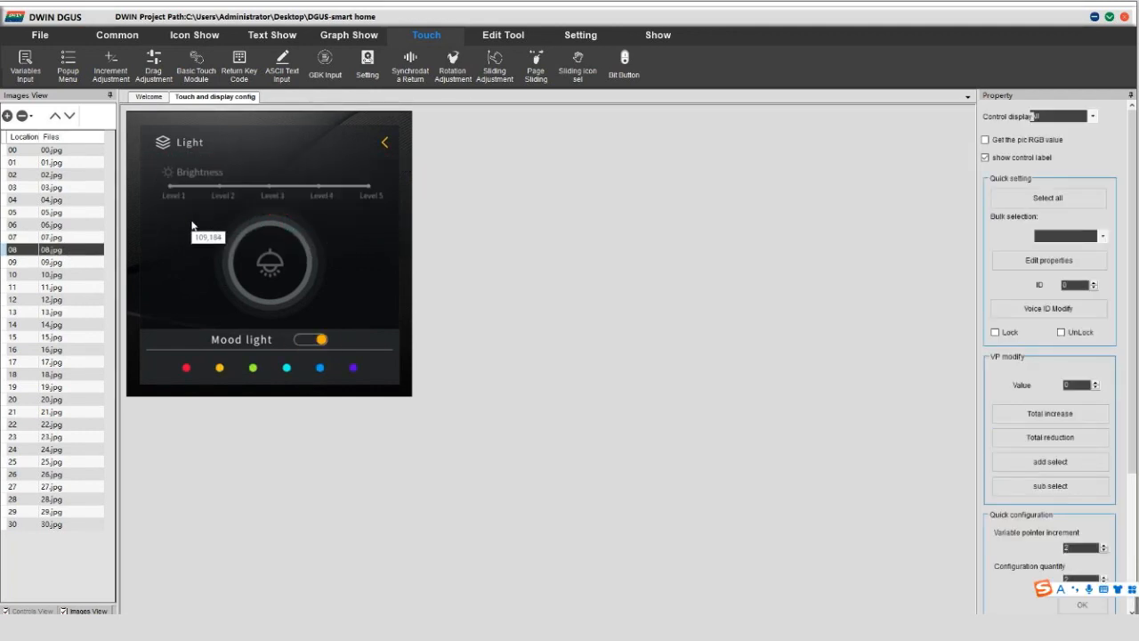
key(ctrl+v)
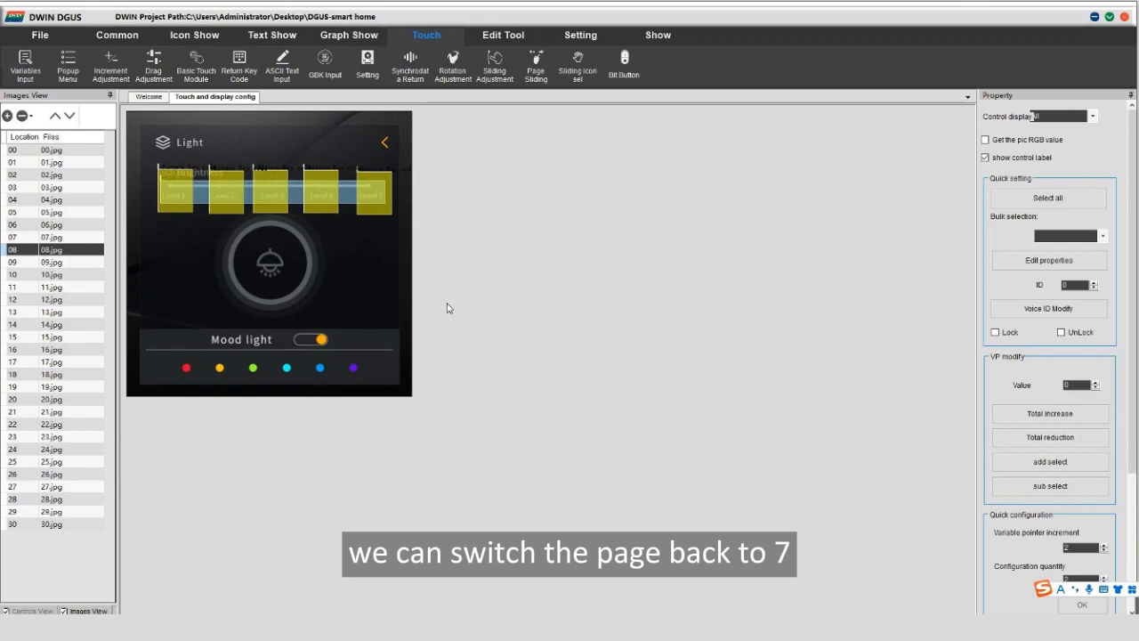
Draw a Basic Touch area about 84 by 36 pixels over page 08's Mood light switch and set its page switching to page 7.
click(189, 78)
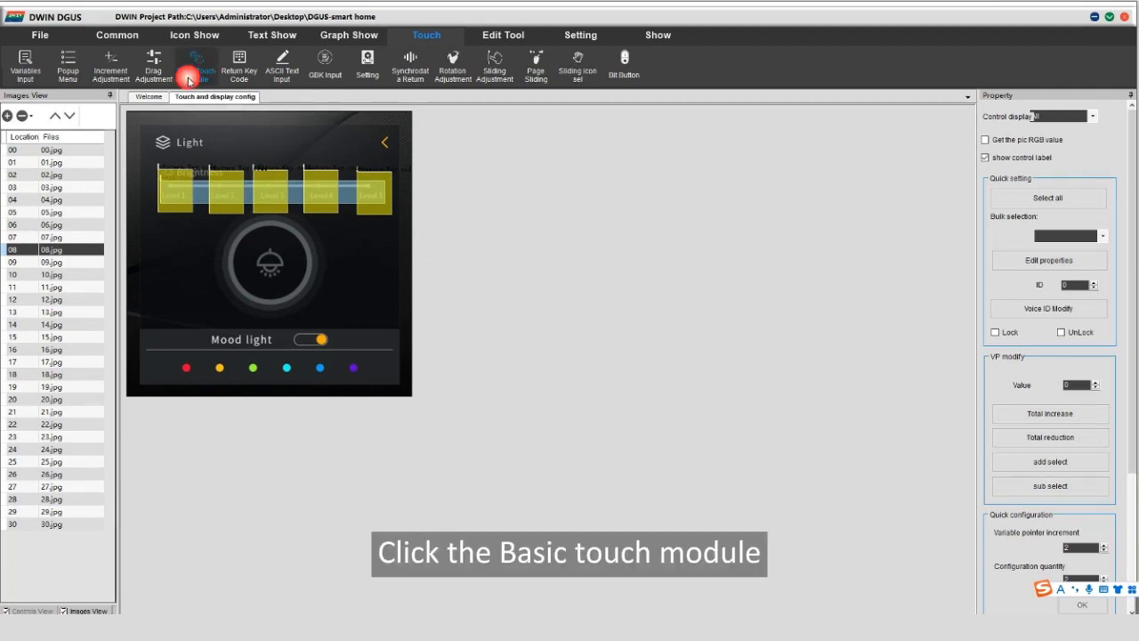
drag(285, 326, 339, 352)
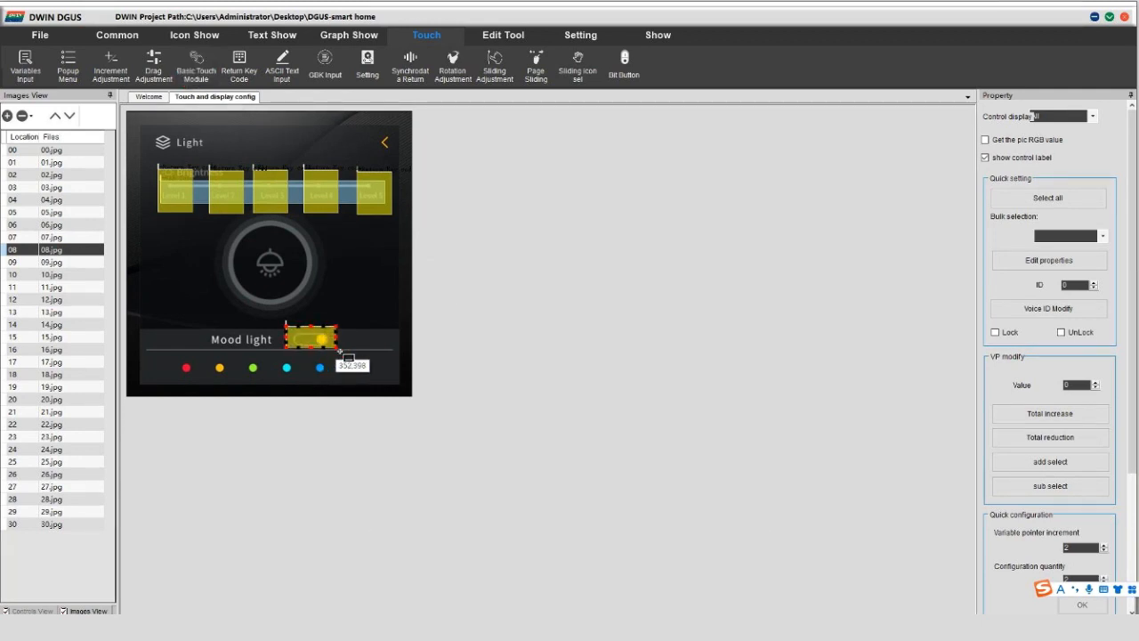
click(1054, 301)
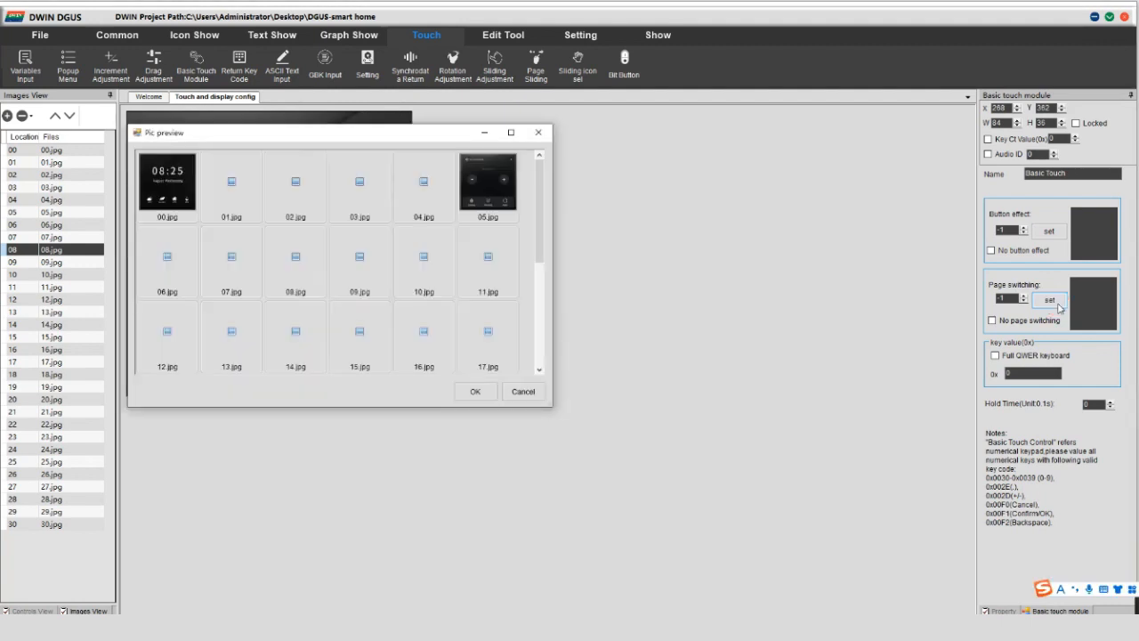
click(233, 267)
click(481, 392)
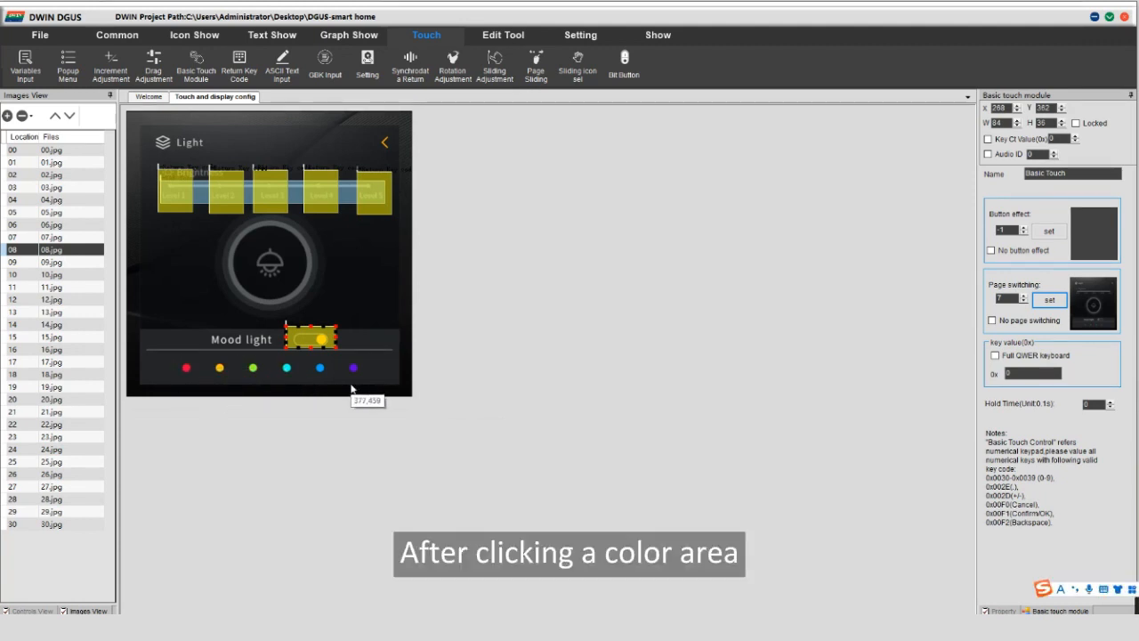
Look through the pages from 09 to 14 to examine their mood light colours.
click(55, 265)
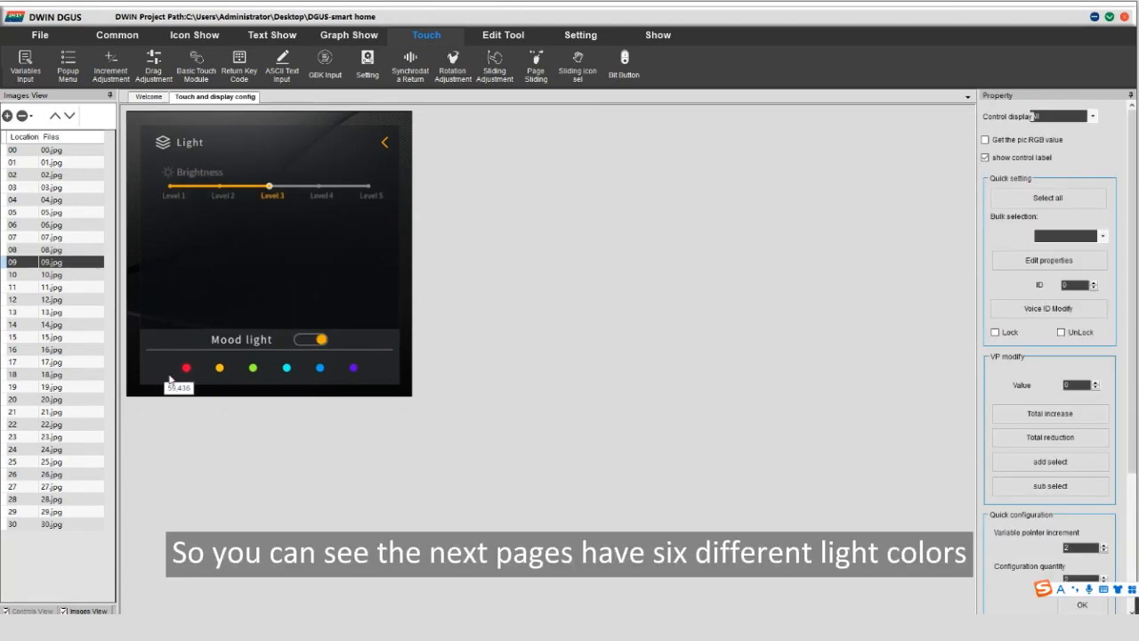
click(67, 276)
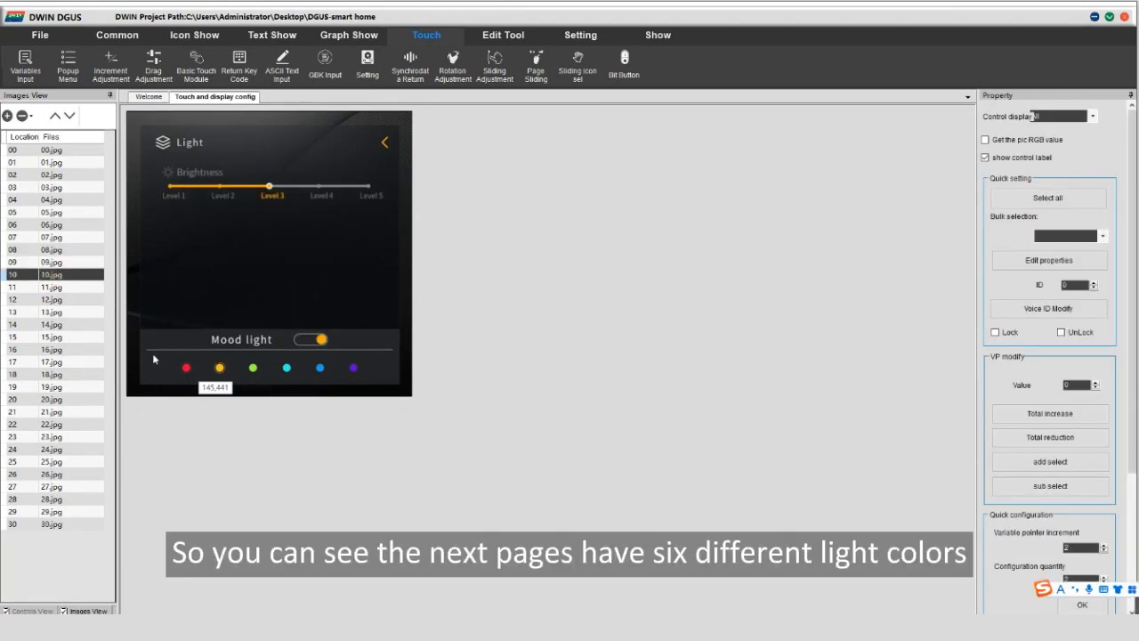
click(59, 300)
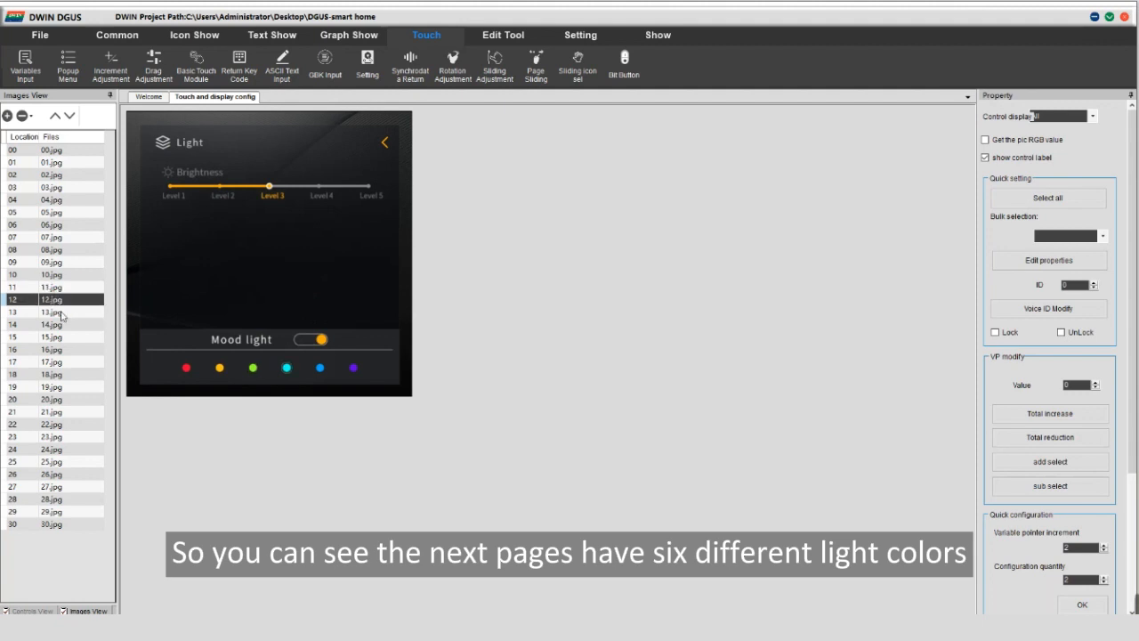
click(59, 312)
click(57, 326)
Draw a Basic Touch area about 38 by 60 pixels over the red dot on page 08 and set its page switching to page 9.
click(49, 251)
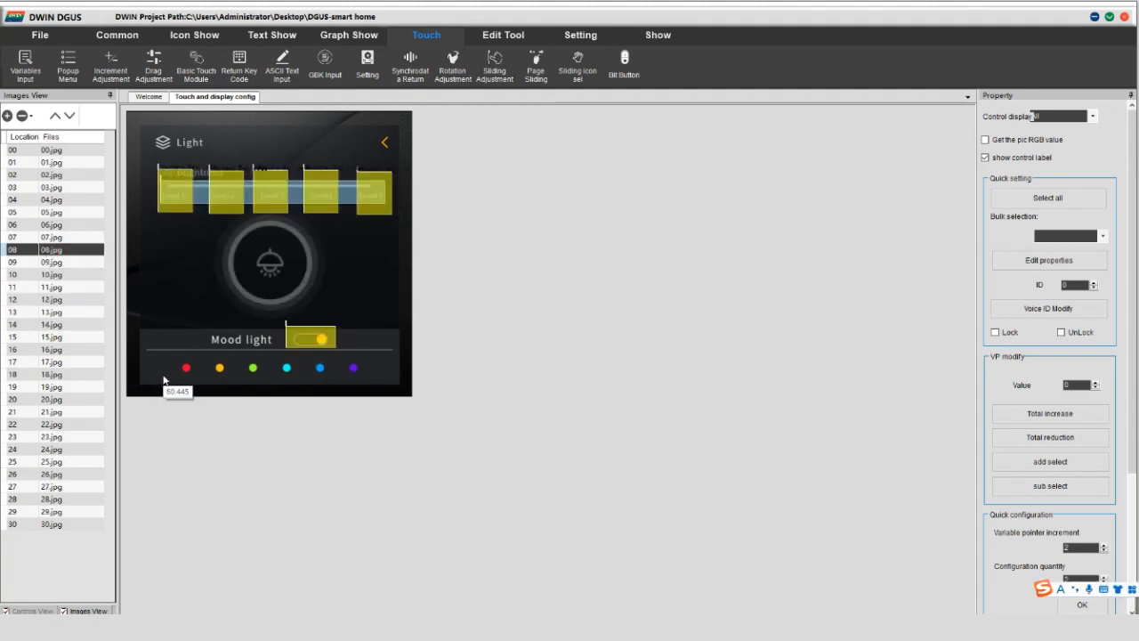
click(196, 64)
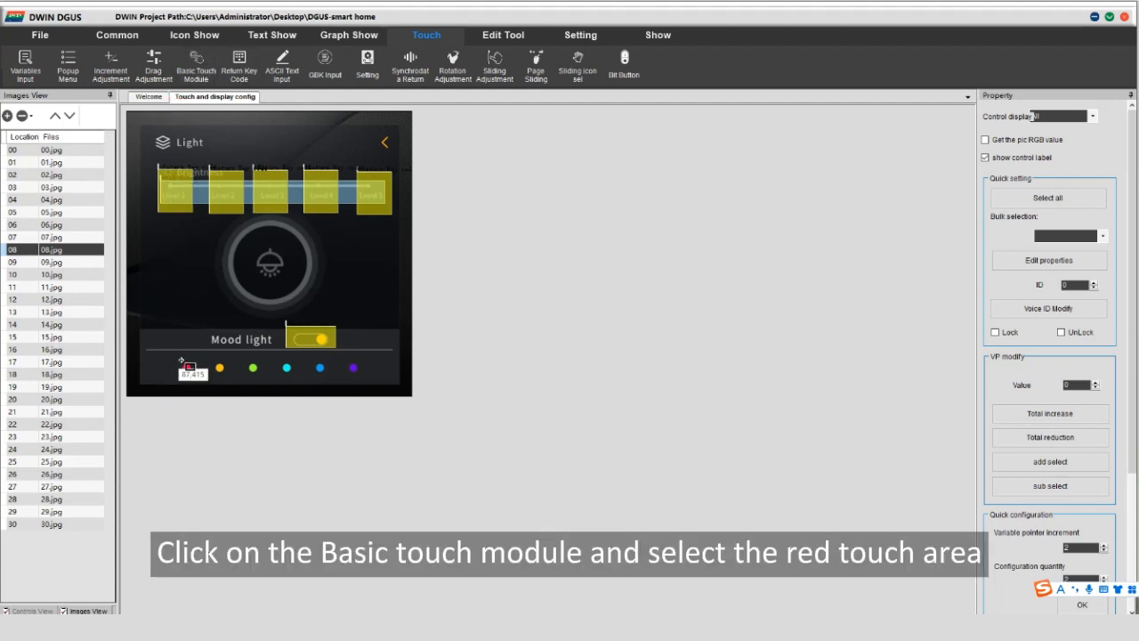
drag(173, 349, 200, 389)
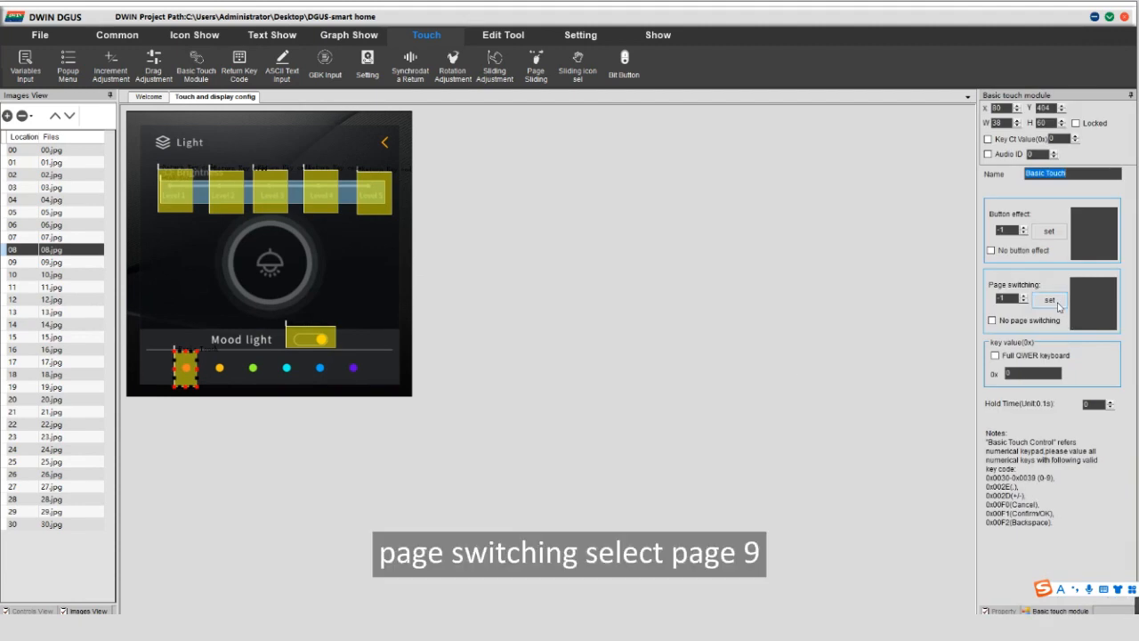
click(1050, 299)
click(383, 282)
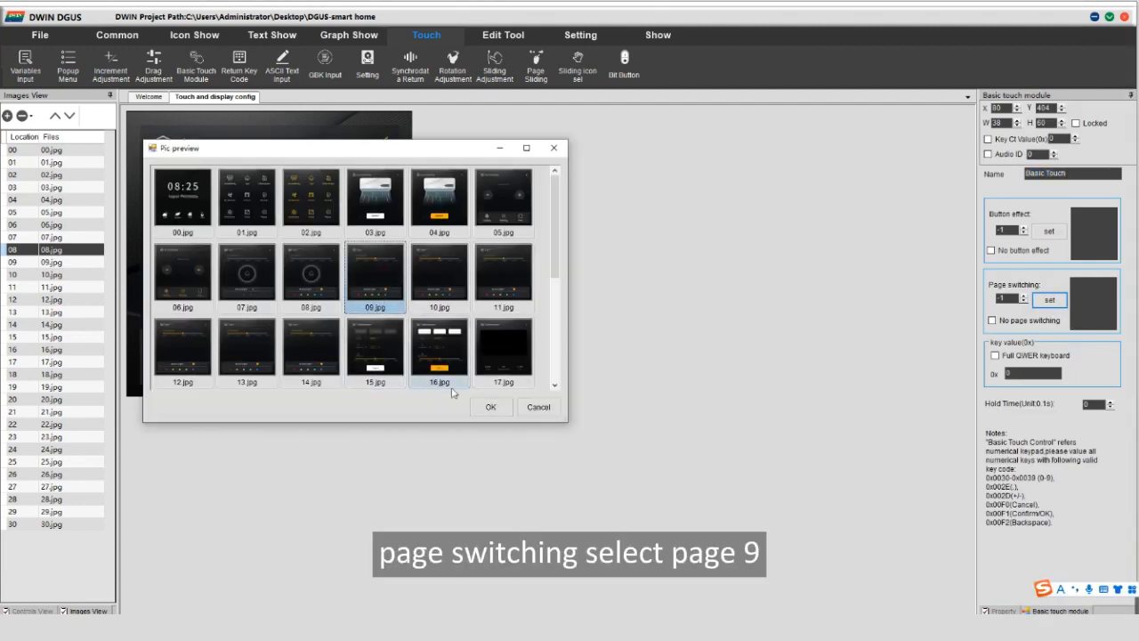
click(489, 406)
Copy the red touch area five times and place the copies over the yellow, green, cyan, blue and purple dots.
click(188, 367)
key(ctrl+c)
key(ctrl+v)
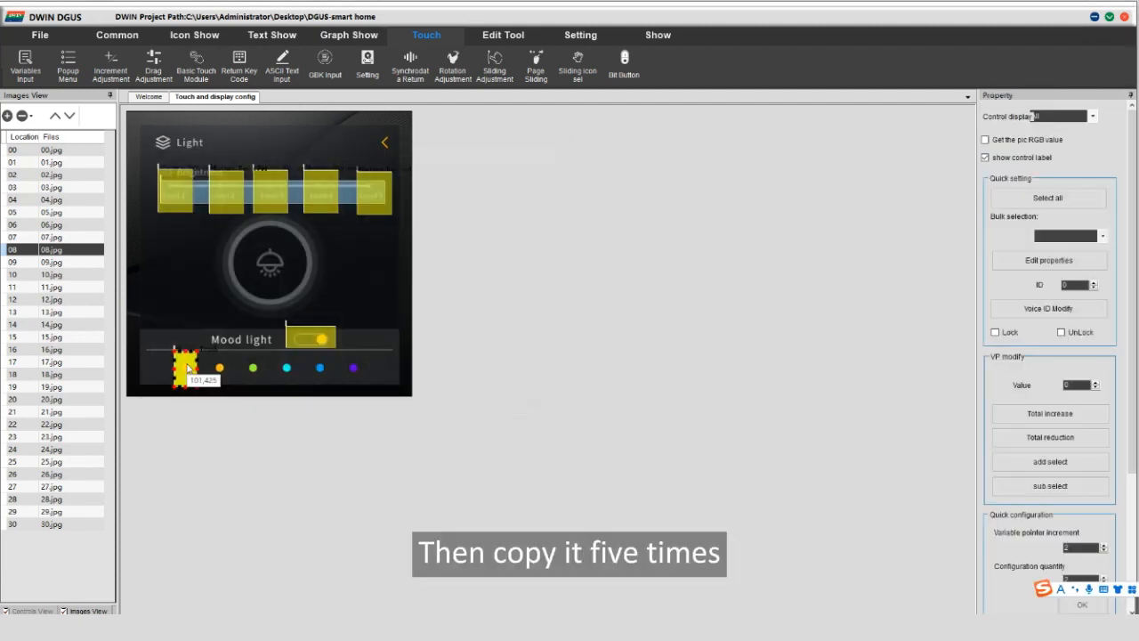
drag(187, 368, 321, 373)
drag(186, 371, 354, 372)
click(456, 444)
Set the page switching of the yellow touch area to page 10 and of the green one to page 11.
click(223, 376)
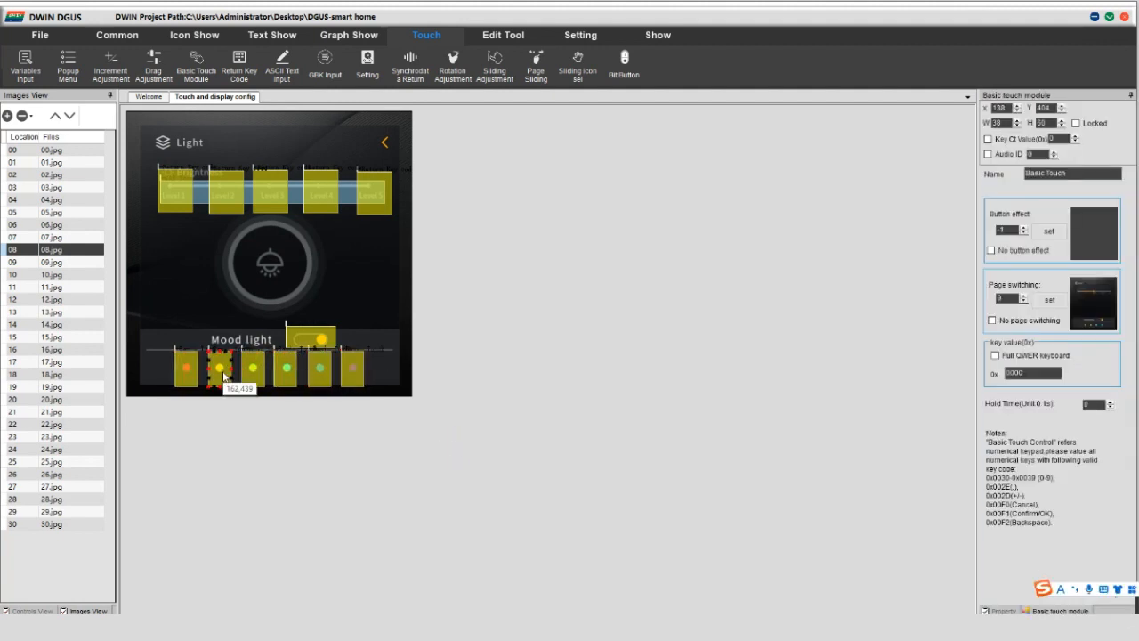
double_click(1003, 300)
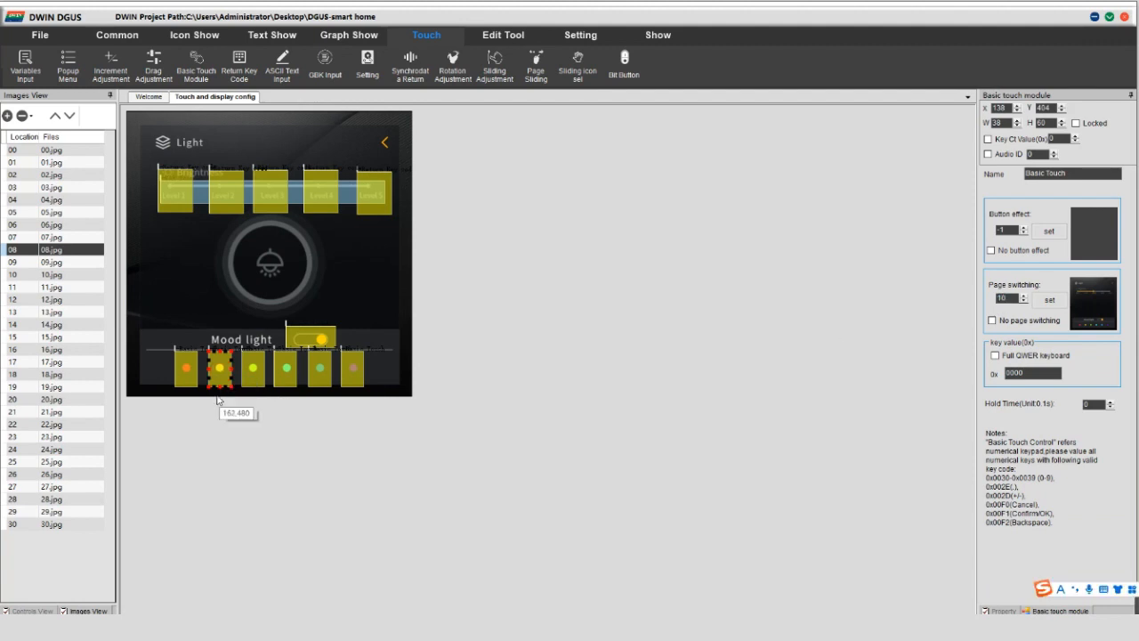
click(253, 368)
double_click(1007, 300)
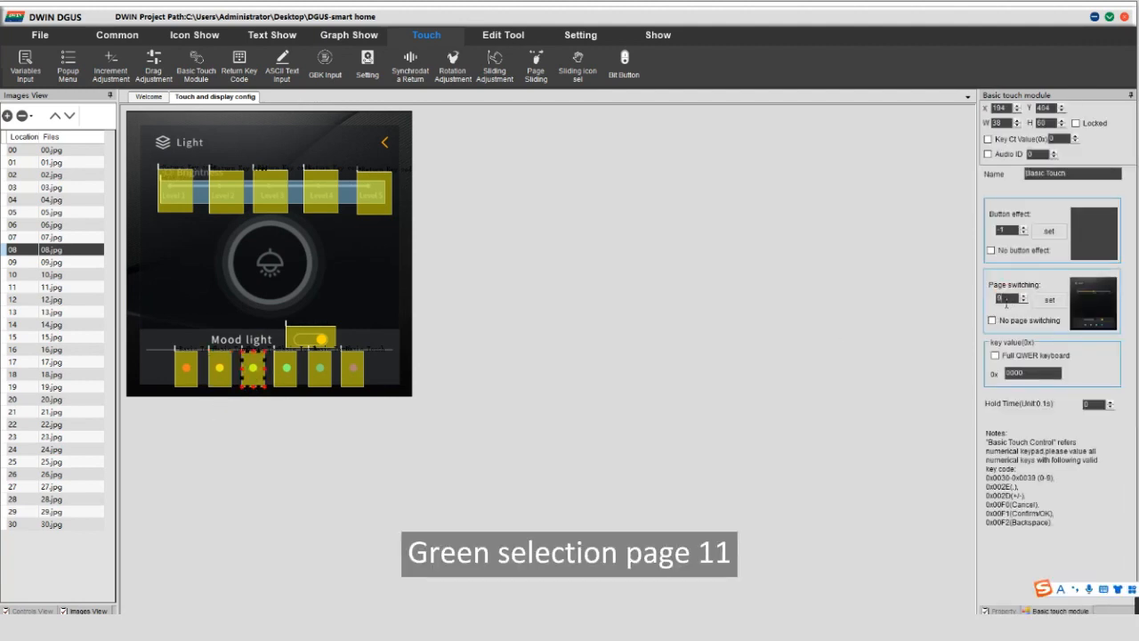
Change the cyan touch area's page switching, and set the blue one to page 13 and the purple one to page 14.
click(286, 368)
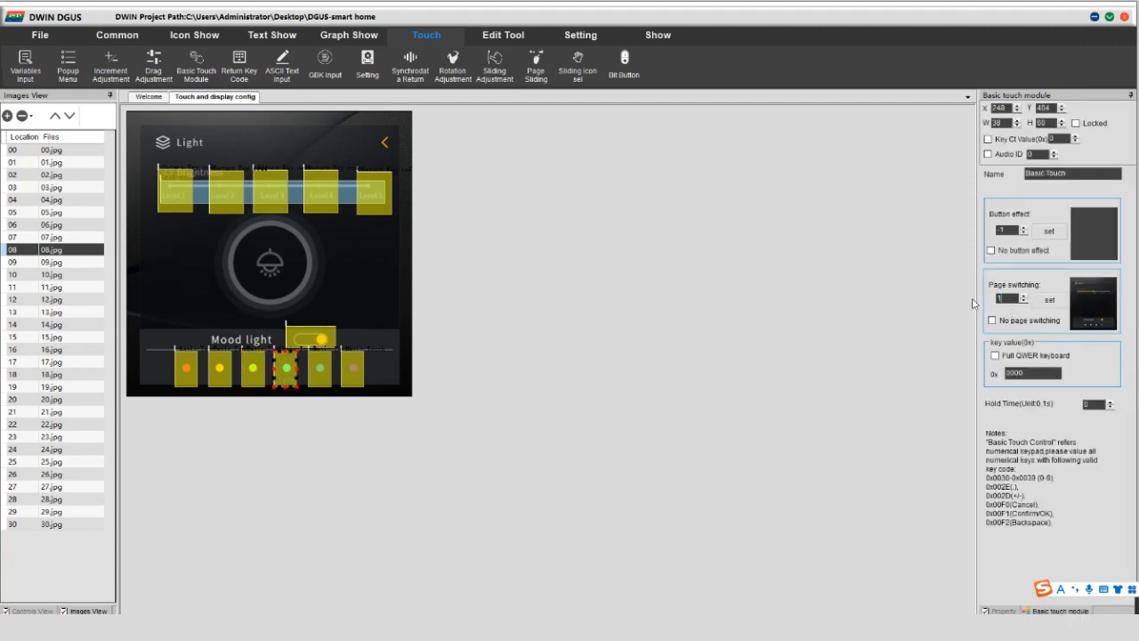
click(320, 367)
click(989, 297)
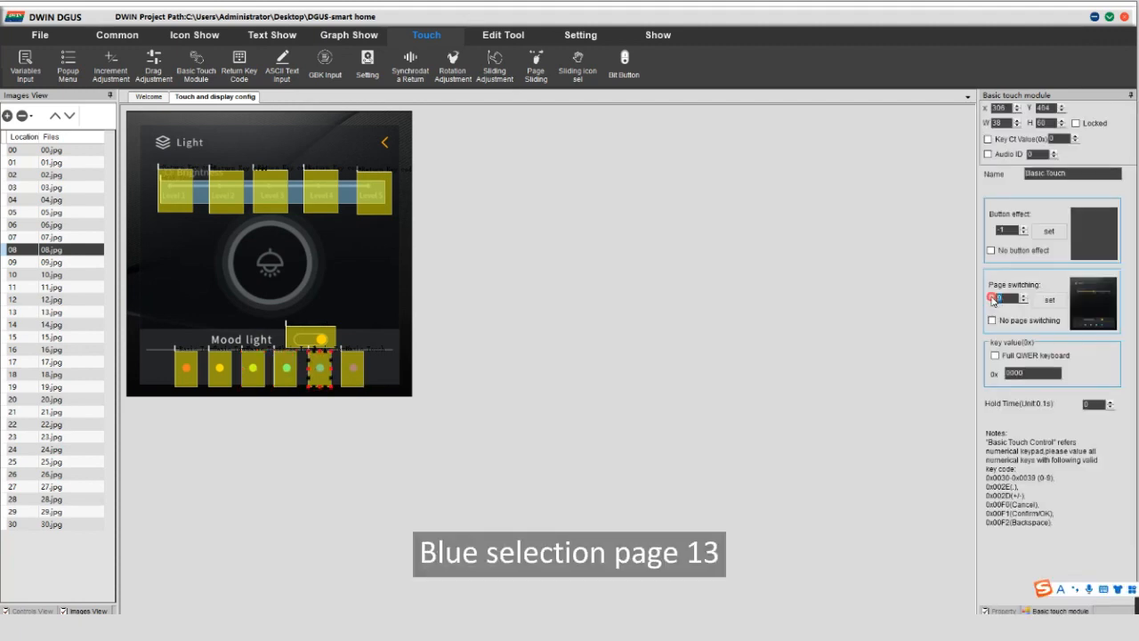
click(347, 369)
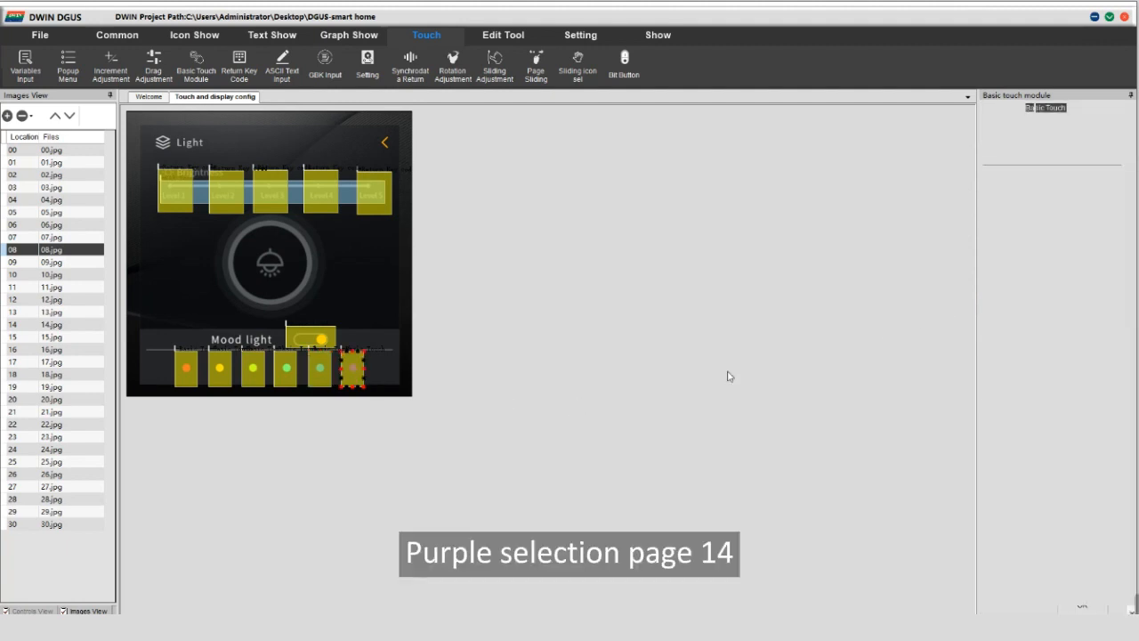
click(998, 297)
click(602, 408)
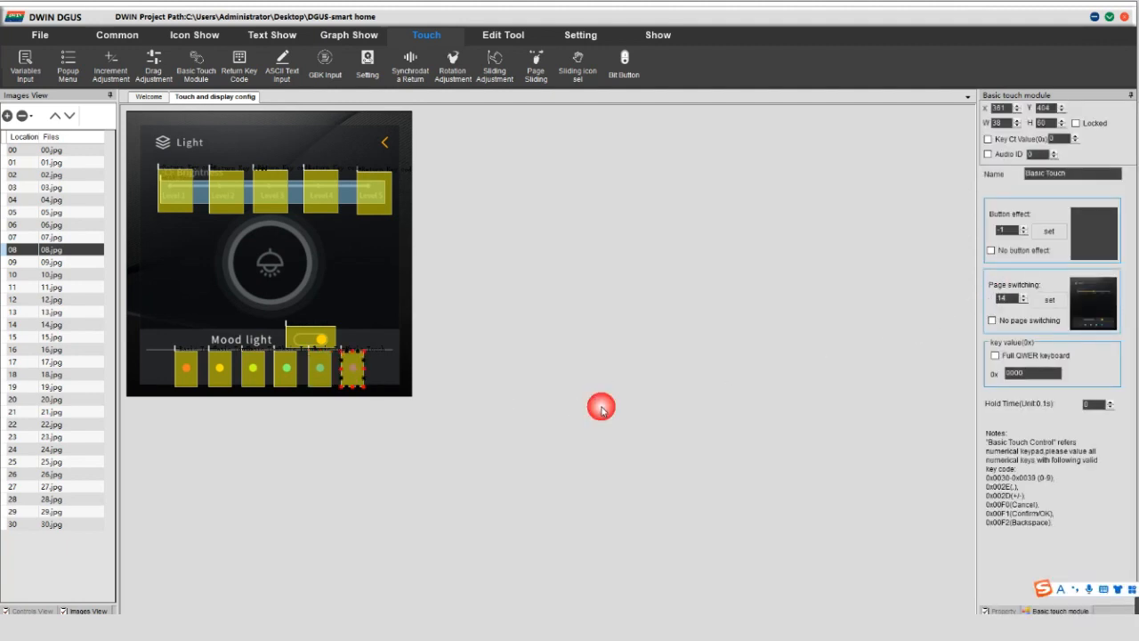
Copy all the controls of page 08 to page 09.
drag(138, 151, 399, 395)
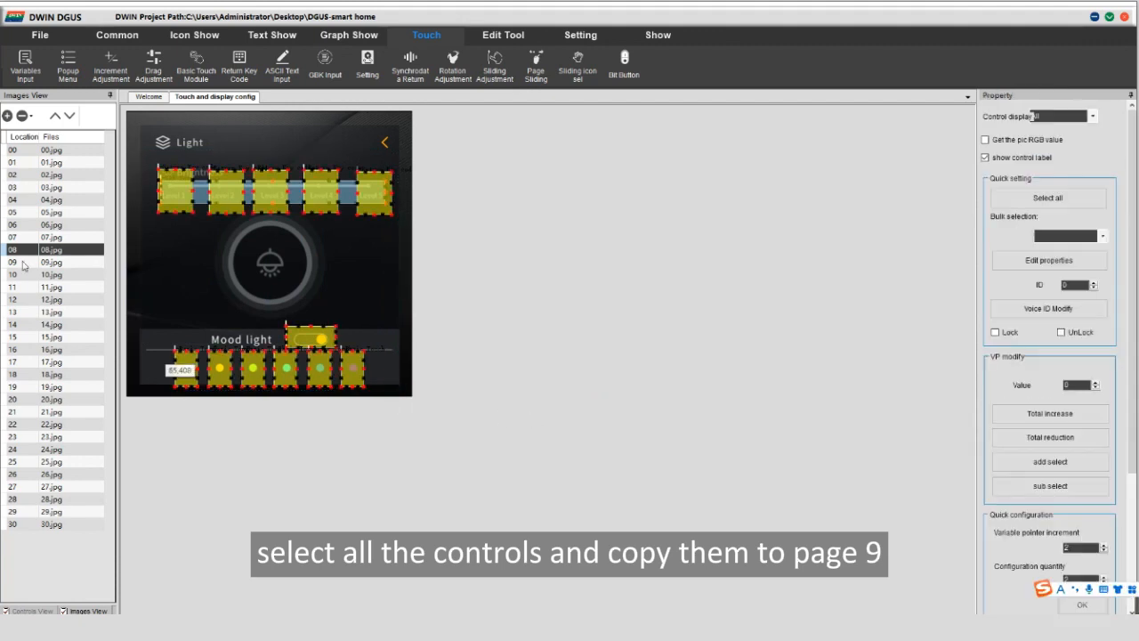
click(62, 264)
click(210, 231)
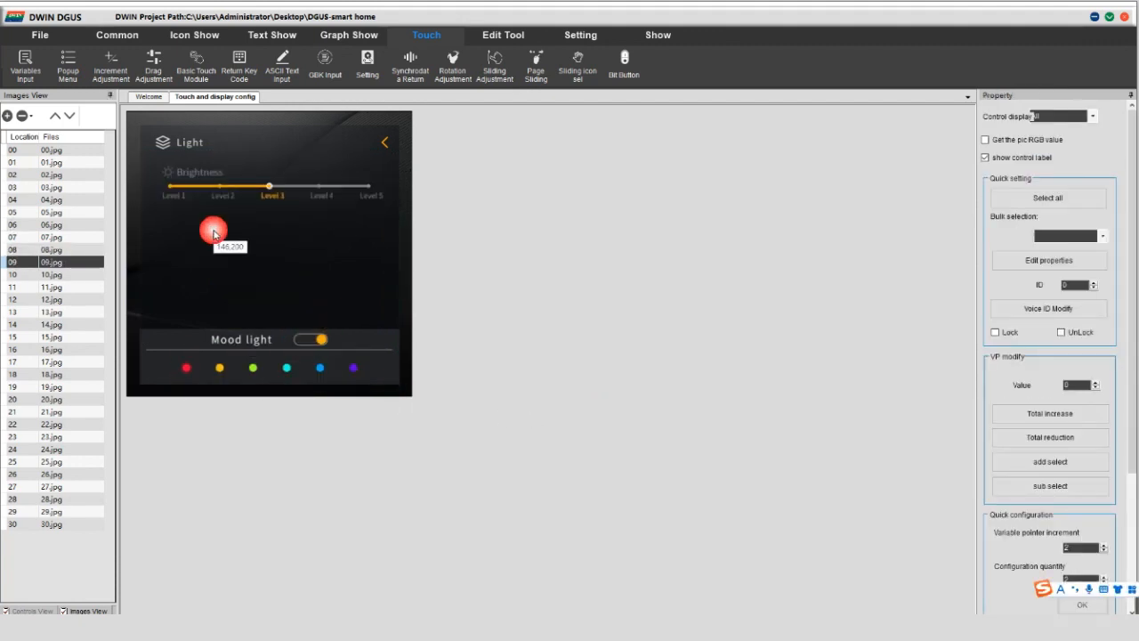
key(ctrl+v)
click(320, 269)
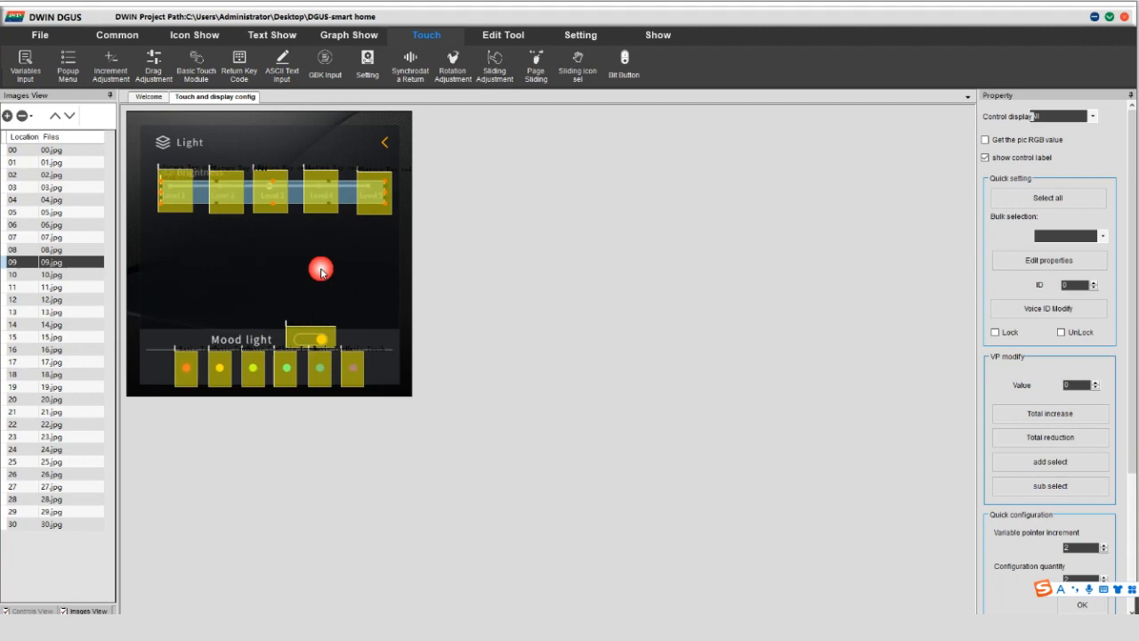
click(492, 302)
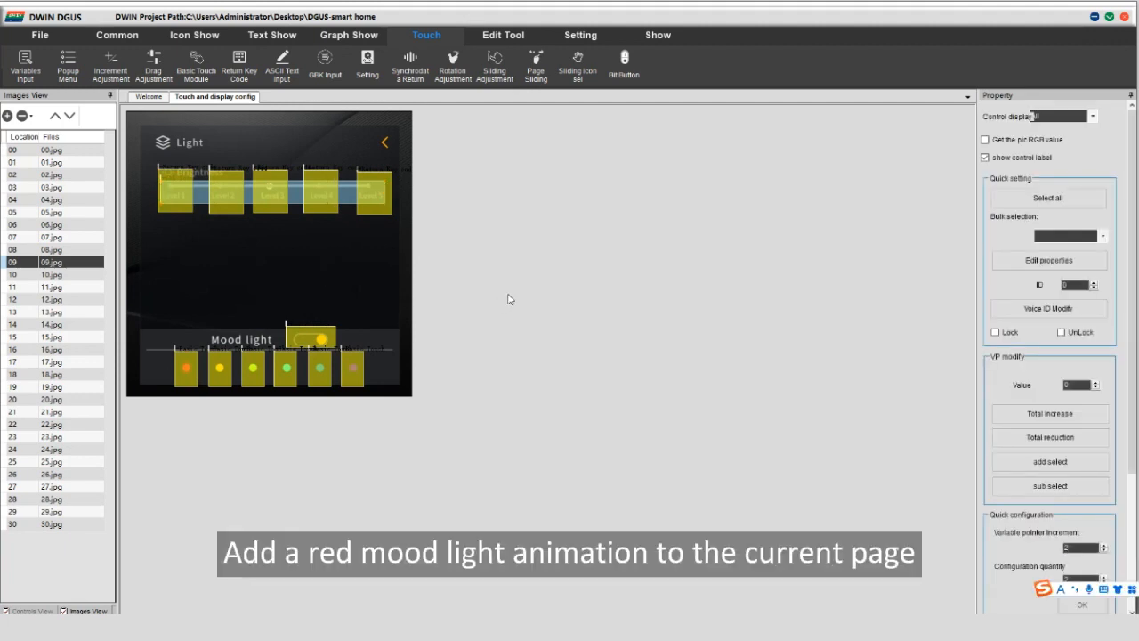
Draw an Animation Icon about 201 by 192 pixels in the empty middle of page 09 and set its VP address to 1040.
click(194, 34)
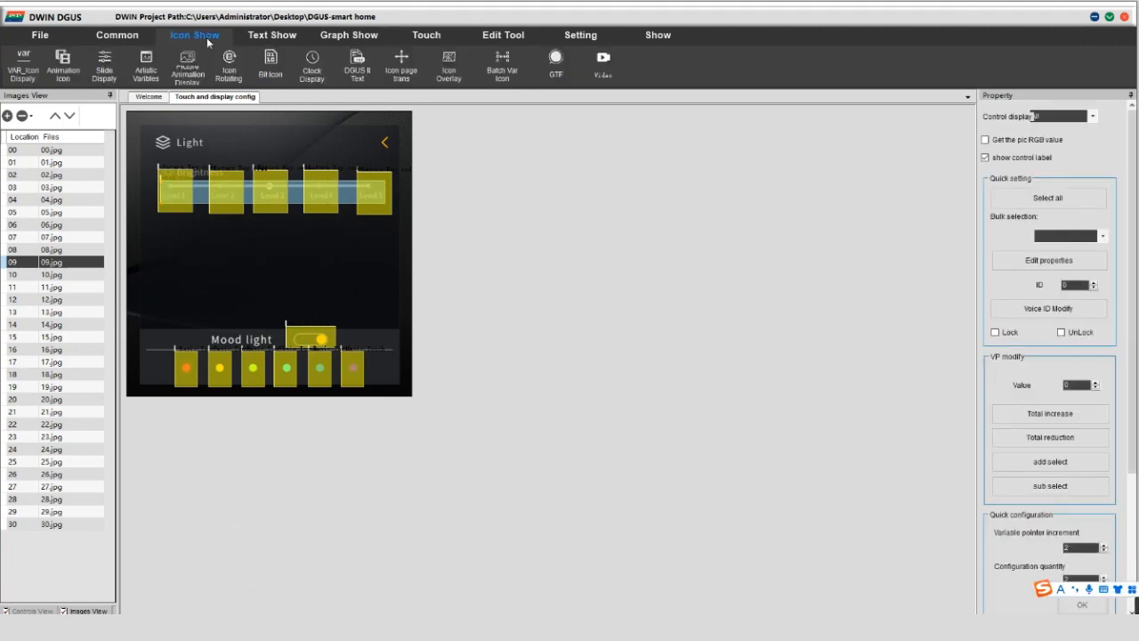
click(63, 67)
drag(209, 205, 329, 319)
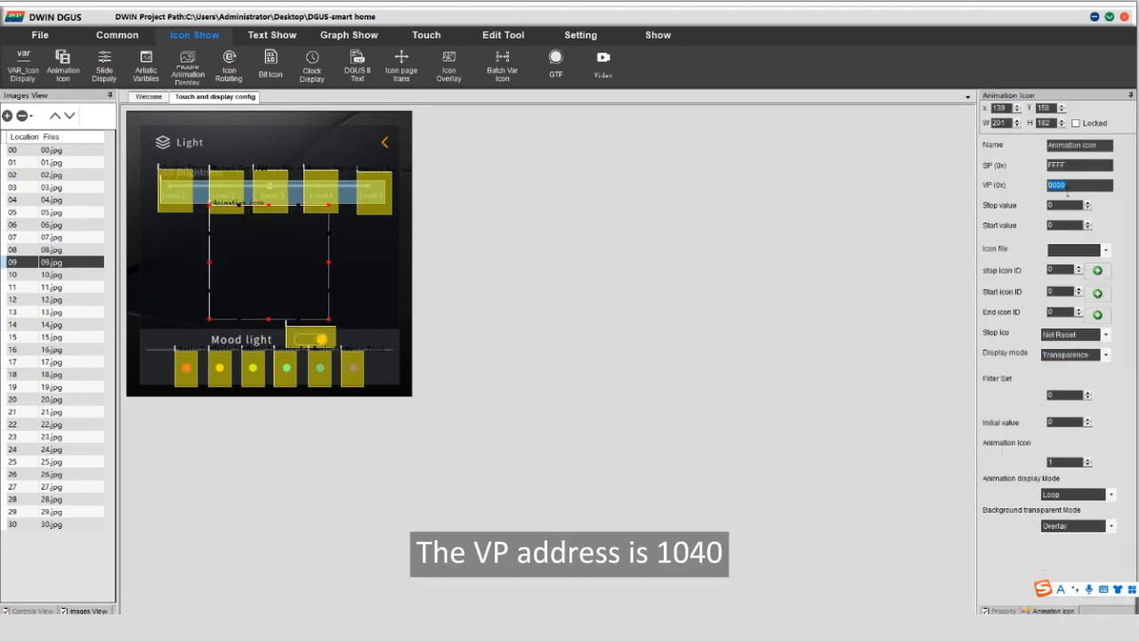
text(104)
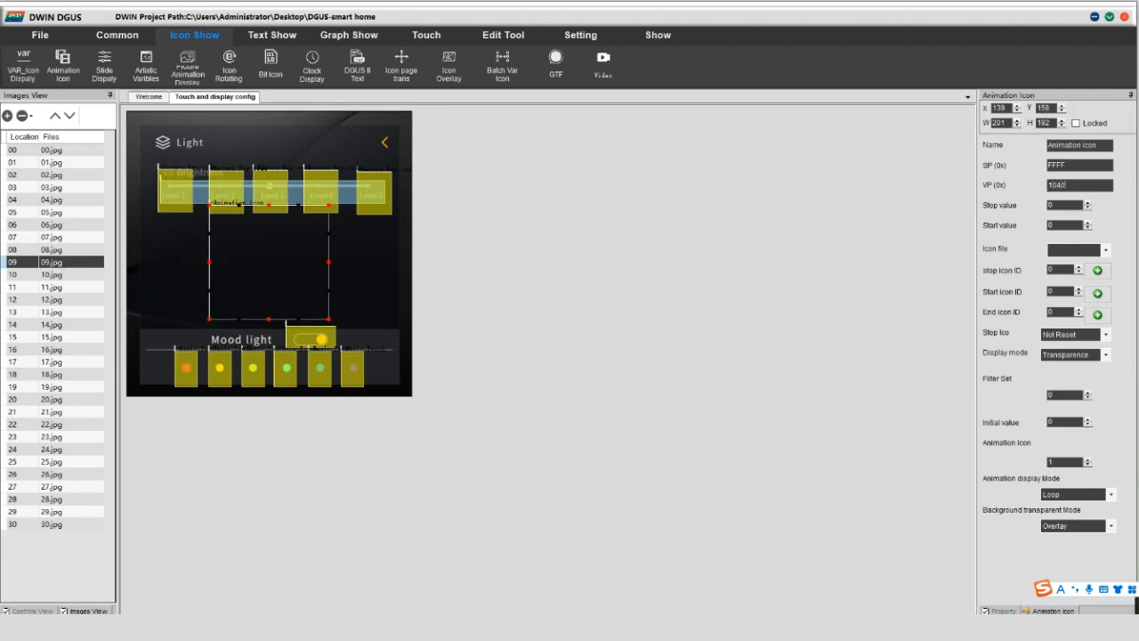
Set the animation icon's stop value to 1 and its icon file to 24.icl.
click(1064, 207)
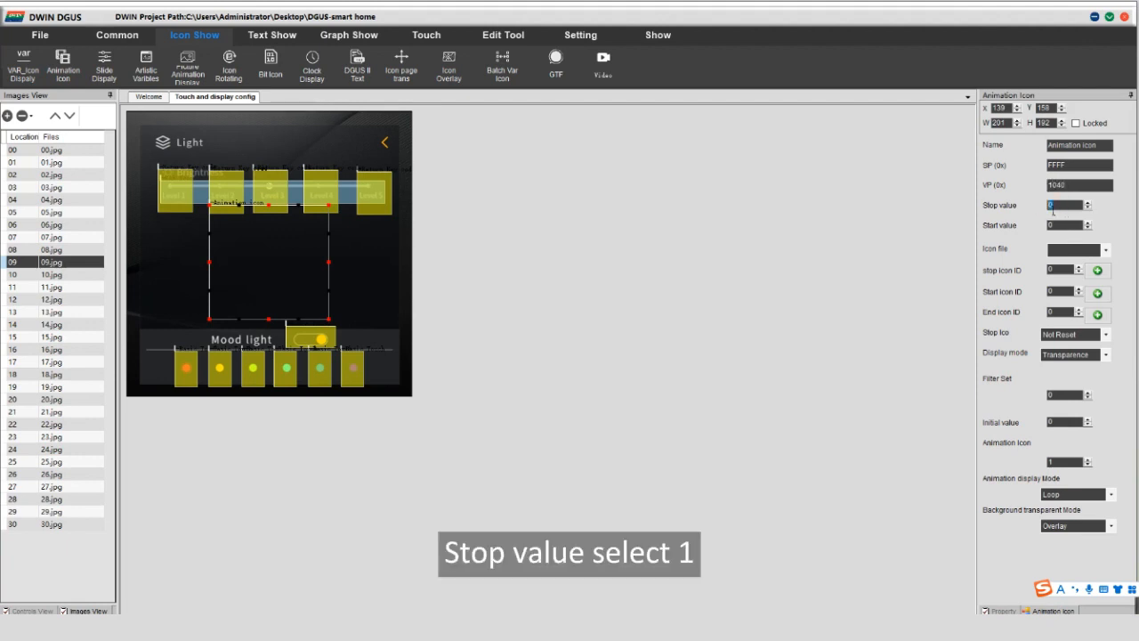
text(1)
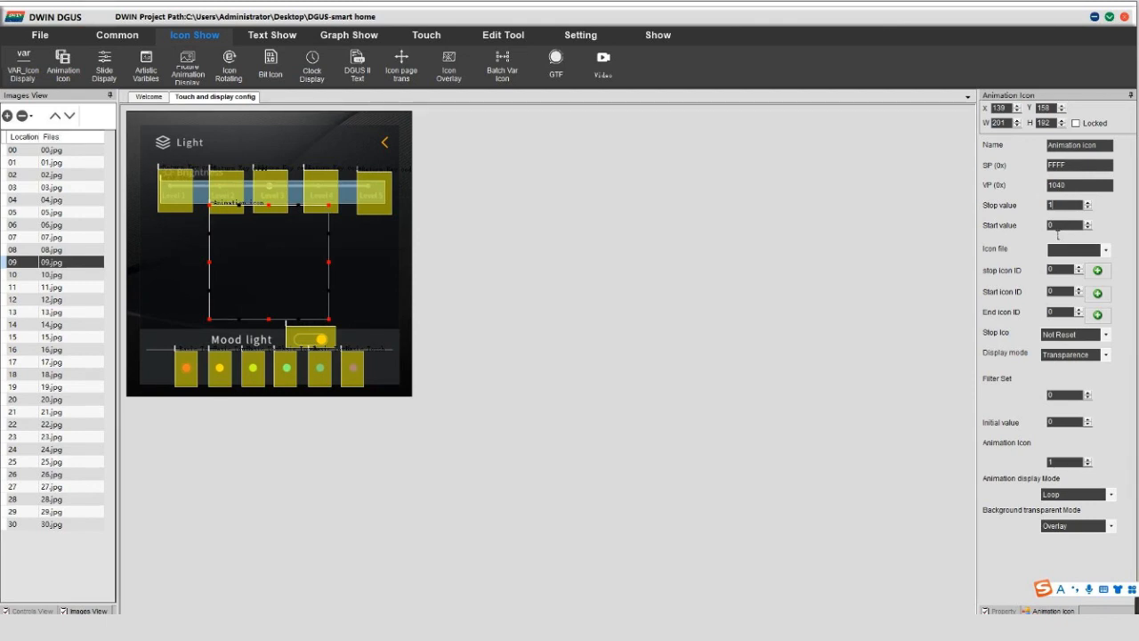
click(1107, 250)
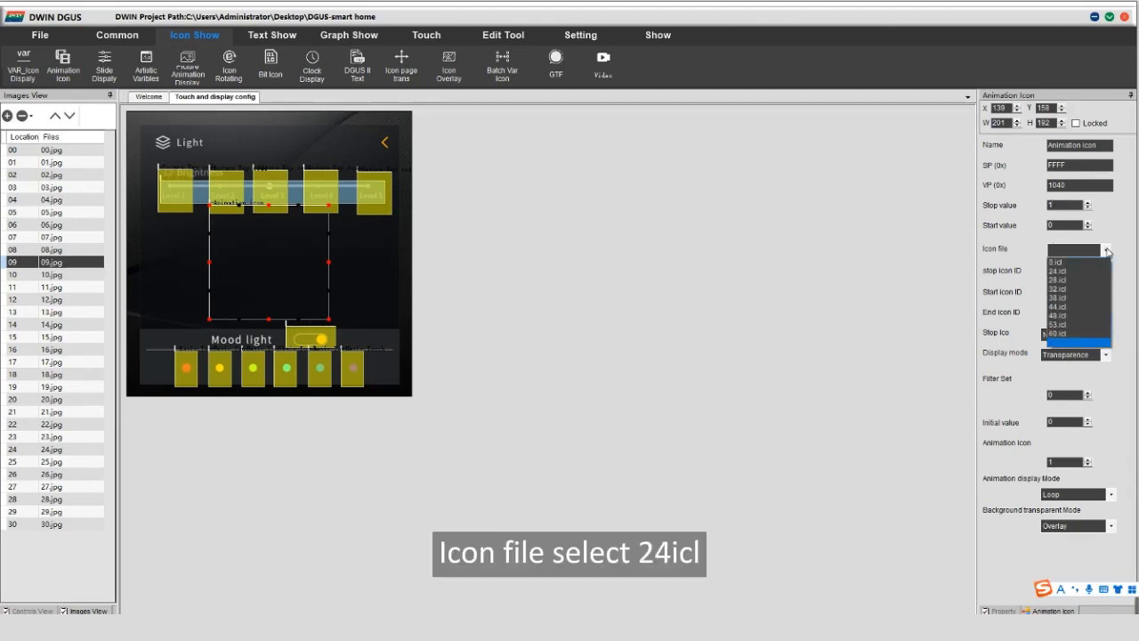
click(1069, 272)
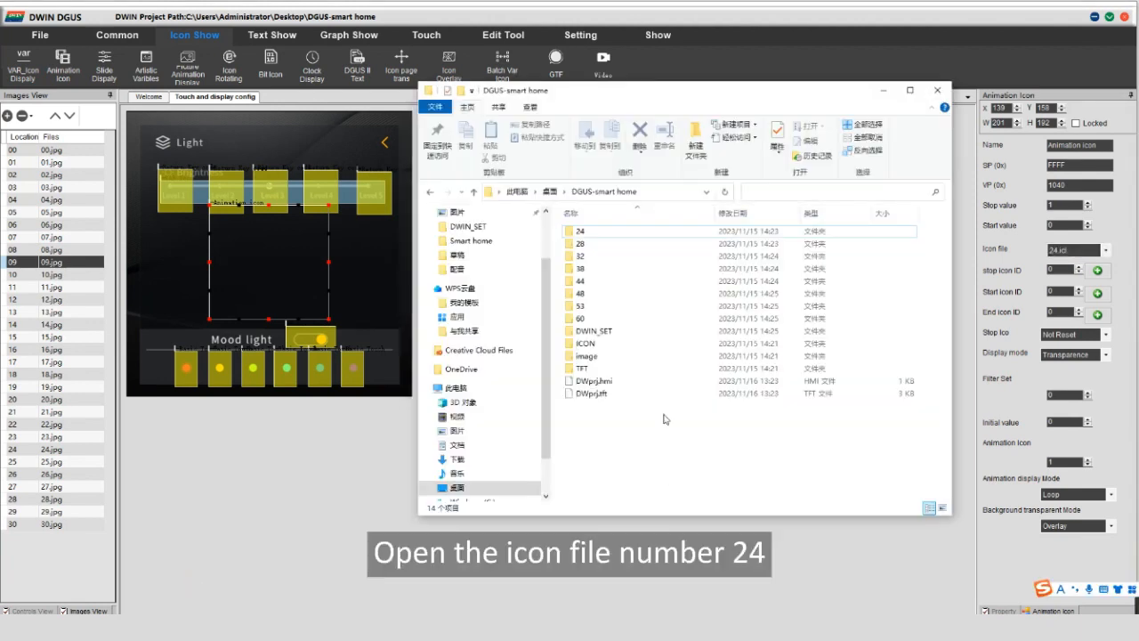
Check the icon images in folder 24, then set the animation icon's end icon ID to 10 and display mode to Background display.
double_click(606, 237)
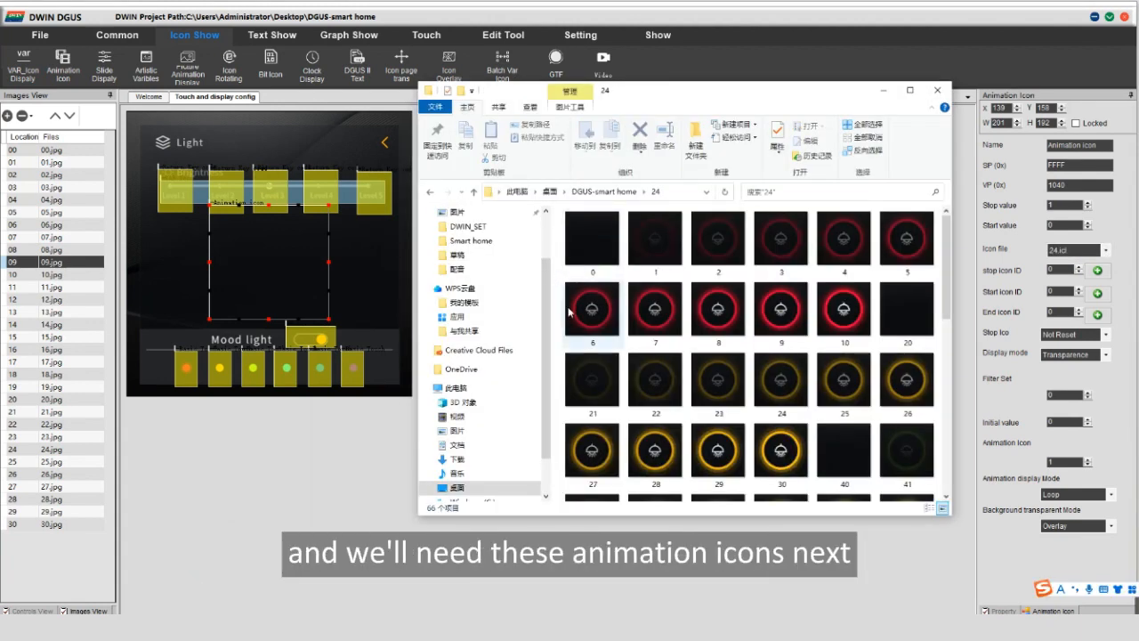
scroll(572, 319, down, 5)
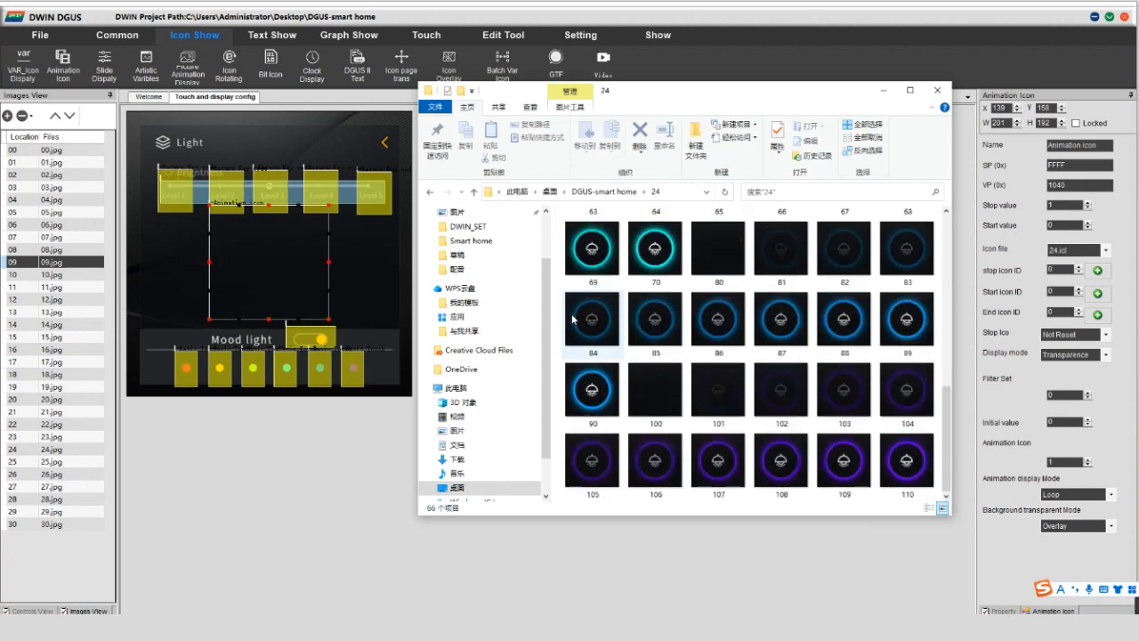
scroll(572, 321, up, 5)
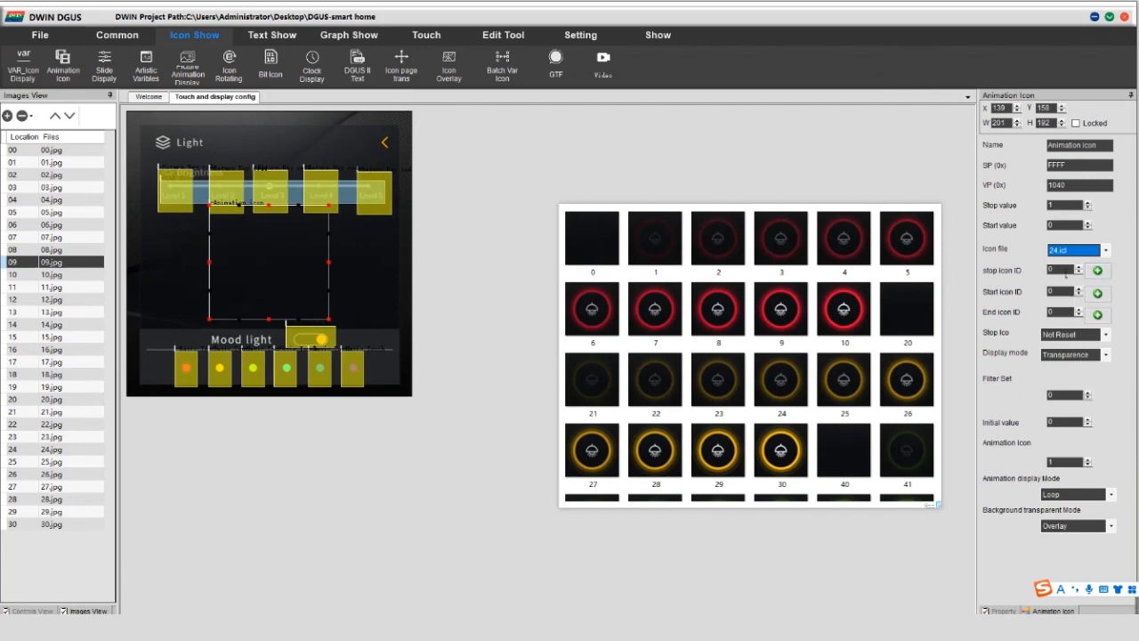
click(1059, 269)
click(1108, 355)
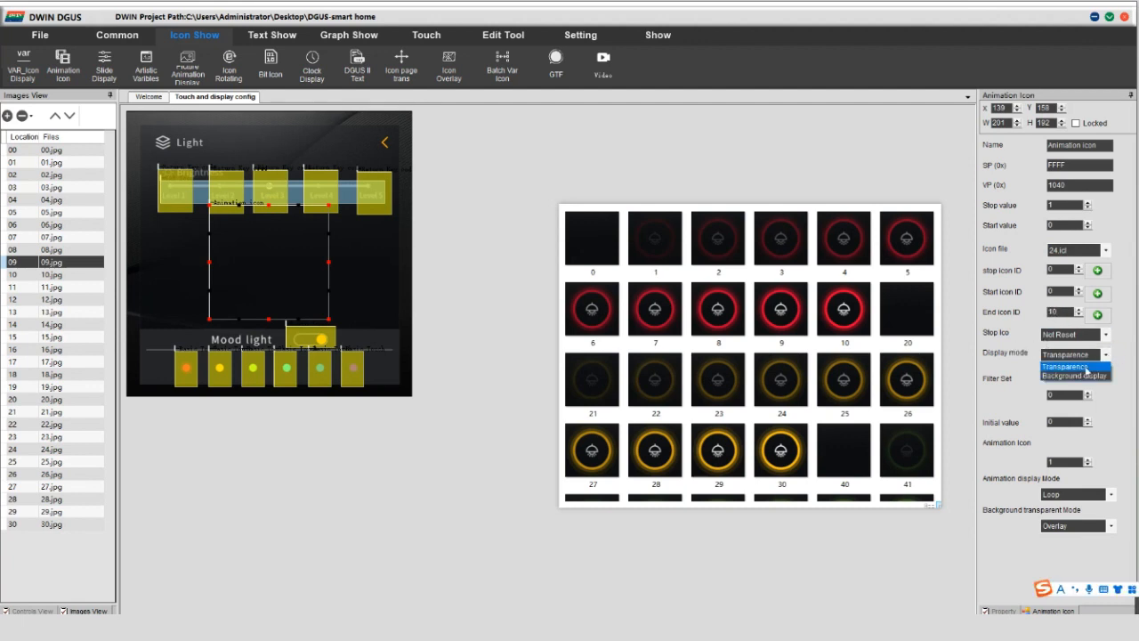
click(1086, 375)
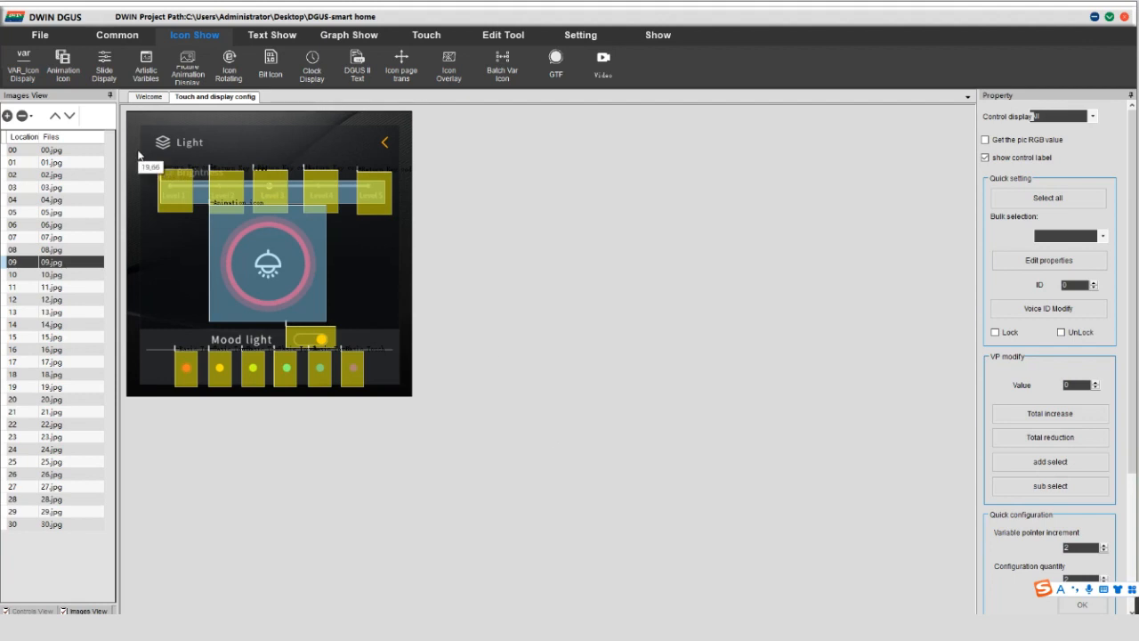
Copy all the controls of page 09, including the animation icon, to pages 10 through 14.
drag(138, 150, 397, 400)
click(65, 275)
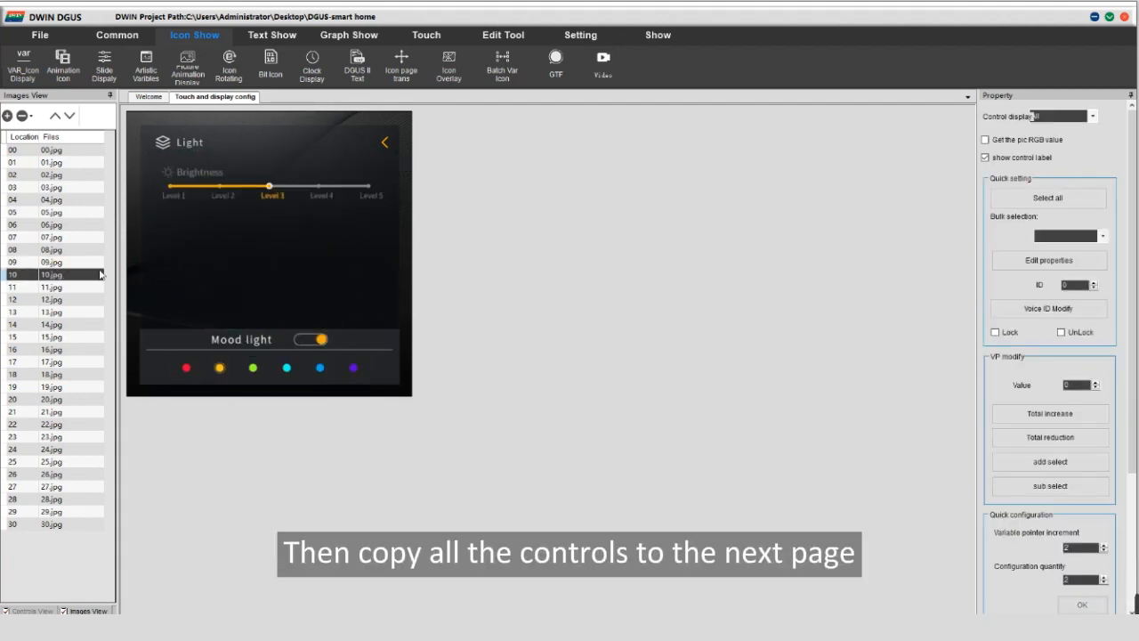
click(66, 288)
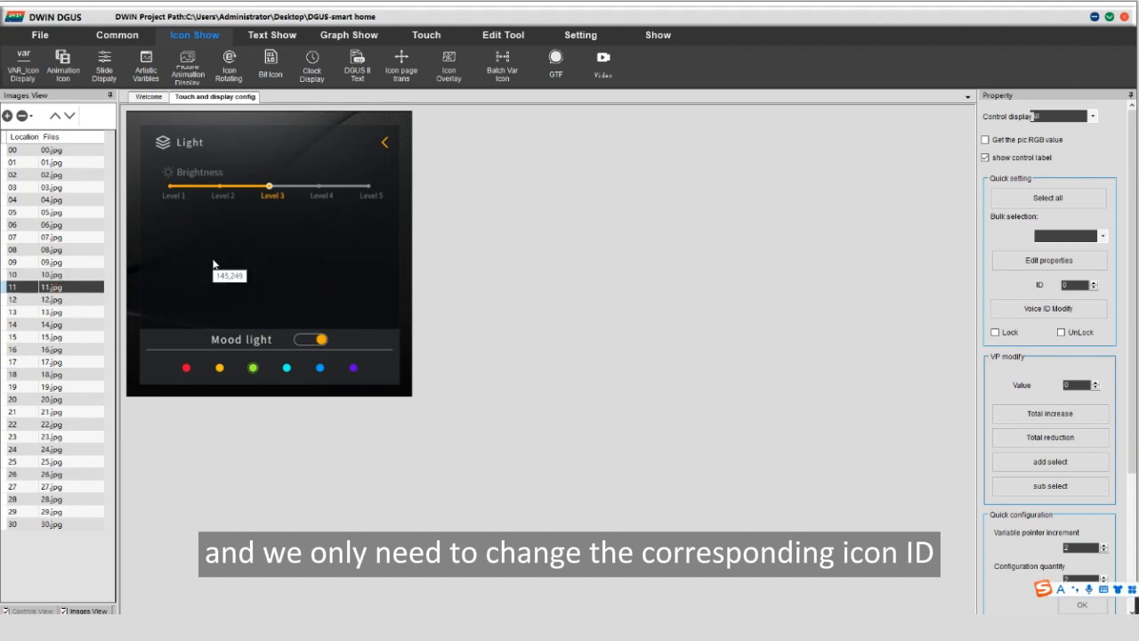
click(89, 300)
key(ctrl+v)
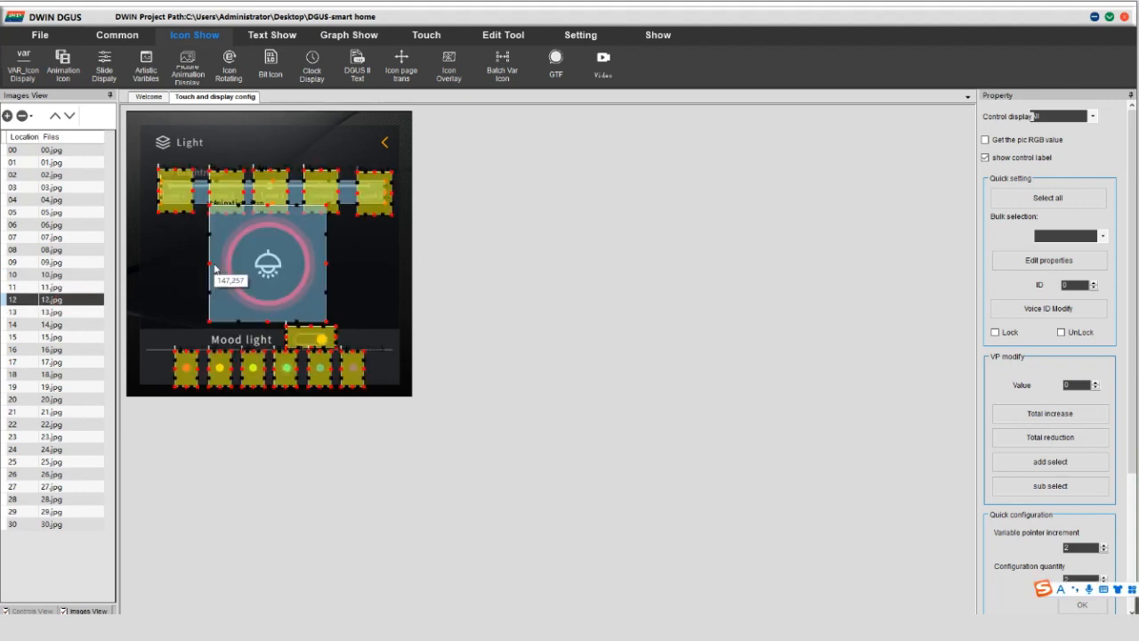
click(90, 314)
click(214, 254)
key(ctrl+v)
click(77, 325)
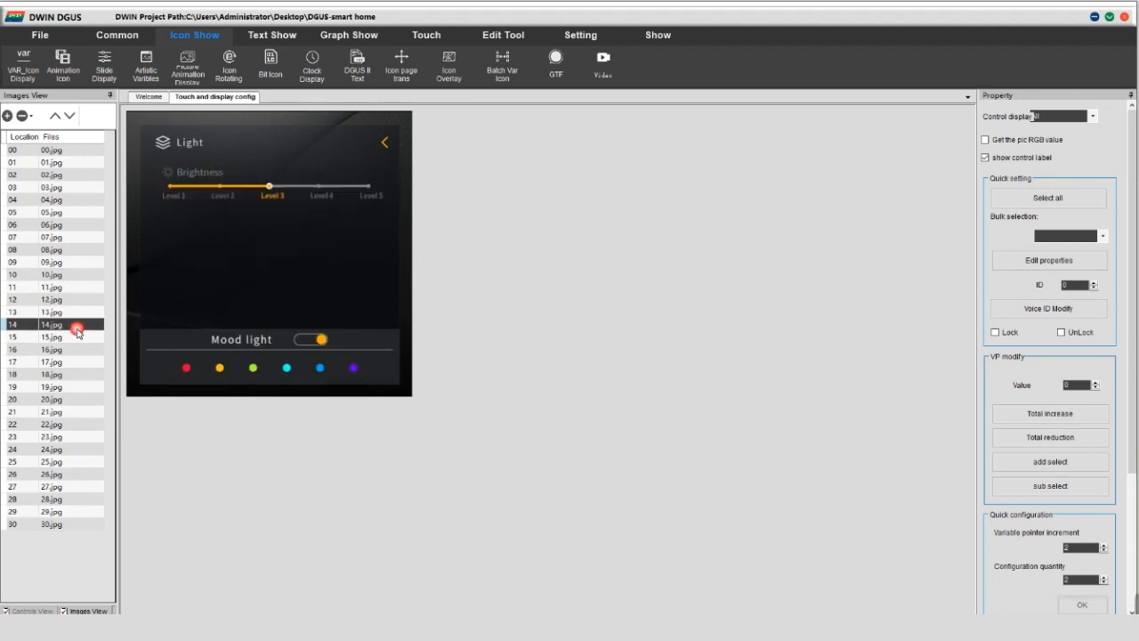
key(ctrl+v)
Set both the stop icon ID and the start icon ID of page 10's animation icon to 20.
click(53, 275)
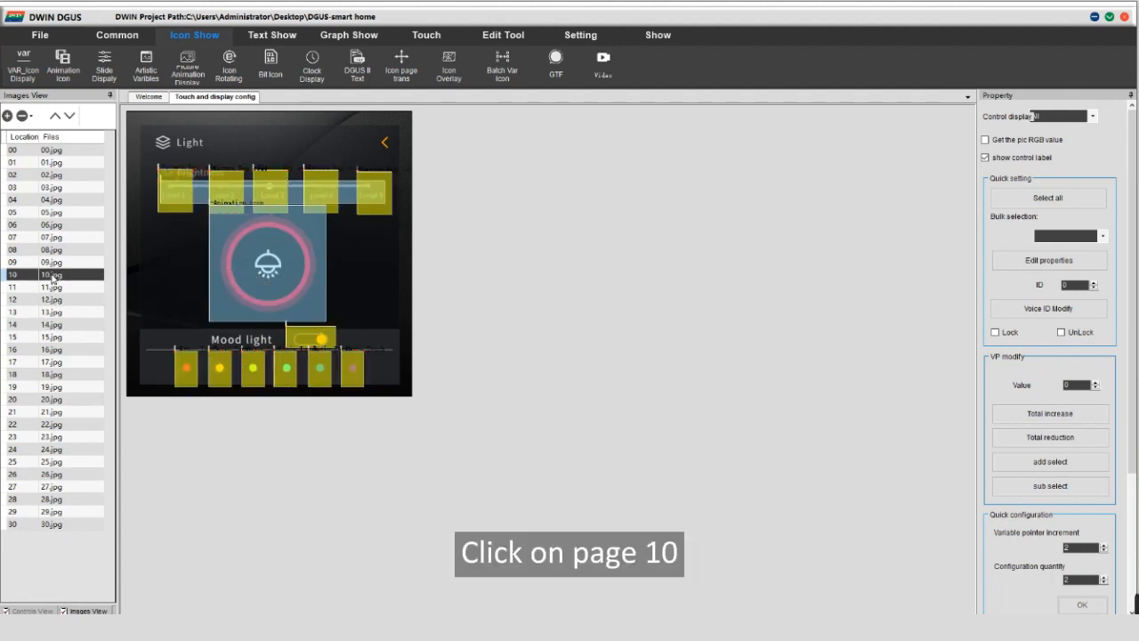
click(276, 255)
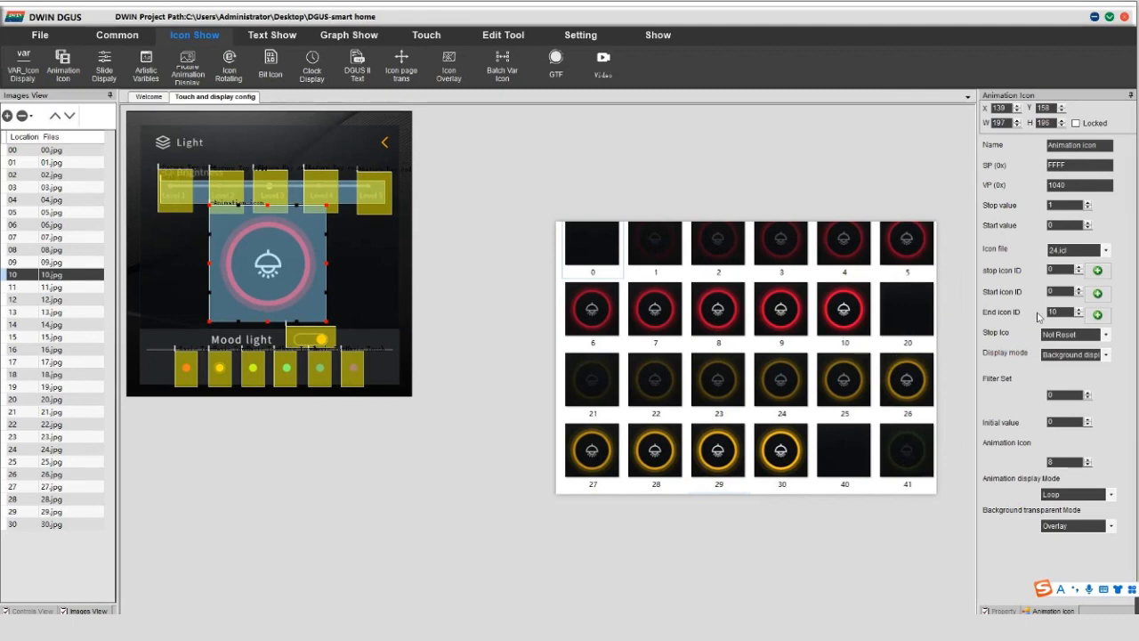
click(1098, 270)
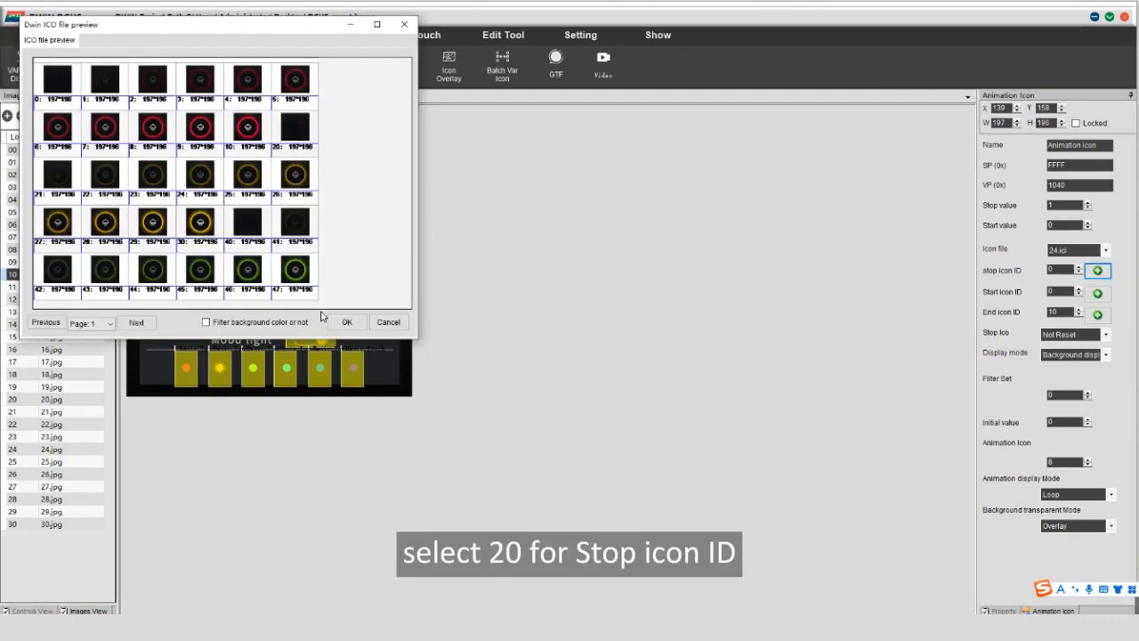
click(348, 326)
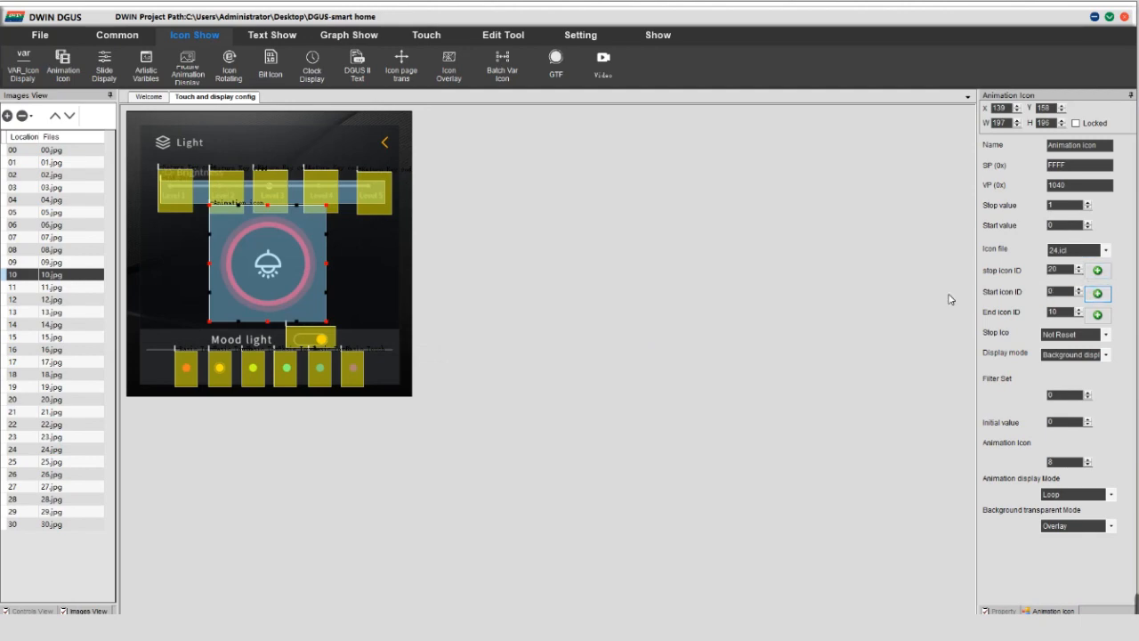
click(1098, 293)
click(320, 154)
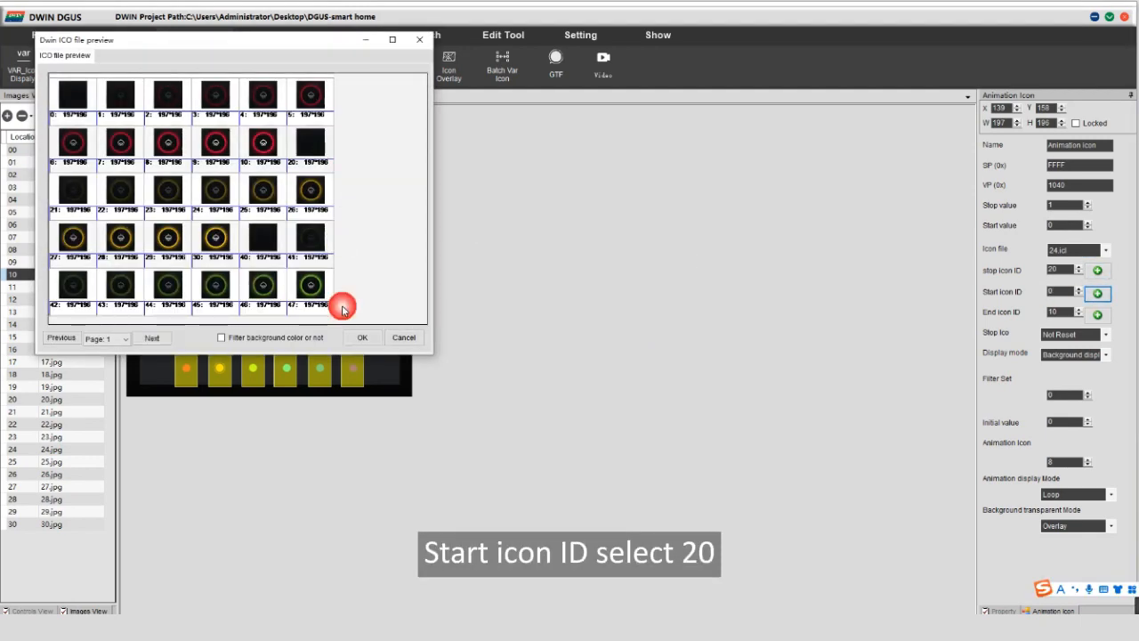
click(362, 336)
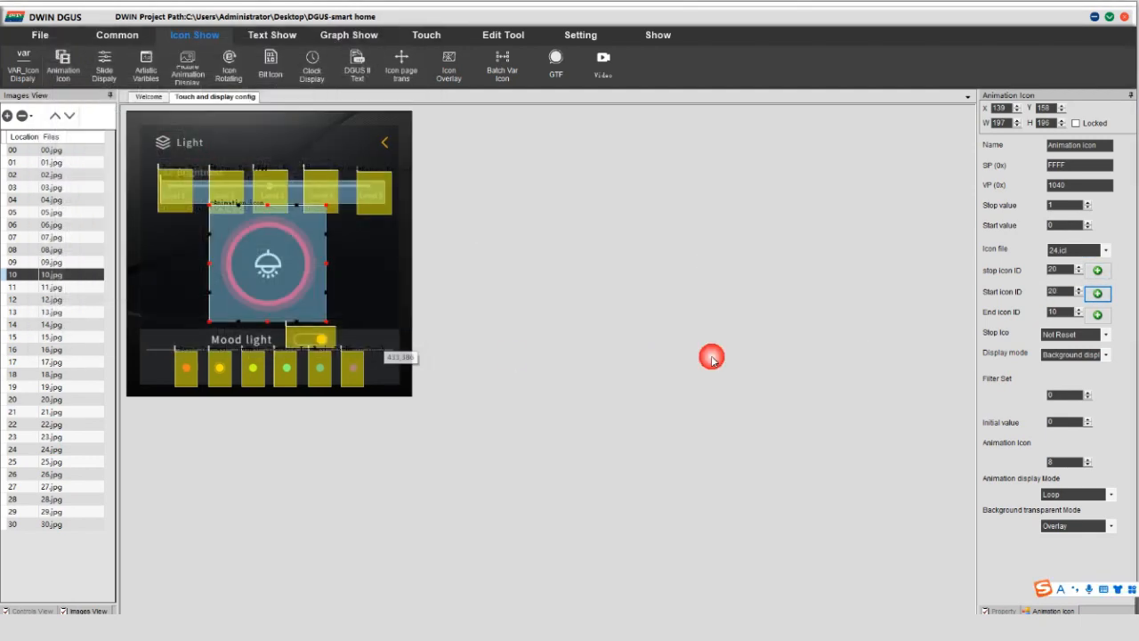
Set the end icon ID of page 10's animation icon to 30.
click(1097, 314)
click(232, 258)
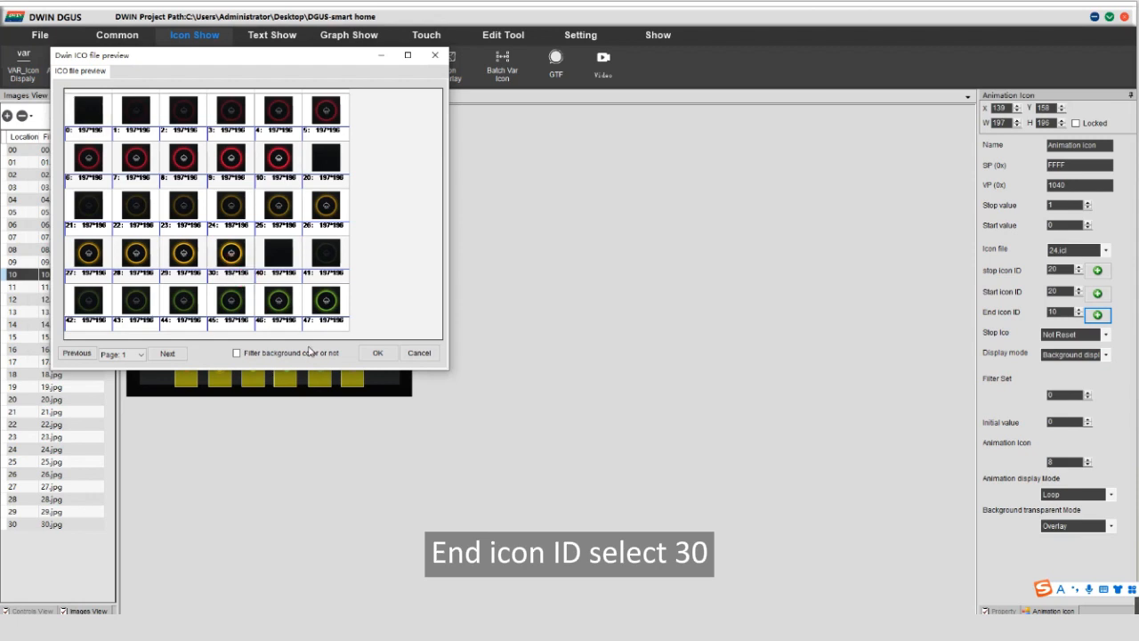
click(377, 354)
Set both the stop icon ID and the start icon ID of page 11's animation icon to 40.
click(62, 289)
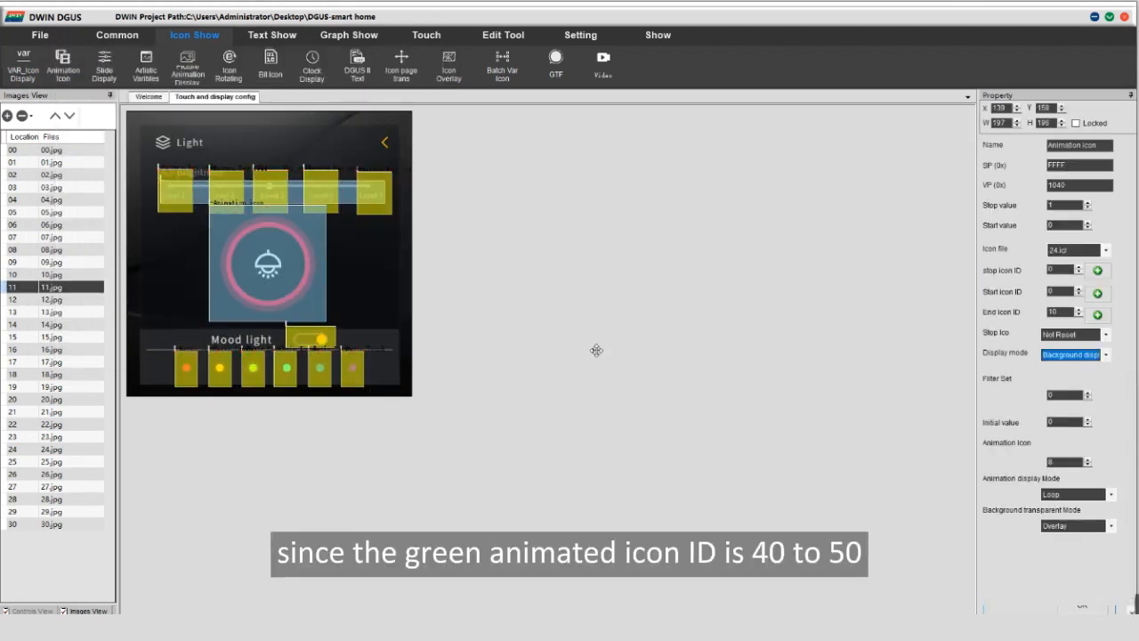
click(1100, 271)
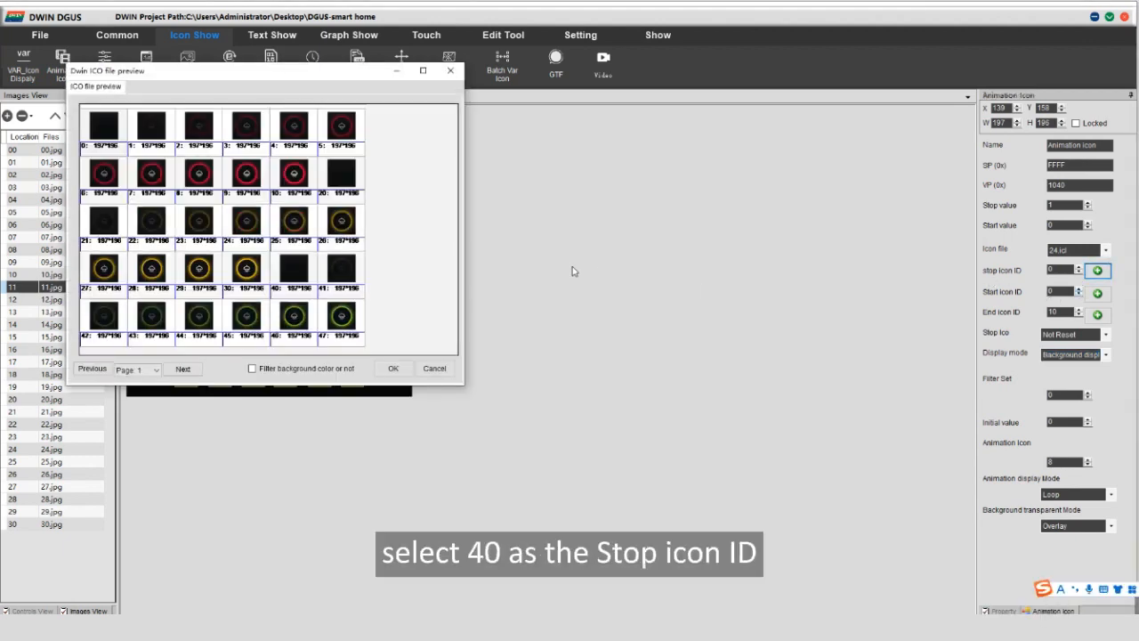
click(294, 267)
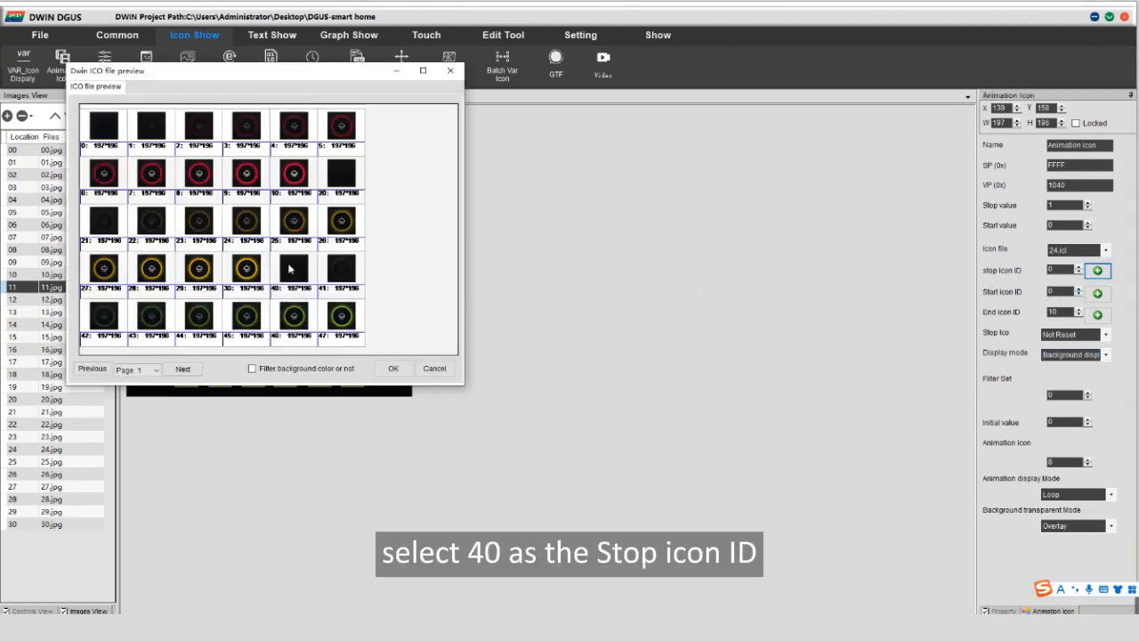
click(394, 368)
click(1096, 295)
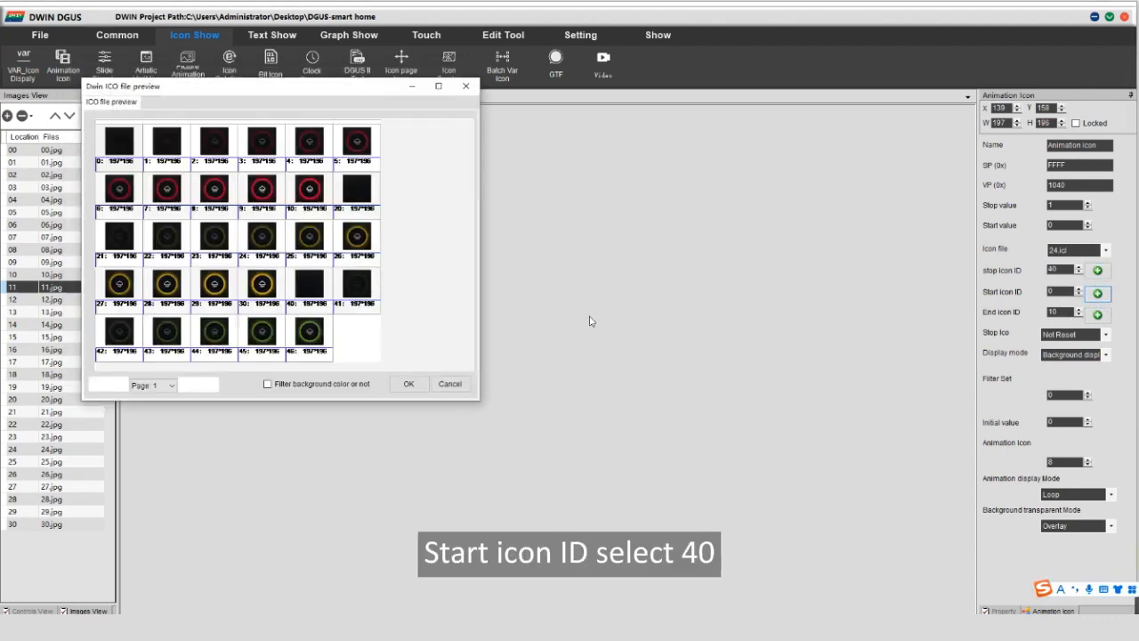
click(313, 285)
click(409, 385)
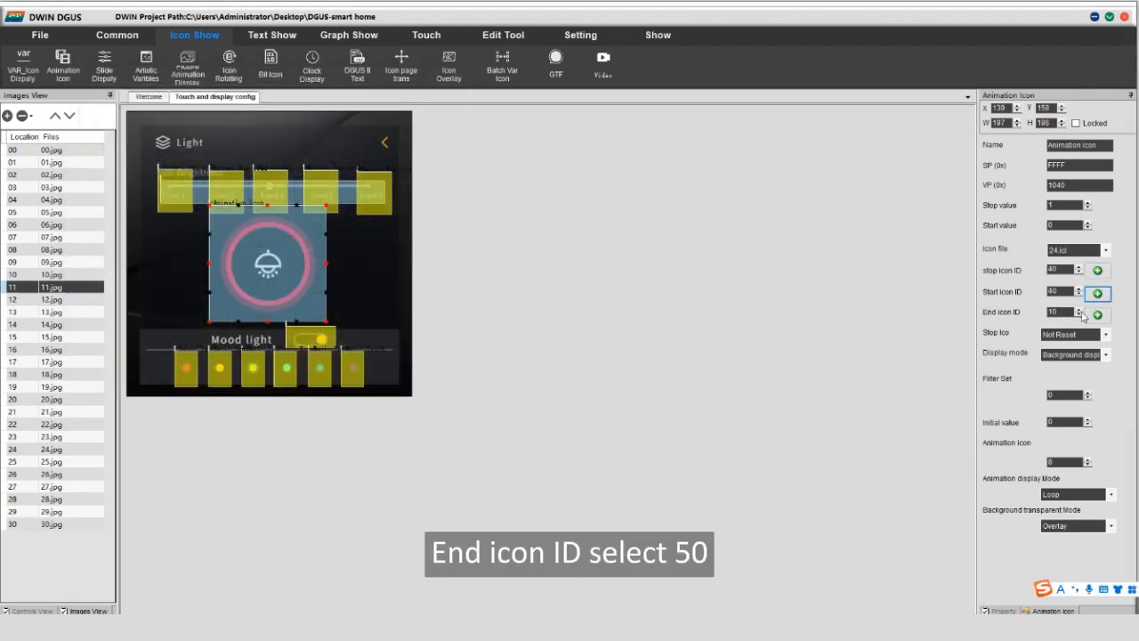
Set the end icon ID of page 11's animation icon to 50.
click(1098, 316)
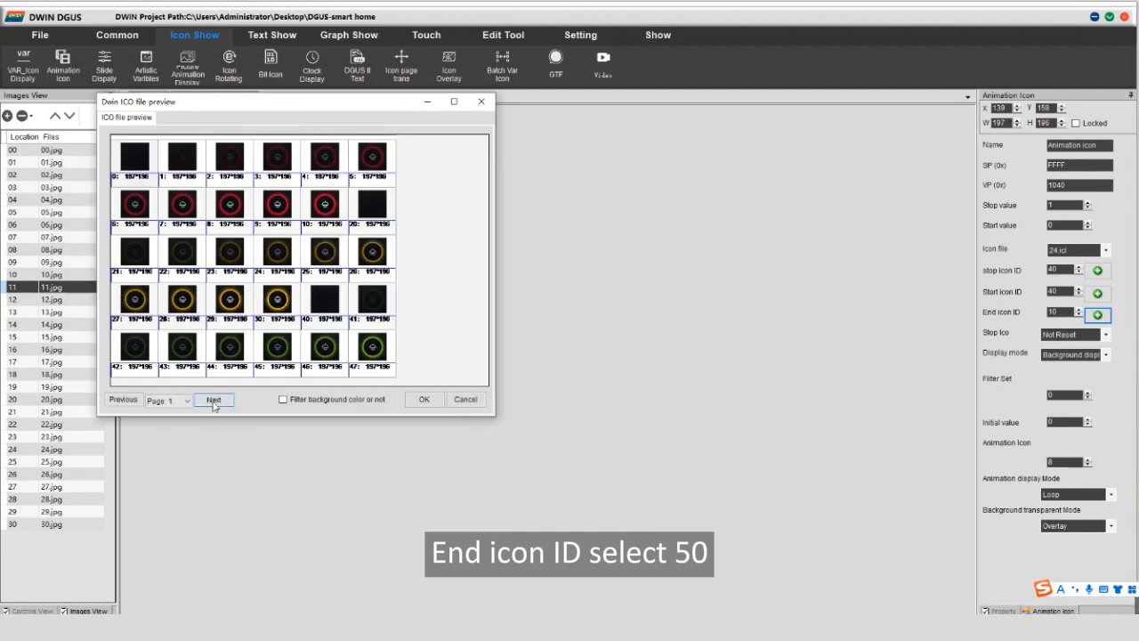
click(213, 401)
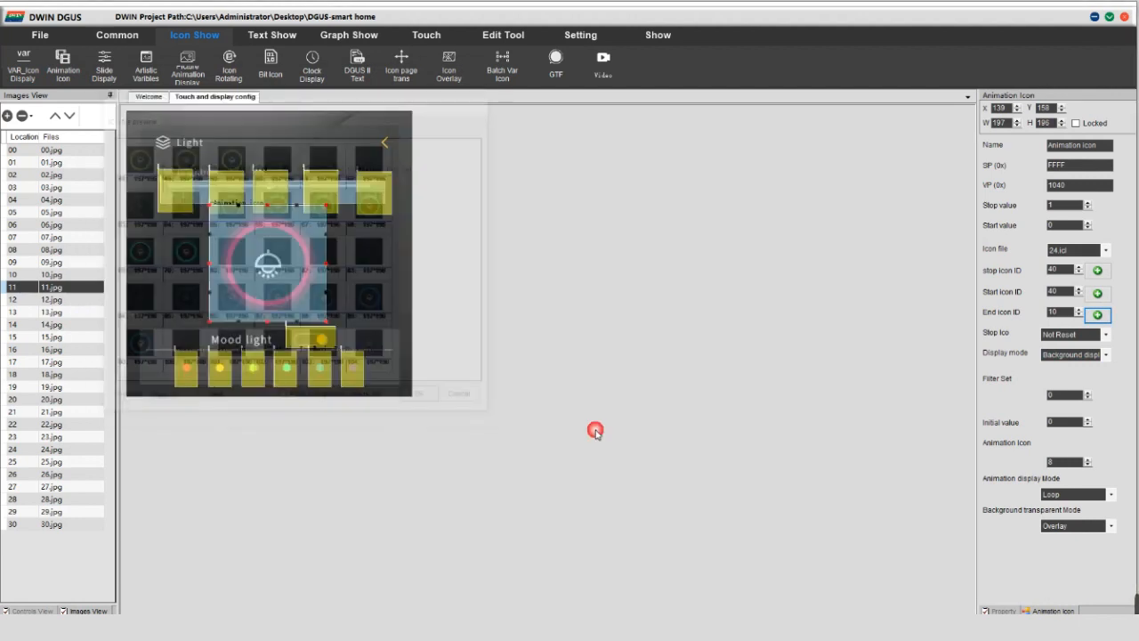
click(593, 427)
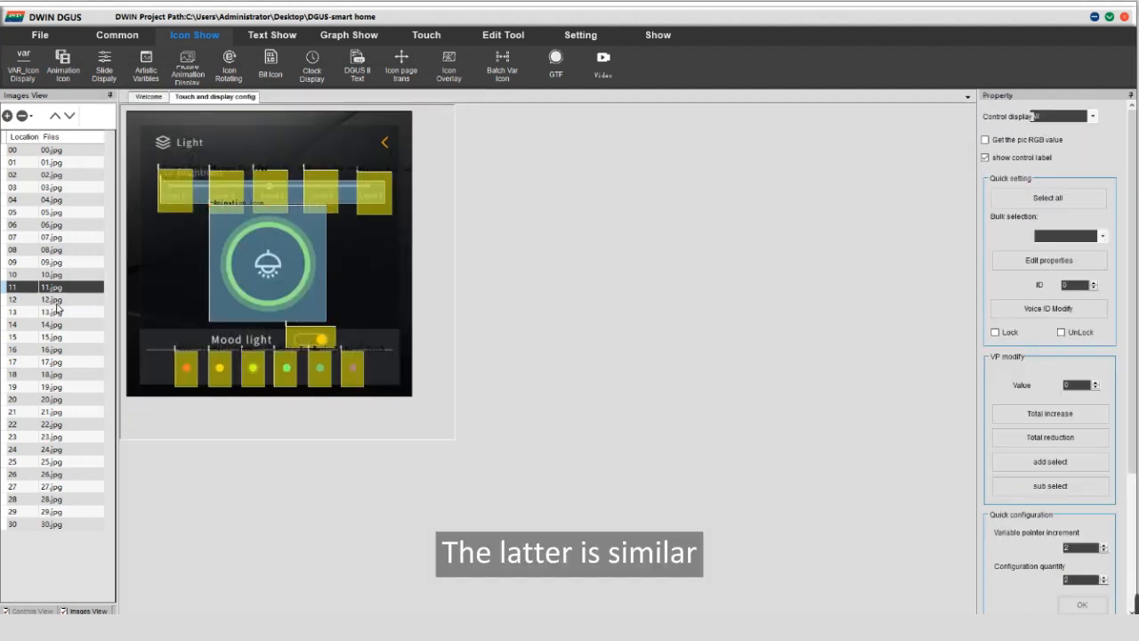
Set both the stop icon ID and the start icon ID of page 12's animation icon to 60 for the cyan light.
click(57, 303)
click(318, 290)
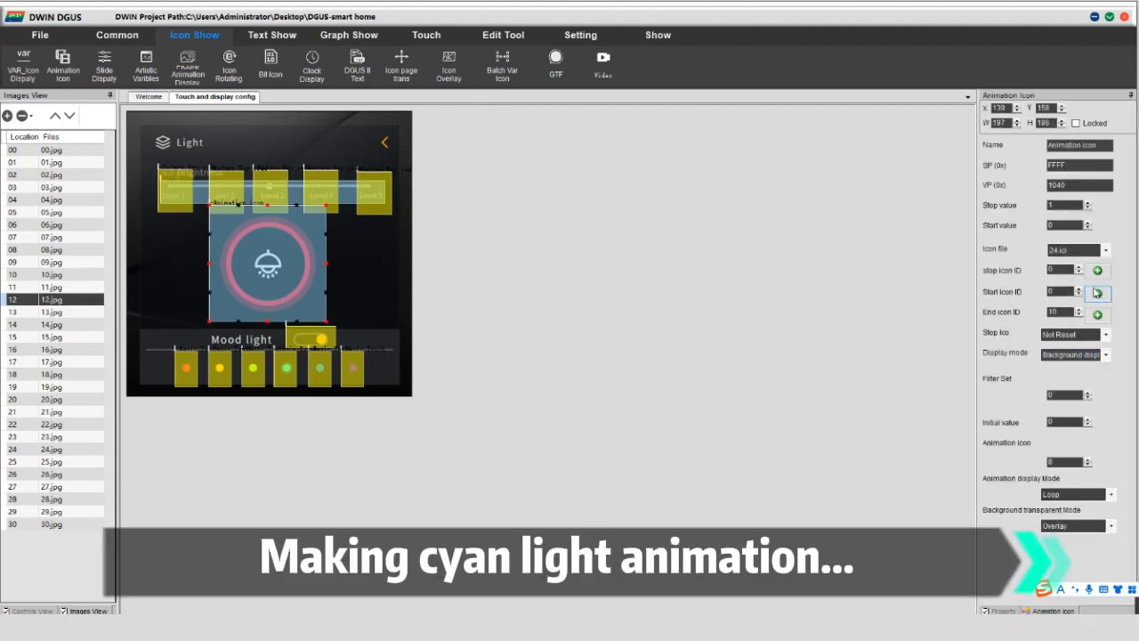
click(1097, 270)
click(229, 416)
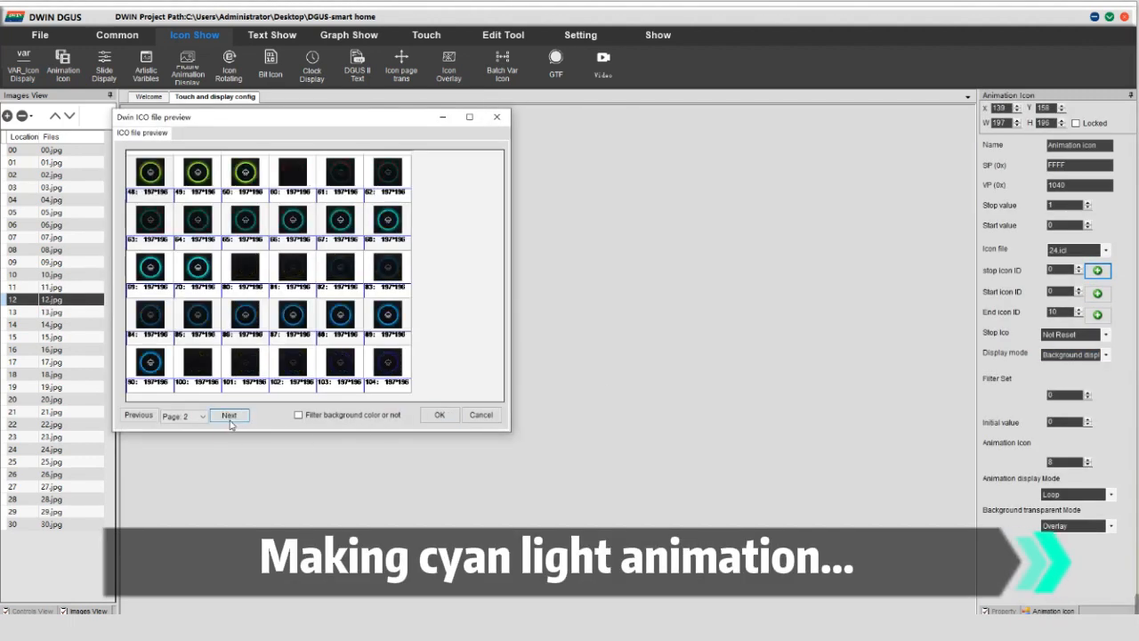
click(293, 172)
click(440, 415)
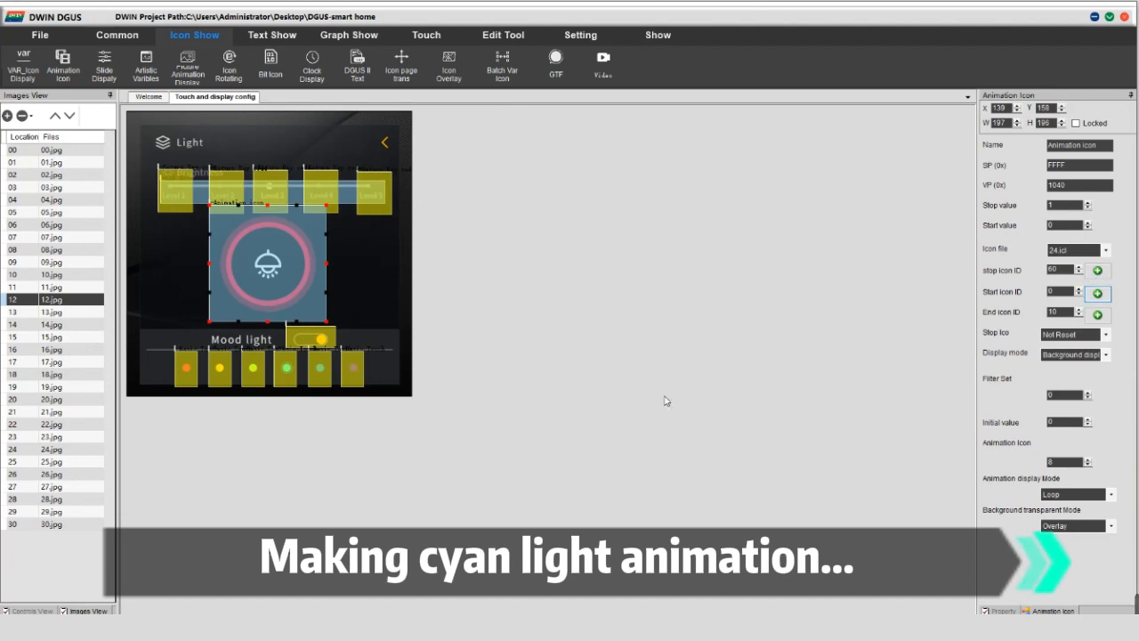
click(244, 430)
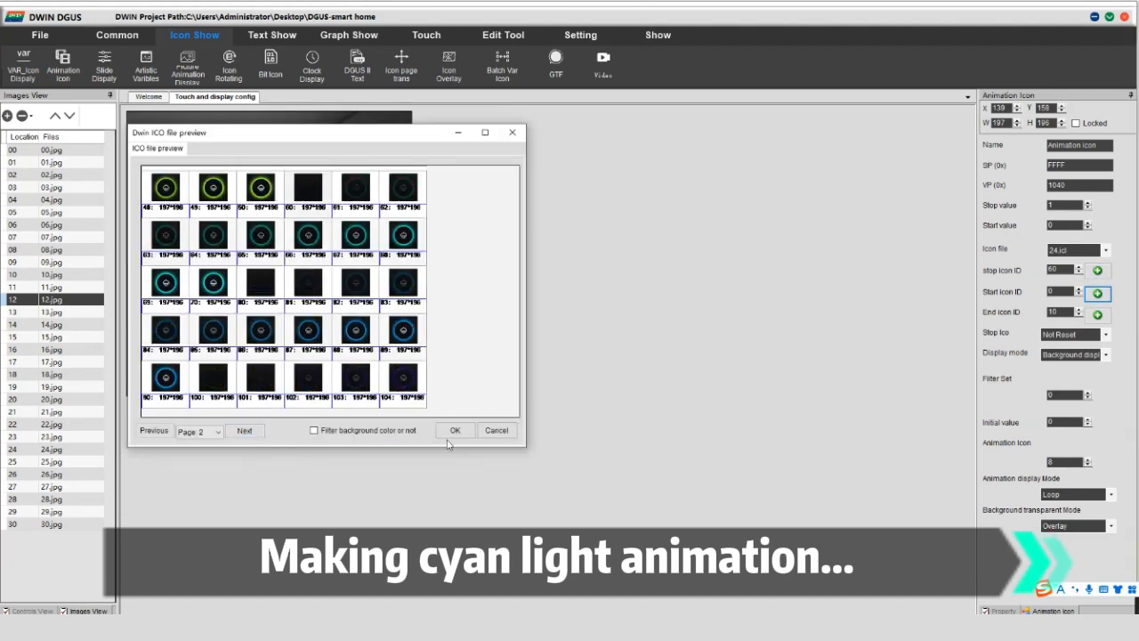
click(451, 433)
Set the end icon ID of page 12's animation icon to 70.
click(1099, 315)
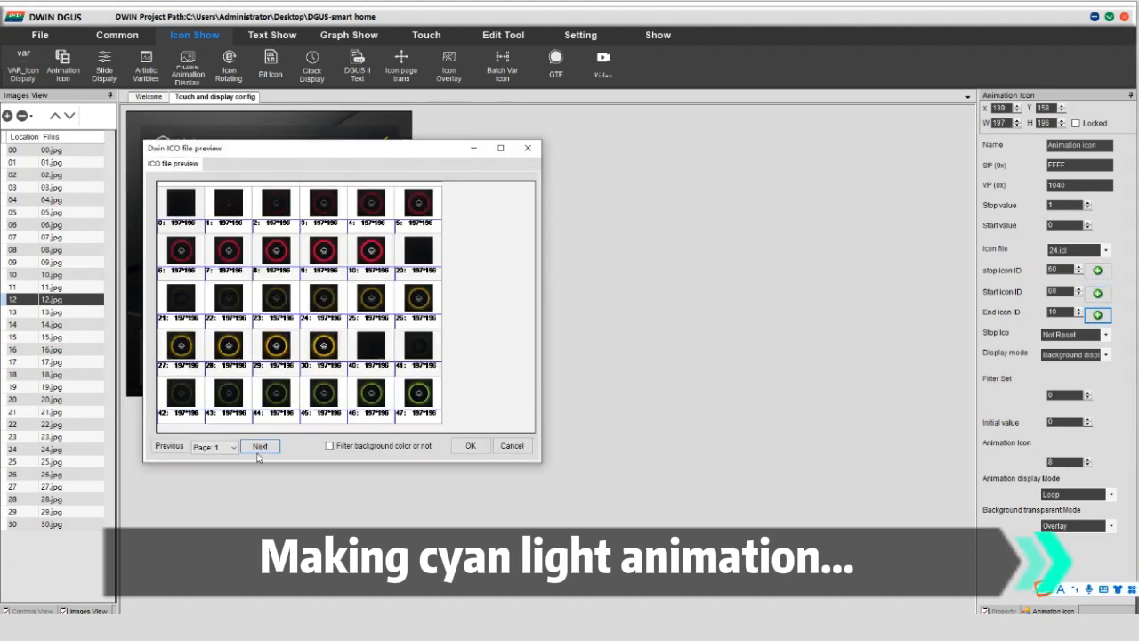
click(260, 446)
click(228, 298)
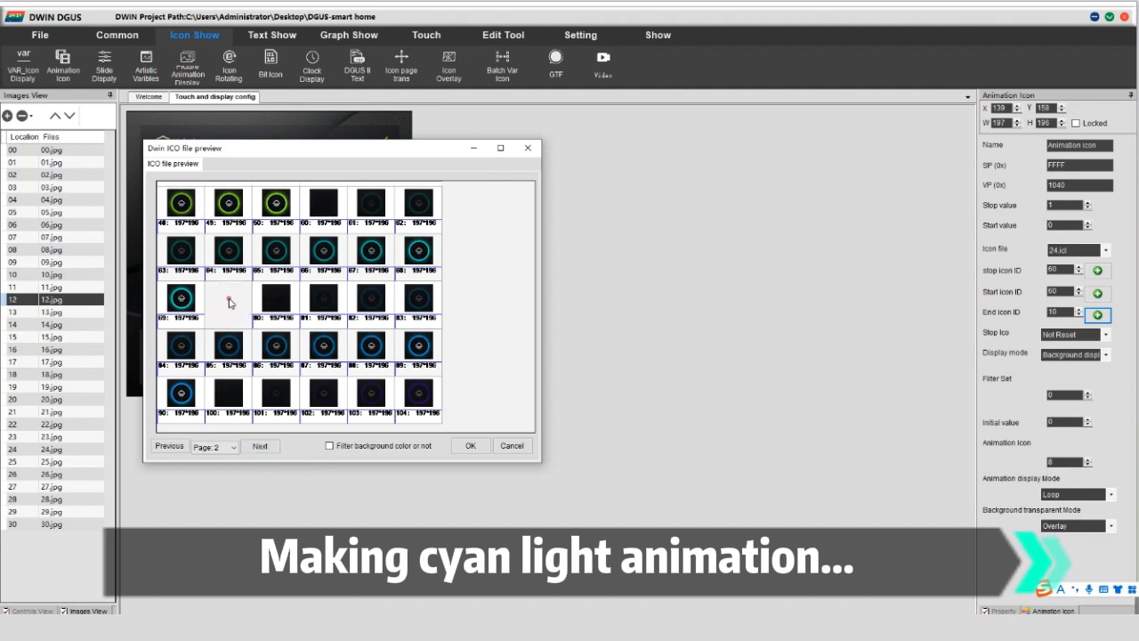
click(470, 445)
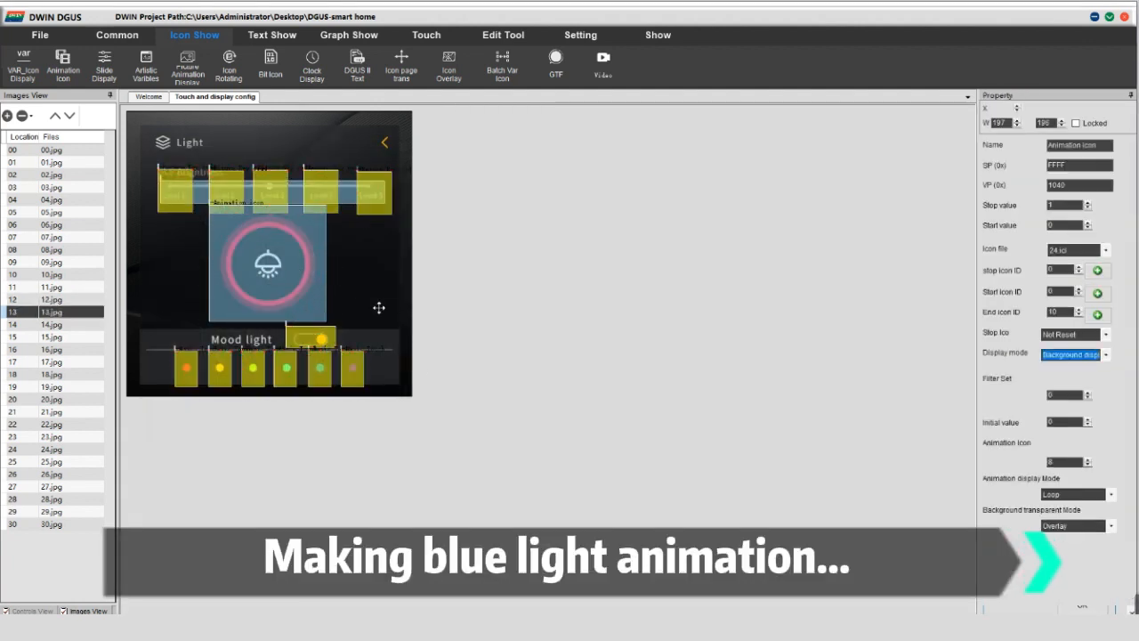
Set the stop icon ID of page 13's animation icon to 80 for the blue light.
click(272, 259)
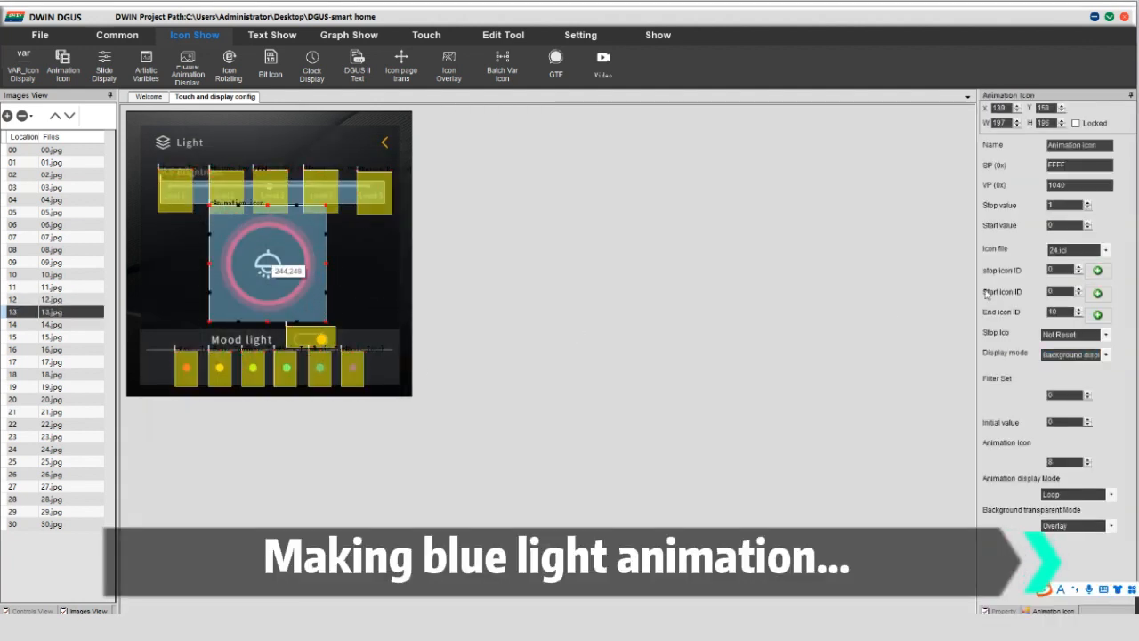
click(1096, 271)
click(138, 323)
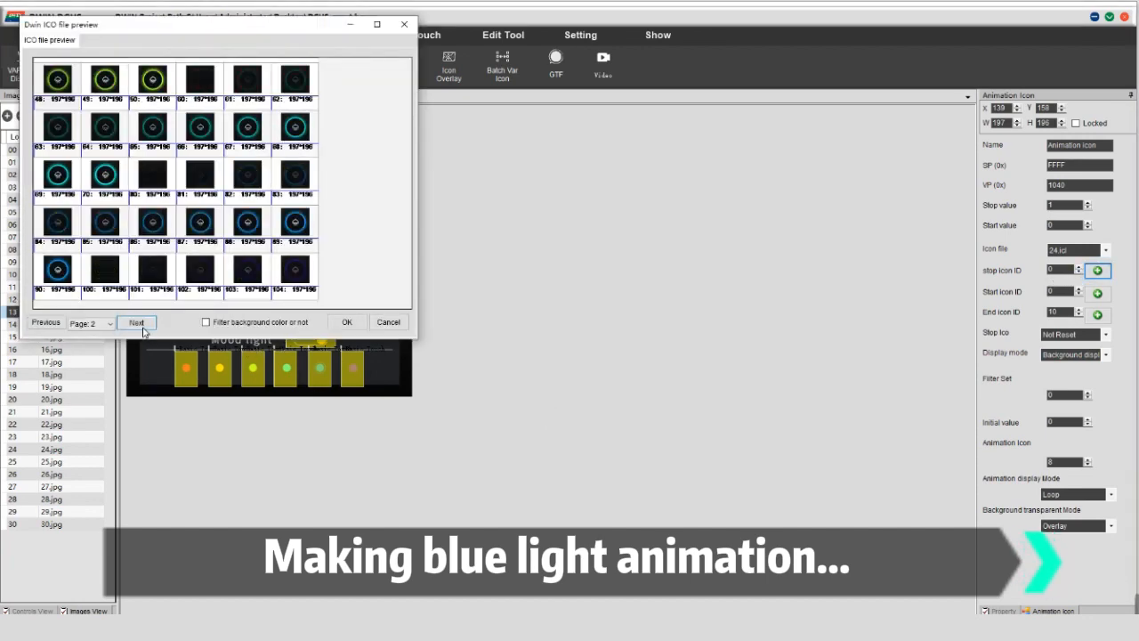
click(165, 187)
click(345, 322)
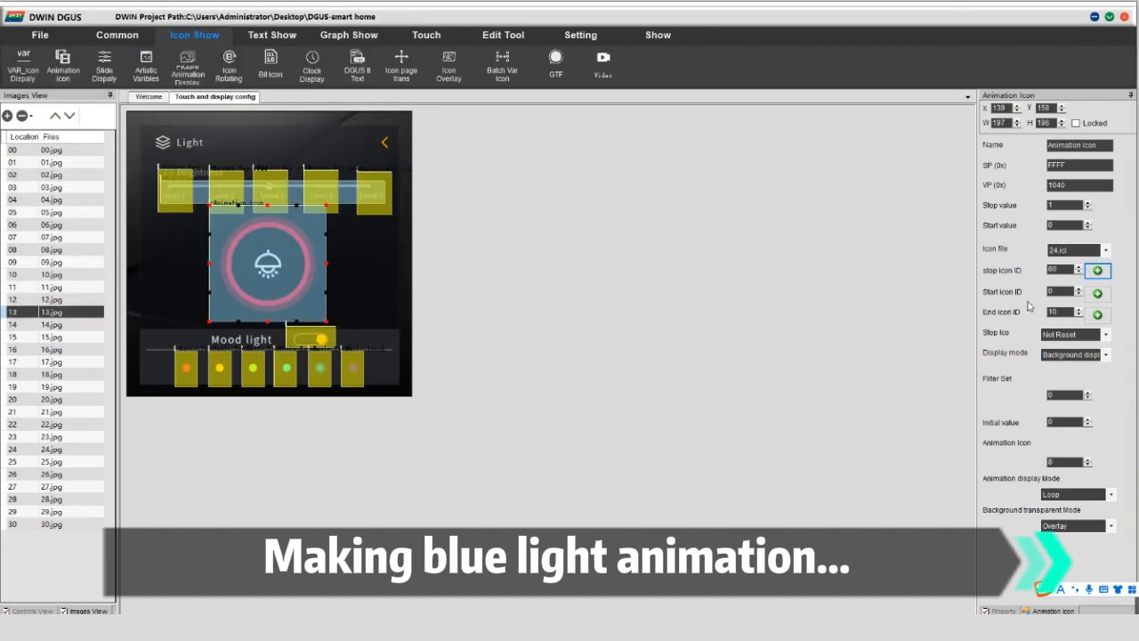
Set the start icon ID of page 13's animation icon to 80 and its end icon ID to 90.
click(1096, 293)
click(138, 323)
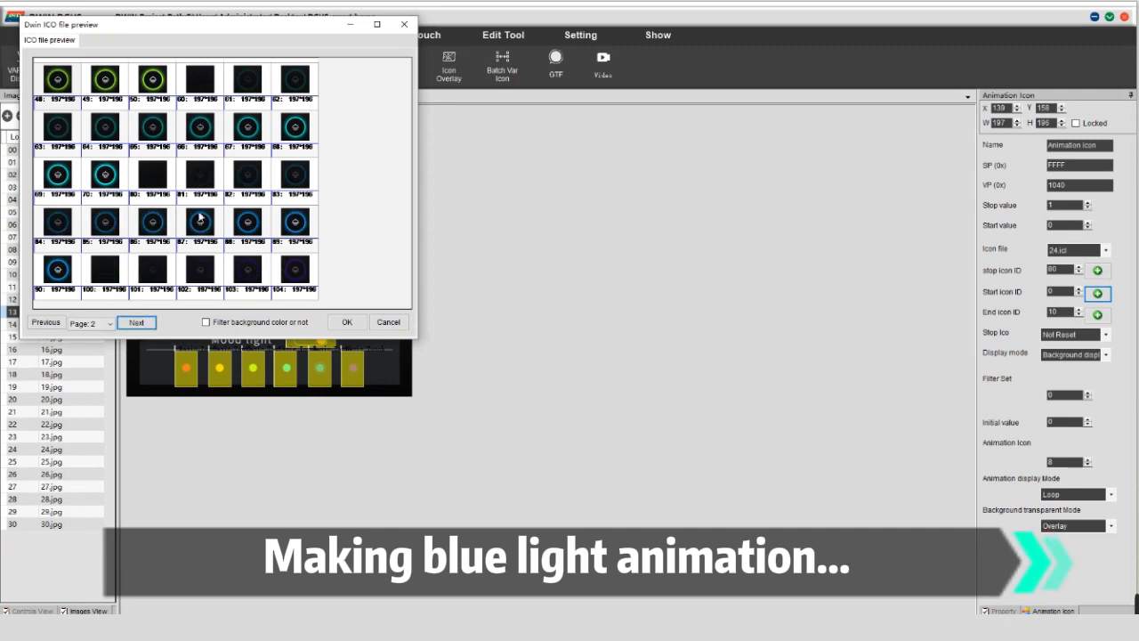
click(340, 322)
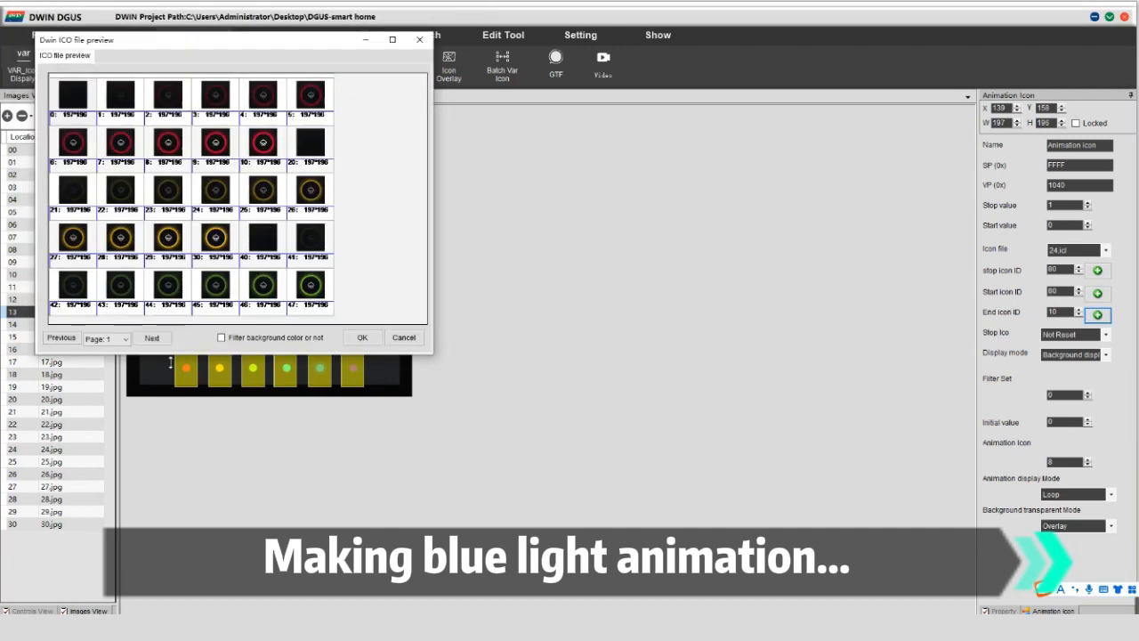
click(153, 340)
double_click(60, 298)
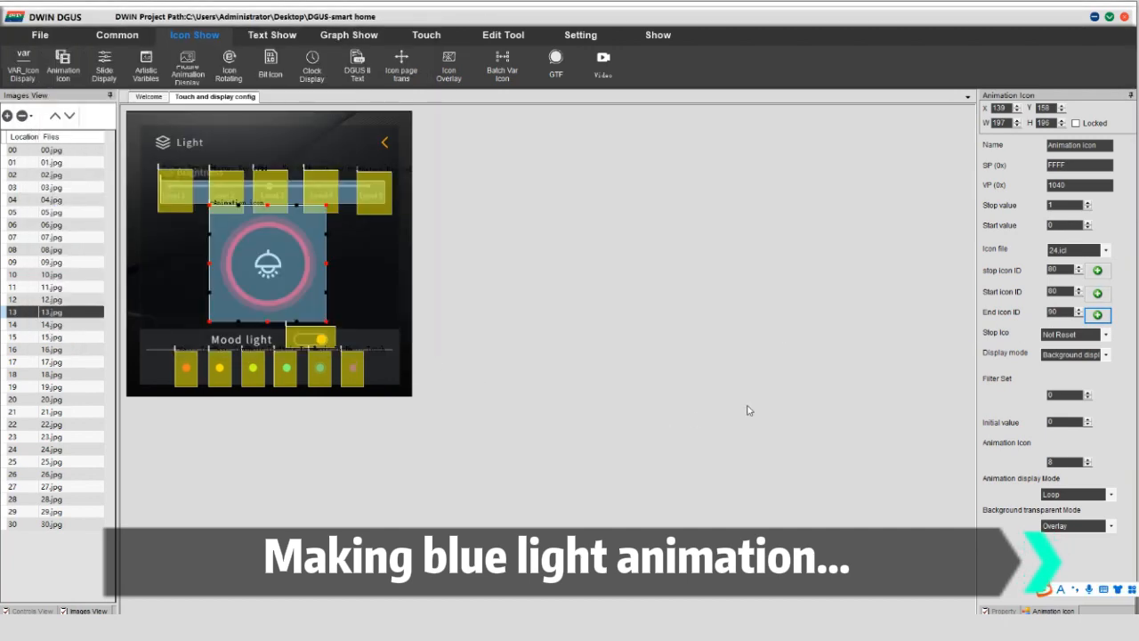
Set both the stop icon ID and the start icon ID of page 14's animation icon to 100 for the purple light.
click(58, 325)
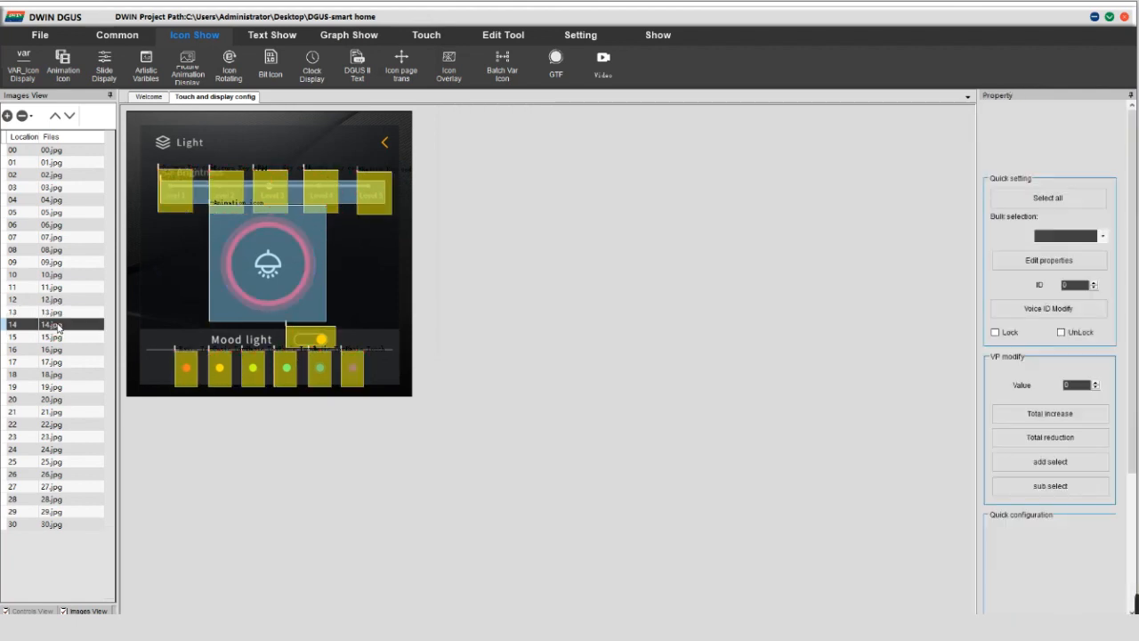
click(284, 281)
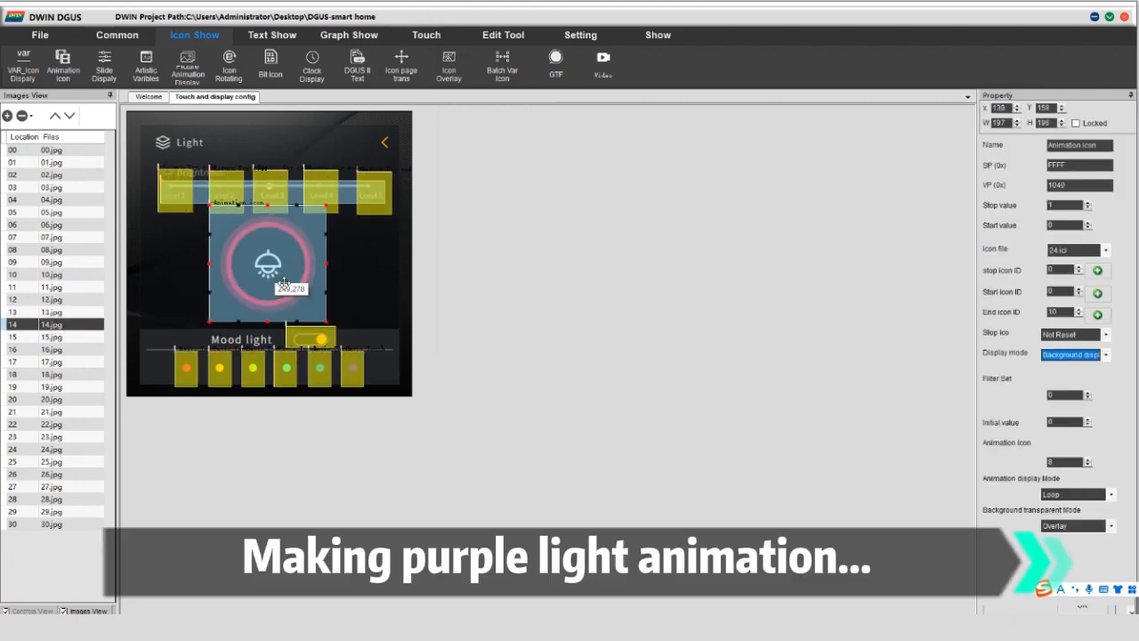
click(1098, 292)
click(168, 353)
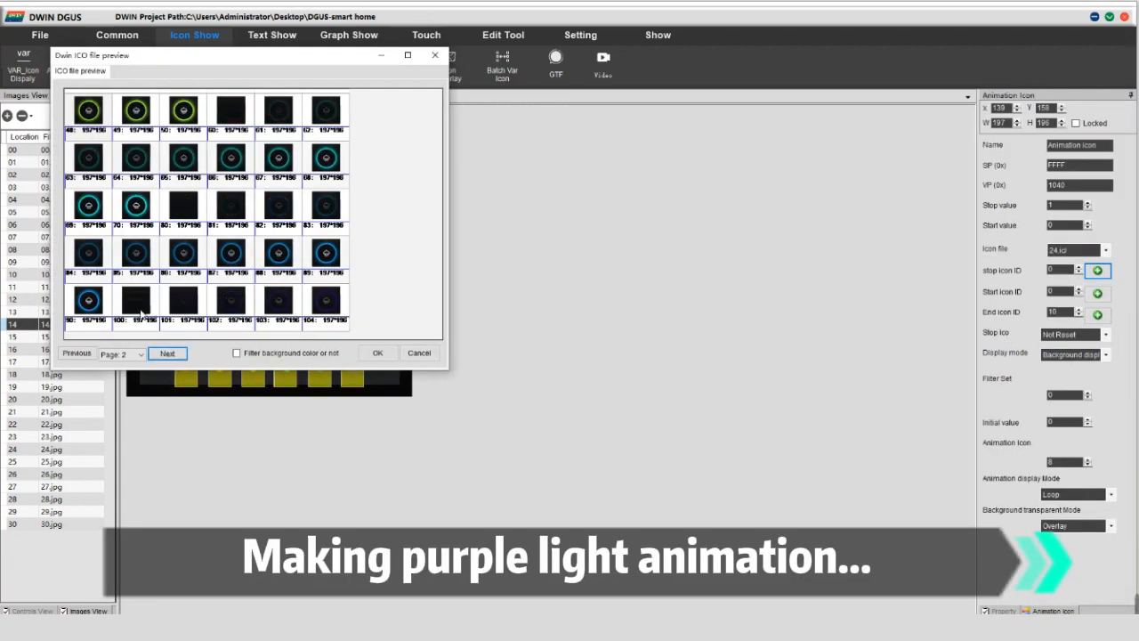
click(137, 302)
click(378, 353)
click(1097, 293)
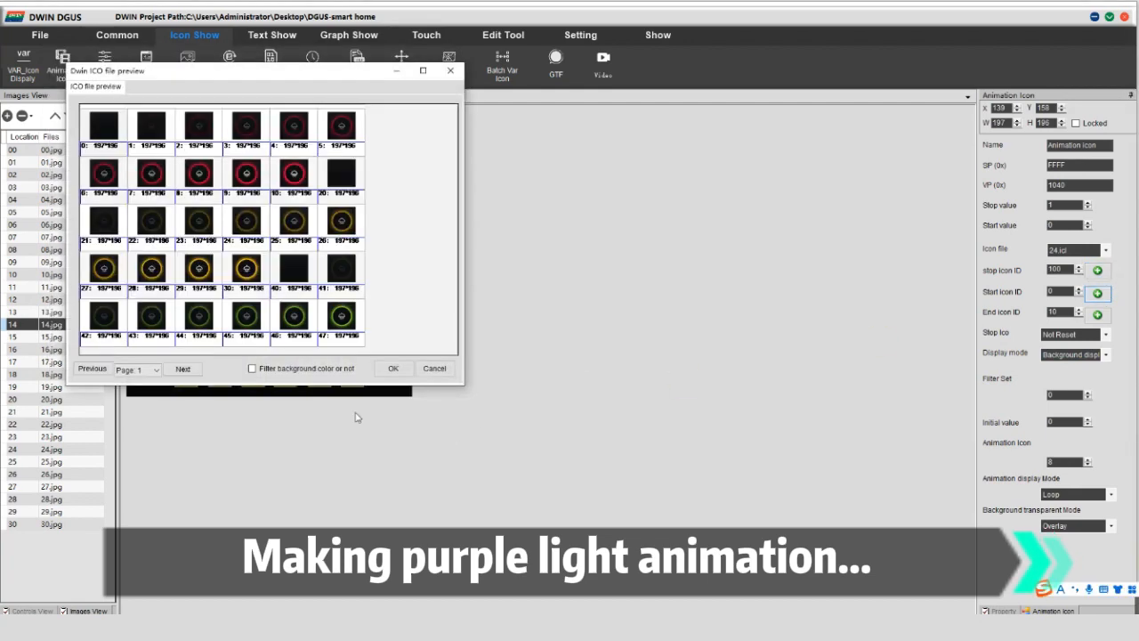
click(183, 369)
click(393, 368)
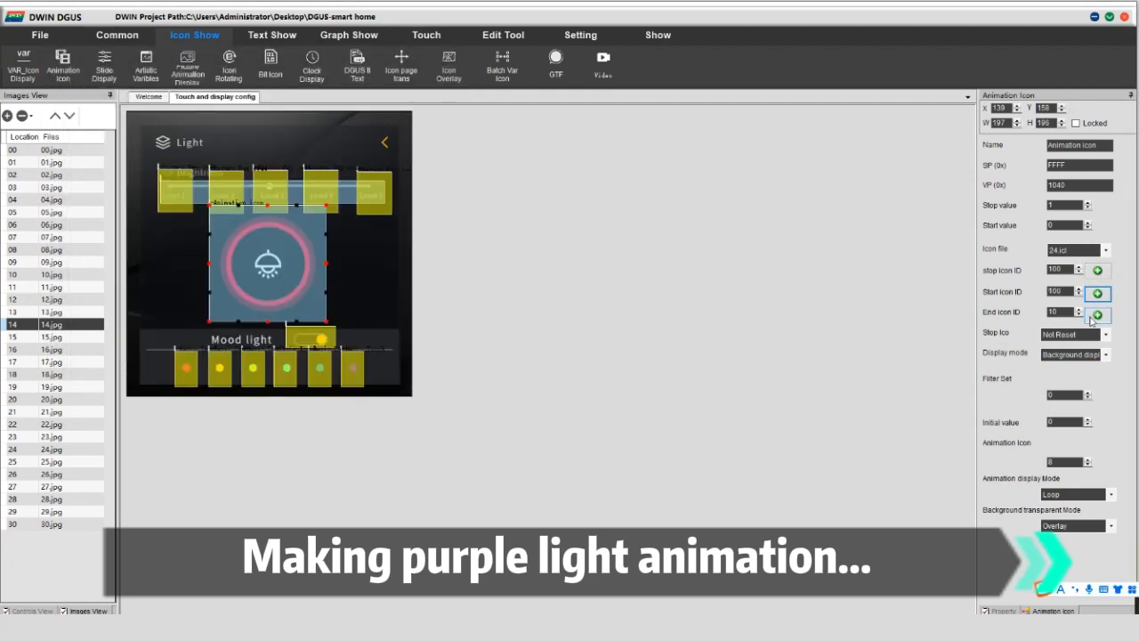
Set the end icon ID of page 14's animation icon to 110.
click(1098, 314)
click(199, 385)
click(199, 385)
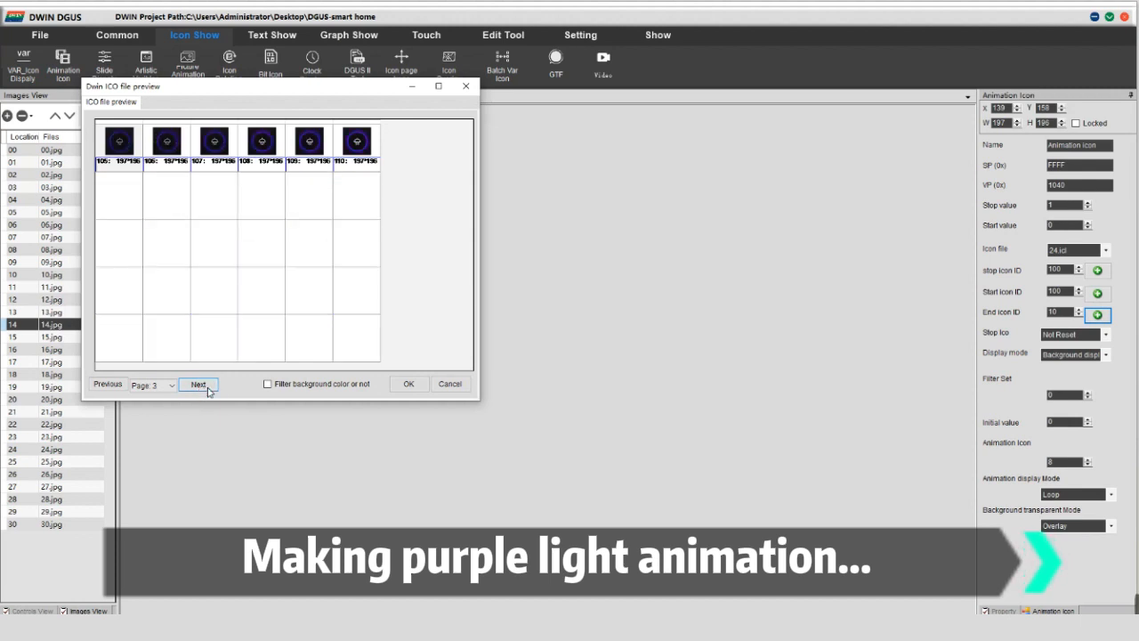
click(359, 142)
click(407, 384)
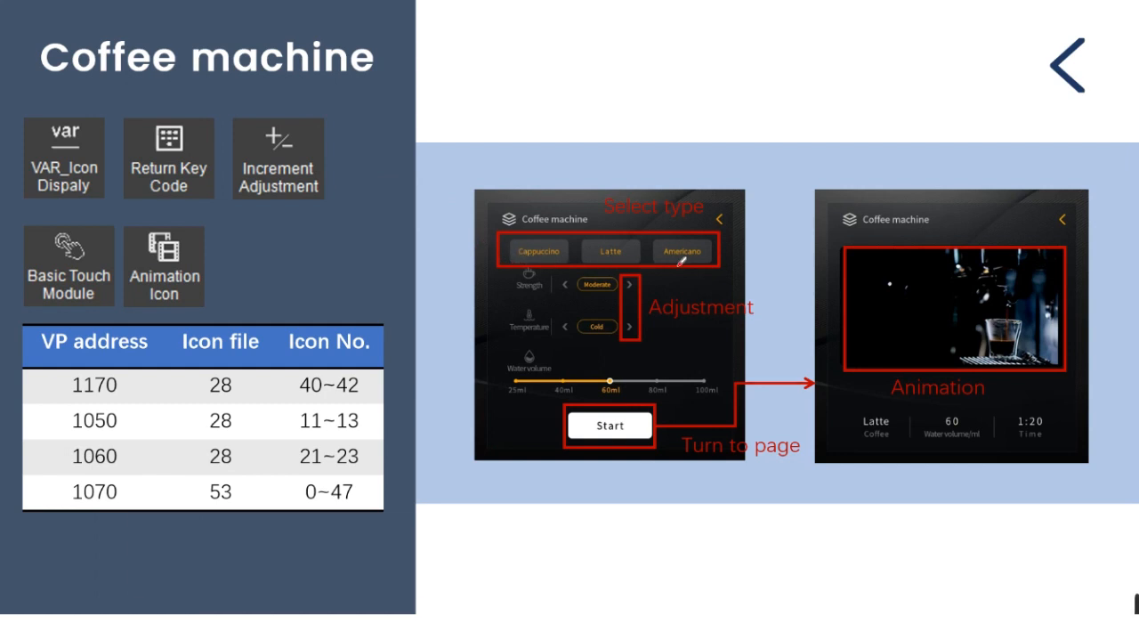
drag(516, 294, 540, 295)
drag(511, 336, 546, 331)
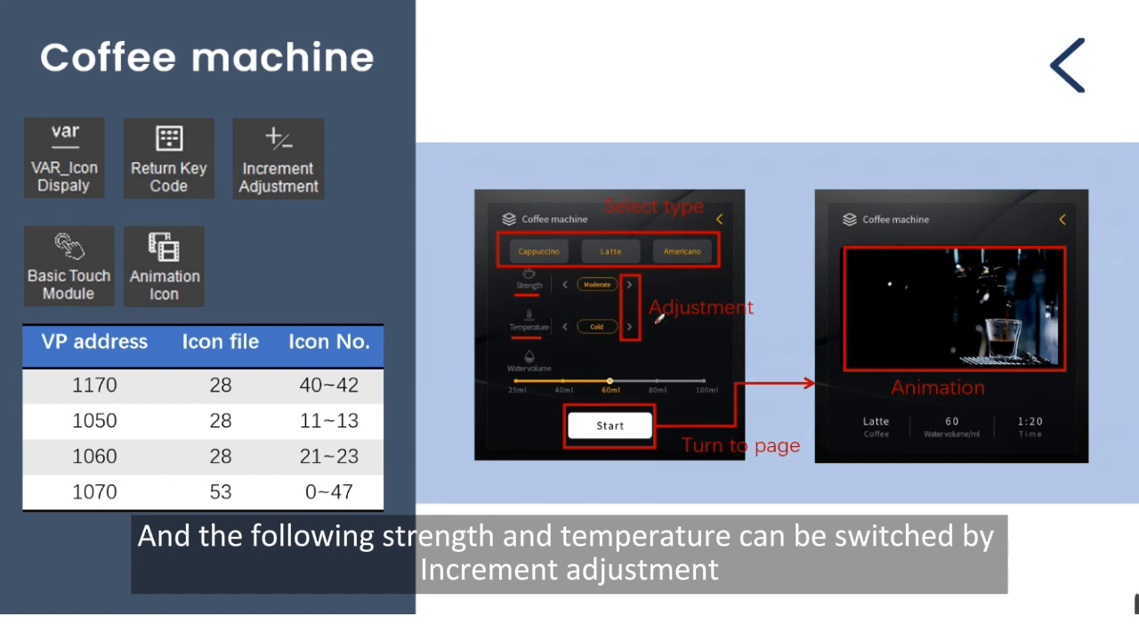
drag(594, 435, 622, 435)
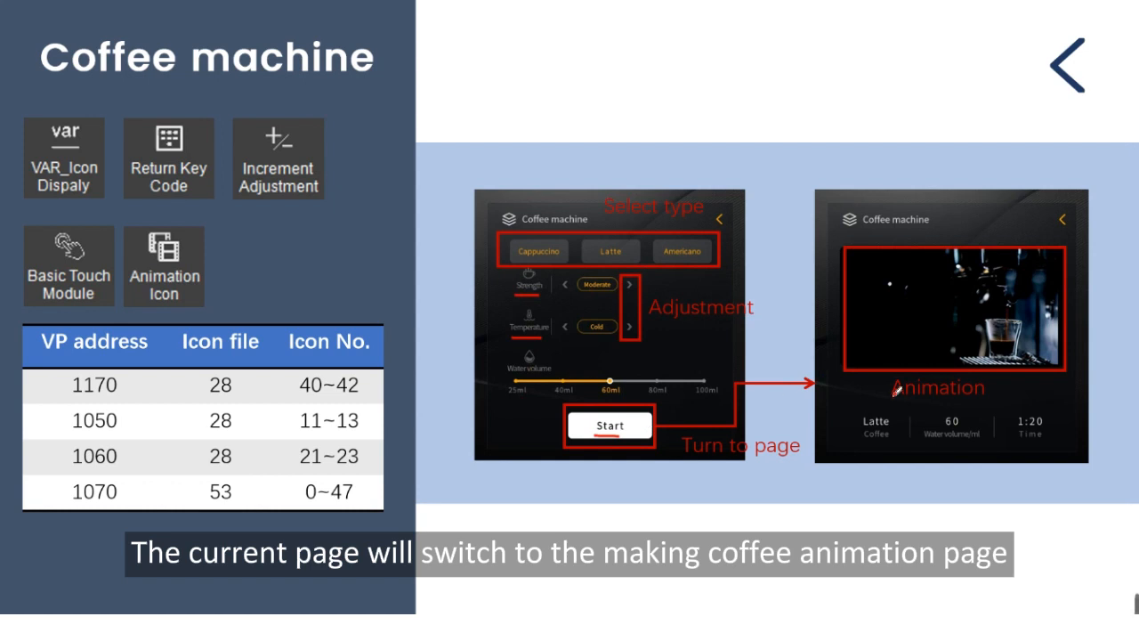
drag(895, 398, 950, 399)
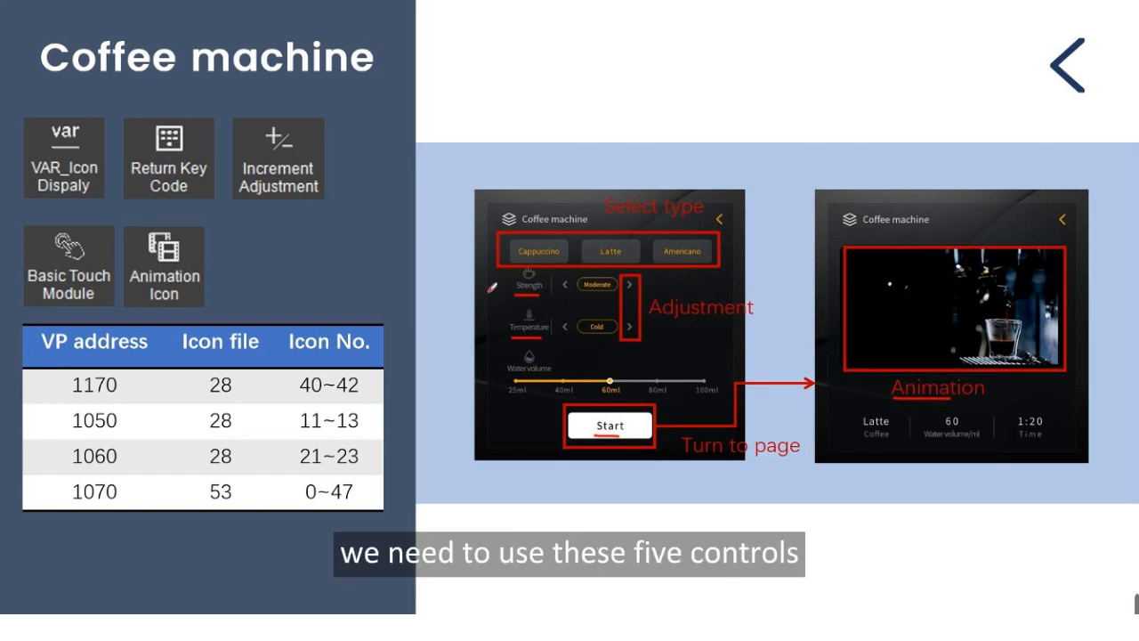
drag(54, 212, 144, 212)
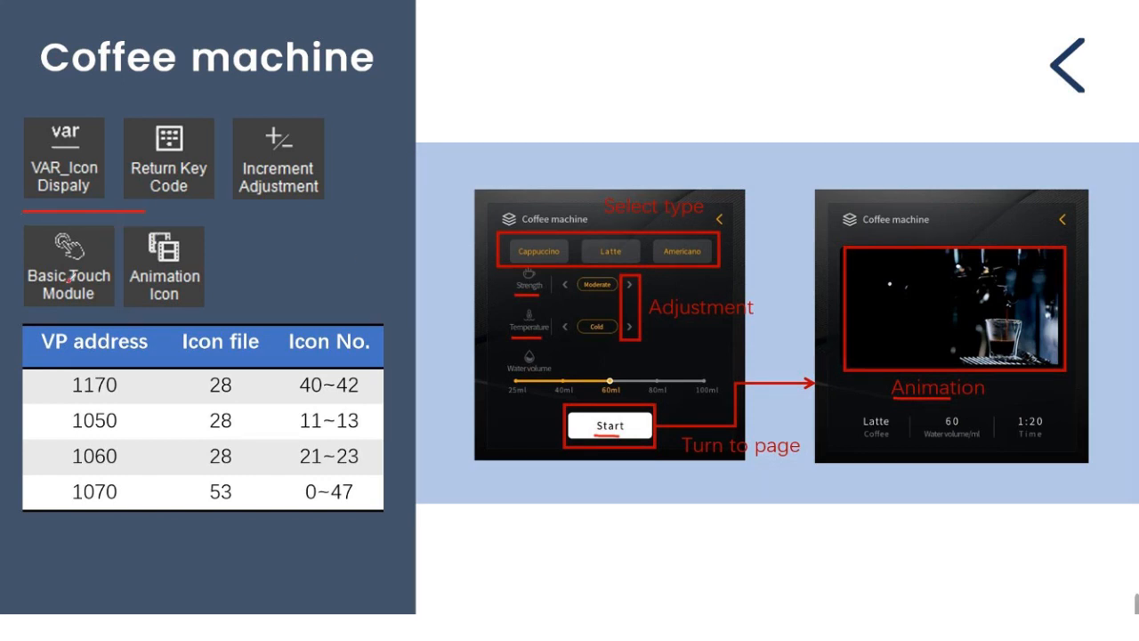
drag(151, 312, 182, 314)
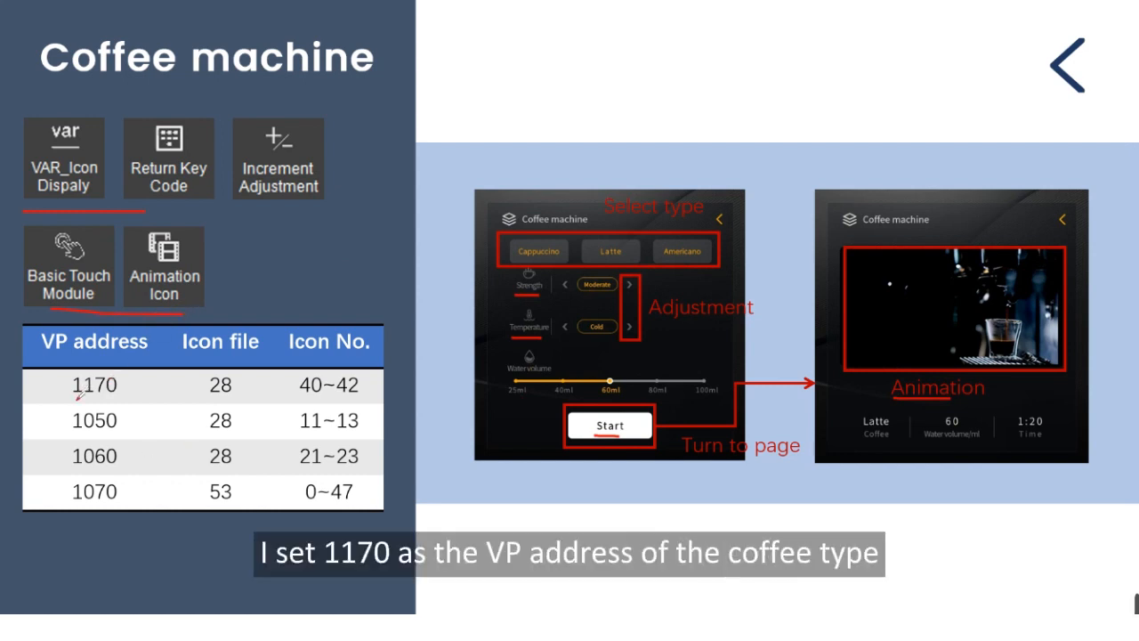
drag(79, 399, 127, 398)
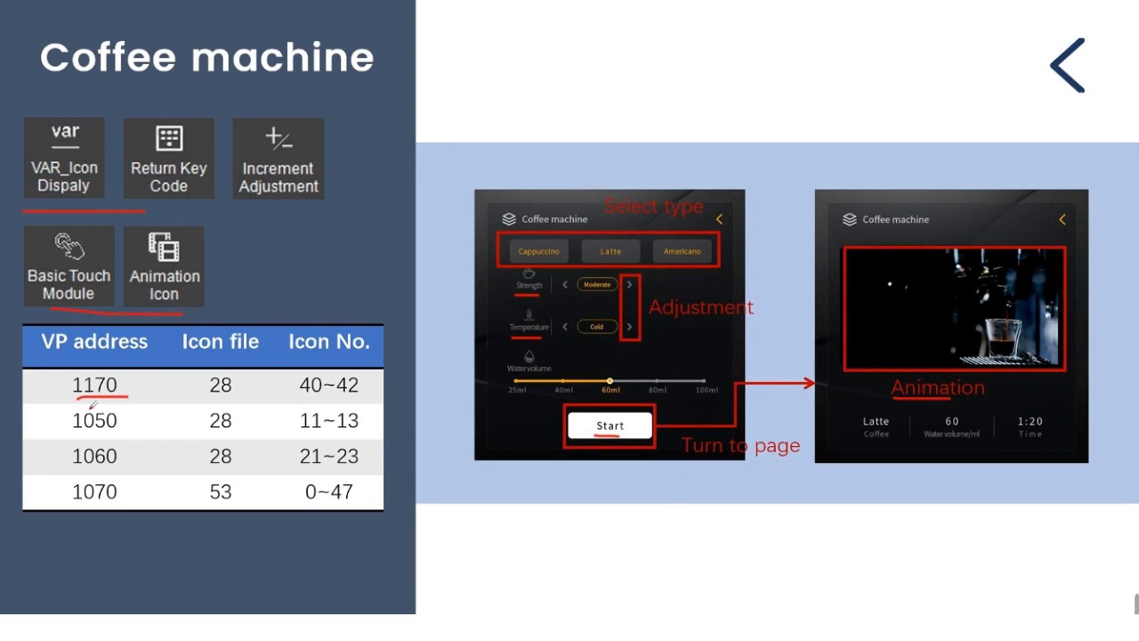
drag(77, 432, 121, 435)
drag(74, 465, 98, 469)
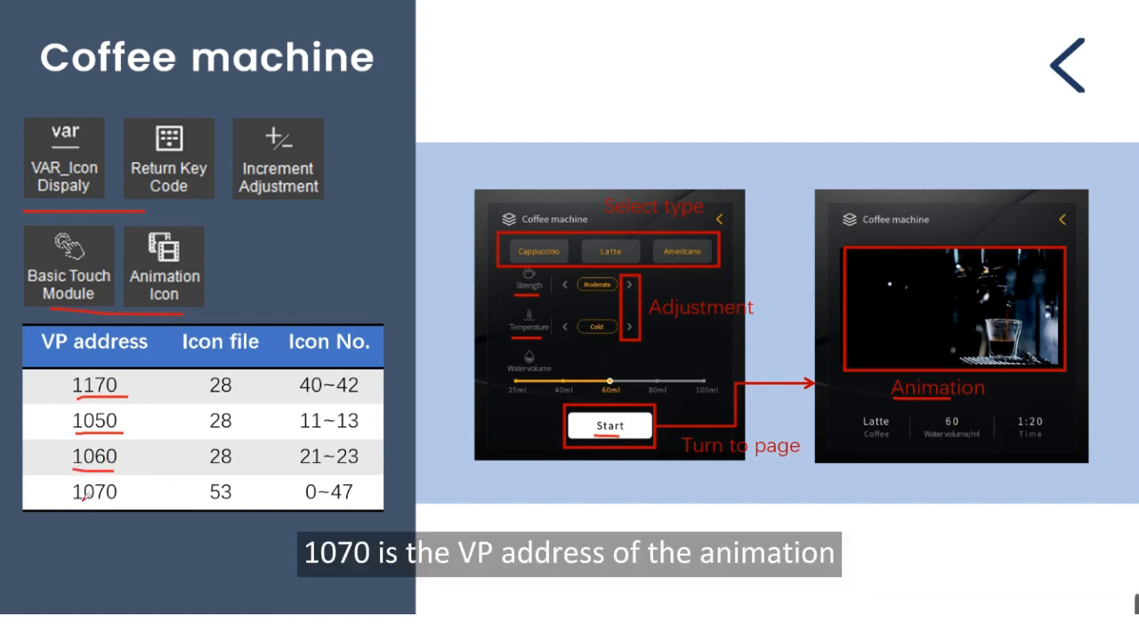
drag(76, 501, 104, 502)
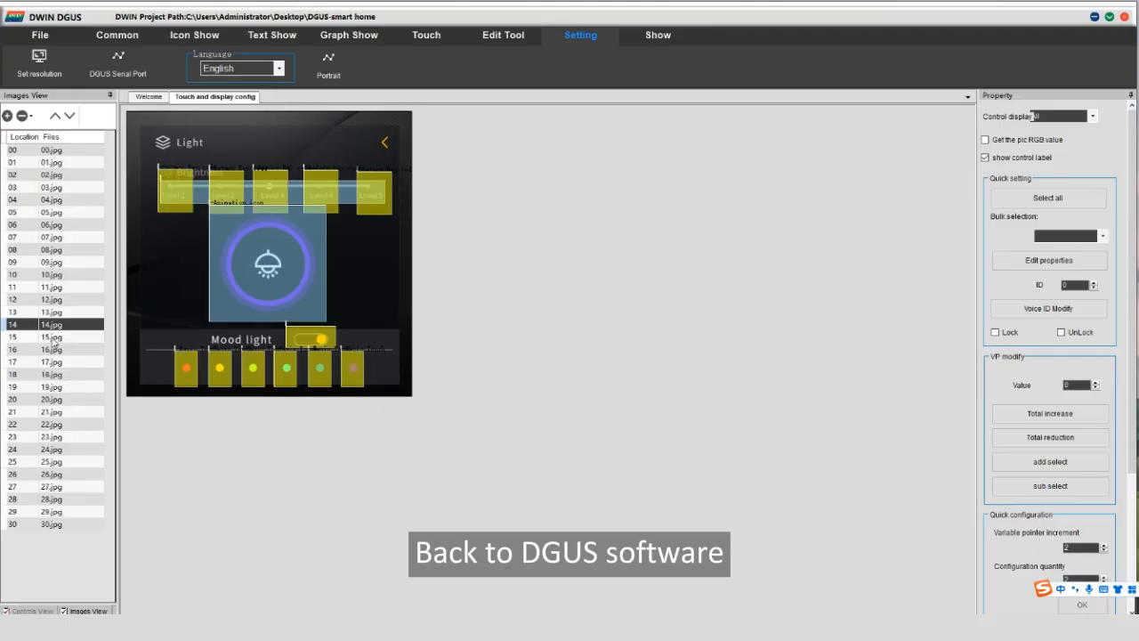
Place a variable icon display about 113 by 52 over the Cappuccino button on page 15.jpg.
click(51, 338)
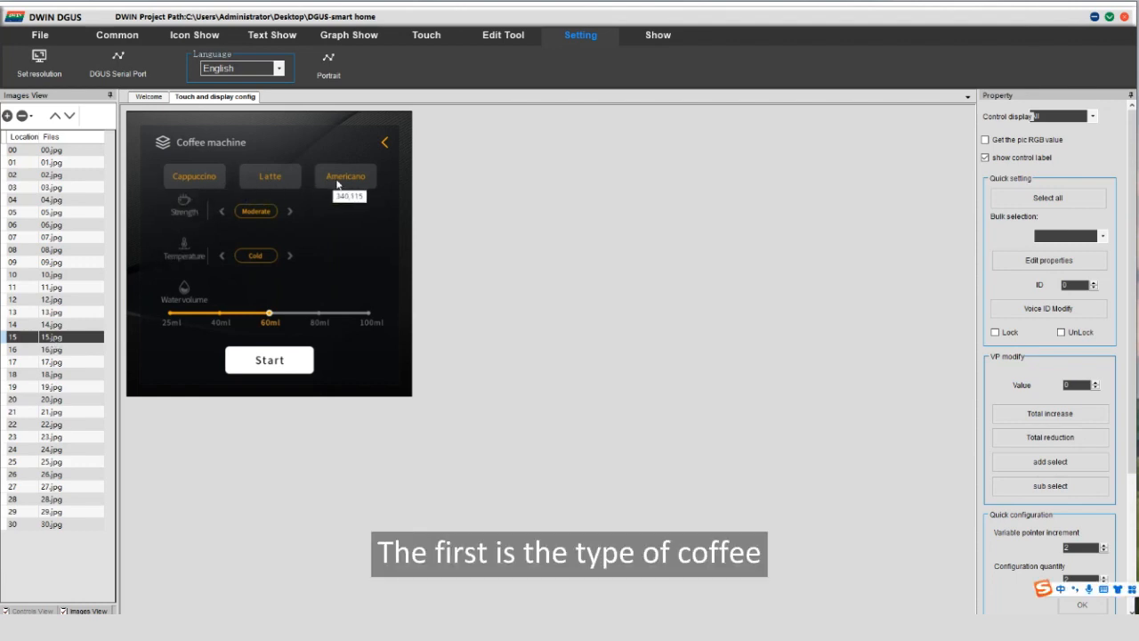
click(193, 35)
click(22, 67)
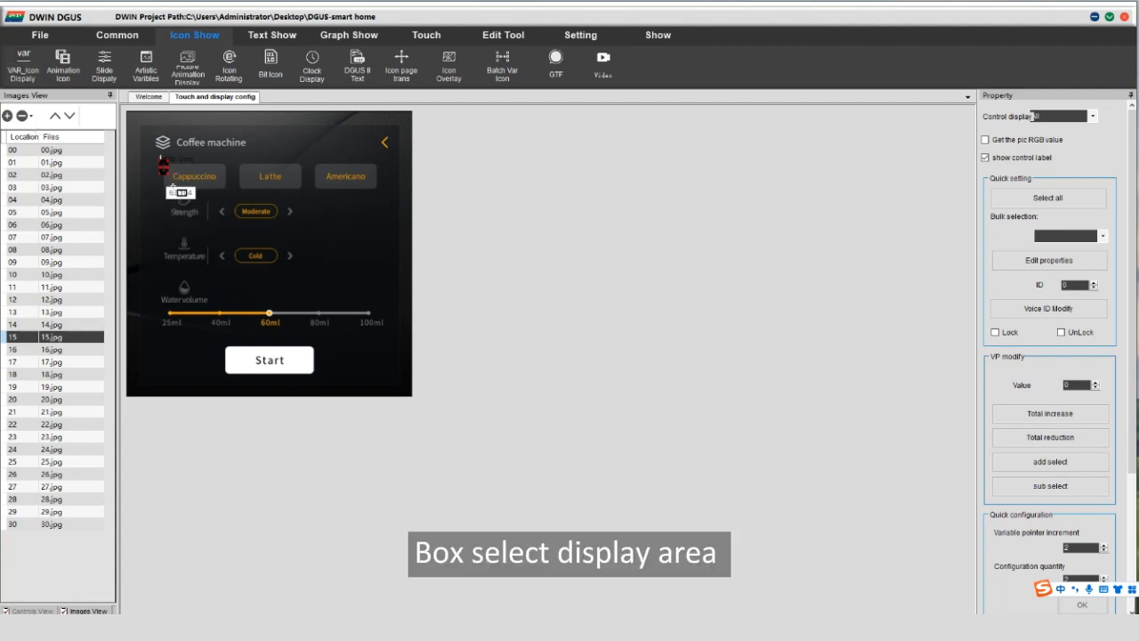
mouse_move(161, 162)
mouse_down()
mouse_move(218, 207)
mouse_move(229, 192)
mouse_up()
Set the Cappuccino variable icon's VP address to 1170 and its icon file to 28.icl.
double_click(1051, 188)
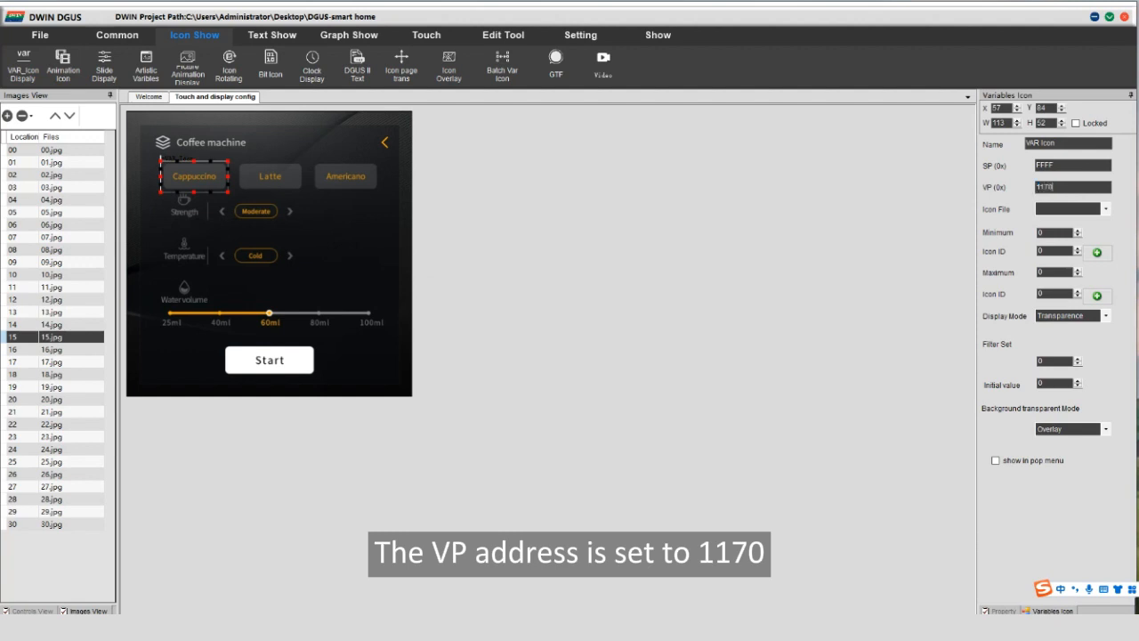
click(1107, 209)
click(1078, 237)
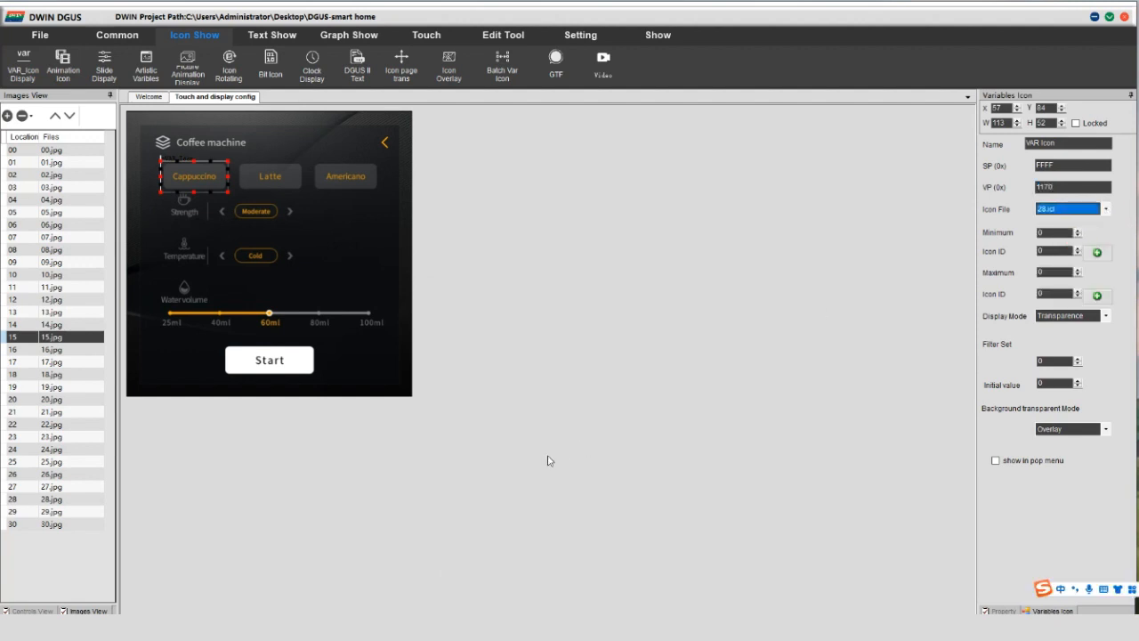
Open icon folder 28 for reference and assign the Cappuccino icon a minimum of 1 with icon ID 40.
click(304, 604)
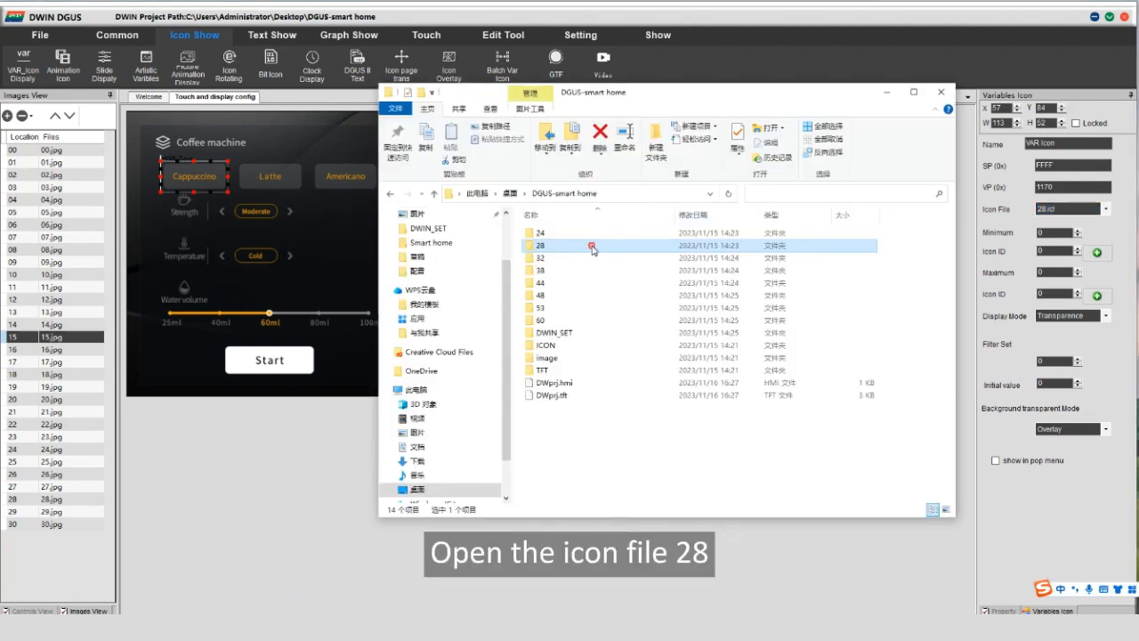
double_click(592, 249)
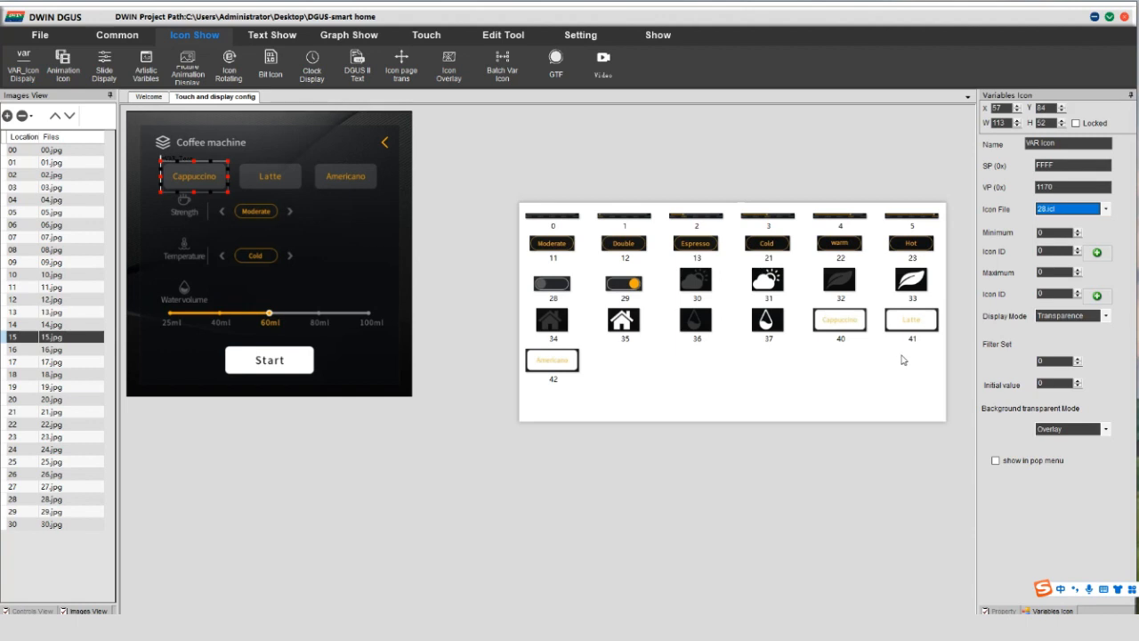
click(1042, 233)
text(1)
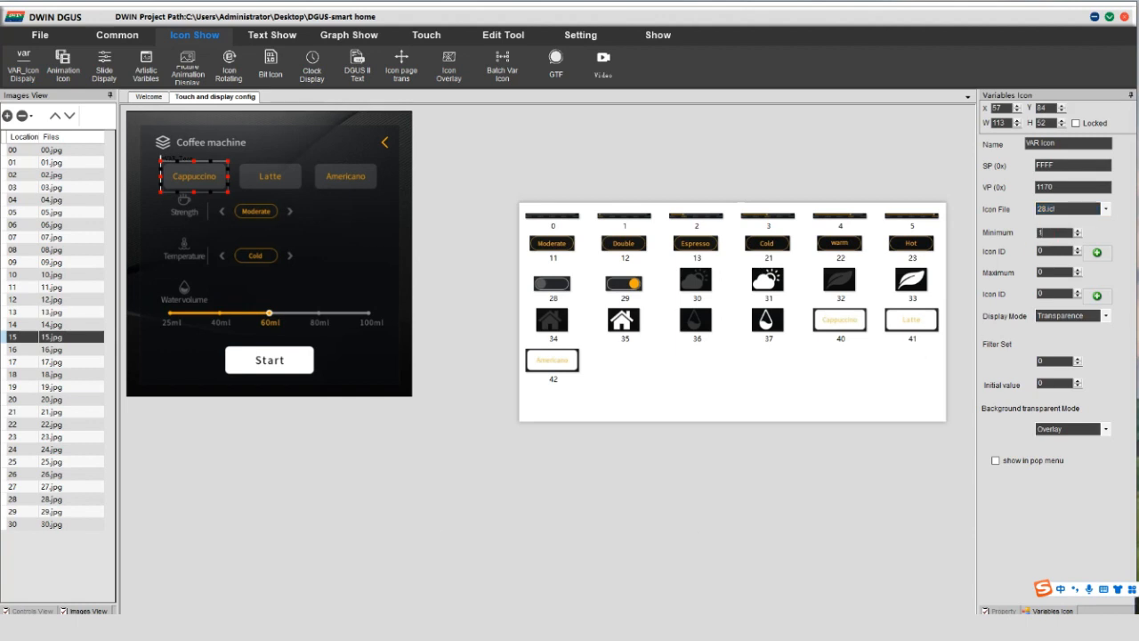
click(1097, 252)
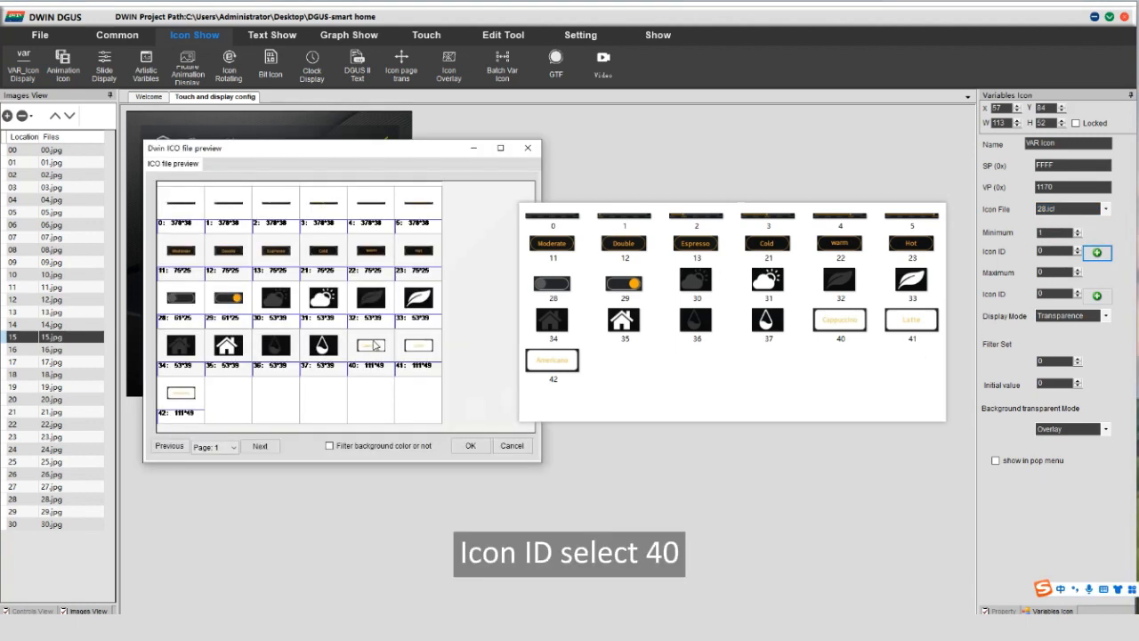
click(473, 445)
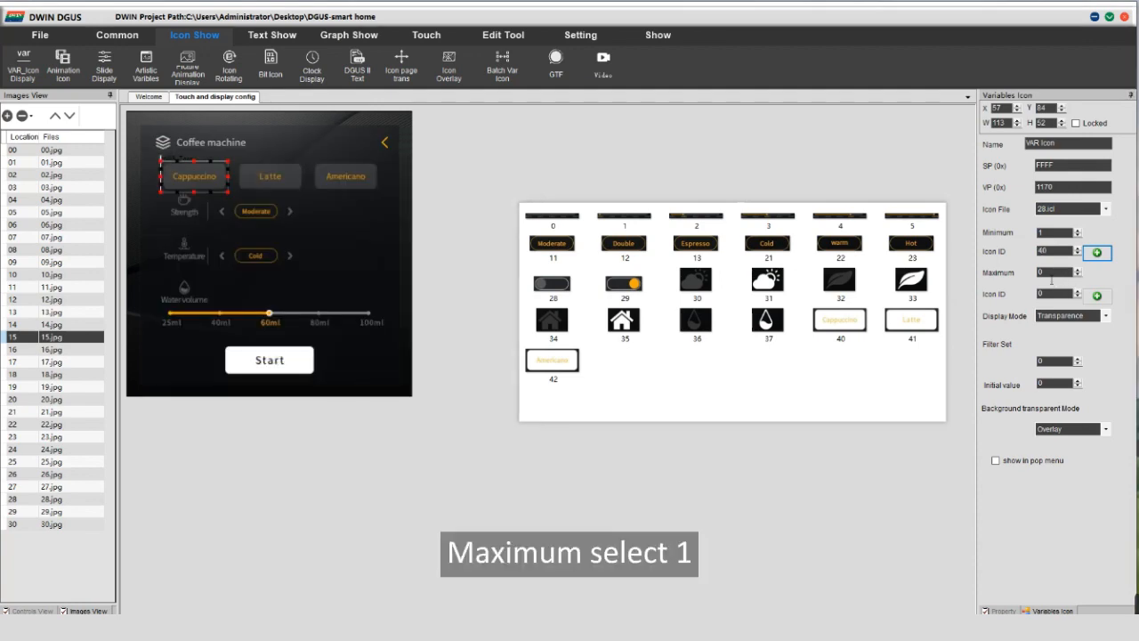
Assign the Cappuccino icon a maximum of 1 with icon ID 40.
click(1040, 273)
text(1)
click(1098, 294)
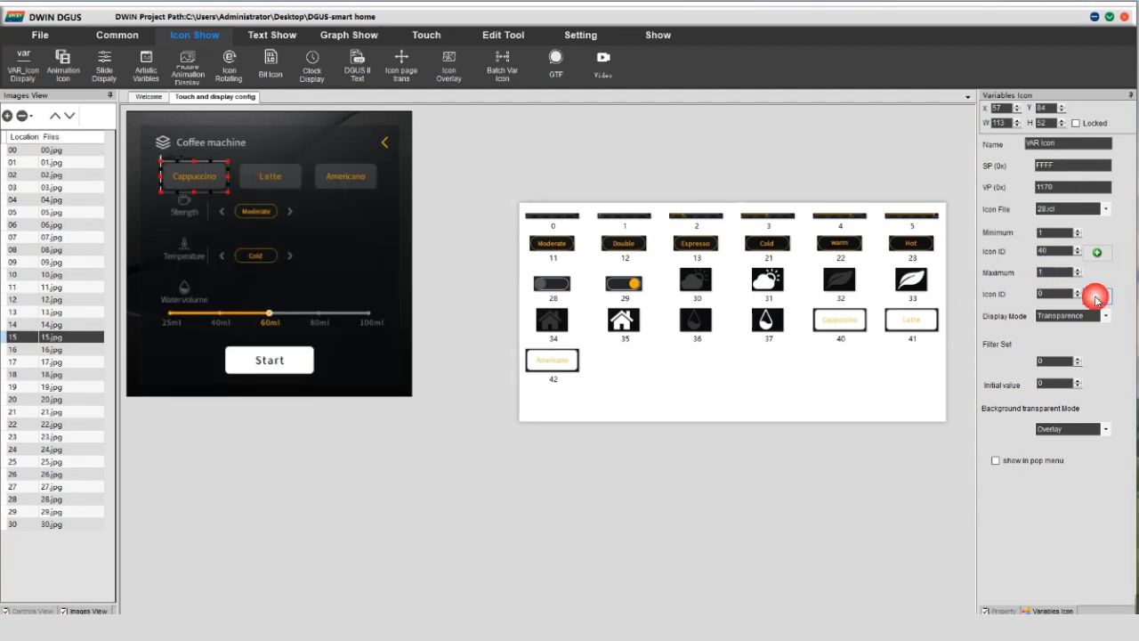
click(244, 234)
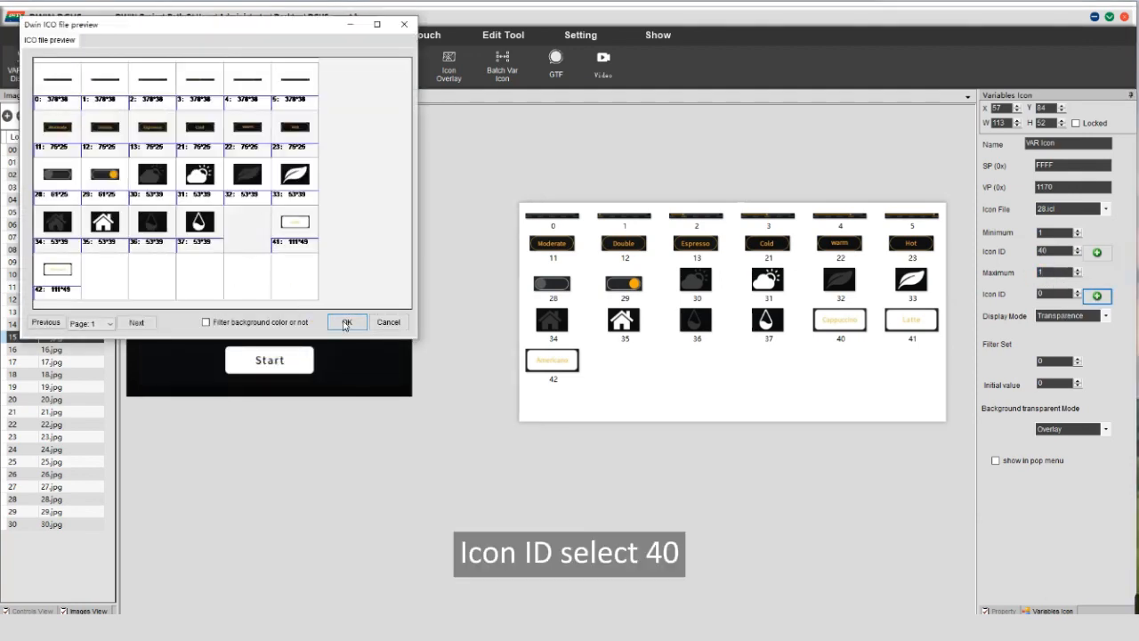
click(347, 322)
Copy the Cappuccino variable icon twice, placing the copies over the Latte and Americano buttons.
click(205, 178)
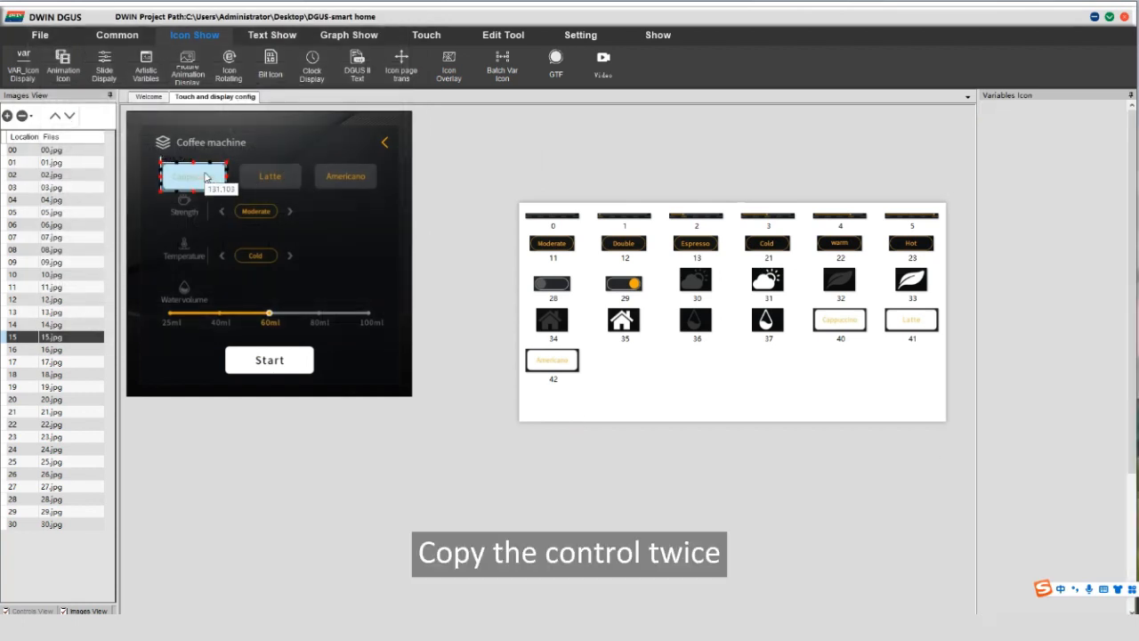
key(ctrl+v)
drag(205, 178, 359, 183)
key(ctrl+v)
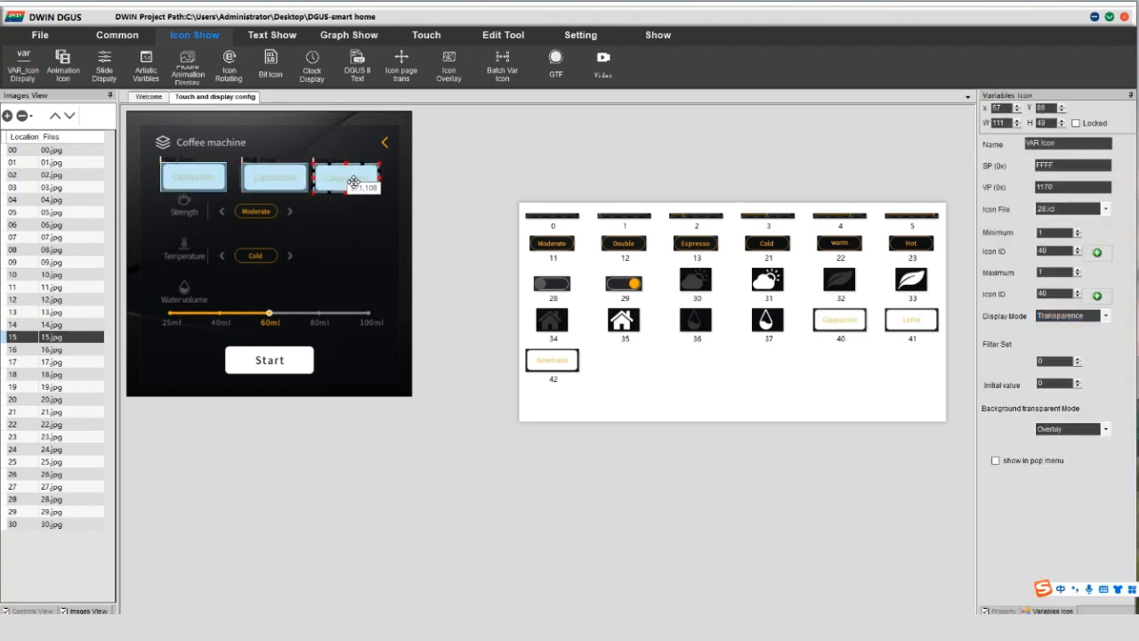
click(303, 204)
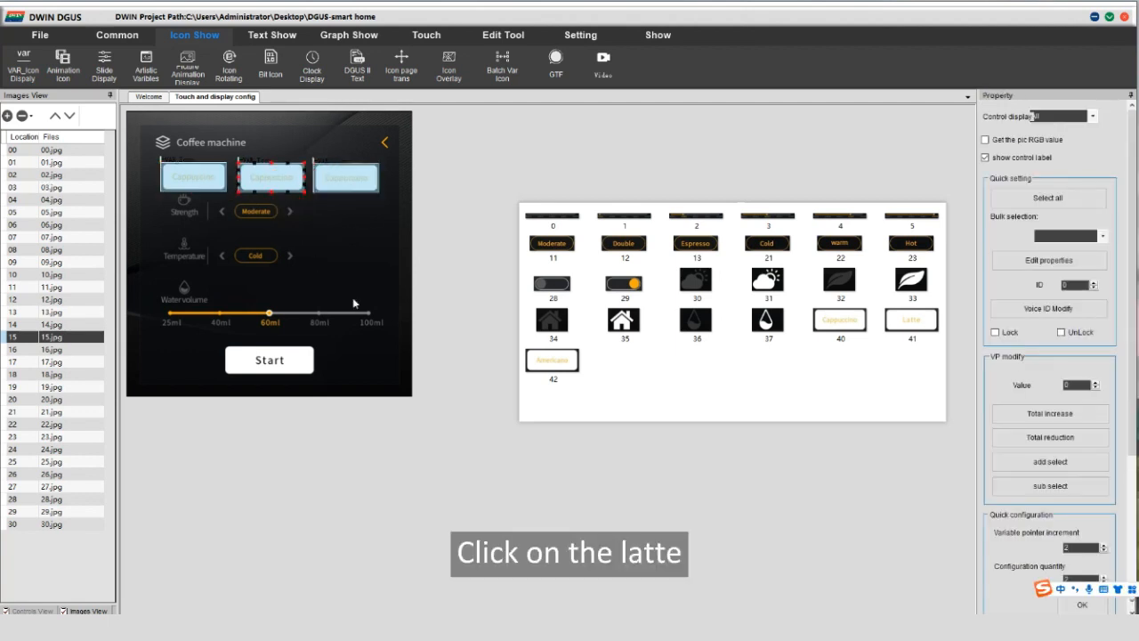
Set the Latte variable icon's minimum and maximum to 2, both with icon ID 41.
click(273, 177)
click(1039, 233)
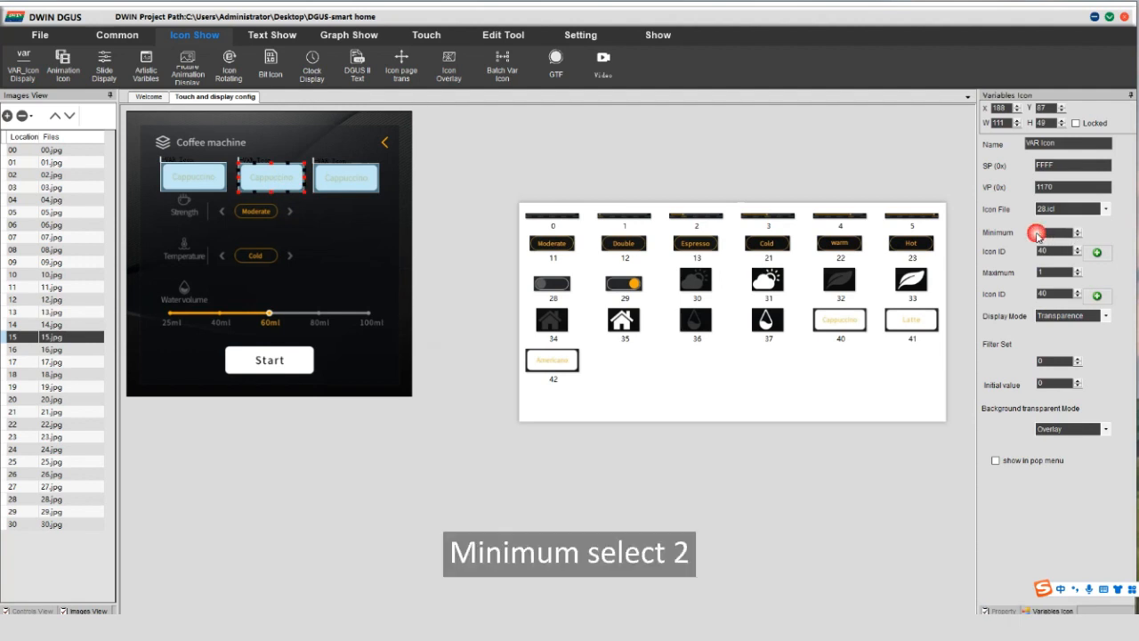
click(1049, 252)
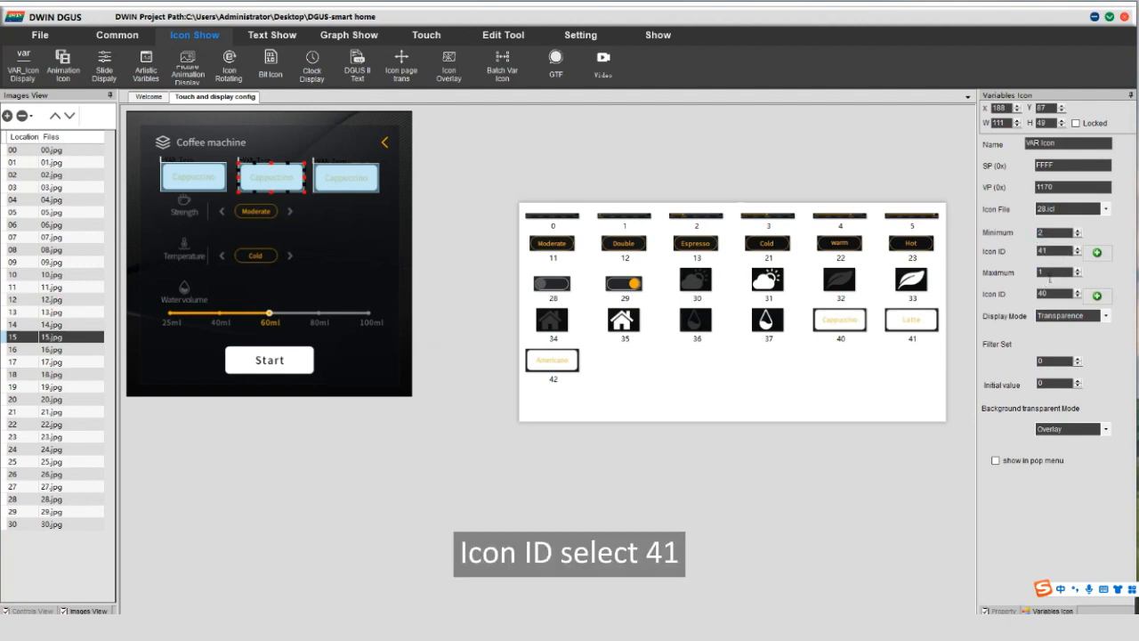
click(1049, 272)
text(2)
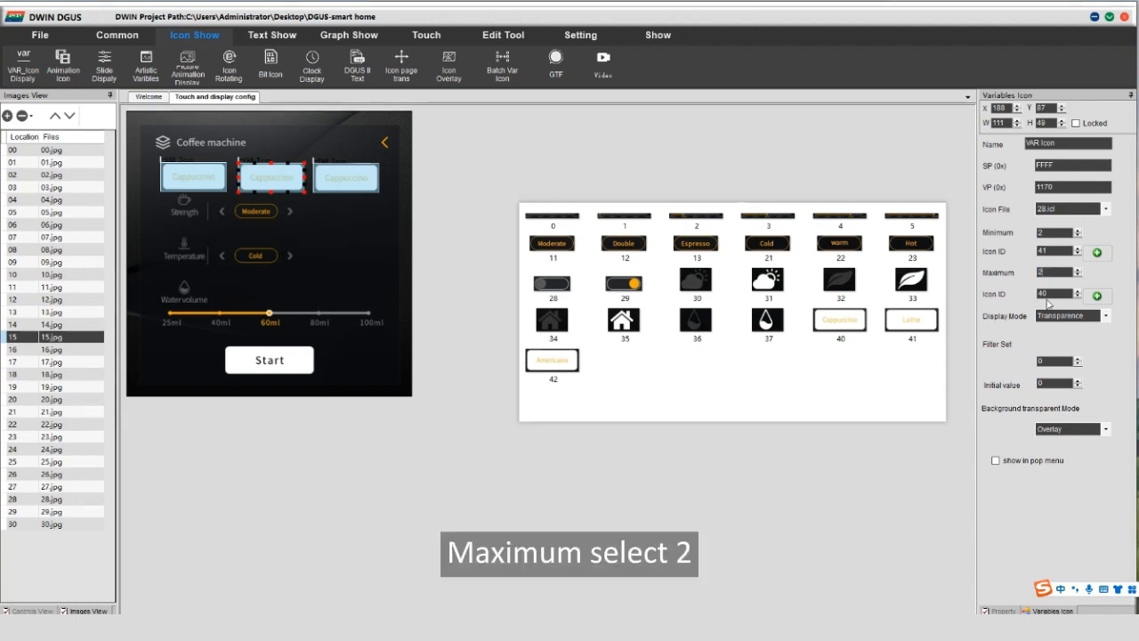
click(1052, 296)
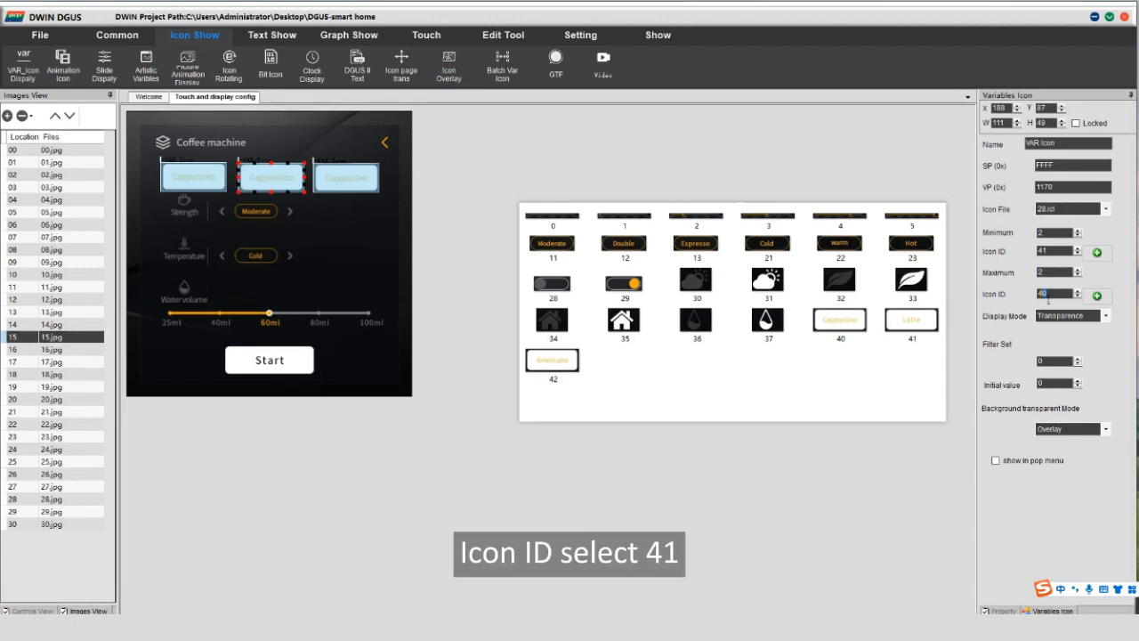
text(41)
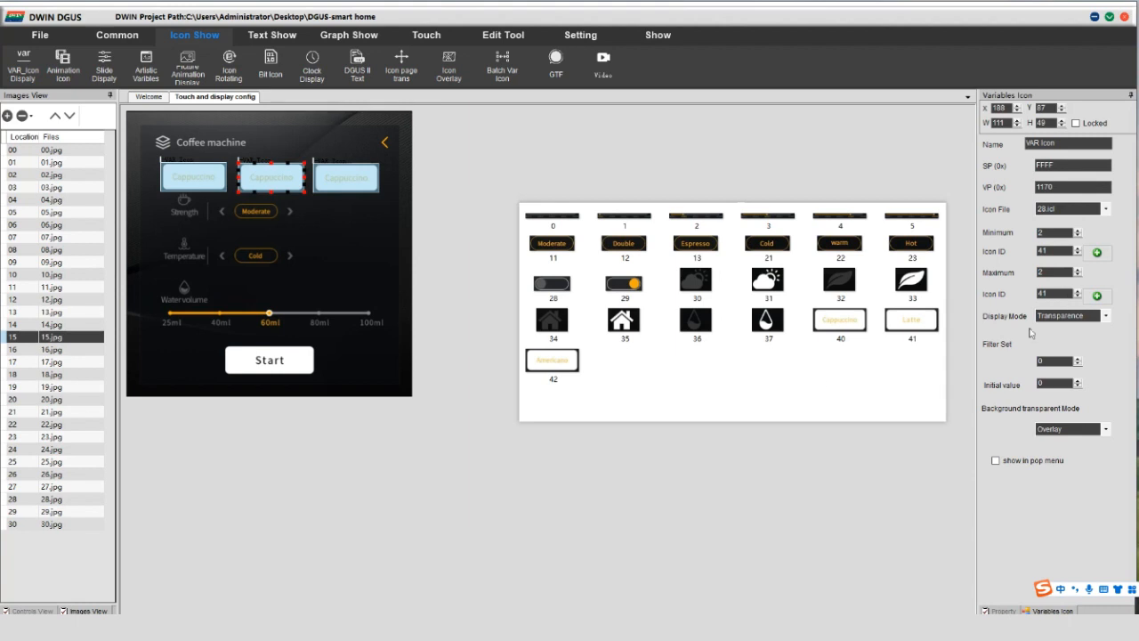
Set the Americano variable icon's minimum and maximum to 3, both with icon ID 42.
click(370, 179)
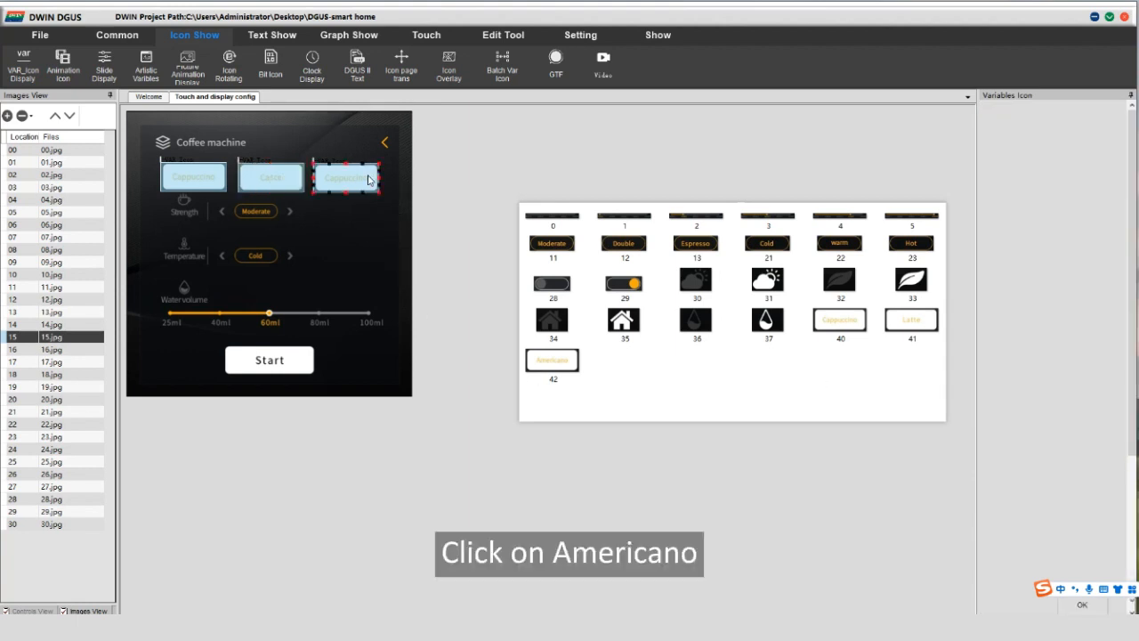
click(1041, 233)
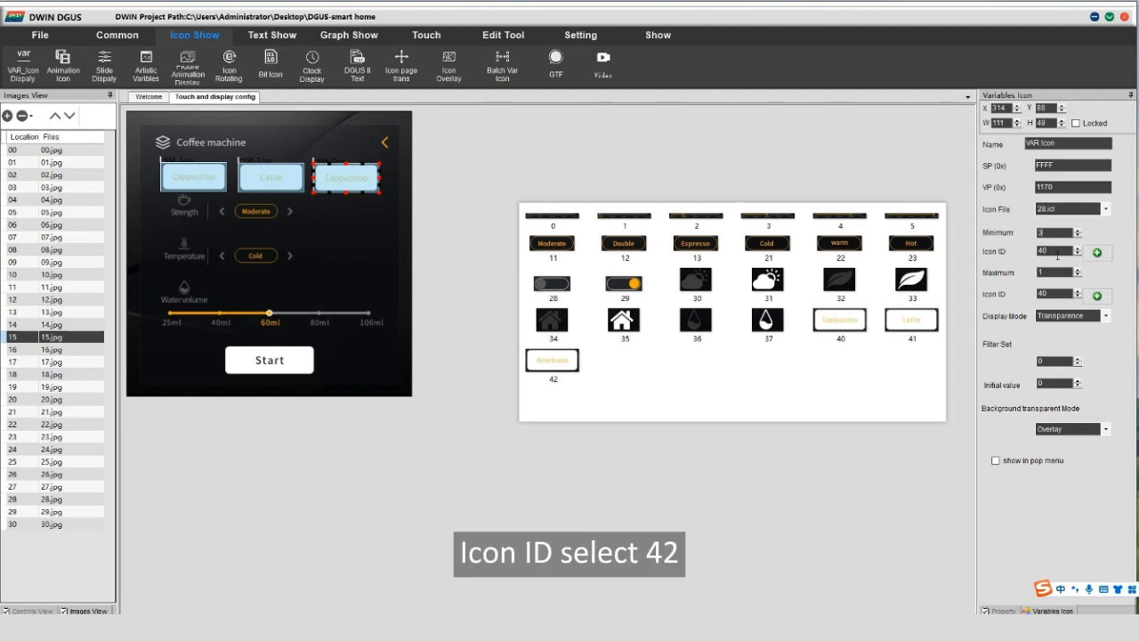
text(42)
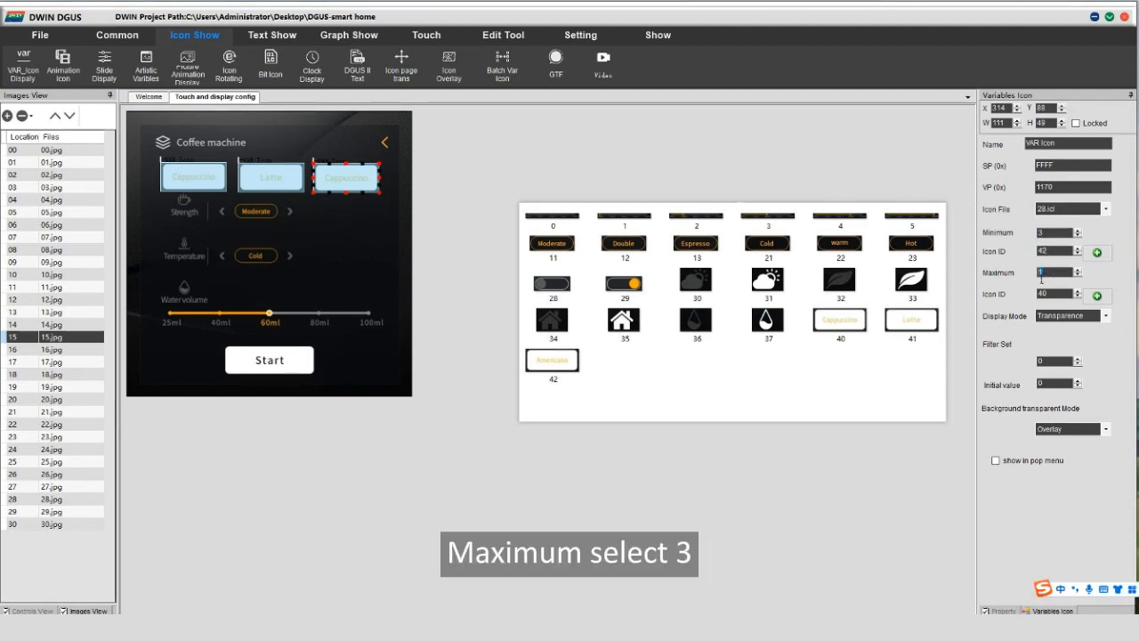
click(1040, 273)
text(3)
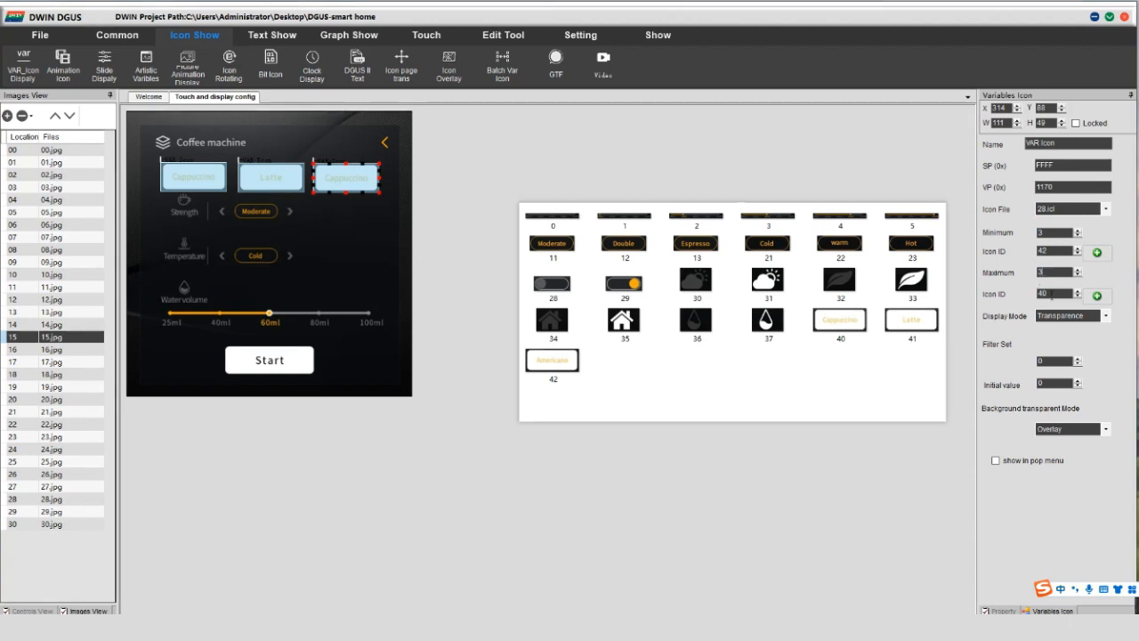
click(1051, 294)
text(42)
Place a Return Key Code control about 125 by 66 over Cappuccino with key value 0001 and VP address 1170.
click(426, 35)
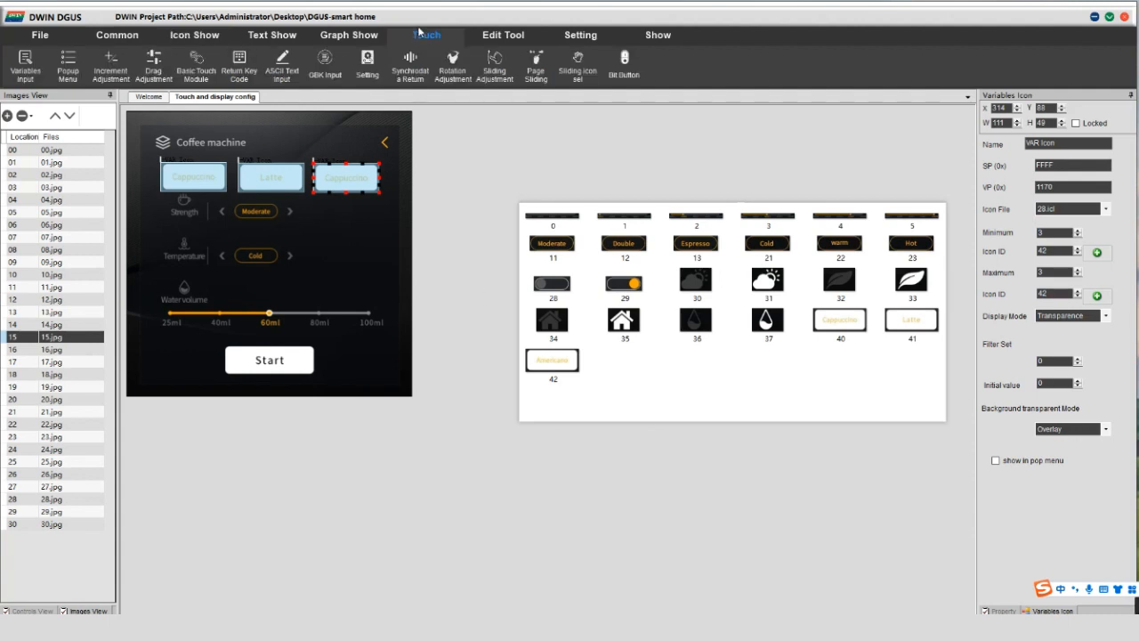
click(239, 67)
mouse_move(156, 159)
mouse_down()
mouse_move(191, 194)
mouse_move(230, 196)
mouse_up()
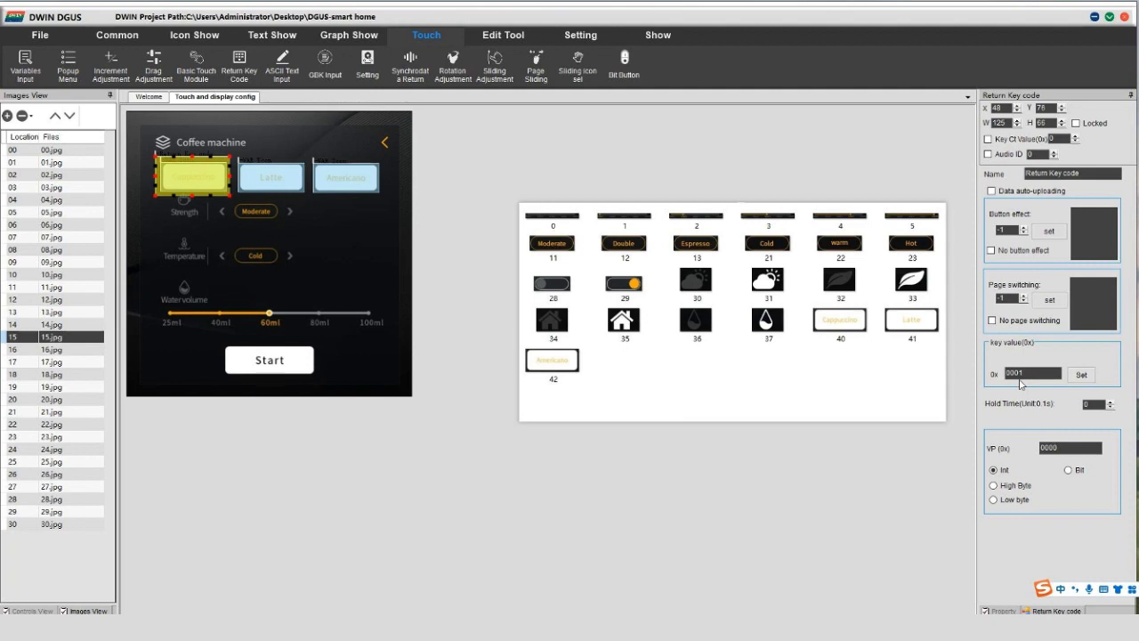
double_click(1068, 448)
text(1170)
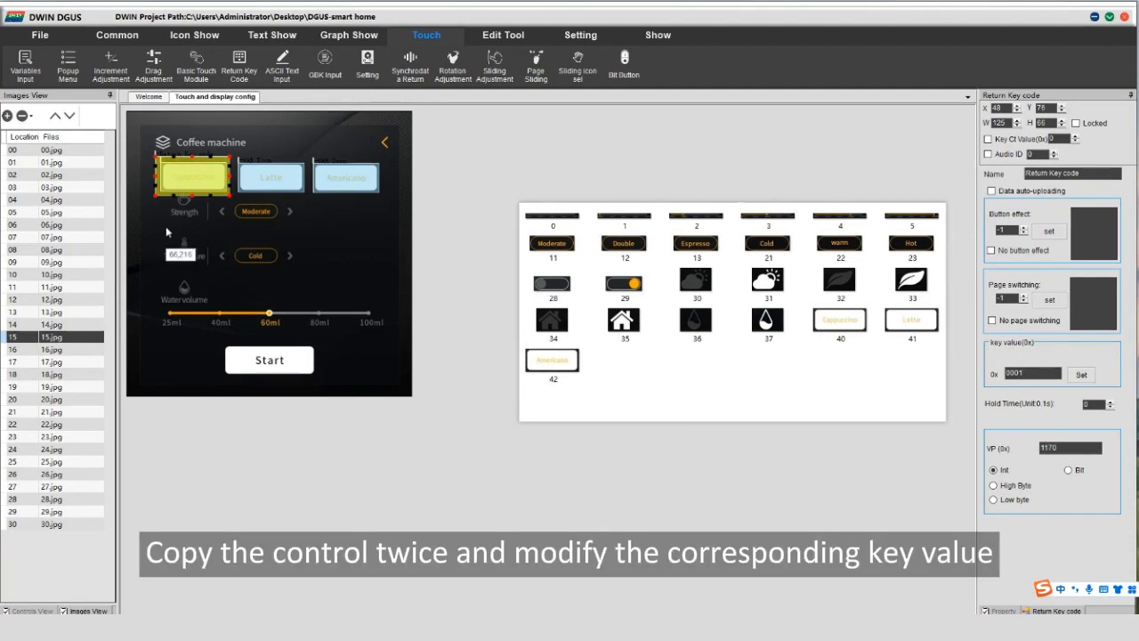
Copy the Cappuccino return key control twice, placing the copies over Latte and Americano.
key(ctrl+c)
key(ctrl+v)
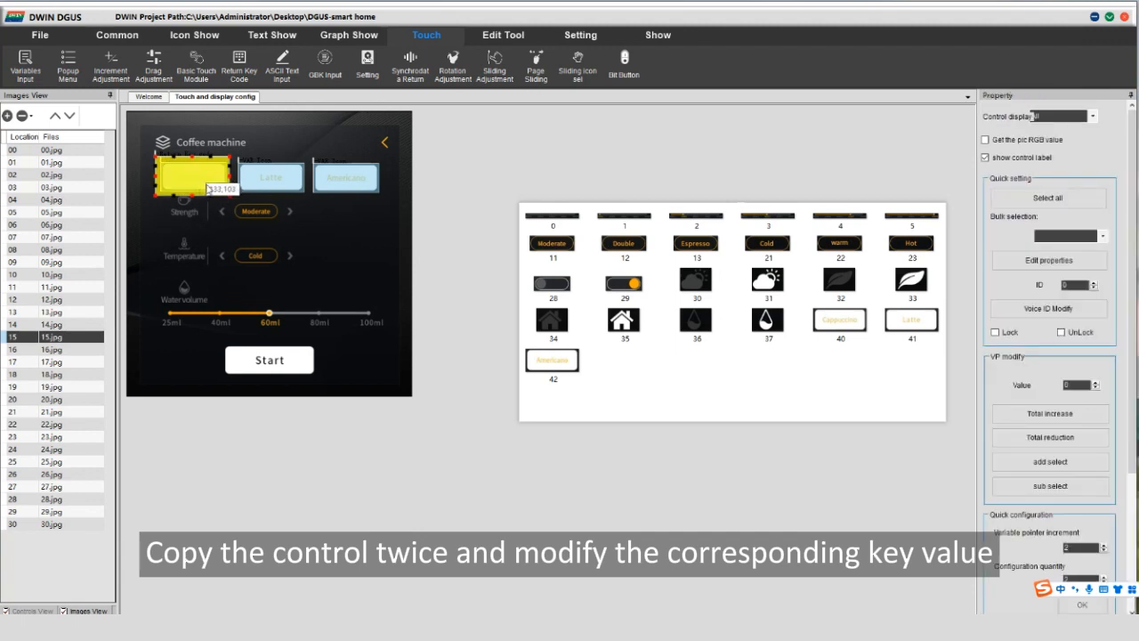
drag(210, 183, 289, 184)
drag(206, 181, 358, 184)
Set the return key value to 0002 for Latte and 0003 for Americano.
click(254, 188)
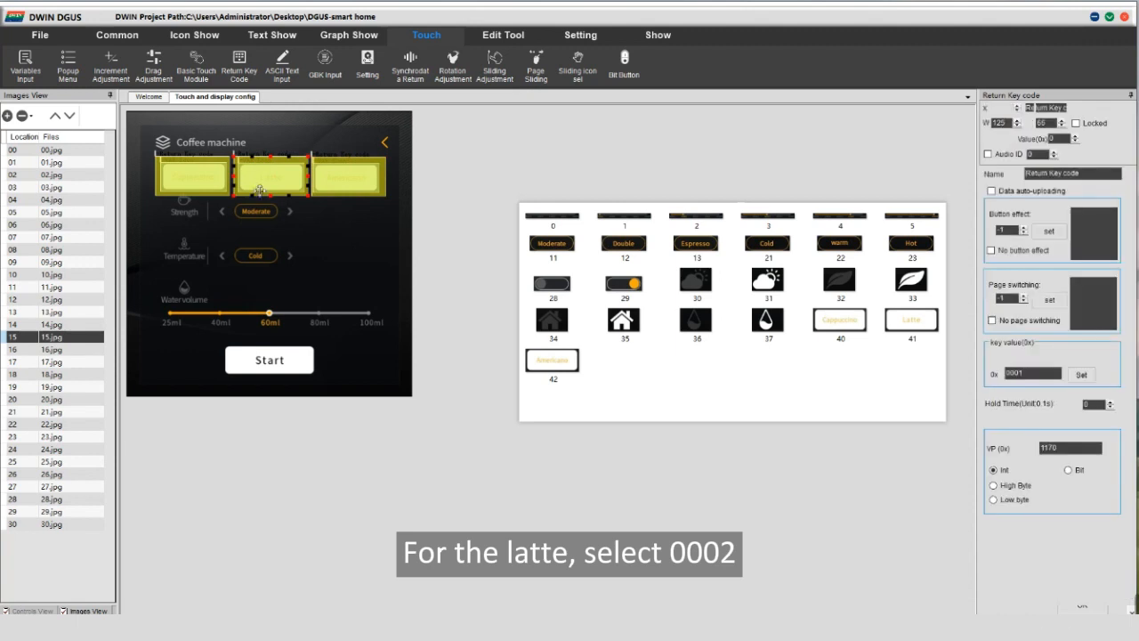
double_click(1016, 374)
text(000)
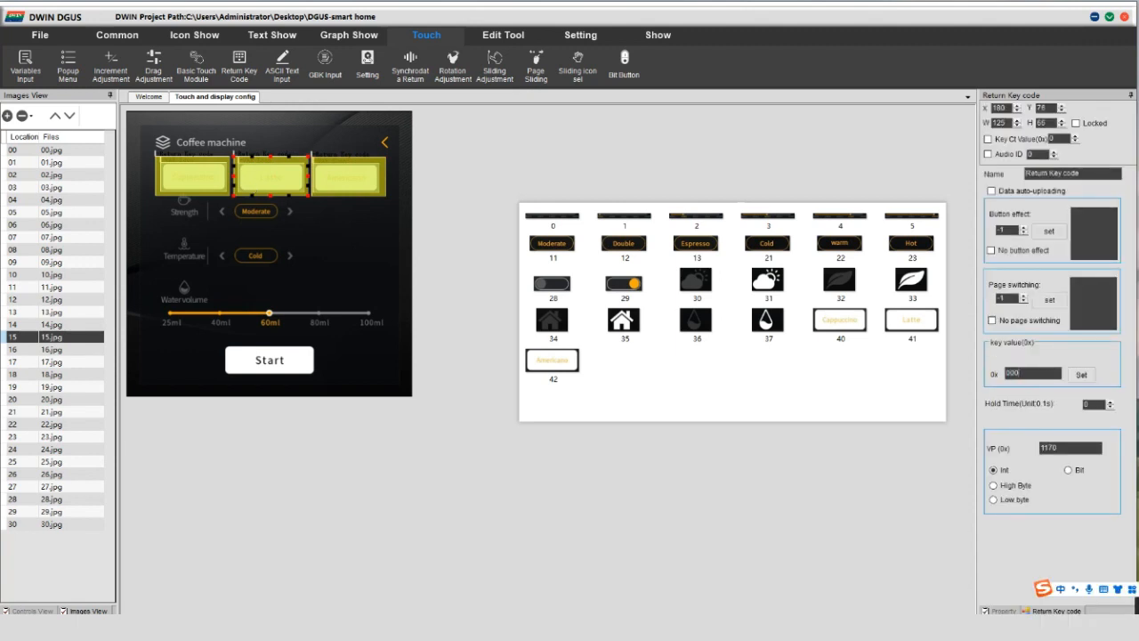
click(370, 187)
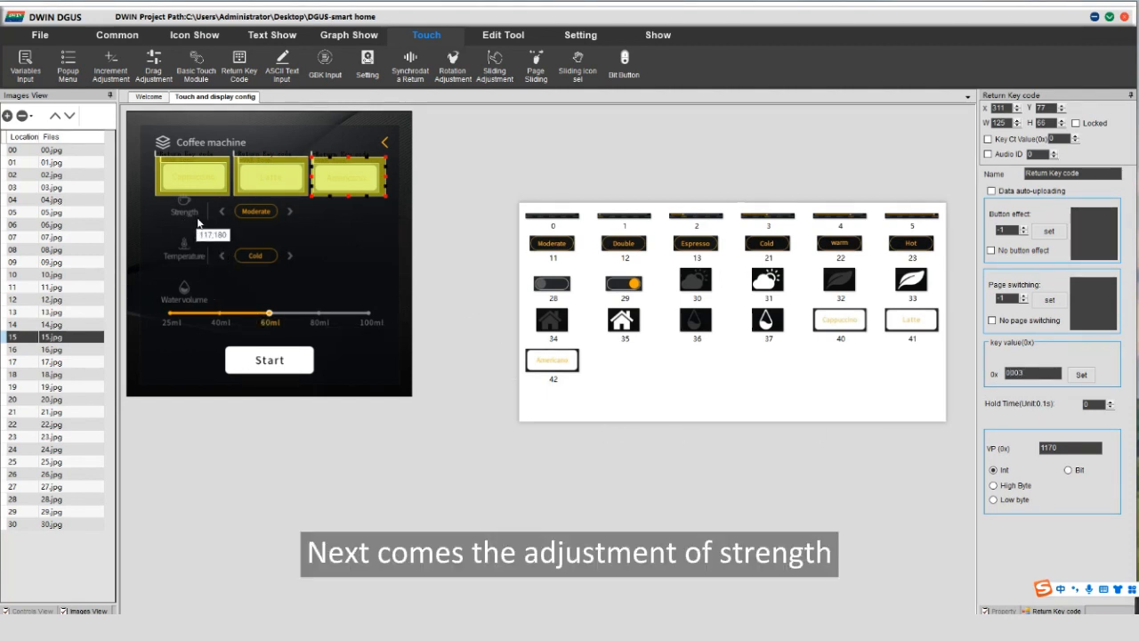
Place a variable icon display about 83 by 36 over the Strength setting's Moderate label.
click(183, 36)
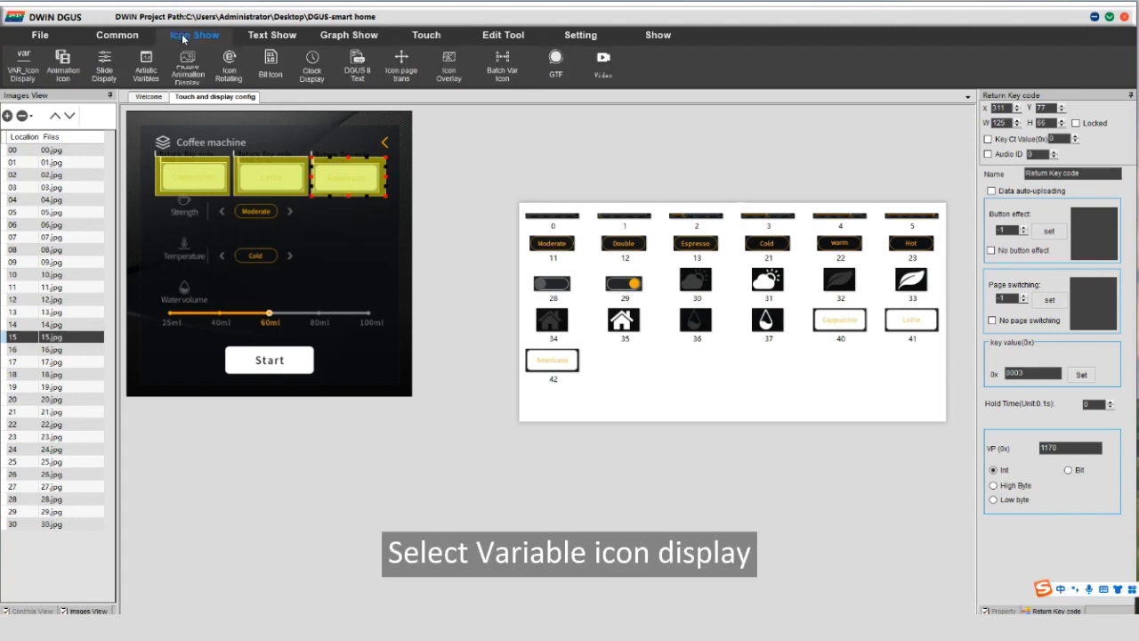
click(27, 67)
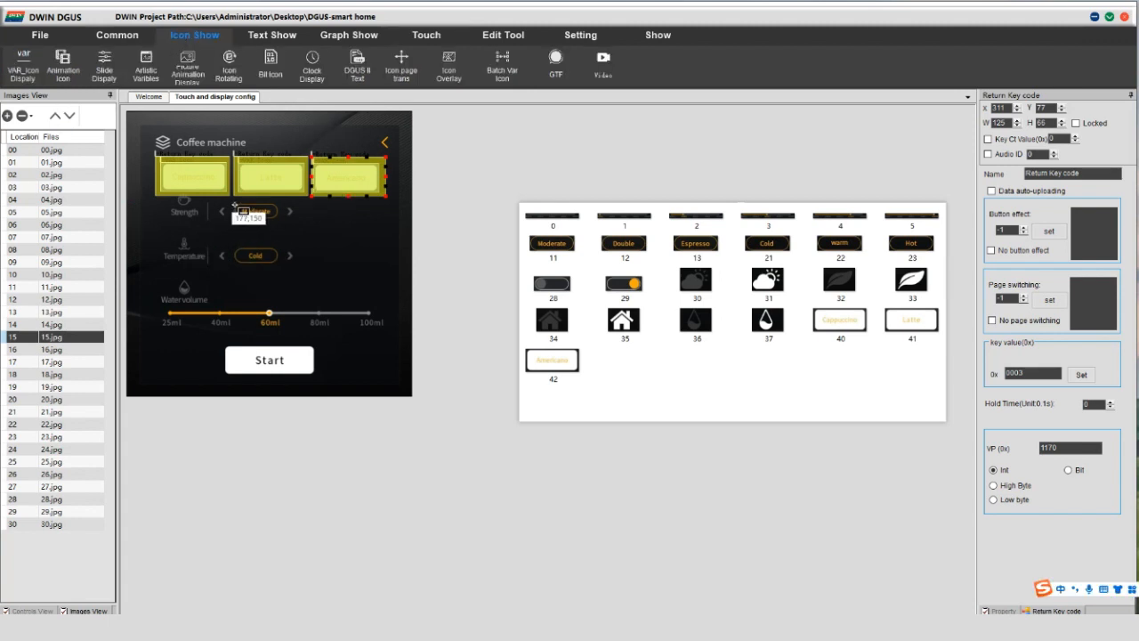
drag(231, 201, 281, 224)
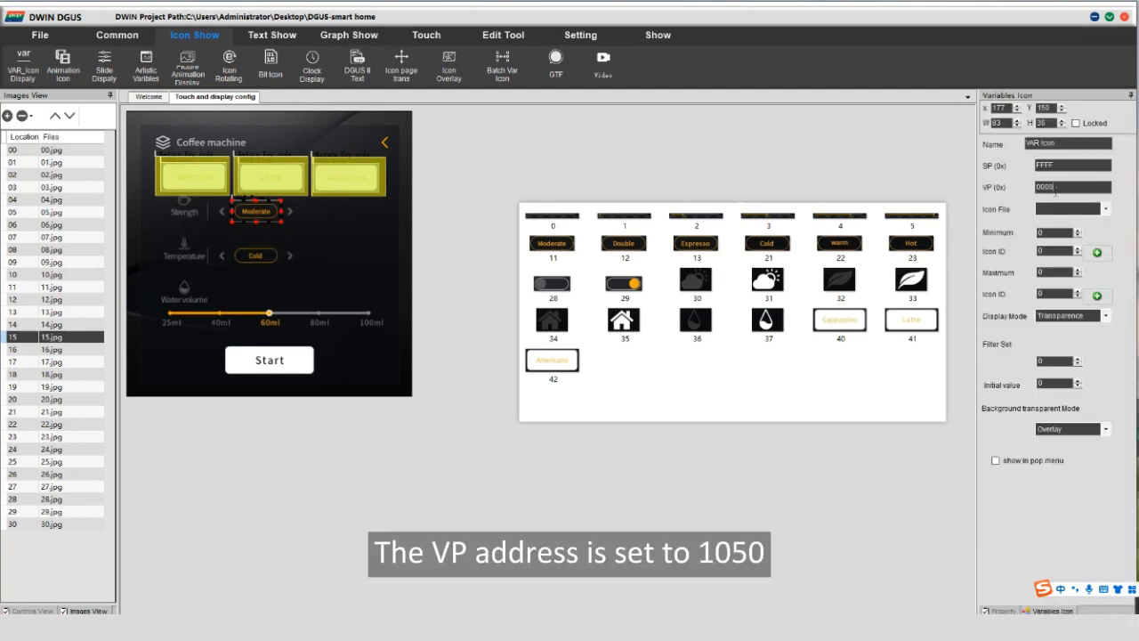
Set the Strength icon display's VP address to 1050 and its icon file to 28.icl.
double_click(1037, 187)
text(105)
click(1108, 210)
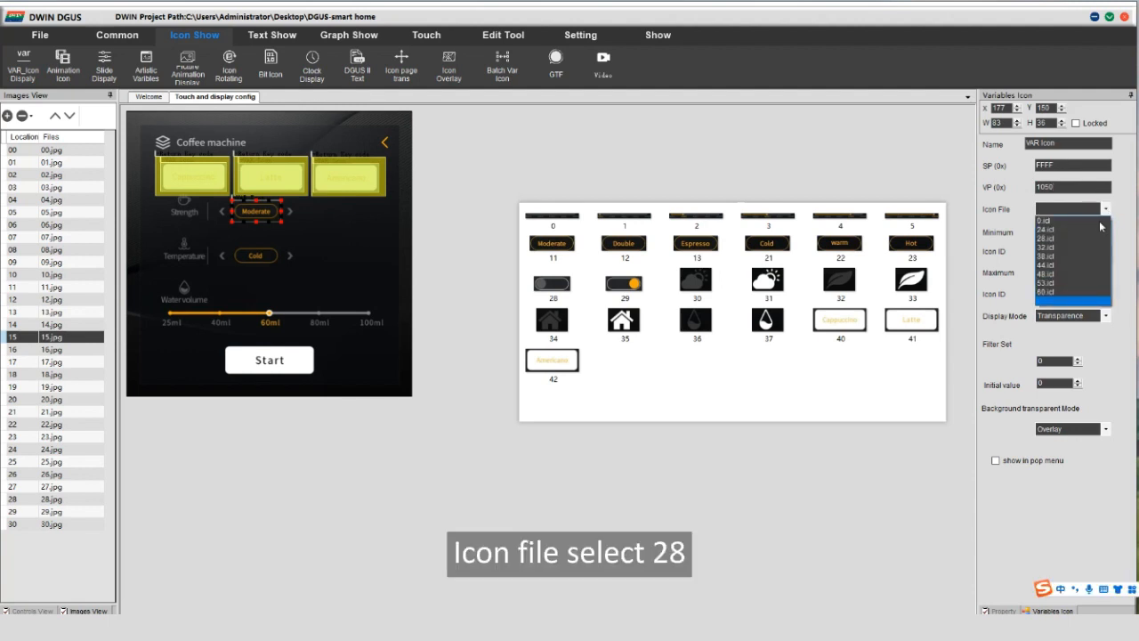
click(1075, 237)
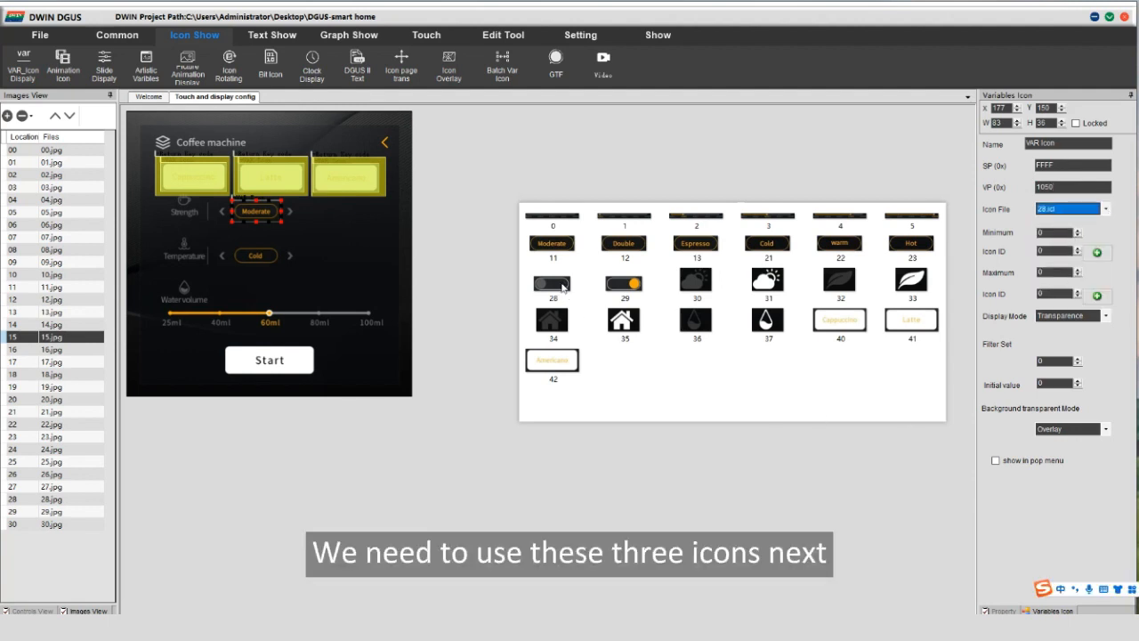
Map the Strength display's minimum value to icon 11, and set its maximum to 2 with icon 13.
click(1098, 252)
click(347, 322)
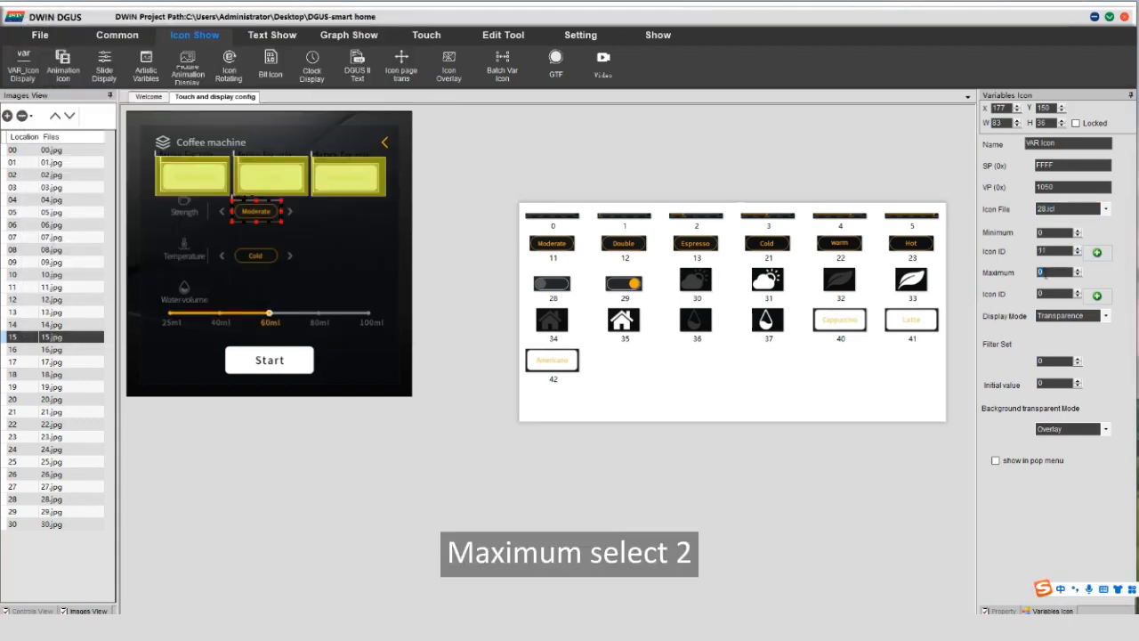
click(1041, 270)
text(2)
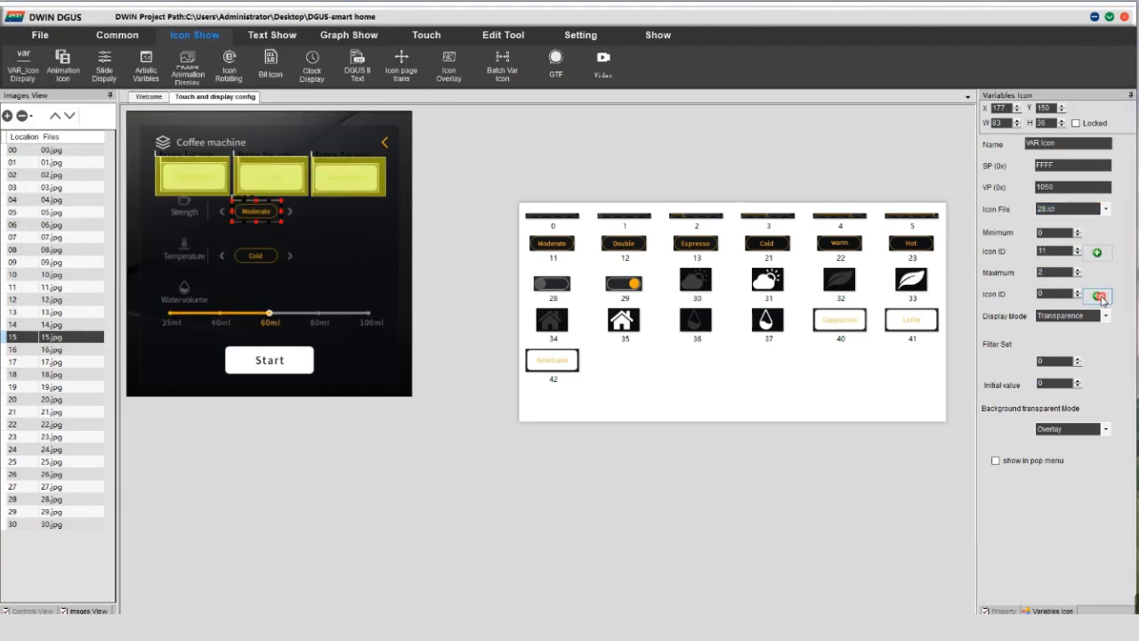
click(1097, 296)
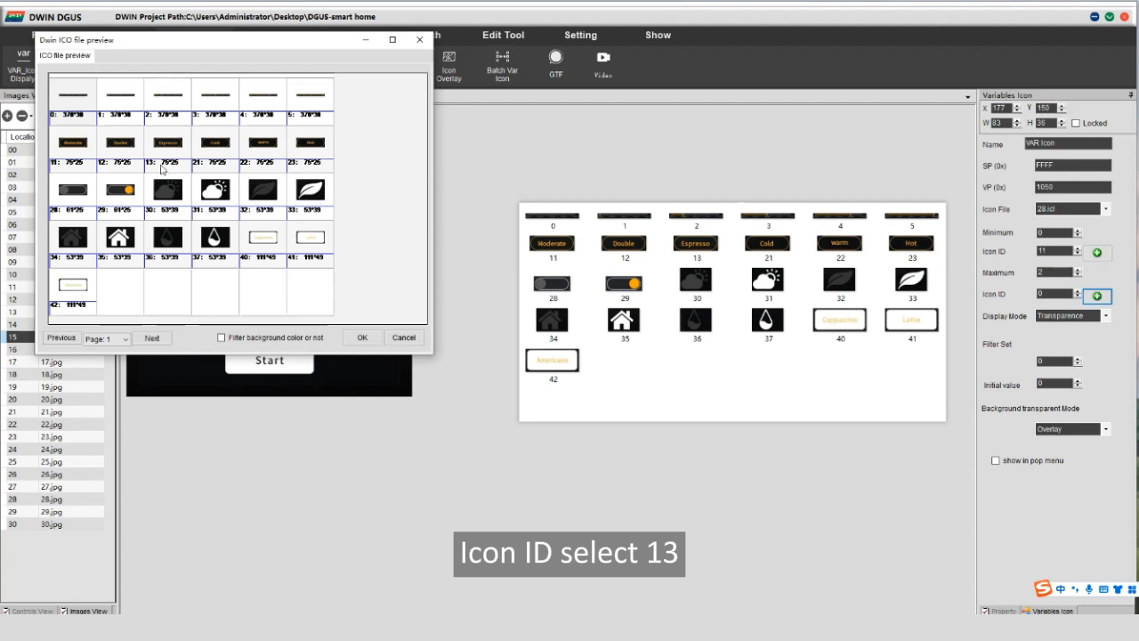
click(183, 184)
click(362, 338)
click(341, 218)
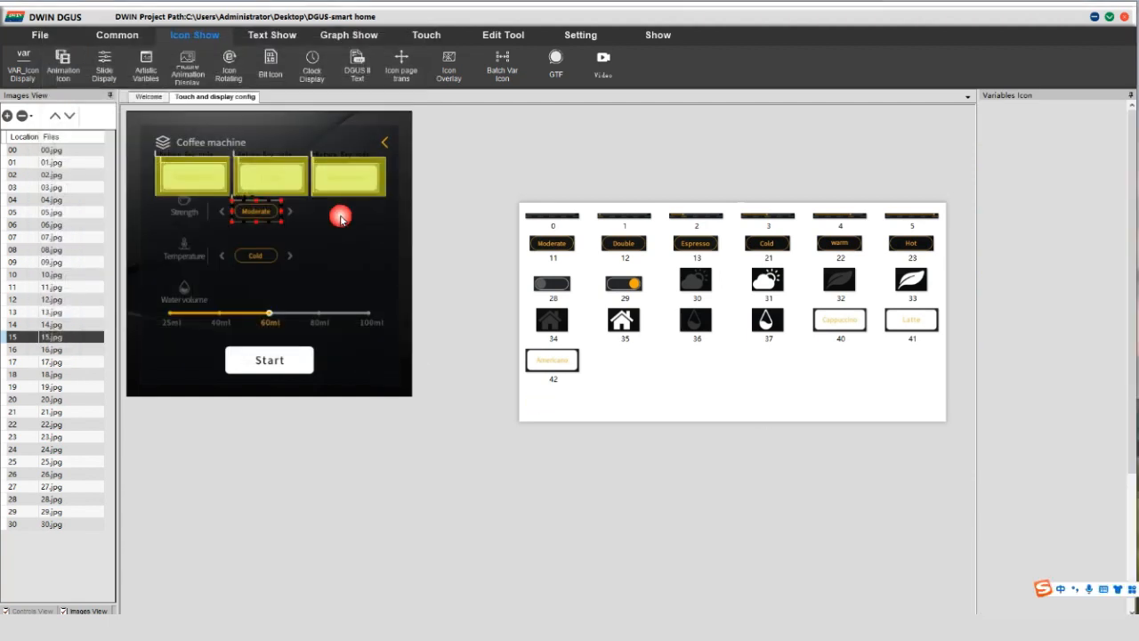
Place an Increment Adjustment control about 30 by 38 over Strength's decrease arrow, using page 16 as its button effect.
click(427, 35)
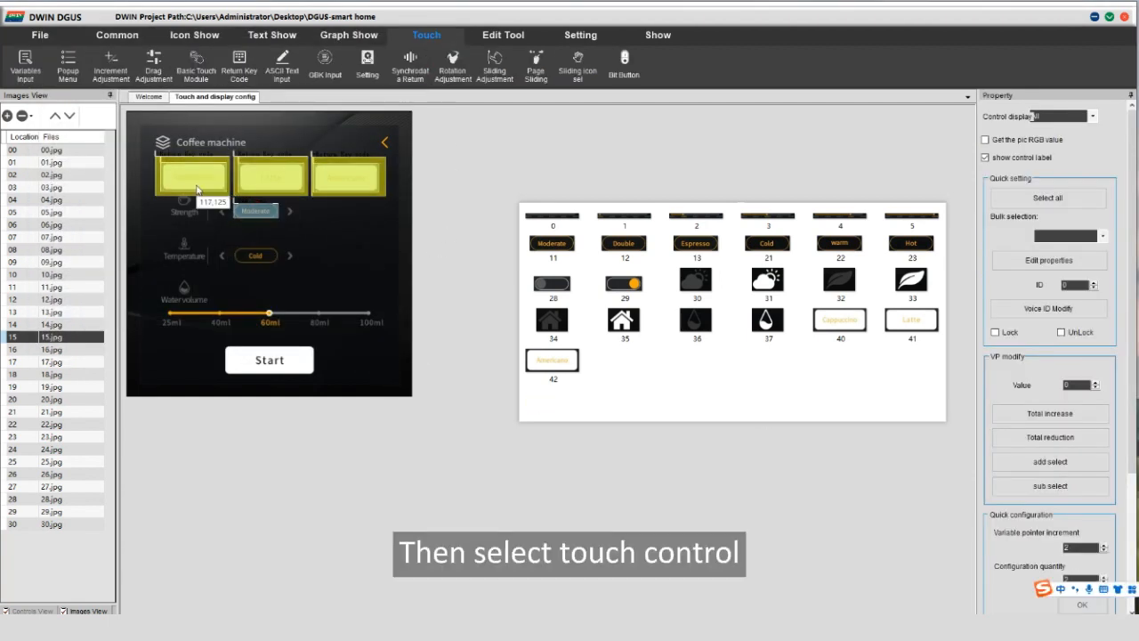
click(121, 61)
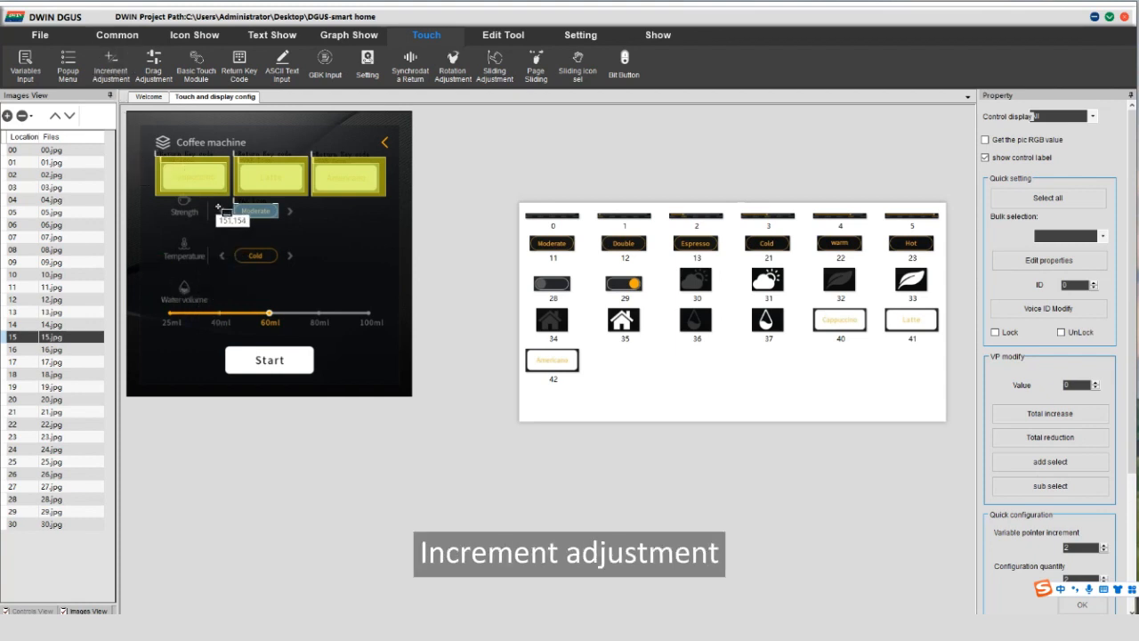
drag(216, 205, 235, 230)
click(1052, 234)
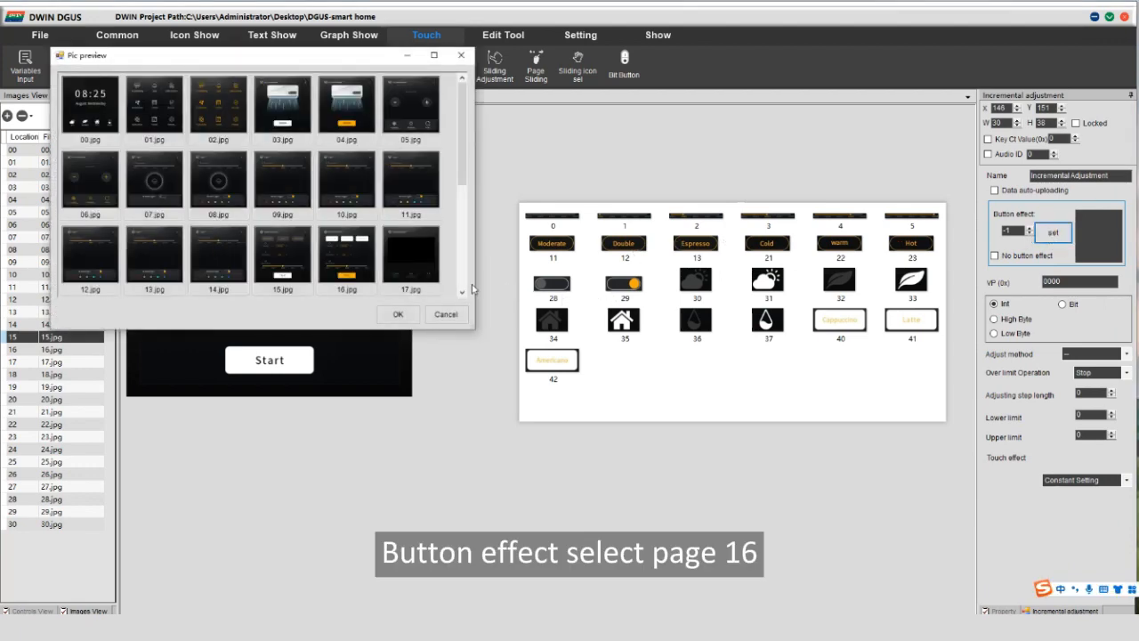
click(361, 255)
click(397, 314)
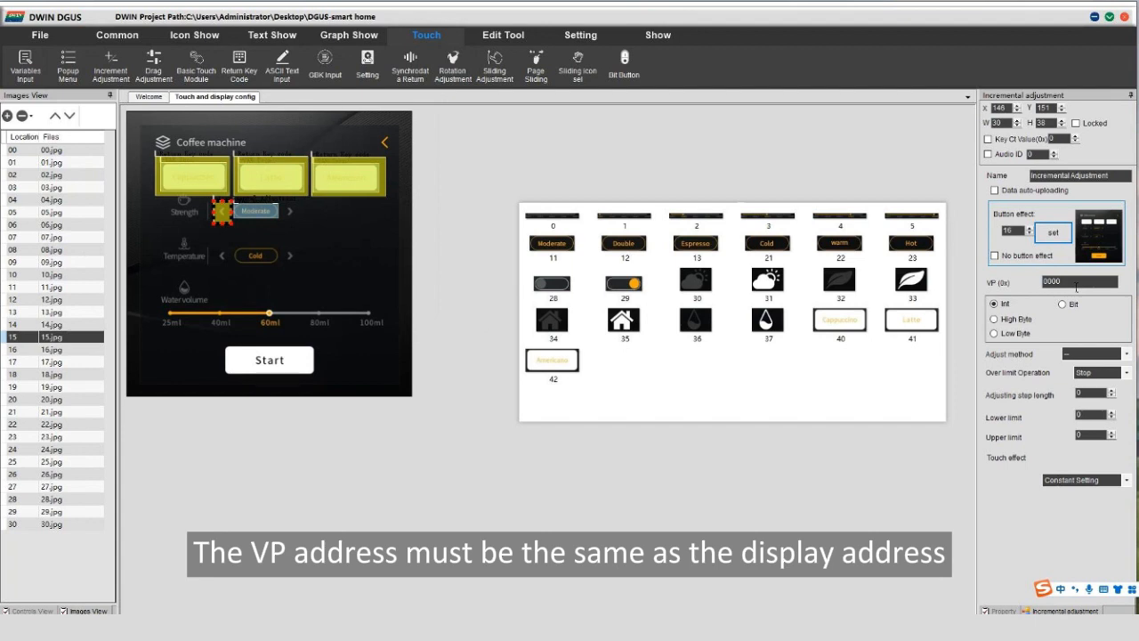
Configure the Strength decrease control with VP address 1050, over-limit operation Cycle, adjusting step length 1 and upper limit 2.
drag(1063, 283, 1038, 277)
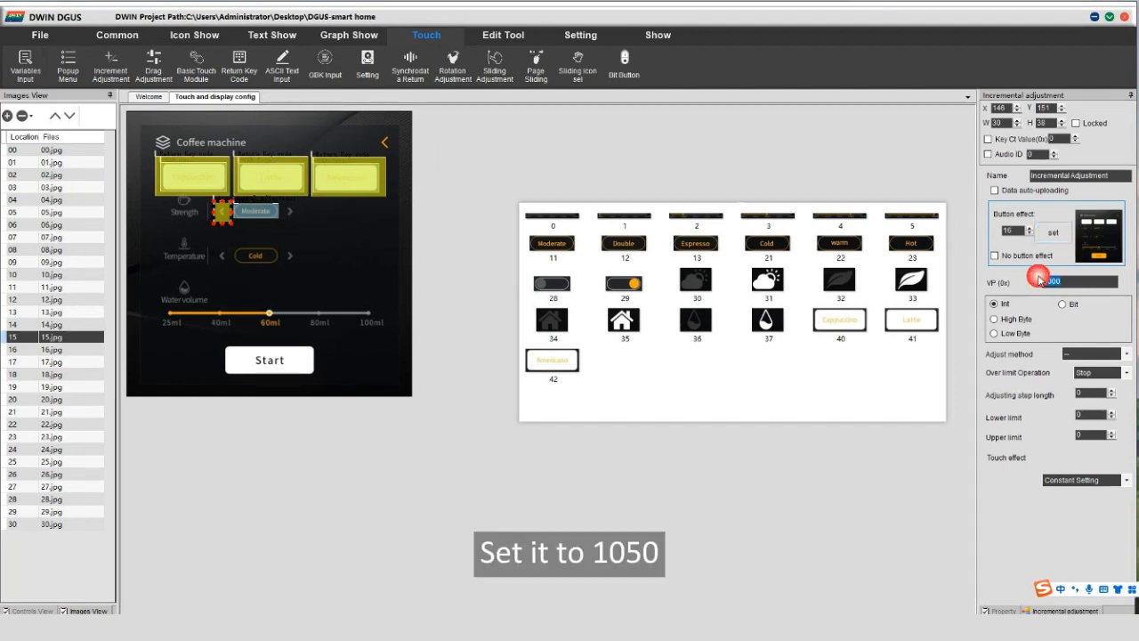
text(1050)
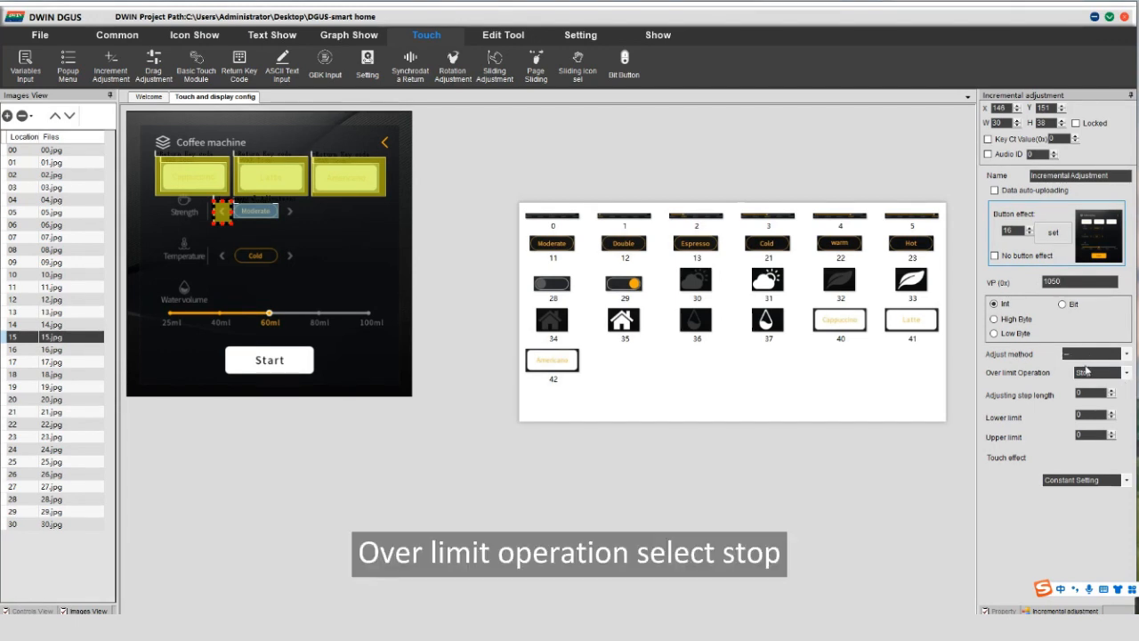
click(1126, 375)
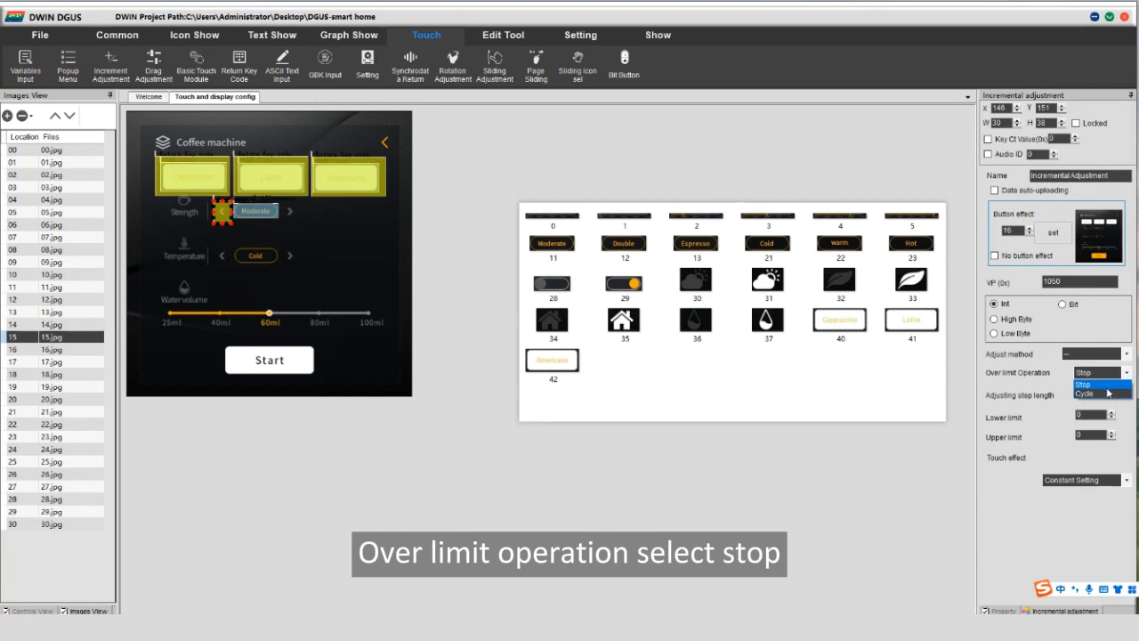
click(1095, 397)
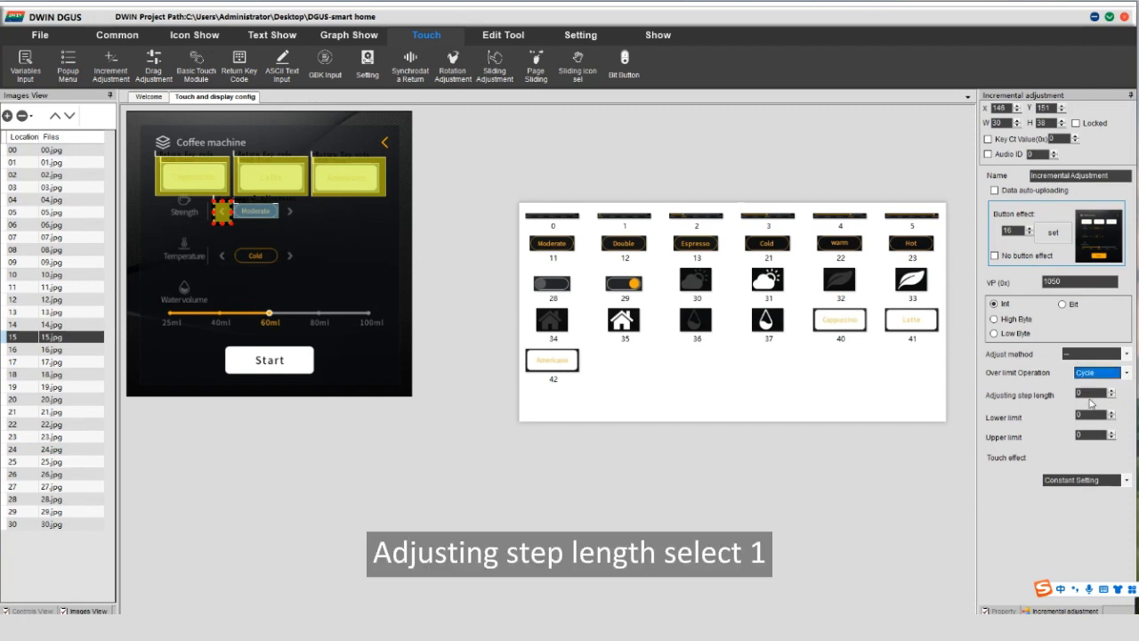
click(1088, 398)
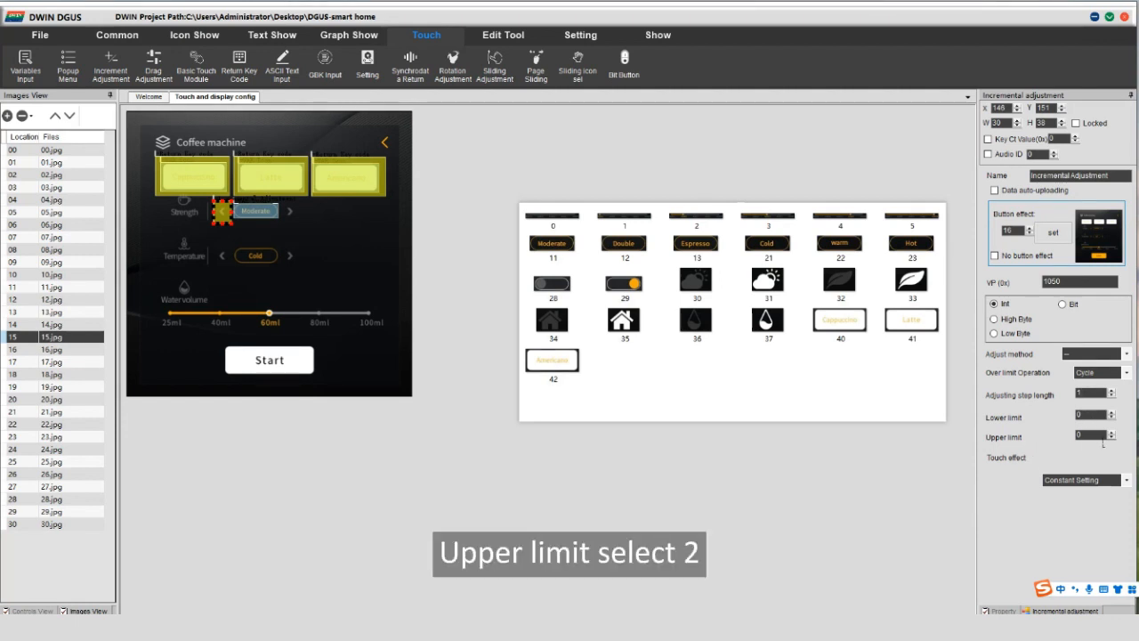
text(2)
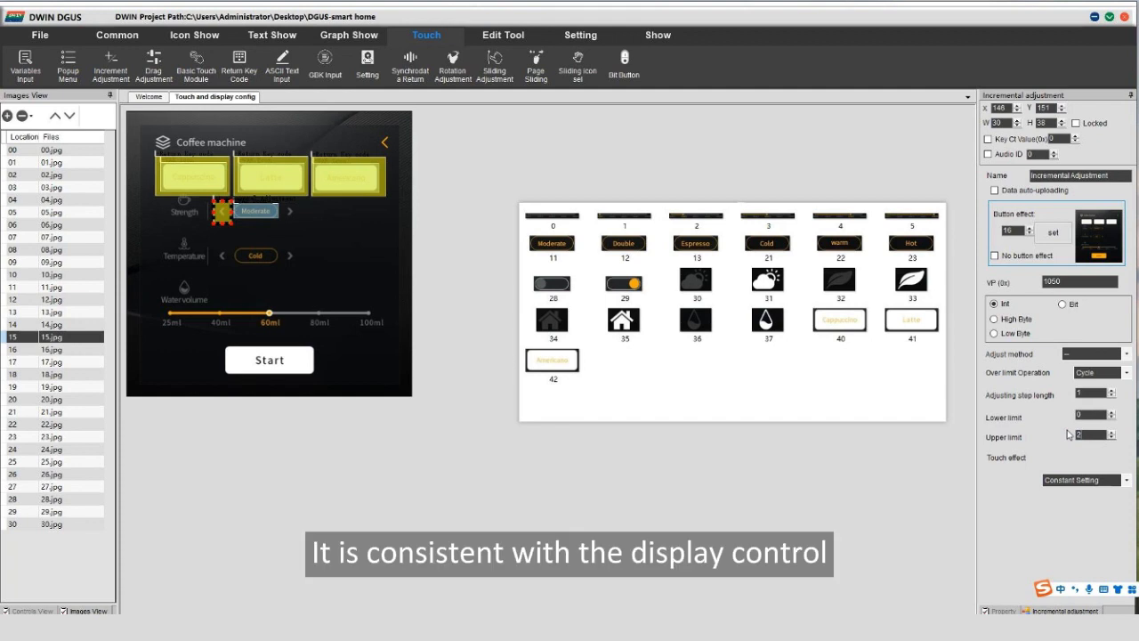
Copy the Strength decrease control onto the increase arrow and set the copy's adjust method to ++.
click(223, 214)
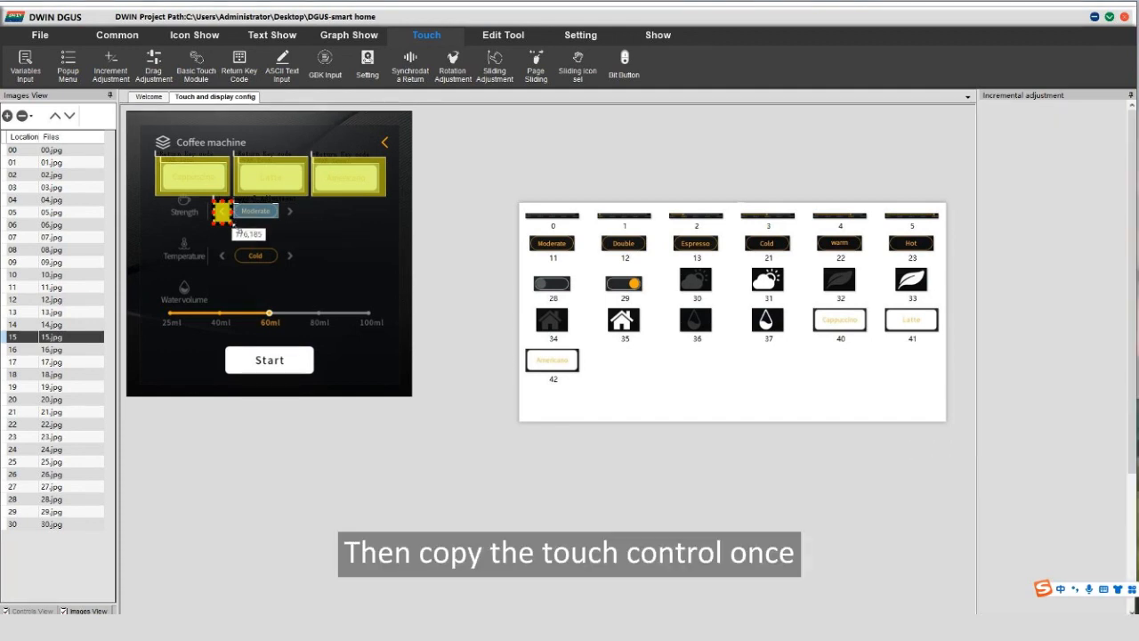
key(ctrl+c)
key(ctrl+v)
drag(223, 212, 290, 212)
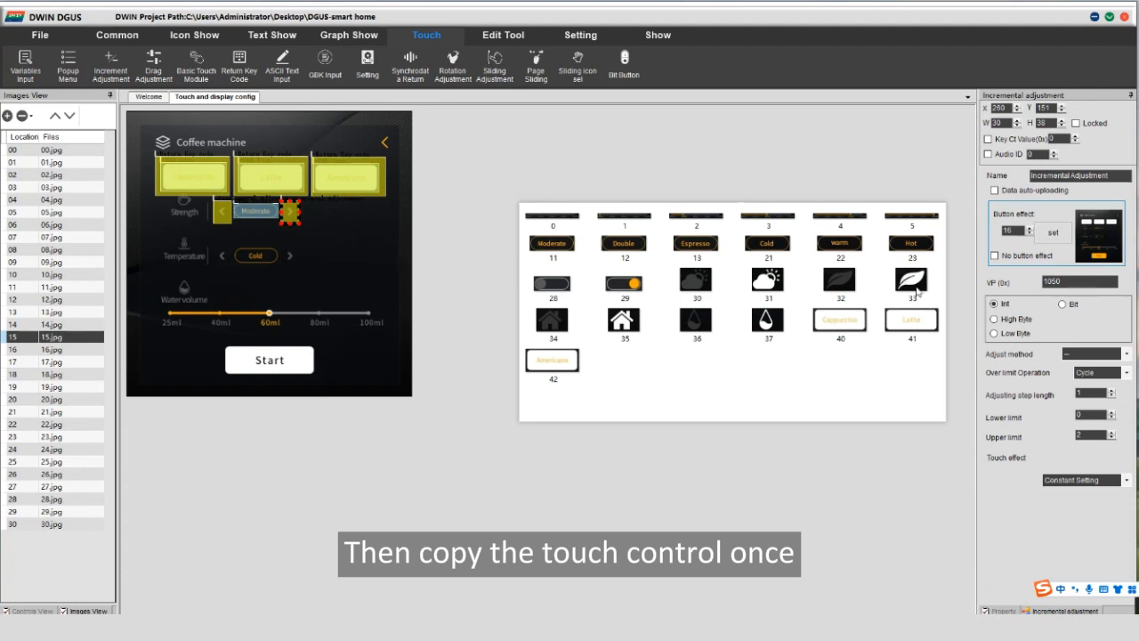
click(1128, 356)
click(1095, 376)
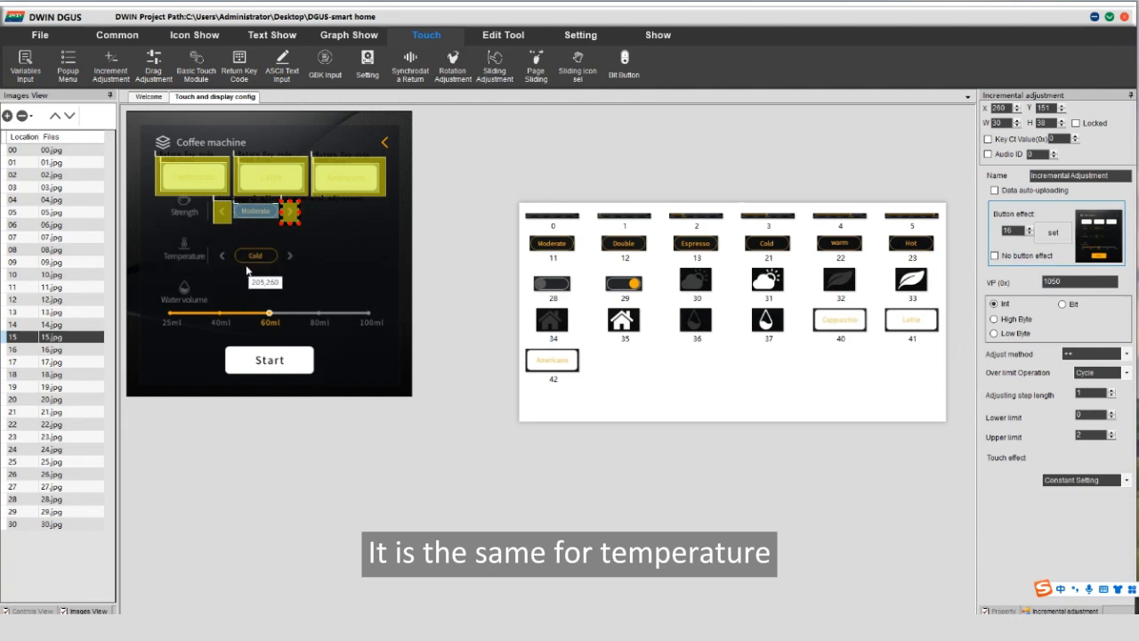
Place a variable icon display about 83 by 38 over Temperature's Cold label with VP address 1060 and icon file 28.icl.
click(194, 35)
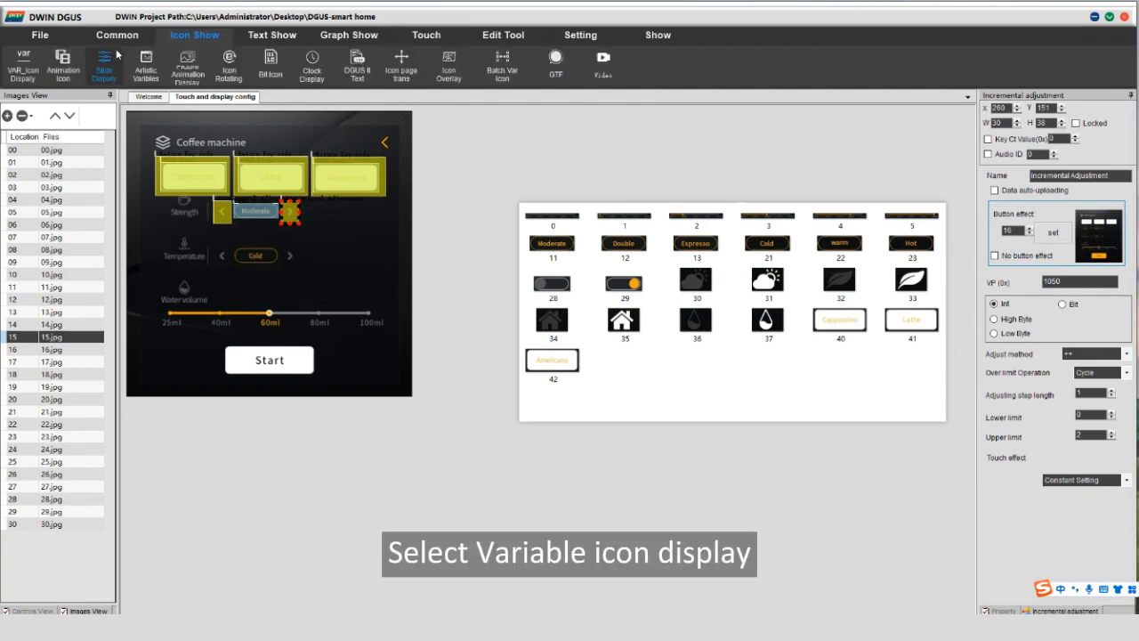
click(21, 71)
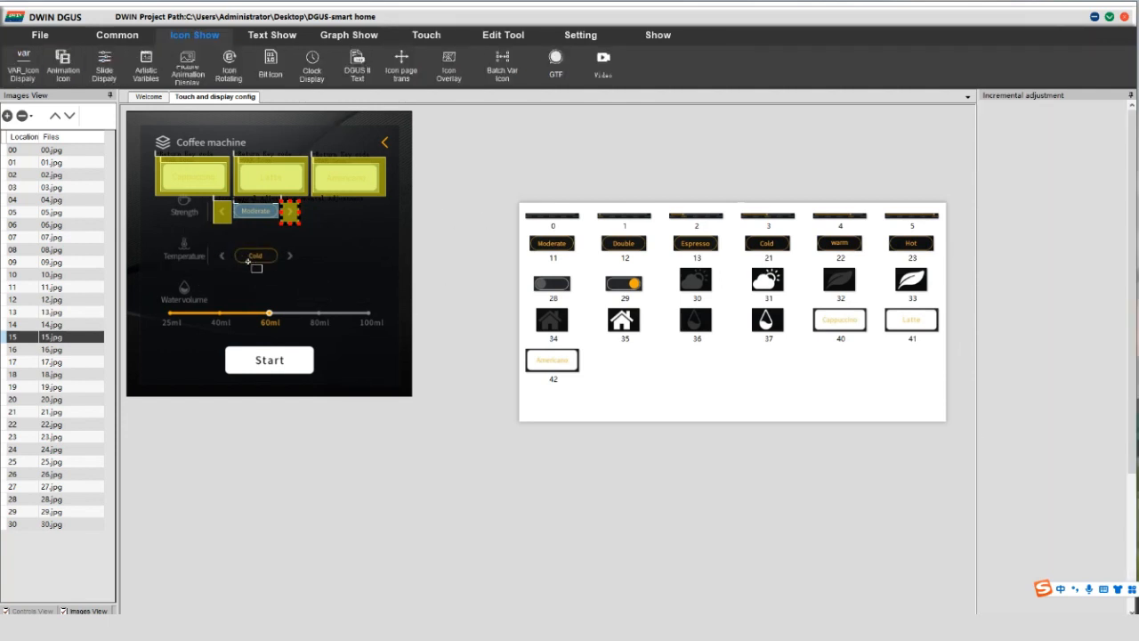
drag(230, 244, 280, 266)
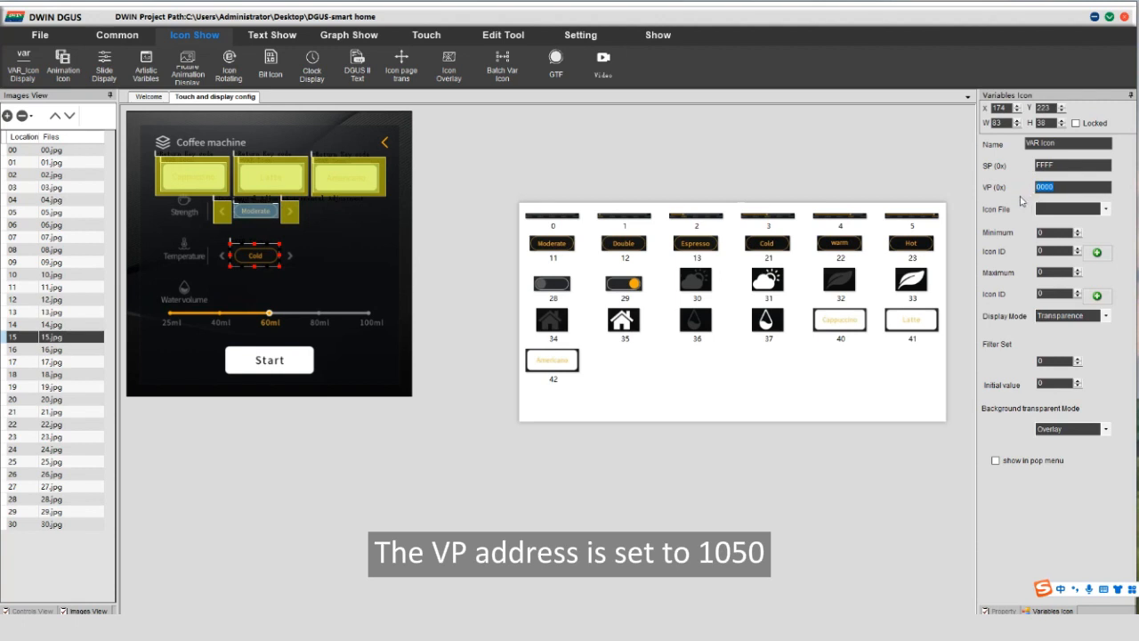
text(105)
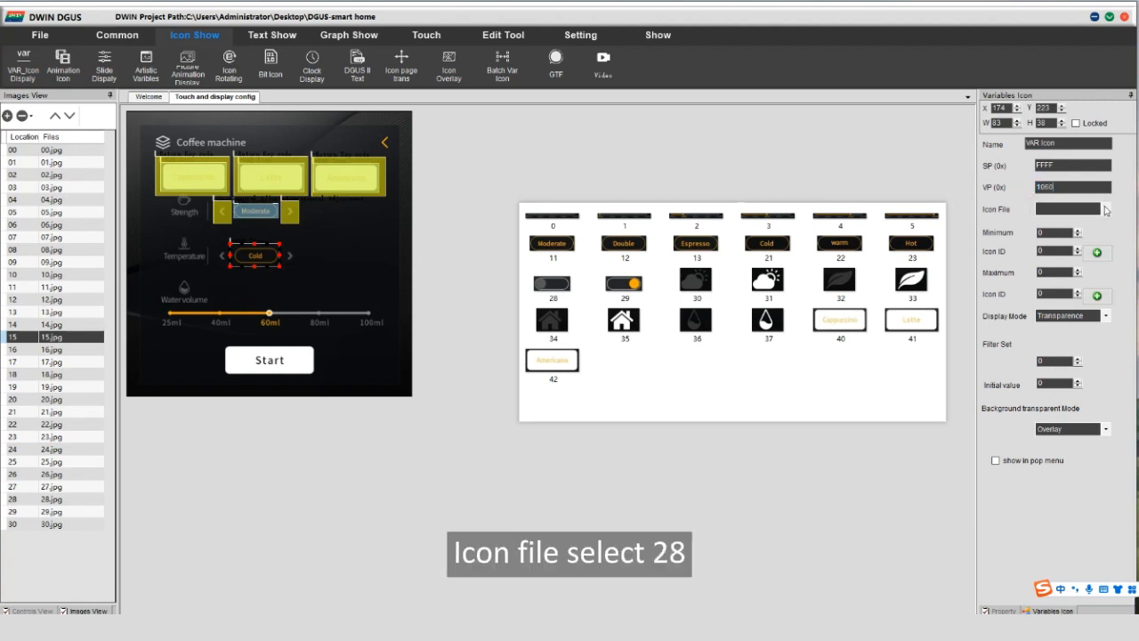
click(1107, 211)
click(1078, 246)
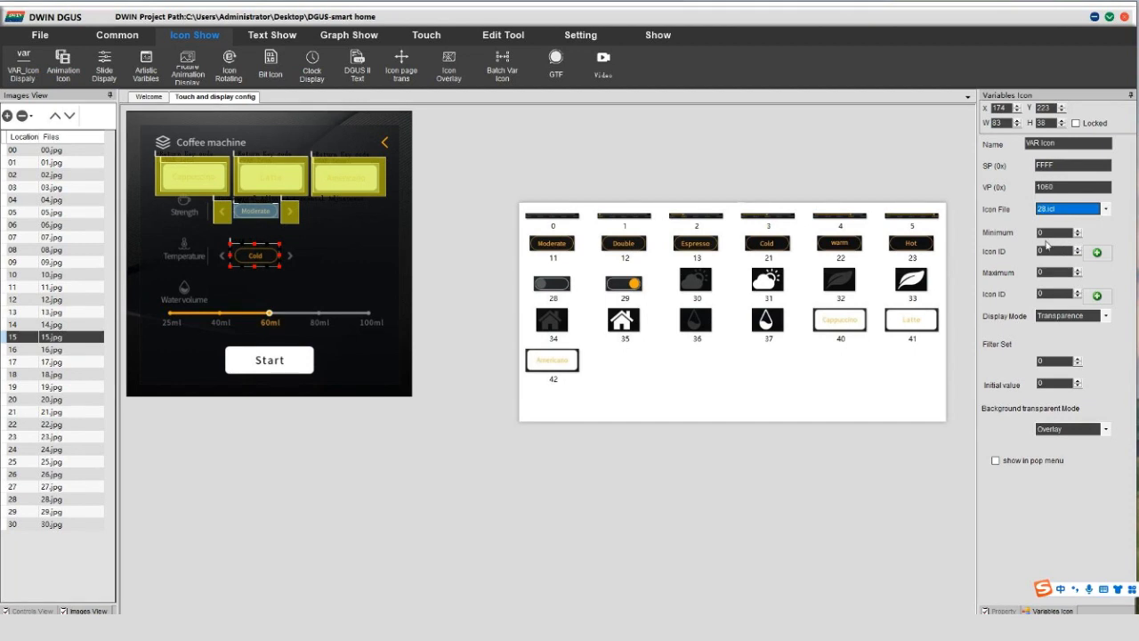
Map the Temperature display's minimum value to icon 21, and set its maximum to 2 with icon 23.
click(1098, 253)
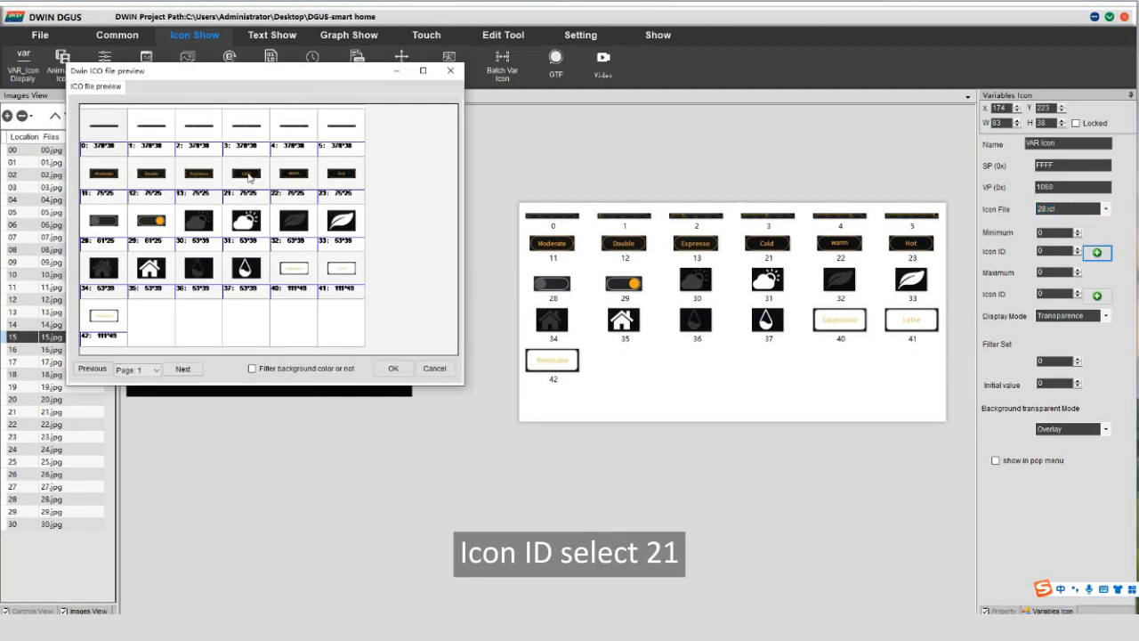
click(411, 373)
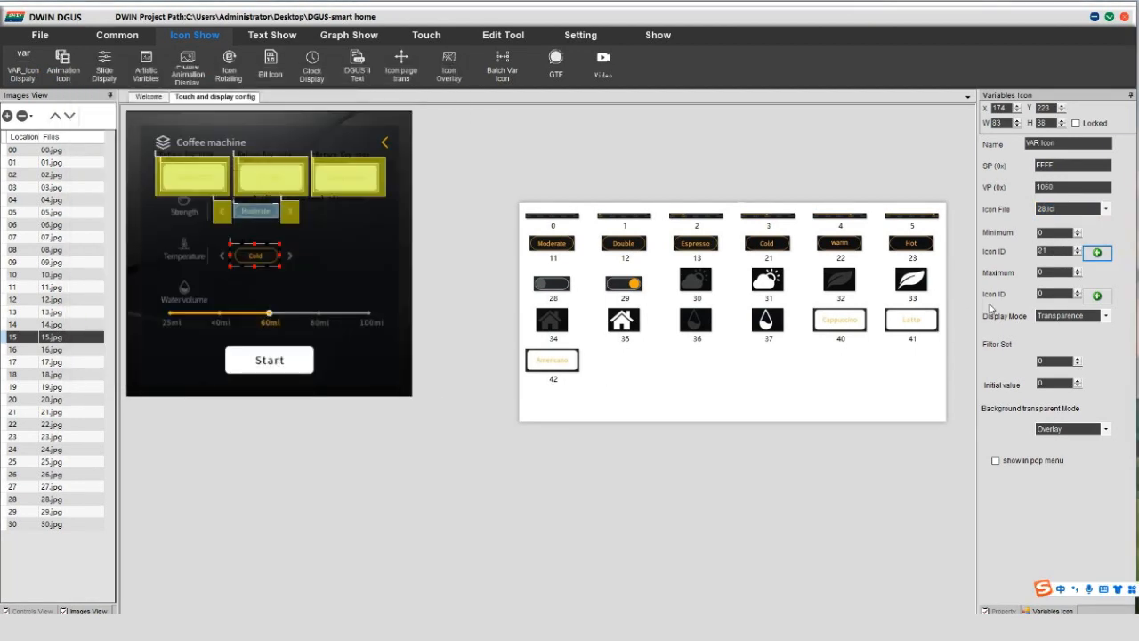
click(1040, 271)
text(2)
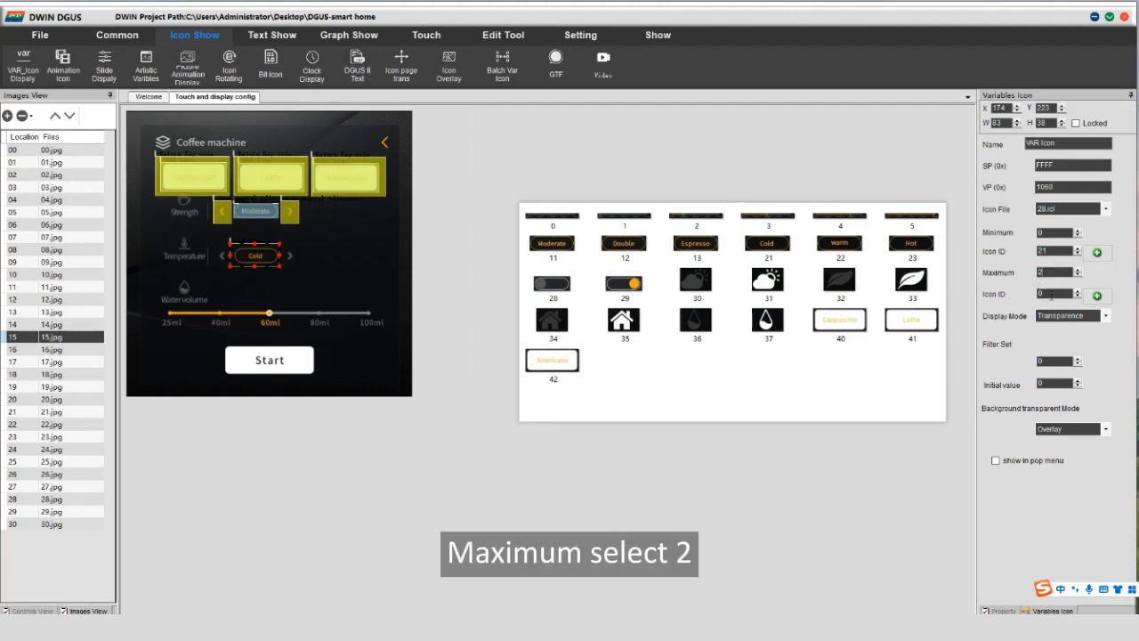
click(1097, 297)
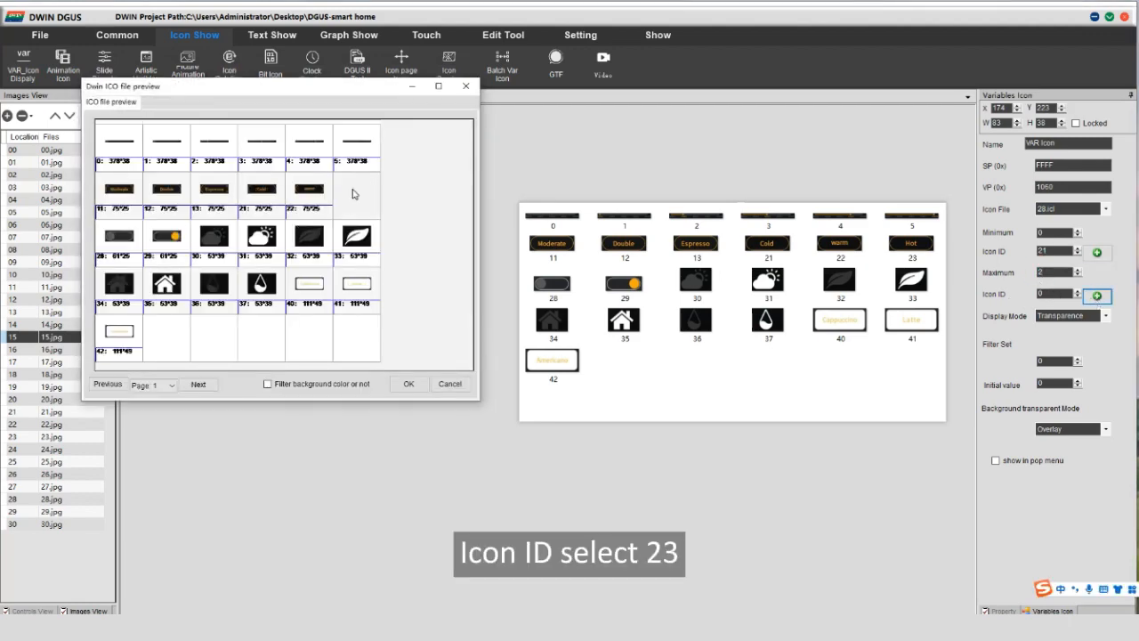
click(352, 194)
click(408, 383)
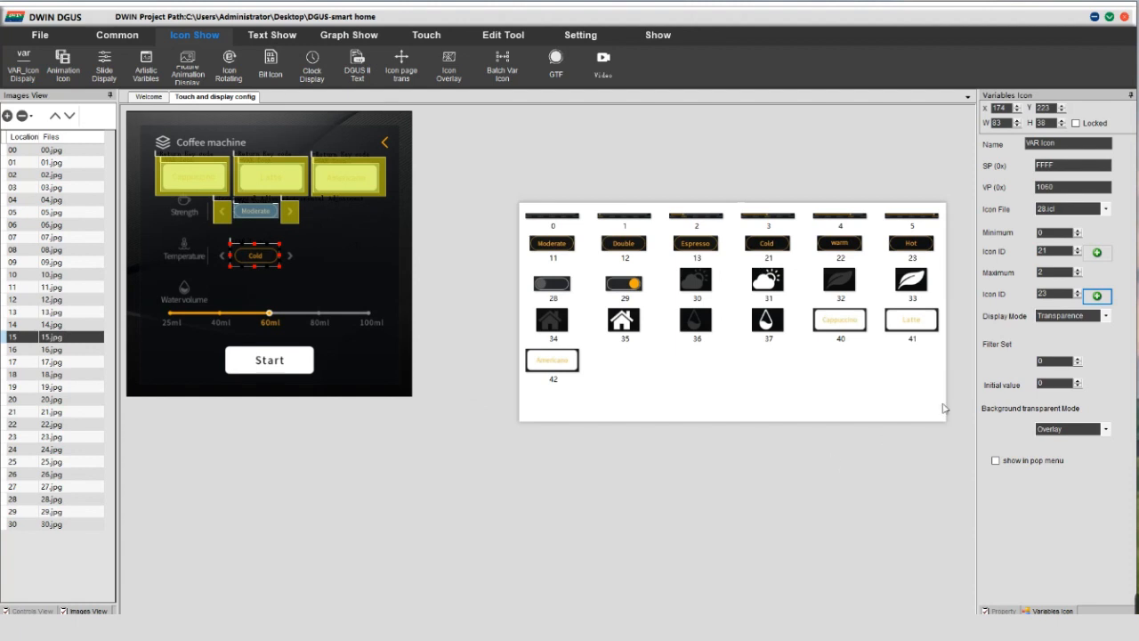
Set the Temperature icon display's display mode to Show Background and deselect it.
click(1106, 316)
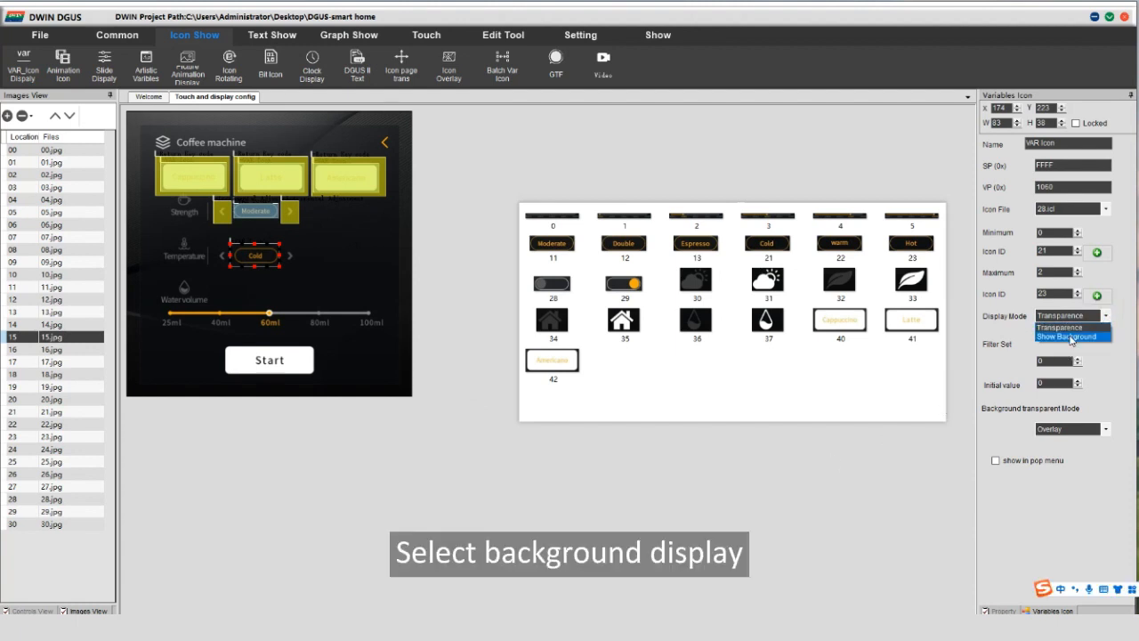
click(1072, 340)
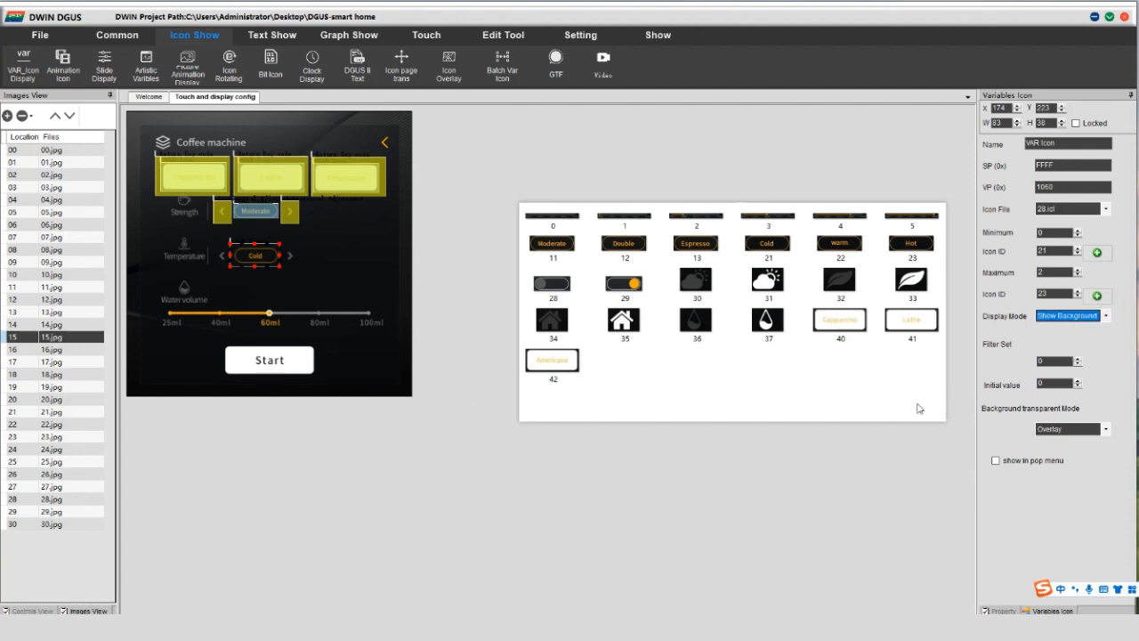
click(288, 255)
click(448, 236)
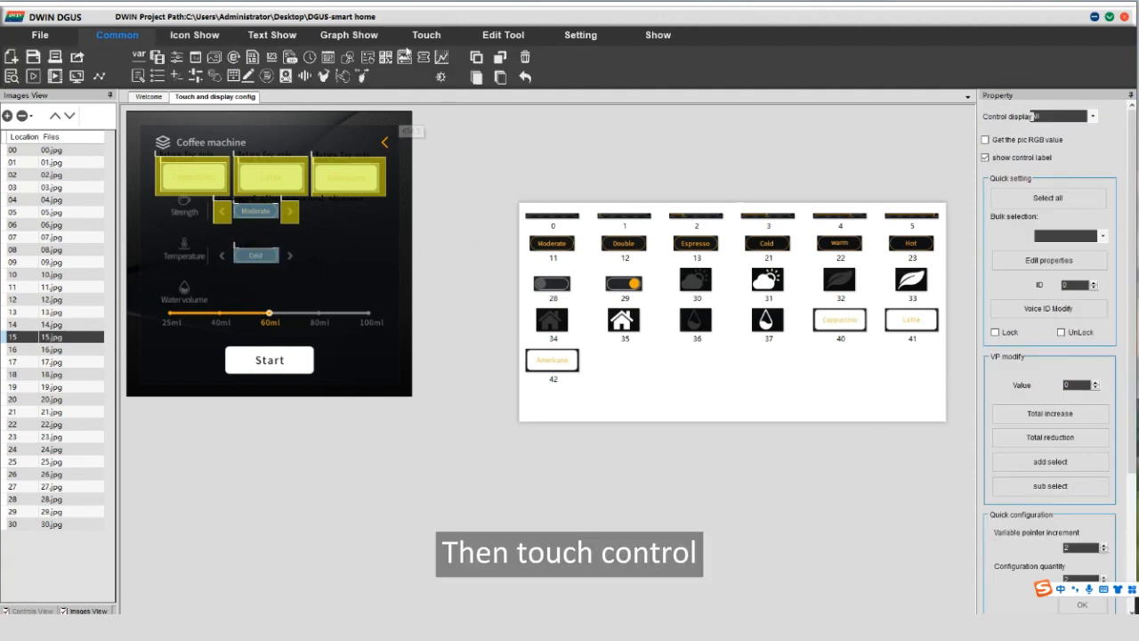
Place an incremental adjustment control about 31 by 40 over Temperature's decrease arrow with page 16 as its button effect.
click(426, 35)
click(116, 67)
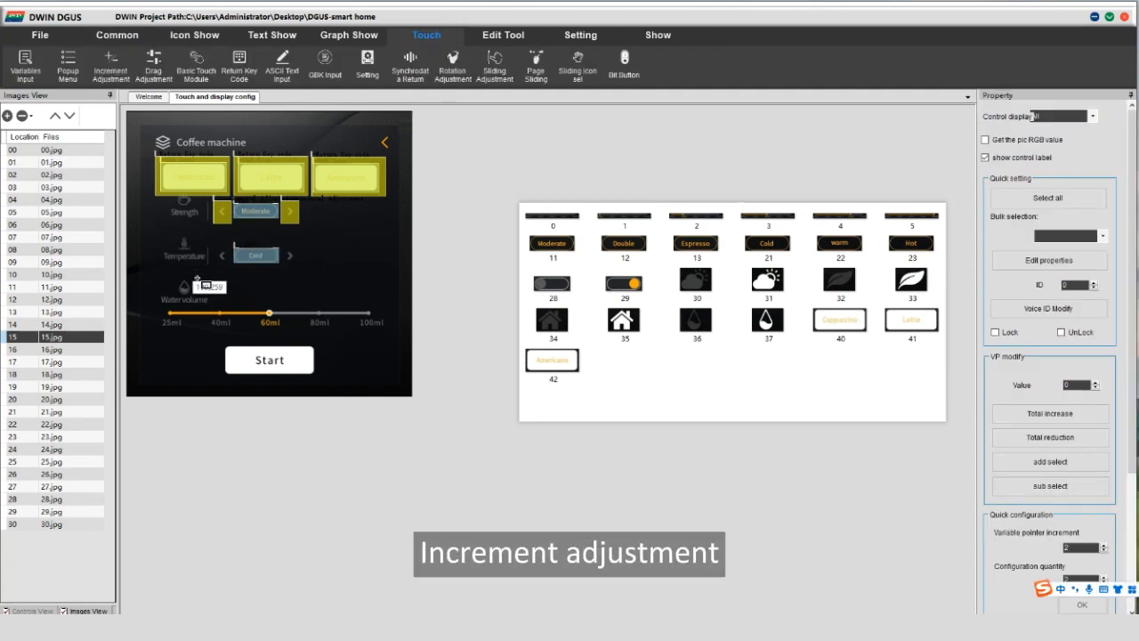
drag(214, 245, 232, 267)
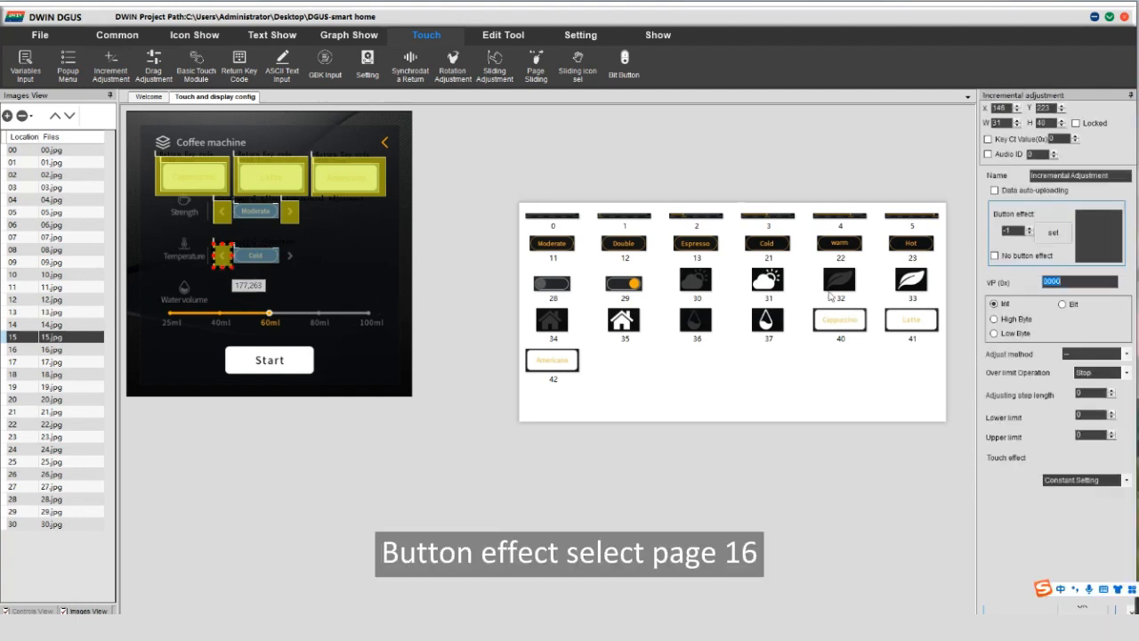
click(1053, 231)
click(393, 307)
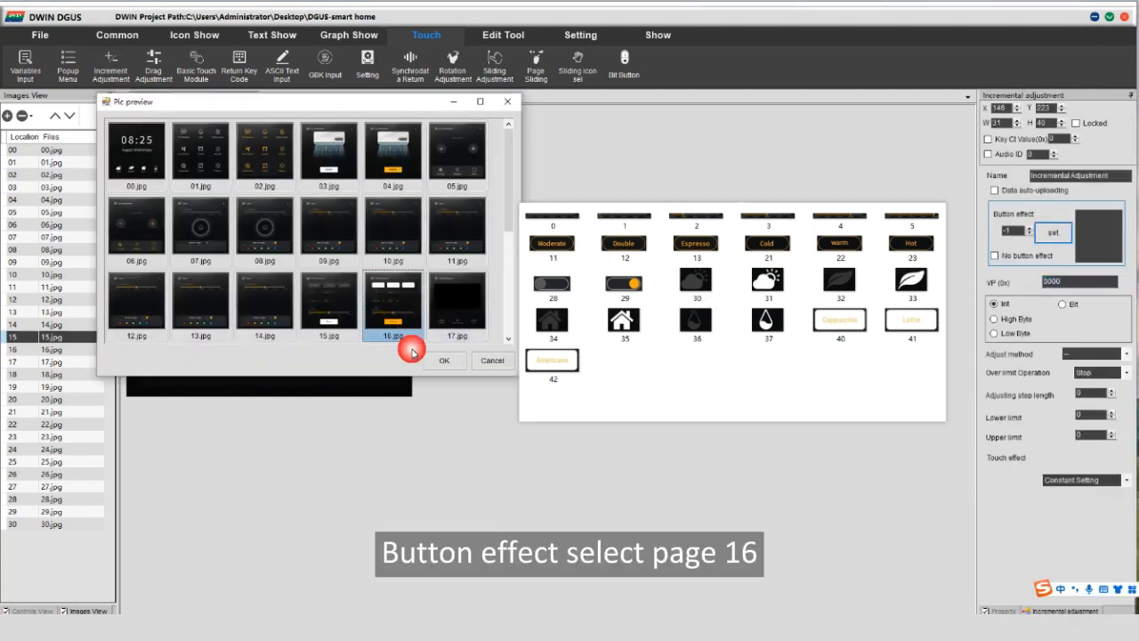
click(444, 360)
Set the Temperature decrease control's VP address to 1060 and its over limit operation to Cycle.
double_click(1043, 282)
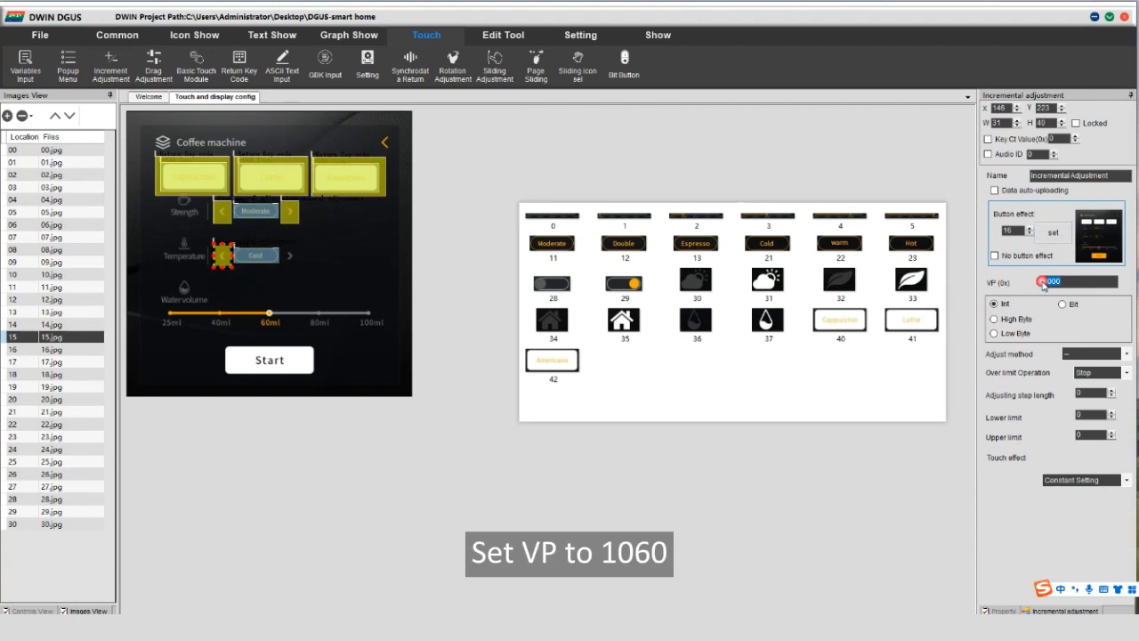
text(106)
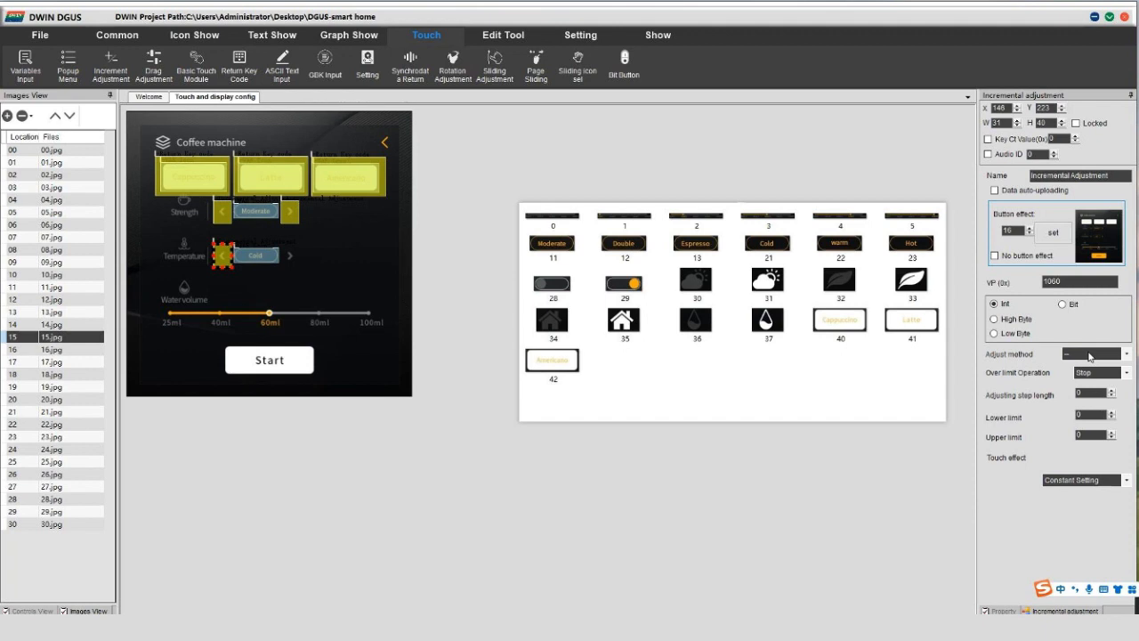
click(1123, 374)
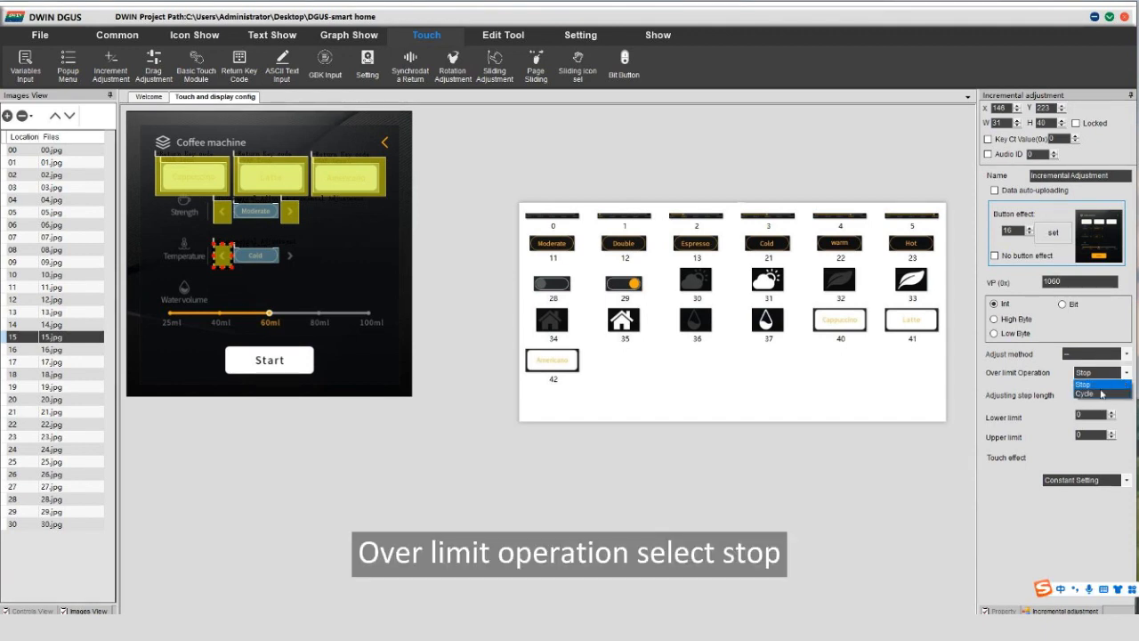
click(1088, 397)
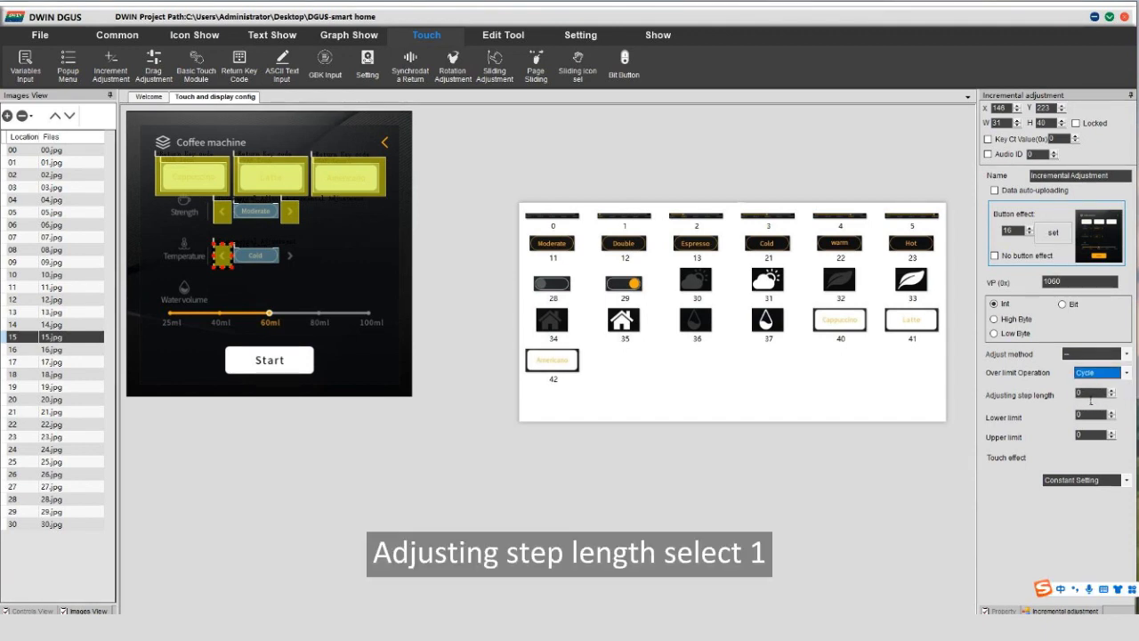
Set the Temperature decrease control's adjusting step length to 1 and its upper limit to 2.
drag(1085, 394, 1074, 395)
text(1)
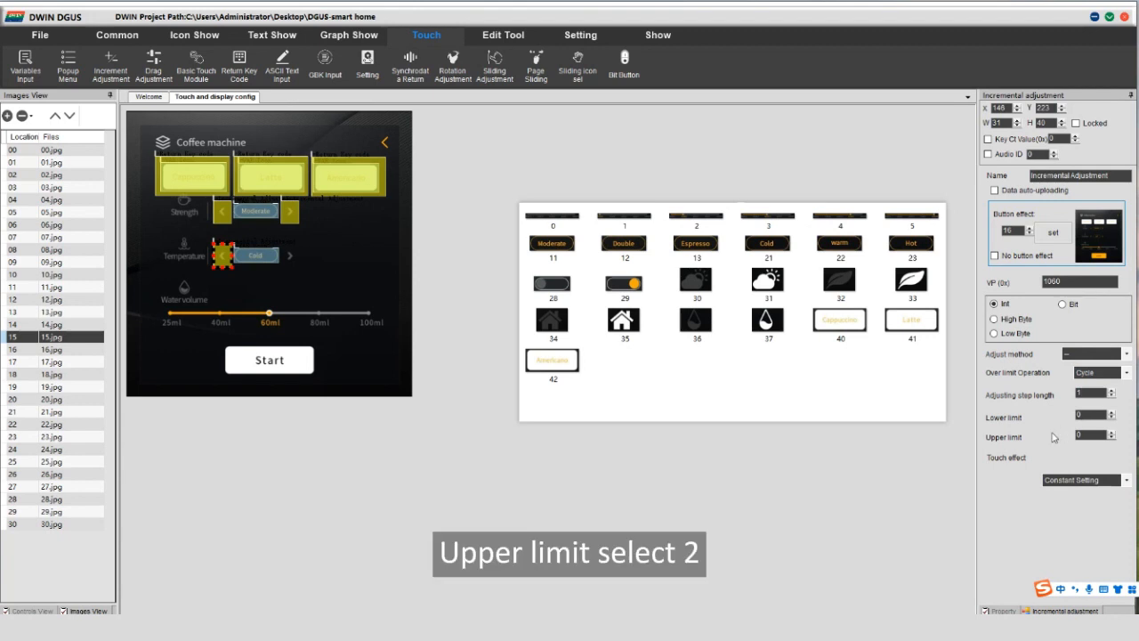
drag(1090, 437, 1068, 435)
text(2)
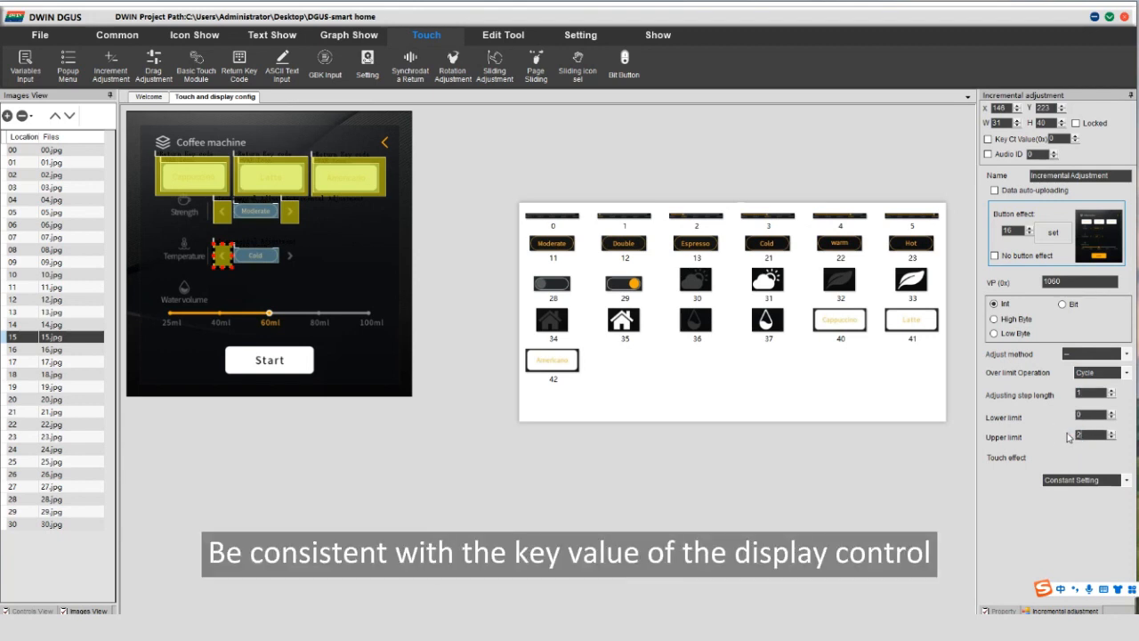
Copy the Temperature decrease control onto the increase arrow and set the copy's adjust method to ++.
key(ctrl+c)
key(ctrl+v)
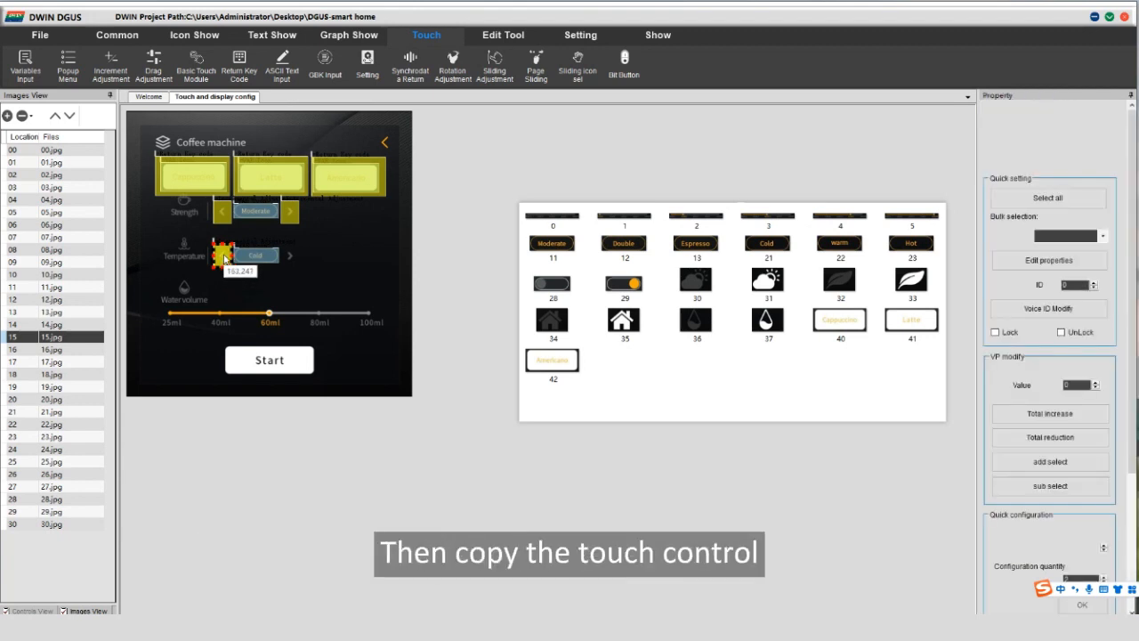
drag(224, 258, 299, 260)
click(1129, 355)
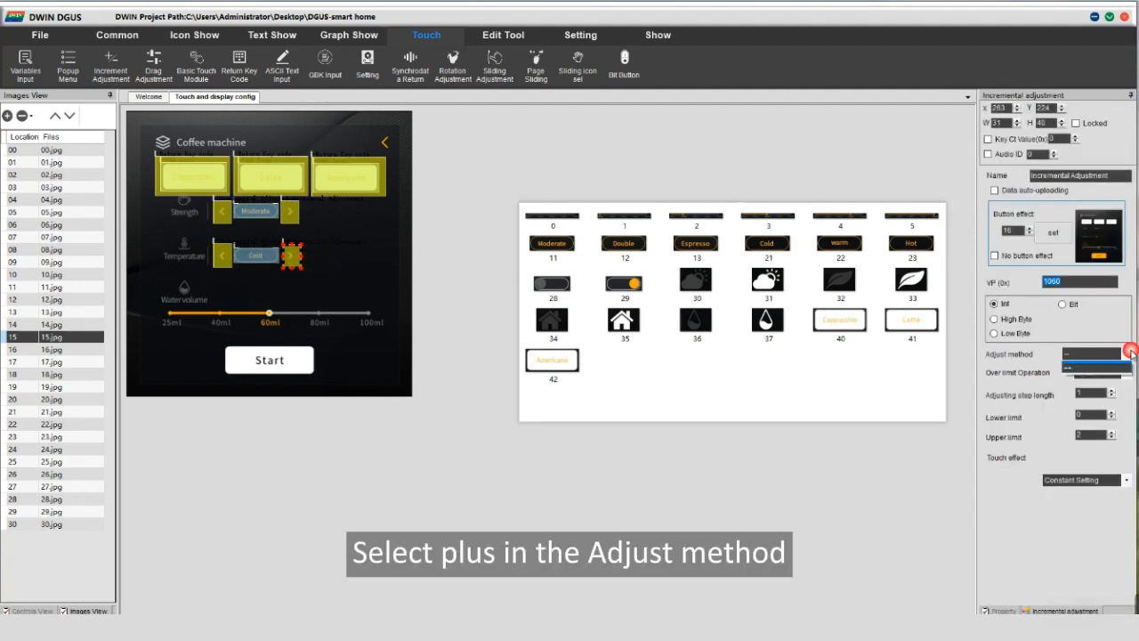
click(1079, 376)
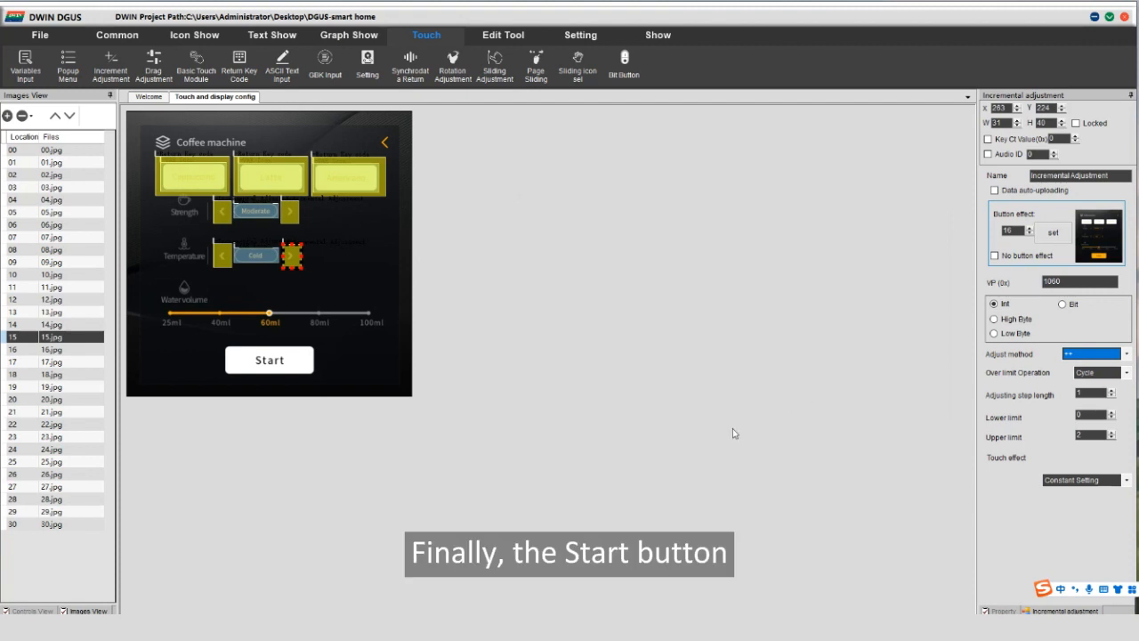
Place a basic touch control about 166 by 61 over the Start button with page 16 as its button effect.
click(221, 126)
click(199, 68)
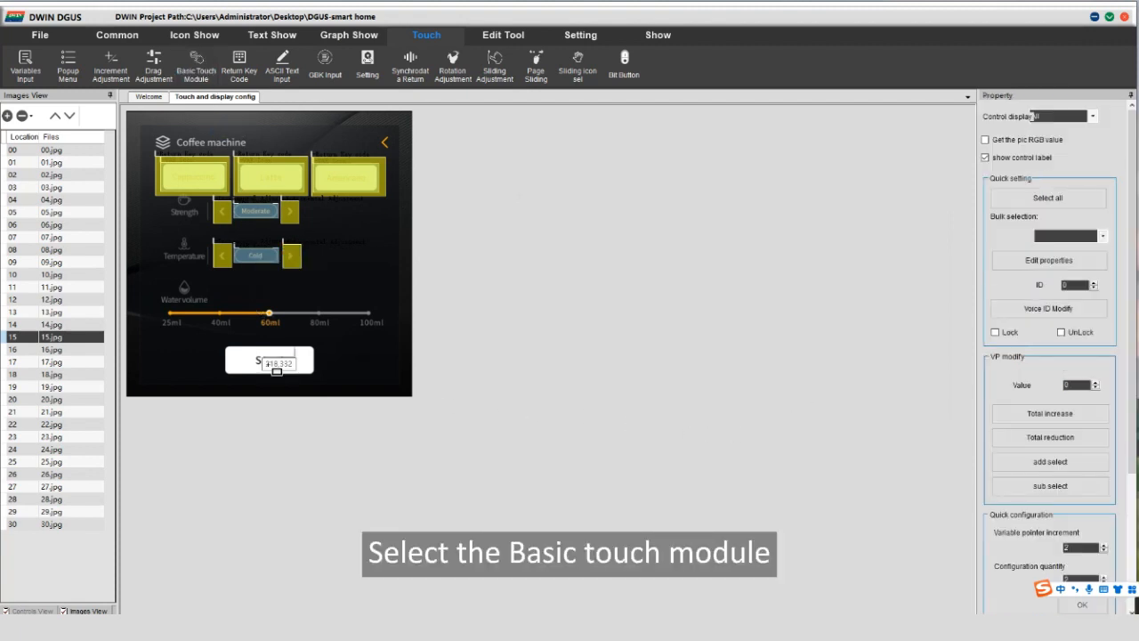
drag(220, 342, 319, 381)
click(1048, 230)
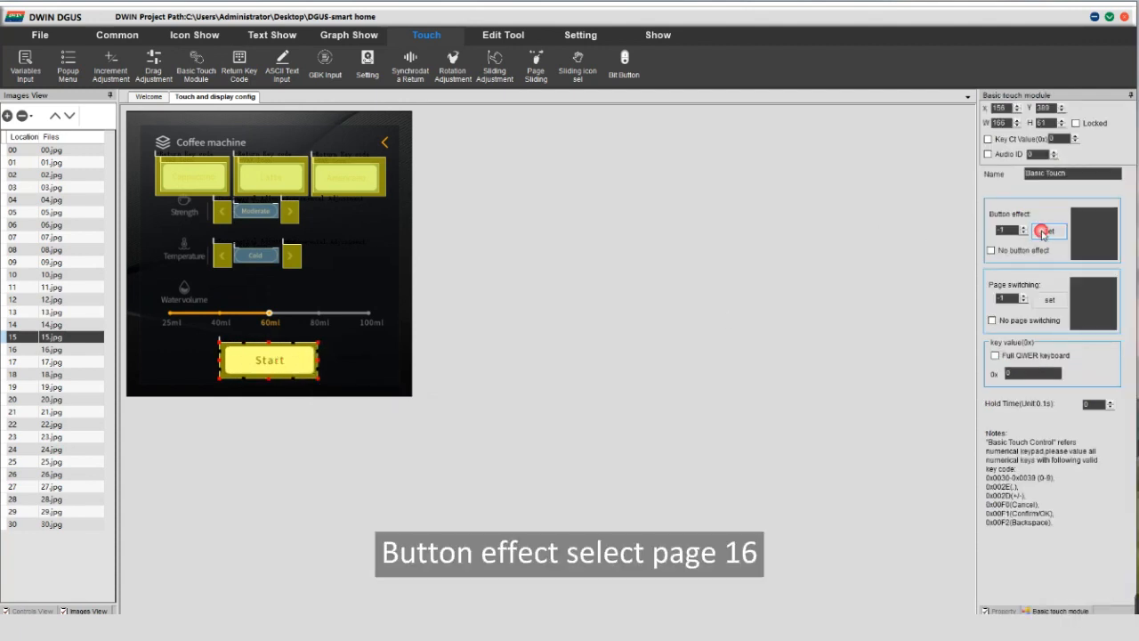
click(405, 316)
click(459, 374)
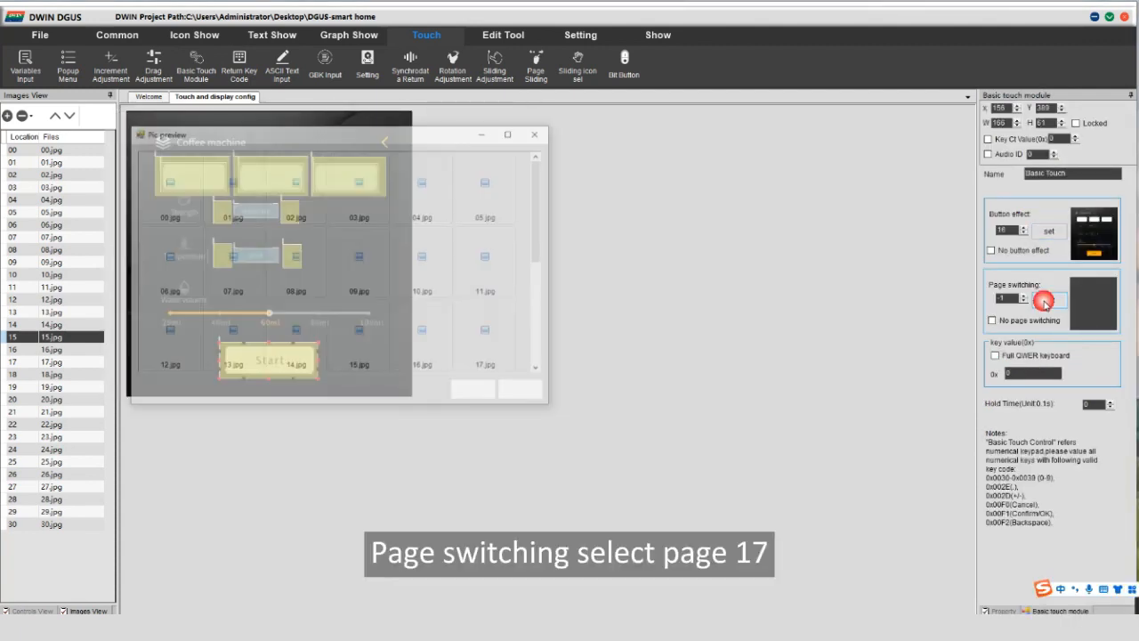
Set the Start button's touch control to switch to page 17.
click(1049, 299)
click(494, 332)
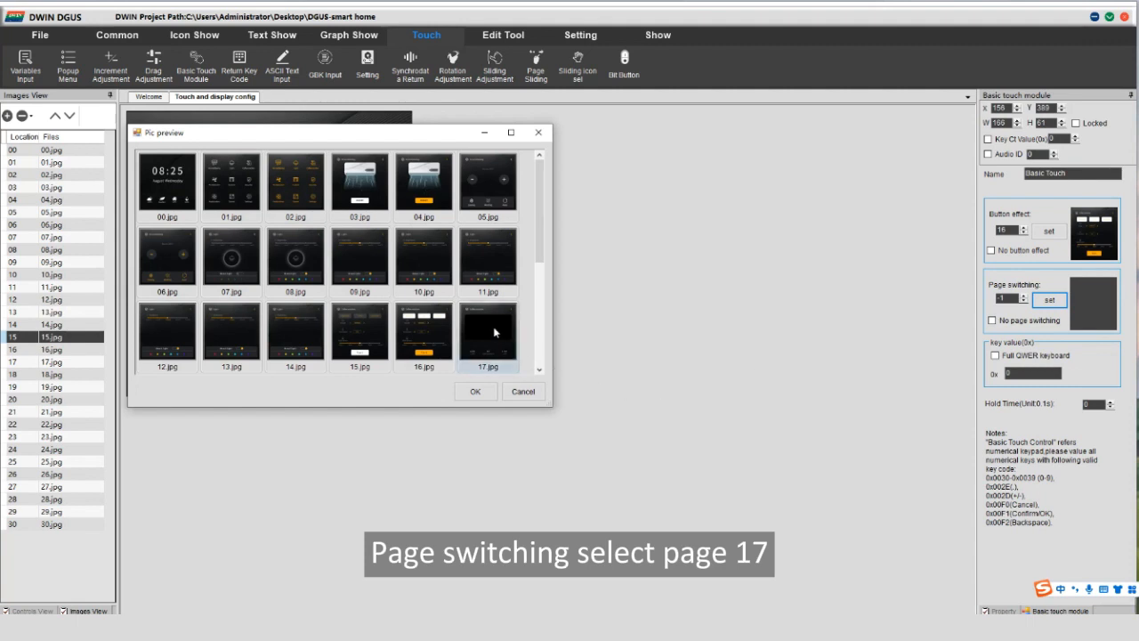
click(492, 327)
click(474, 390)
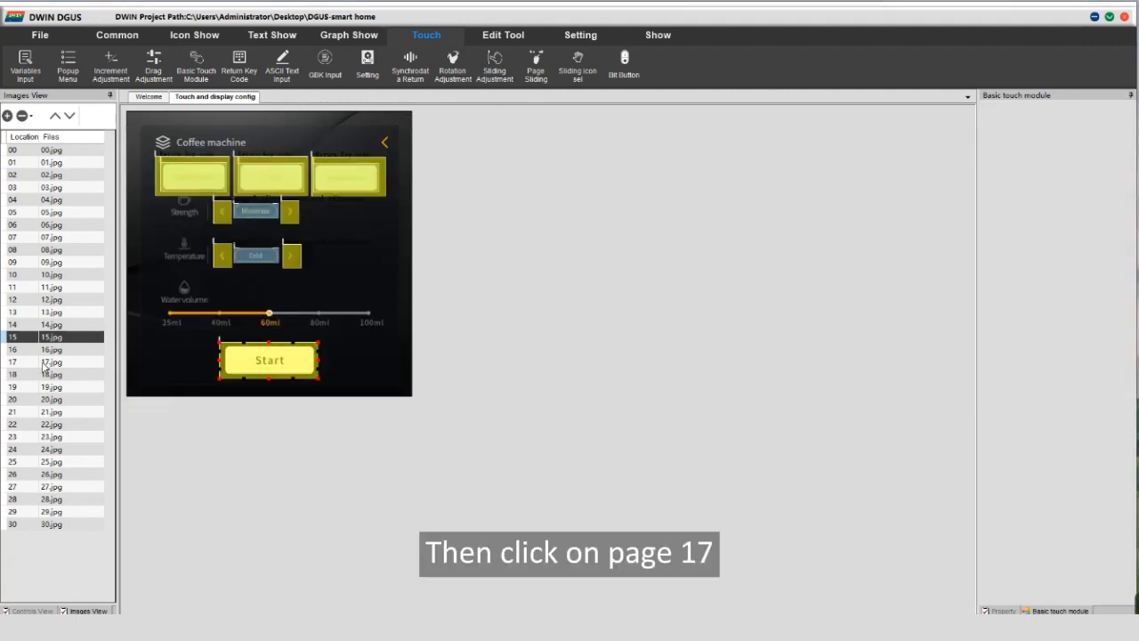
On page 17, place an animation icon about 390 by 206 over the black area with VP address 1070.
click(45, 362)
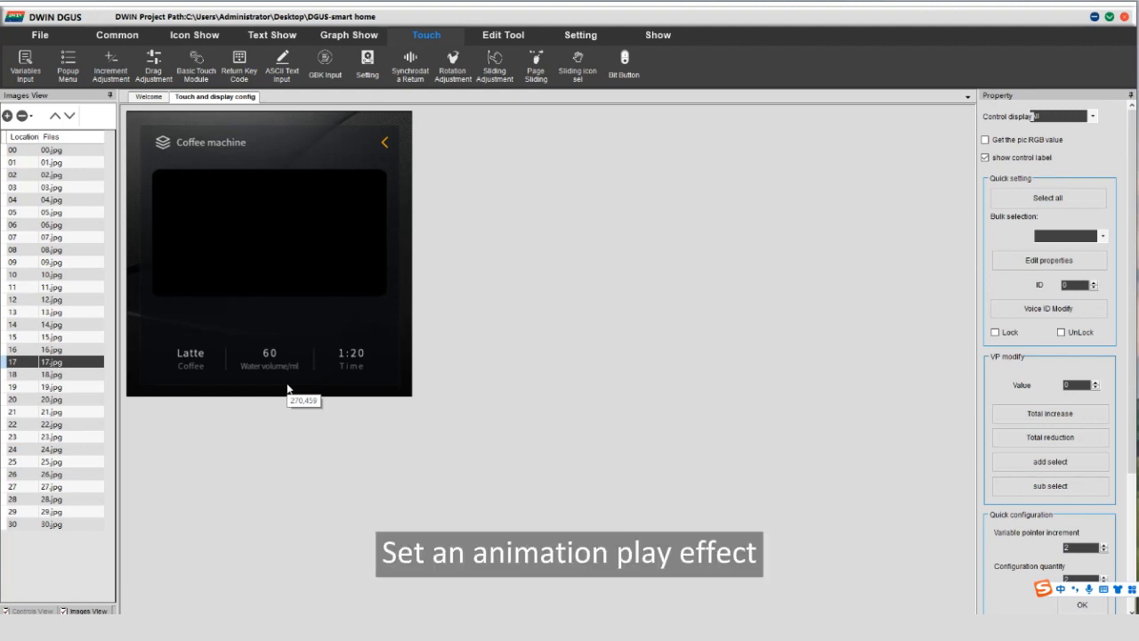
click(194, 34)
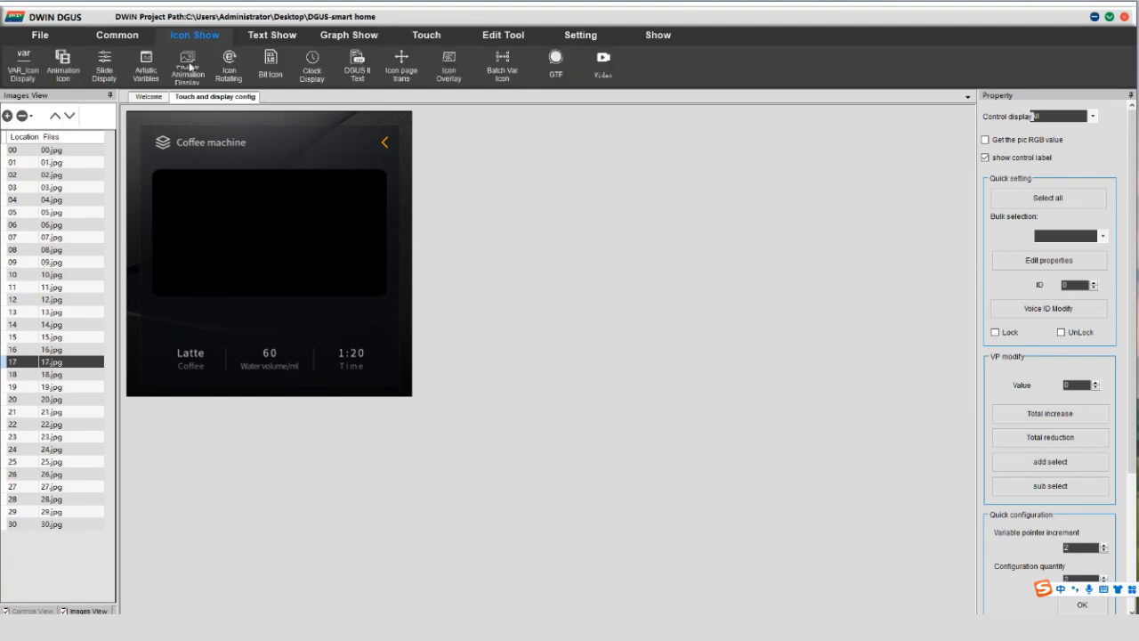
click(62, 67)
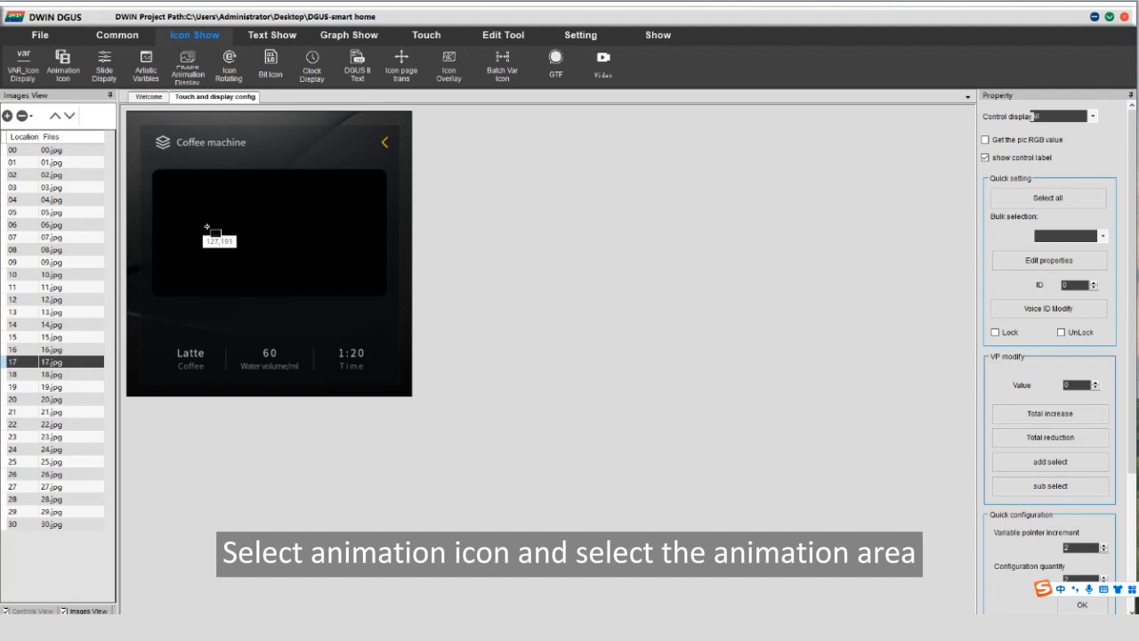
mouse_move(153, 170)
mouse_down()
mouse_move(198, 237)
mouse_move(339, 298)
mouse_up()
double_click(1057, 185)
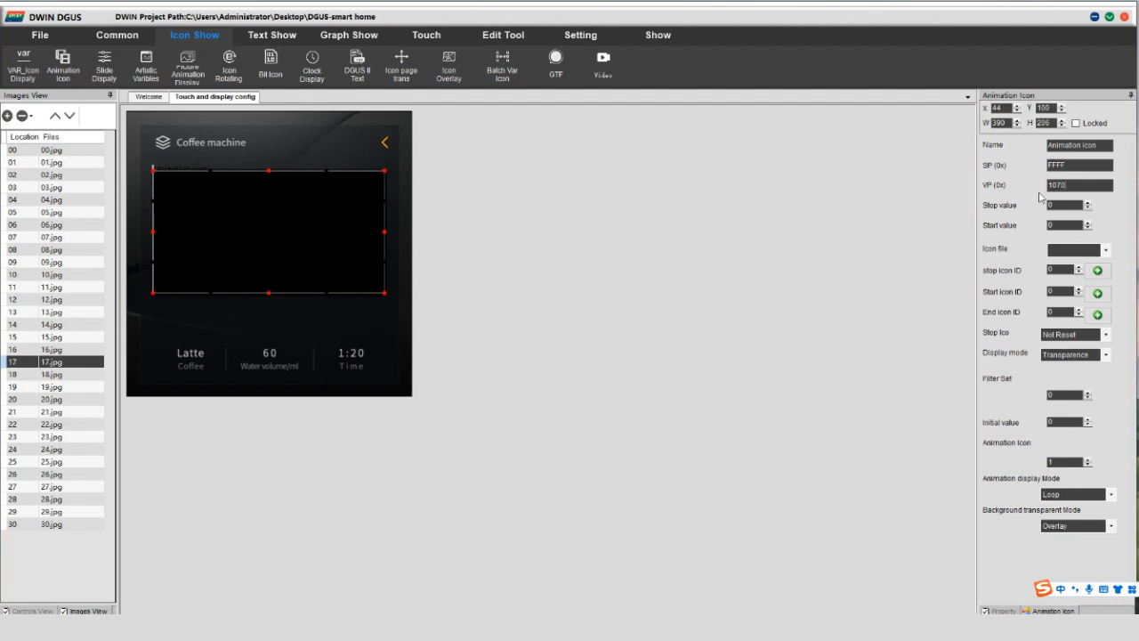
Set the animation icon's stop value to 1 and its icon file to 53.icl.
double_click(1055, 205)
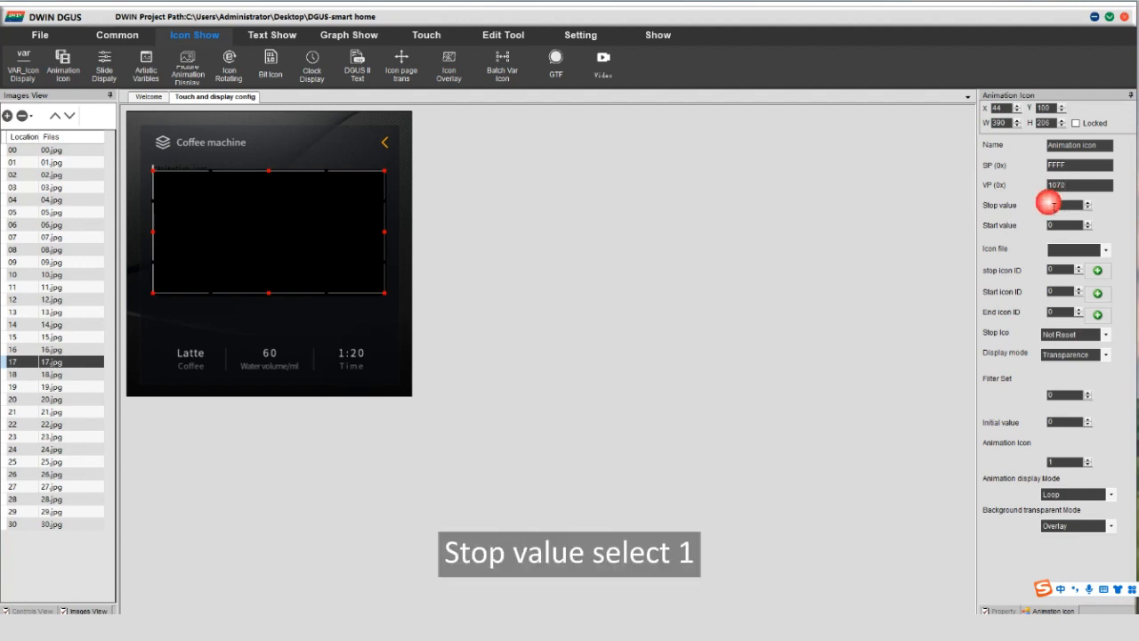
text(1)
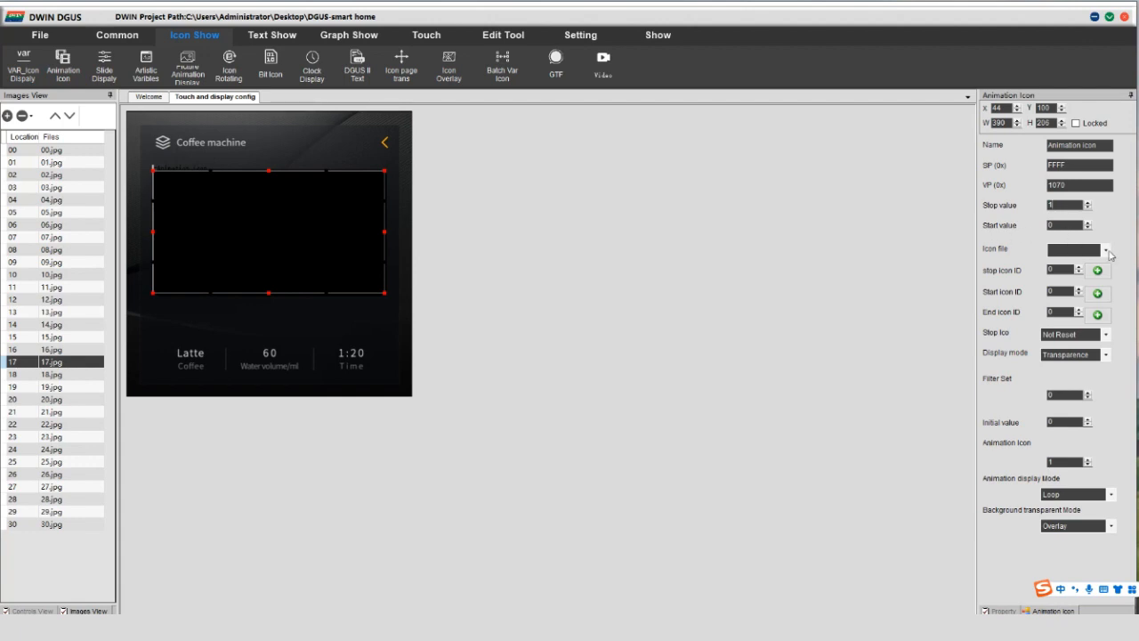
click(1106, 250)
click(1068, 323)
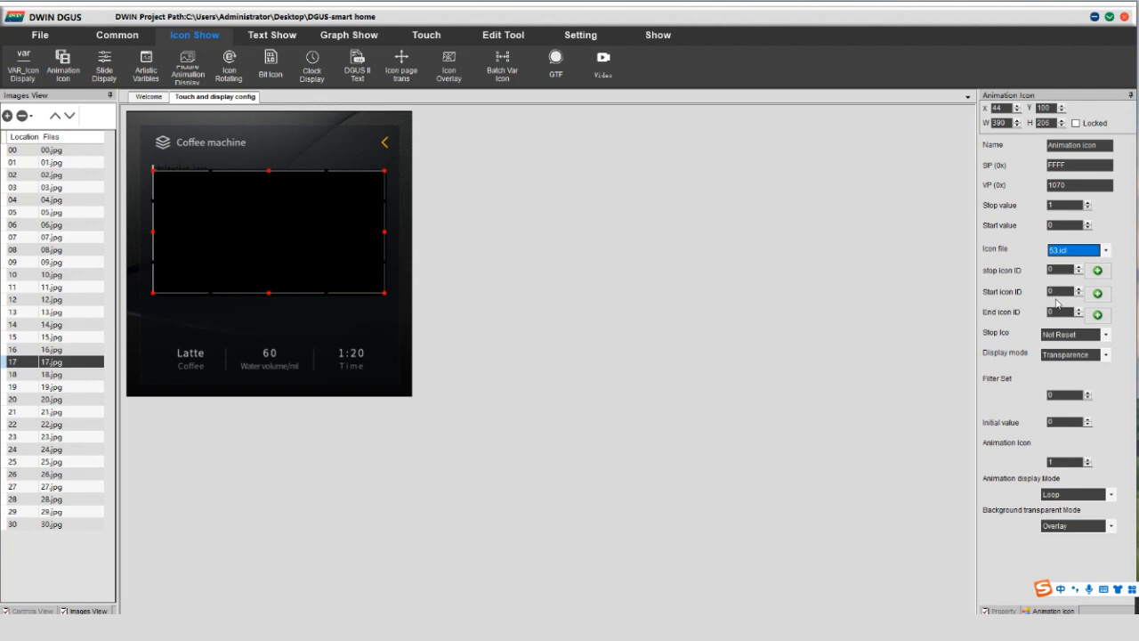
Check the animation frames in the project's 53 folder, and choose icon 0 as both the stop and start icon.
click(306, 594)
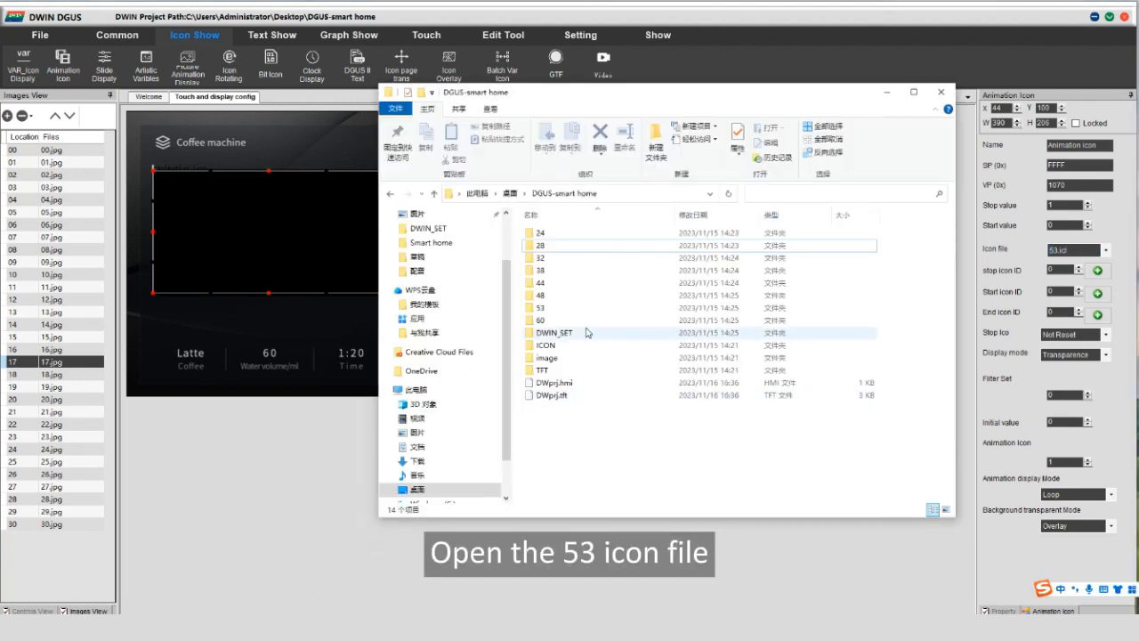
double_click(582, 308)
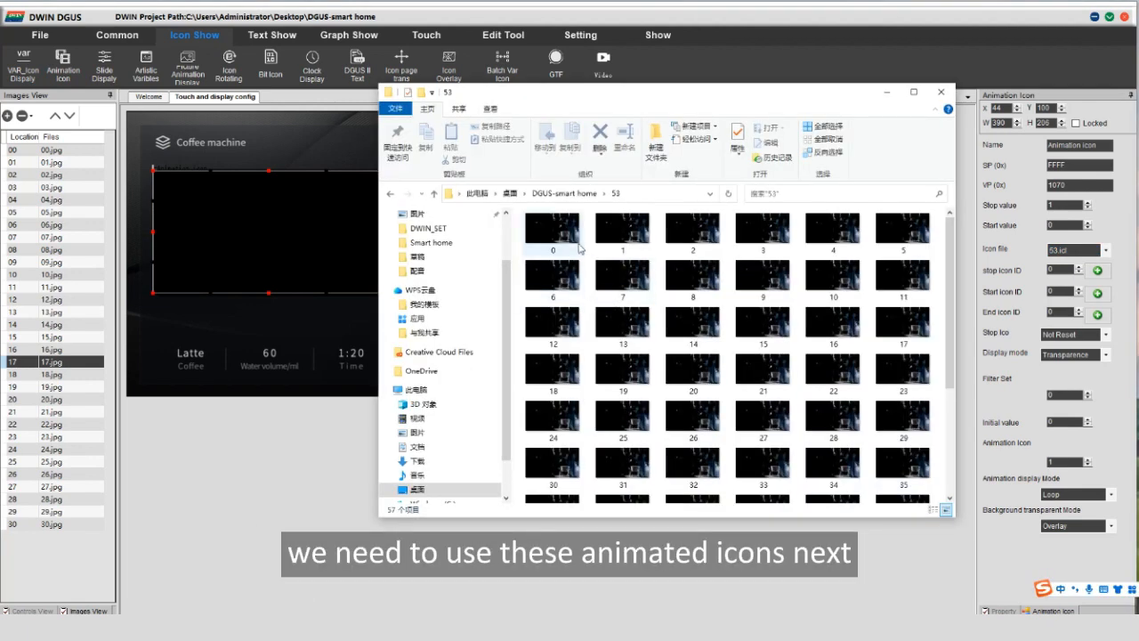
scroll(615, 331, down, 3)
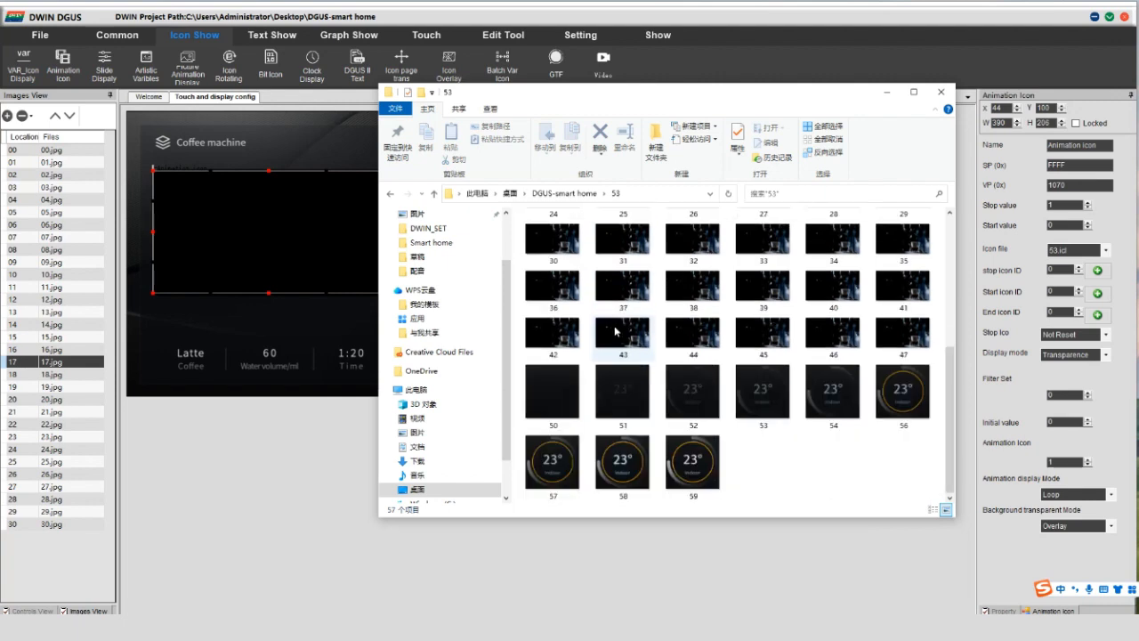
click(1097, 270)
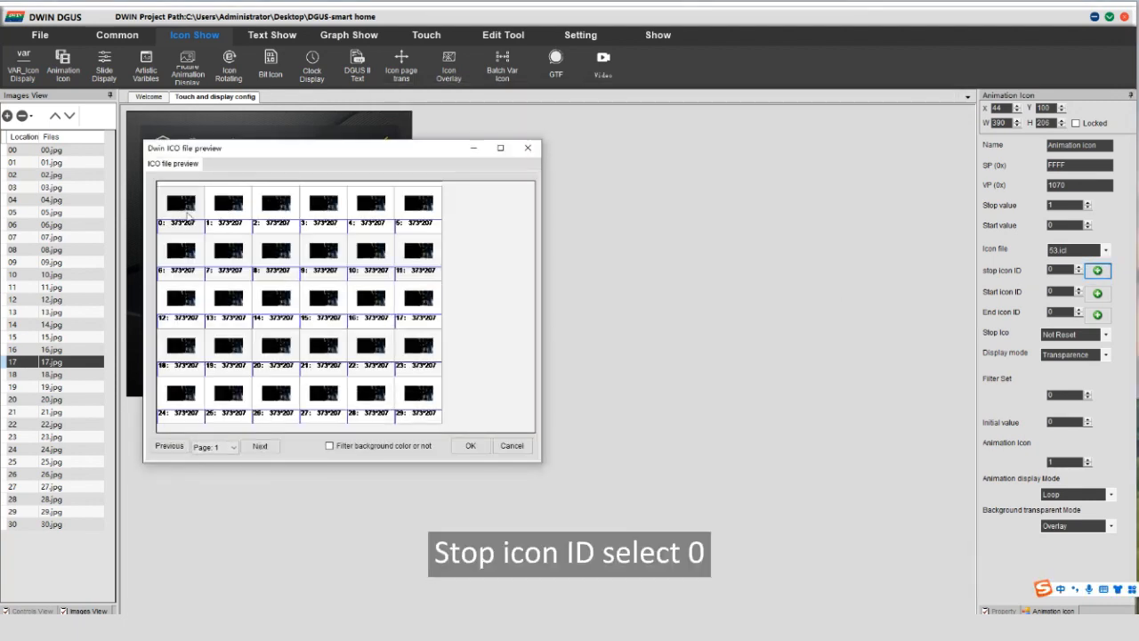
click(471, 445)
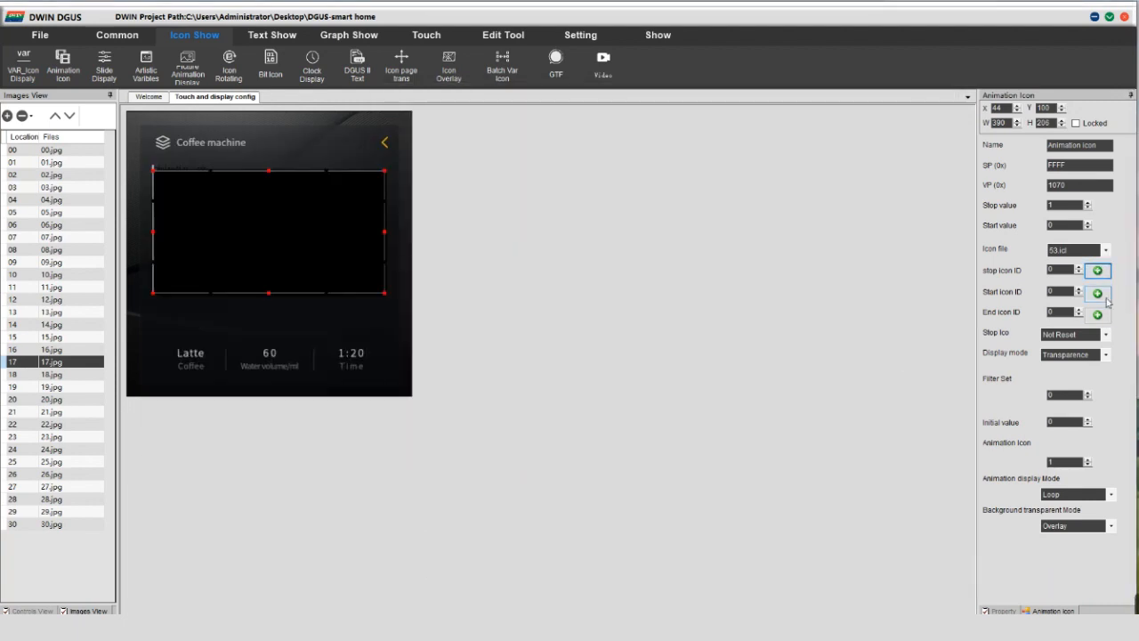
click(1100, 295)
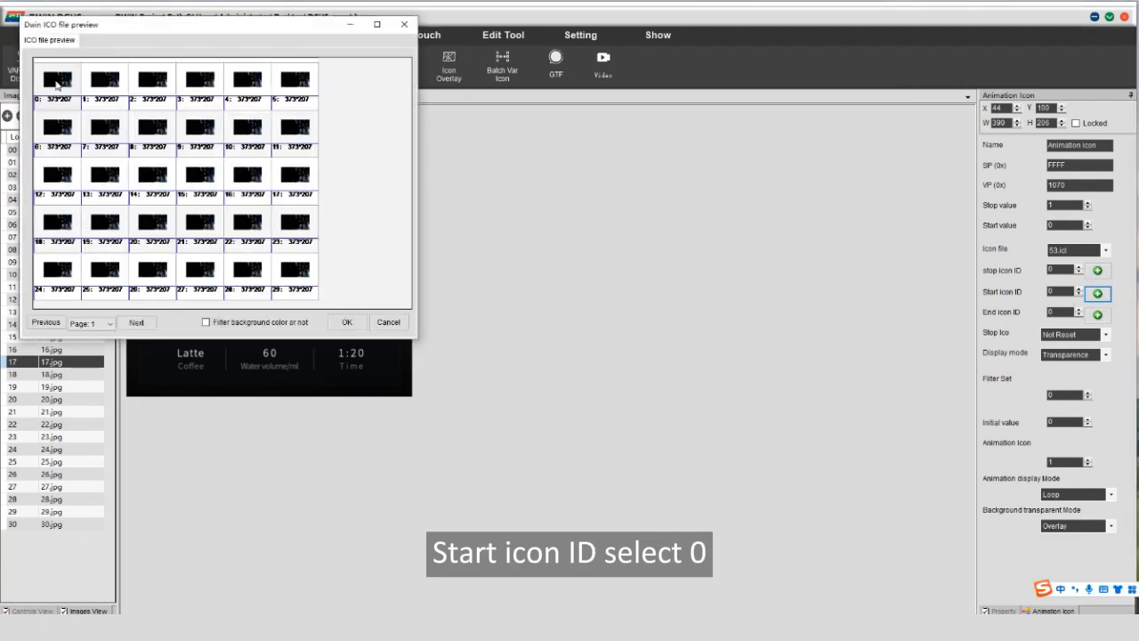
click(57, 81)
click(348, 322)
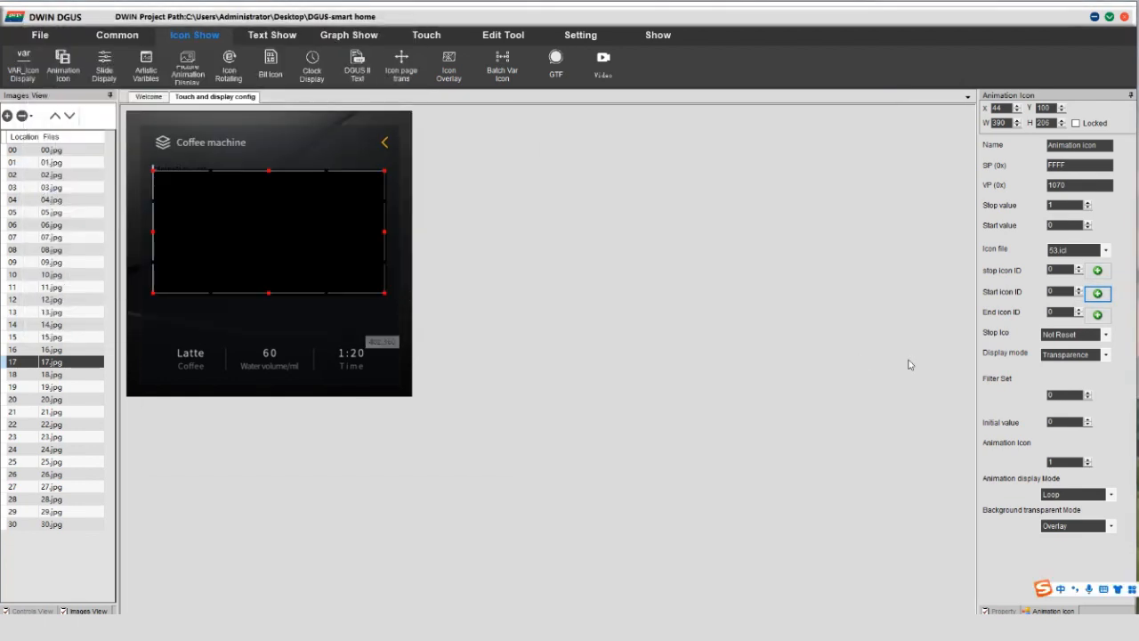
Set the animation's end icon to 47 and its display mode to Background display.
click(1099, 315)
click(136, 323)
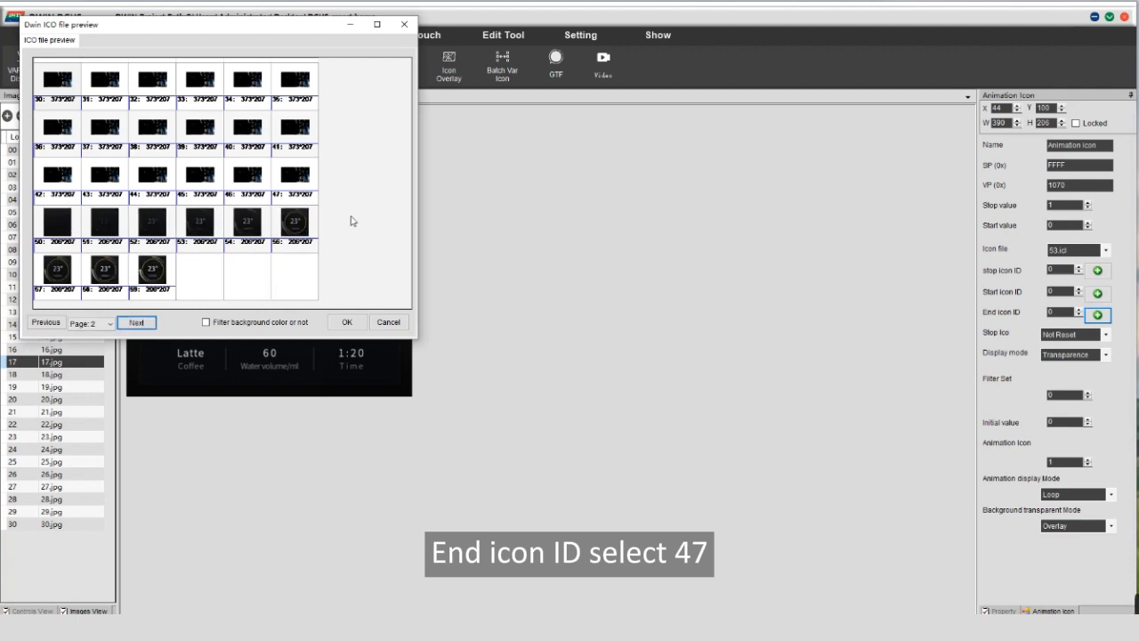
click(347, 322)
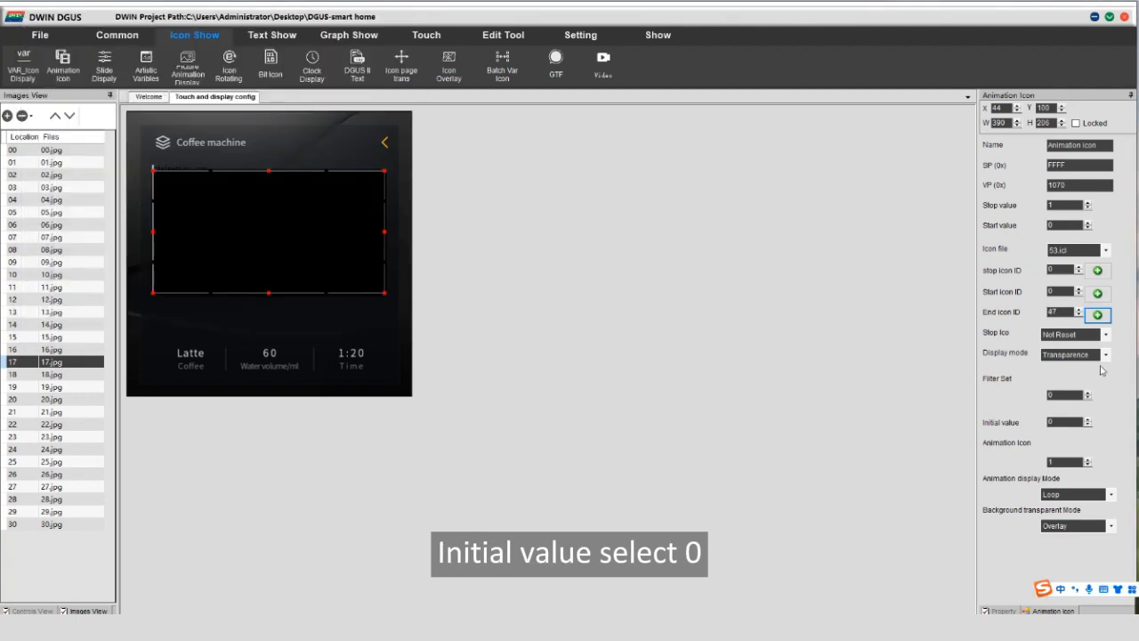
click(1109, 356)
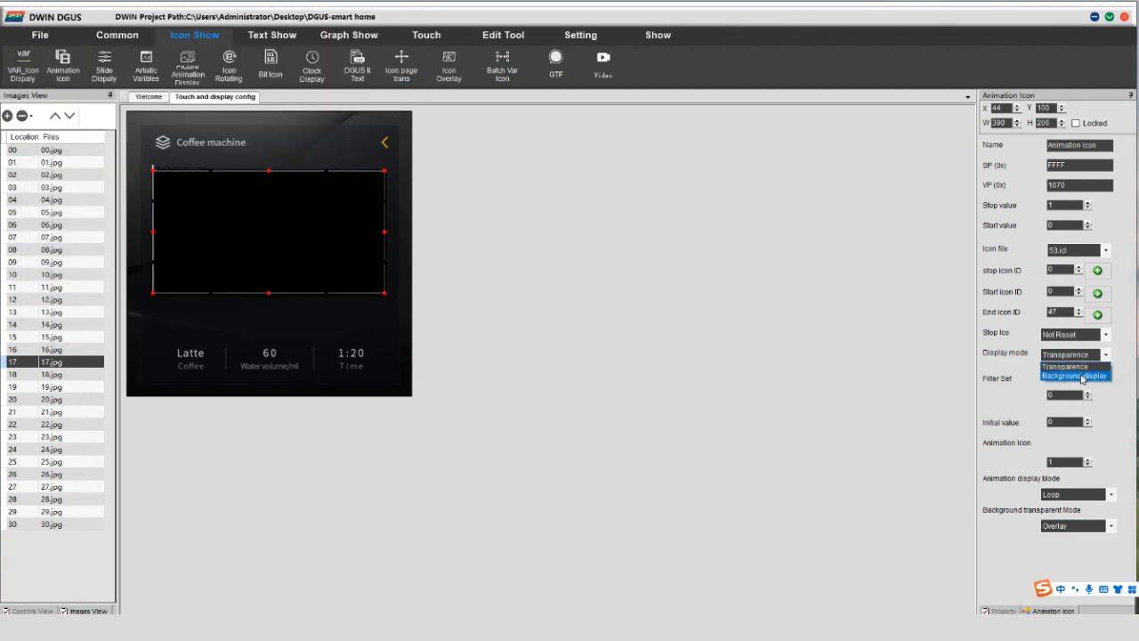
click(1081, 378)
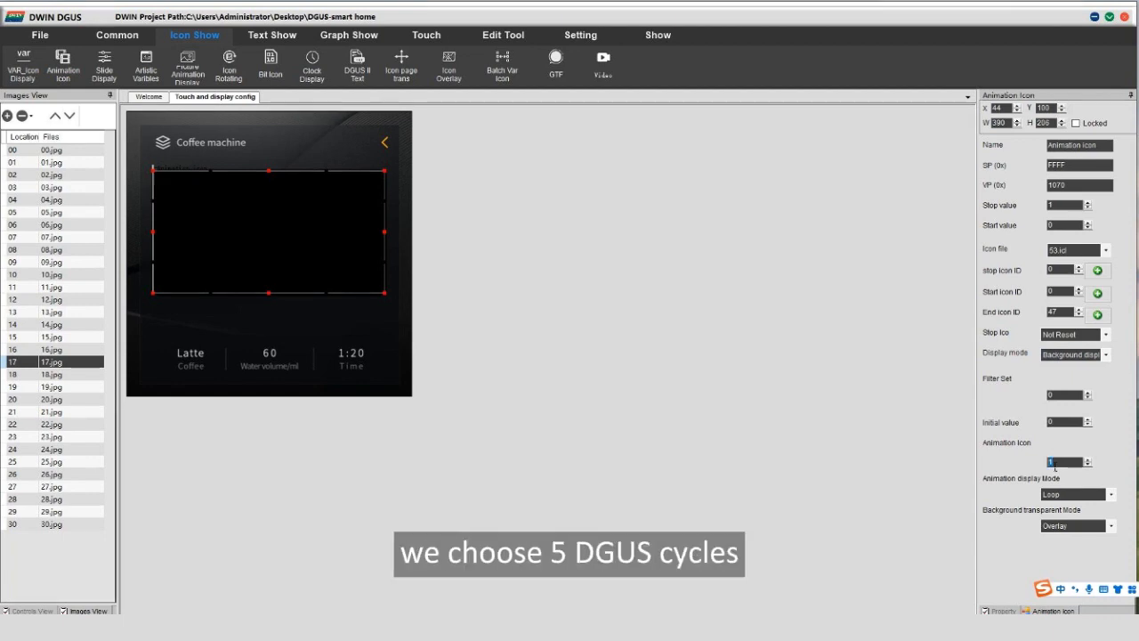
Set the display time of each icon in the page 17 coffee machine animation to 5.
text(5)
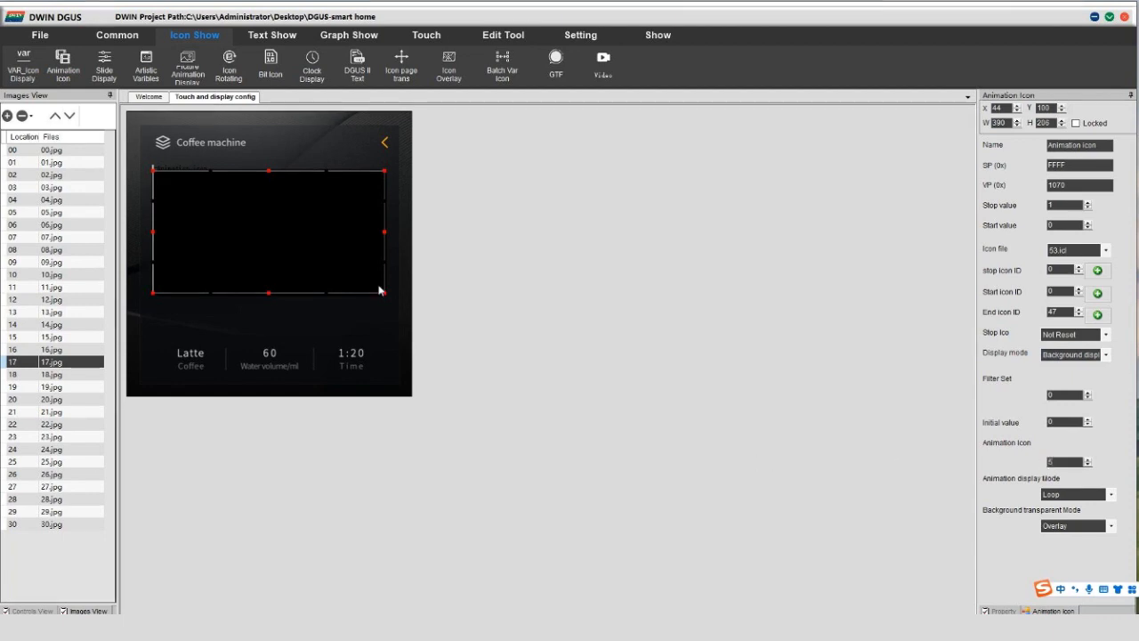
click(360, 216)
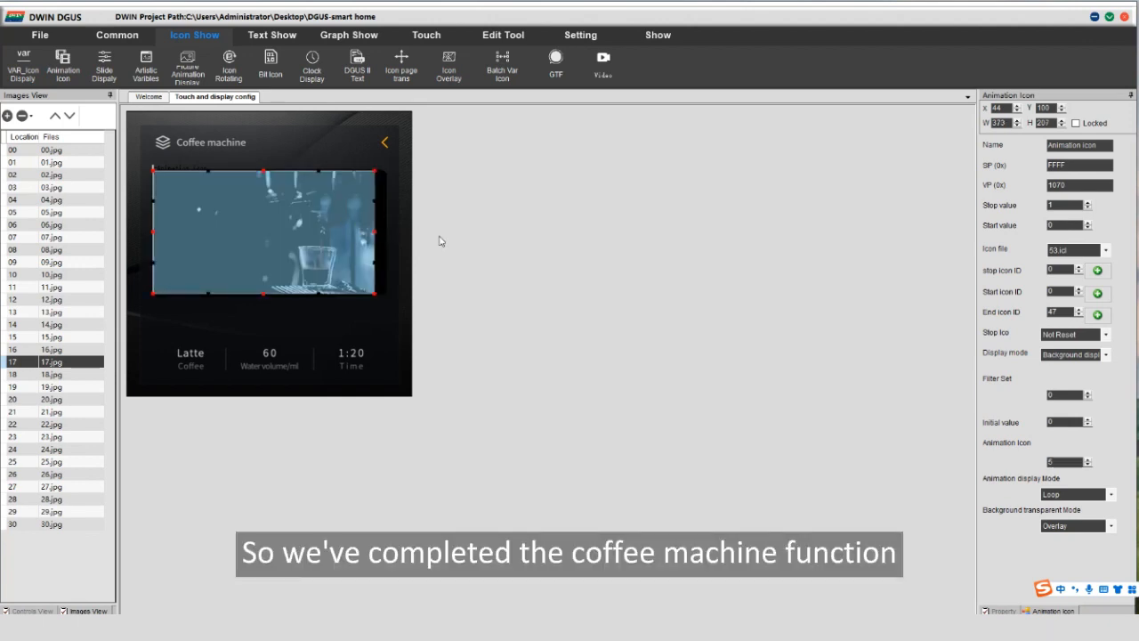
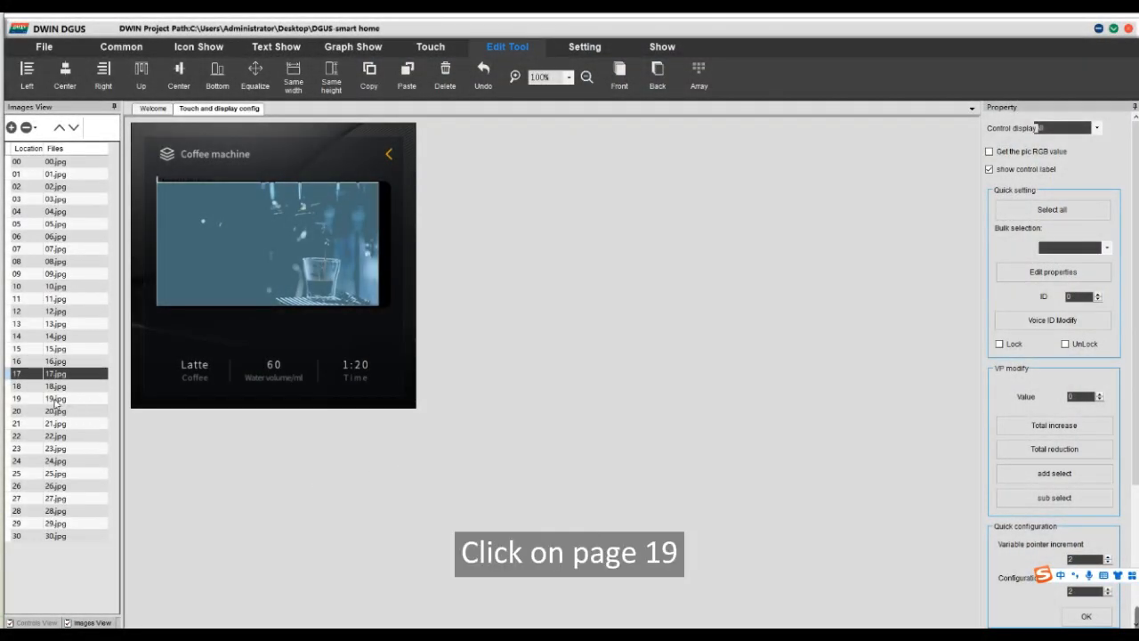
On page 19, place an animation icon about 203 by 202 over the central temperature area with VP address 1080.
click(55, 398)
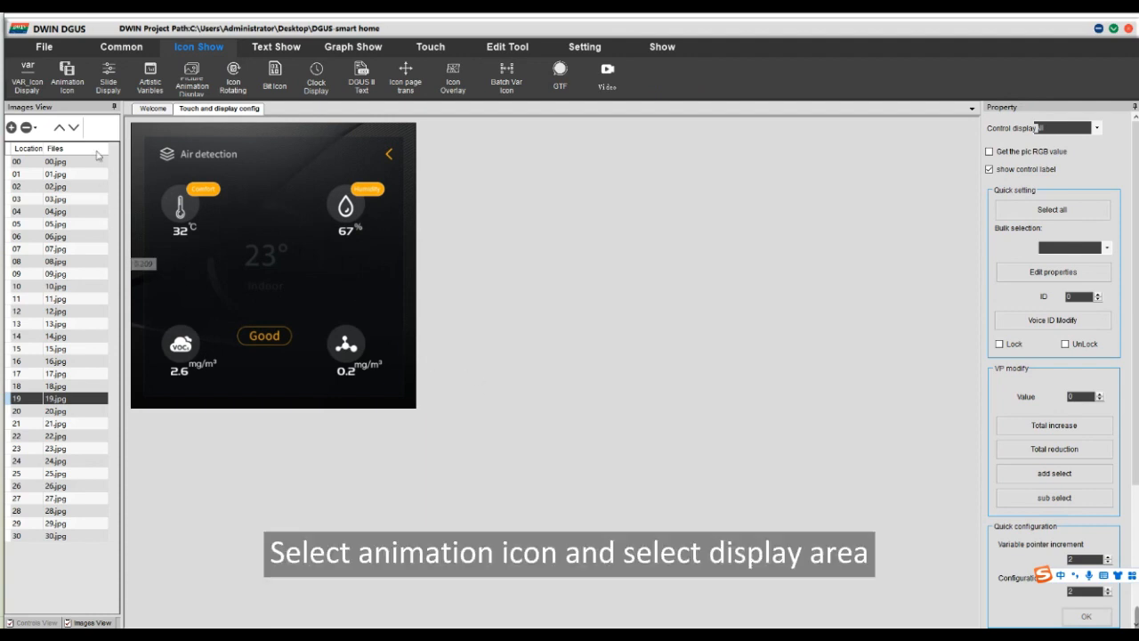
click(74, 79)
mouse_move(208, 200)
mouse_down()
mouse_move(229, 253)
mouse_move(310, 326)
mouse_move(329, 324)
mouse_up()
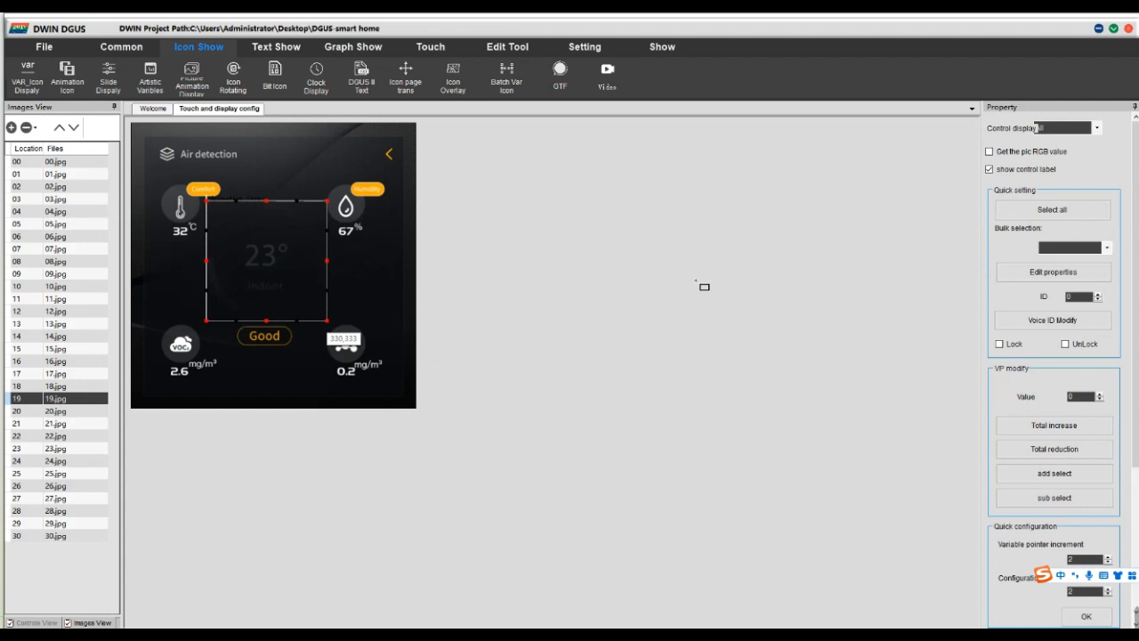
click(1050, 197)
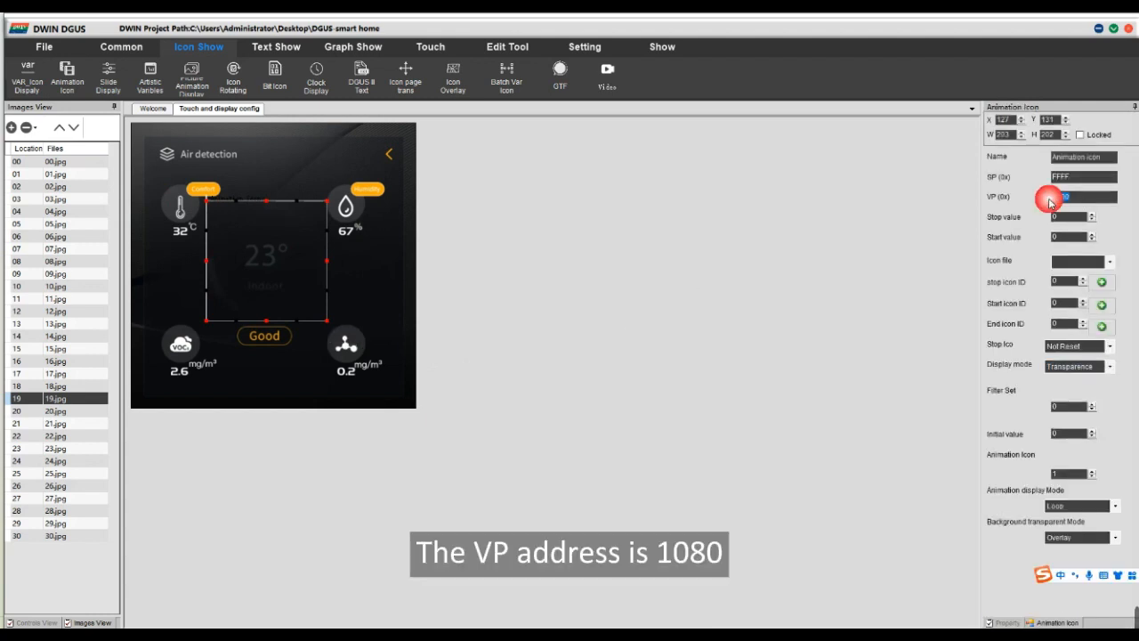
text(1)
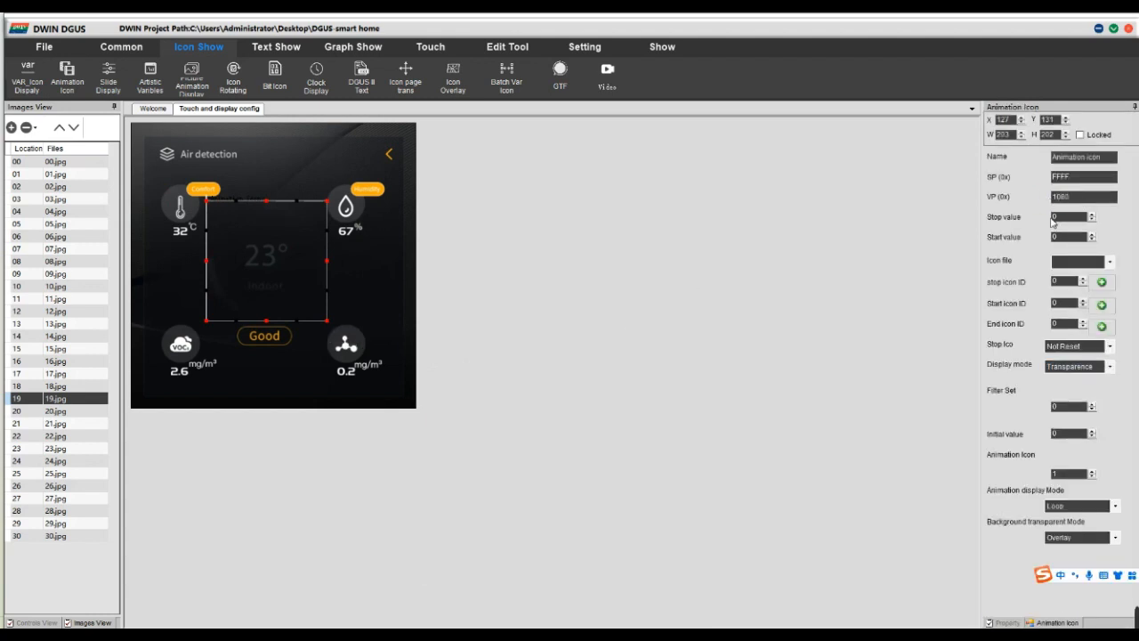
Set the air detection animation's stop value to 1 and its icon file to 53.icl.
text(1)
click(1111, 262)
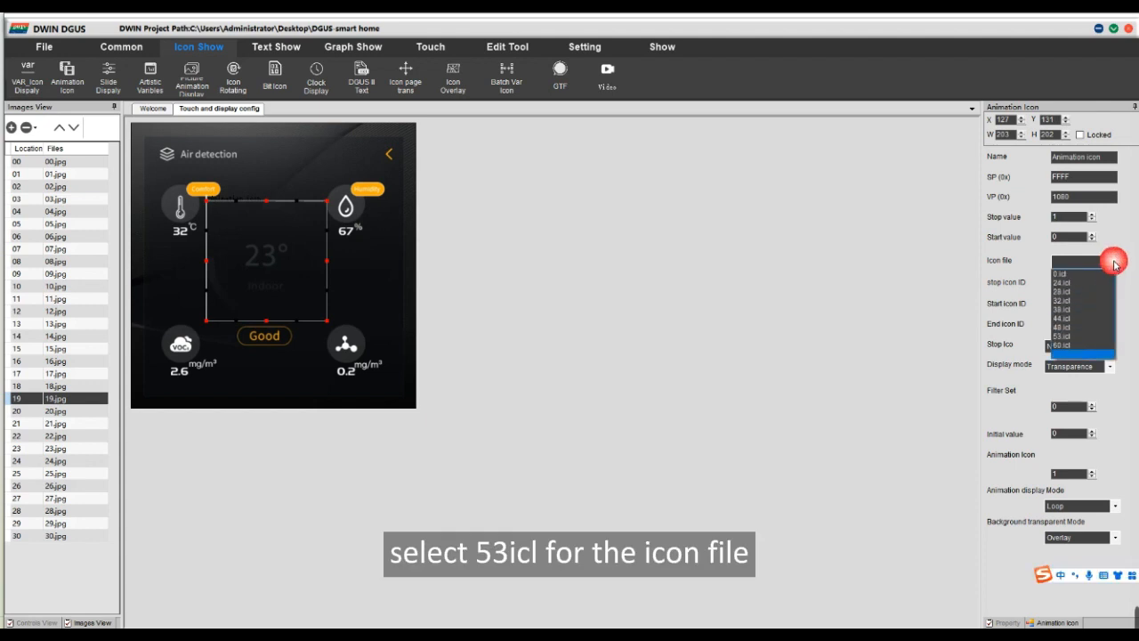
click(1077, 337)
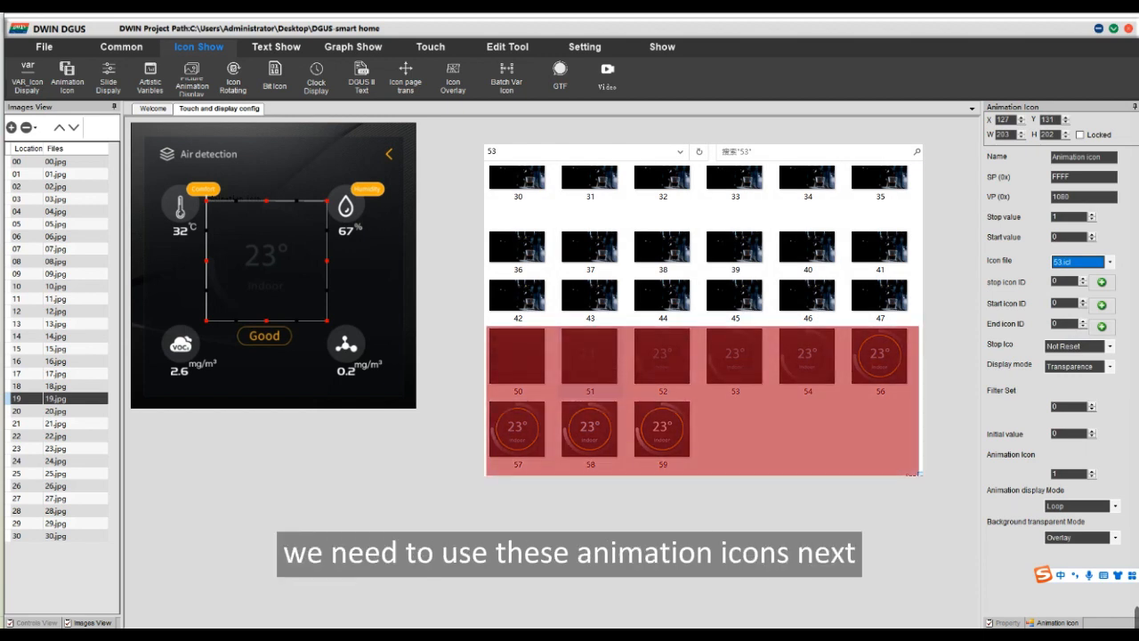
Choose icon 50 as both the stop icon and the start icon of the air detection animation.
click(1101, 282)
click(168, 399)
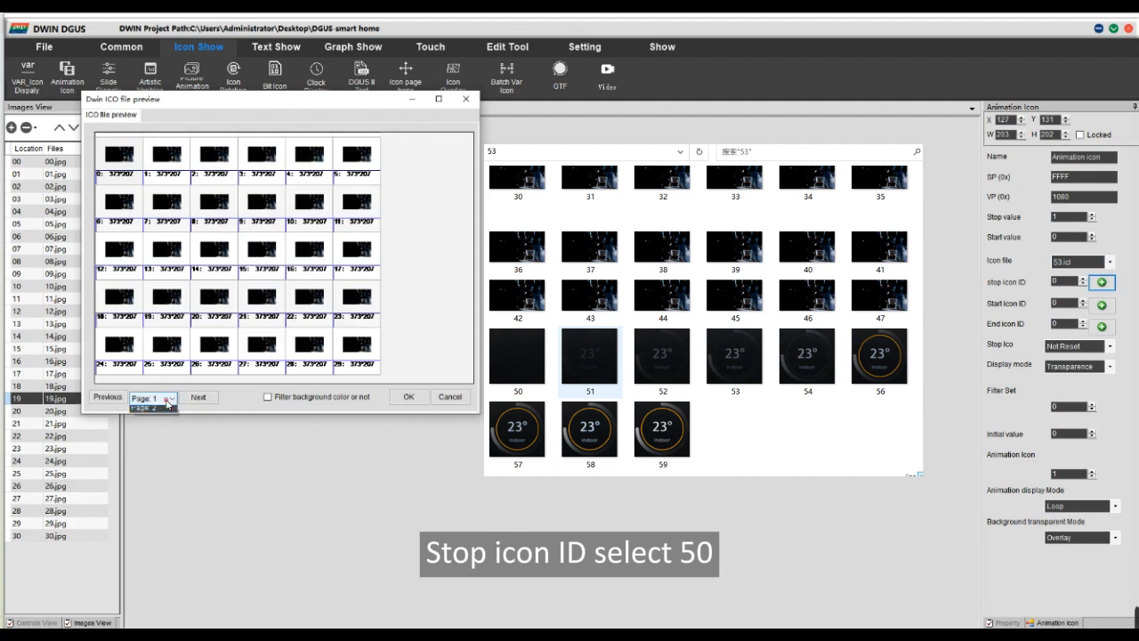
click(162, 408)
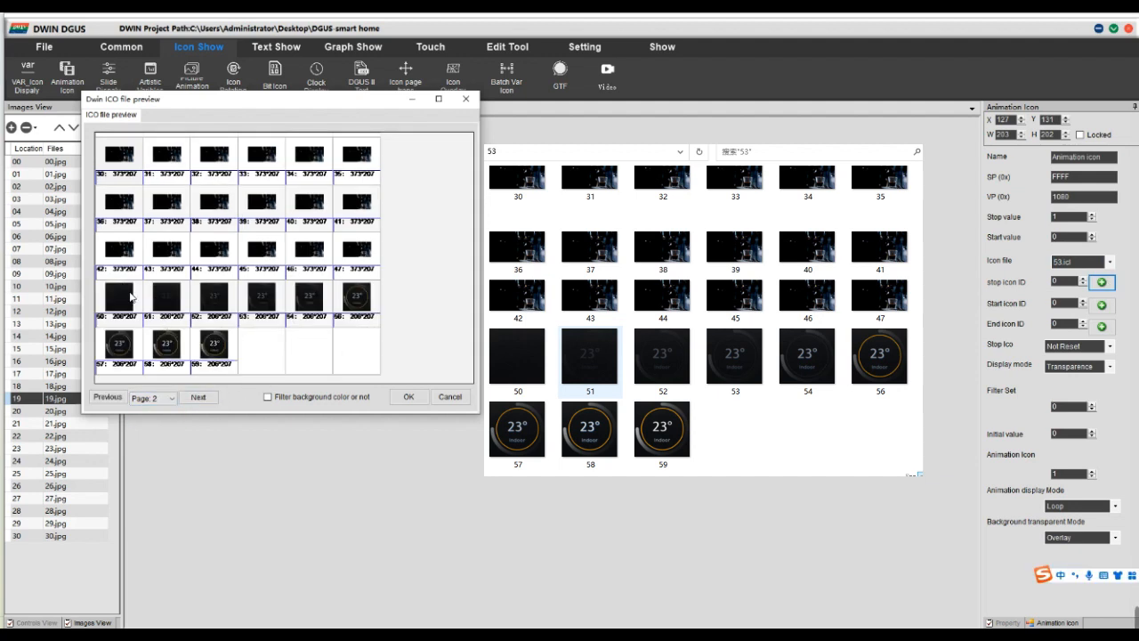
click(119, 297)
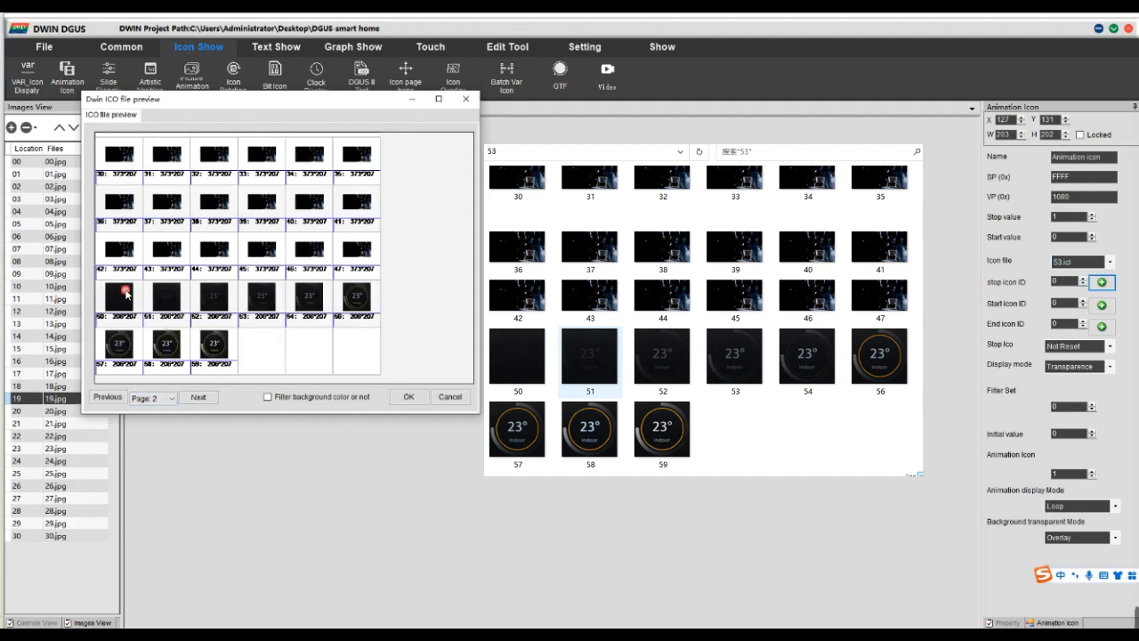
click(408, 397)
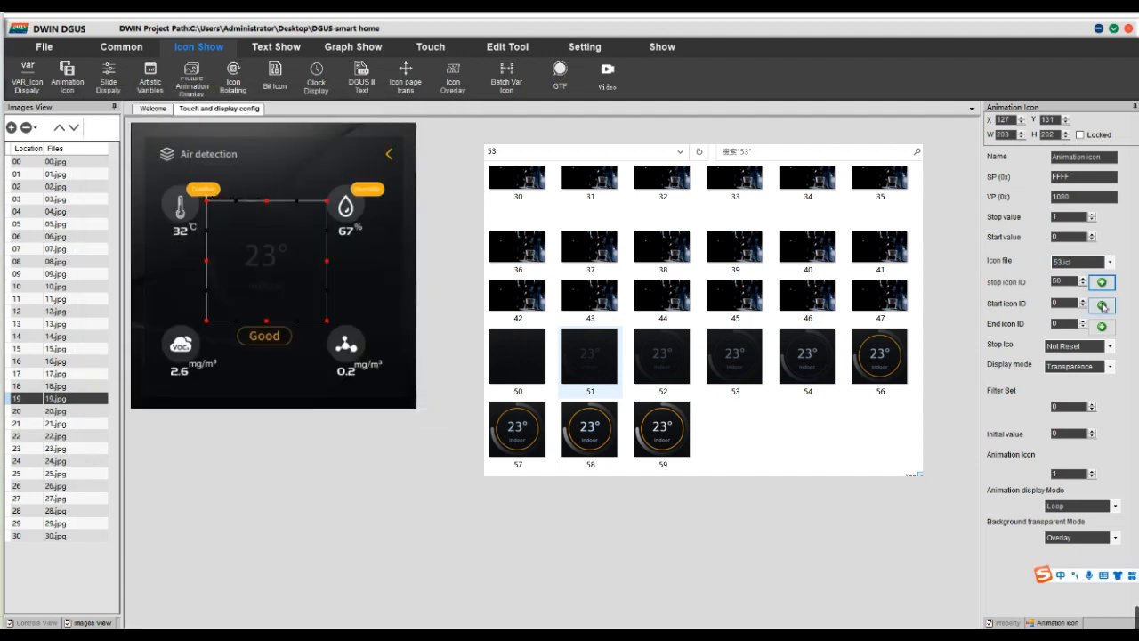
click(1102, 305)
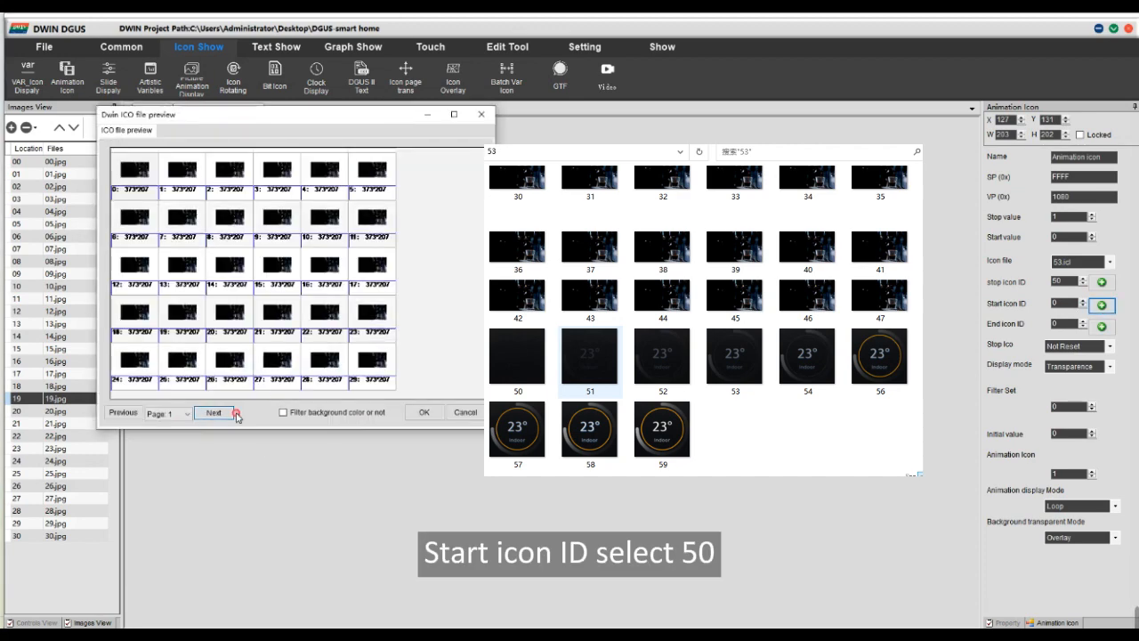
click(213, 413)
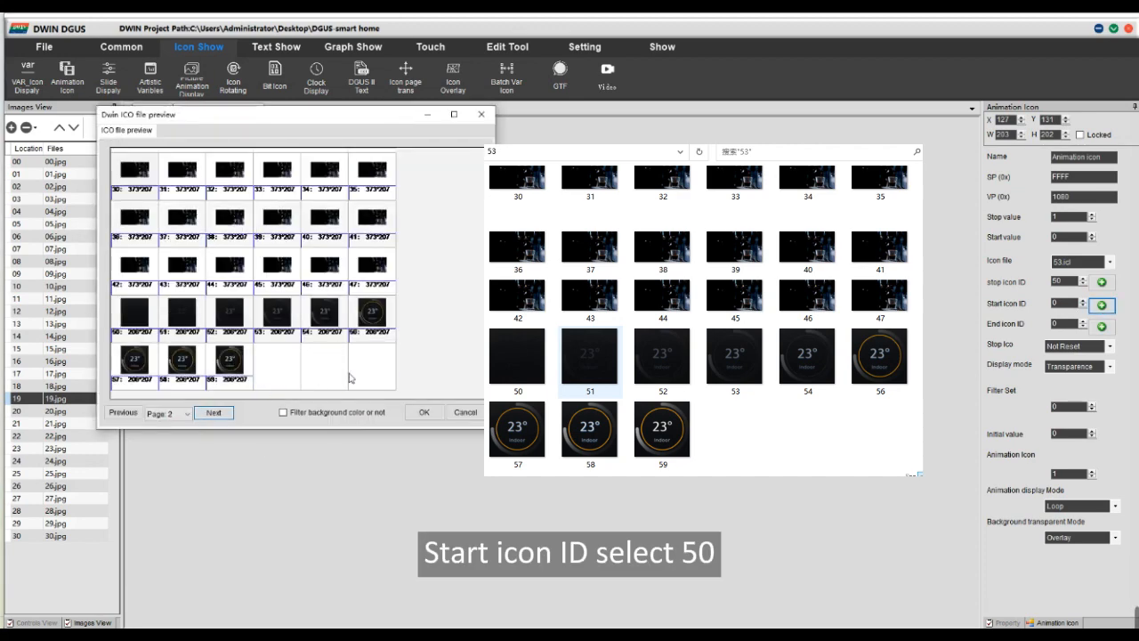
click(424, 412)
Choose icon 59 as the end icon of the air detection animation.
click(1102, 326)
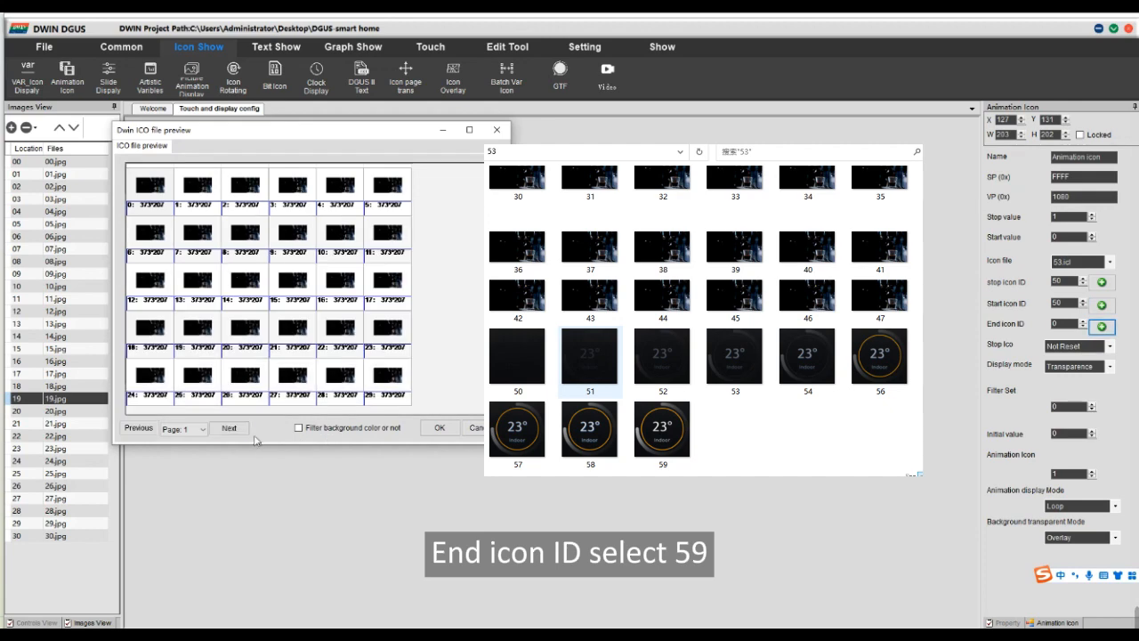
click(229, 428)
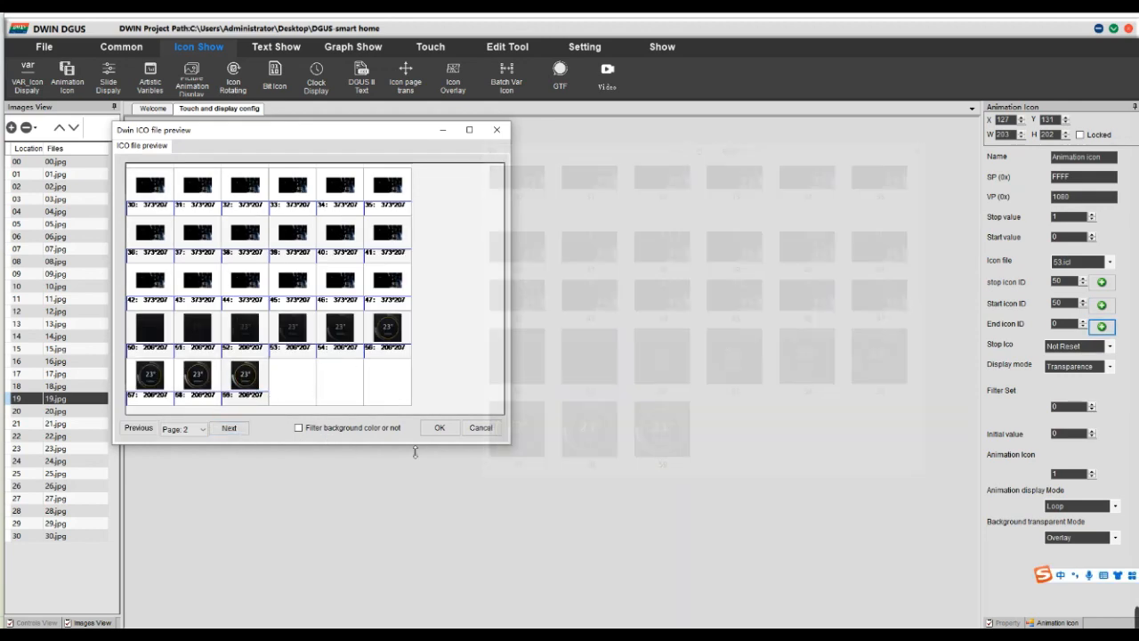
click(439, 428)
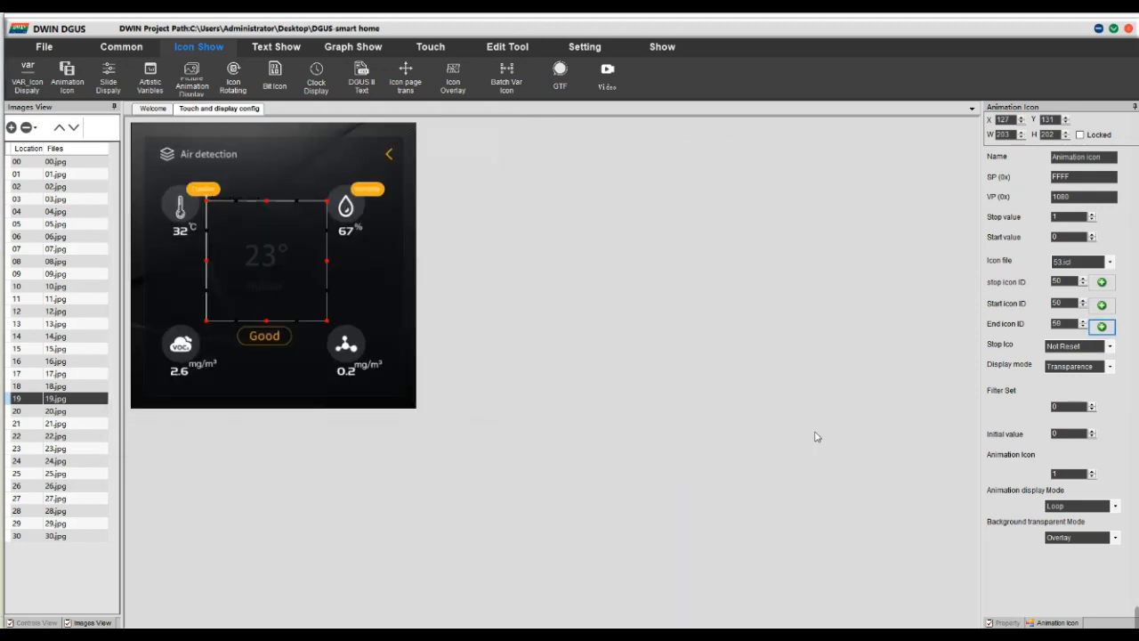
Set the air detection animation's display mode to Background display and its single icon display time to 15.
click(1103, 373)
click(1078, 386)
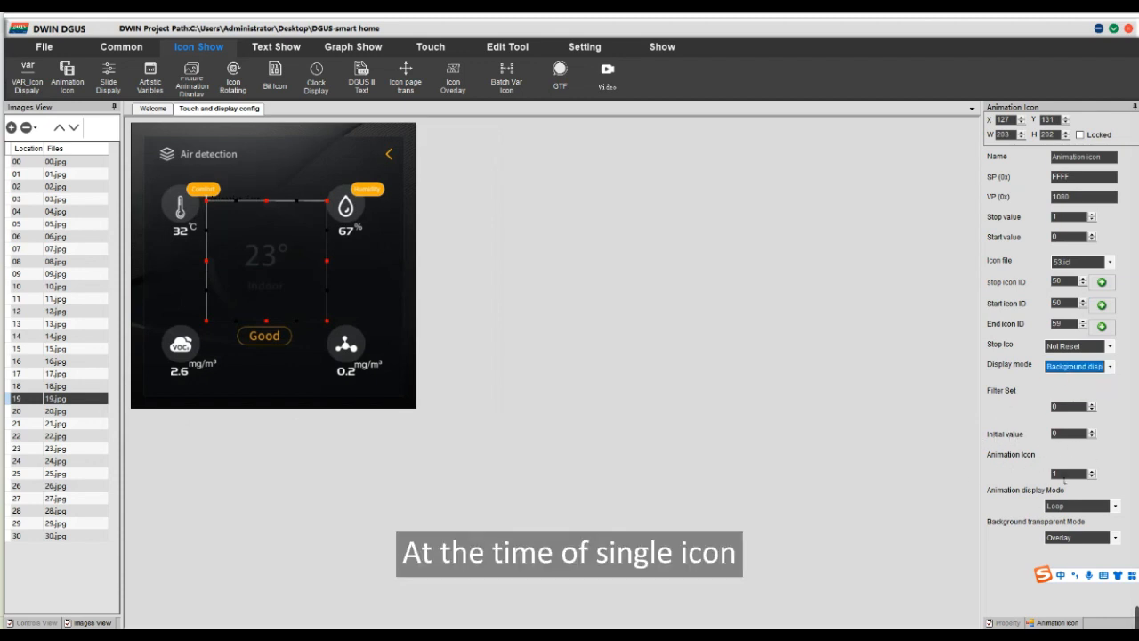
click(1068, 476)
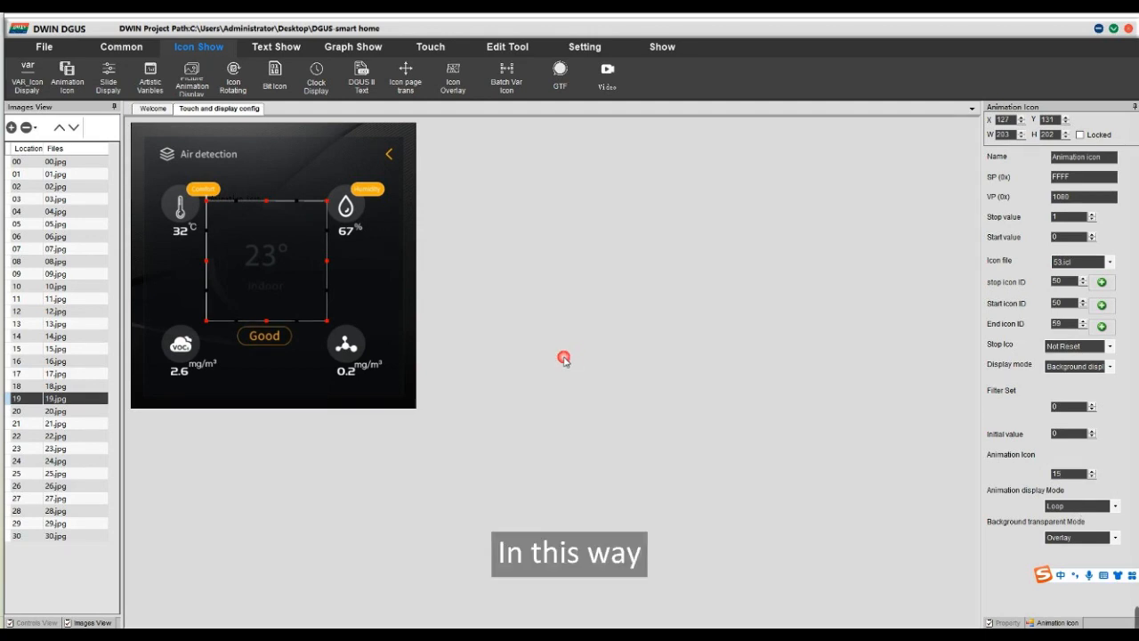
click(412, 309)
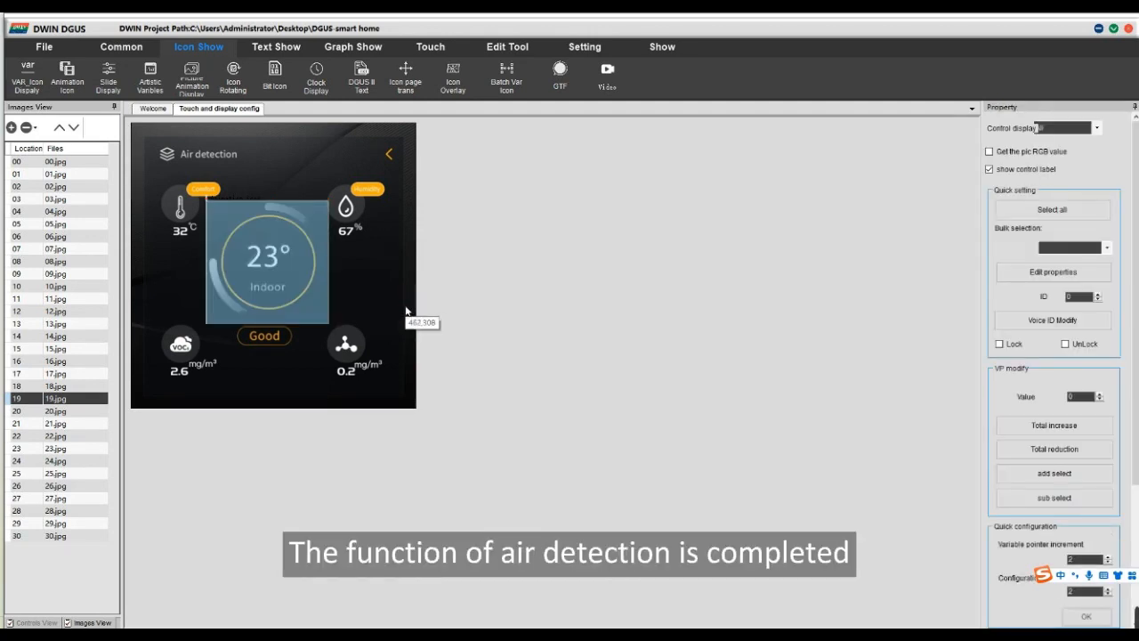
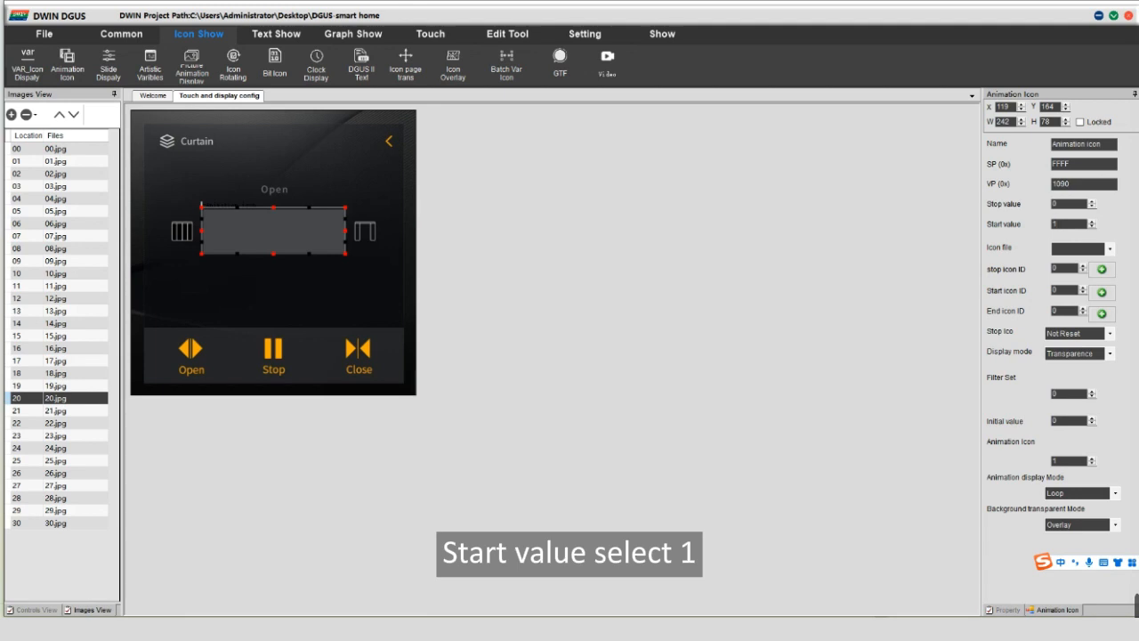
Set the page 20 curtain animation's icon file to 44.icl and check its frames in the project's 44 folder.
click(1110, 249)
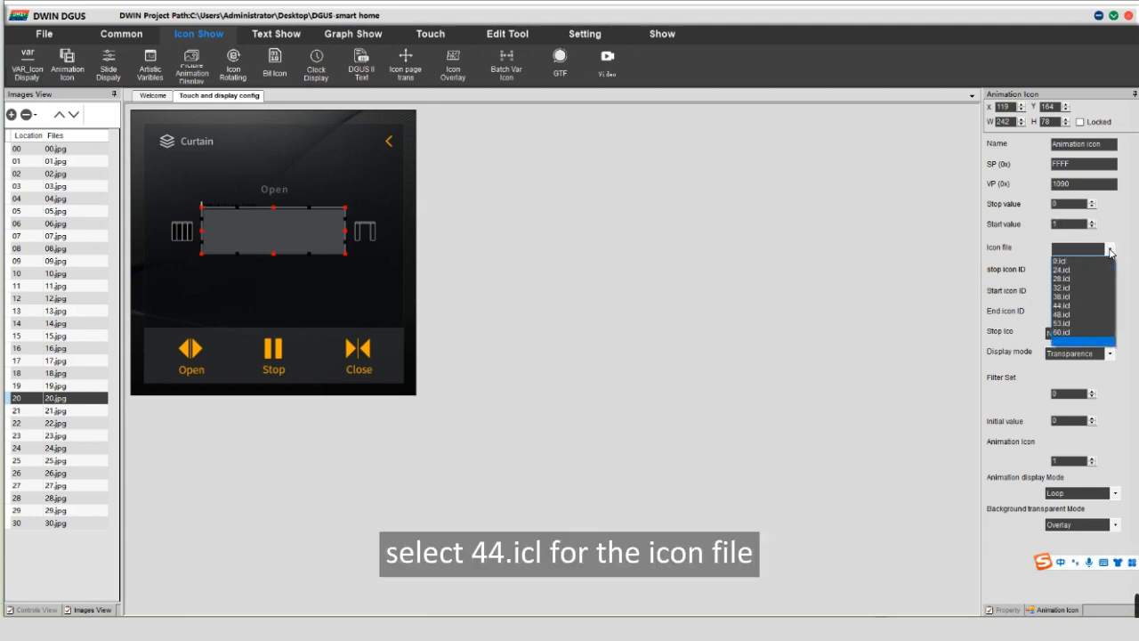
click(1082, 307)
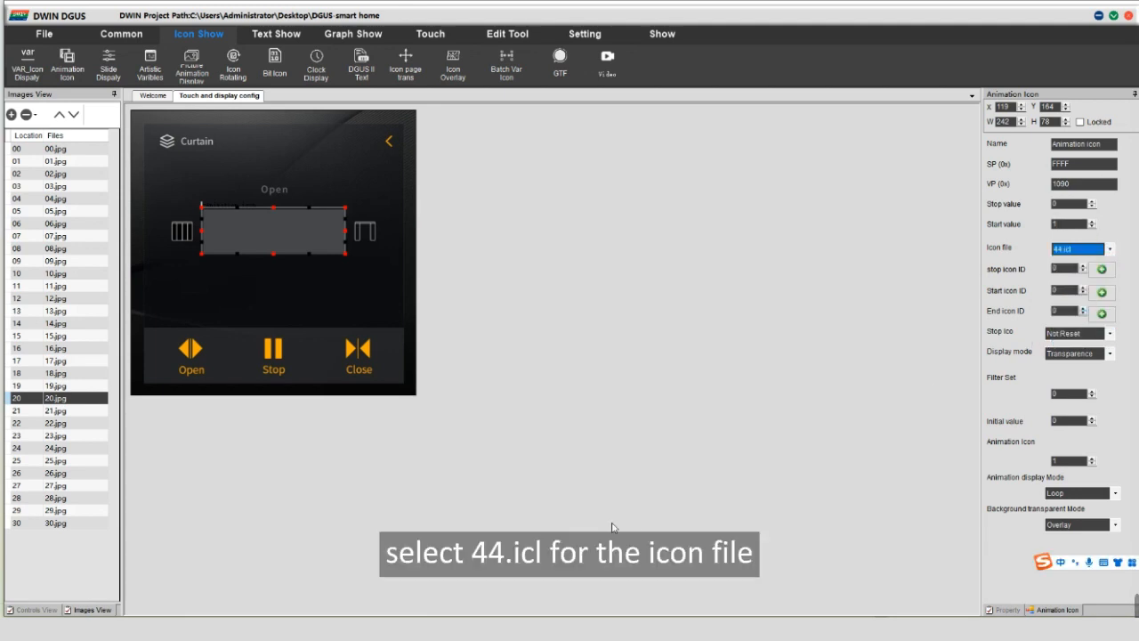
mouse_move(248, 627)
click(248, 595)
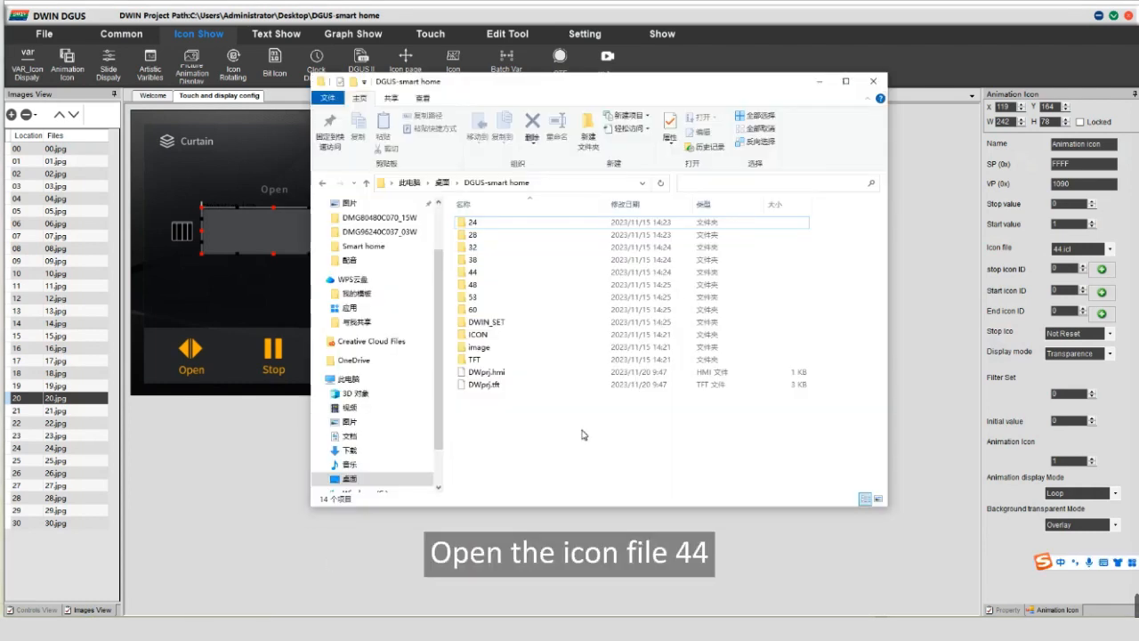
double_click(485, 272)
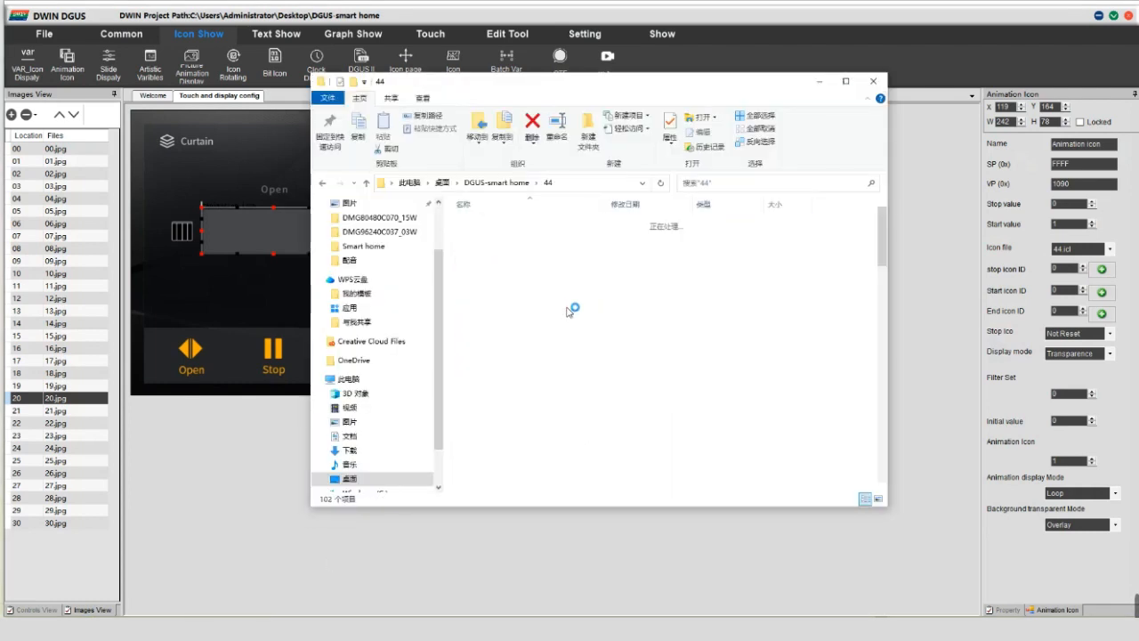
scroll(699, 354, down, 3)
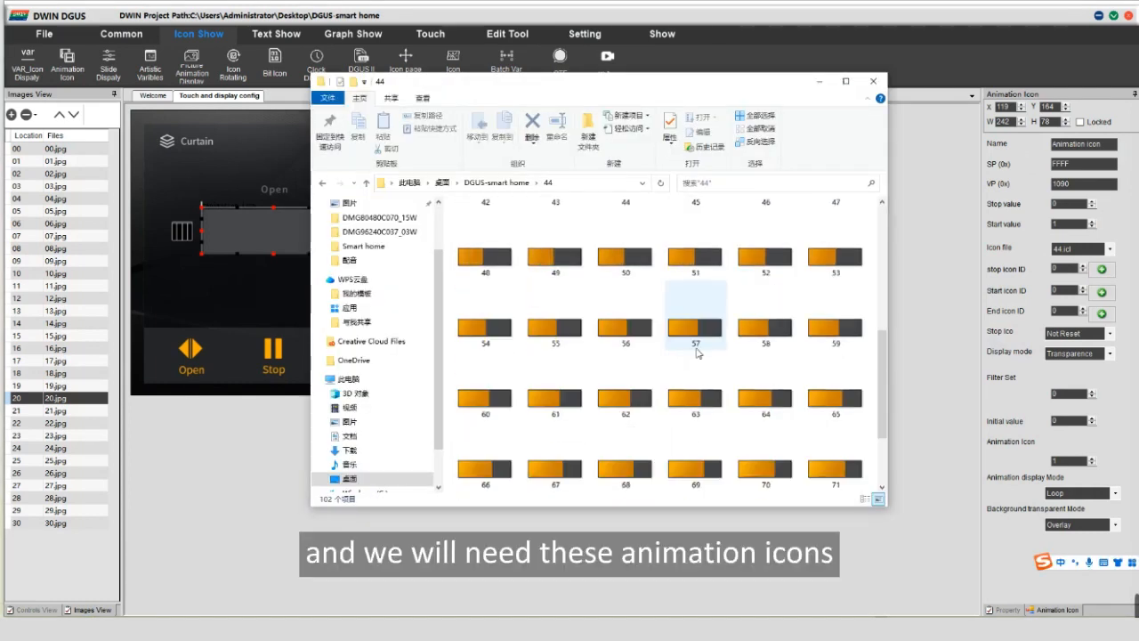
scroll(699, 354, down, 3)
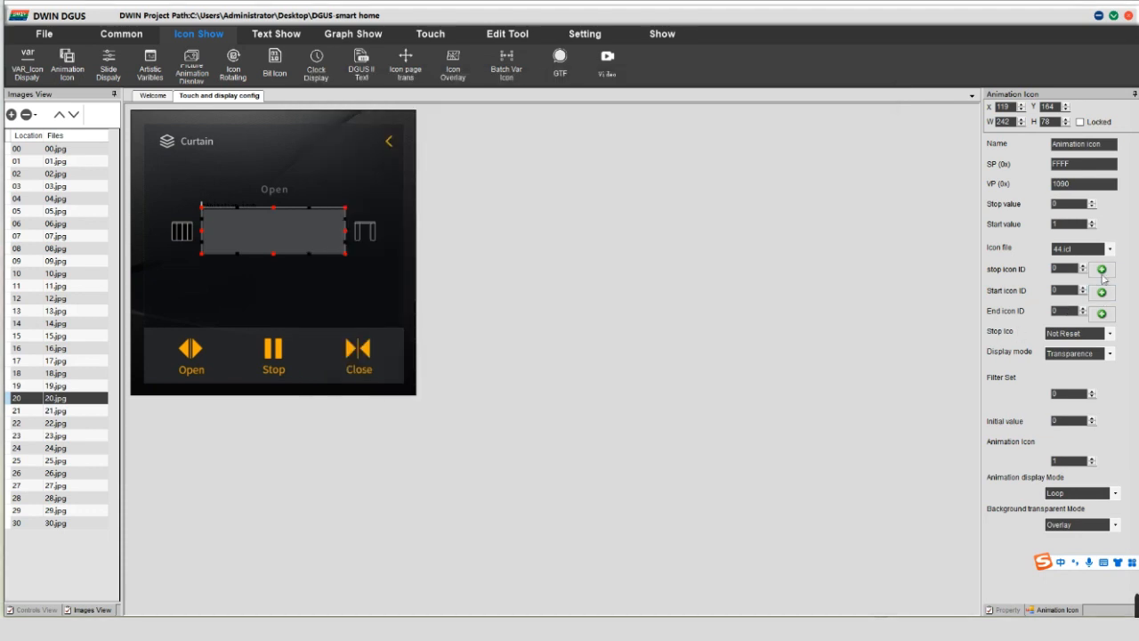
Choose icon 50 as the curtain animation's stop icon and icon 0 as its start icon.
click(1102, 270)
click(248, 432)
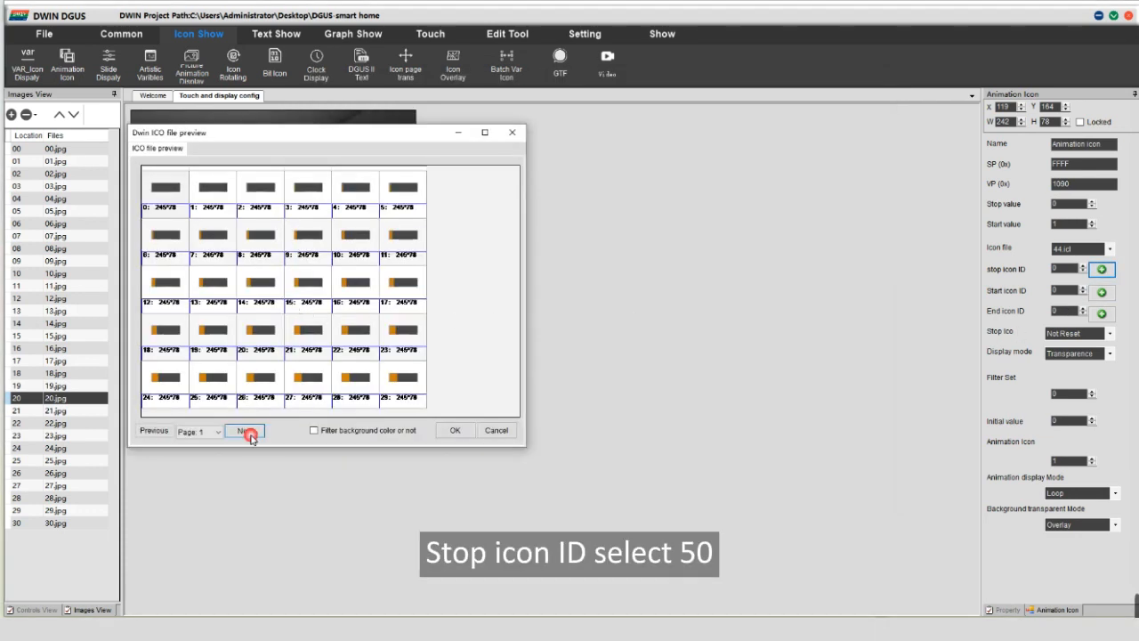
click(332, 402)
click(460, 432)
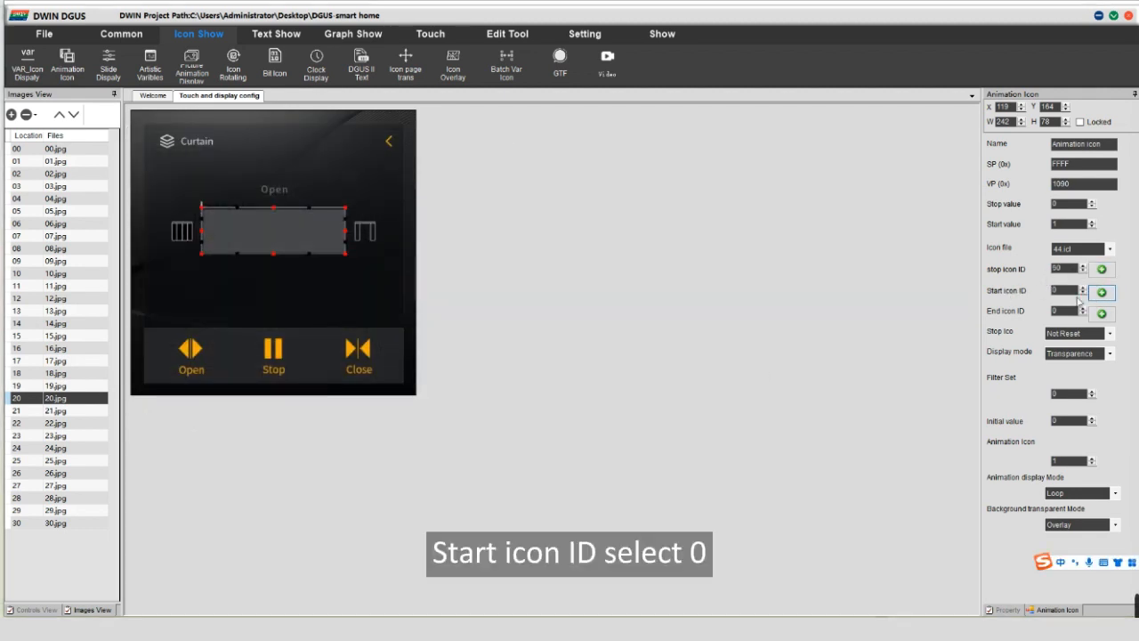
click(1101, 292)
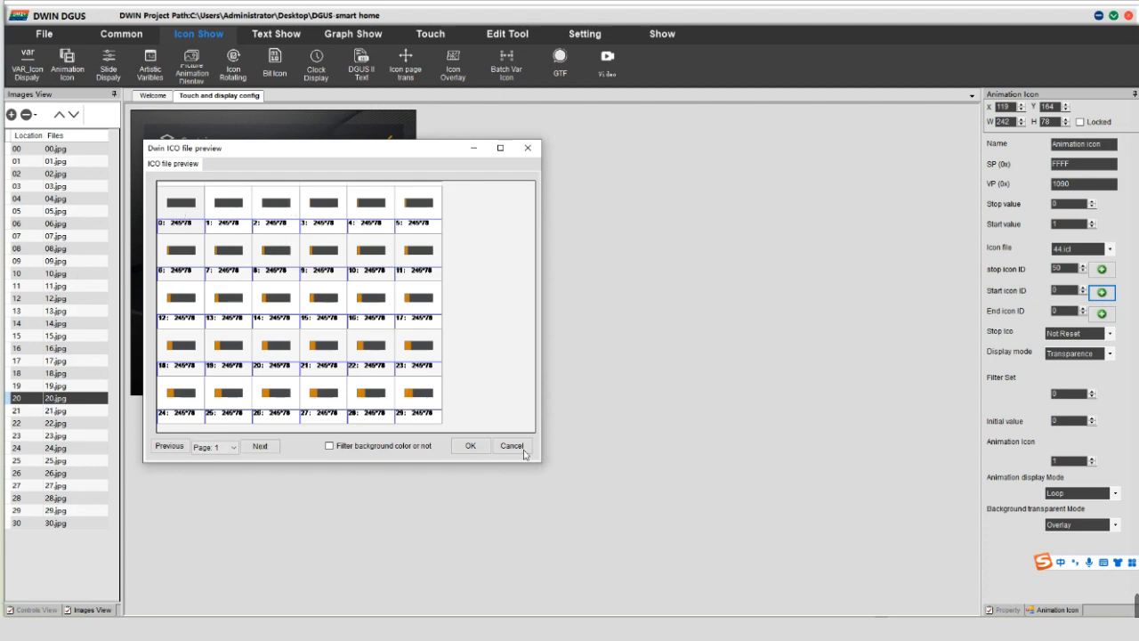
click(469, 445)
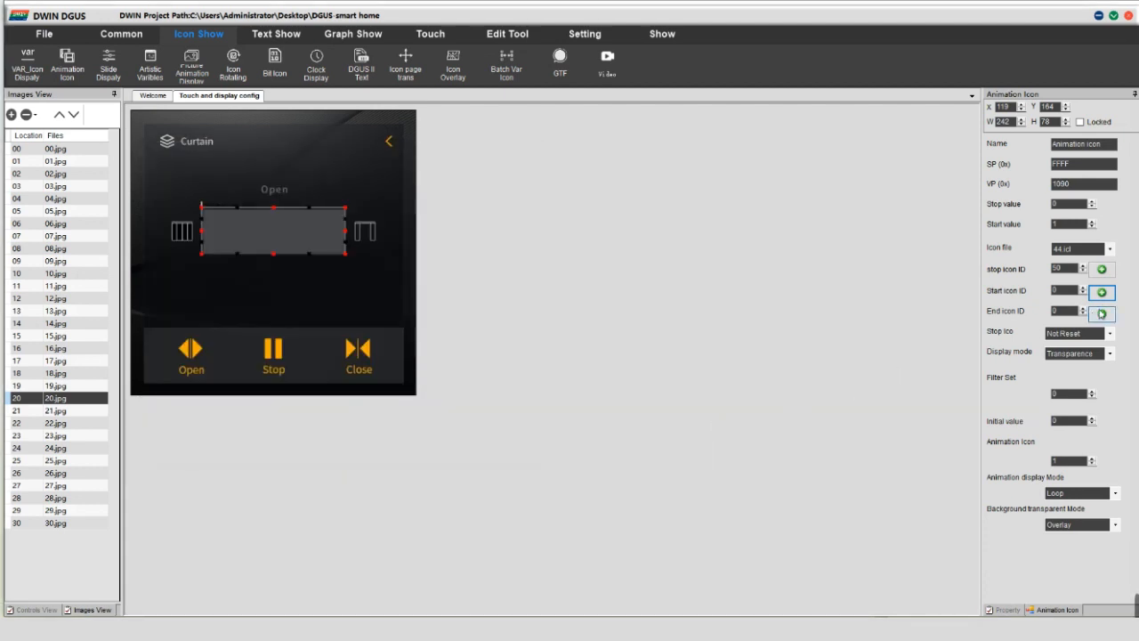
Choose icon 101 as the end icon of the curtain animation.
click(1101, 314)
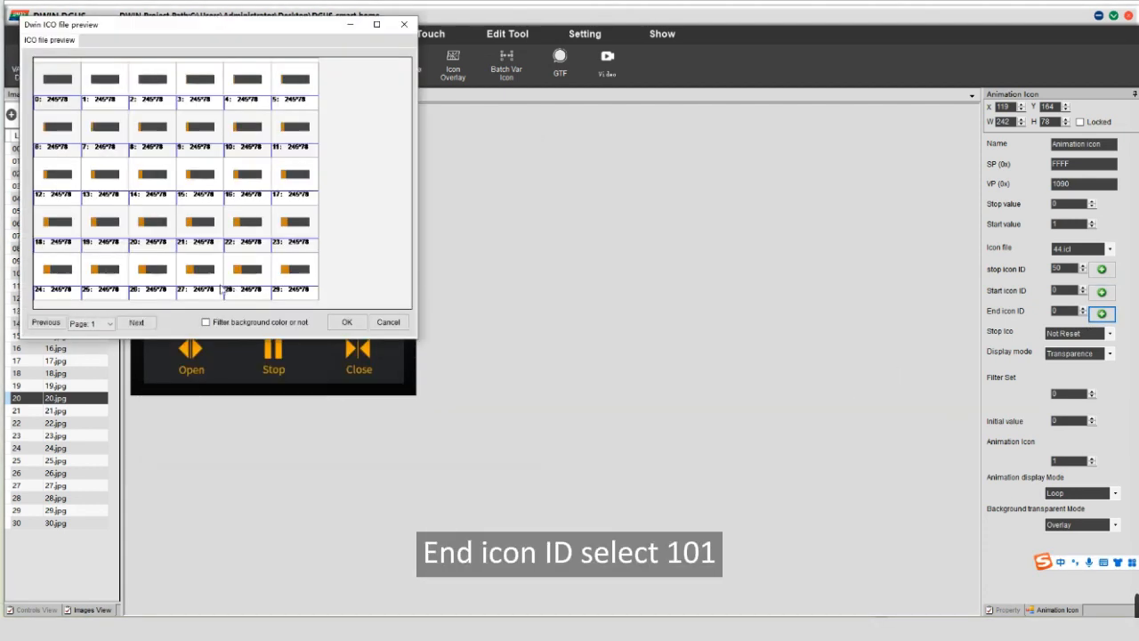
click(137, 324)
click(137, 323)
click(137, 323)
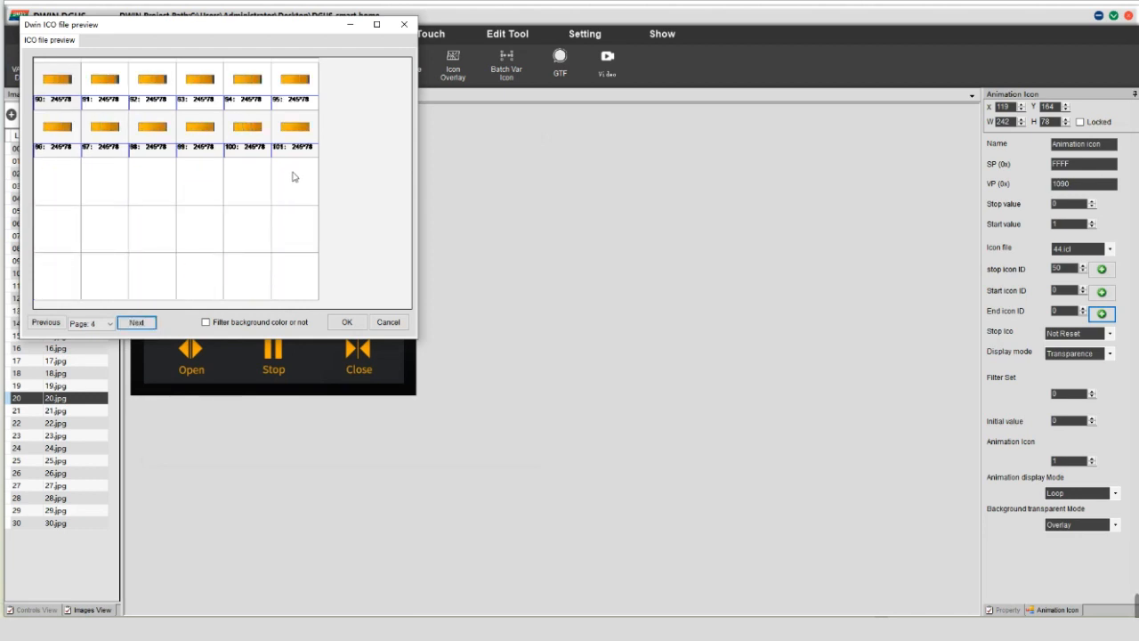
click(289, 133)
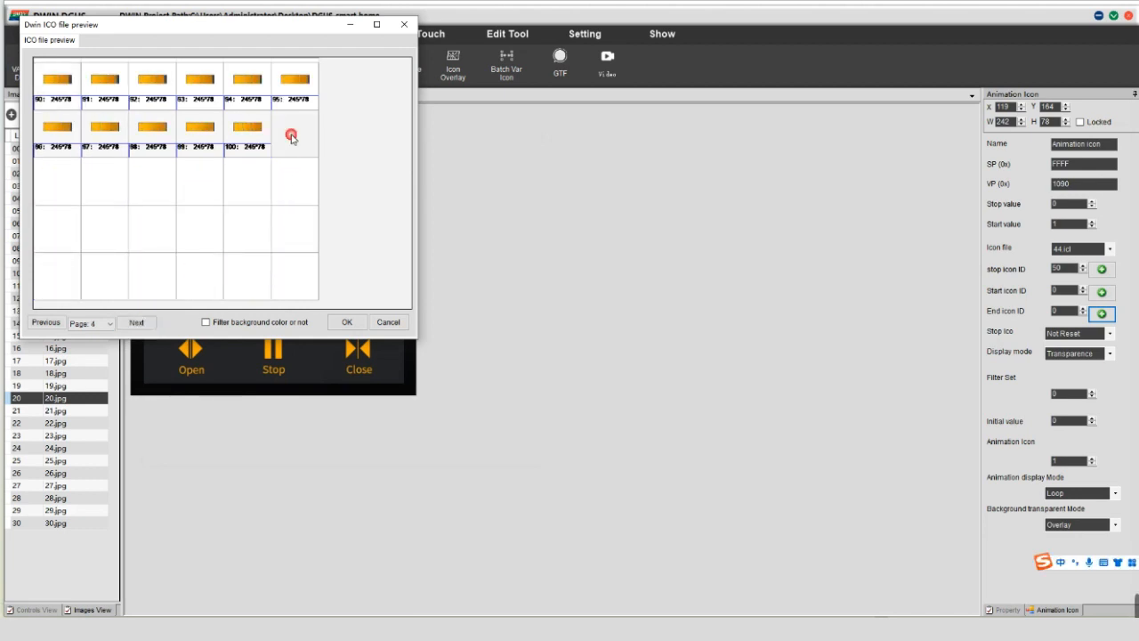
click(347, 322)
Set the curtain animation's display mode to Background display and its animation display mode to Single.
click(1111, 353)
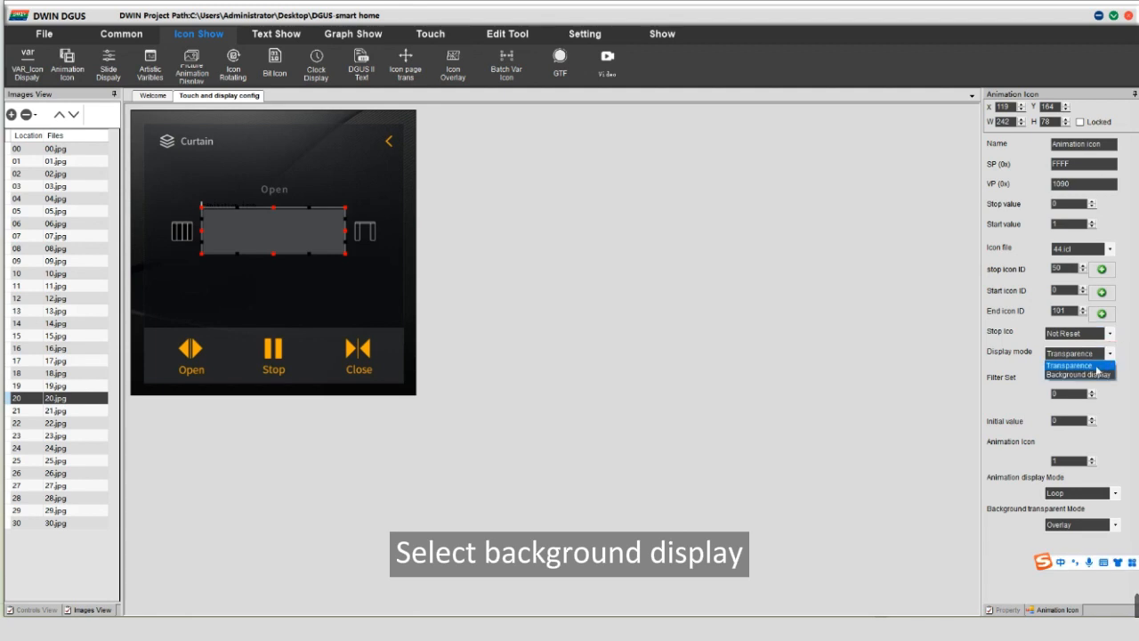
click(1091, 377)
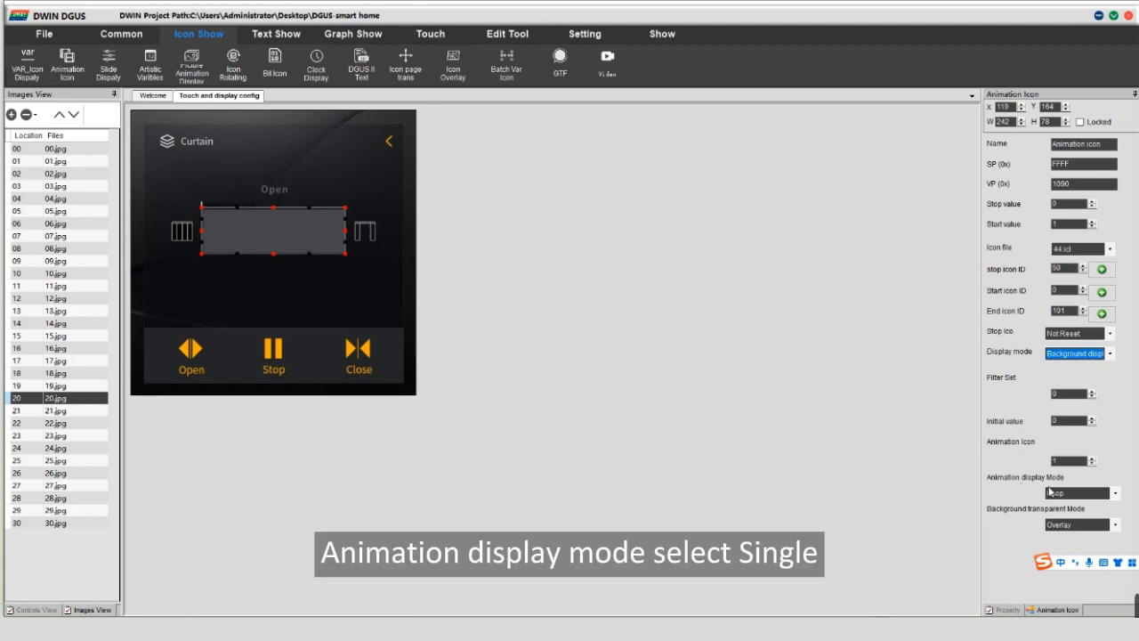
click(1116, 494)
click(1077, 515)
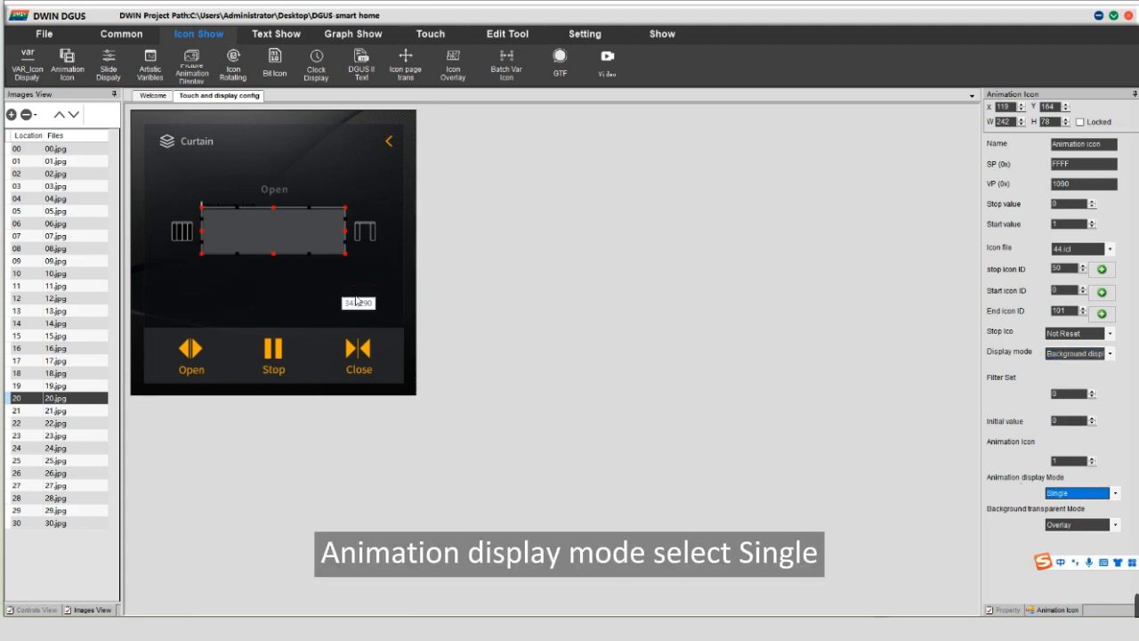
click(422, 331)
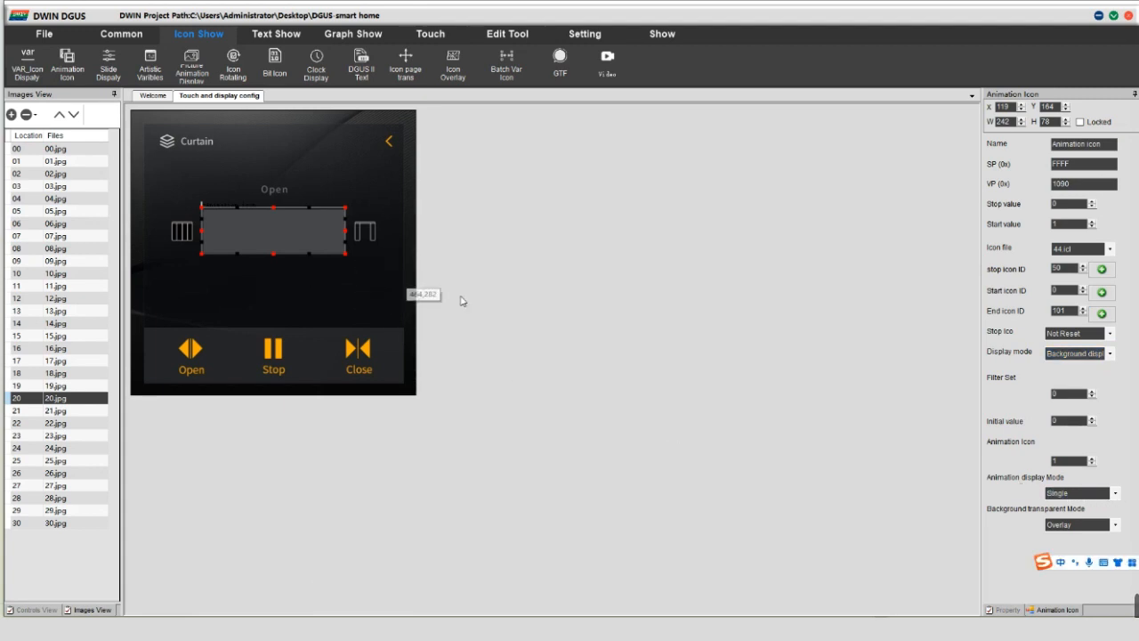
click(397, 285)
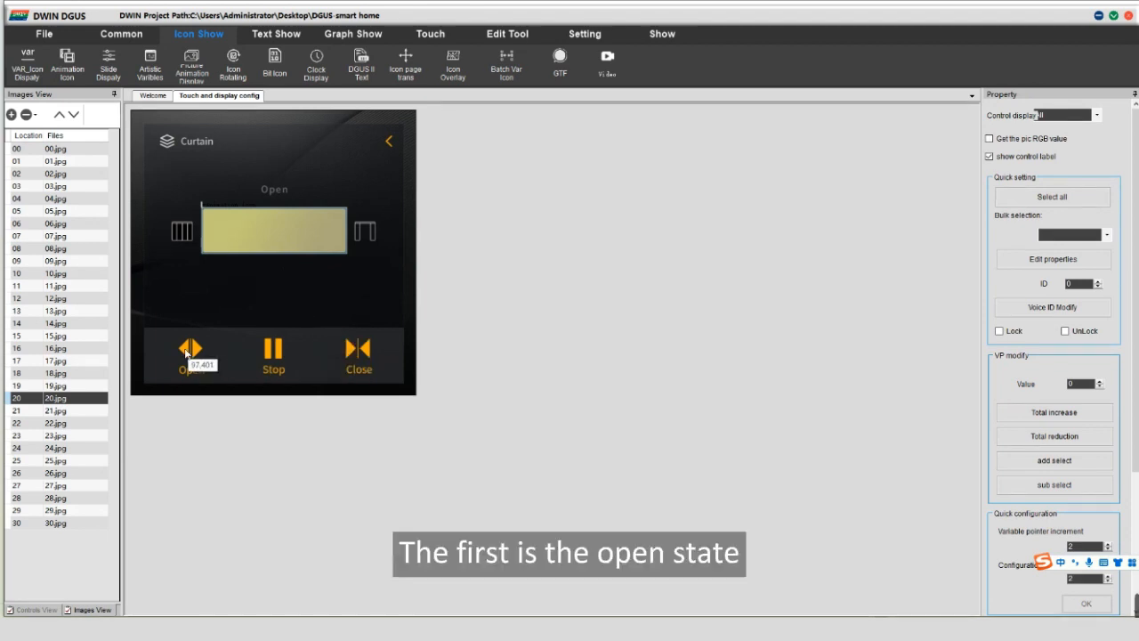
Add a Return Key Code area about 101 by 84 over the Open button and set its page switching to page 20.
click(430, 34)
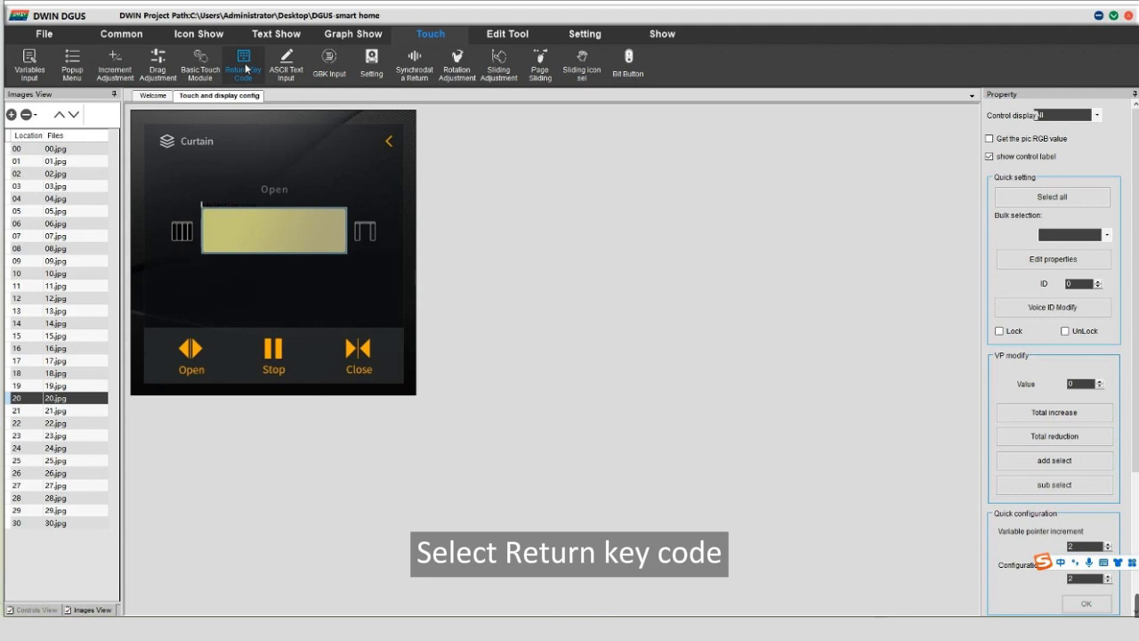
click(246, 69)
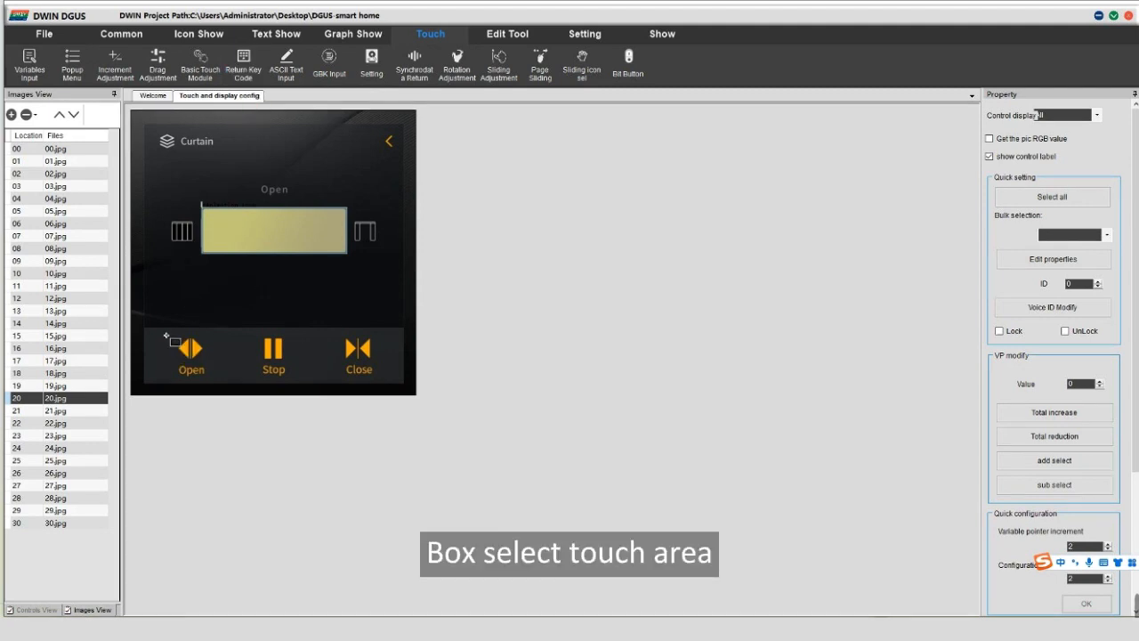
drag(164, 329, 224, 381)
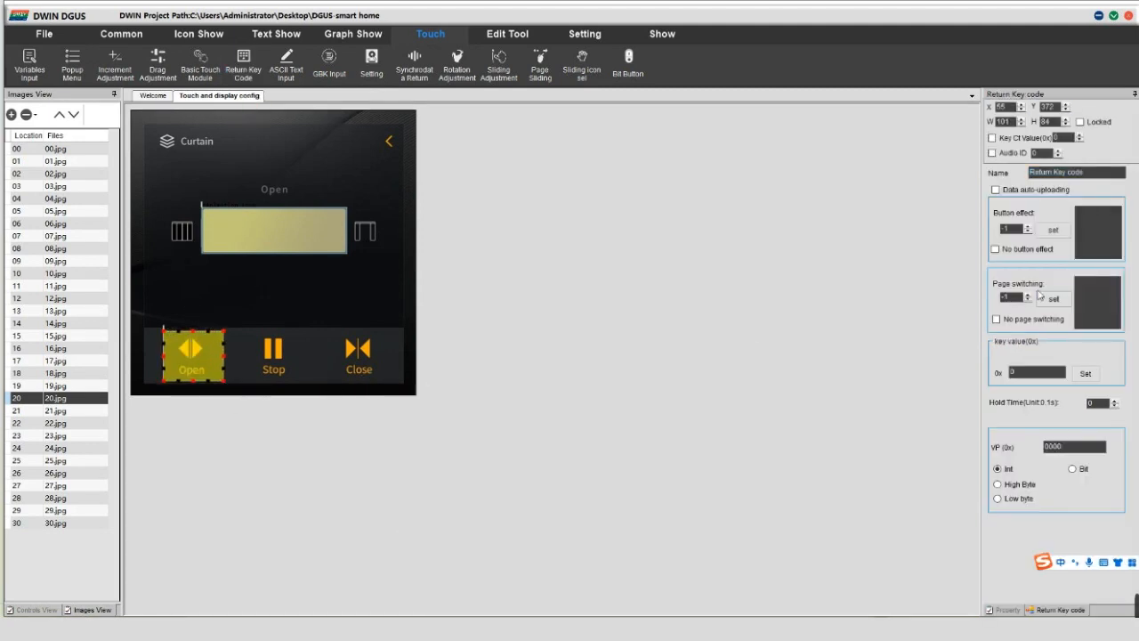
click(1052, 298)
scroll(267, 178, down, 2)
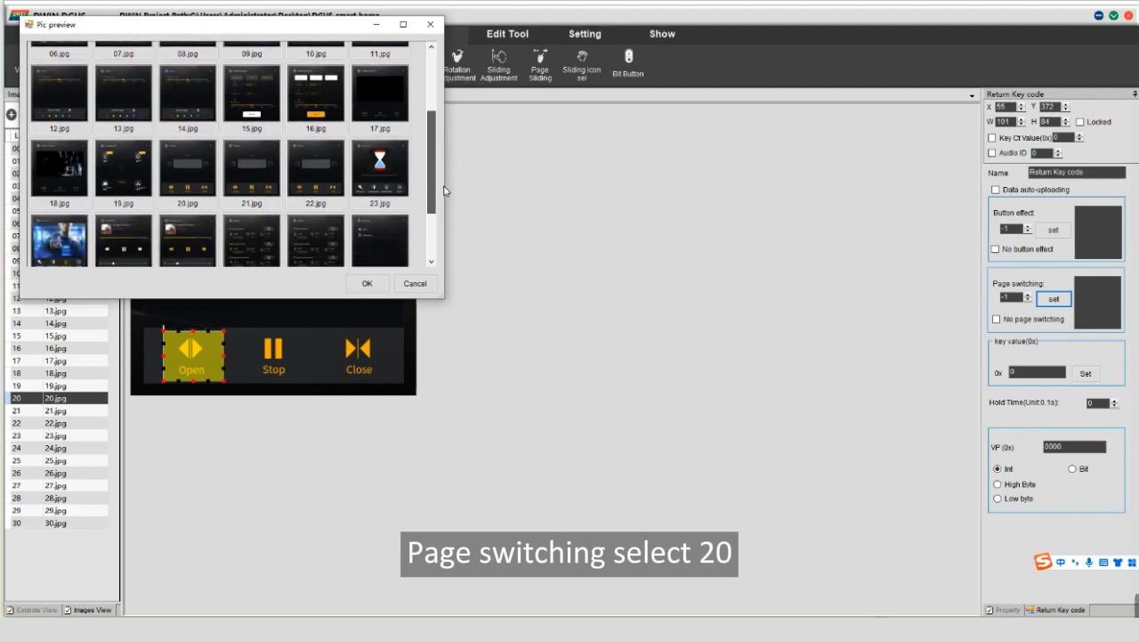
click(193, 173)
click(371, 284)
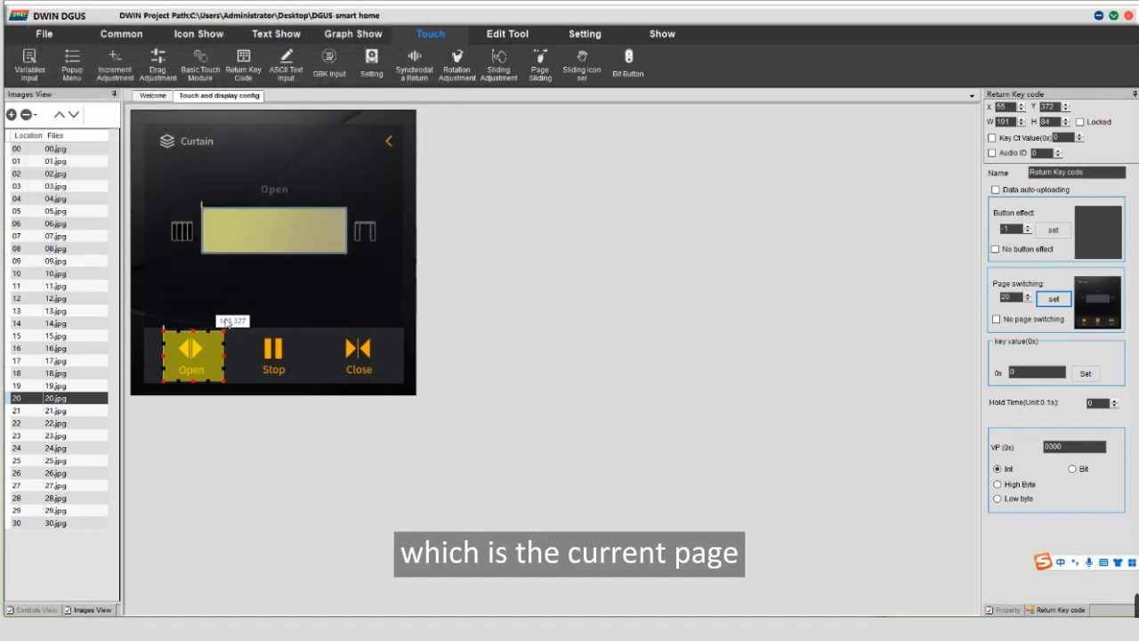
Set the Open key's key value to 0001 and its VP address to 1090.
click(1025, 374)
text(001)
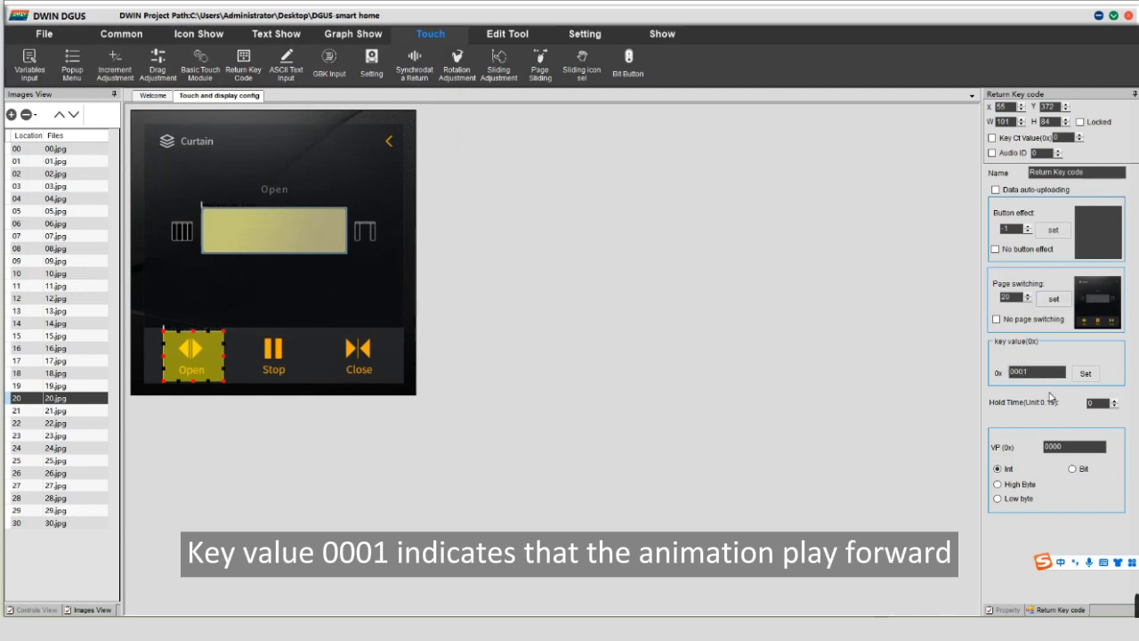
drag(1064, 448, 1029, 449)
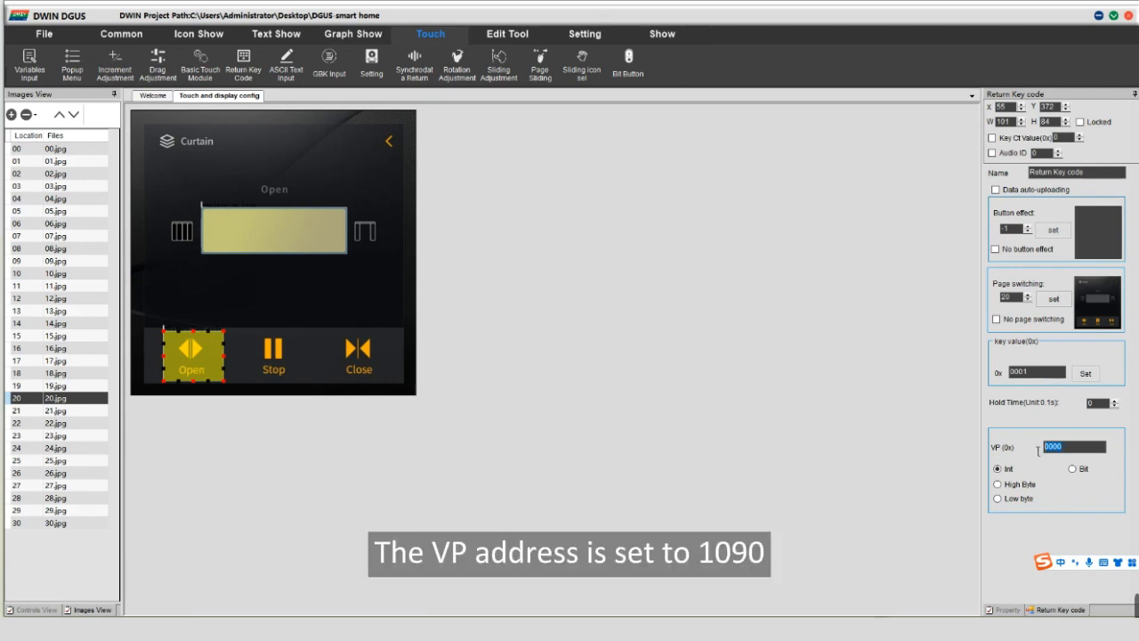
text(1090)
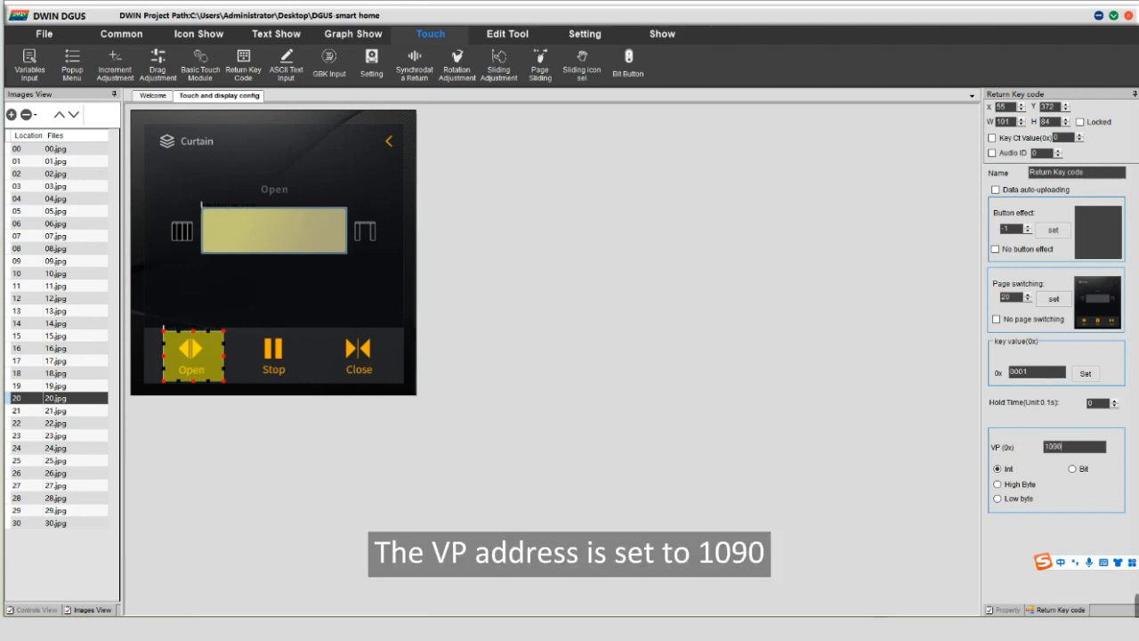
Copy the Open button's Return Key Code area onto the Stop and Close buttons.
click(214, 359)
drag(214, 359, 292, 359)
key(ctrl+v)
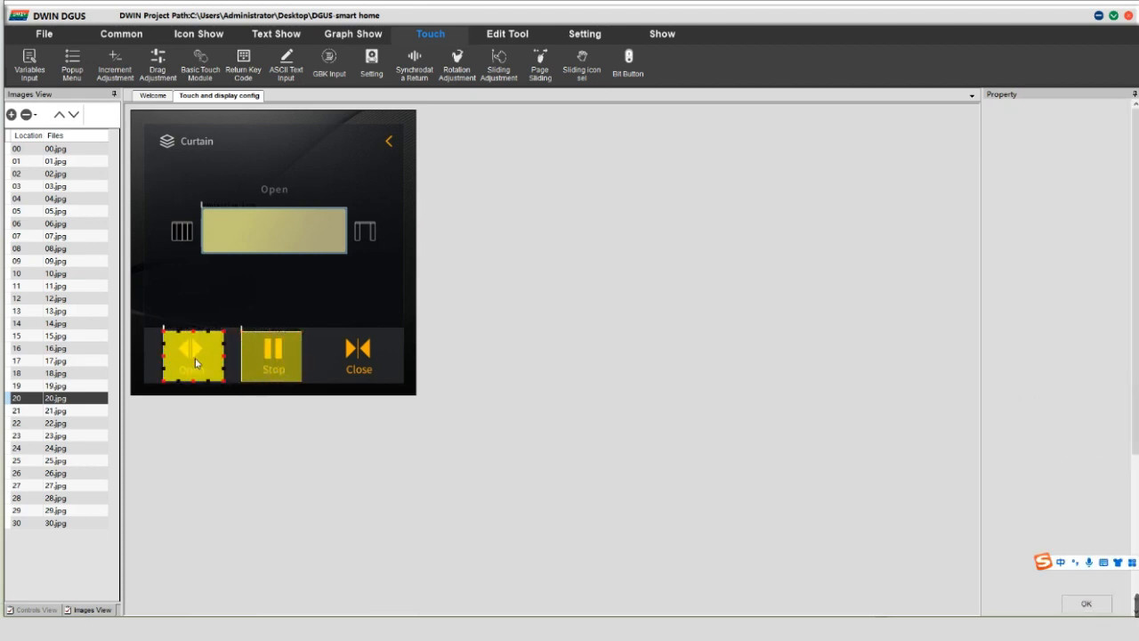
drag(201, 361, 367, 362)
Set the key value of the Stop key to 0003 and of the Close key to 0000.
click(281, 367)
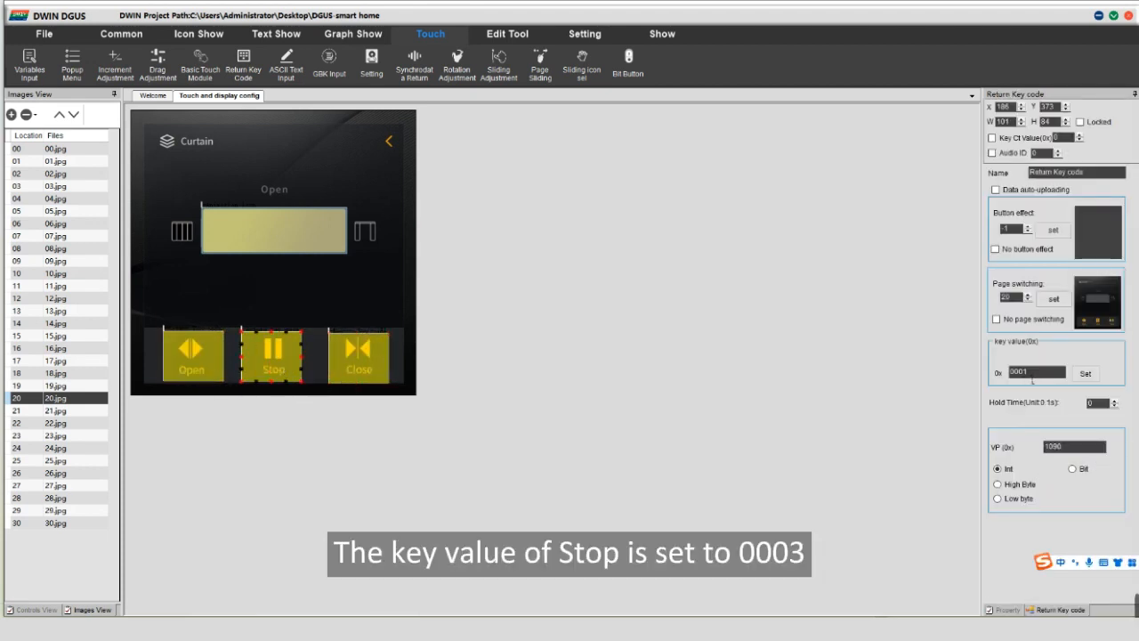
text(0003)
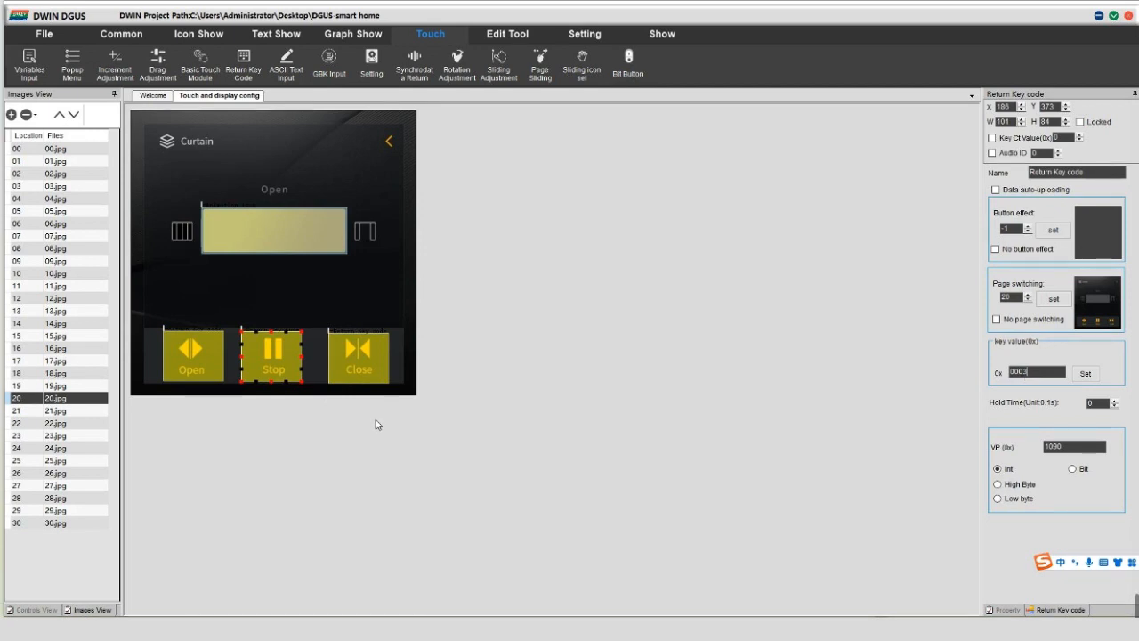
click(359, 353)
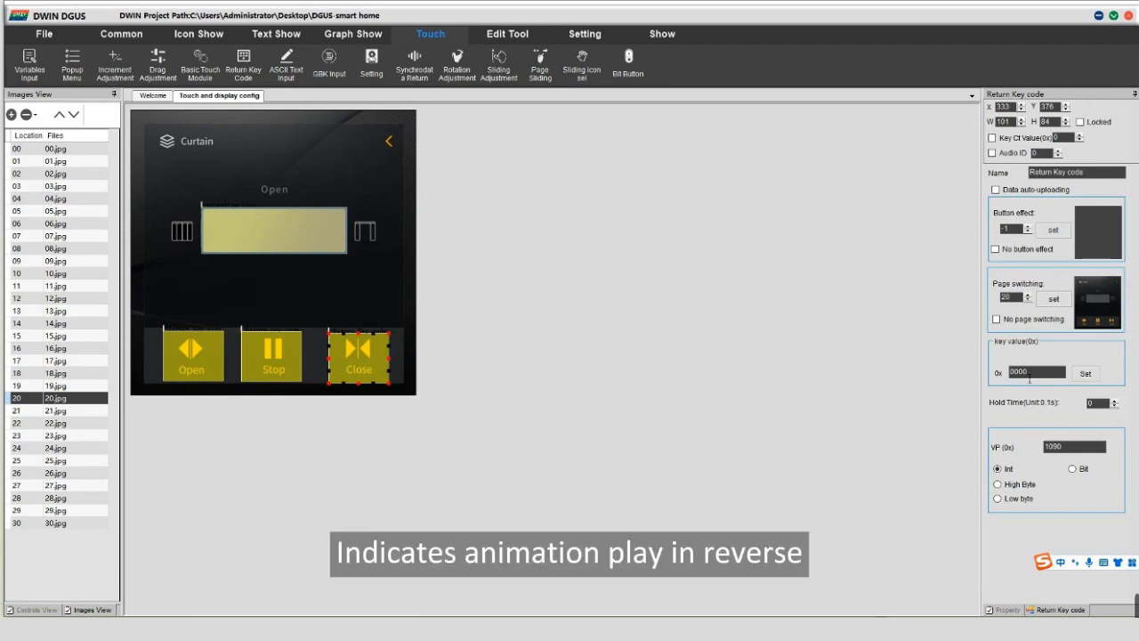
click(399, 282)
Copy the curtain animation and the three key areas from page 20 to pages 21 and 22.
drag(136, 173, 410, 398)
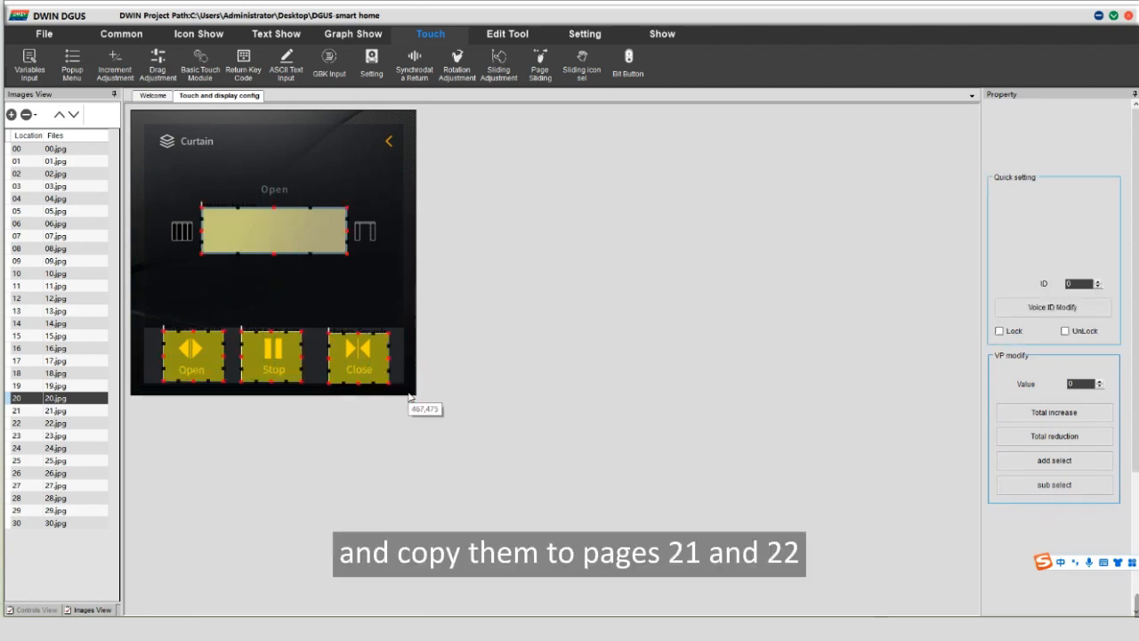
click(75, 411)
key(ctrl+v)
click(62, 423)
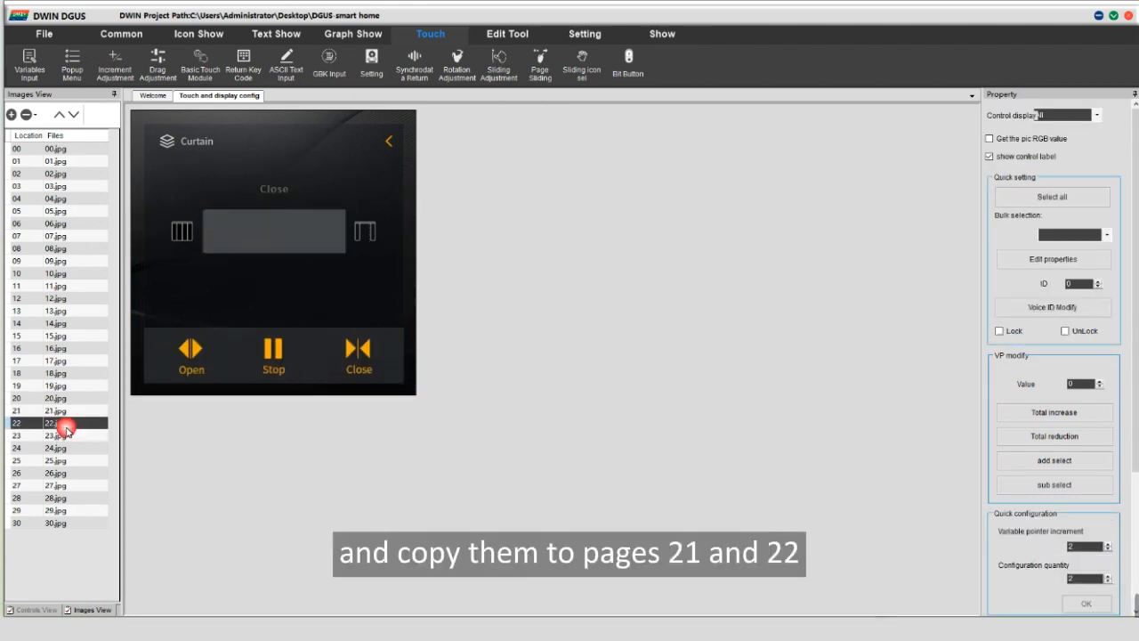
key(ctrl+v)
click(357, 292)
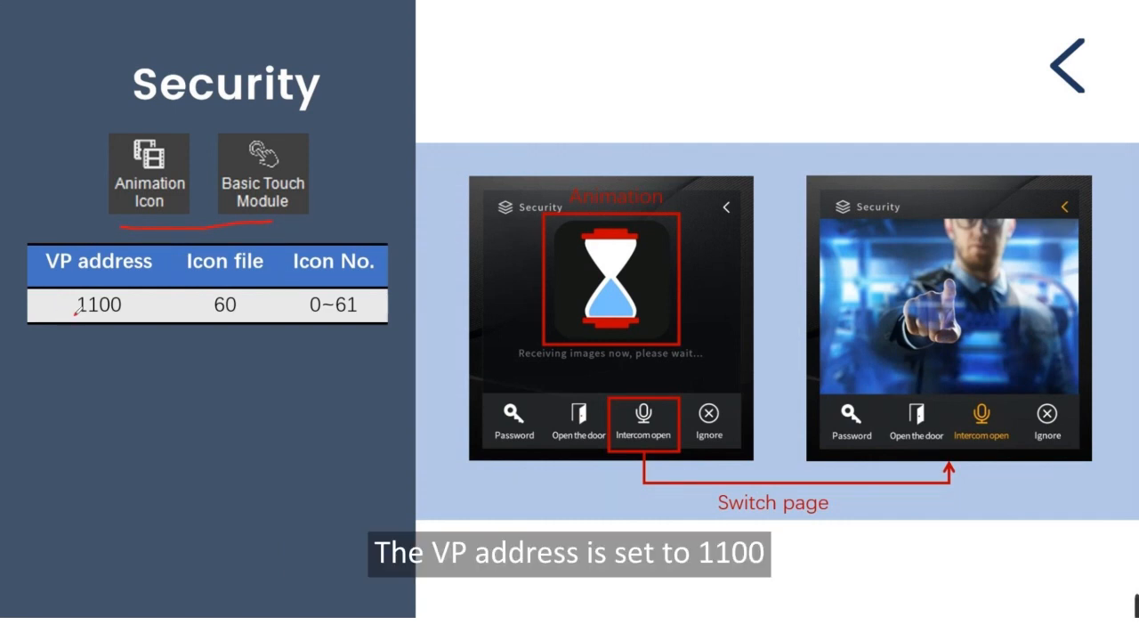
drag(77, 311, 137, 313)
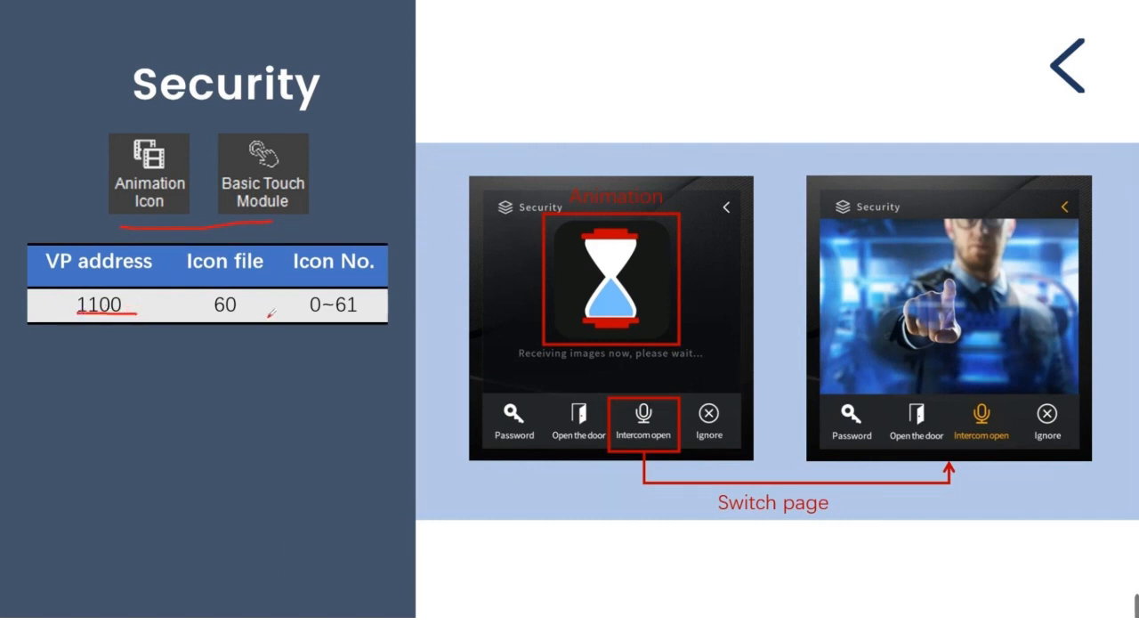
drag(309, 313, 359, 314)
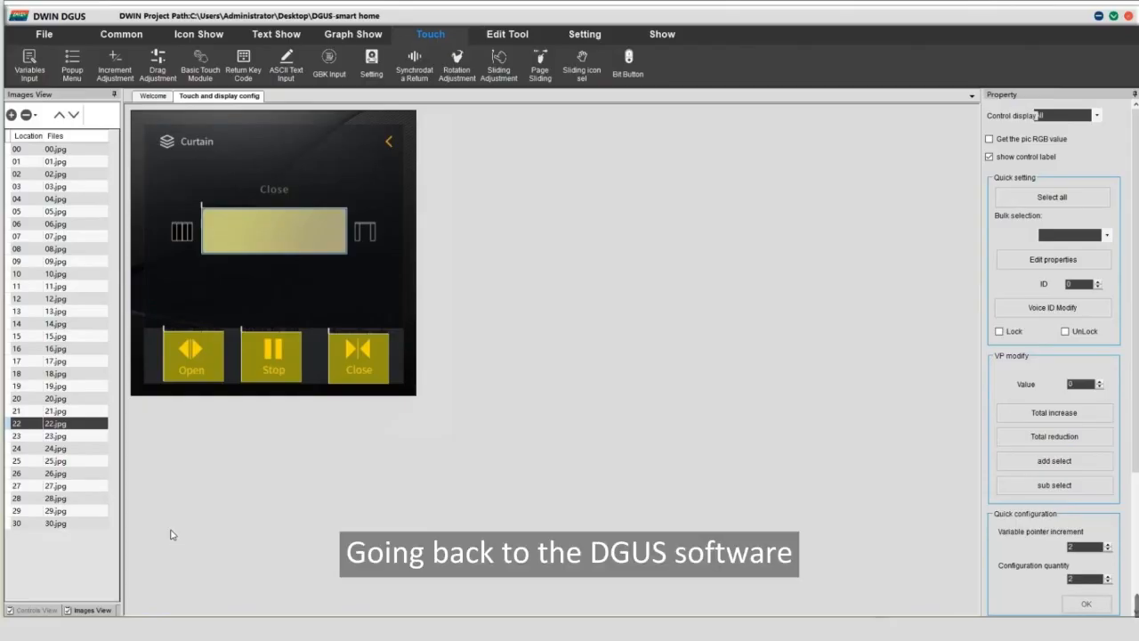
Place an Animation Icon about 206 by 202 over the hourglass on the page 23 Security screen.
click(81, 436)
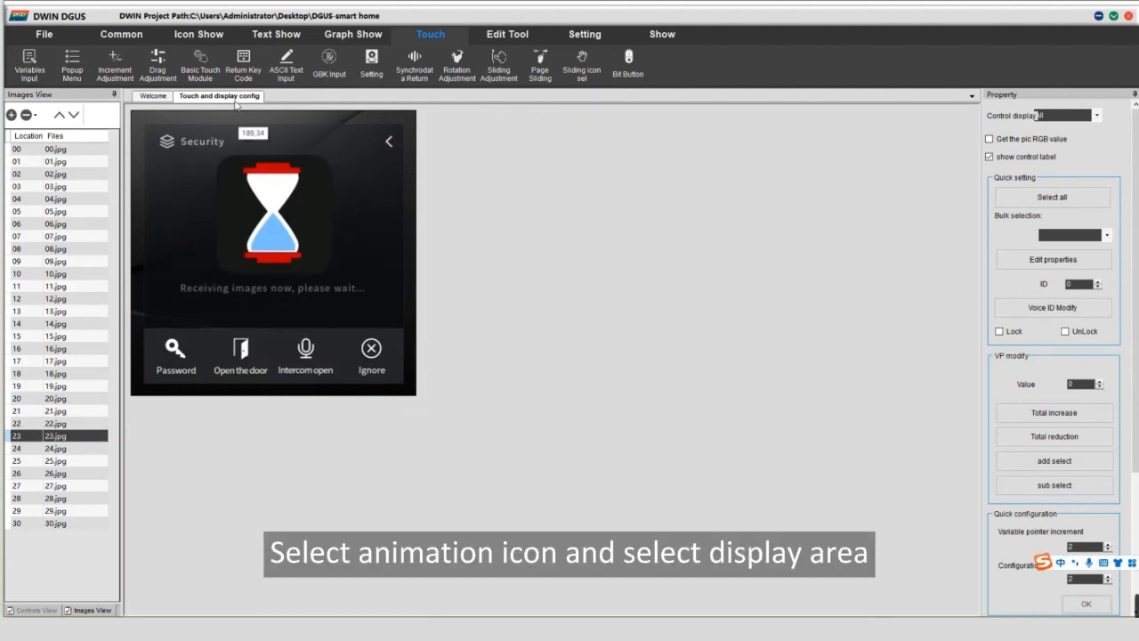
click(198, 33)
click(67, 62)
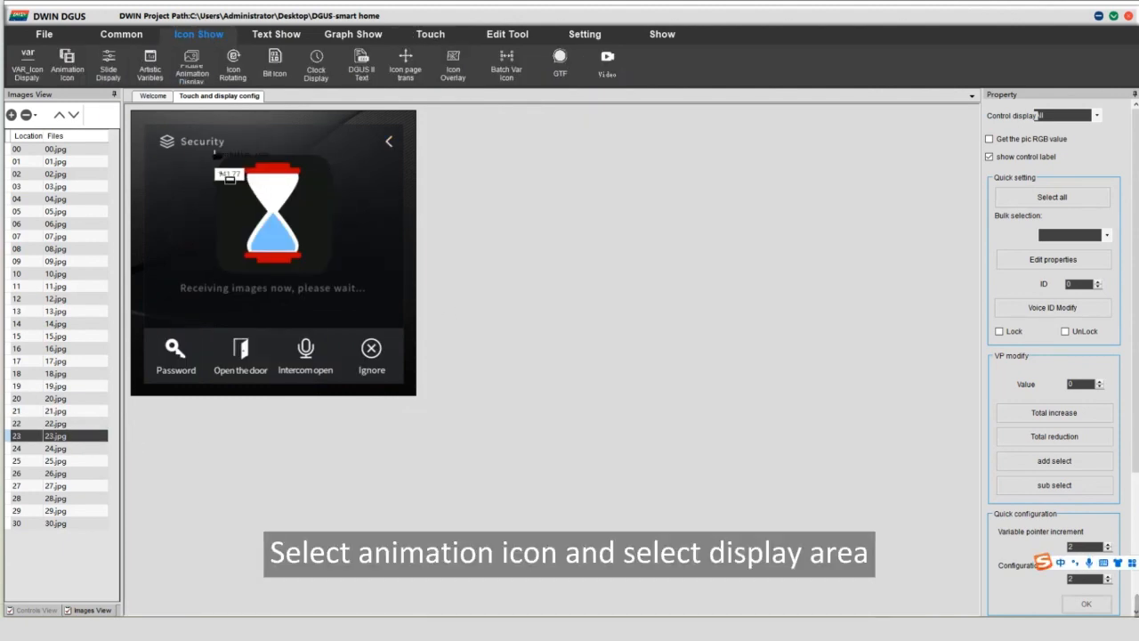
drag(214, 155, 337, 278)
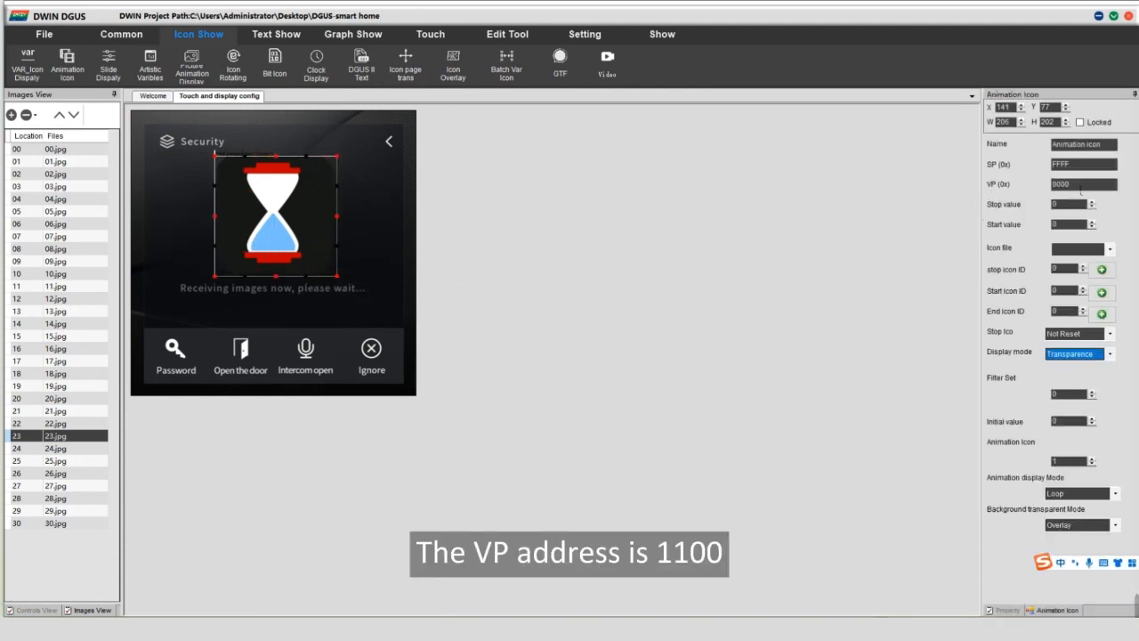
Set the hourglass animation's VP address to 1000 and its stop value to 1.
double_click(1066, 185)
text(10)
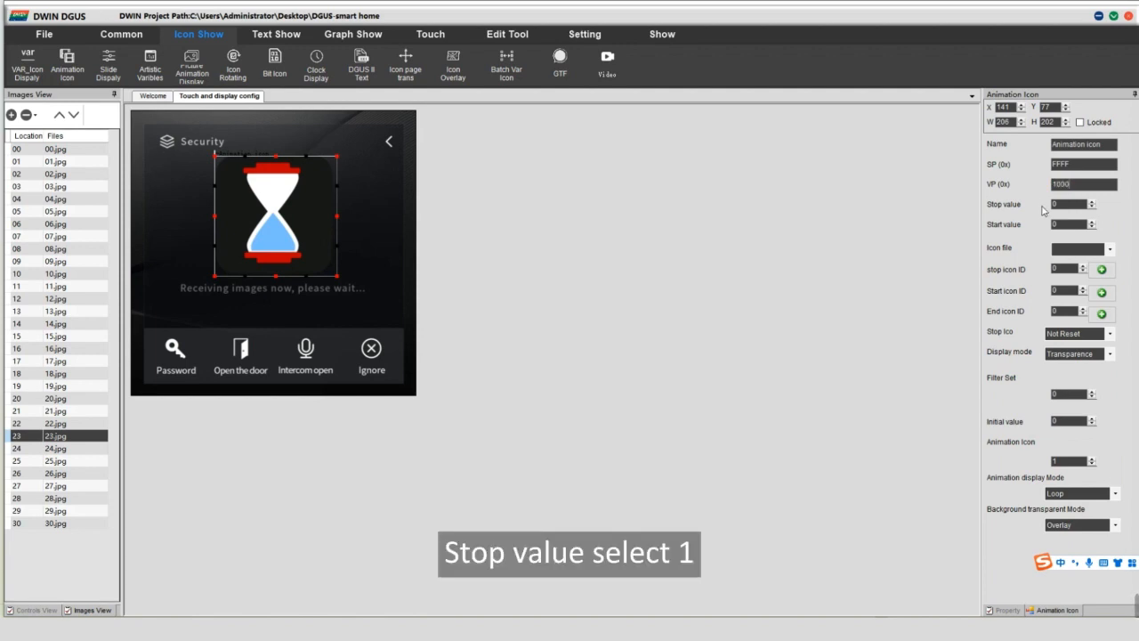
text(1)
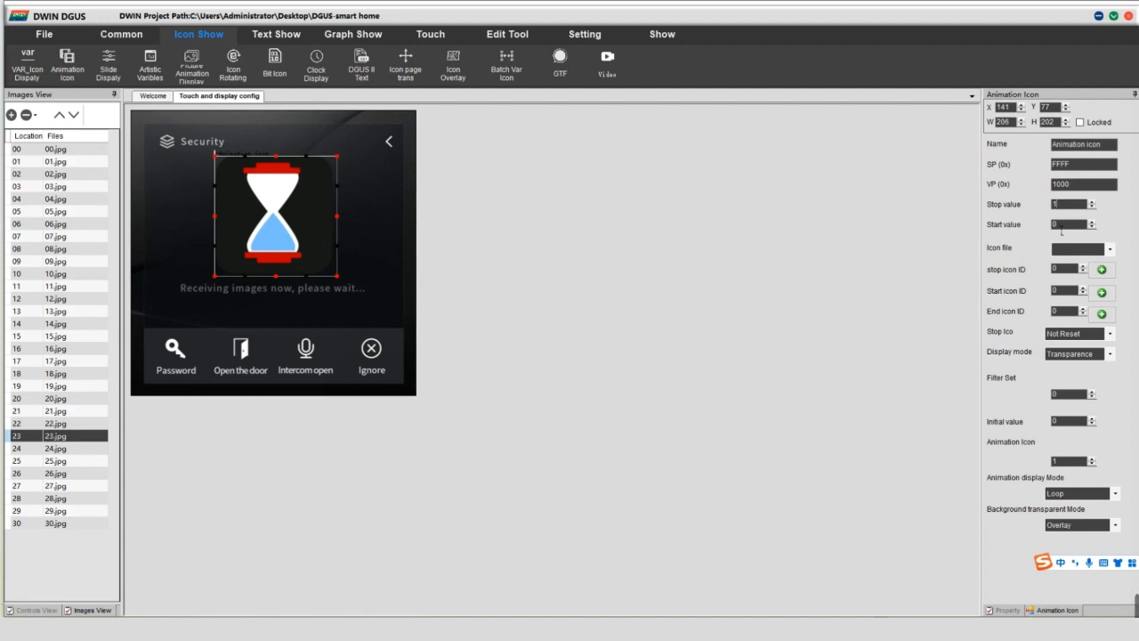
Set the hourglass animation's icon file to 60.icl and check its frames in the project's 60 folder.
click(1110, 250)
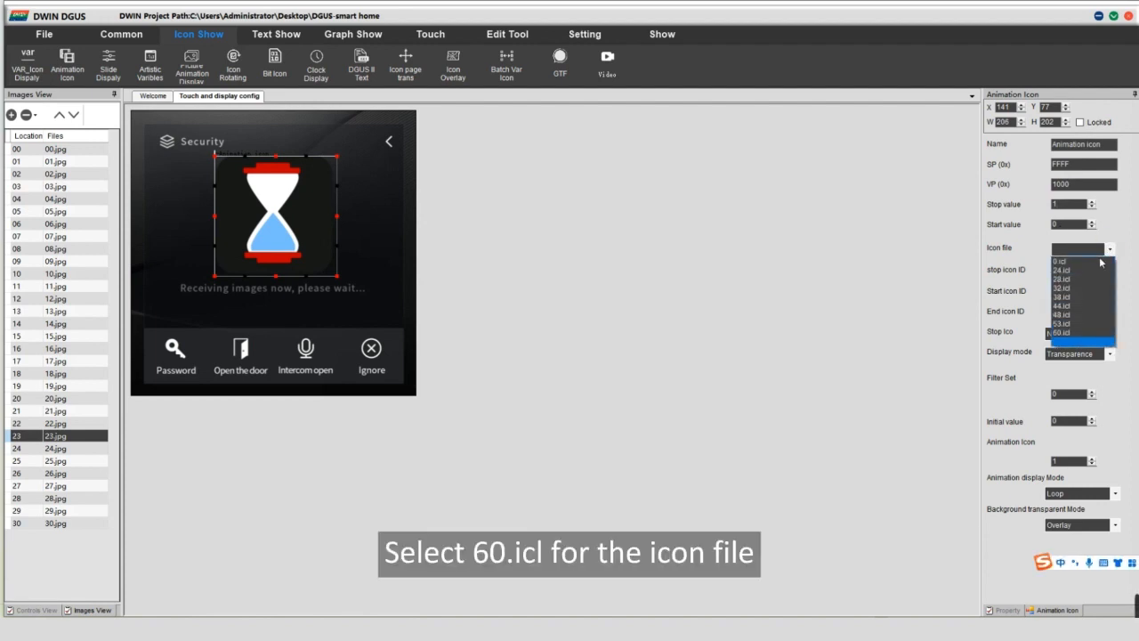
click(1069, 332)
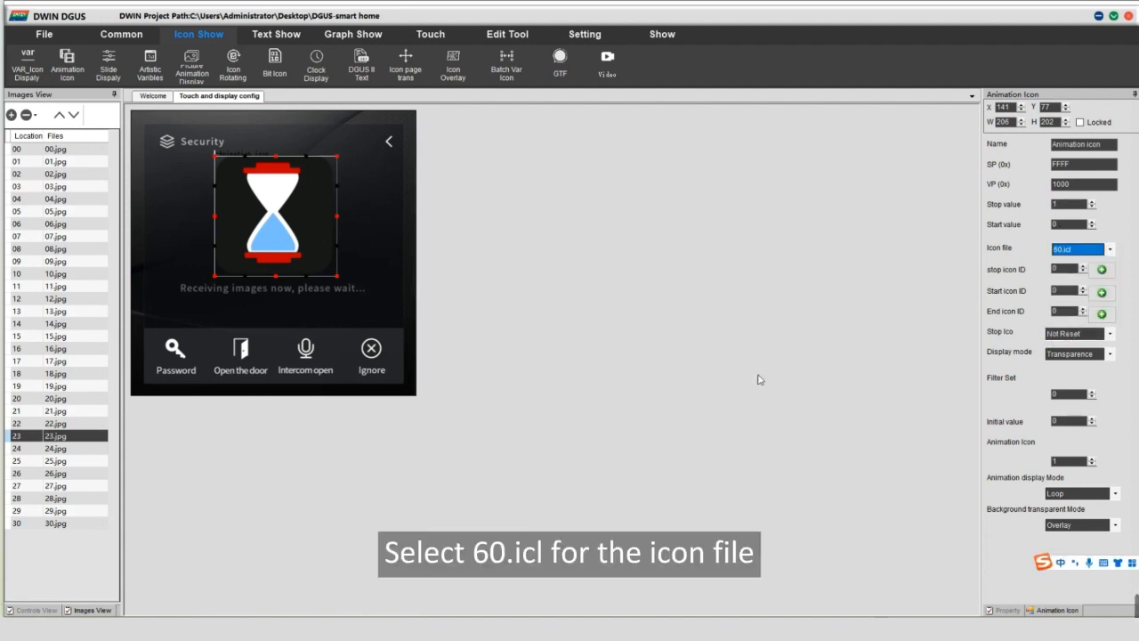
click(356, 627)
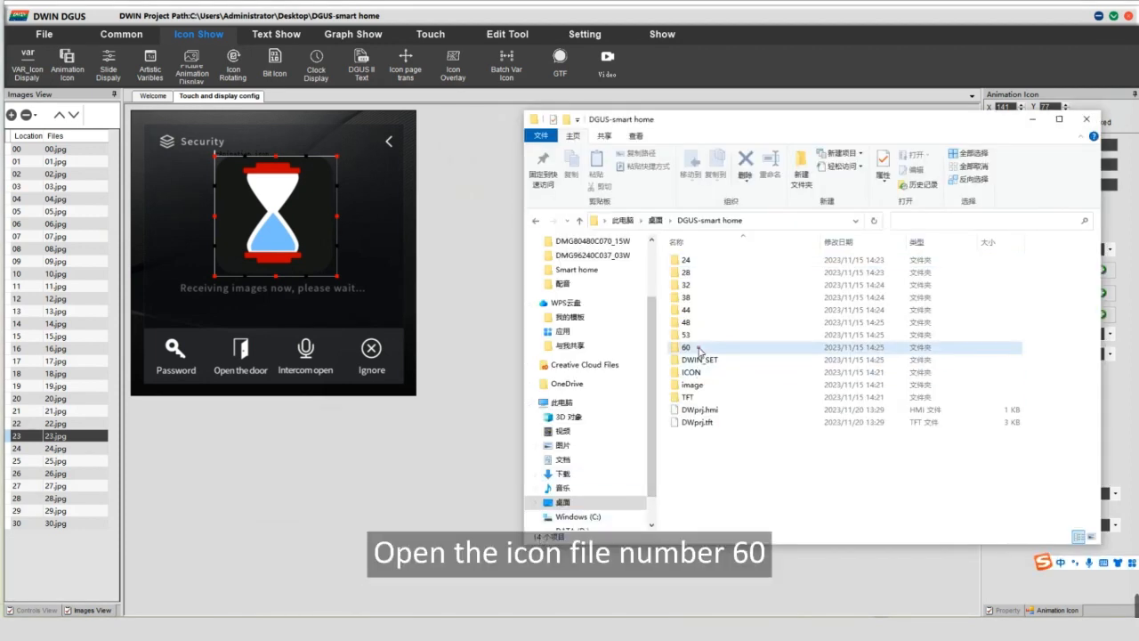
double_click(699, 348)
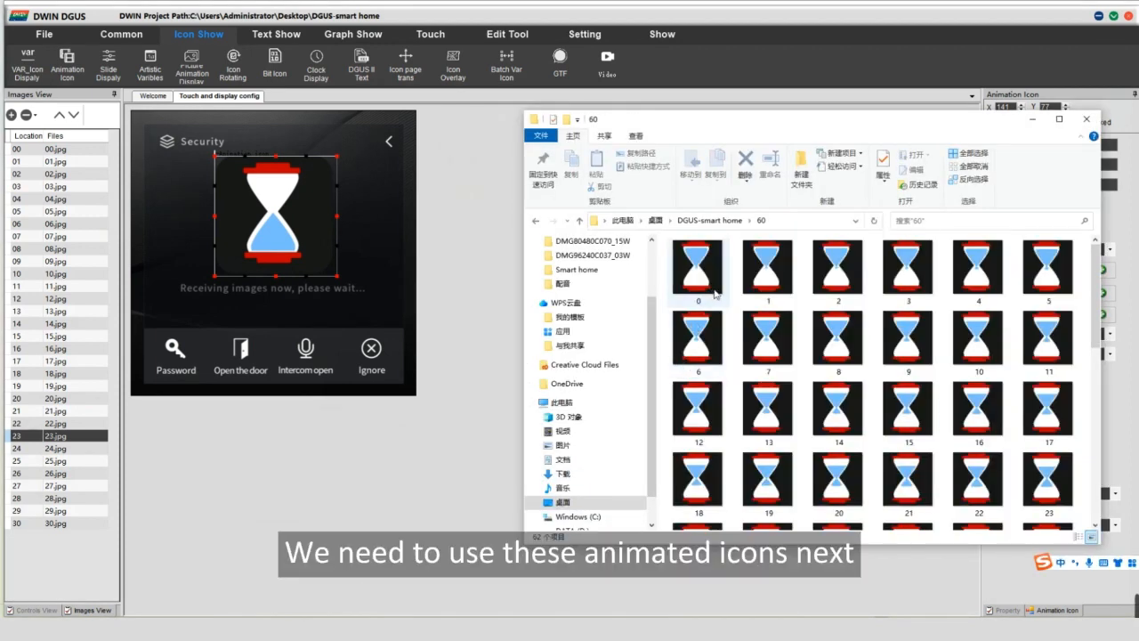
scroll(876, 392, down, 5)
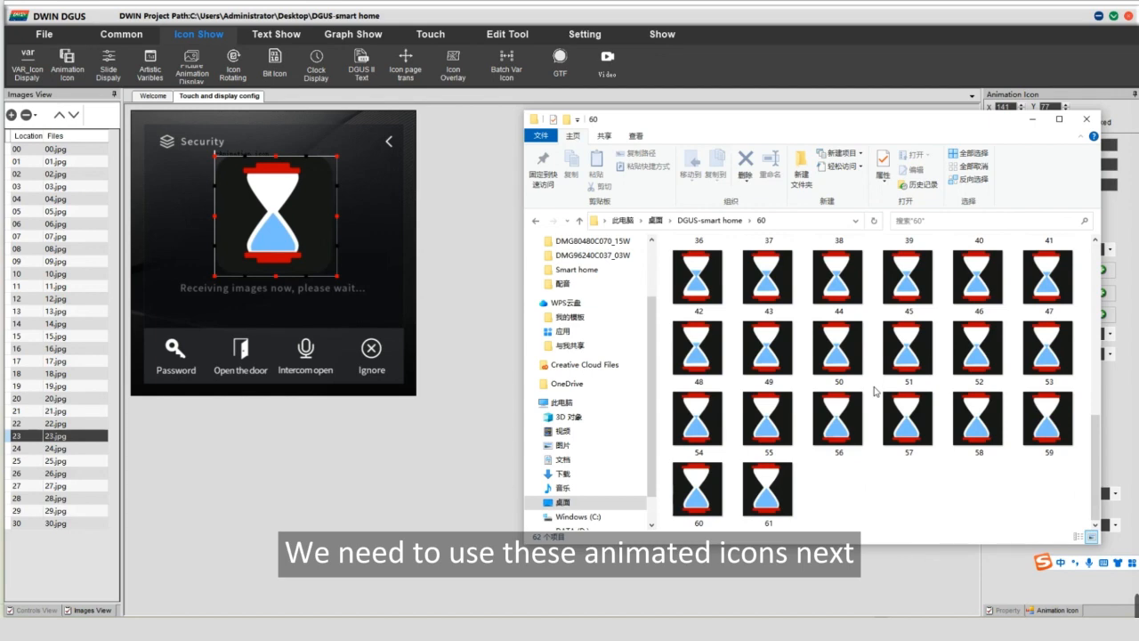
Set the hourglass animation's stop and start icon IDs to 0 and its end icon ID to 61.
click(1086, 118)
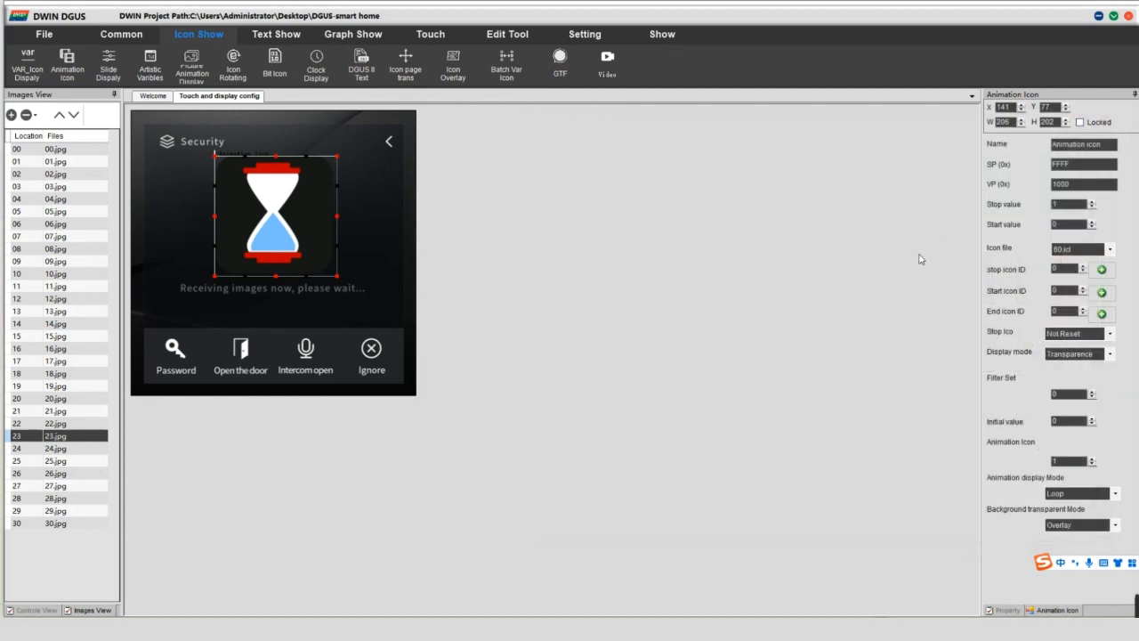
click(1102, 270)
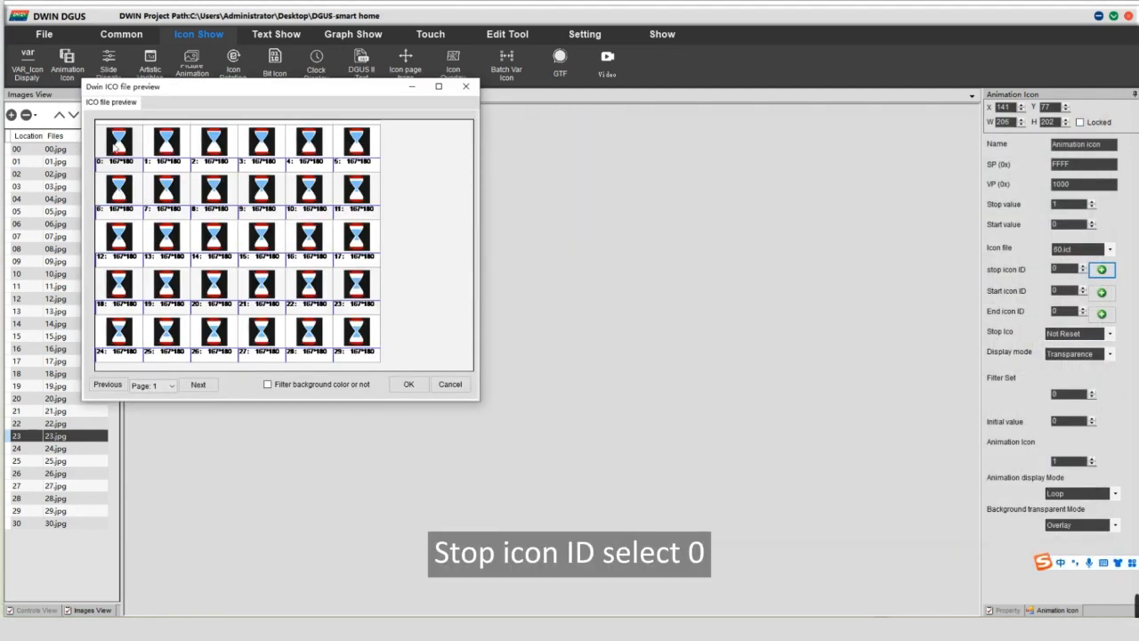
click(409, 384)
click(1101, 294)
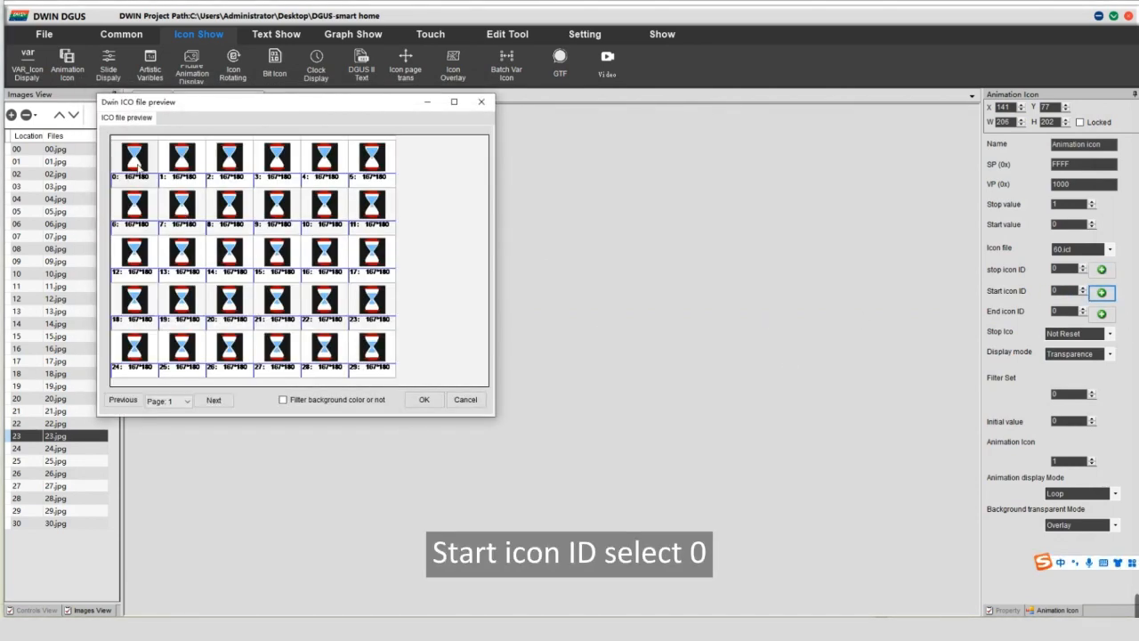
click(424, 399)
click(1107, 315)
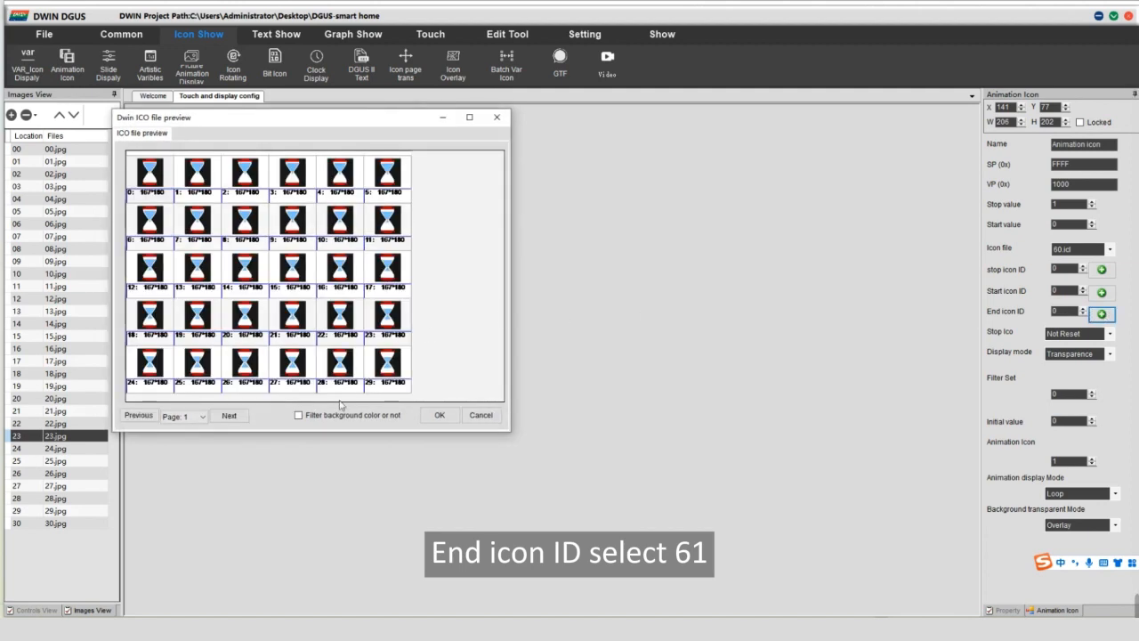
click(229, 415)
click(236, 419)
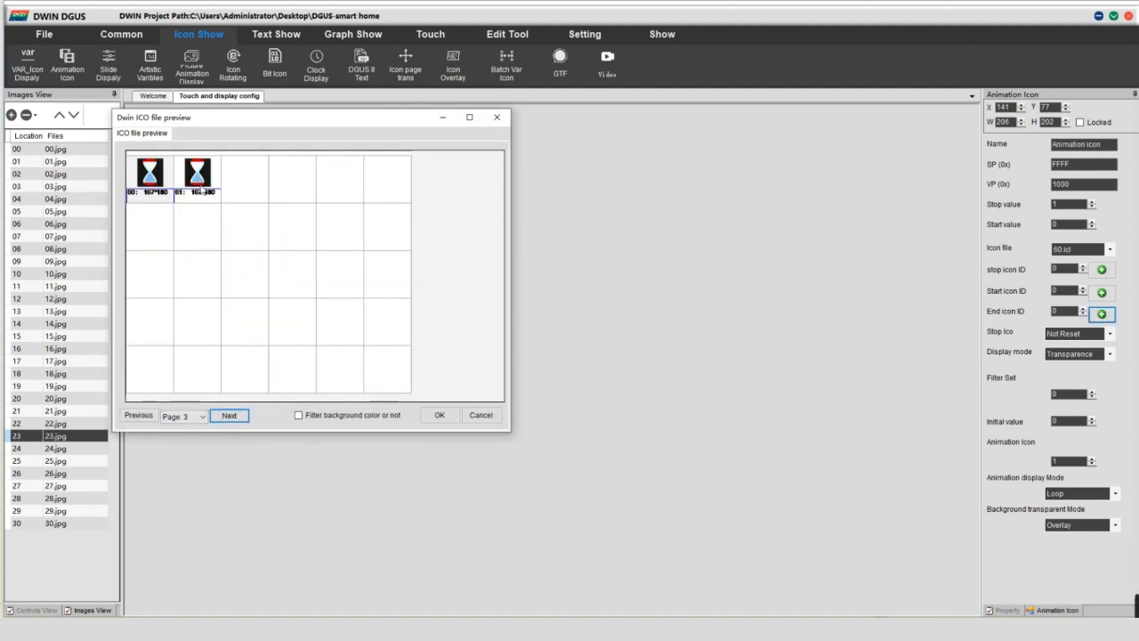
click(450, 419)
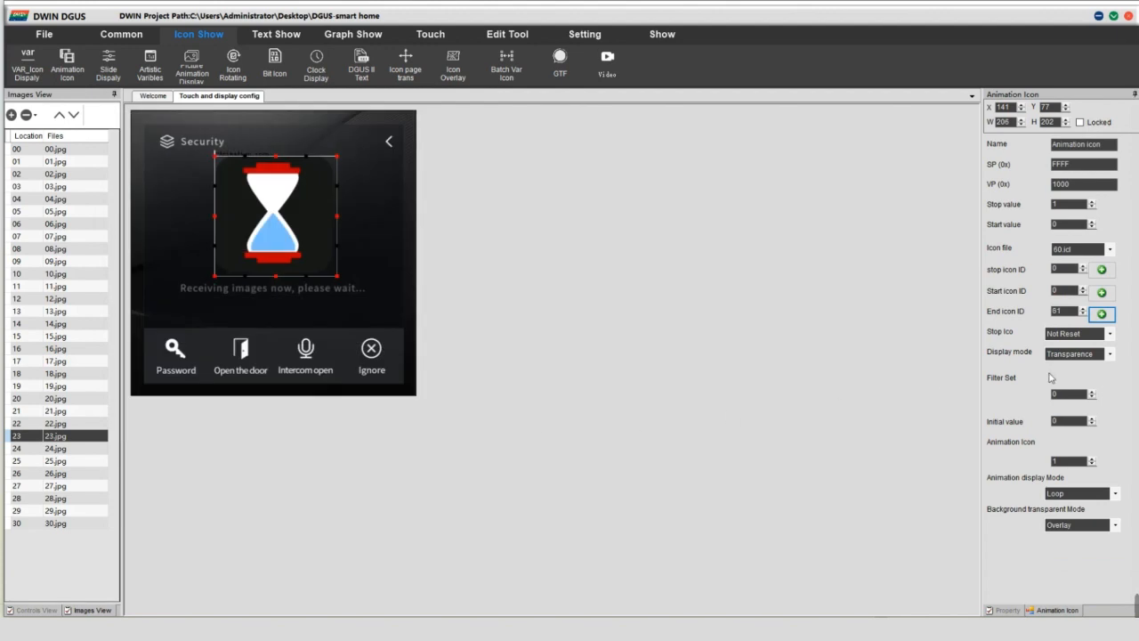
Set the hourglass animation's display mode to Background display and its Animation Icon value to 3.
click(1112, 355)
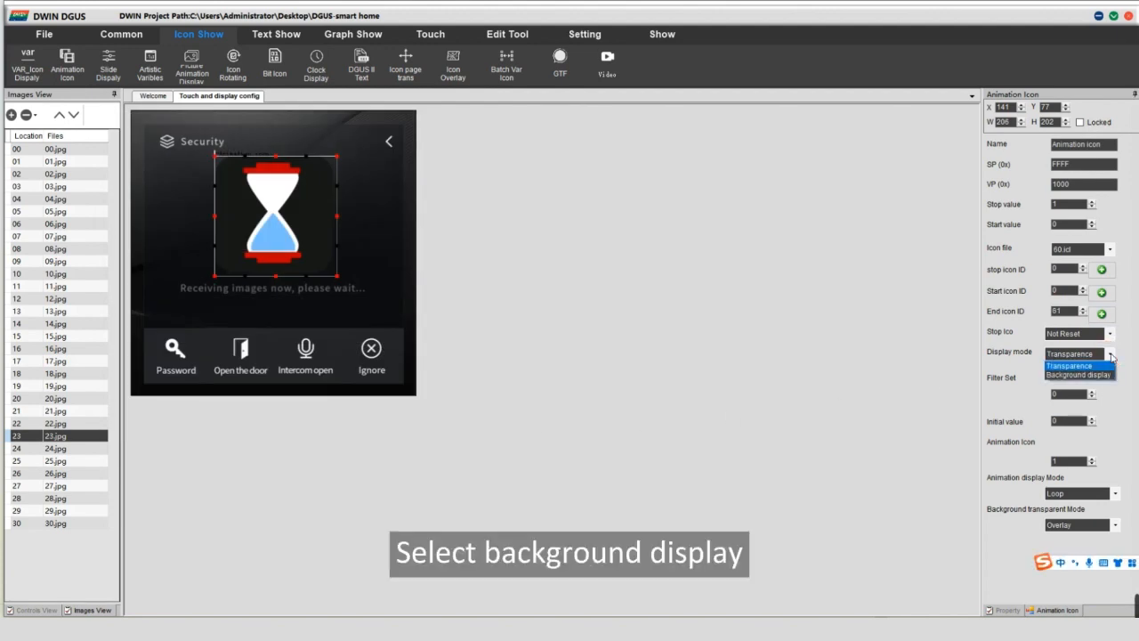
click(1075, 377)
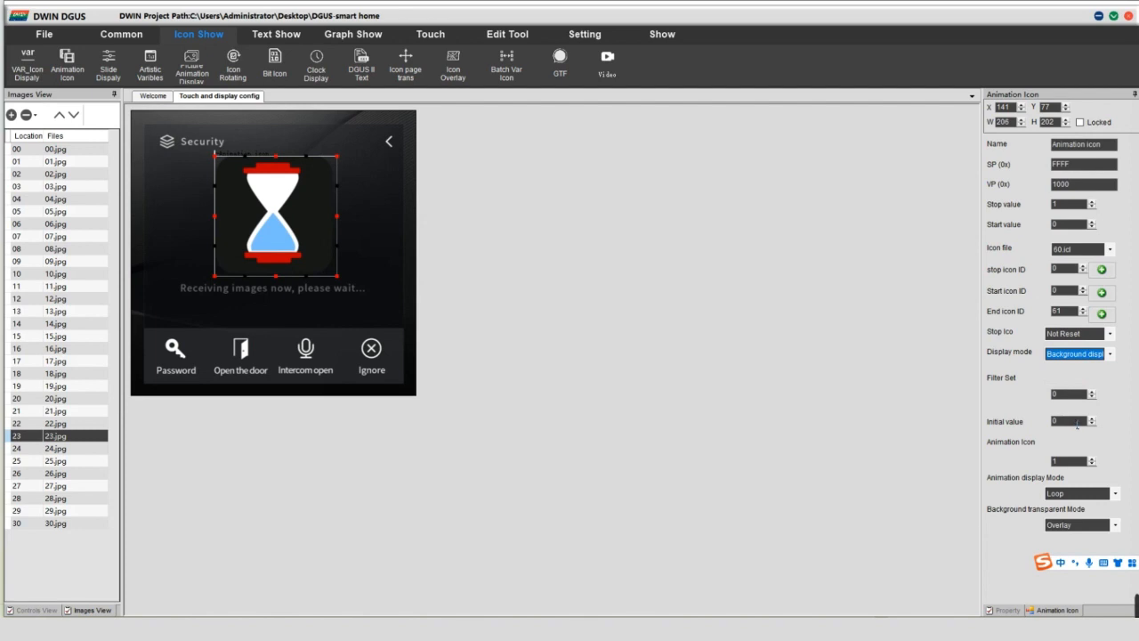
click(1054, 461)
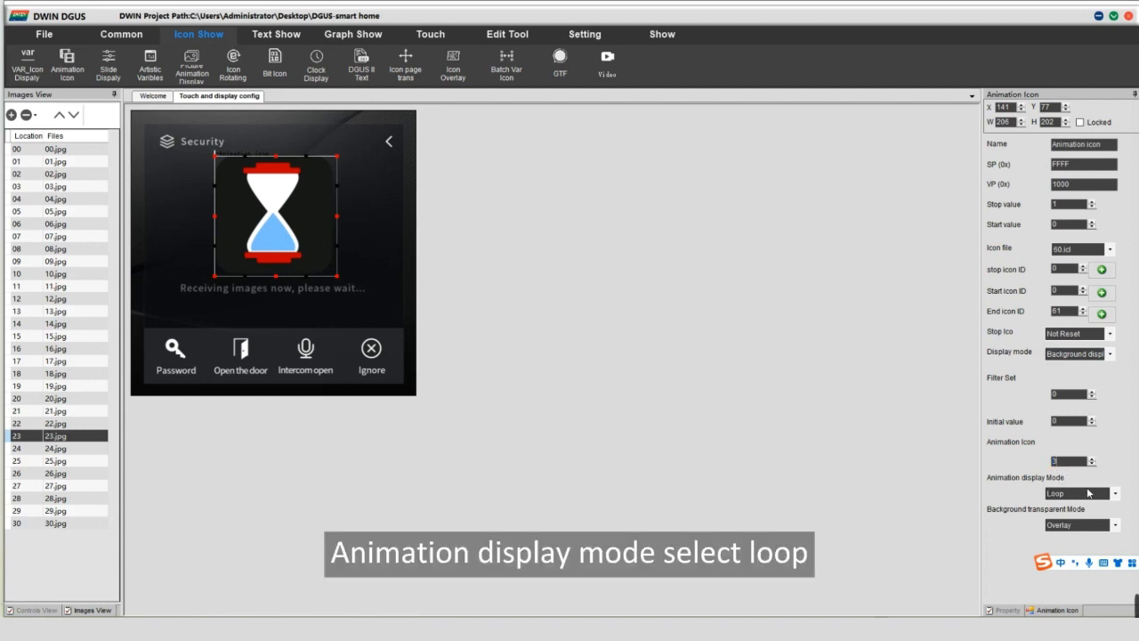
click(359, 279)
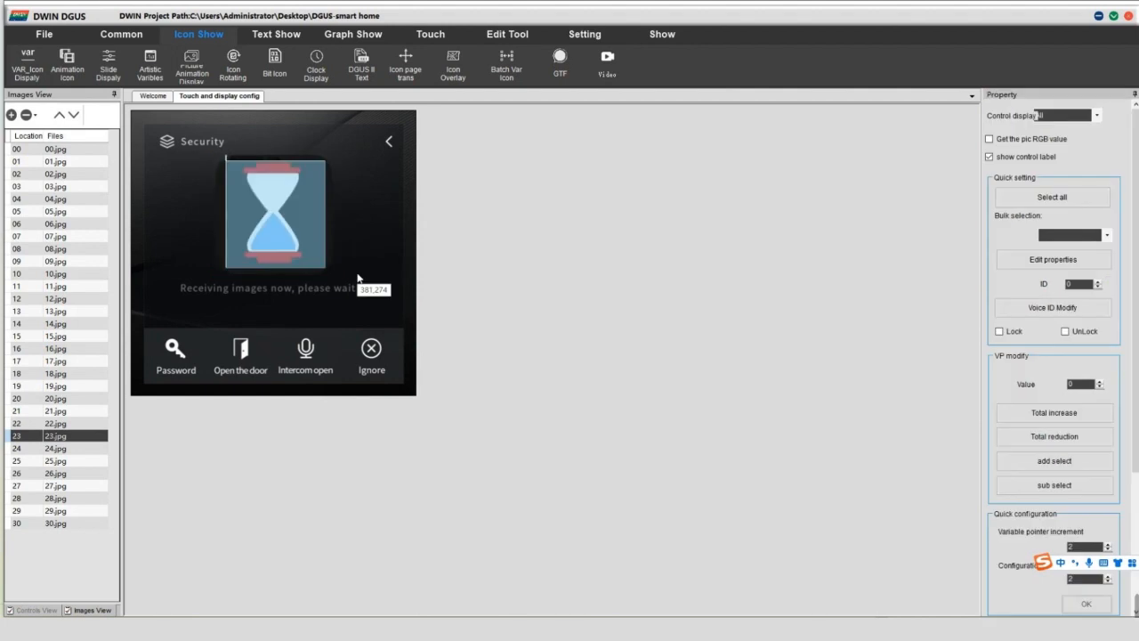
Place a Basic Touch area about 106 by 84 over the Intercom open key on the Security screen.
click(427, 35)
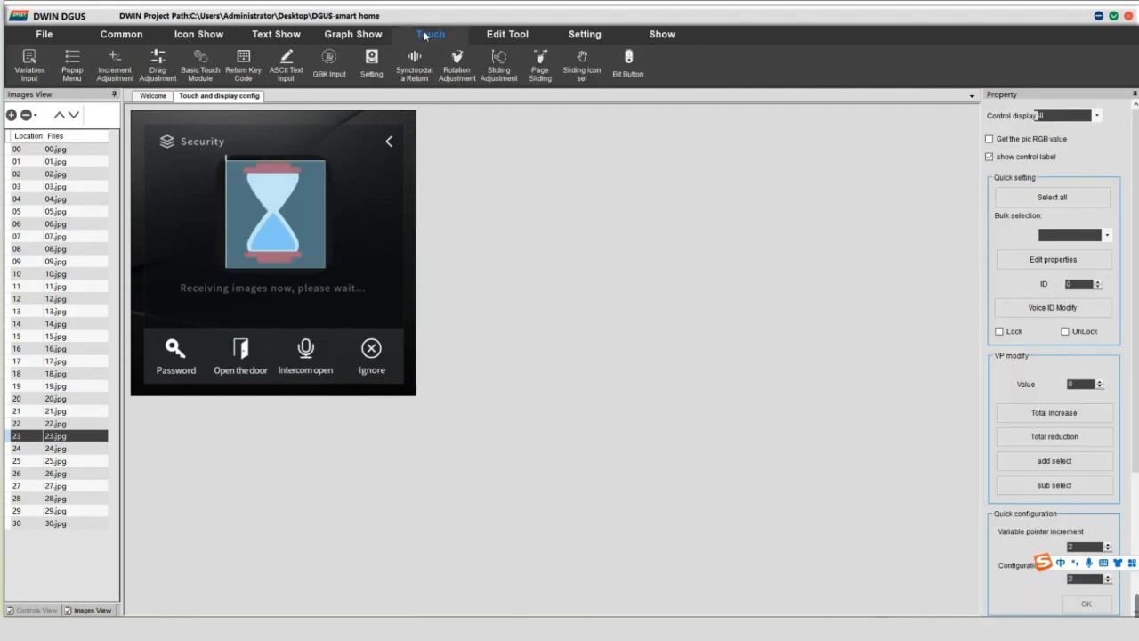
click(200, 64)
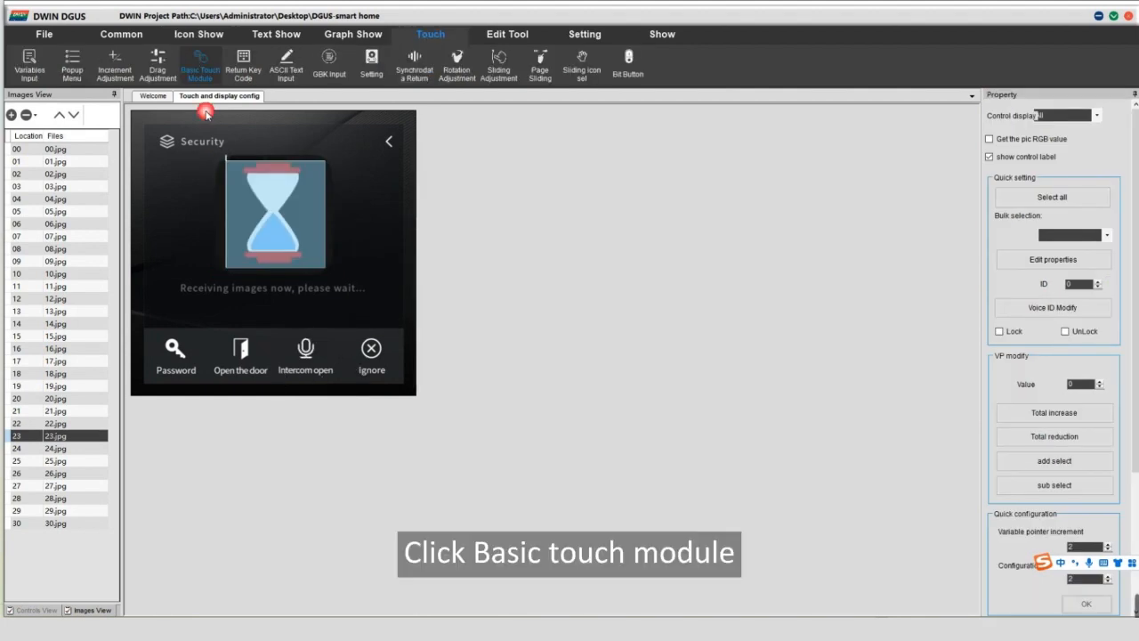
drag(273, 328, 339, 386)
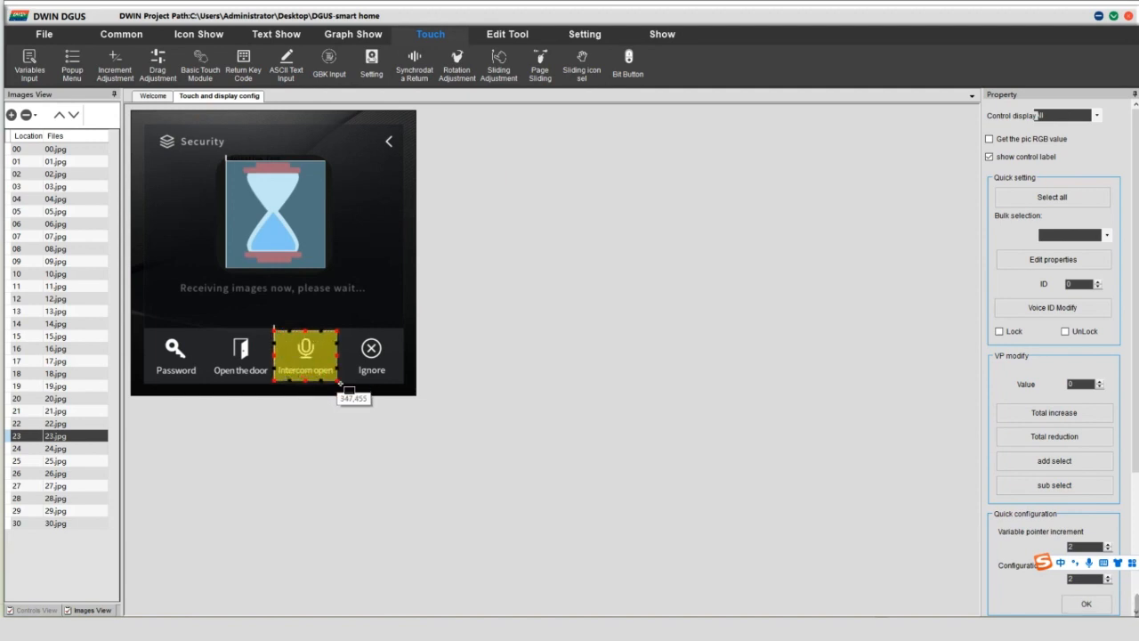
drag(341, 384, 341, 384)
Set the Intercom open key's page switching to page 24.
click(1054, 299)
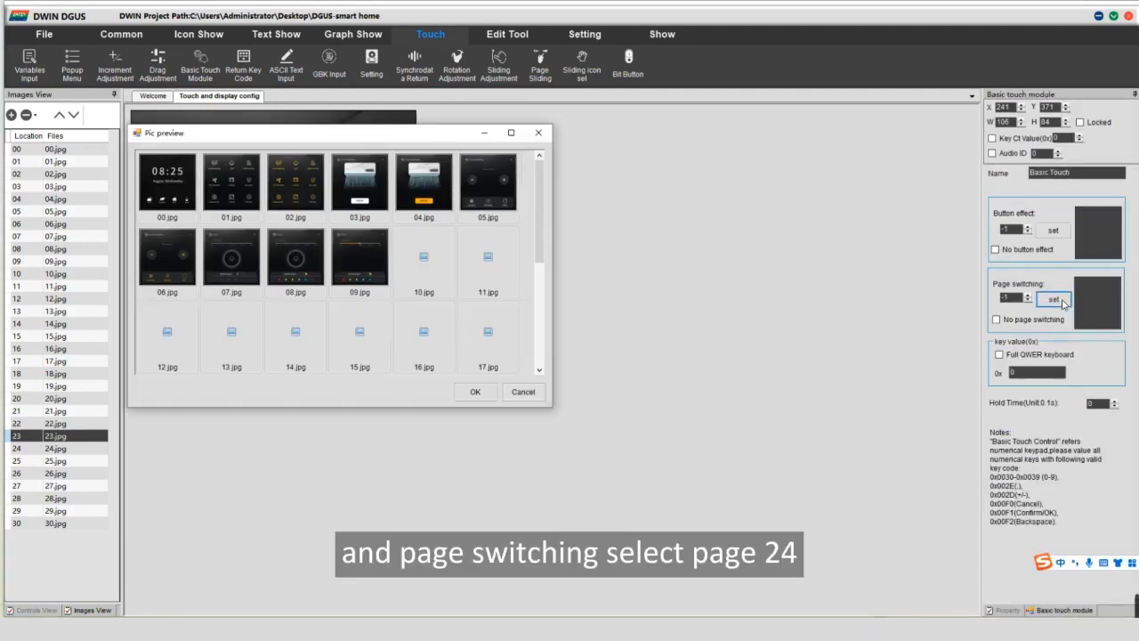
scroll(438, 272, down, 3)
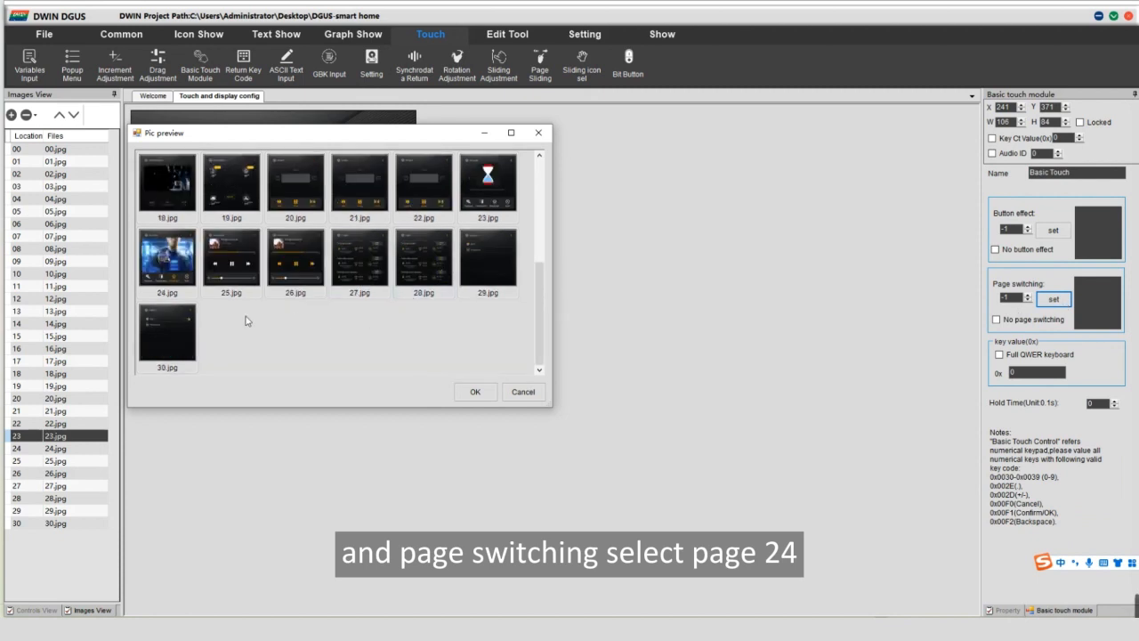
click(167, 263)
click(475, 391)
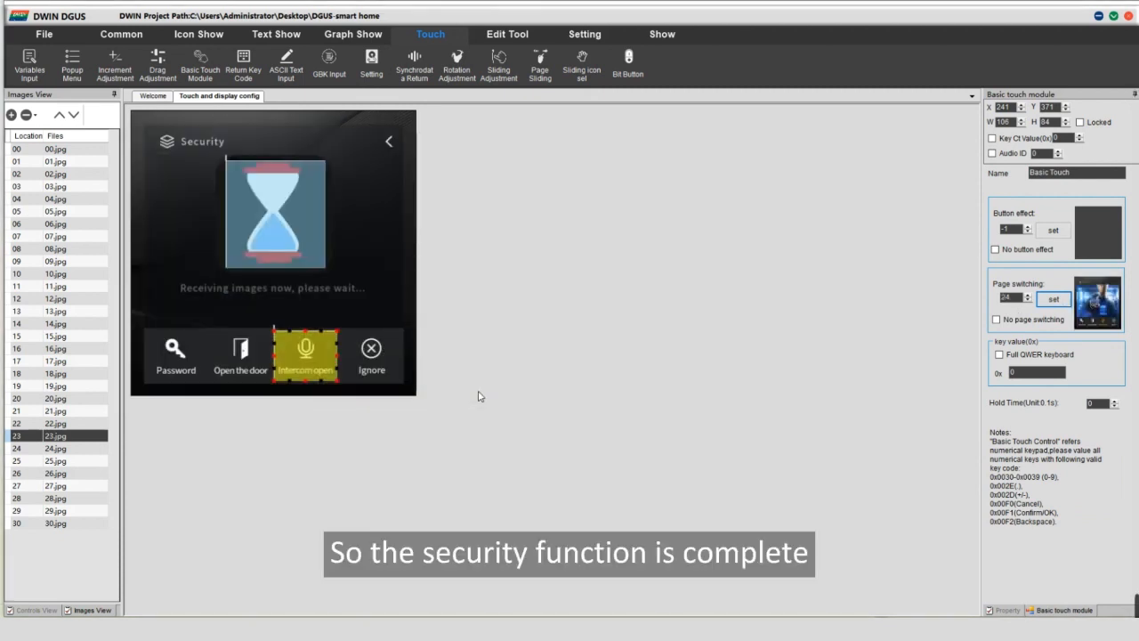
click(369, 311)
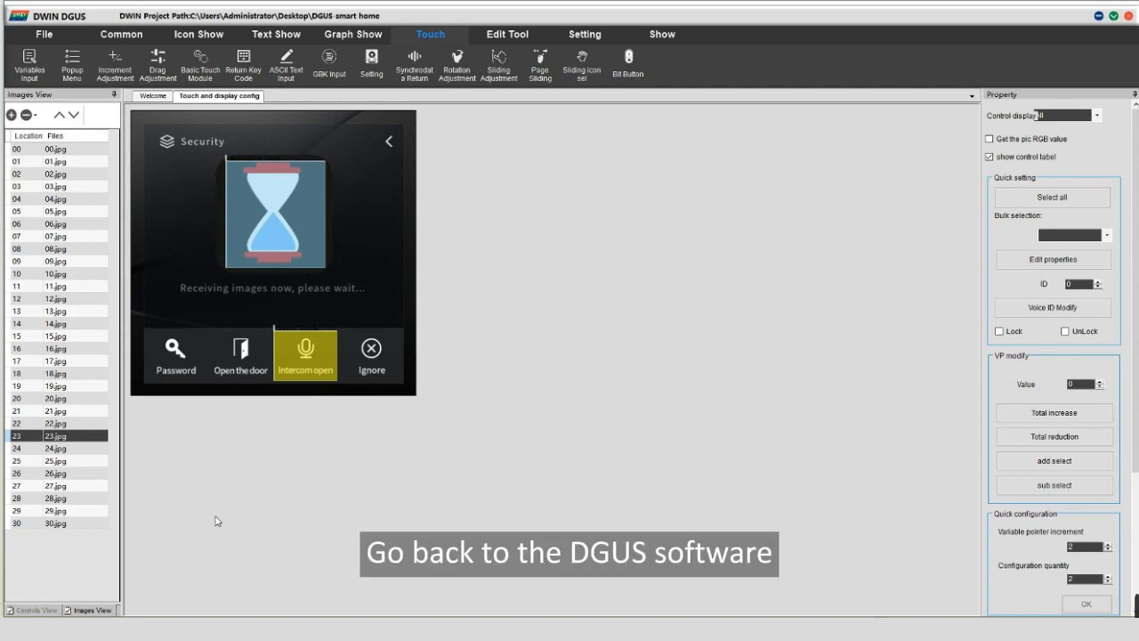
Place a Basic Touch area about 66 by 72 over the rewind key on the page 25 Audio/video screen.
click(66, 463)
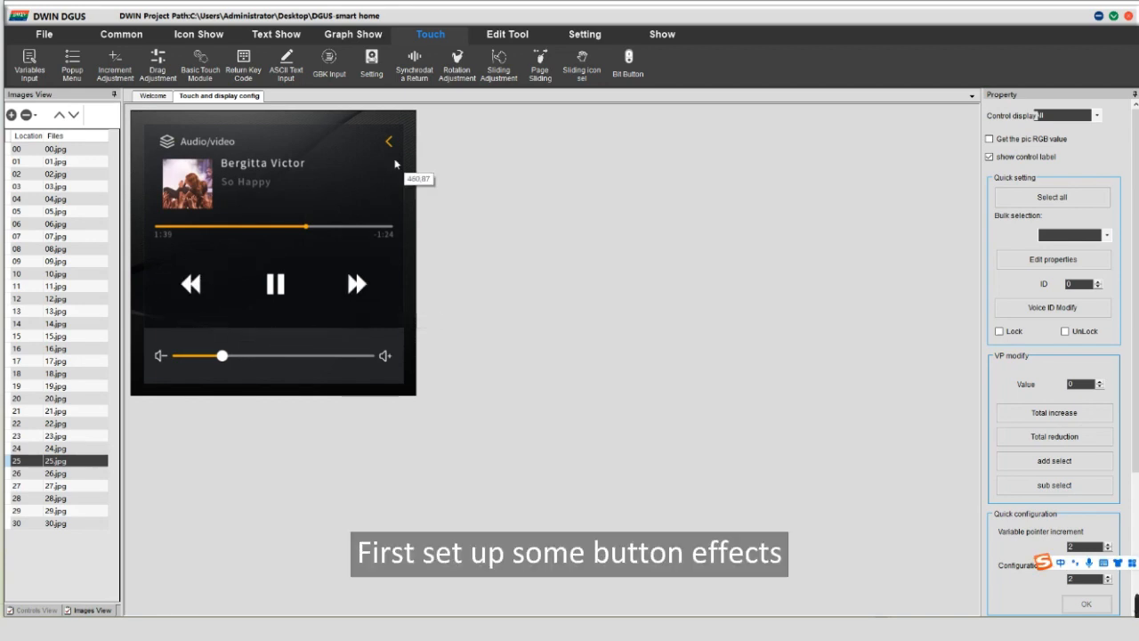
click(201, 67)
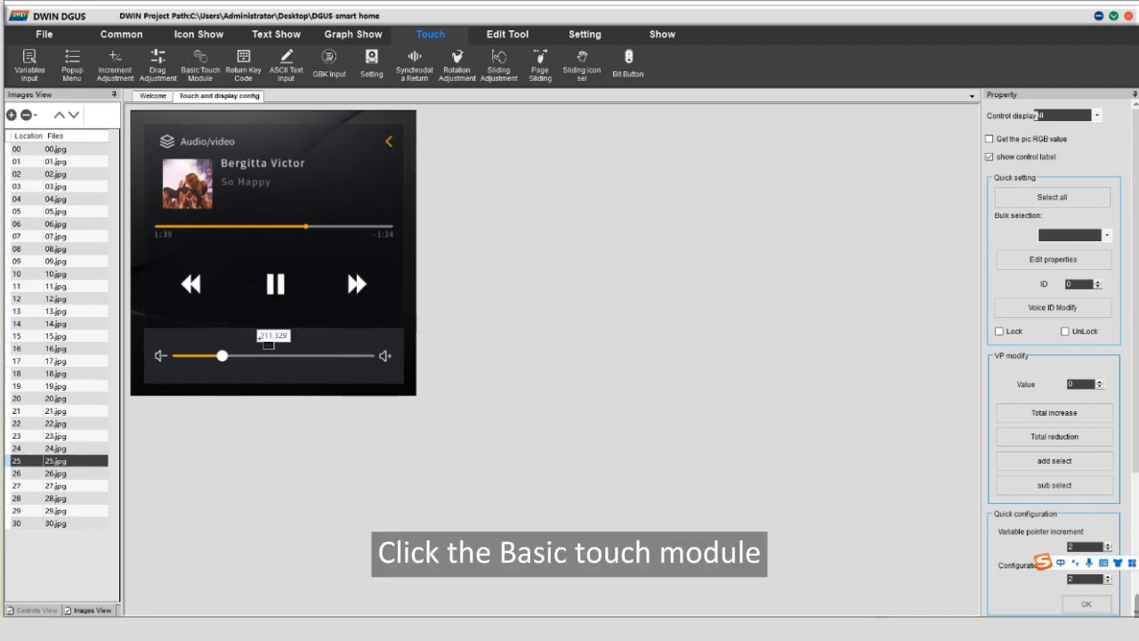
drag(173, 260, 214, 308)
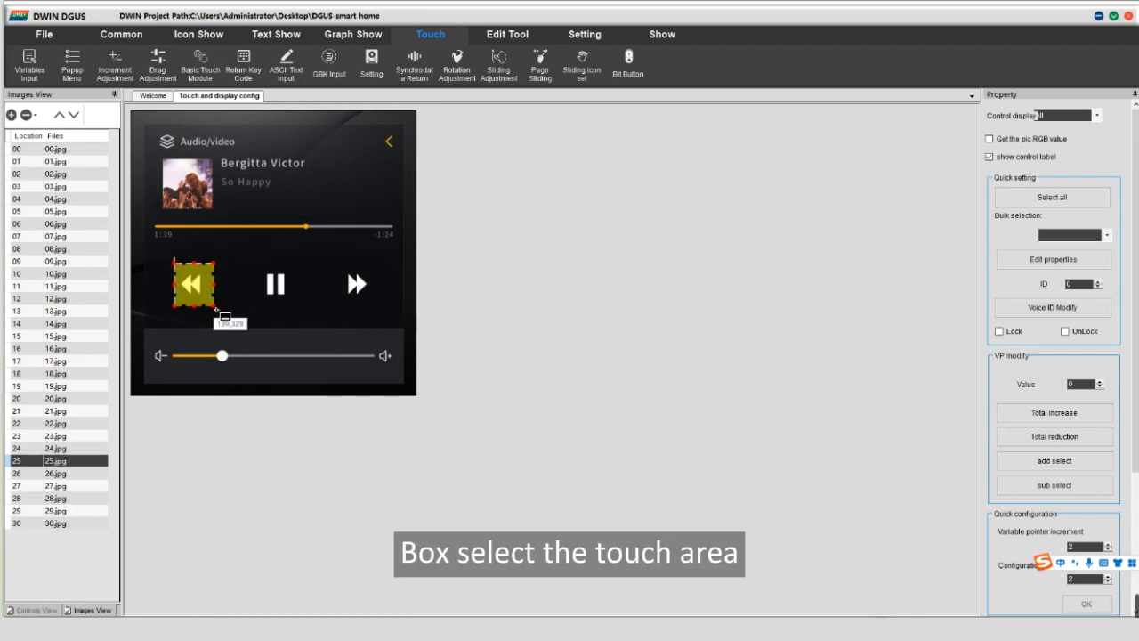
Set the rewind key's button effect to page 26.
click(1053, 229)
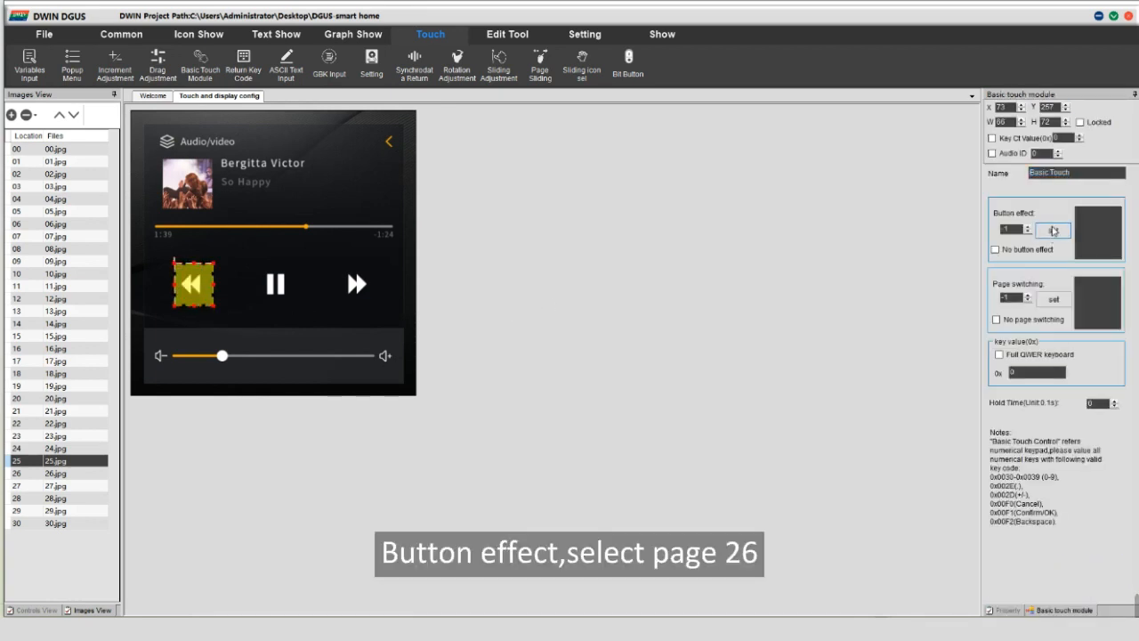
scroll(410, 232, down, 1)
scroll(411, 232, down, 2)
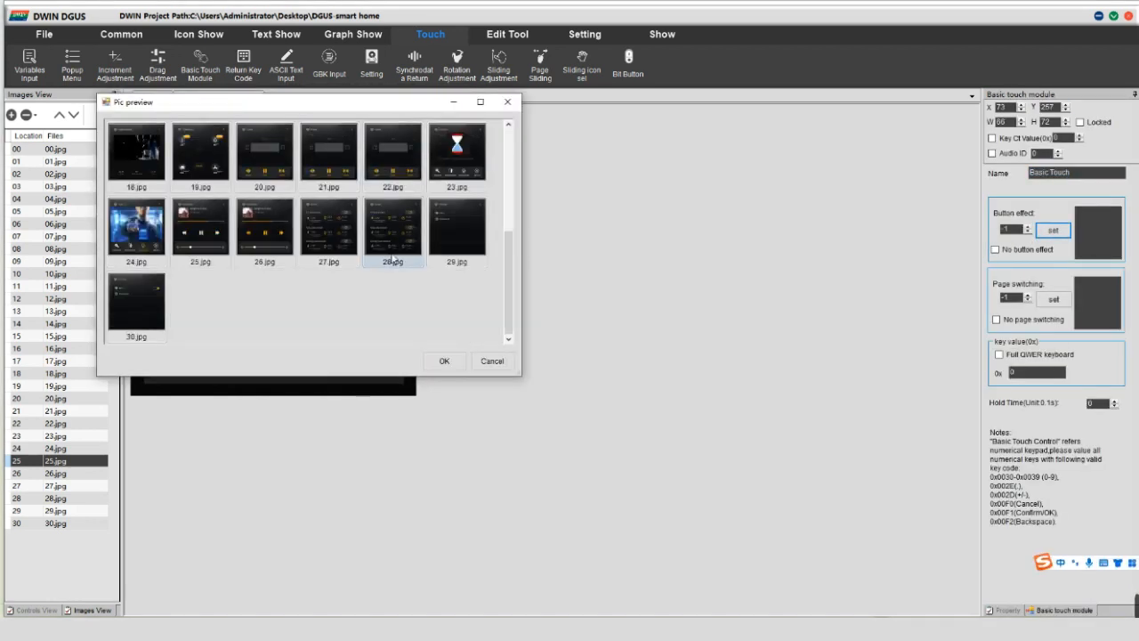
click(272, 237)
click(446, 361)
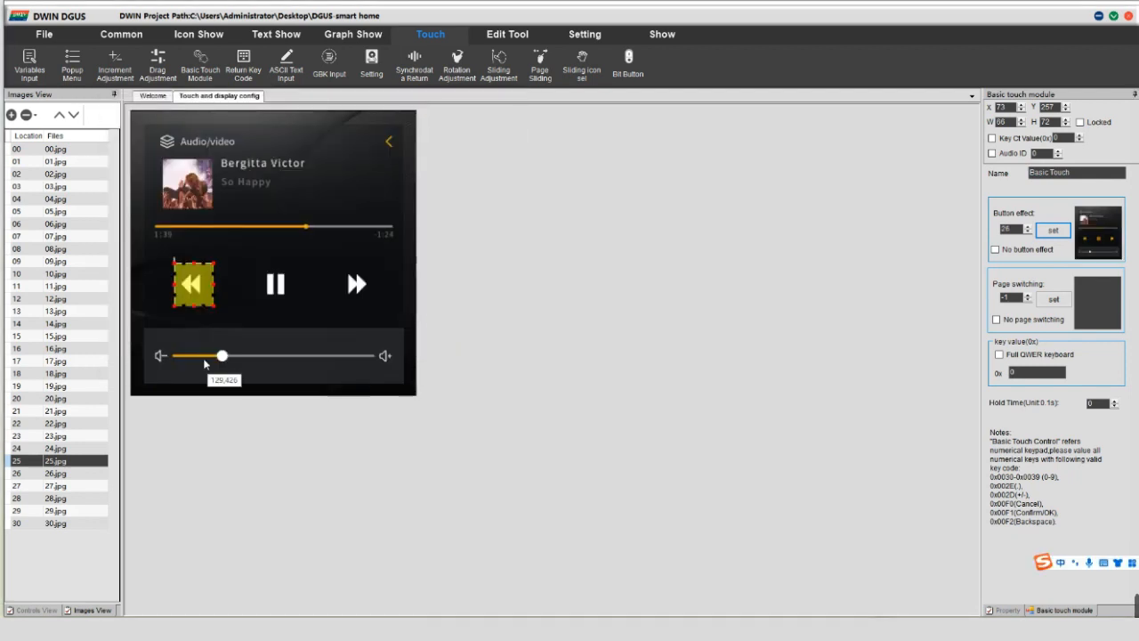
Copy the rewind key's touch area twice and place the copies over the pause and fast-forward keys.
key(ctrl+c)
key(ctrl+v)
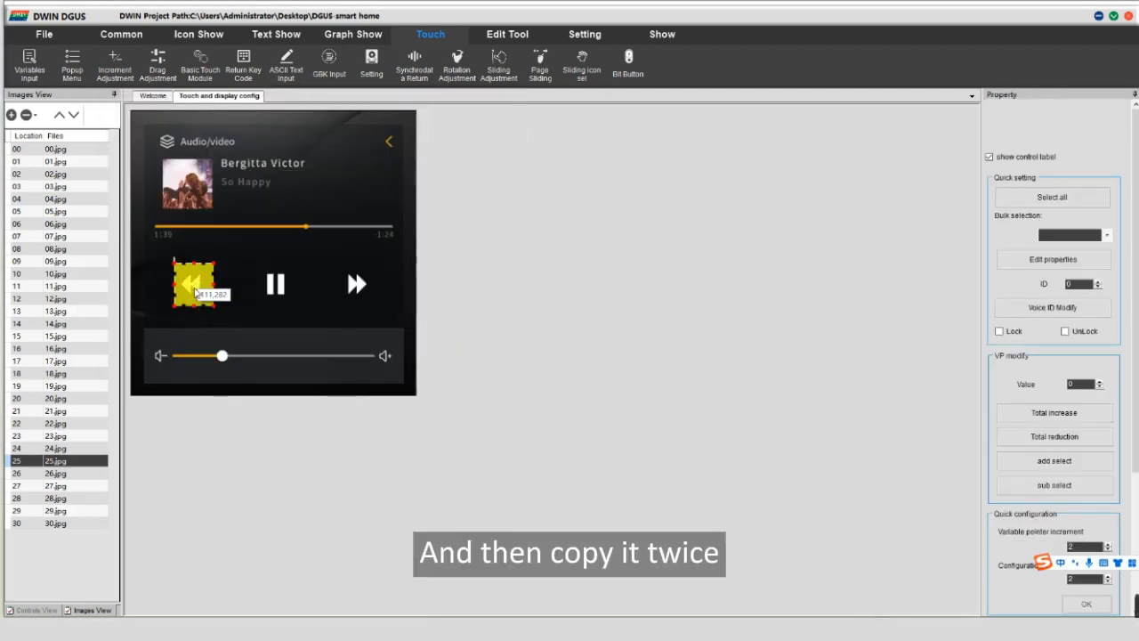
drag(198, 286, 282, 288)
key(ctrl+v)
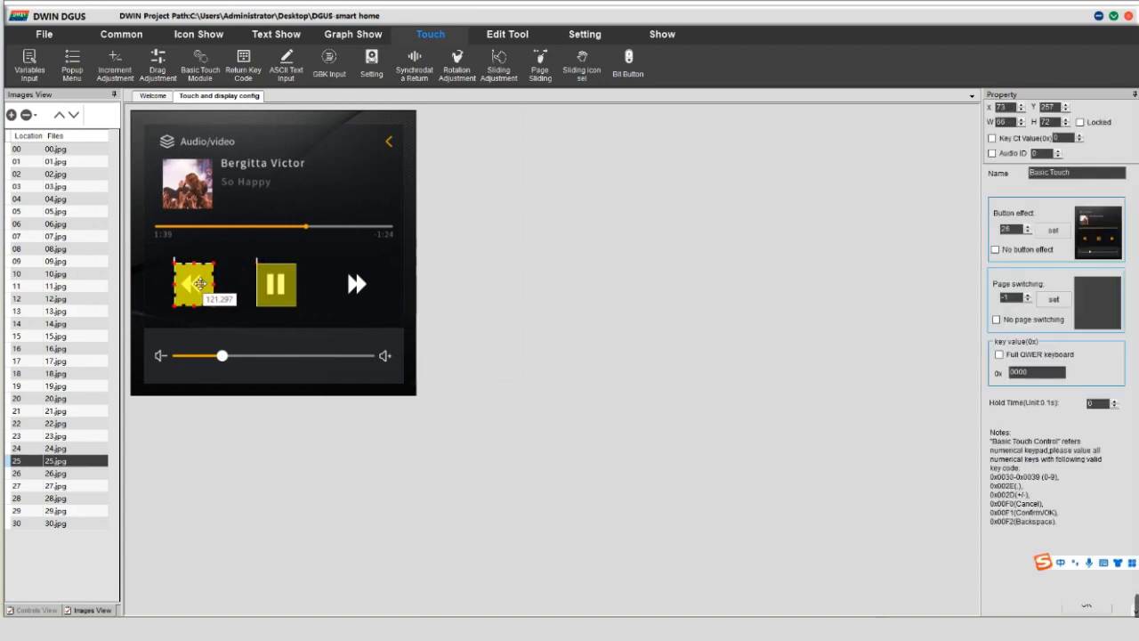
drag(198, 286, 360, 285)
click(371, 330)
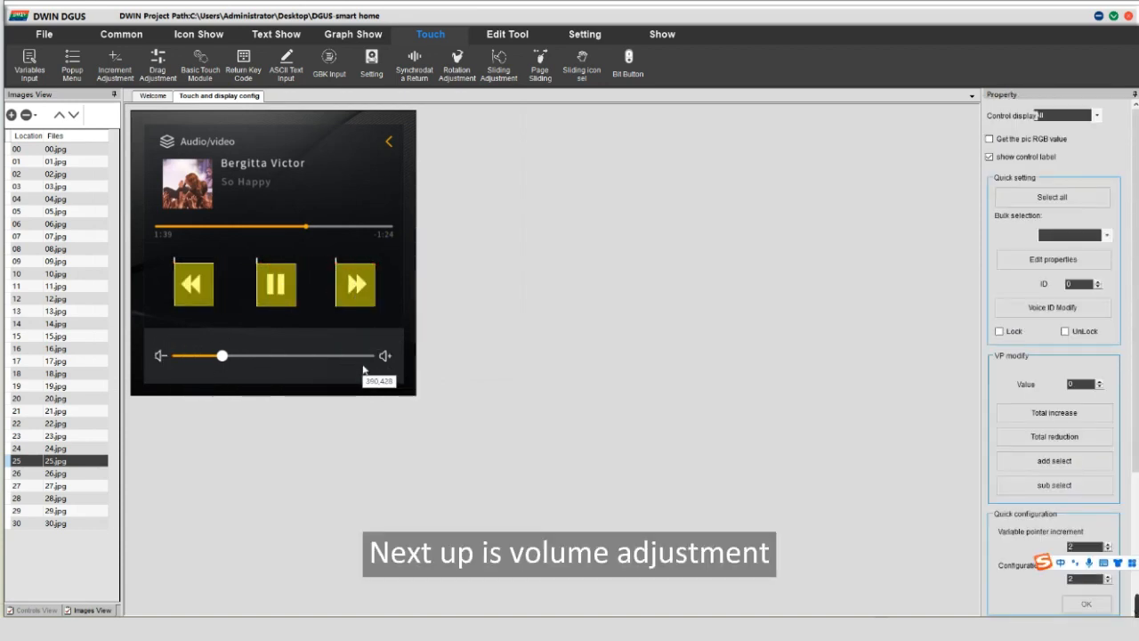
Place a variable icon about 348 by 37 over the volume slider and set its VP address to 1110.
click(199, 34)
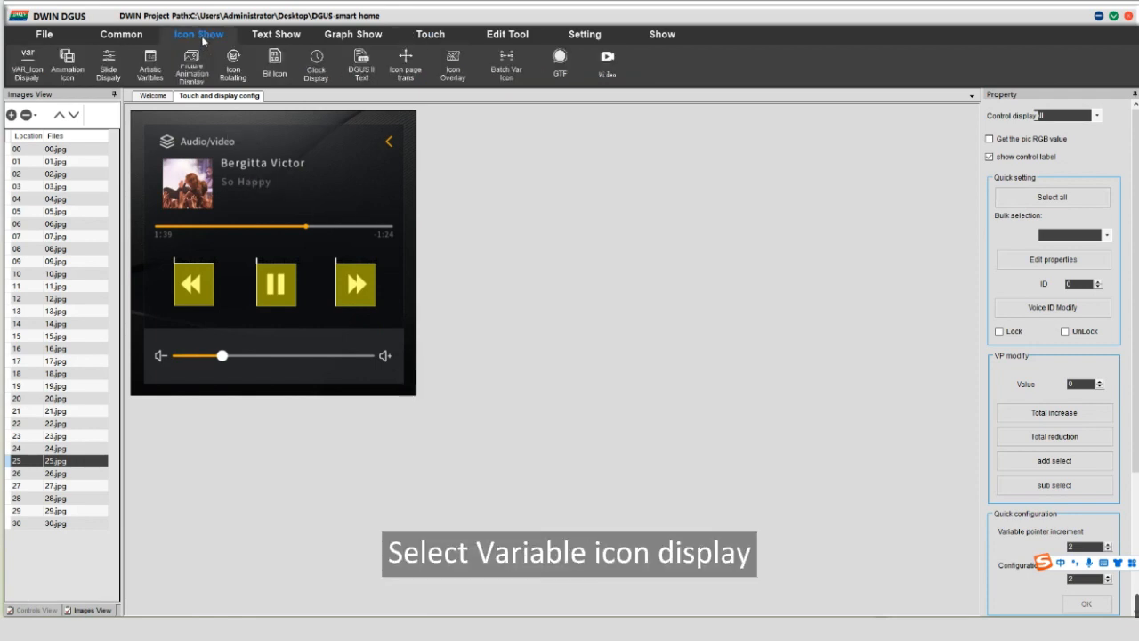
click(30, 79)
drag(173, 351, 382, 374)
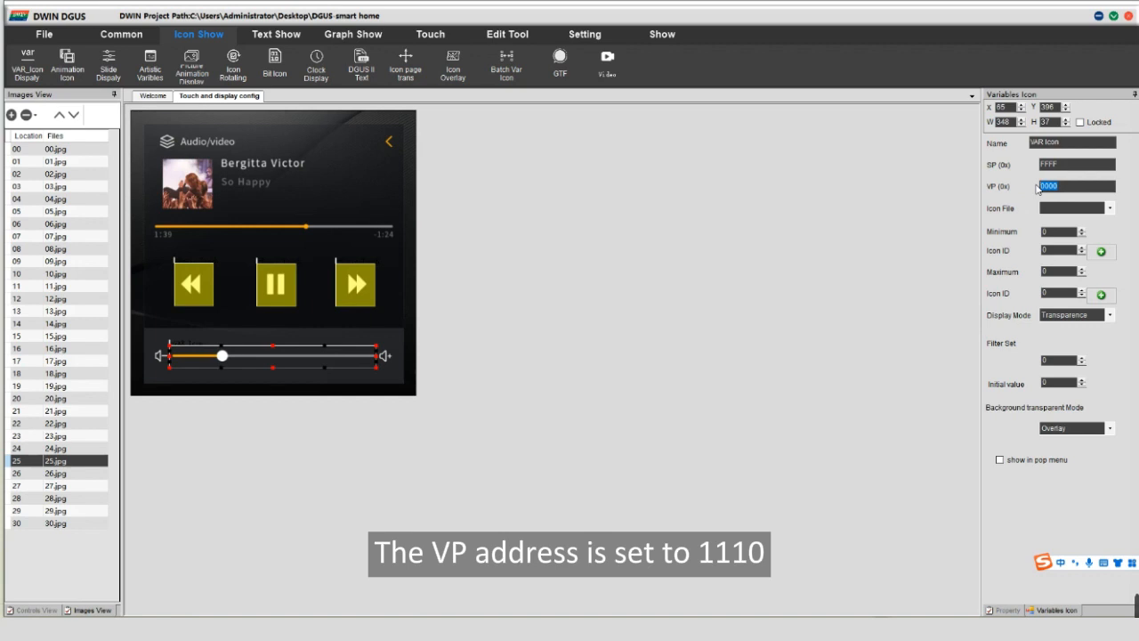
text(1110)
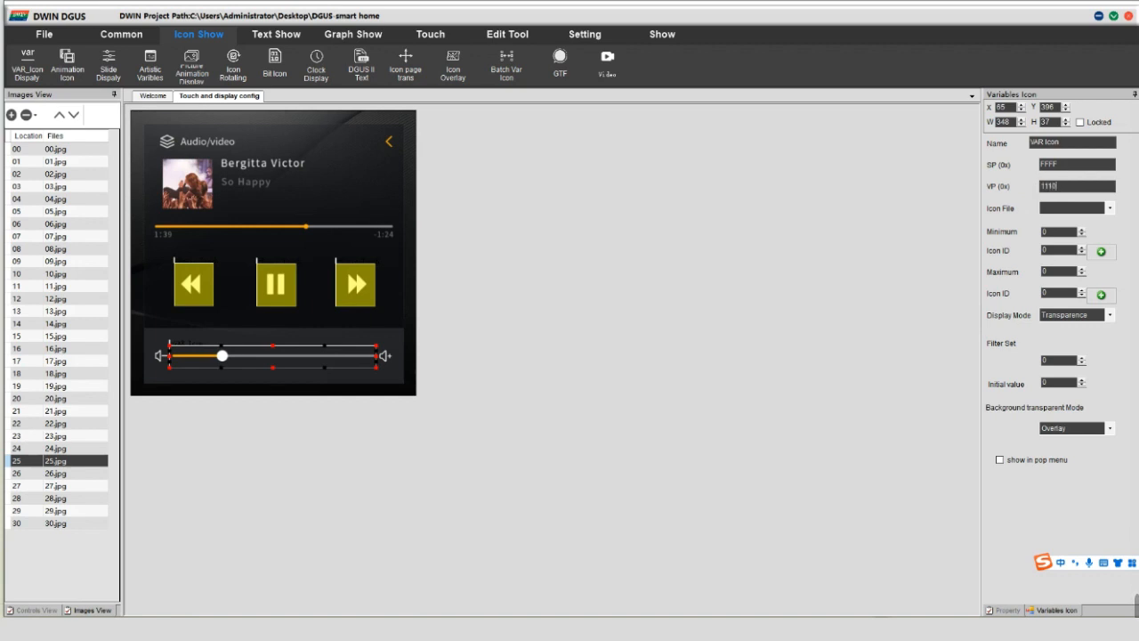
Set the volume icon's icon file to 48.icl and check its icons in the project's 48 folder.
click(1110, 208)
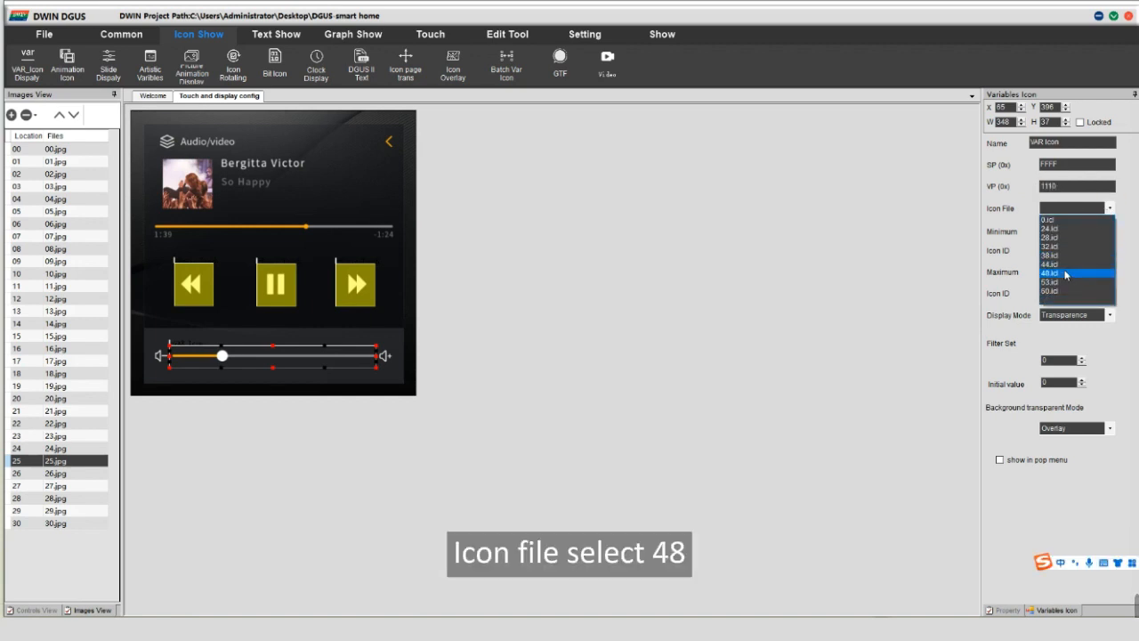
click(1067, 273)
click(136, 597)
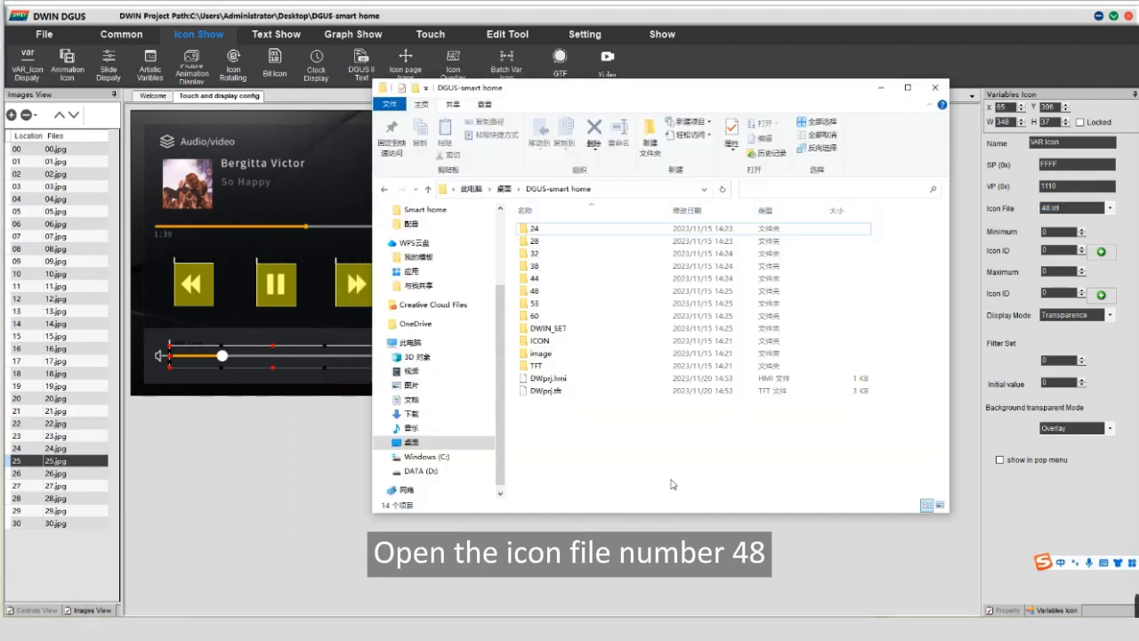
click(554, 294)
double_click(554, 294)
scroll(553, 299, down, 10)
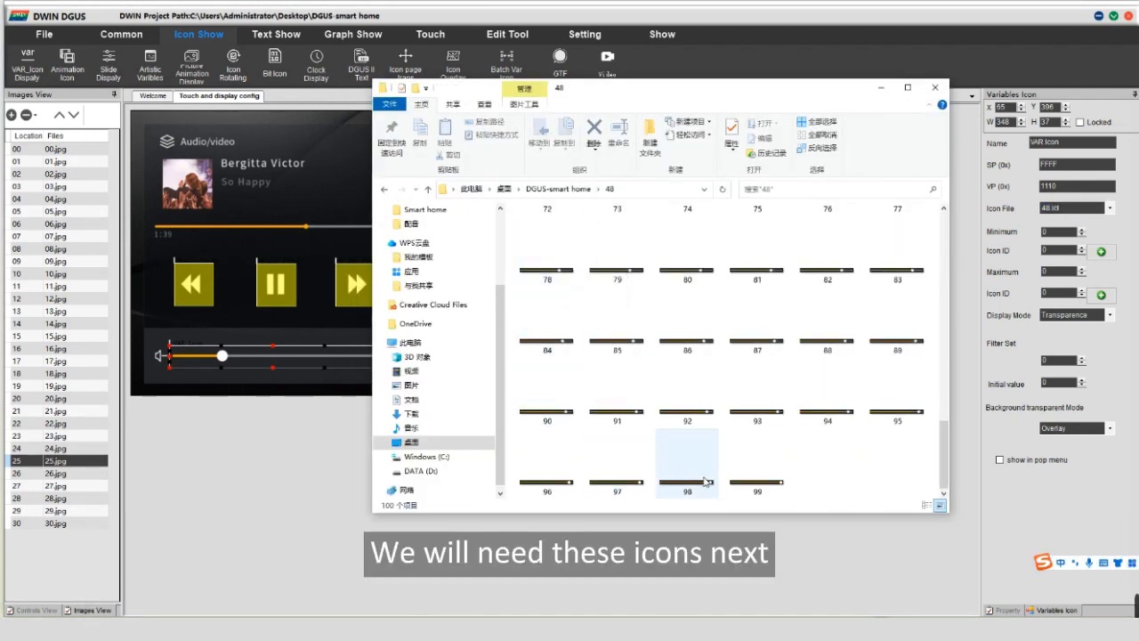
click(936, 88)
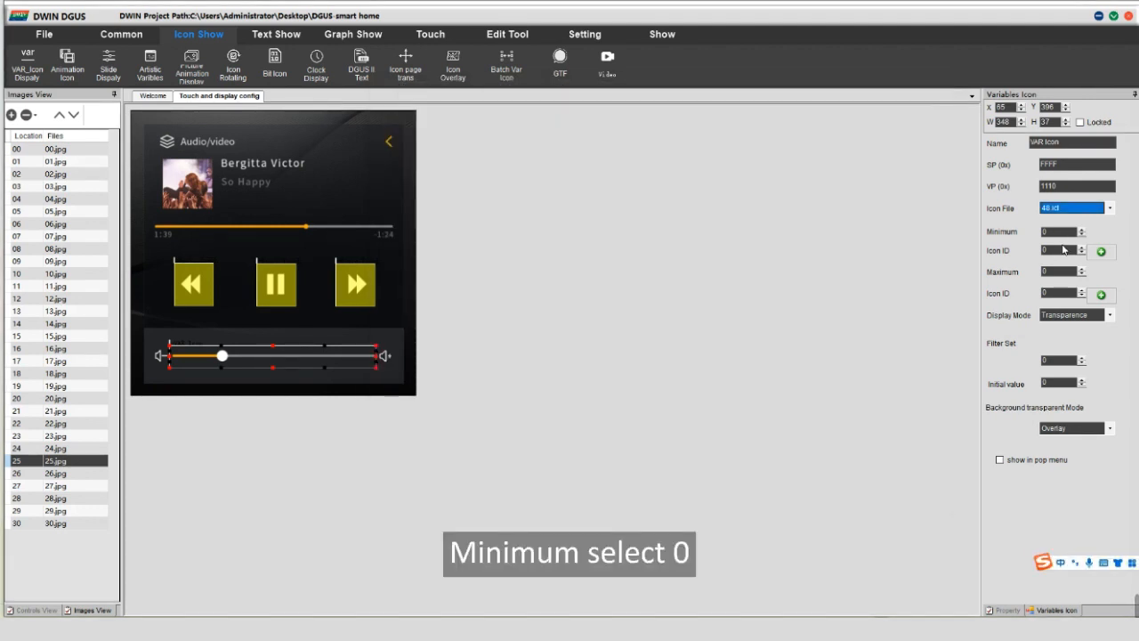
Assign icon 0 to the volume icon's minimum value and set its maximum to 99.
click(1100, 253)
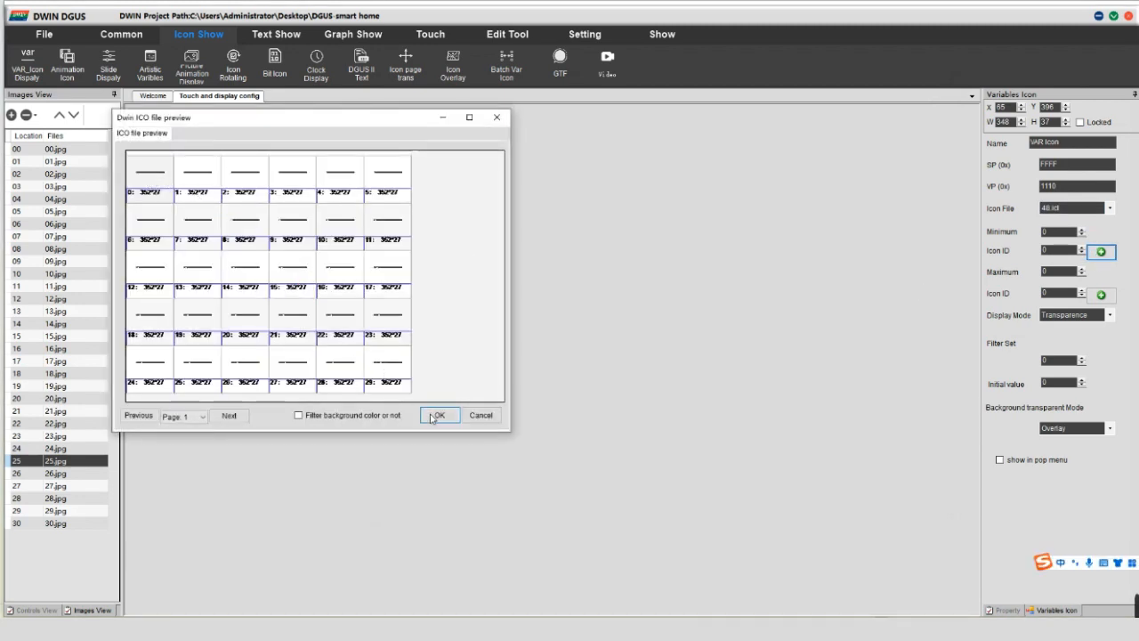
click(436, 416)
double_click(1047, 272)
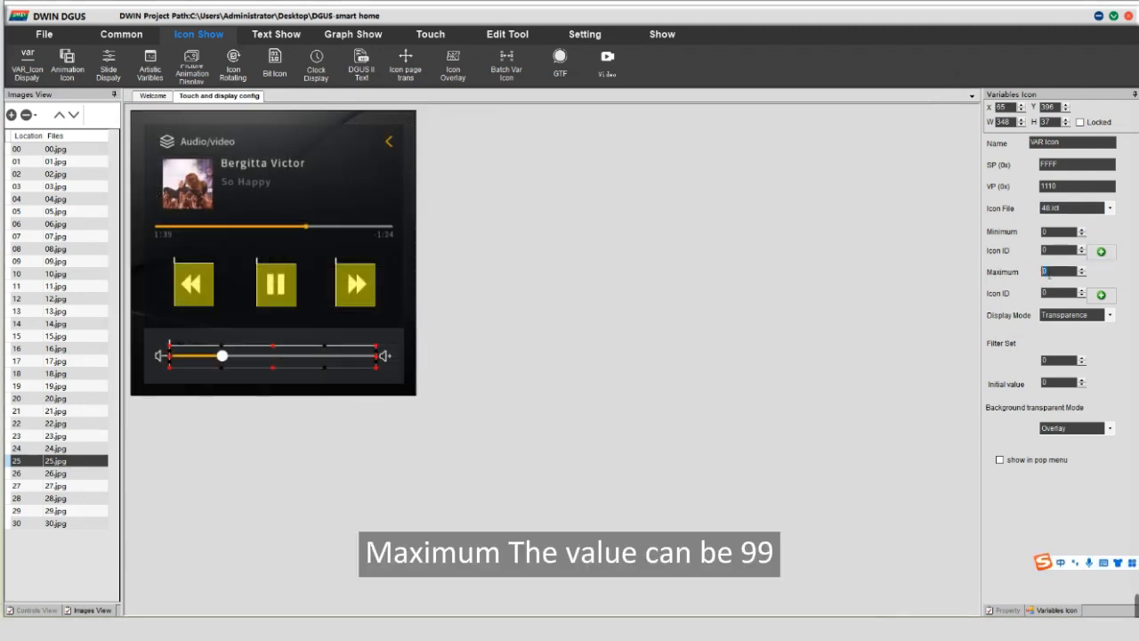
text(99)
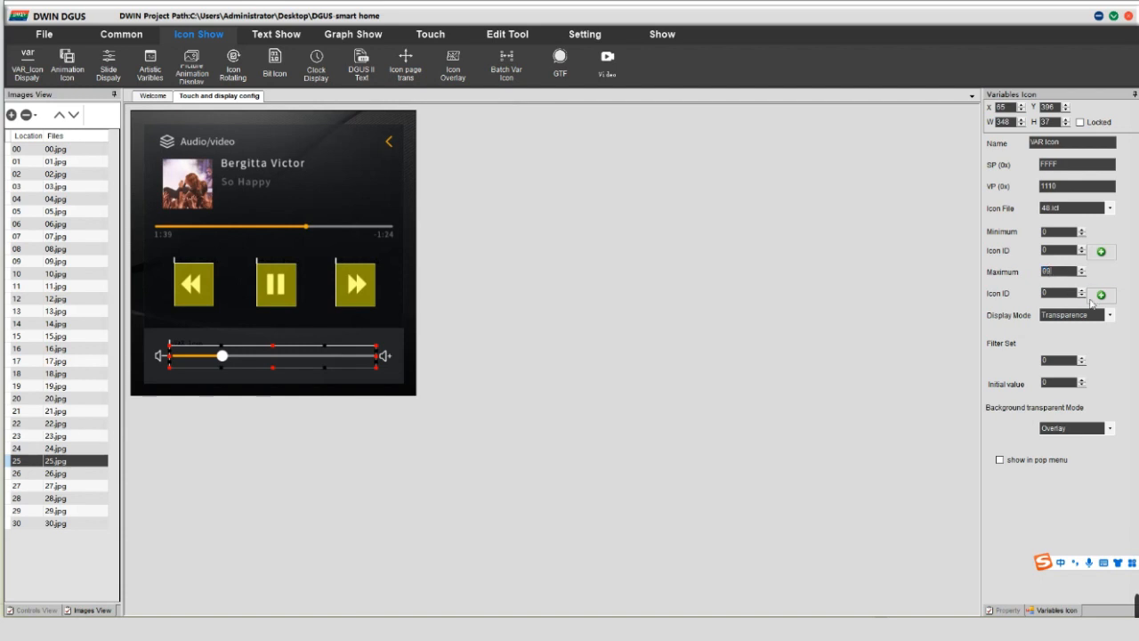
Assign icon 99 to the volume icon's maximum value and set its display mode to Show Background.
click(1101, 294)
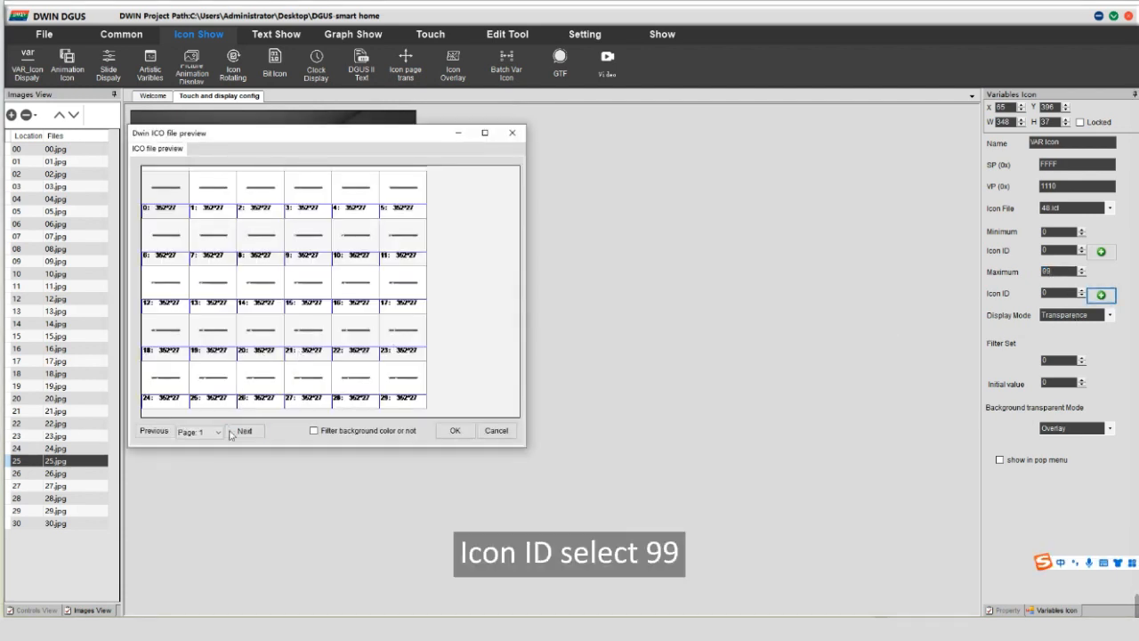
click(259, 433)
click(259, 432)
click(259, 433)
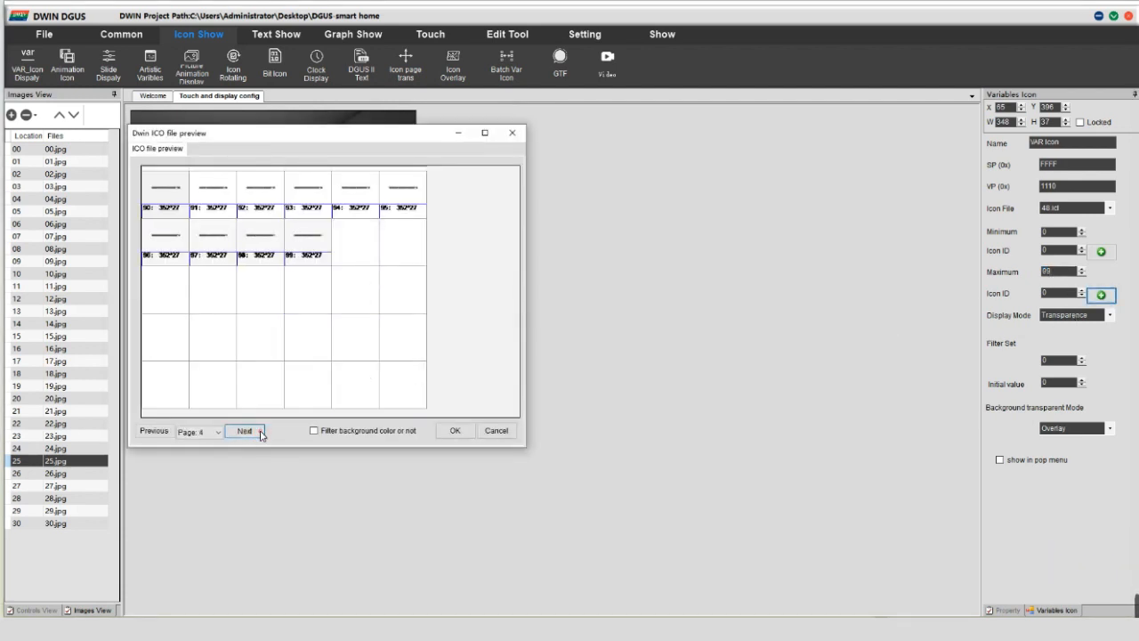
click(308, 253)
click(456, 430)
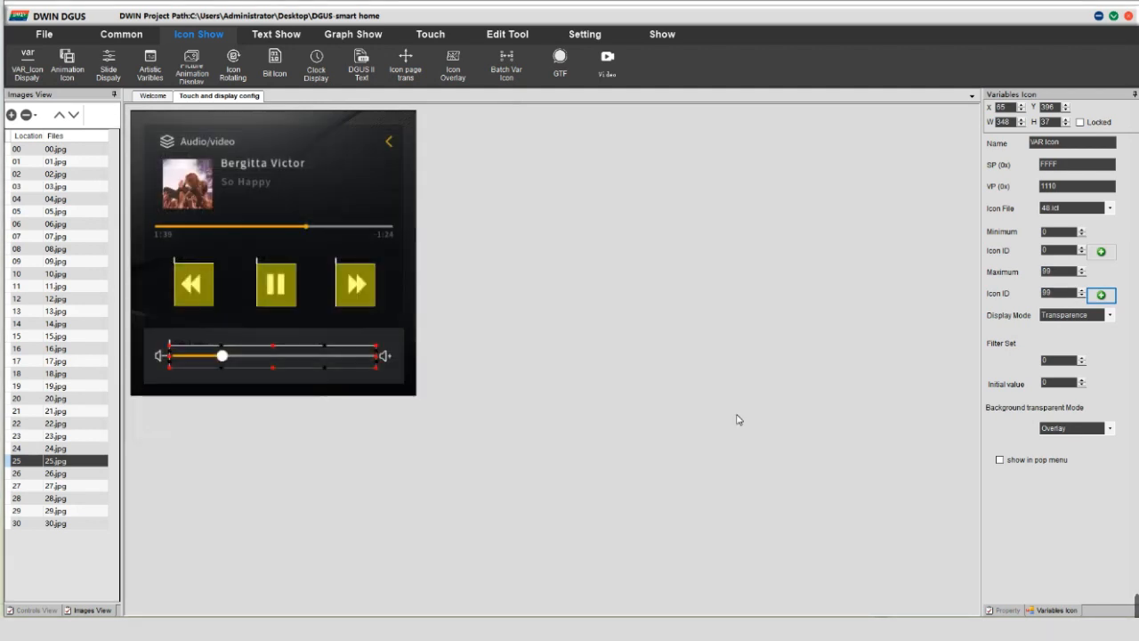
click(1112, 316)
click(1076, 337)
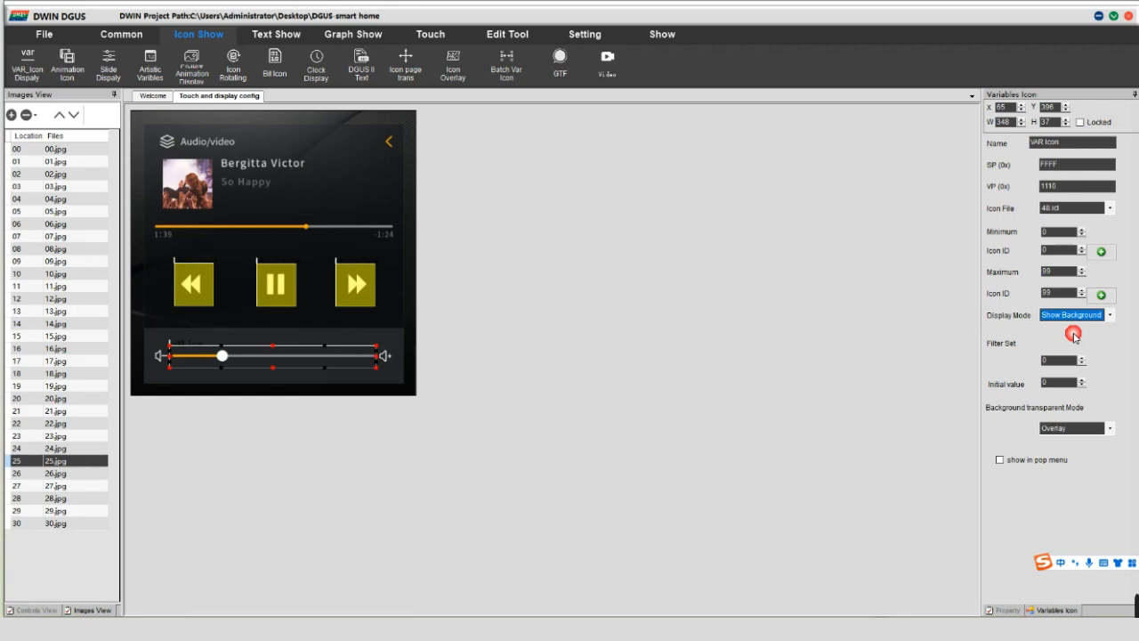
click(405, 333)
Place a Drag Adjustment area about 397 by 61 over the volume bar, with VP address 1110 and end value 99.
click(430, 34)
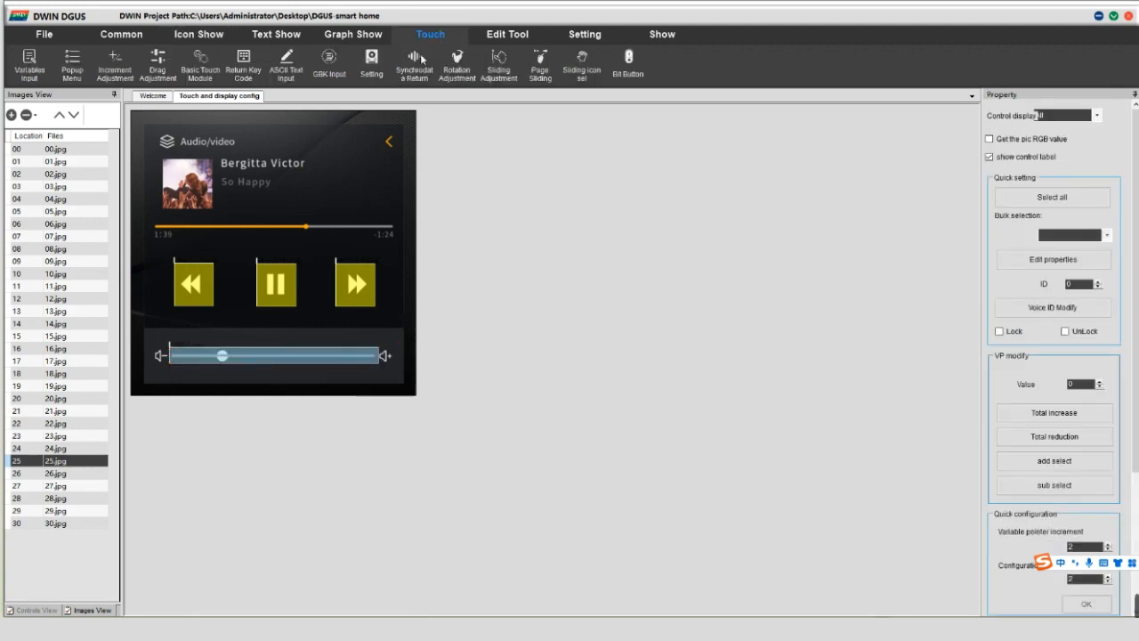
click(151, 61)
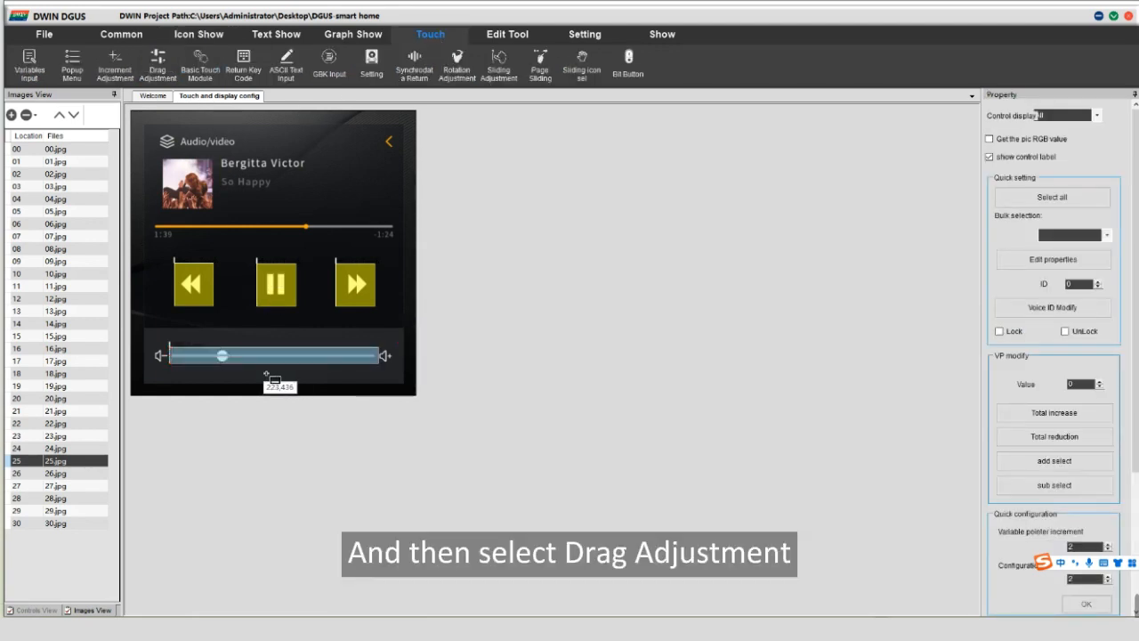
drag(163, 343, 397, 378)
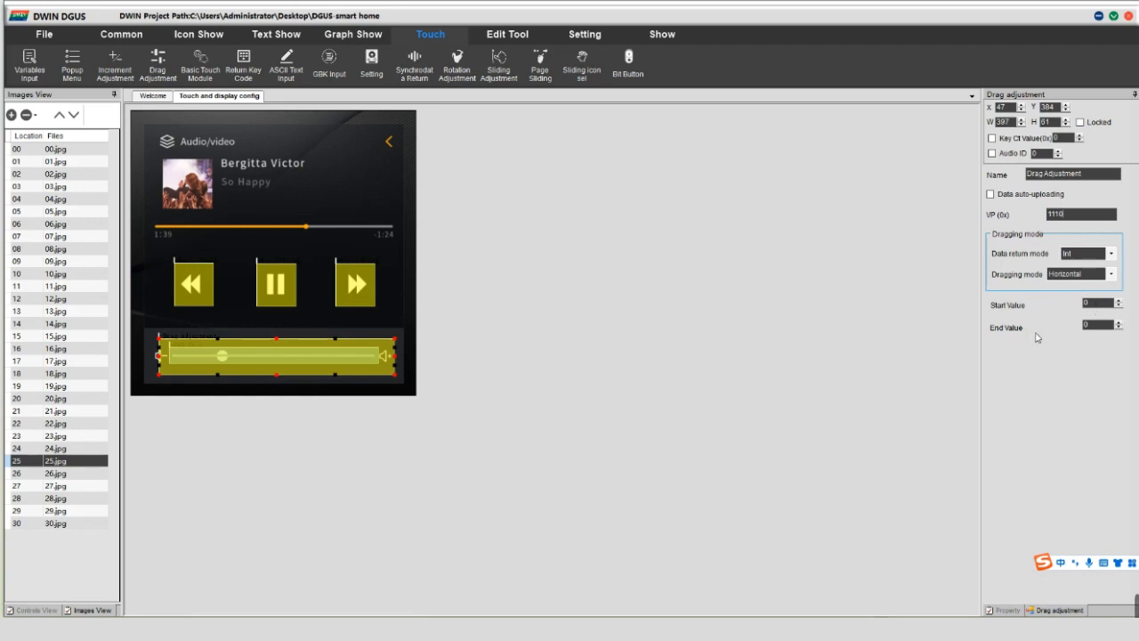
double_click(1088, 325)
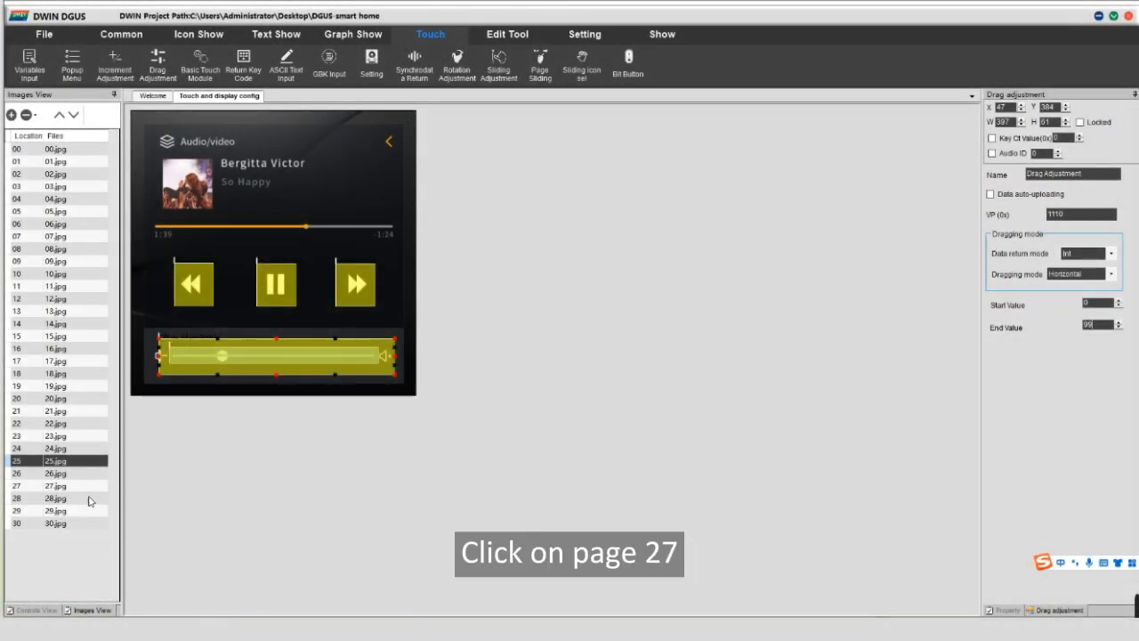
On page 27, place a basic touch area about 112 by 57 over the TV side socket's button and set its button effect to page 28.
click(65, 487)
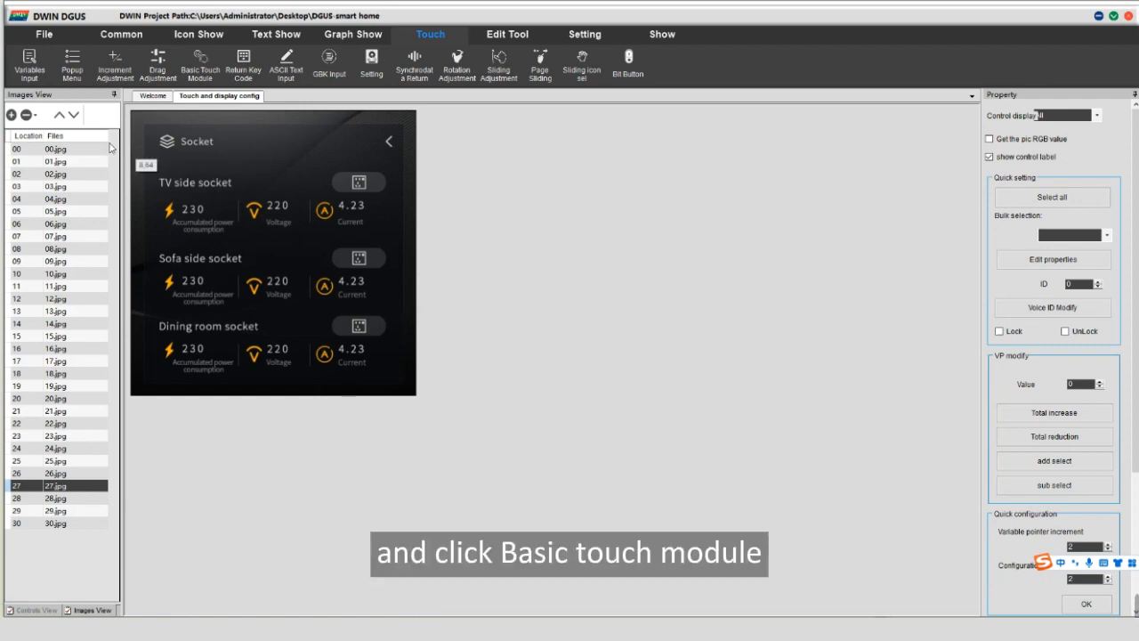
click(201, 67)
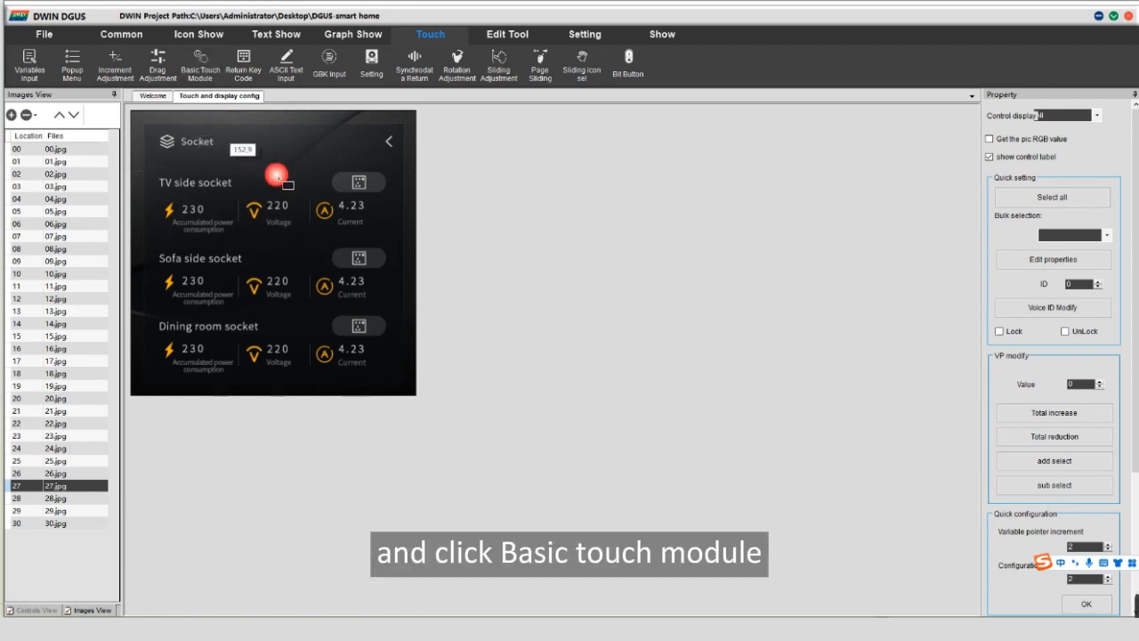
drag(332, 165, 398, 203)
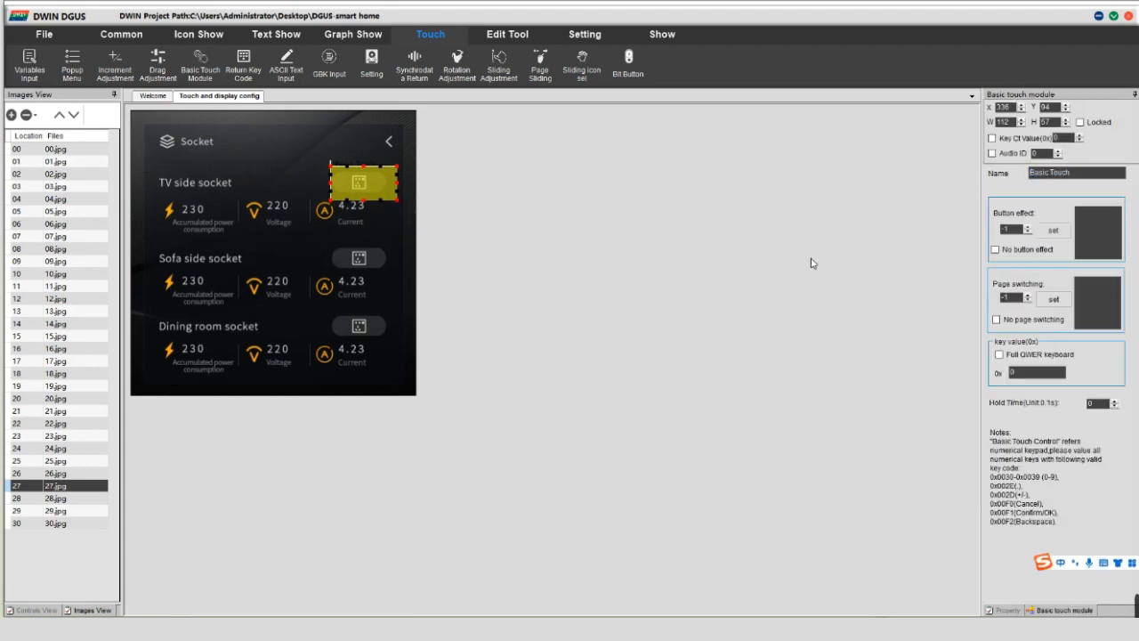
click(1054, 230)
scroll(438, 276, down, 3)
click(439, 276)
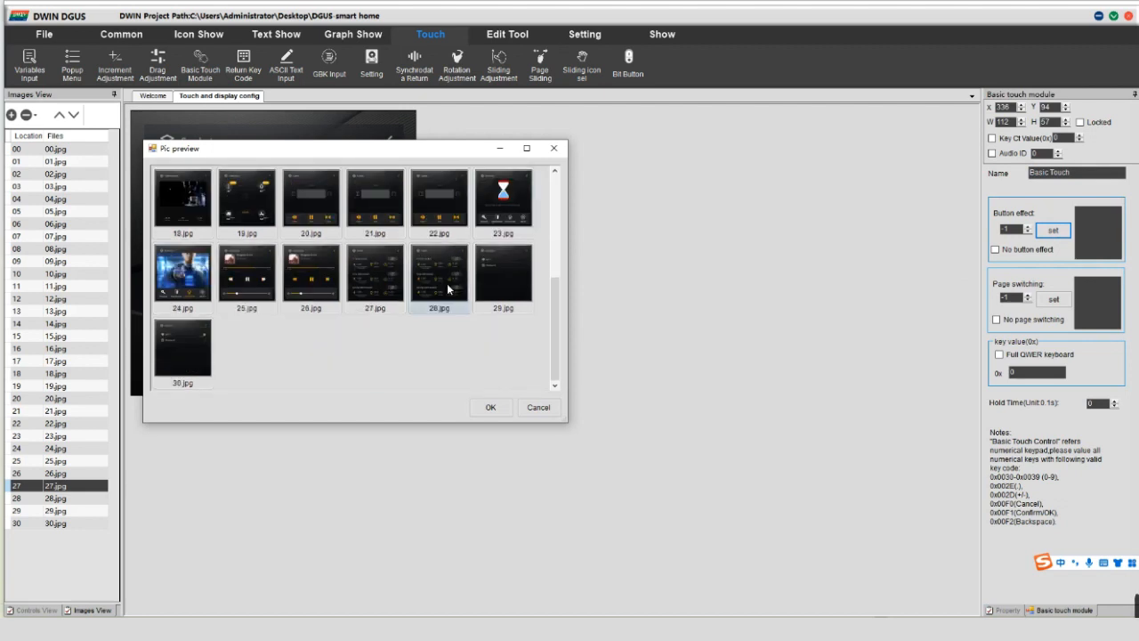
click(492, 407)
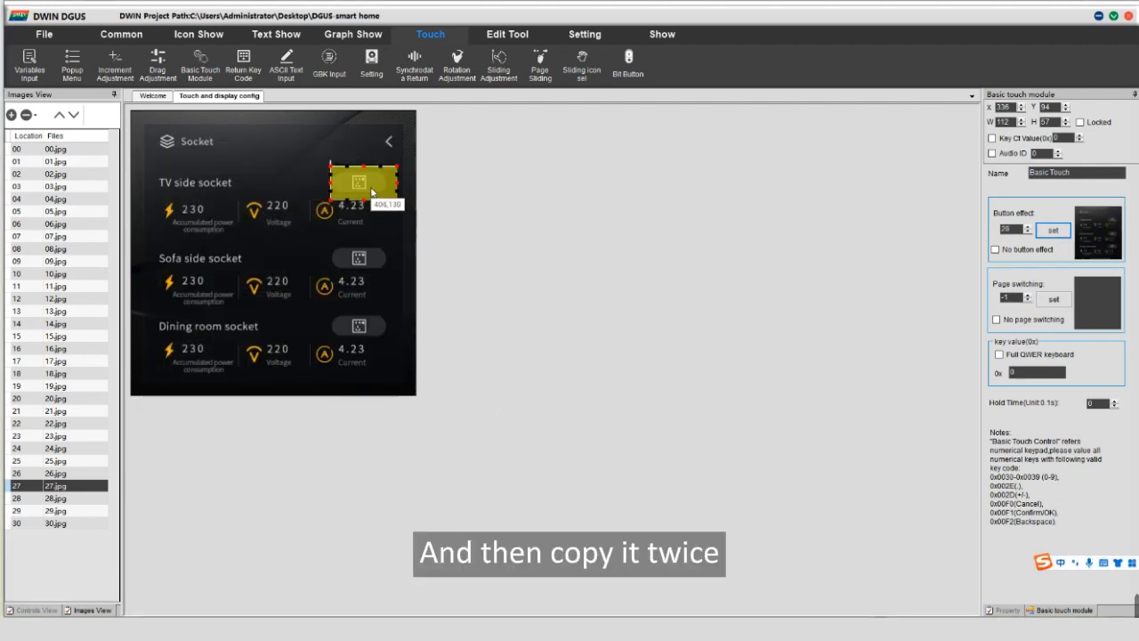
Copy the TV side socket's touch area twice and place the copies over the sofa side and dining room socket buttons.
key(ctrl+c)
key(ctrl+v)
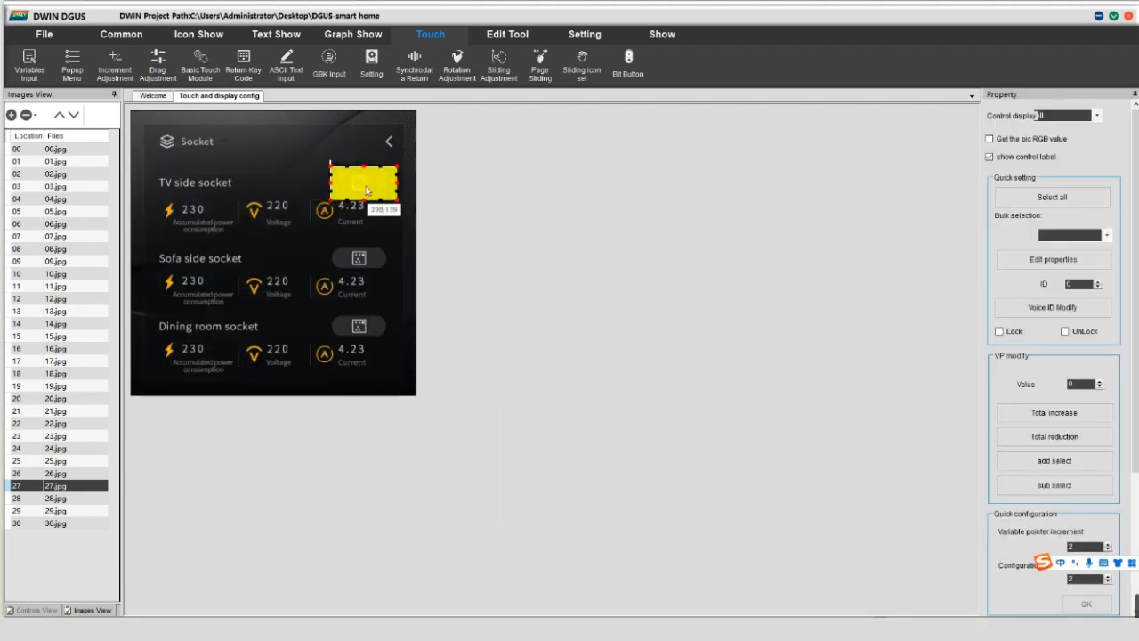
drag(371, 186, 372, 258)
click(373, 182)
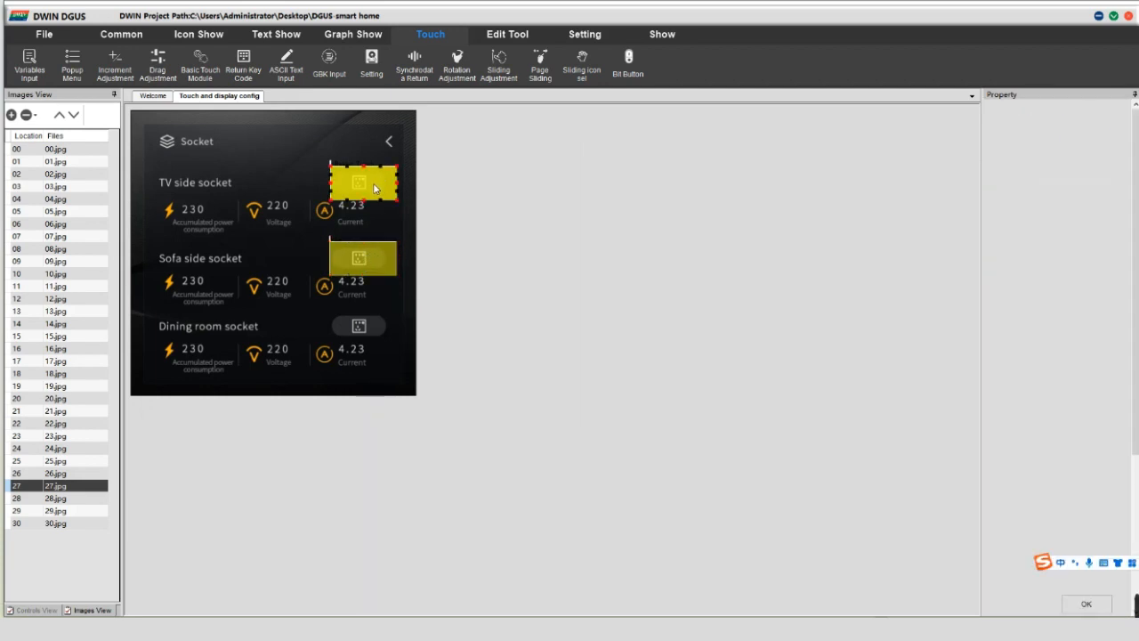
key(ctrl+c)
key(ctrl+v)
drag(373, 182, 379, 330)
click(378, 363)
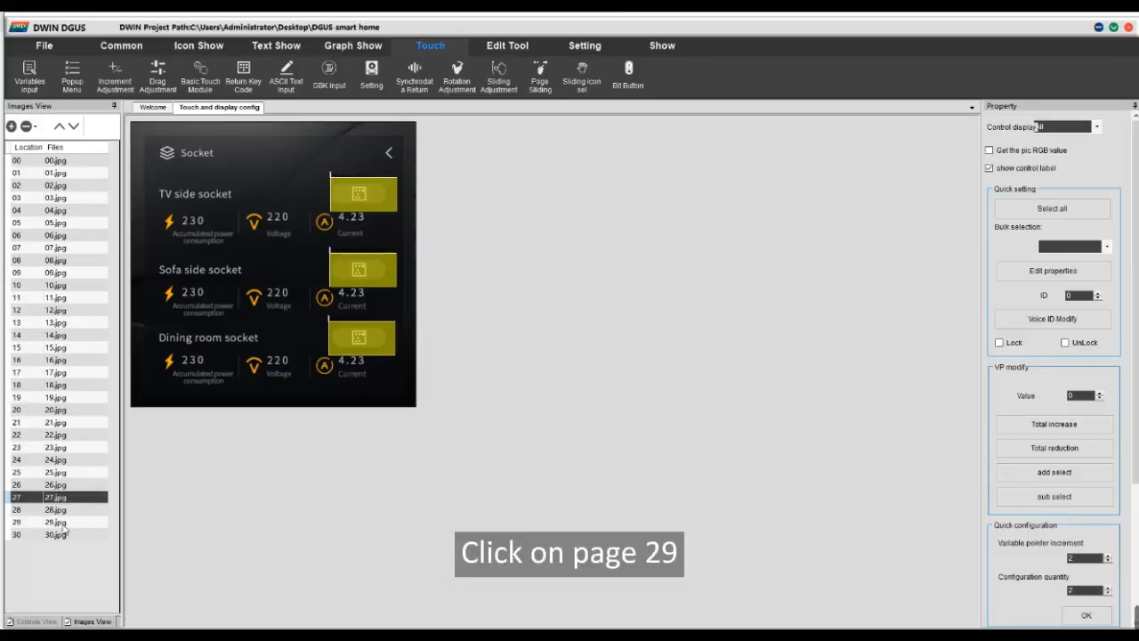
On page 29, place a variable icon about 79 by 26 in the WIFI row and set its VP address to 1120.
click(62, 525)
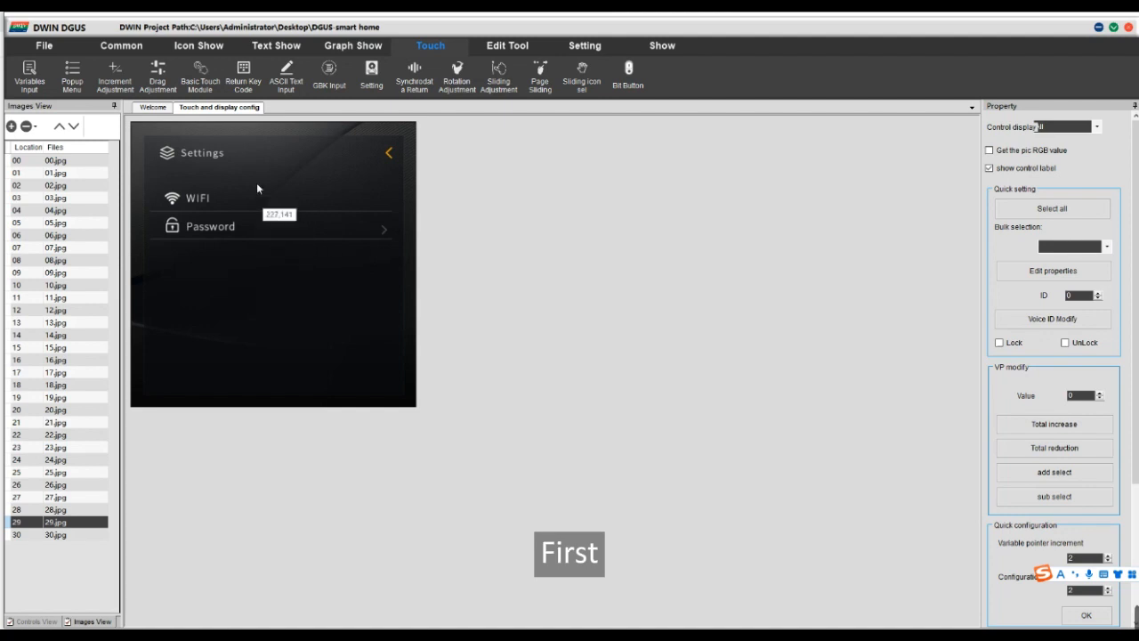
click(204, 49)
click(28, 75)
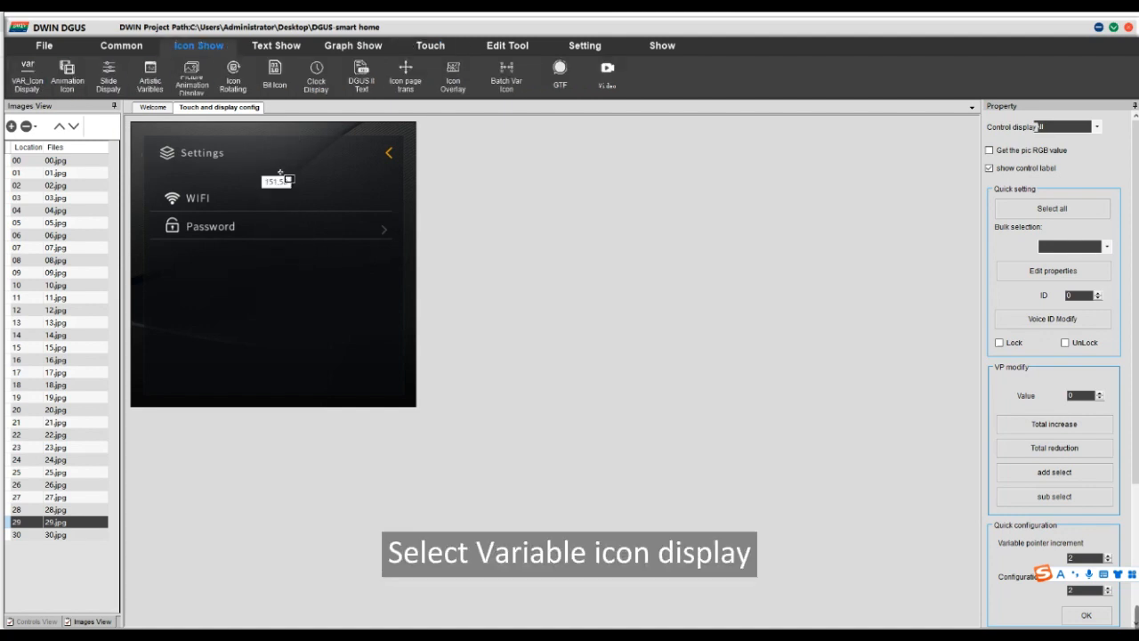
drag(353, 193, 398, 208)
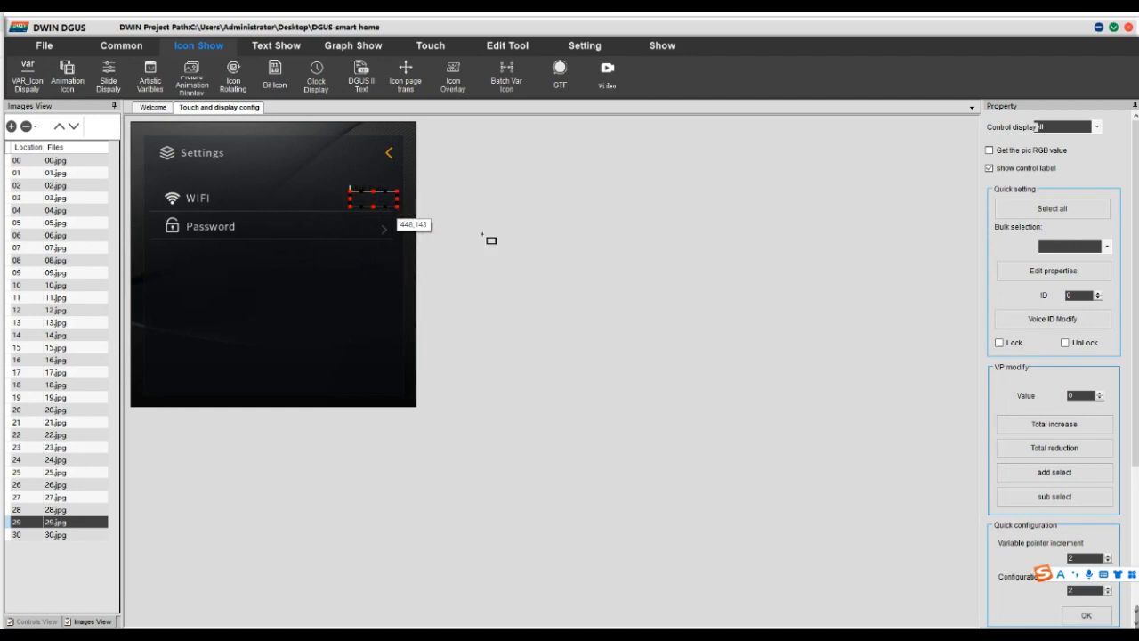
double_click(1046, 199)
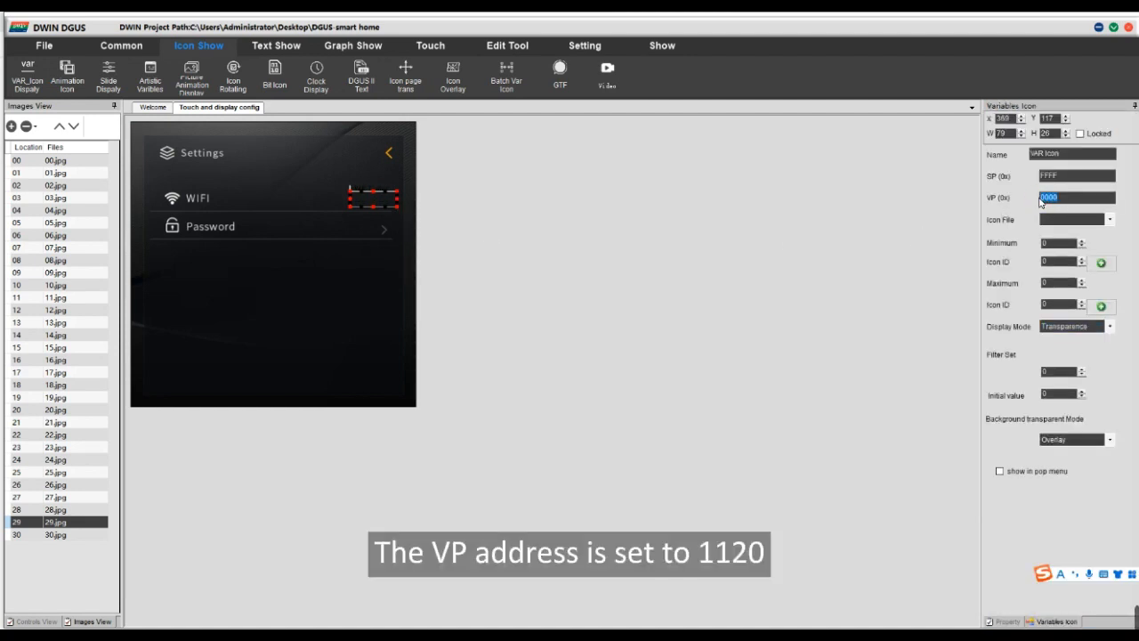
text(1120)
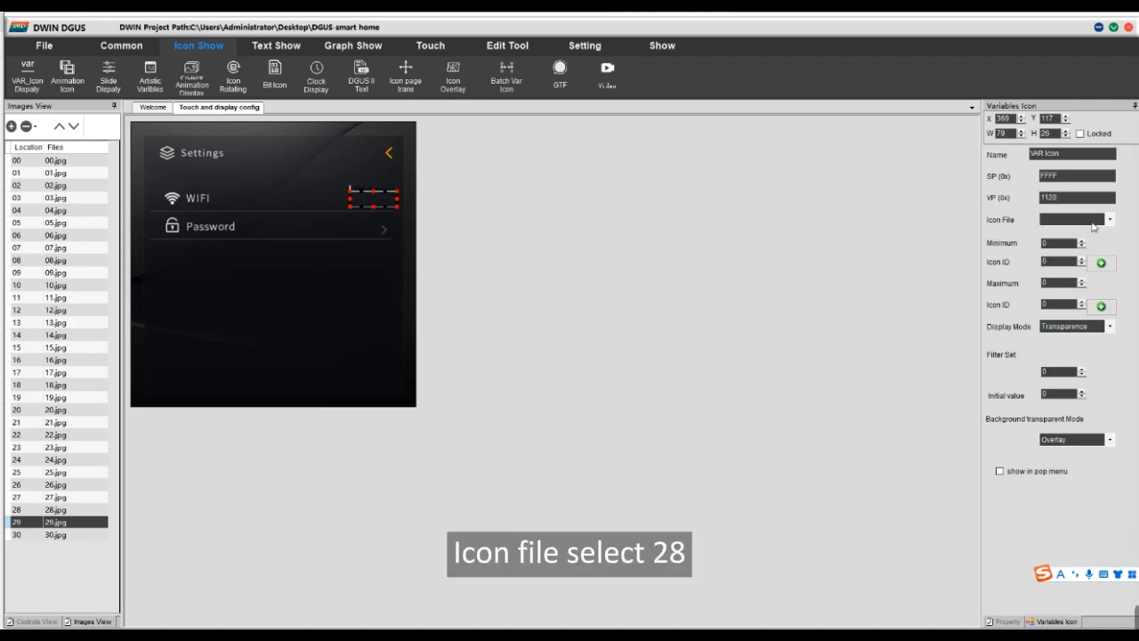
Set the WIFI icon's icon file to 28.icl and check its icons in the project's 28 folder.
click(1110, 219)
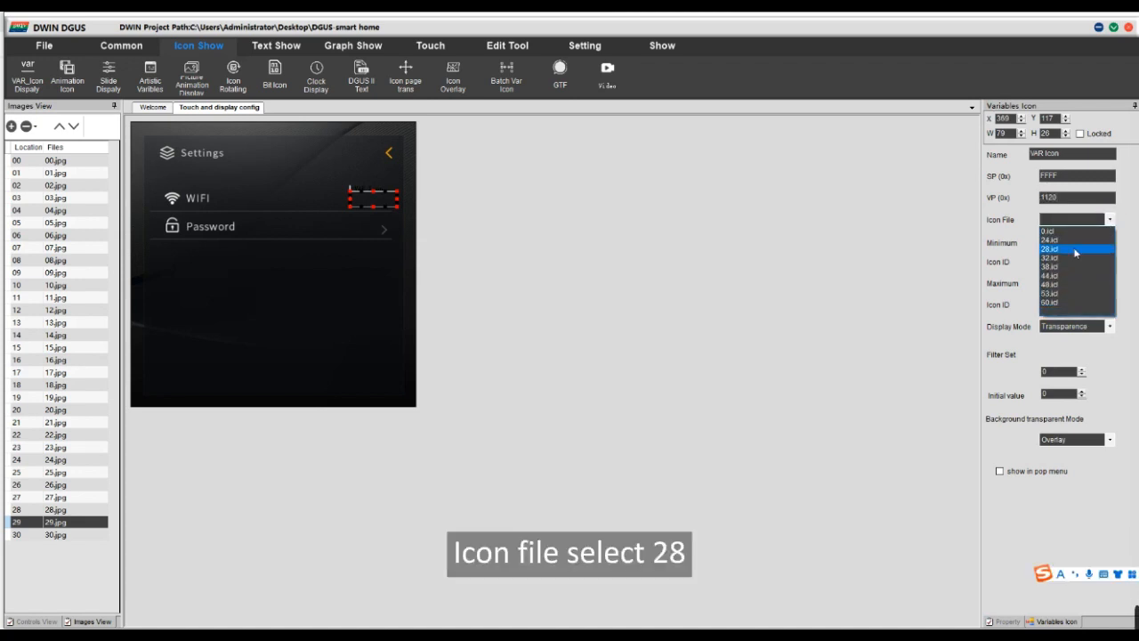
click(1077, 249)
mouse_move(226, 620)
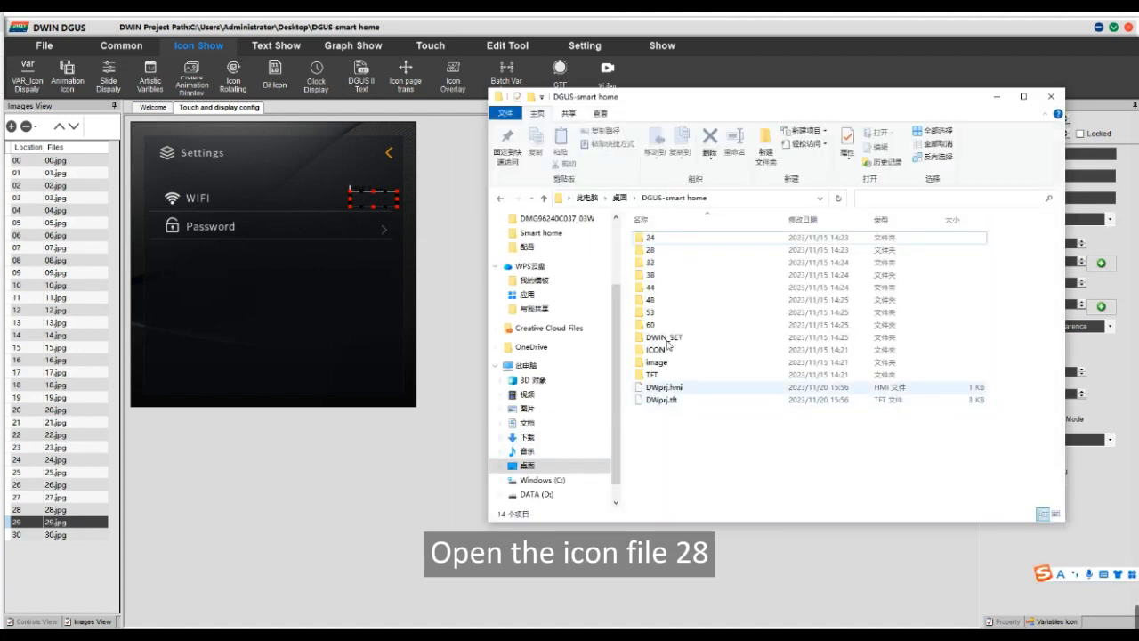
double_click(664, 254)
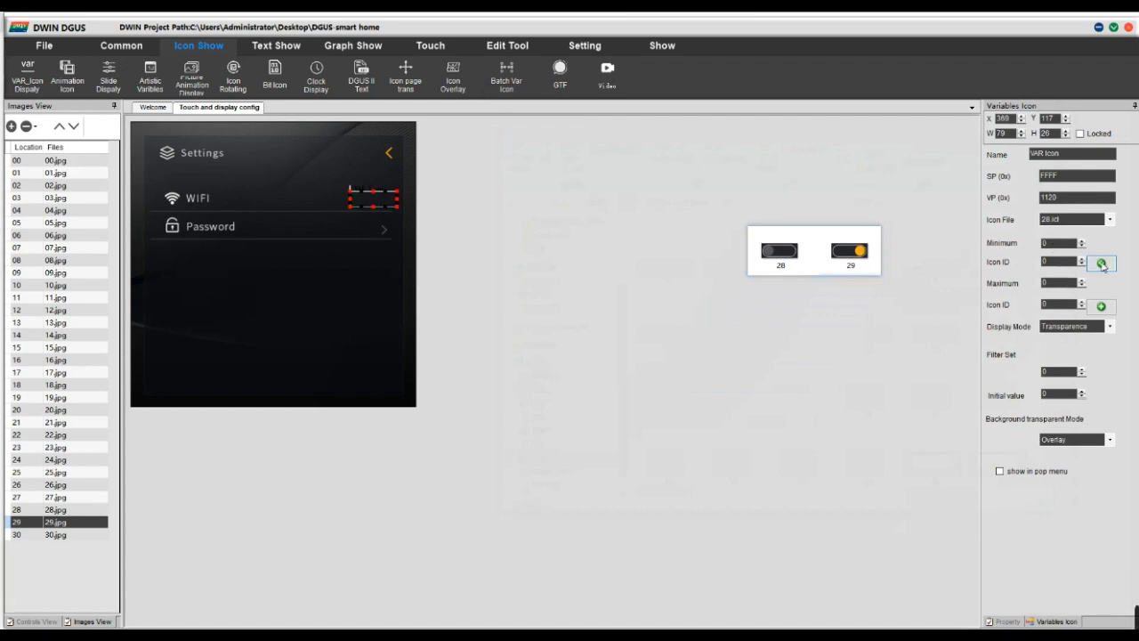
Assign icon 28 to the WIFI icon's minimum value, set the maximum to 1 and assign icon 29 to it.
click(1101, 262)
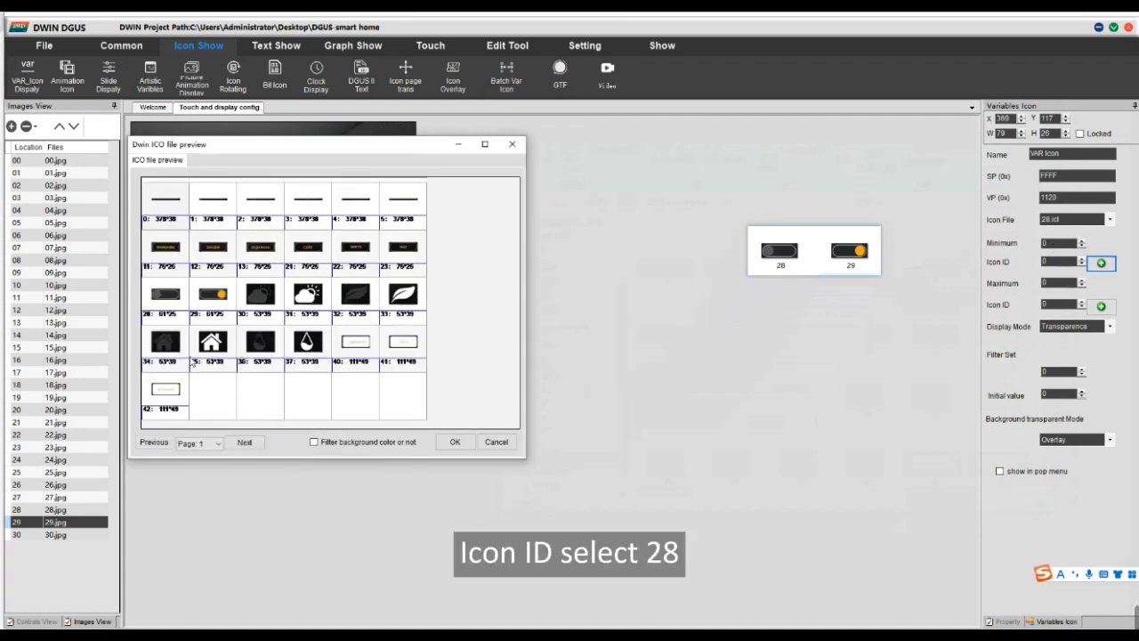
click(454, 443)
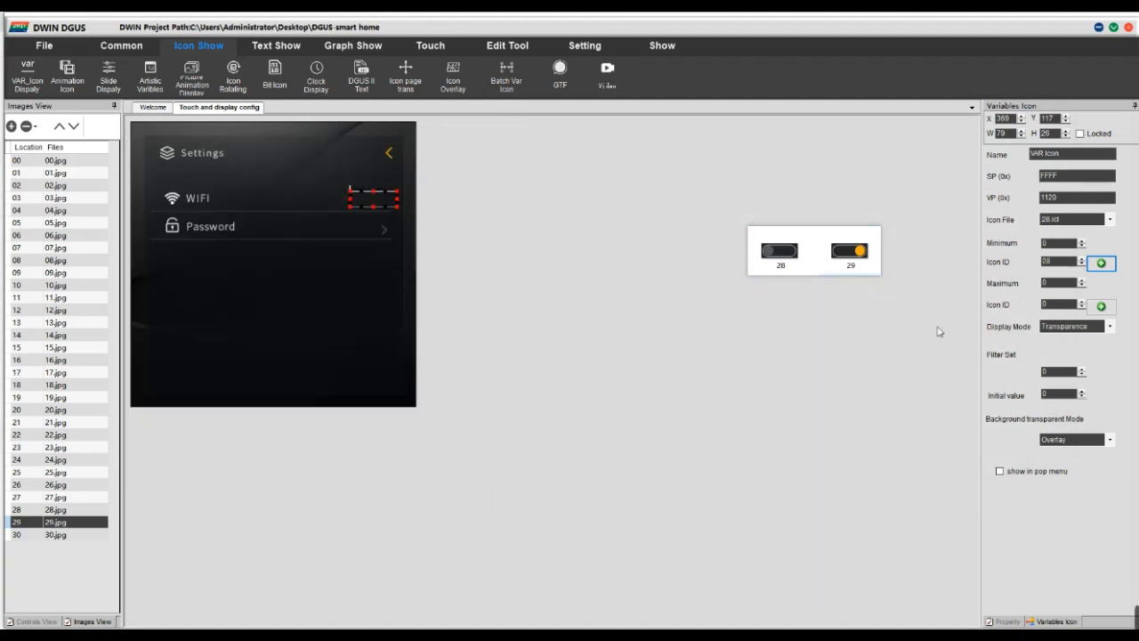
click(1048, 283)
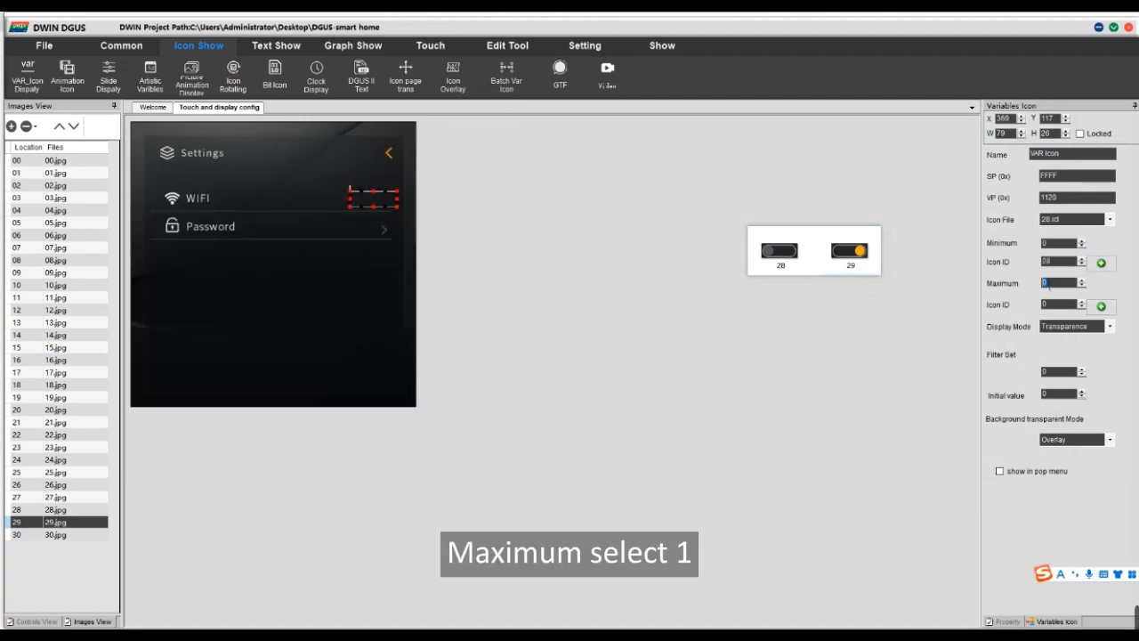
click(1101, 305)
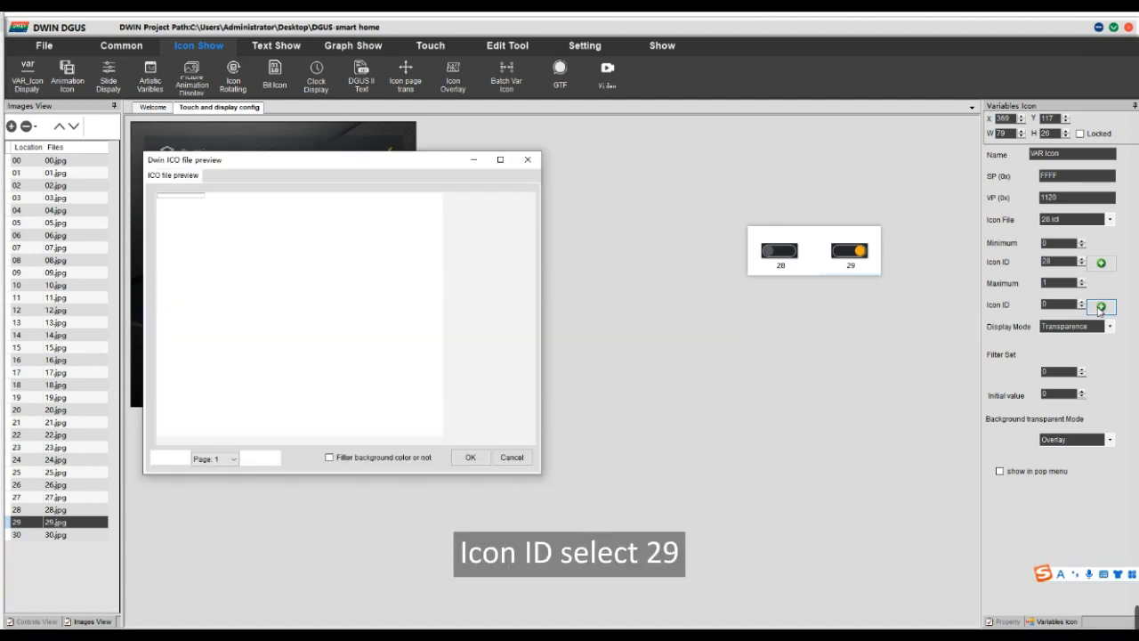
click(237, 305)
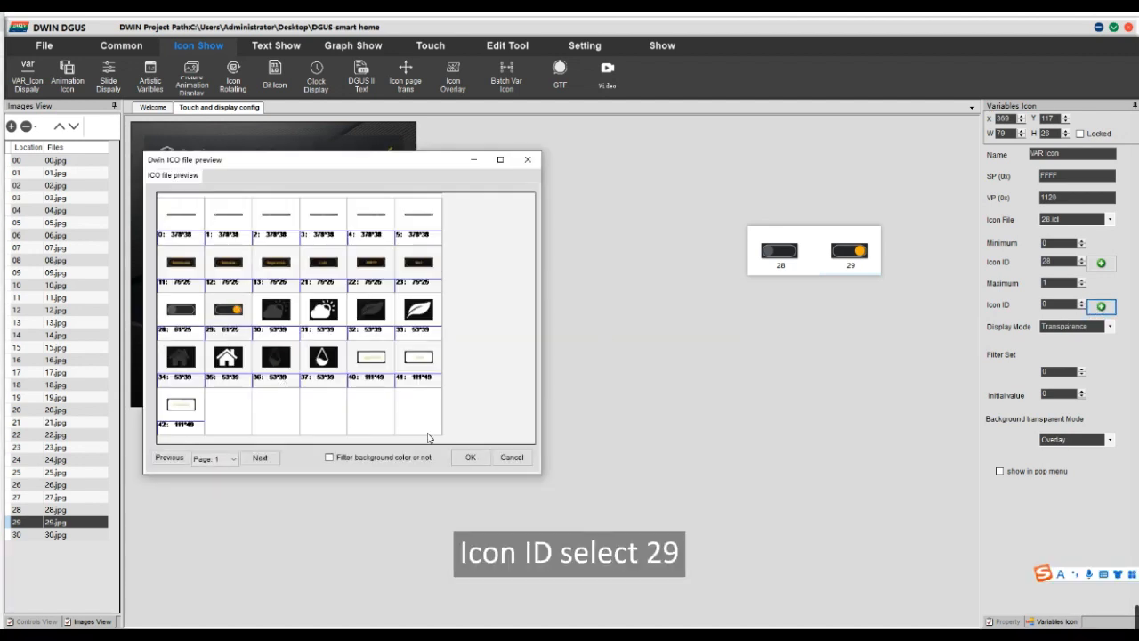
click(472, 457)
Set the WIFI icon's display mode to Show Background.
click(1109, 328)
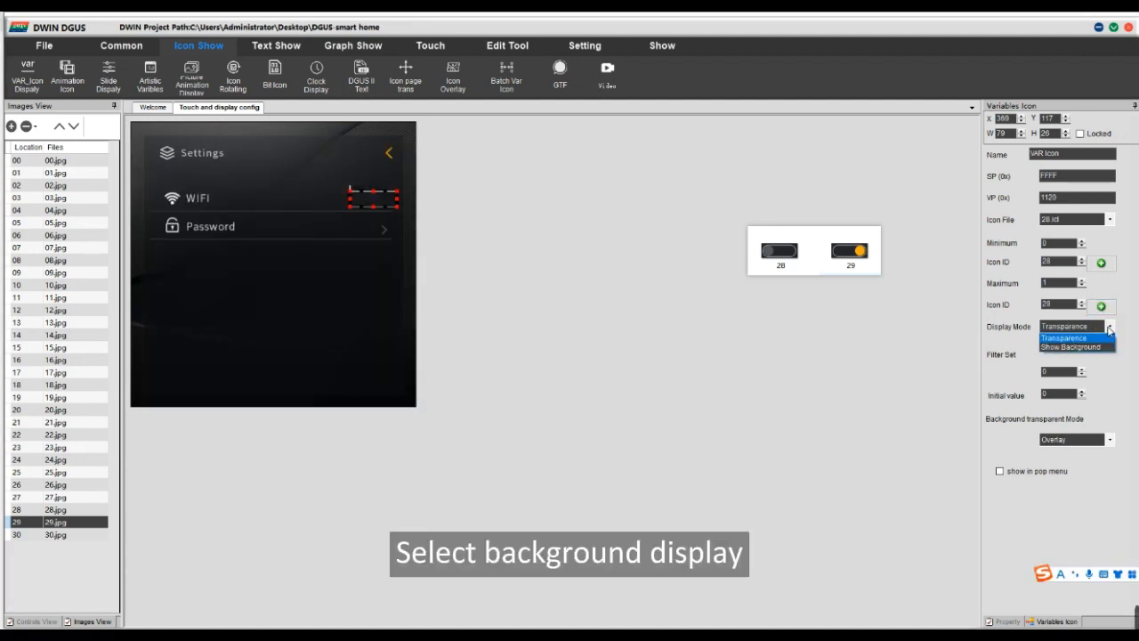
click(1081, 347)
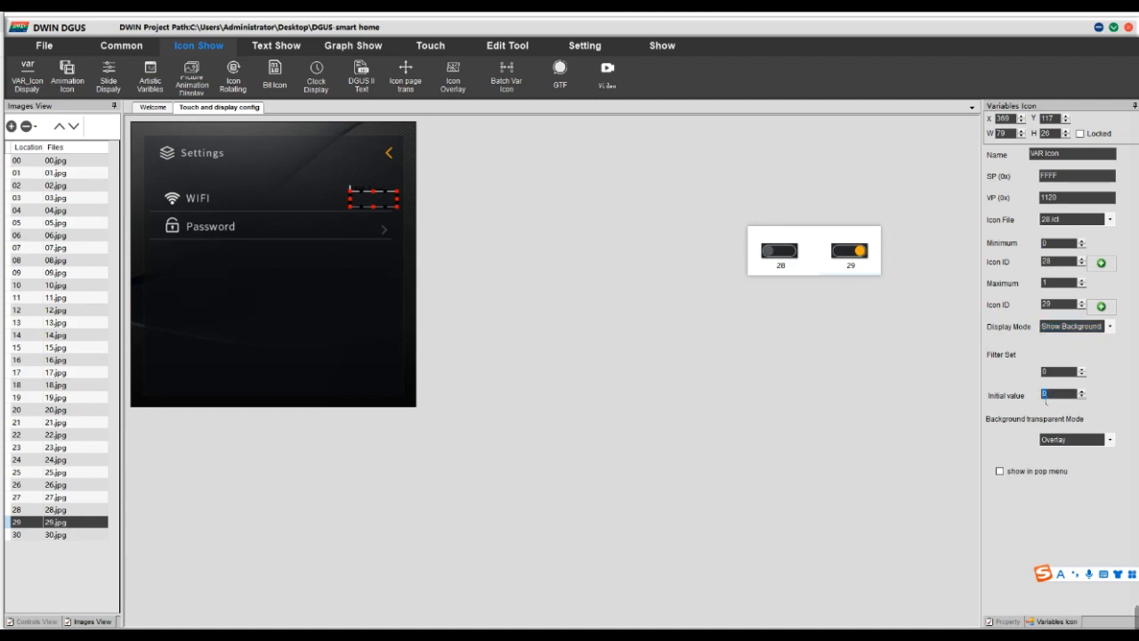
click(377, 302)
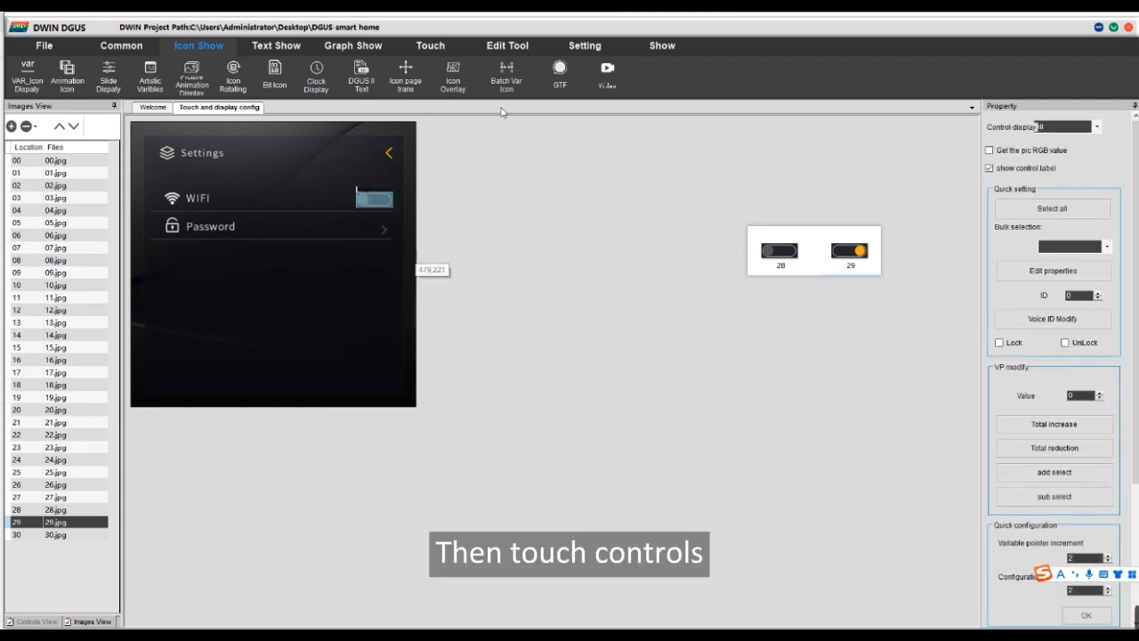
Draw an increment adjustment touch area about 109 by 51 over the WIFI switch and set its VP address to 1120.
click(436, 46)
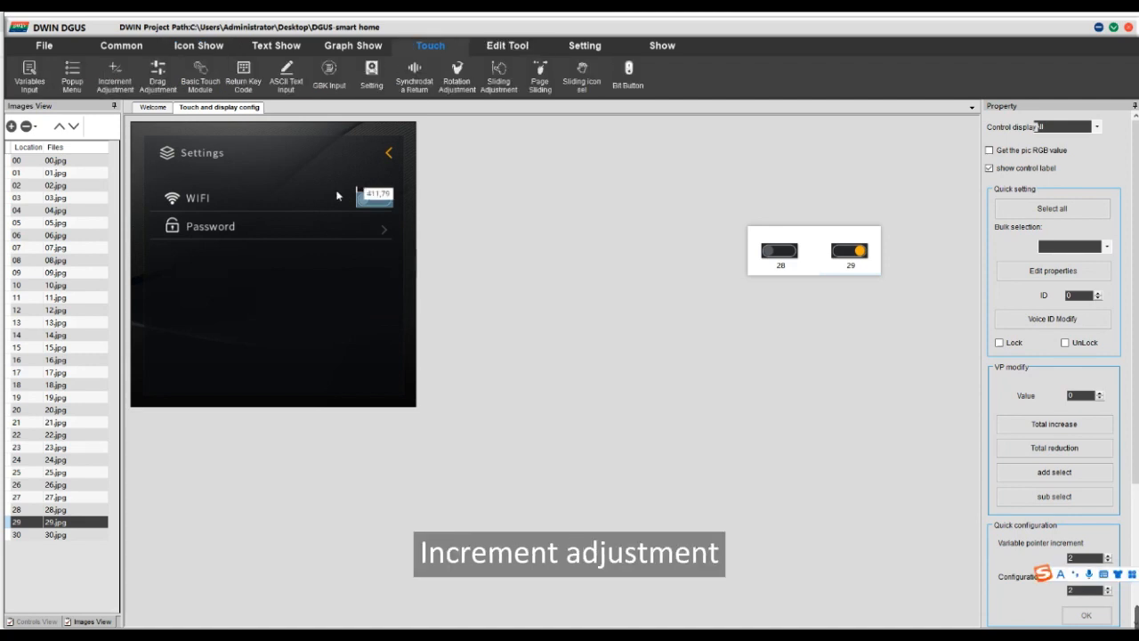
click(110, 79)
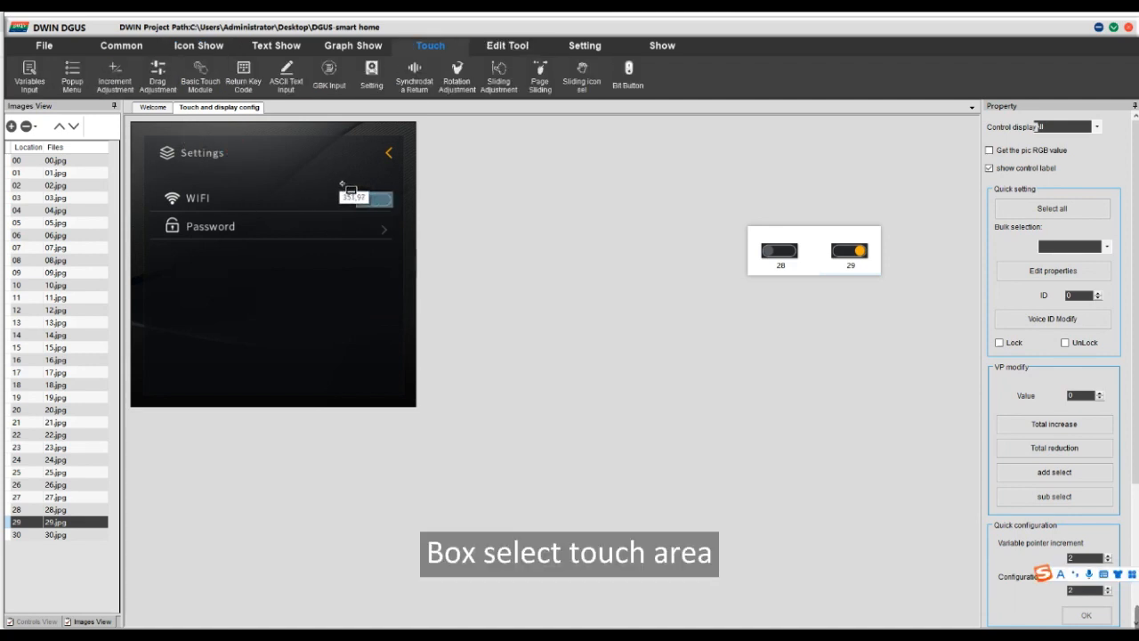
mouse_move(340, 180)
mouse_down()
mouse_move(371, 212)
mouse_move(405, 210)
mouse_up()
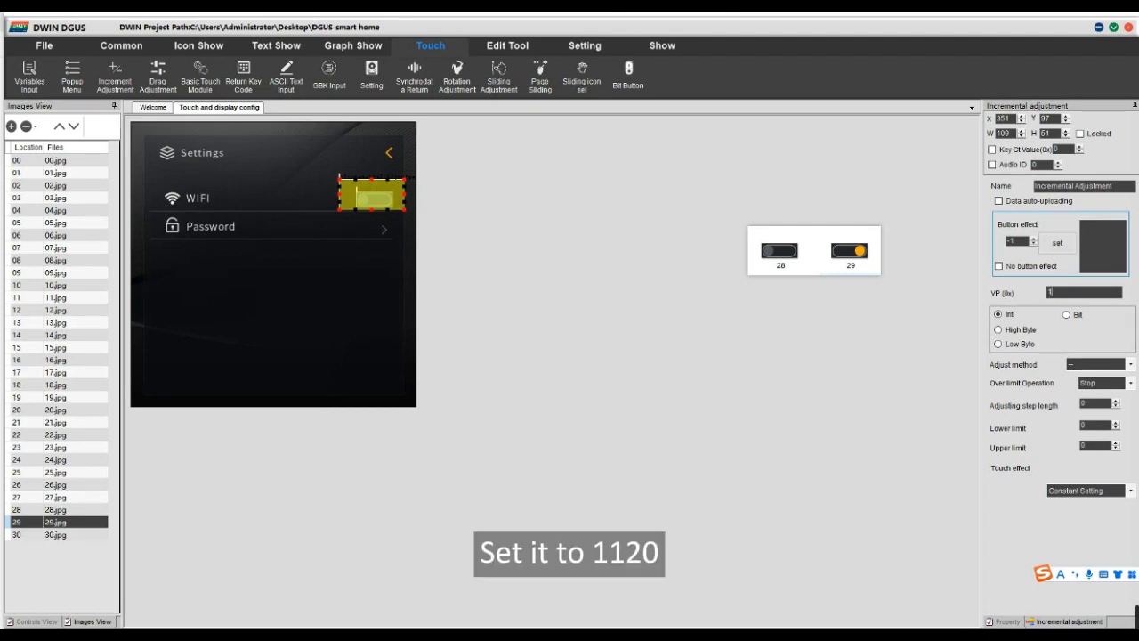
text(0)
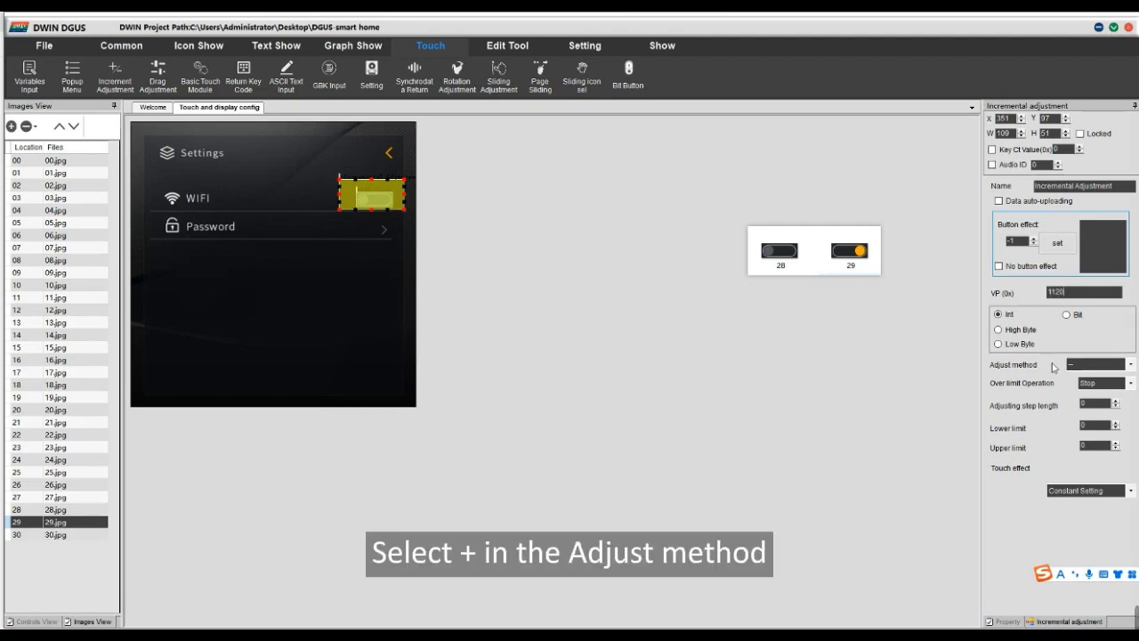
Set the WIFI touch area's adjust method to ++, over limit operation to Cycle and adjusting step length to 1.
click(1131, 365)
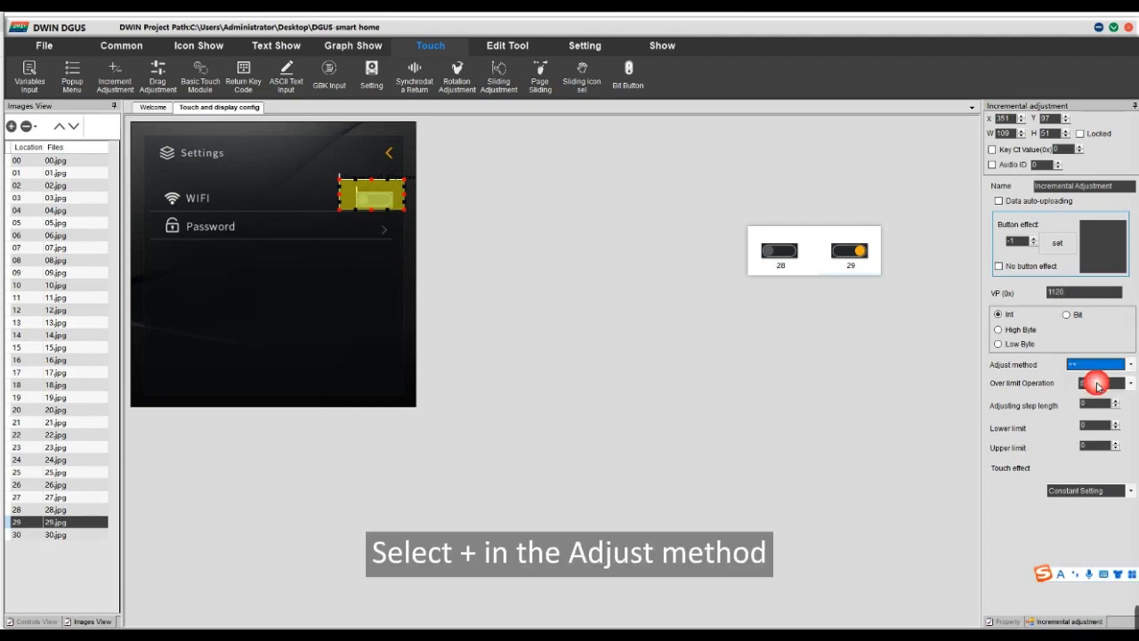
click(1098, 383)
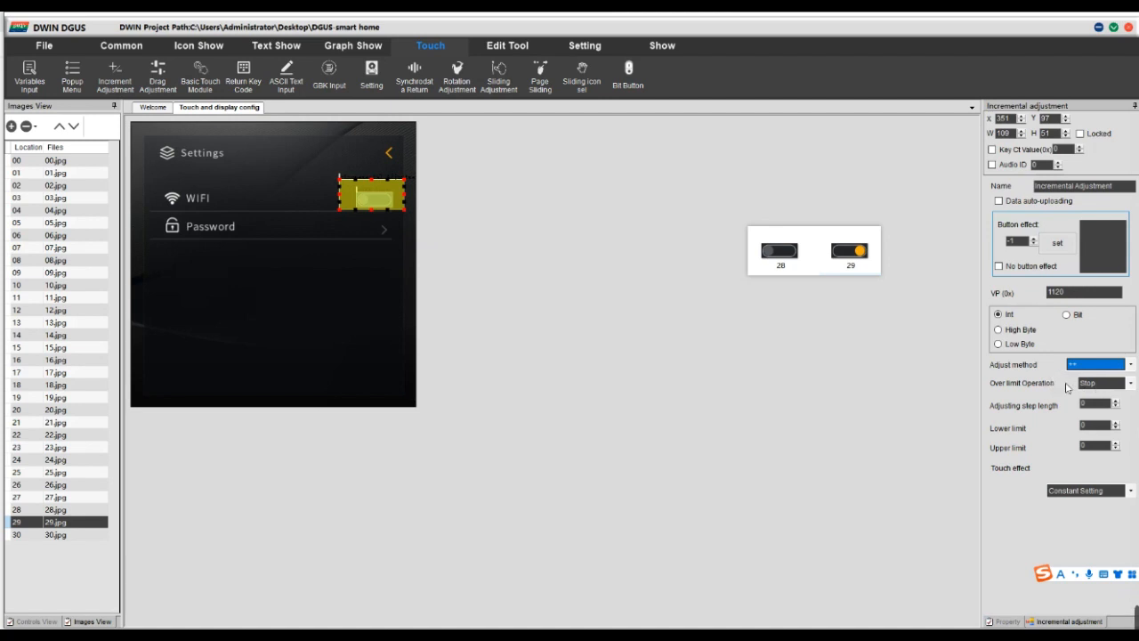
click(1129, 383)
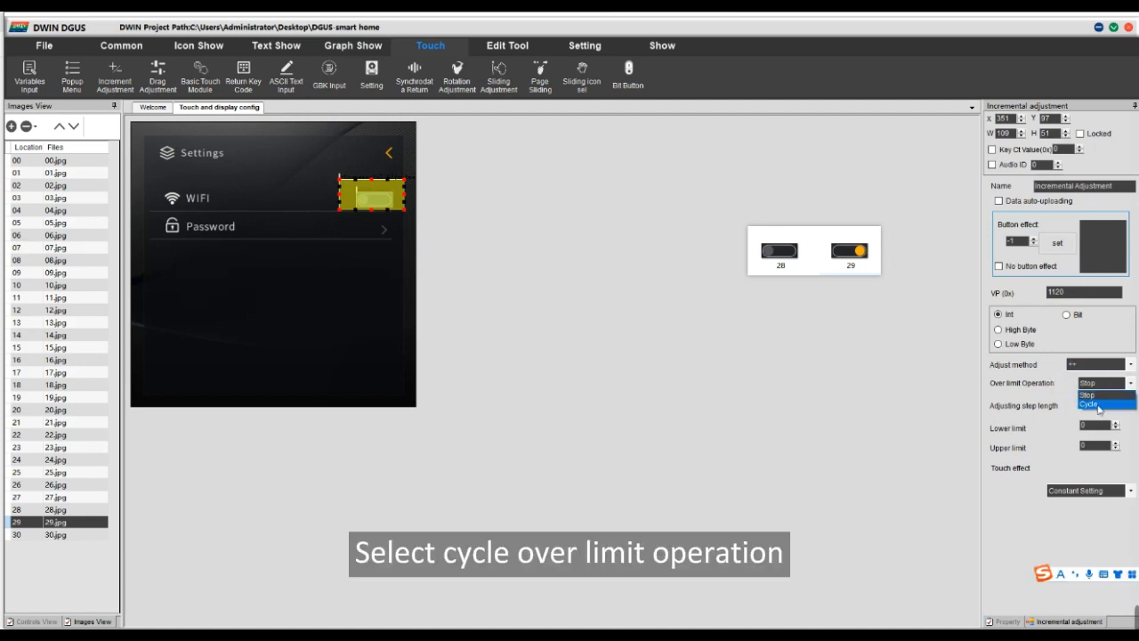
click(1096, 401)
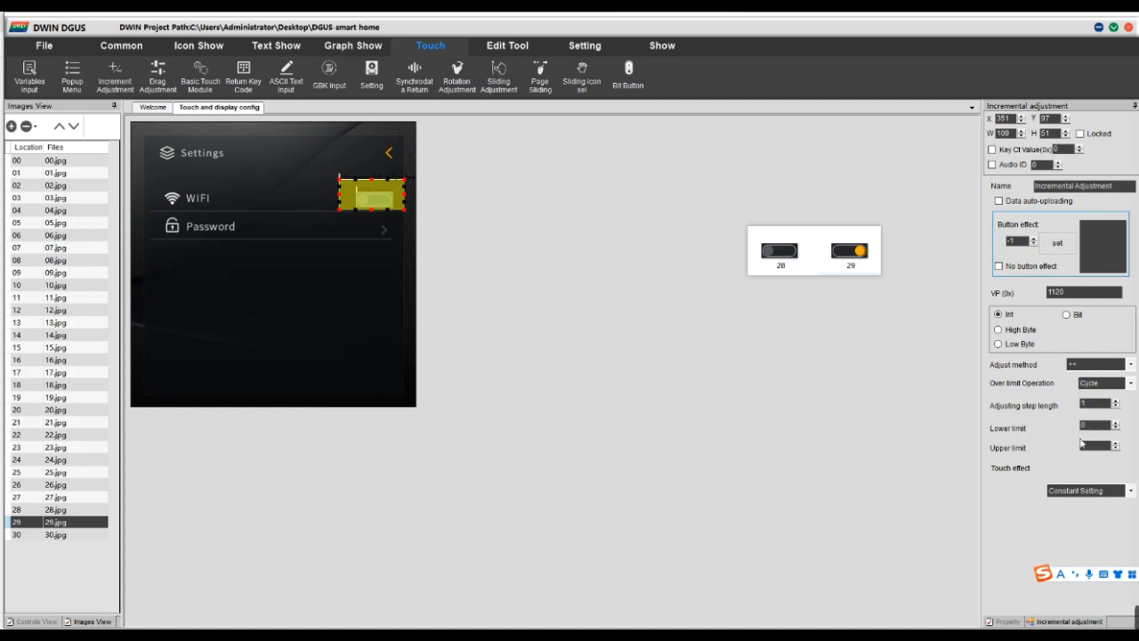
Set the WIFI touch area's upper limit to 1 and its touch effect to Disposable Setting.
click(1089, 449)
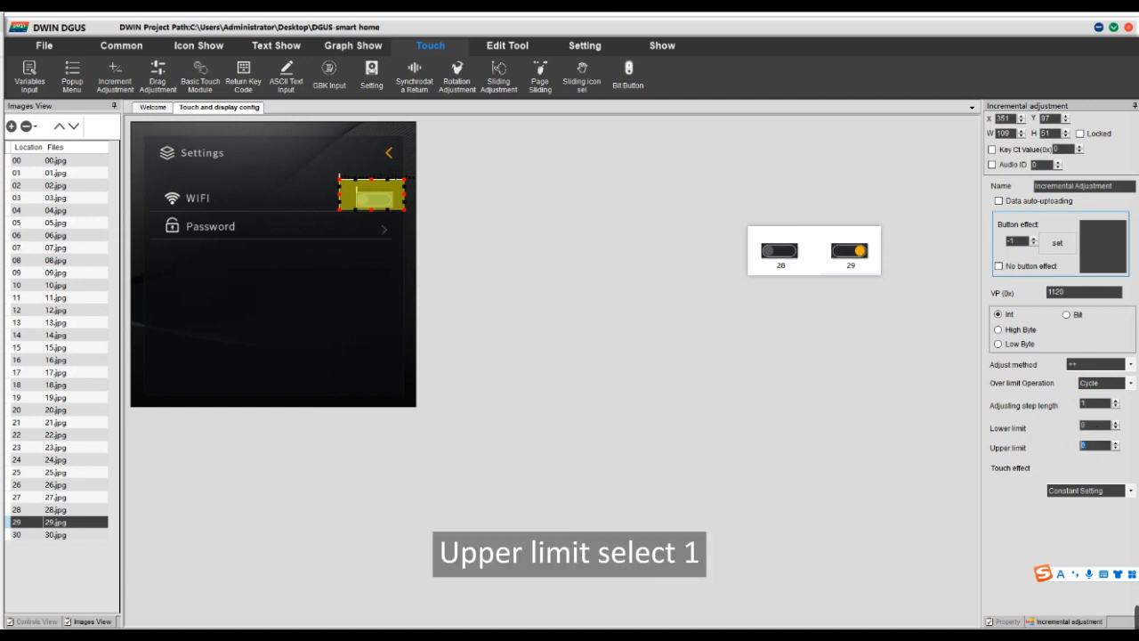
text(1)
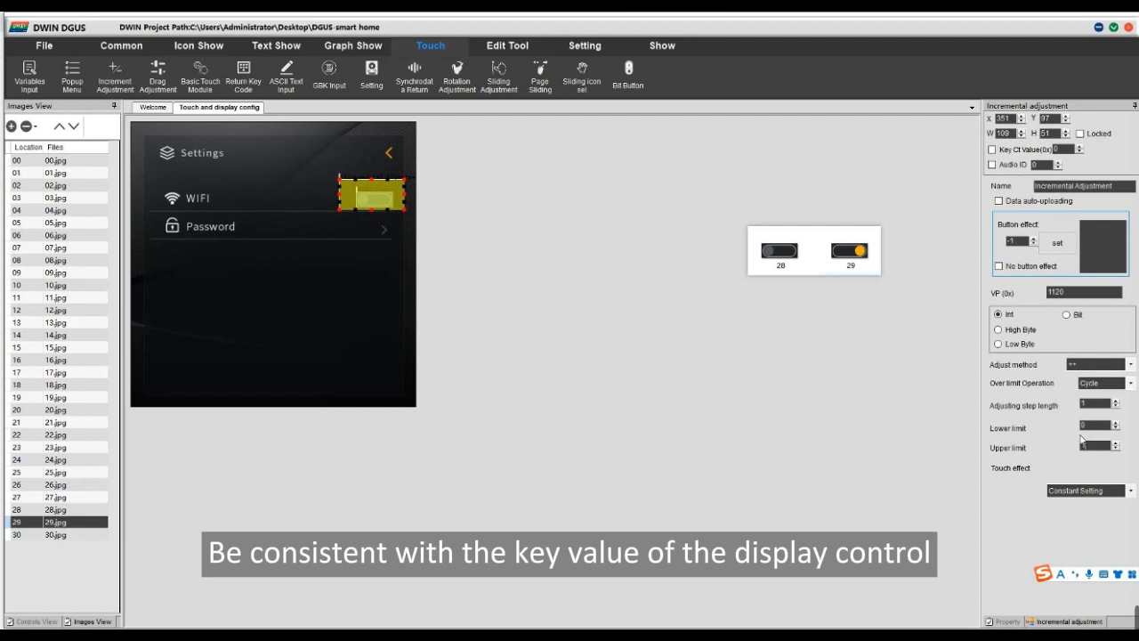
click(1129, 491)
click(1101, 512)
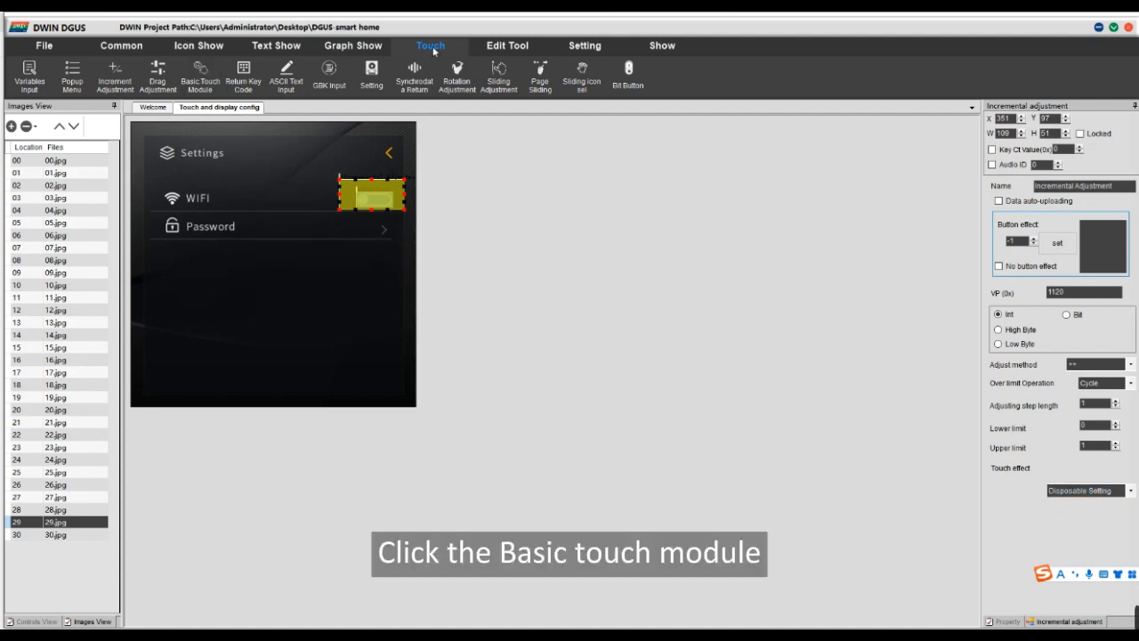
Add a basic touch area about 40 by 49 over the Password row's arrow and set its button effect to page 30.
click(202, 77)
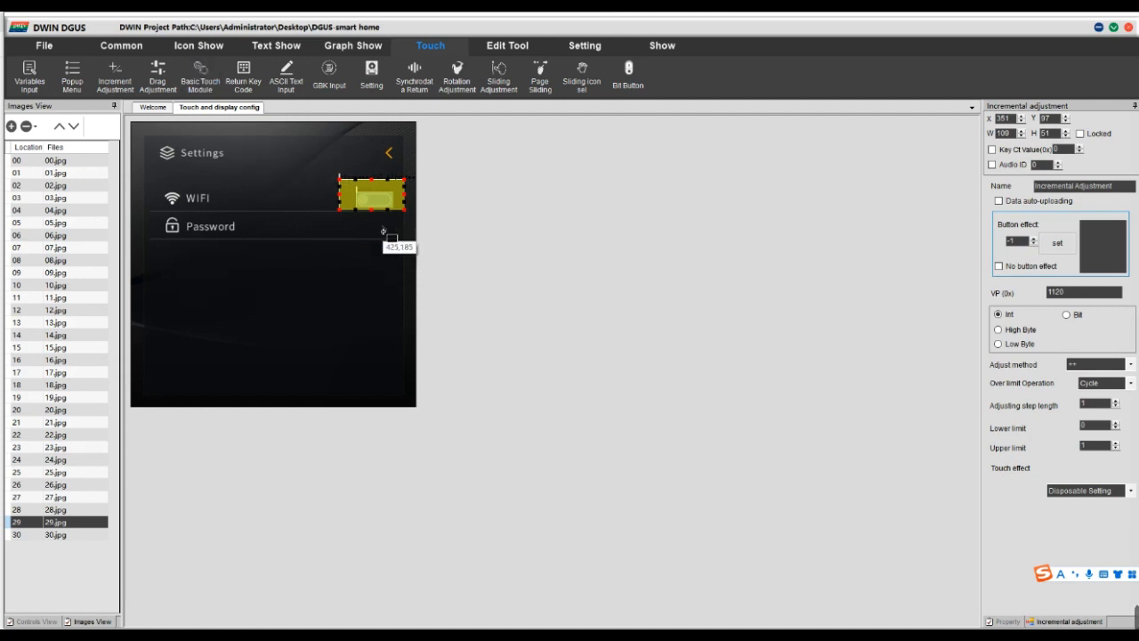
drag(371, 214, 398, 249)
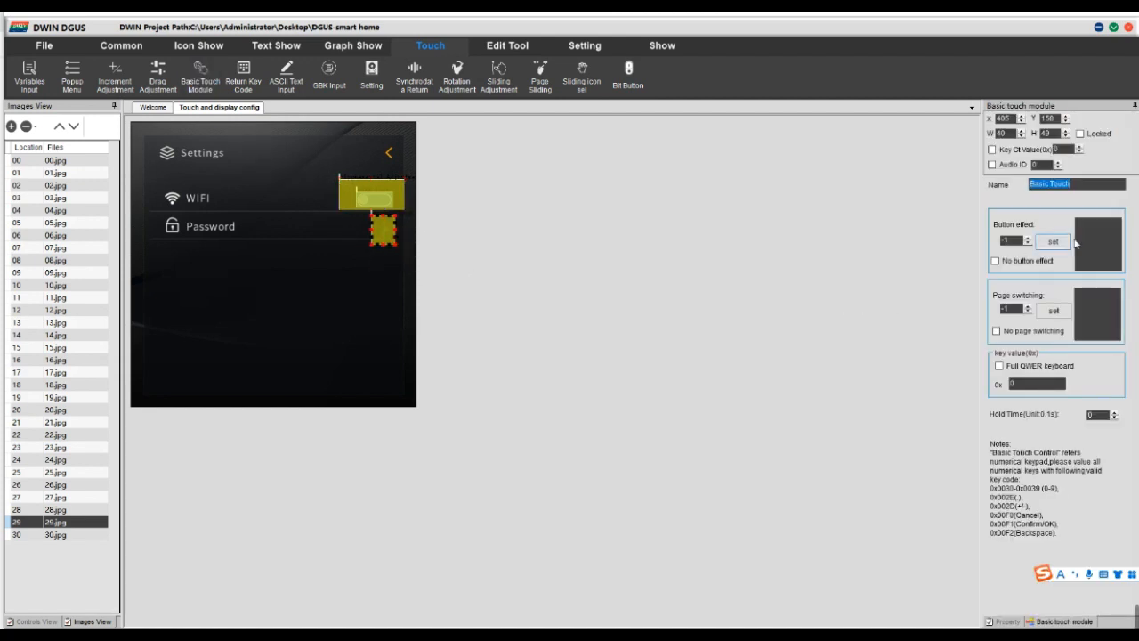
click(1052, 242)
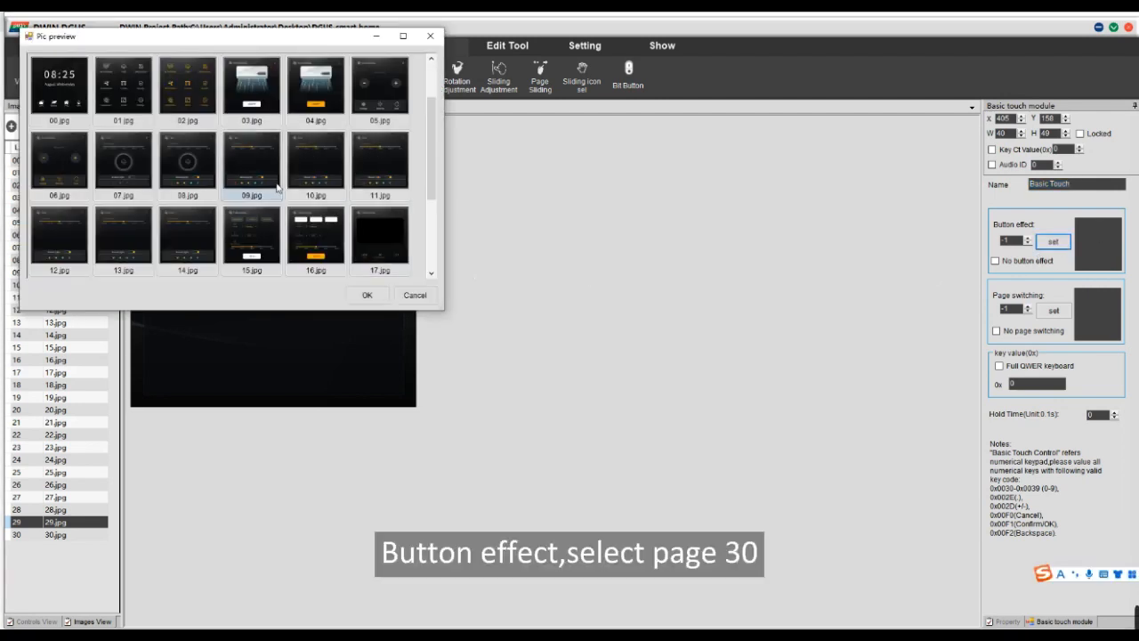
scroll(160, 239, down, 3)
click(125, 276)
click(367, 296)
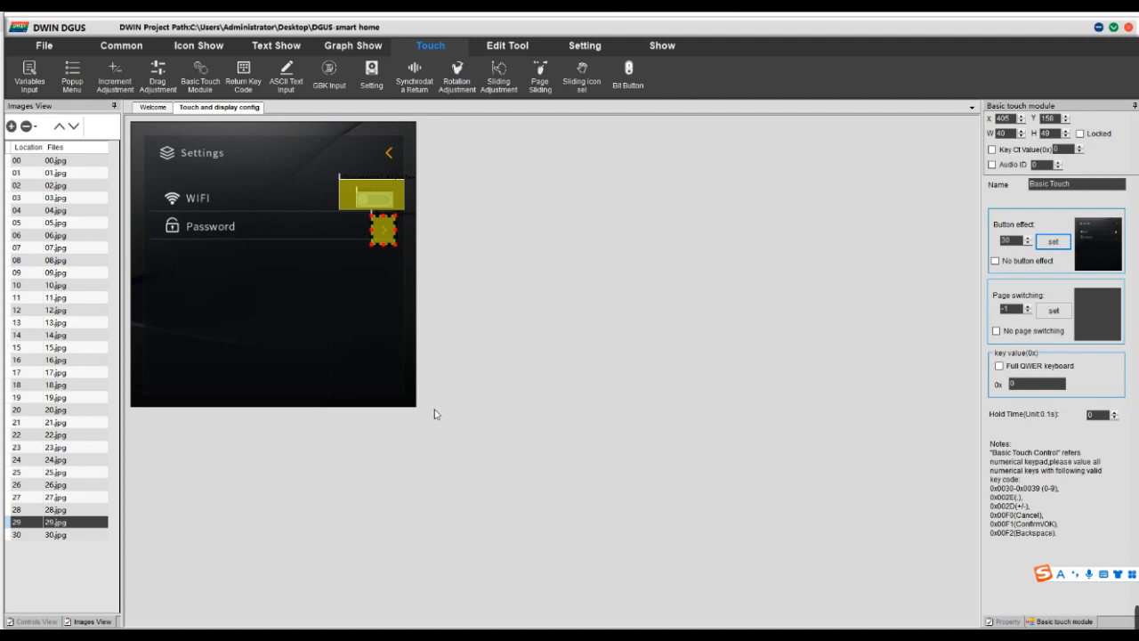
click(297, 393)
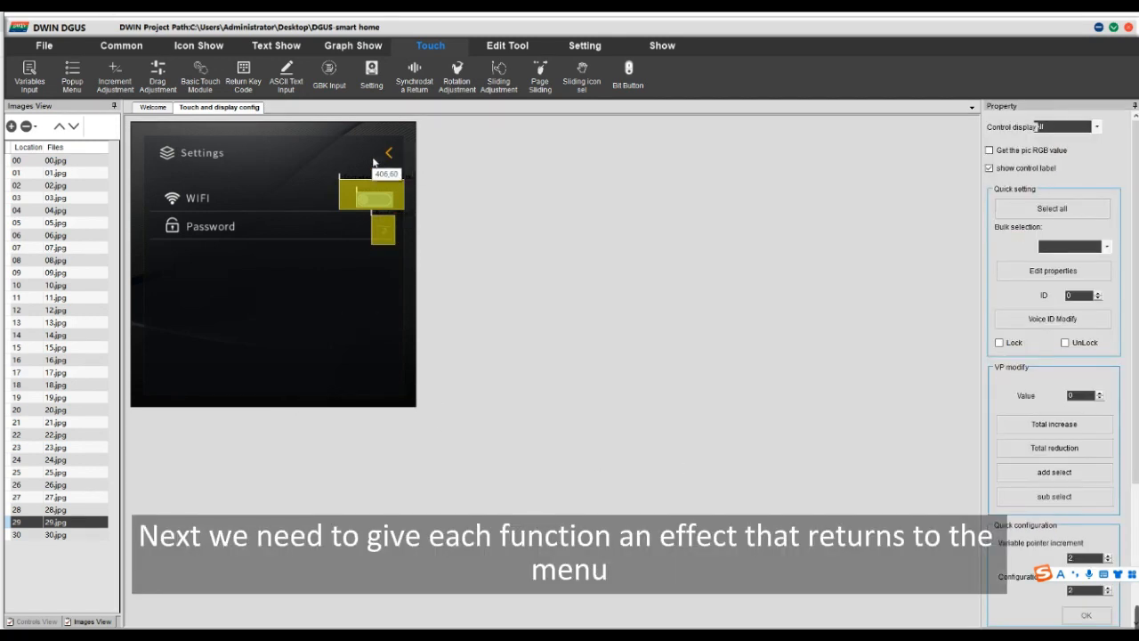
On page 3, add a basic touch area about 74 by 79 over the back arrow, with button effect page 4 and page switching to page 1.
click(53, 198)
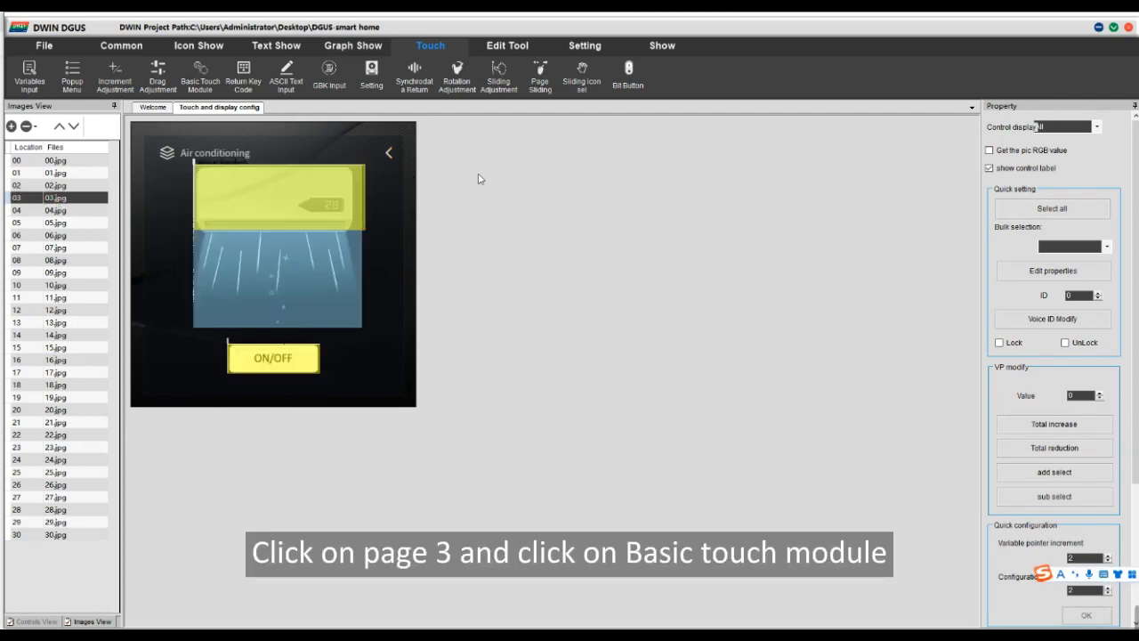
click(201, 76)
drag(372, 123, 431, 180)
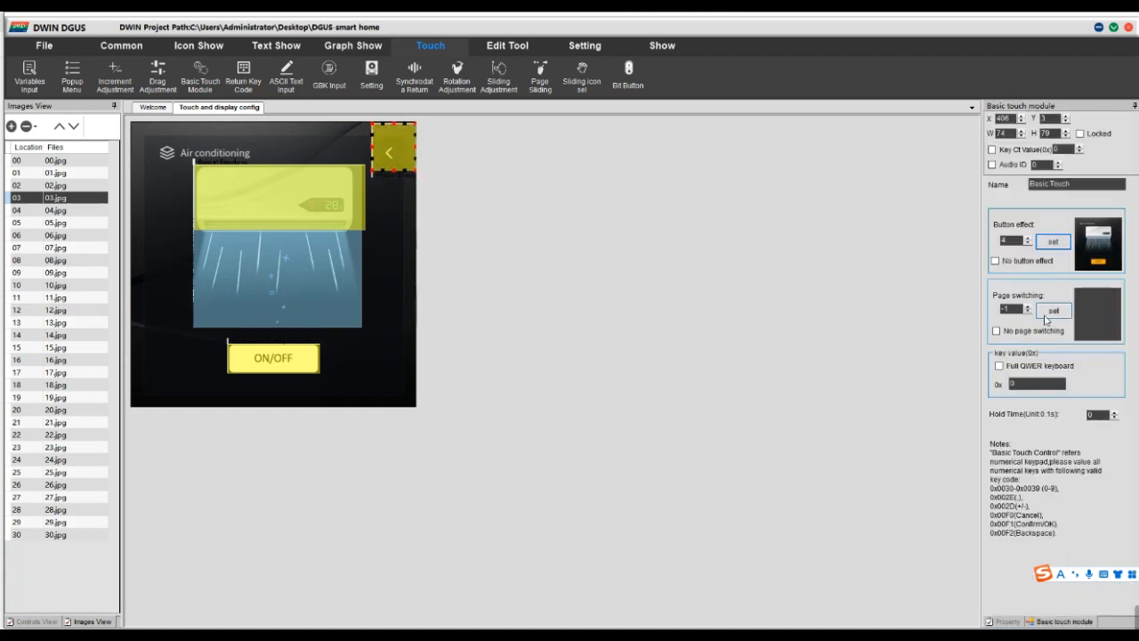
click(1049, 313)
click(156, 143)
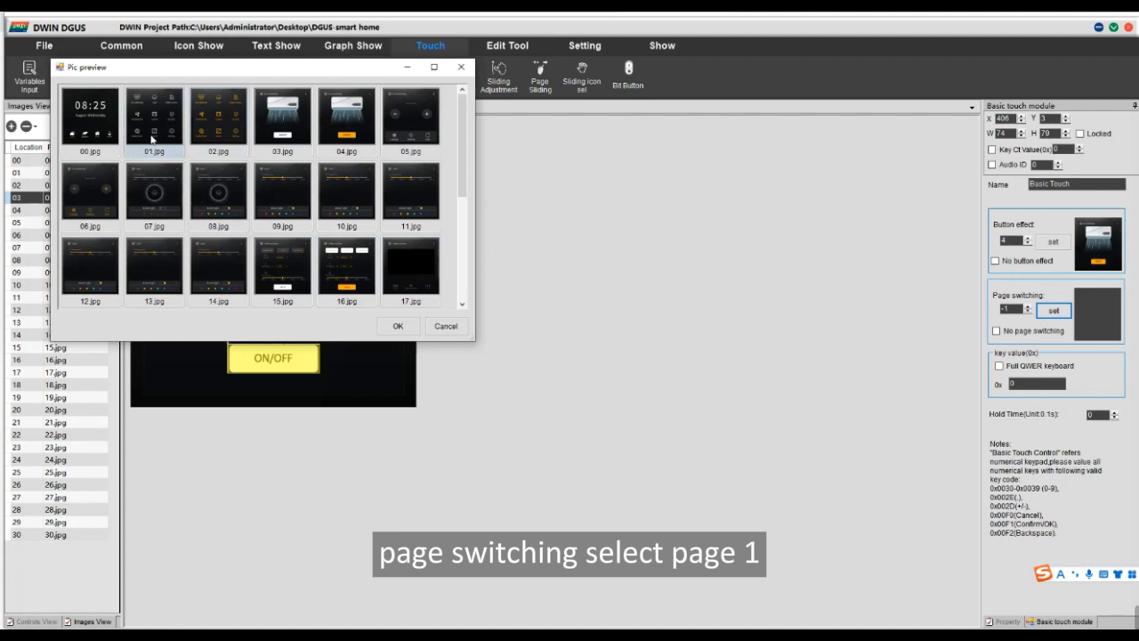
click(398, 327)
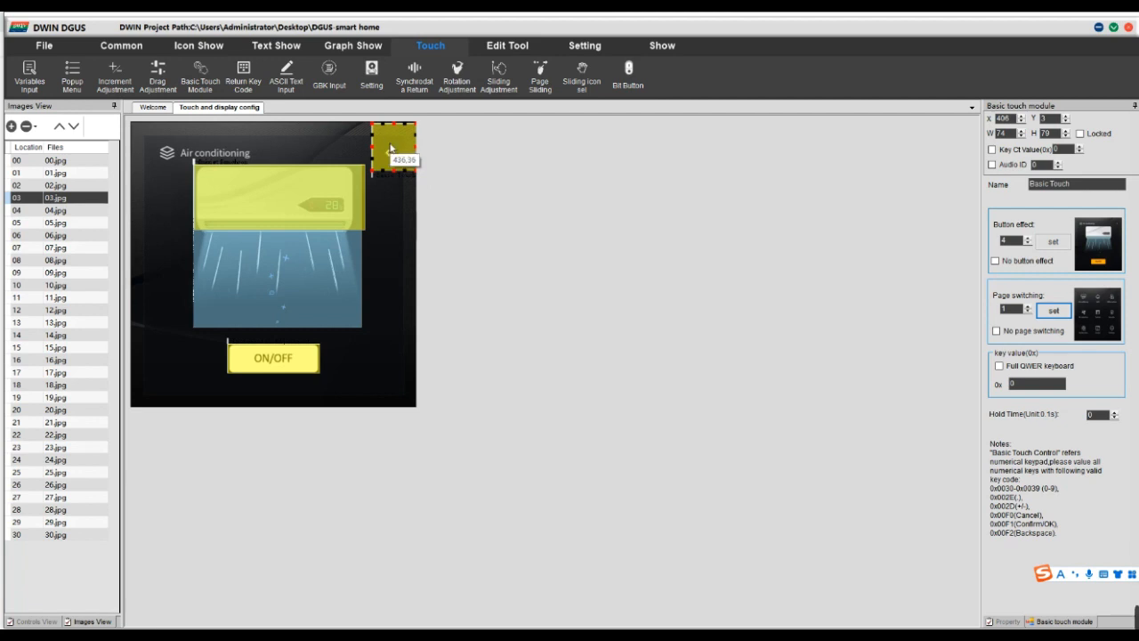
Copy page 3's back-arrow touch area and paste it over the back arrow on each Light page, 7 to 14.
click(71, 210)
click(71, 223)
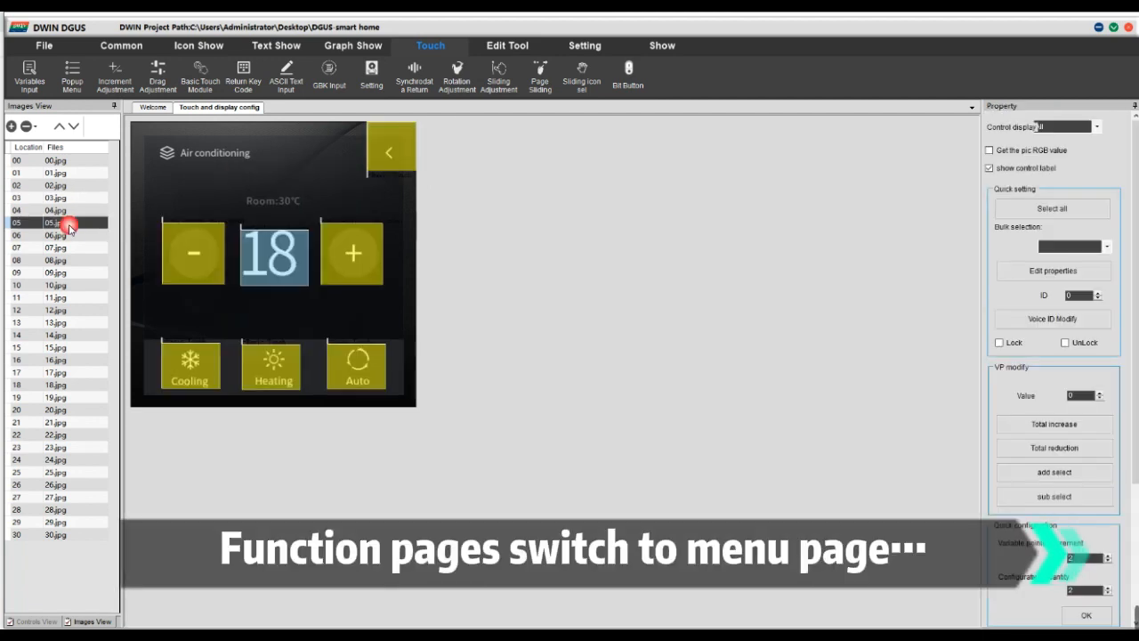
click(69, 235)
click(68, 247)
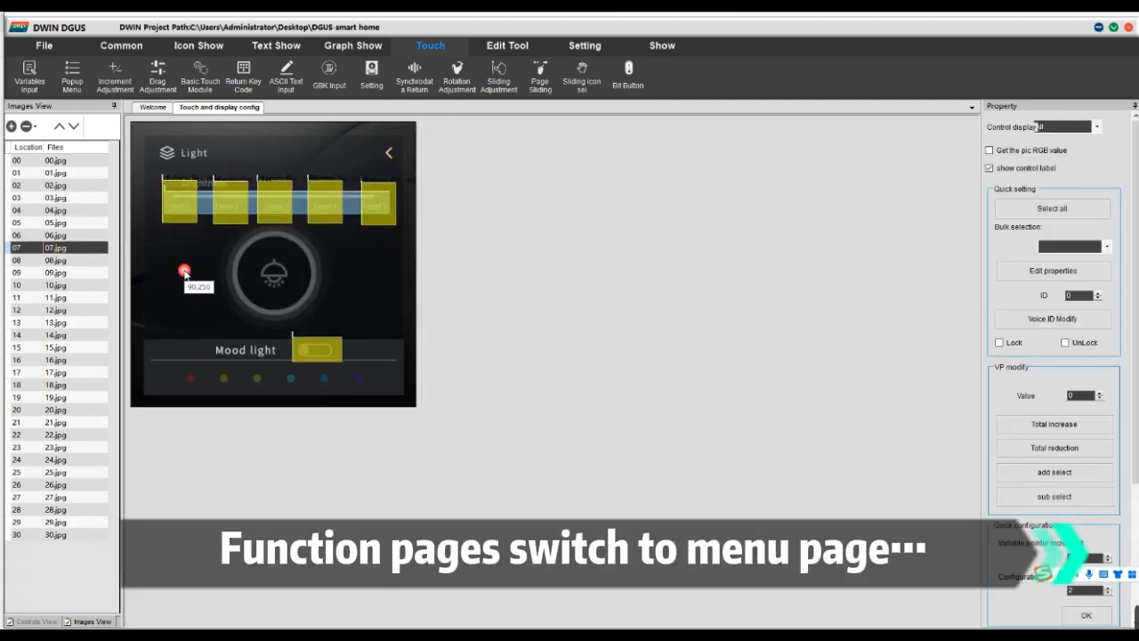
click(91, 264)
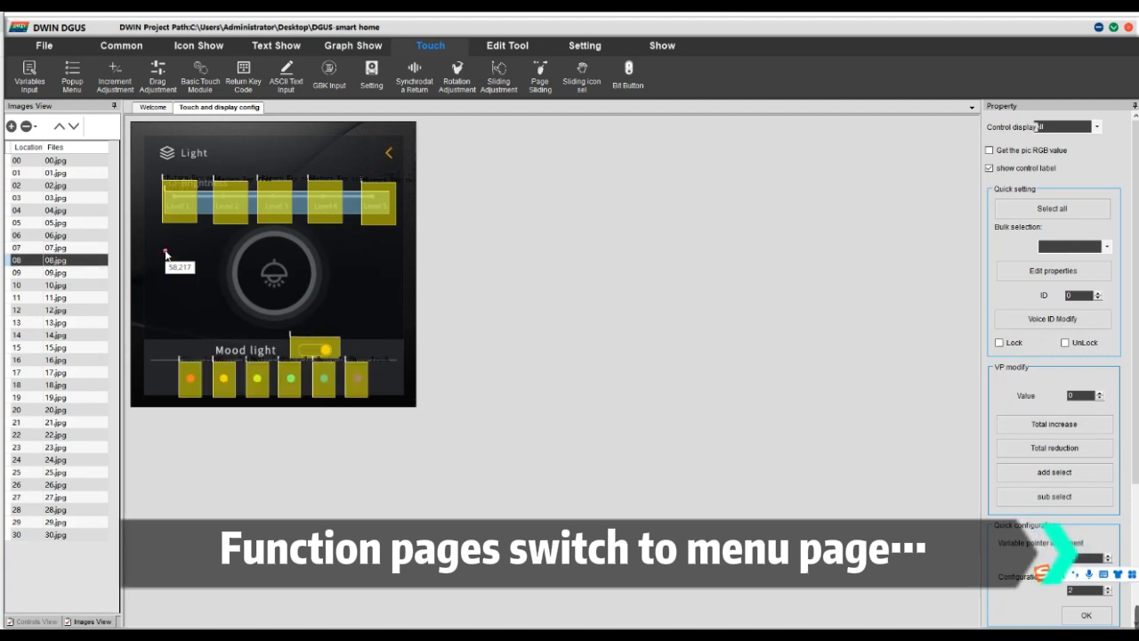
click(84, 273)
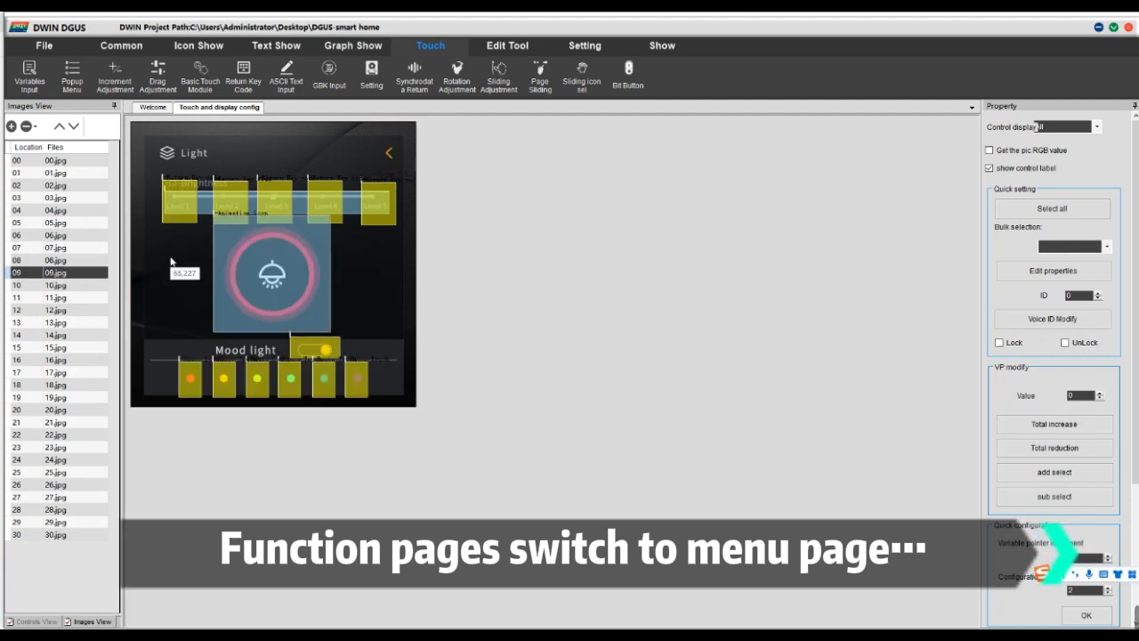
click(104, 285)
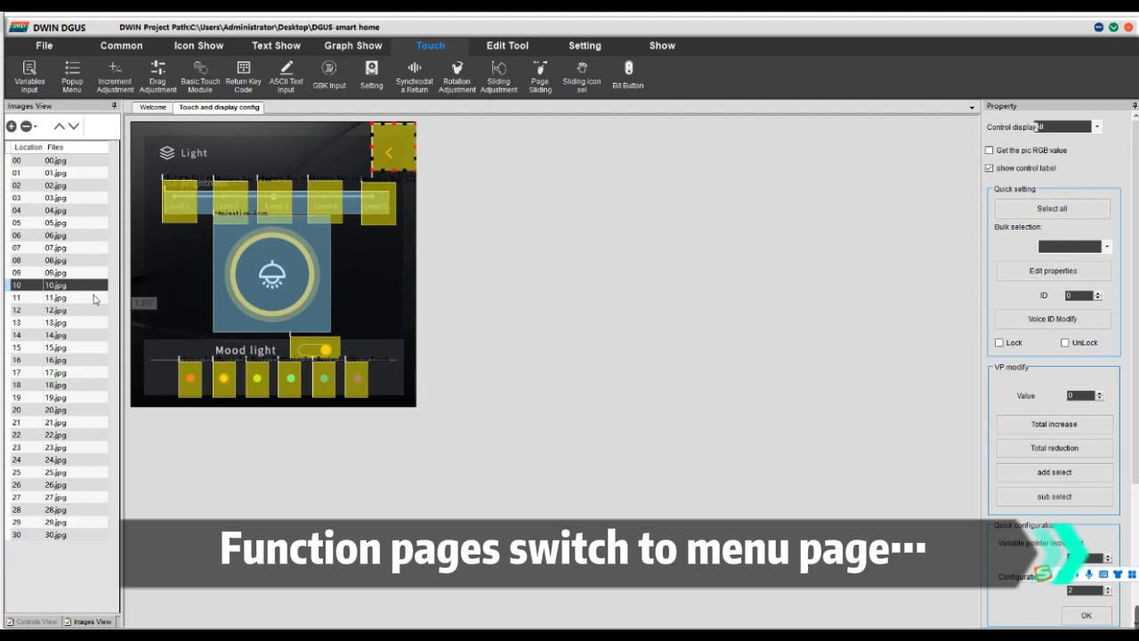
click(93, 297)
click(80, 313)
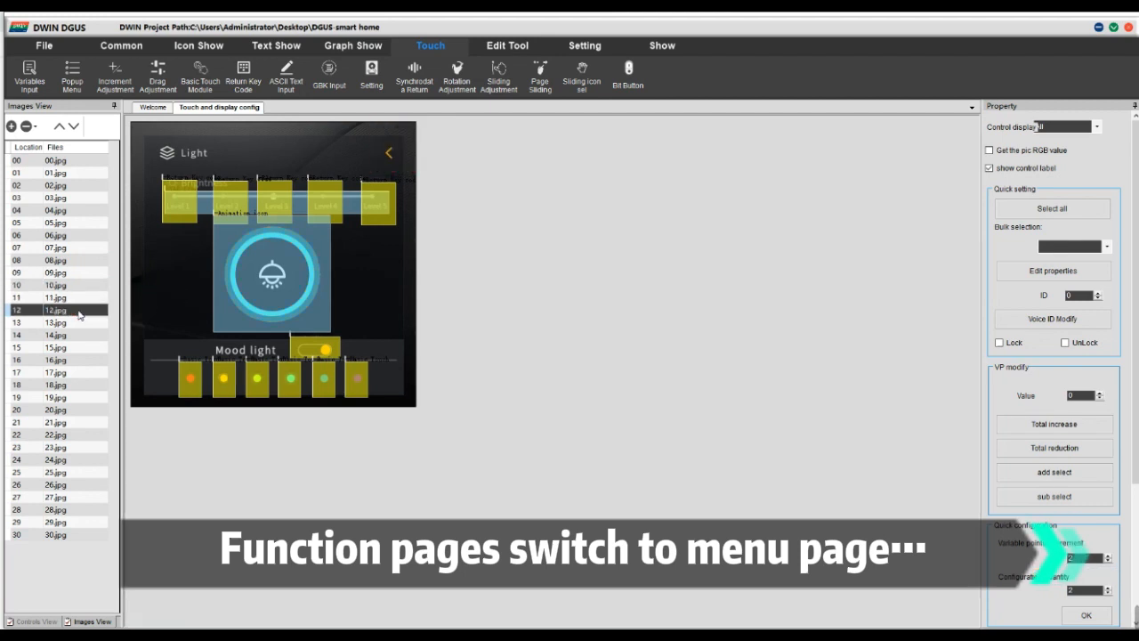
click(79, 323)
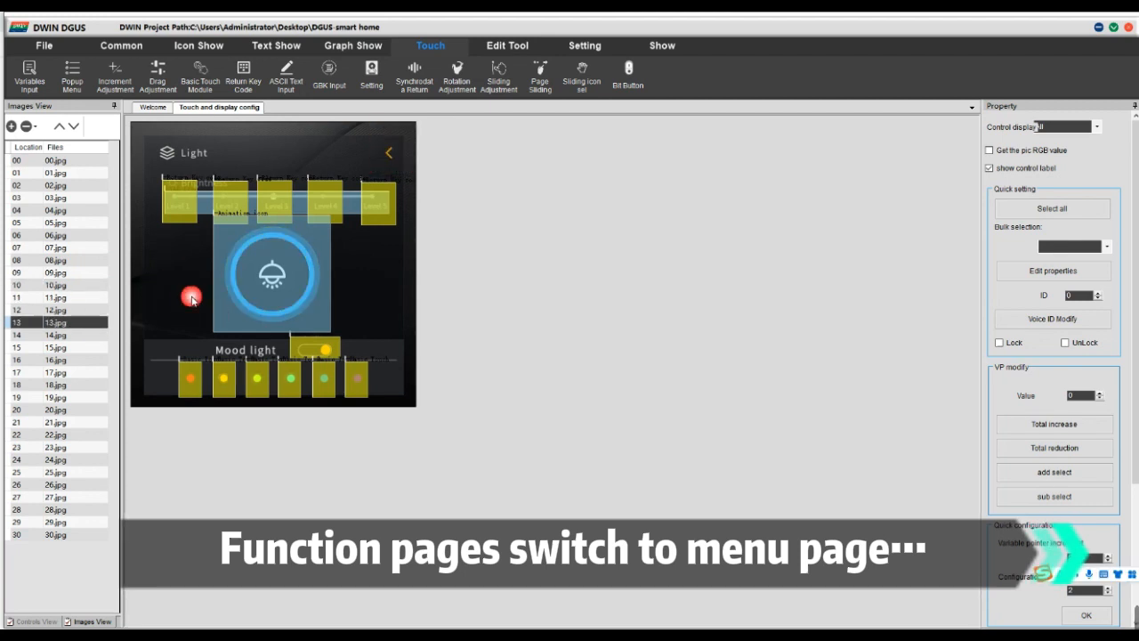
click(81, 336)
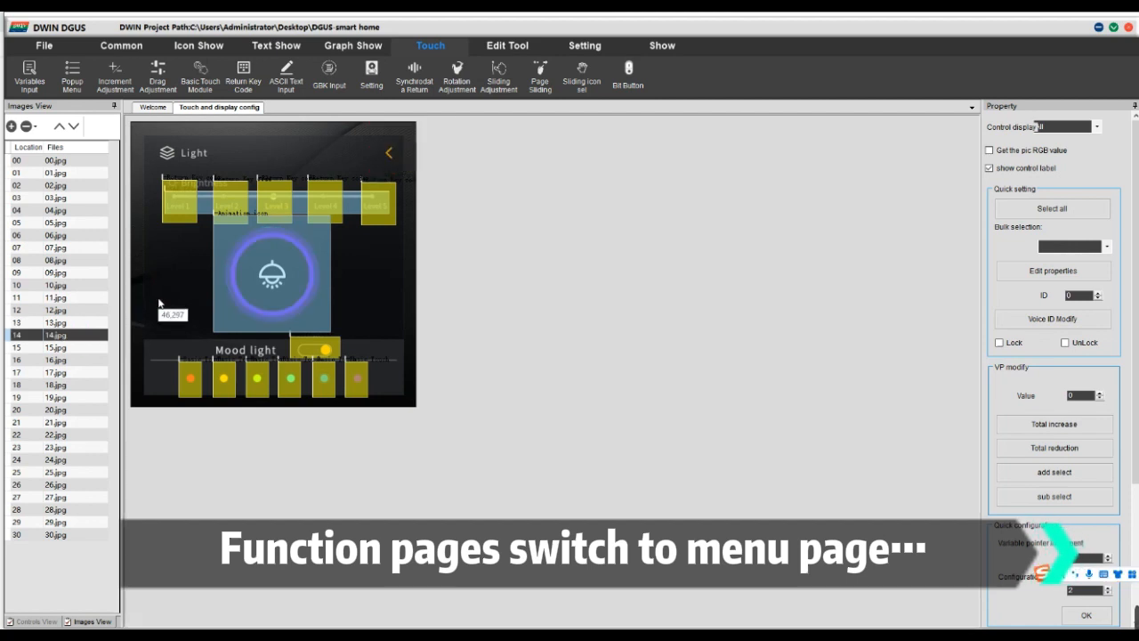
Paste the back-arrow touch area onto the Coffee machine pages 15 and 16 and onto page 17.
key(Down)
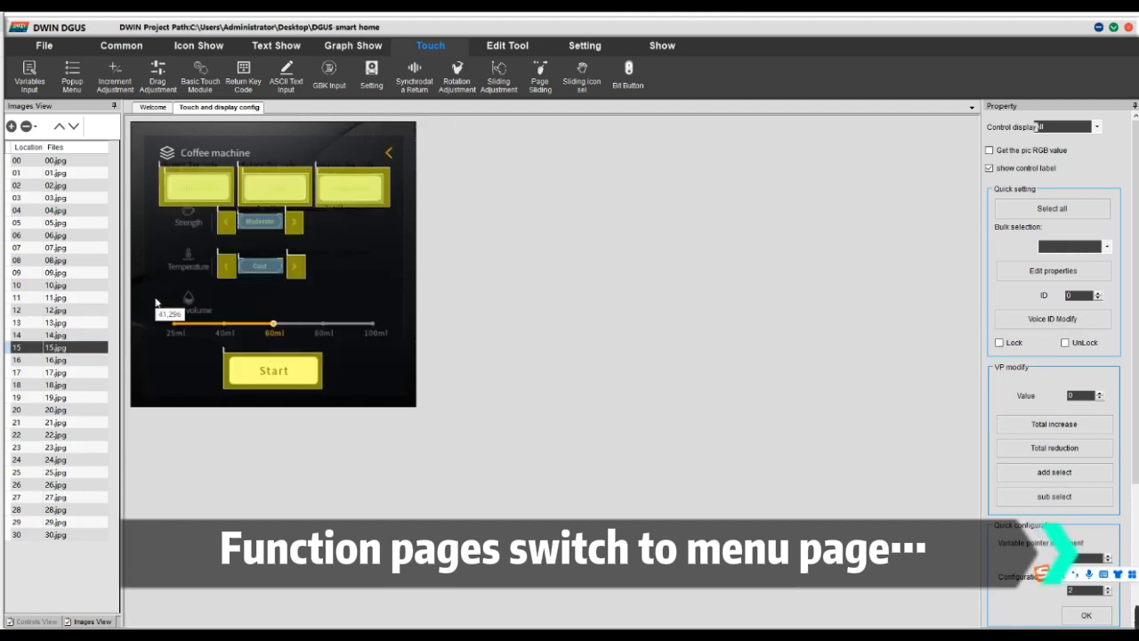
key(ctrl+v)
click(66, 362)
click(66, 374)
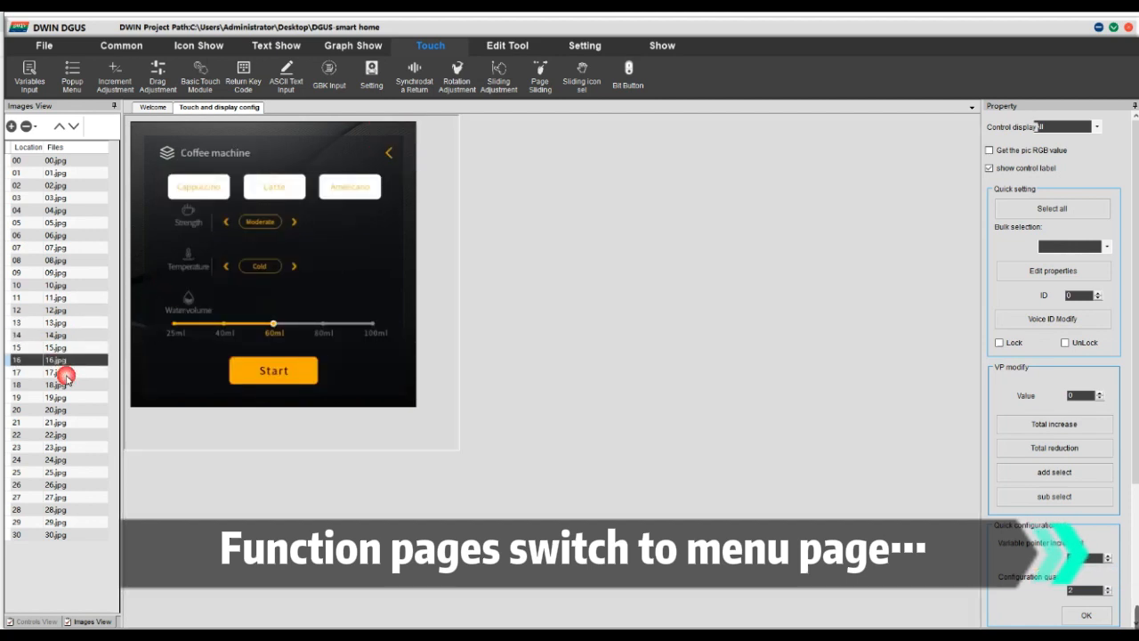
click(149, 339)
Paste the back-arrow touch area onto the Air detection, Curtain and Security pages, from page 19 to page 23.
click(84, 398)
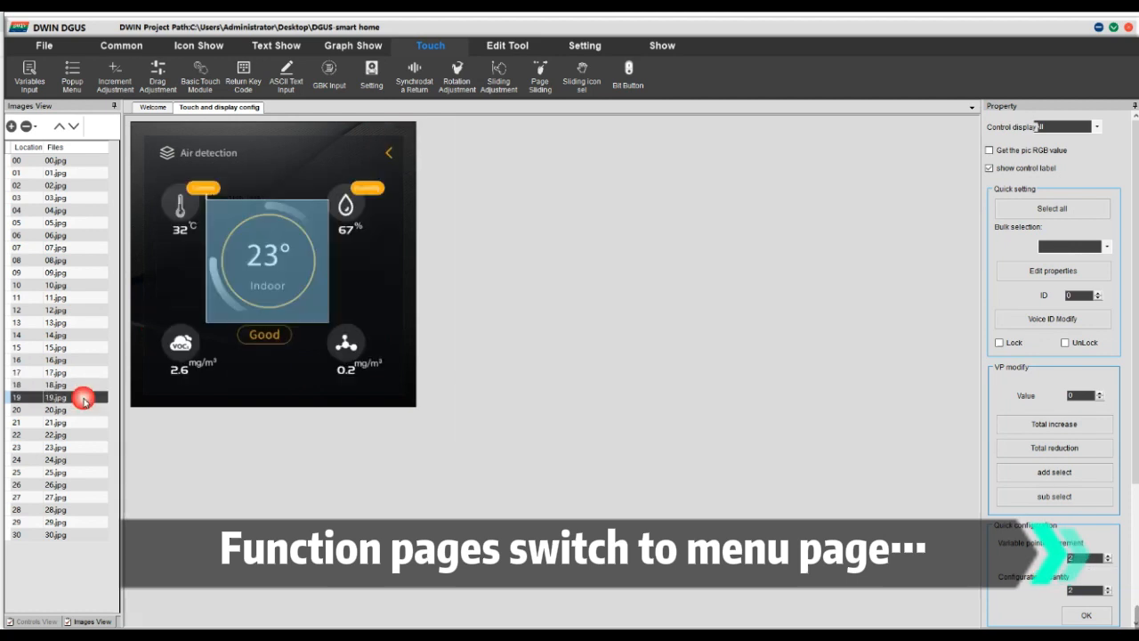
key(ctrl+v)
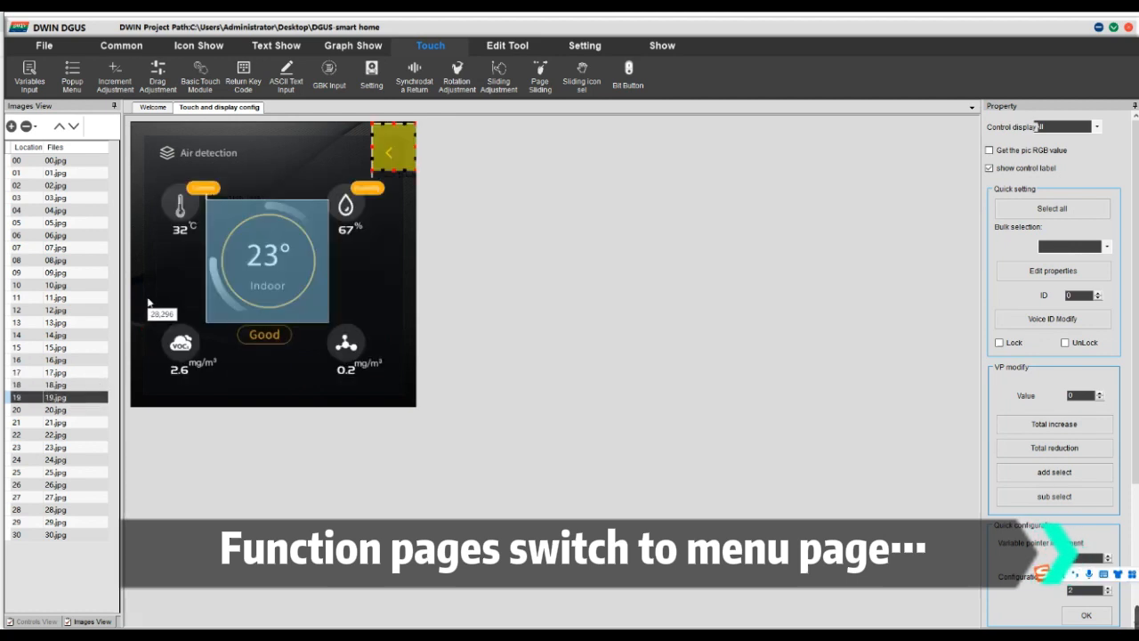
click(66, 412)
key(ctrl+v)
click(68, 423)
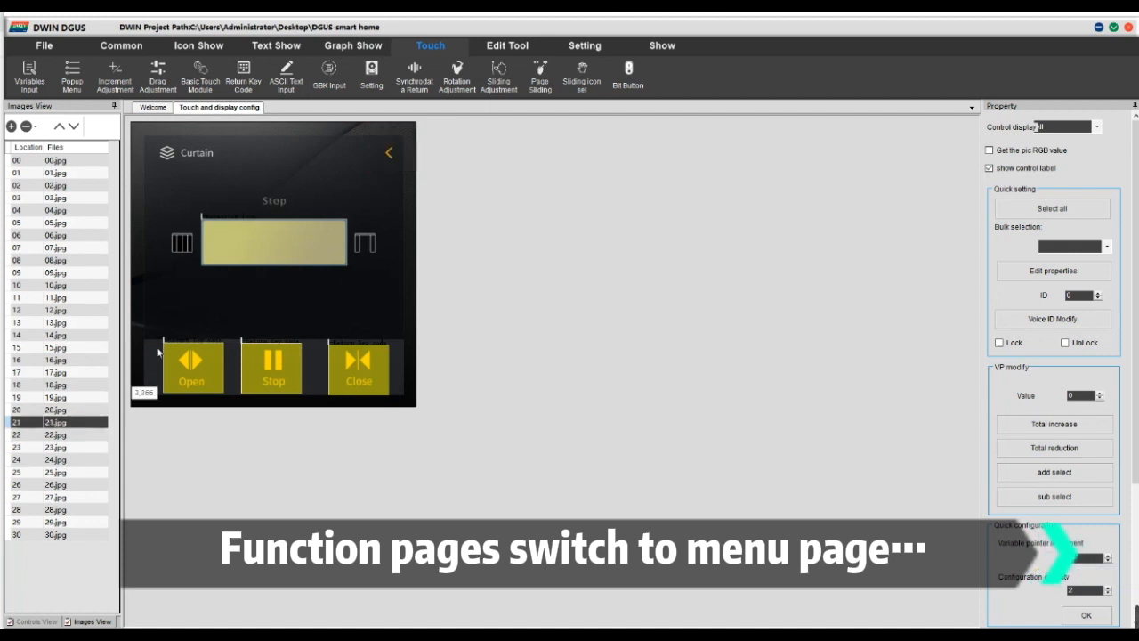
key(ctrl+v)
click(84, 435)
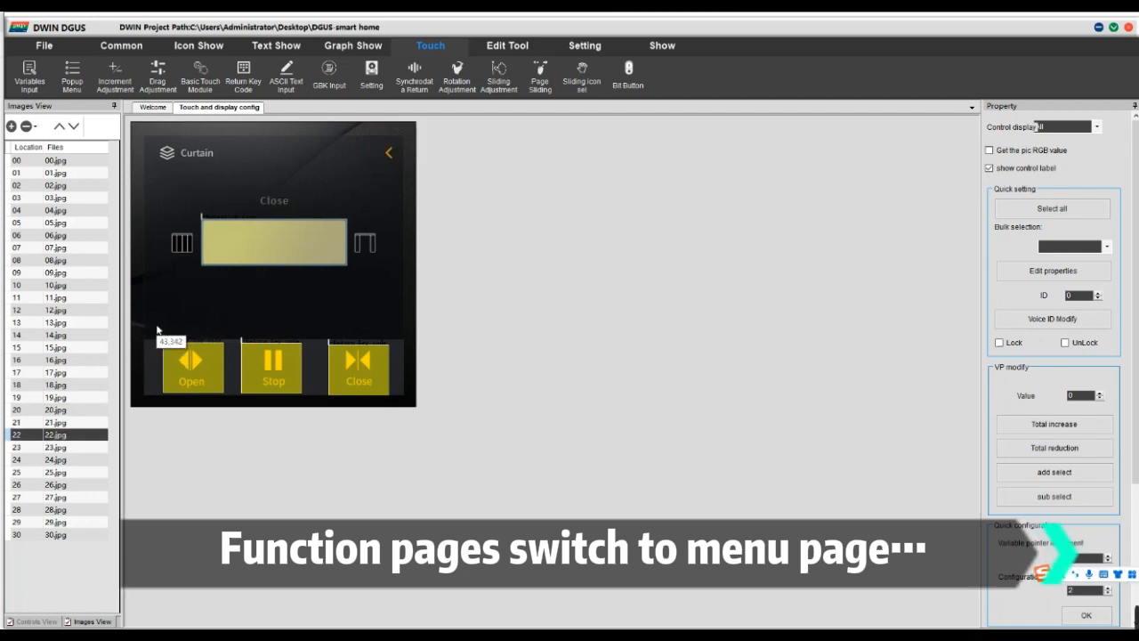
key(ctrl+v)
click(84, 447)
key(ctrl+v)
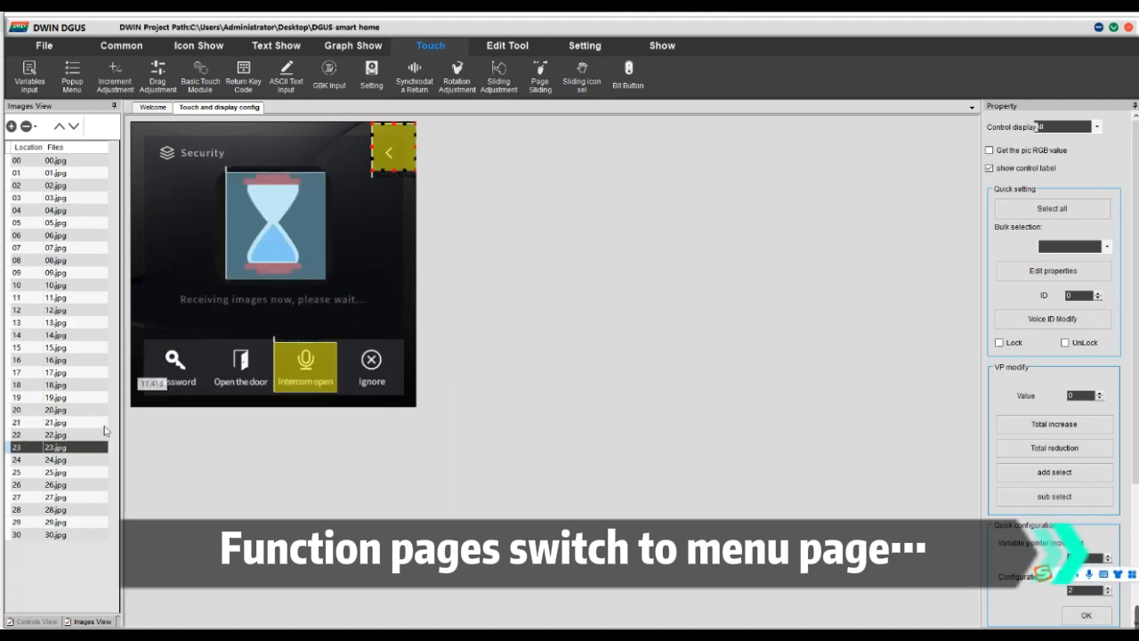
Paste the back-arrow touch area onto Security page 24, Audio/video page 25, Socket page 27 and Settings page 29.
click(73, 457)
key(ctrl+v)
click(84, 472)
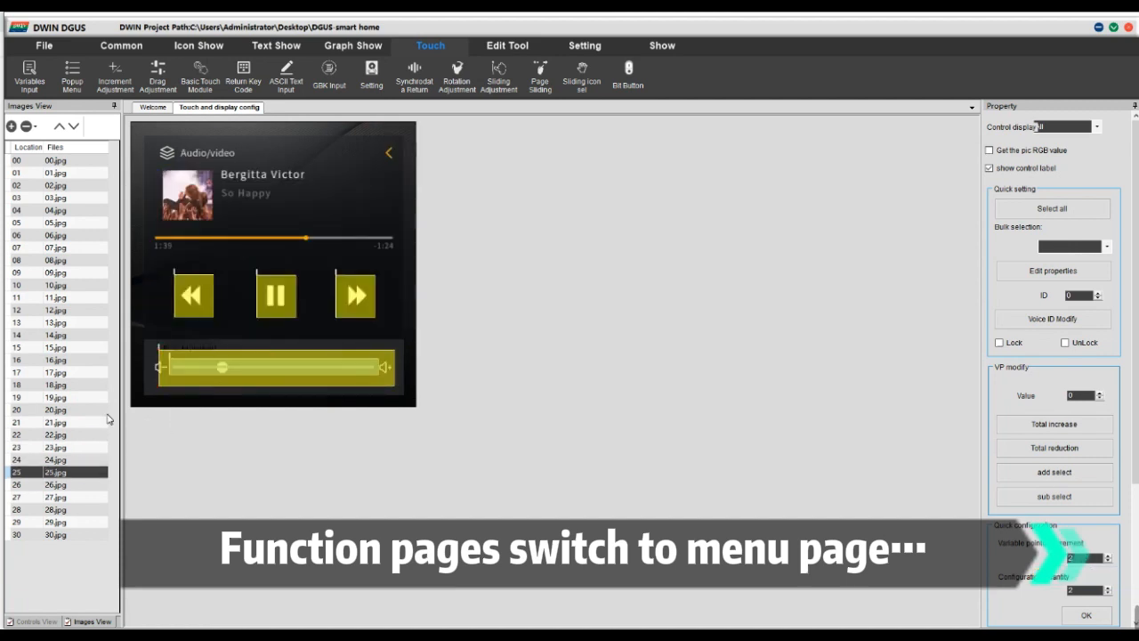
key(ctrl+v)
click(74, 485)
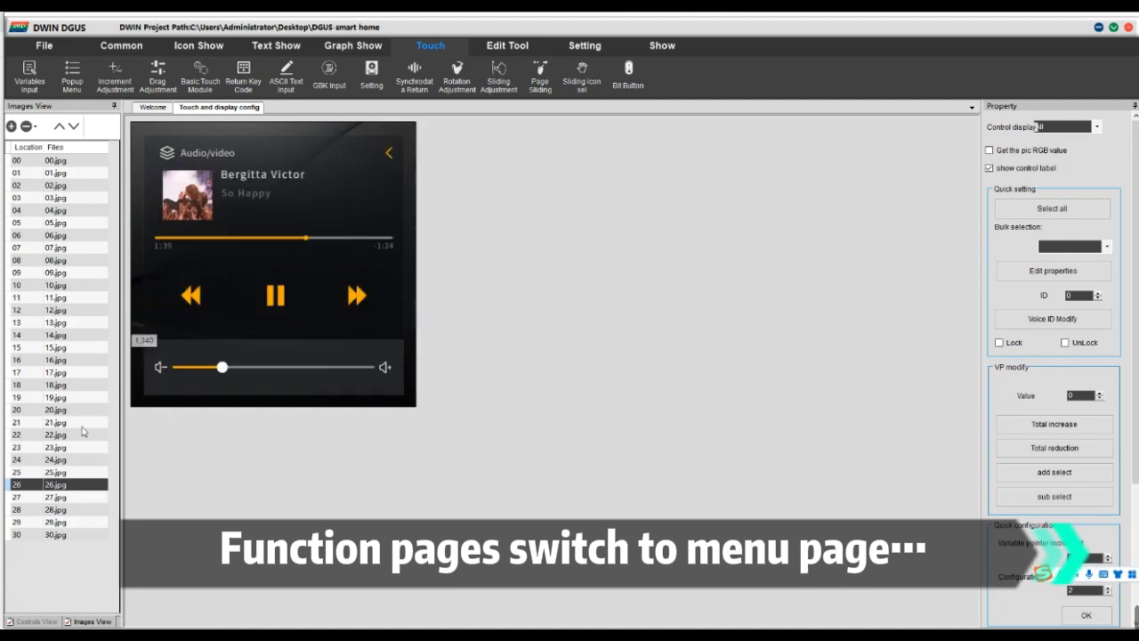
click(71, 497)
key(ctrl+v)
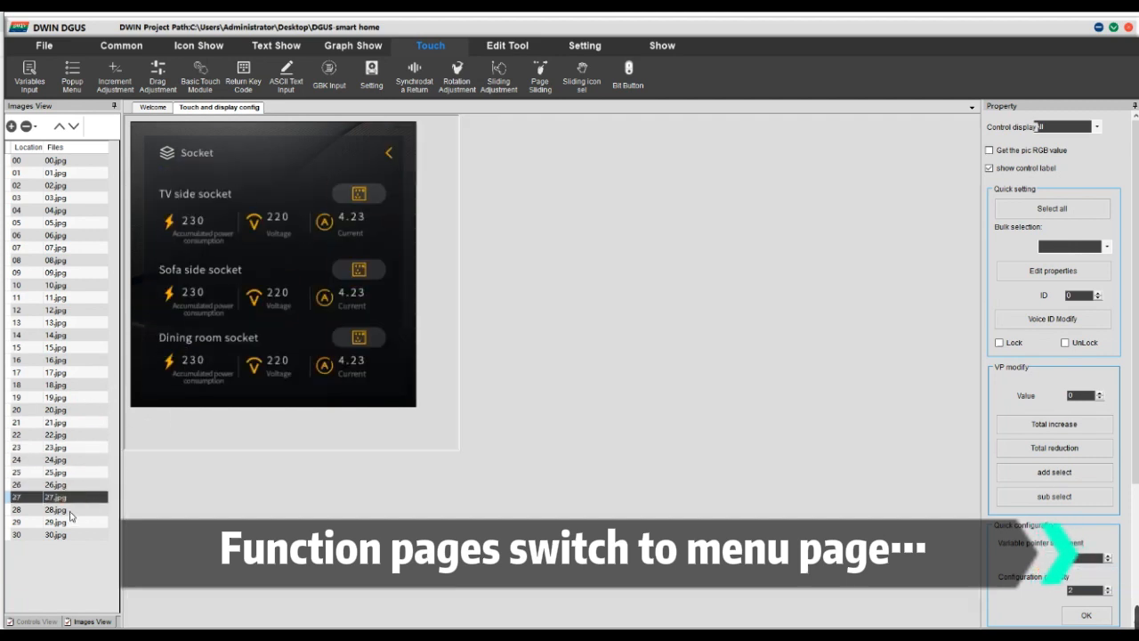
click(73, 509)
click(78, 521)
key(ctrl+v)
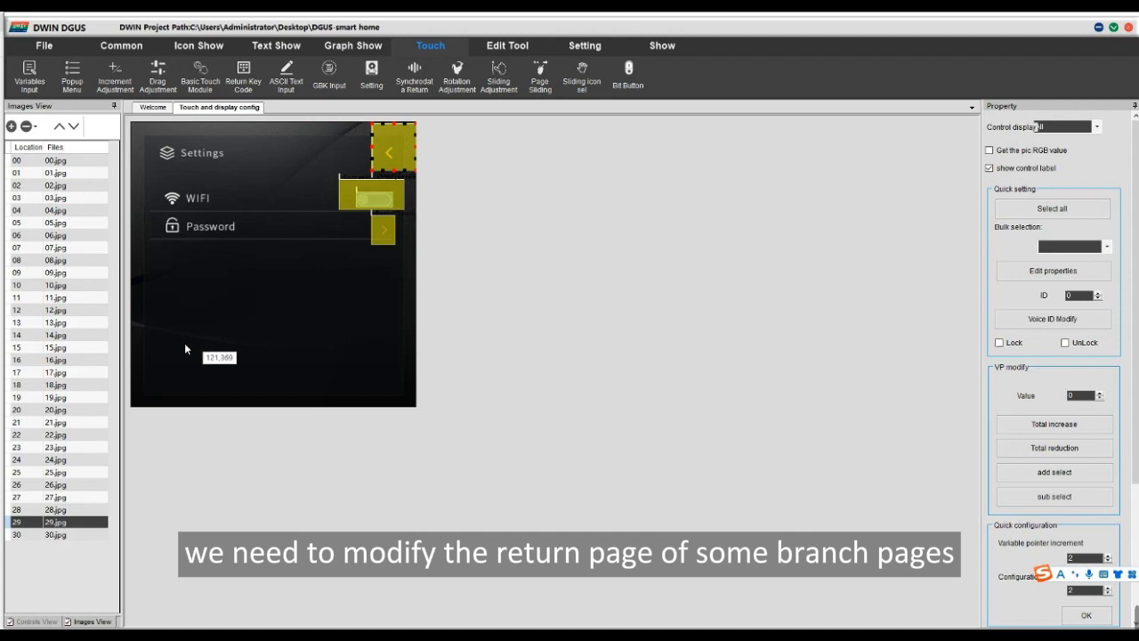
Set the page switching of the back-arrow touch area on Coffee machine page 17 to page 15.
click(55, 373)
click(391, 147)
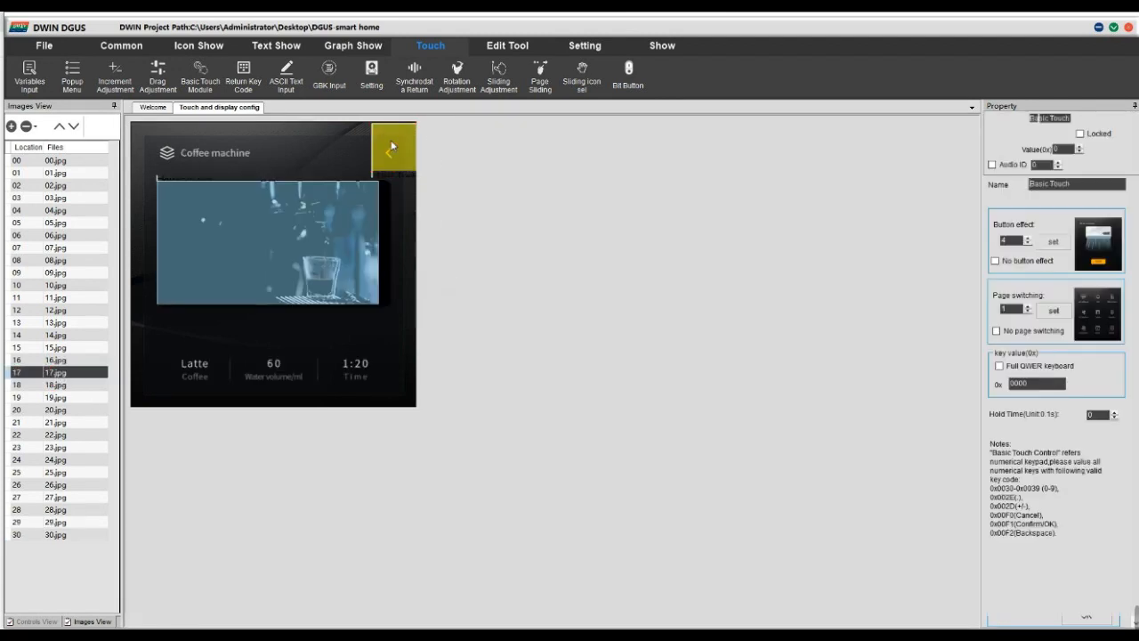
click(1053, 310)
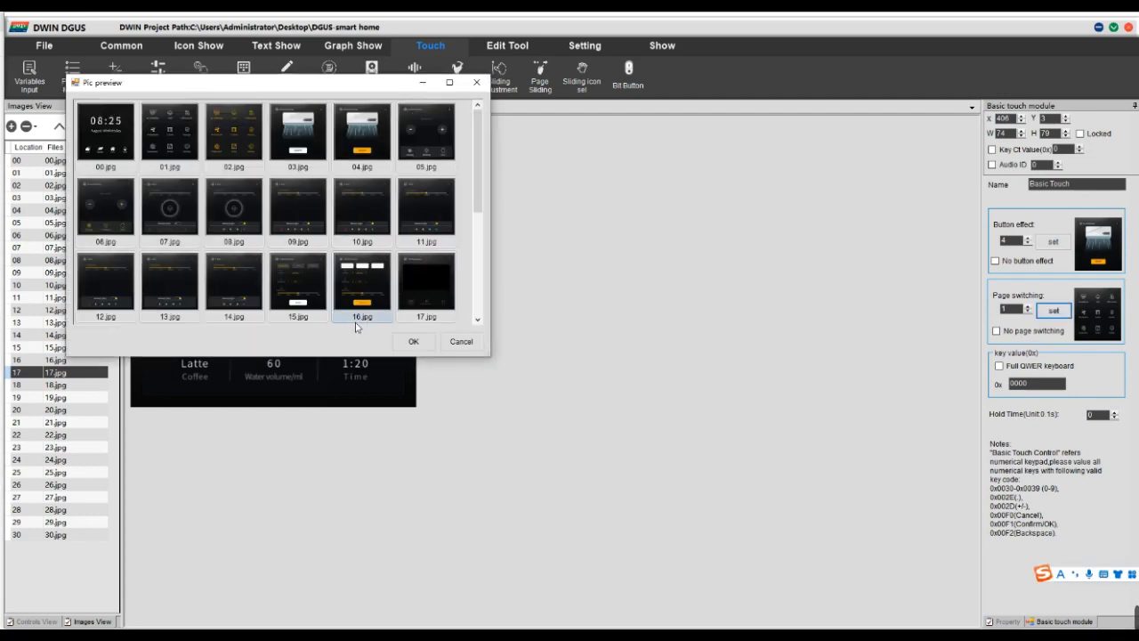
click(289, 321)
click(413, 341)
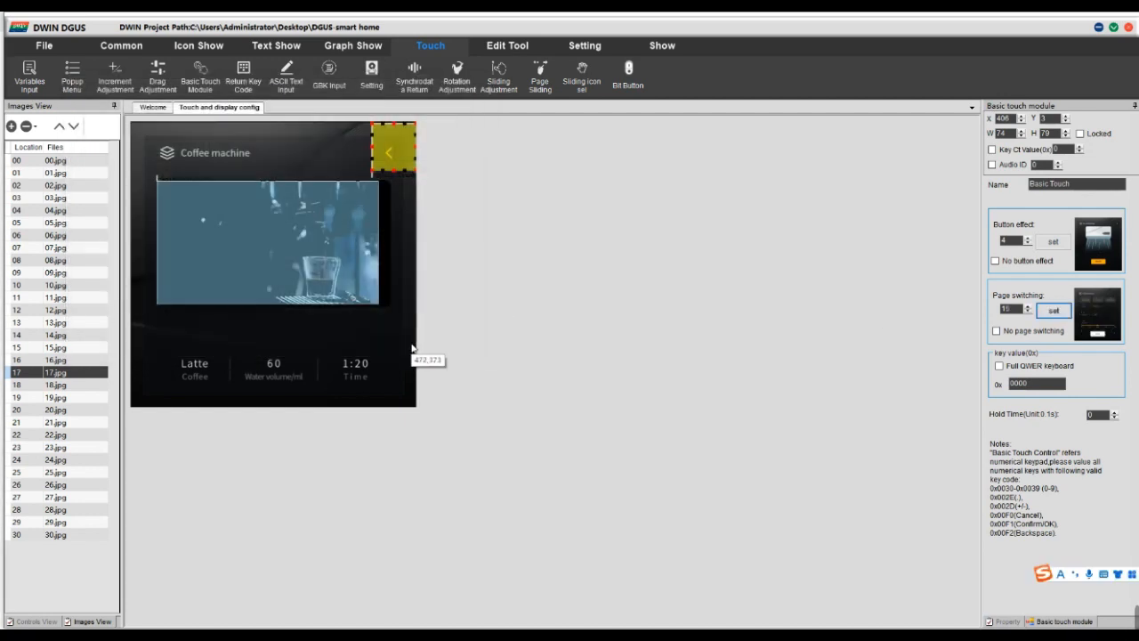
Set the page switching of the back-arrow touch area on Security page 24 to page 23.
click(55, 459)
click(392, 149)
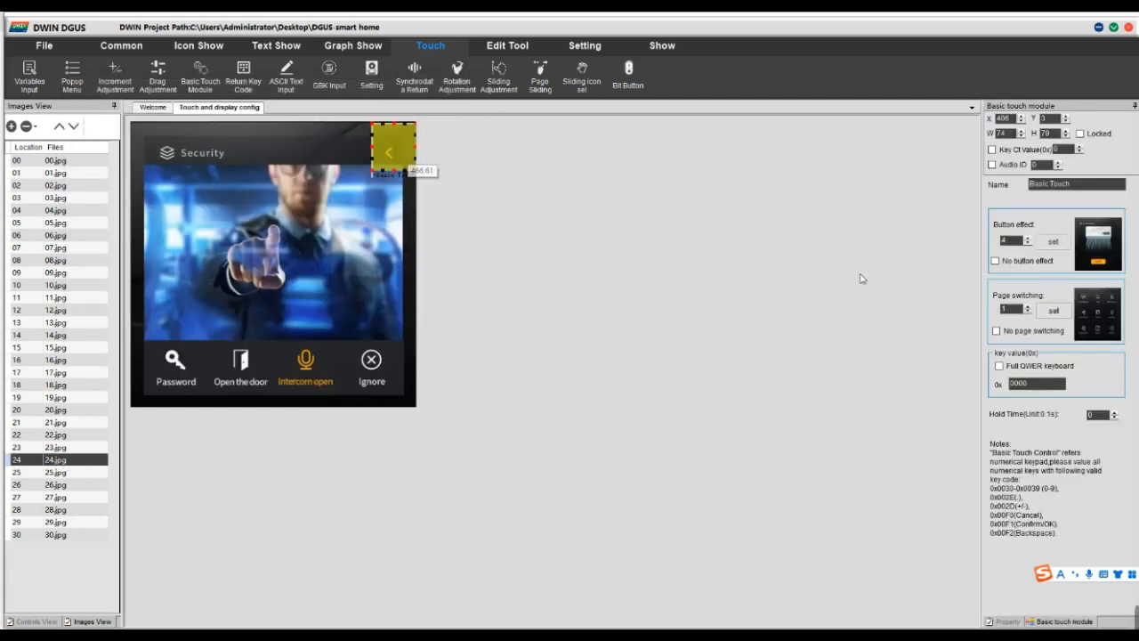
click(1053, 310)
scroll(336, 286, down, 5)
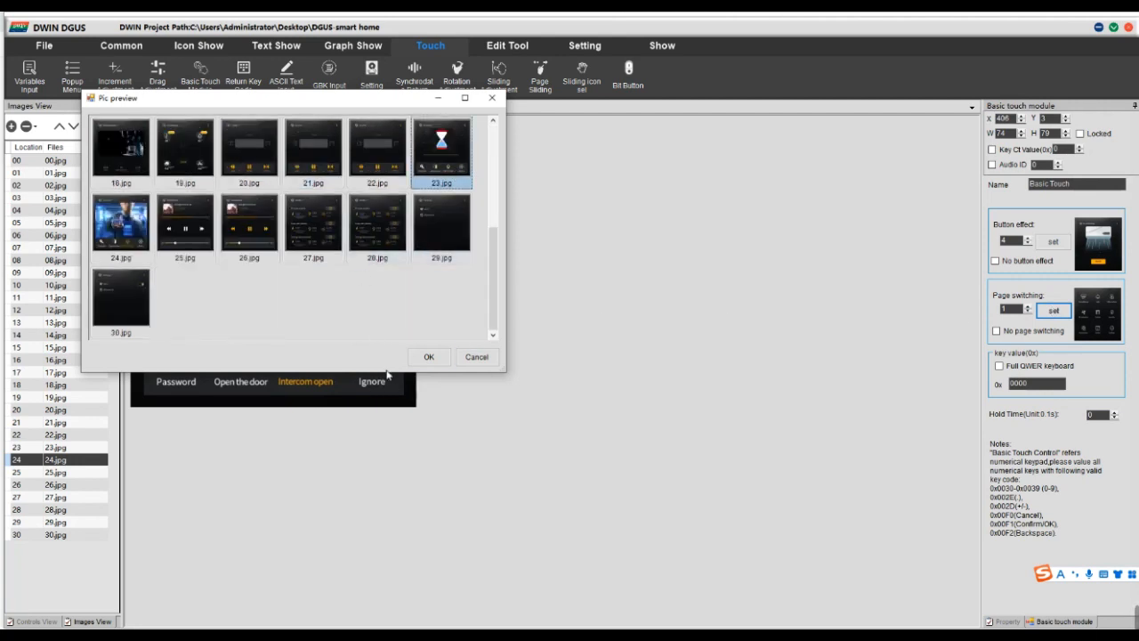
click(429, 357)
Generate the project's configuration files and save the project.
click(44, 45)
click(217, 76)
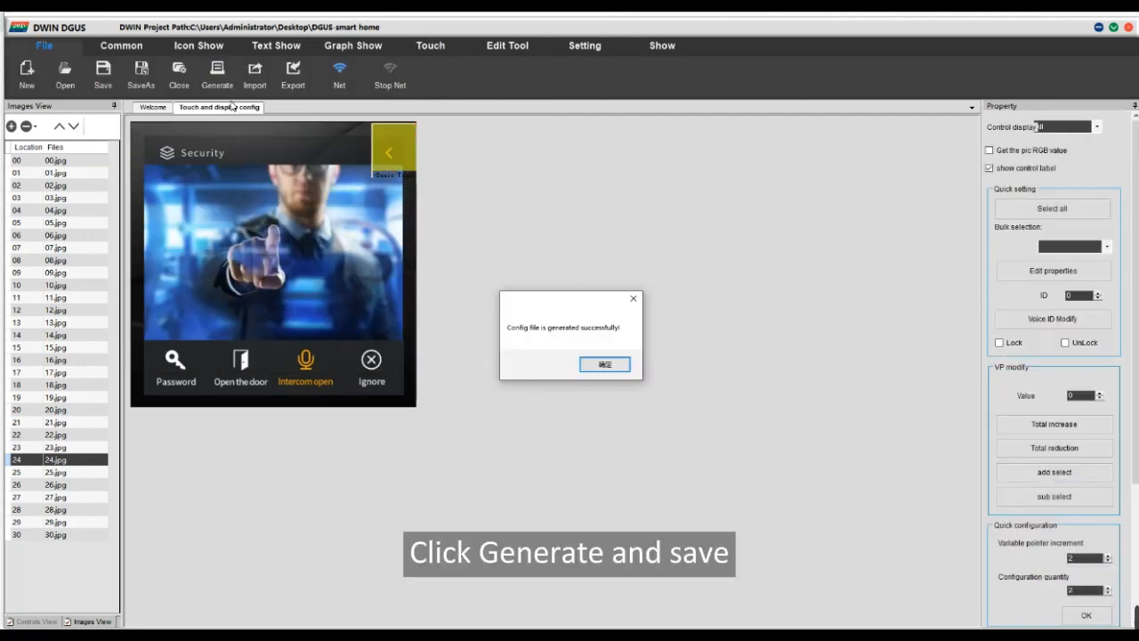
click(597, 364)
click(103, 75)
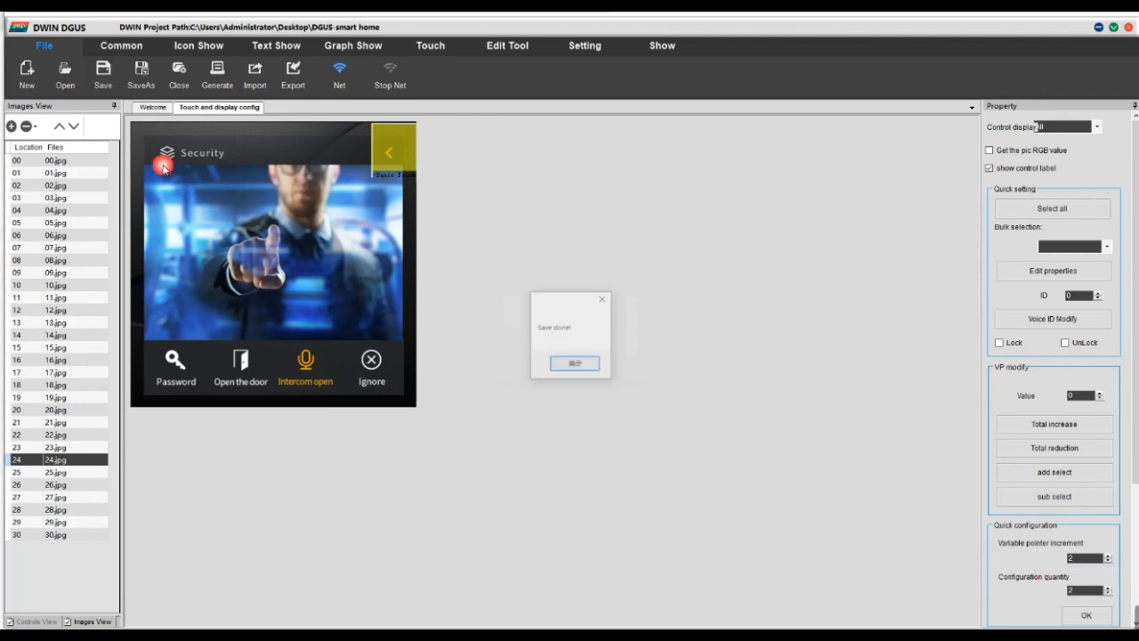
click(580, 364)
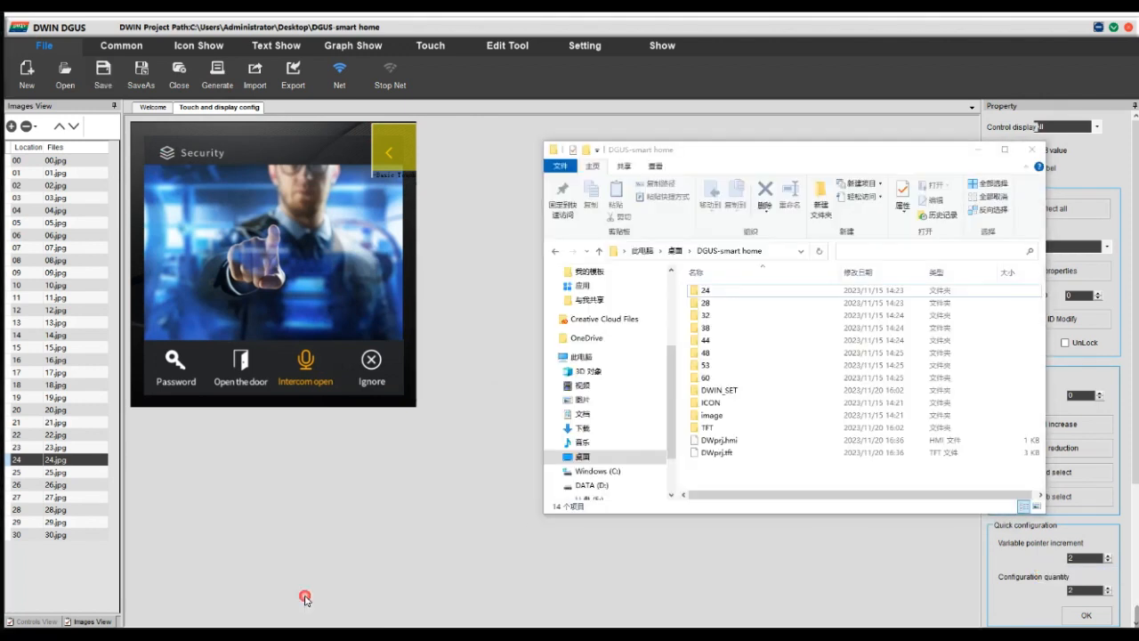
In File Explorer, copy the DWIN_SET folder from DGUS-smart home to drive E: and close the project folder window.
click(743, 396)
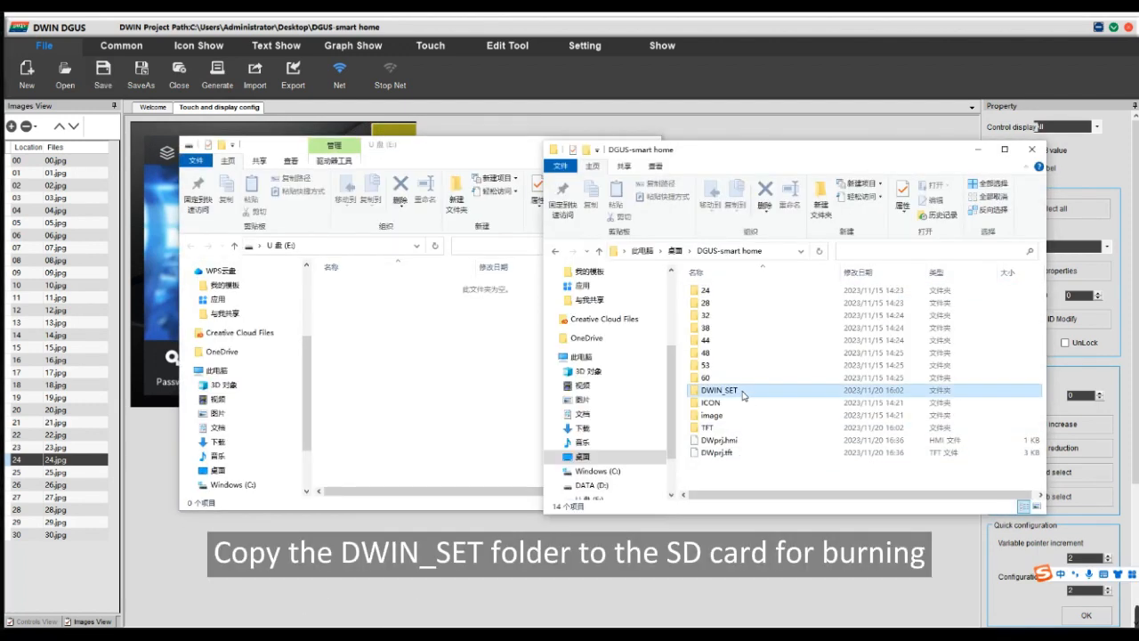
drag(743, 395, 398, 338)
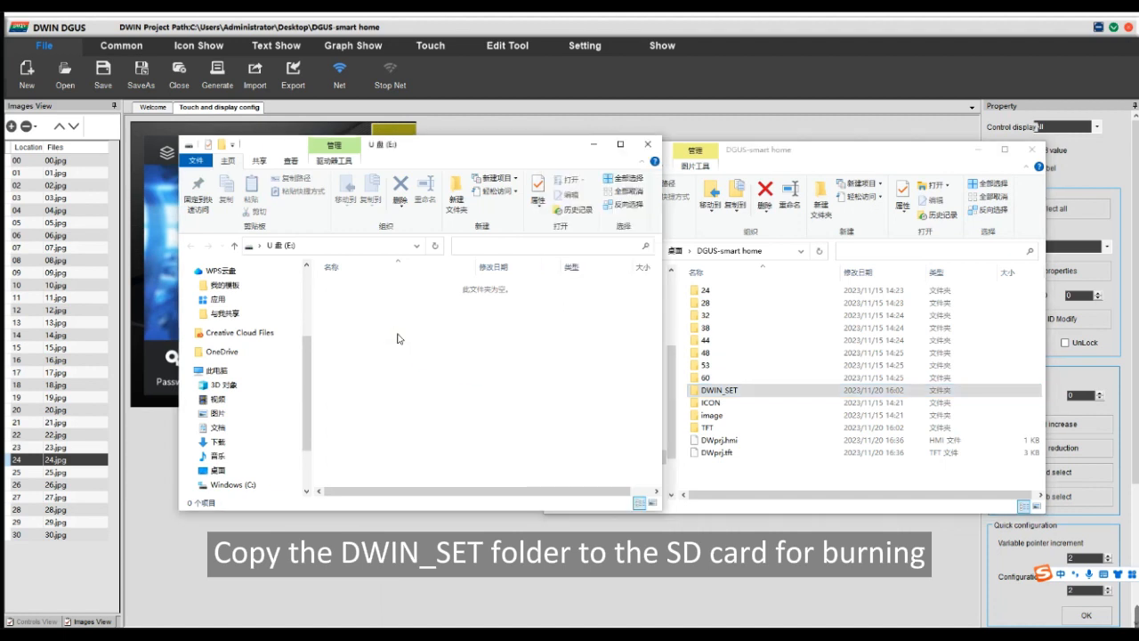
click(1032, 148)
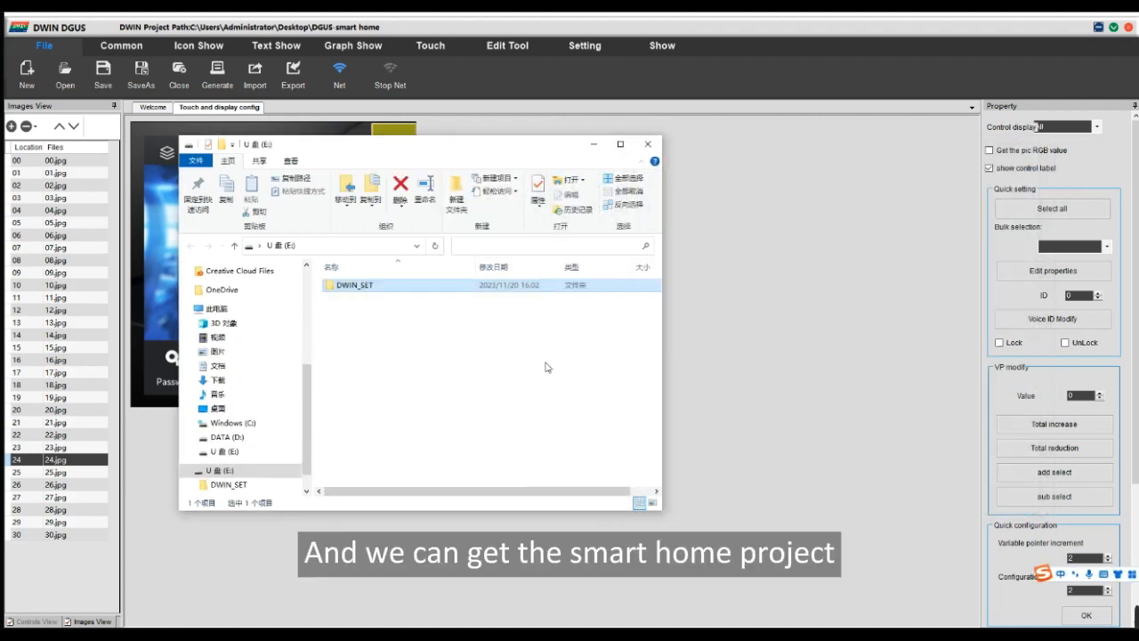